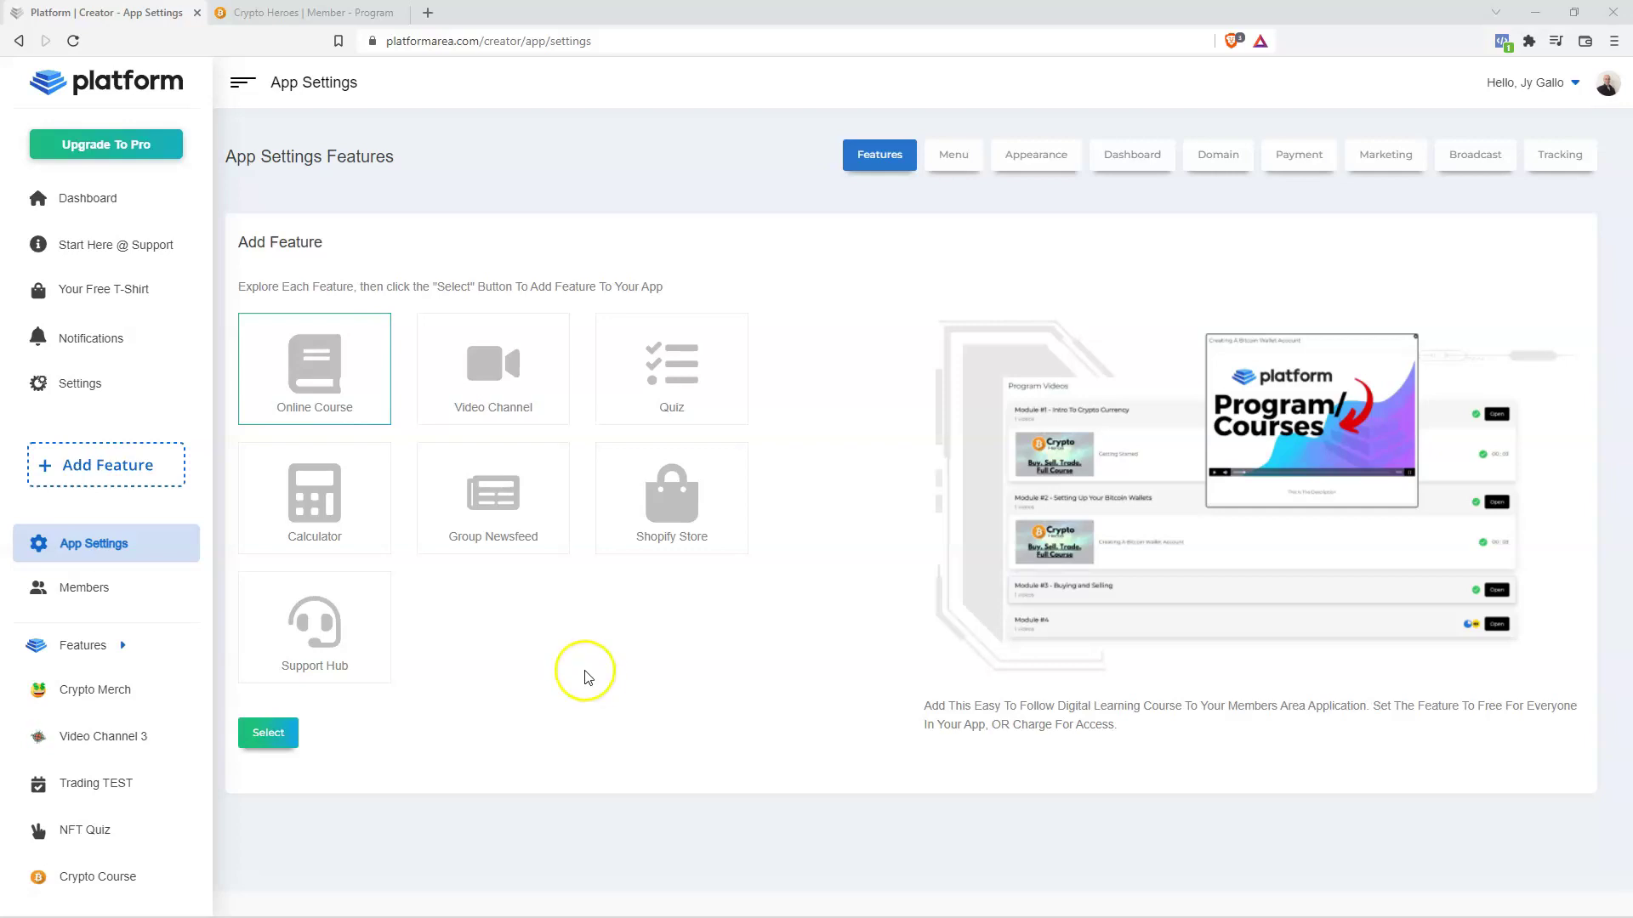
Open the Start Here support hub and browse the Platform Launch steps and FAQ list, expanding STEP 2.
{"action": "left_click", "coordinate": [110, 249]}
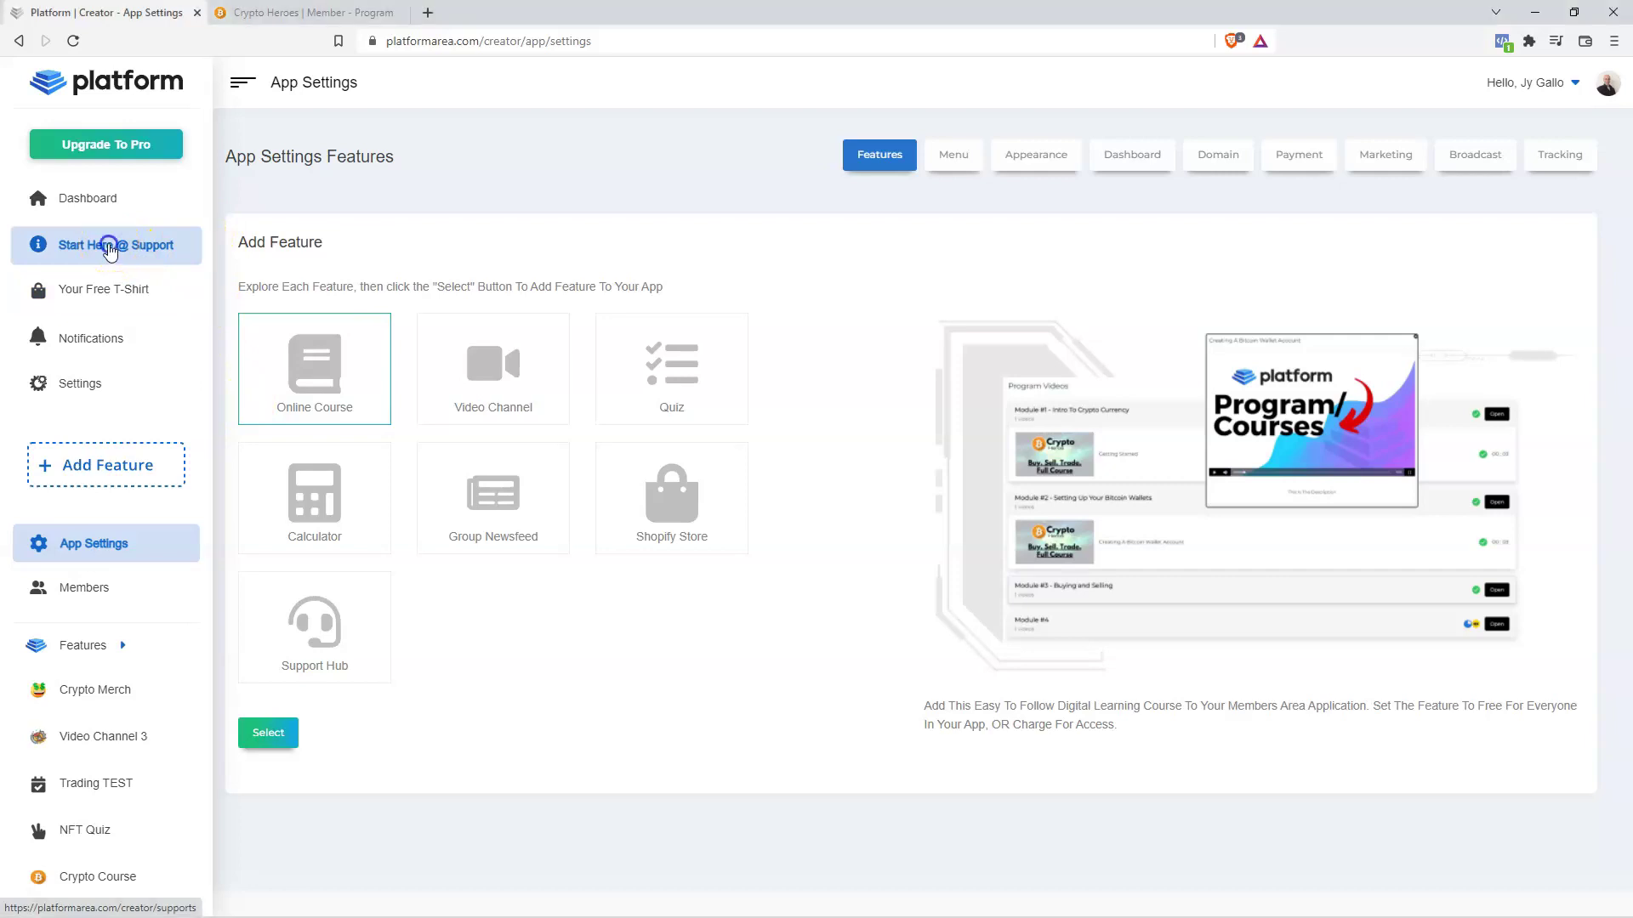
{"action": "left_click", "coordinate": [1054, 264]}
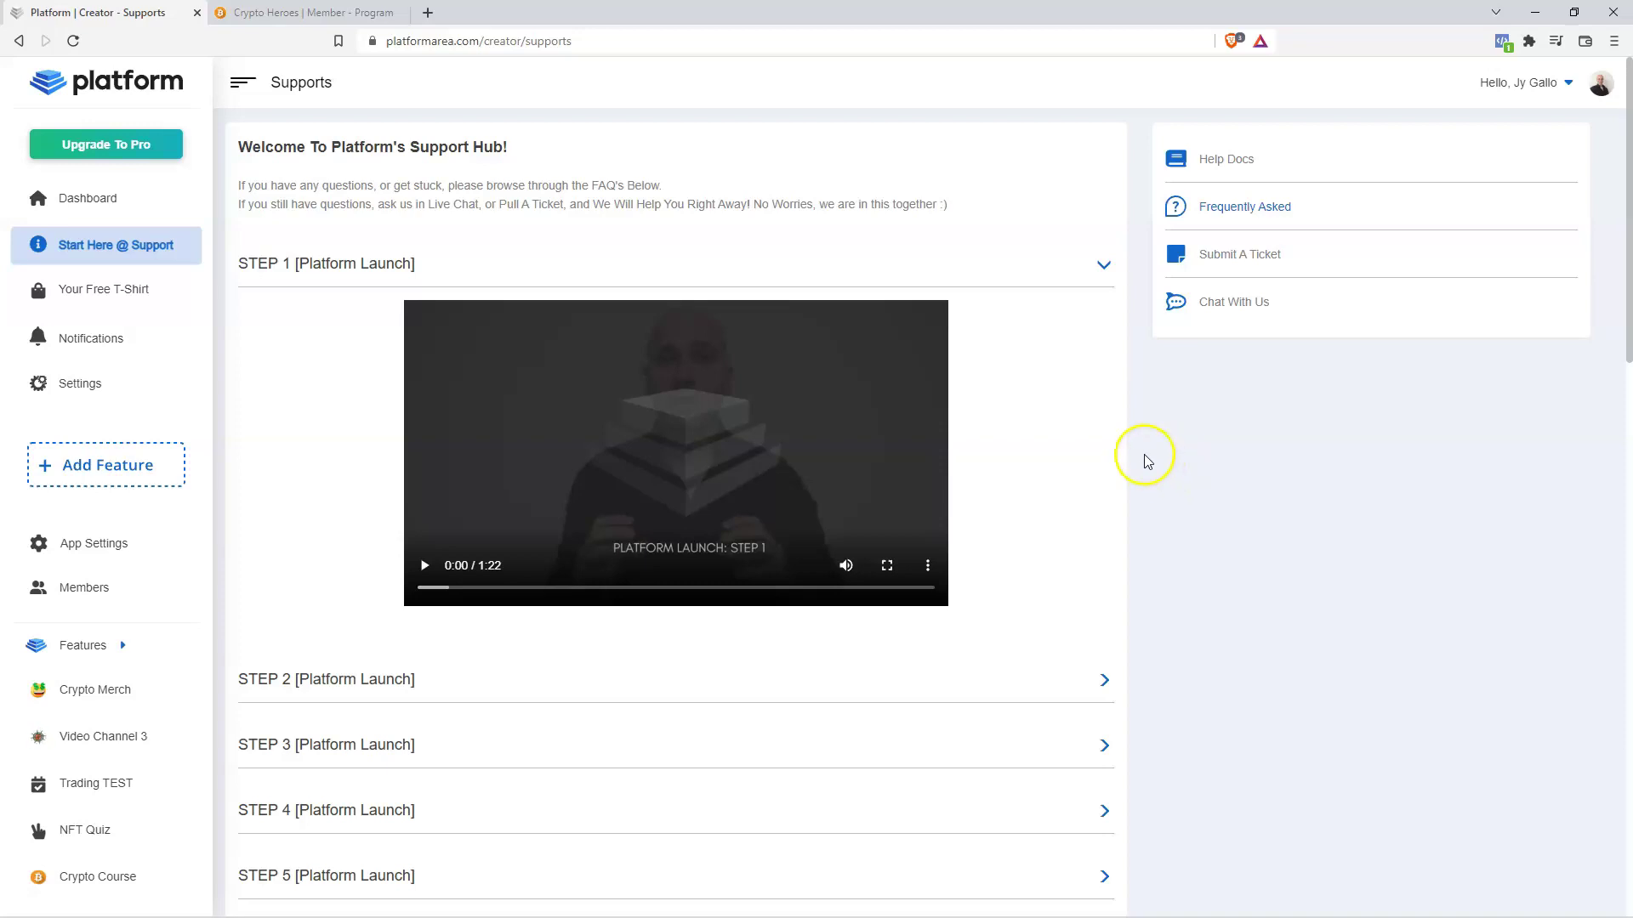
{"action": "scroll", "coordinate": [1145, 459], "scroll_direction": "down", "scroll_amount": 1}
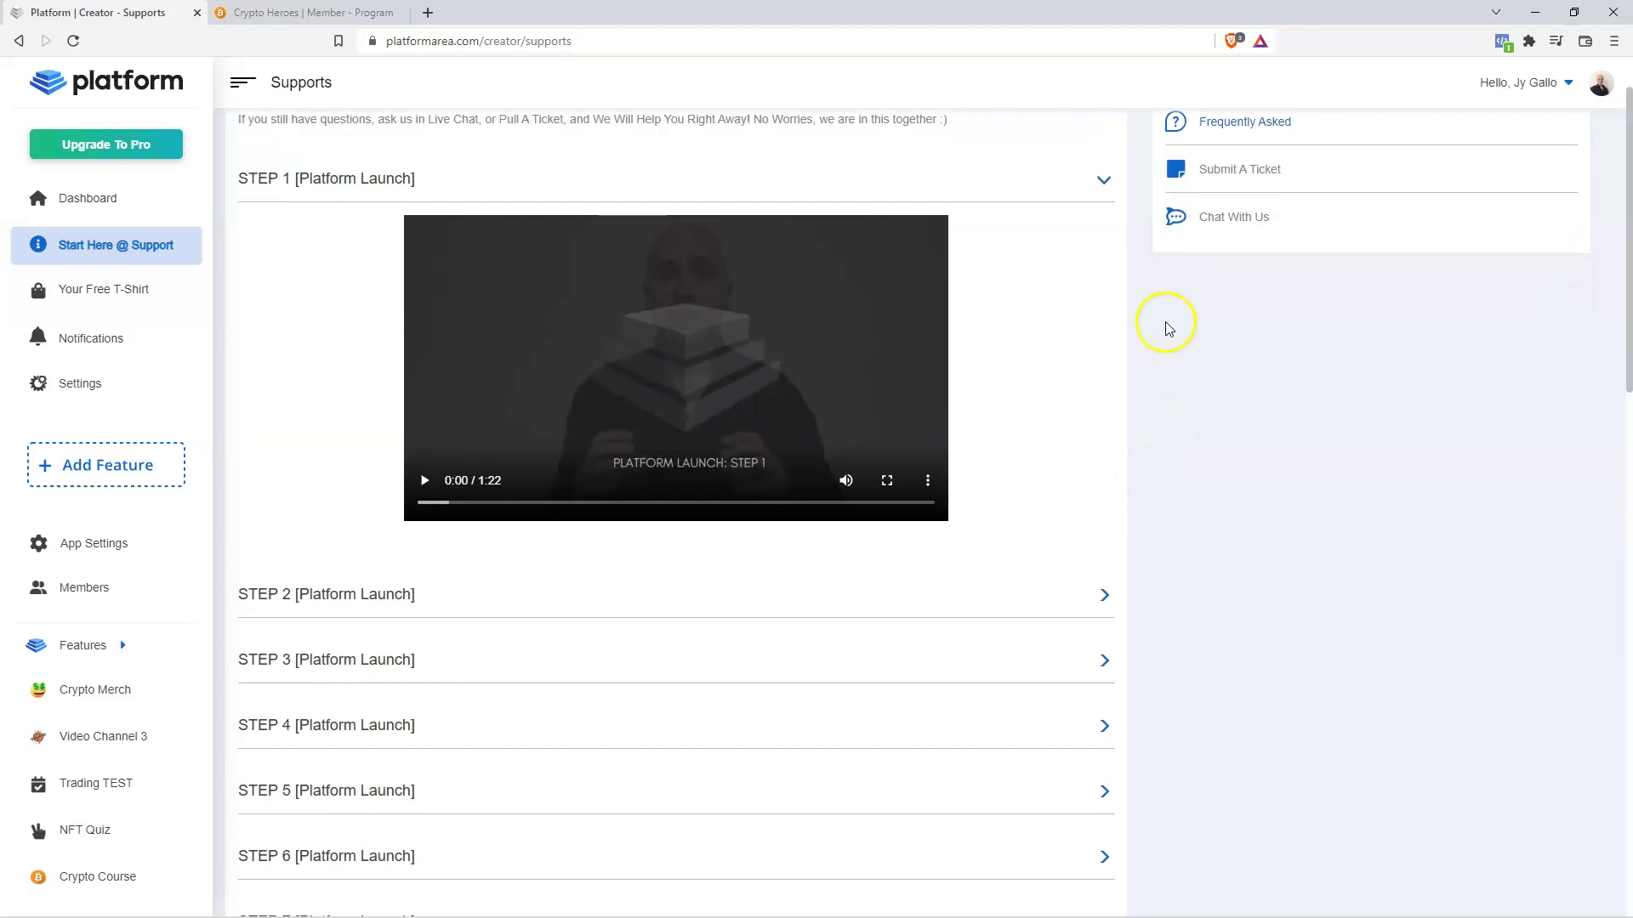
{"action": "scroll", "coordinate": [1131, 306], "scroll_direction": "up", "scroll_amount": 1}
{"action": "left_click", "coordinate": [1102, 264]}
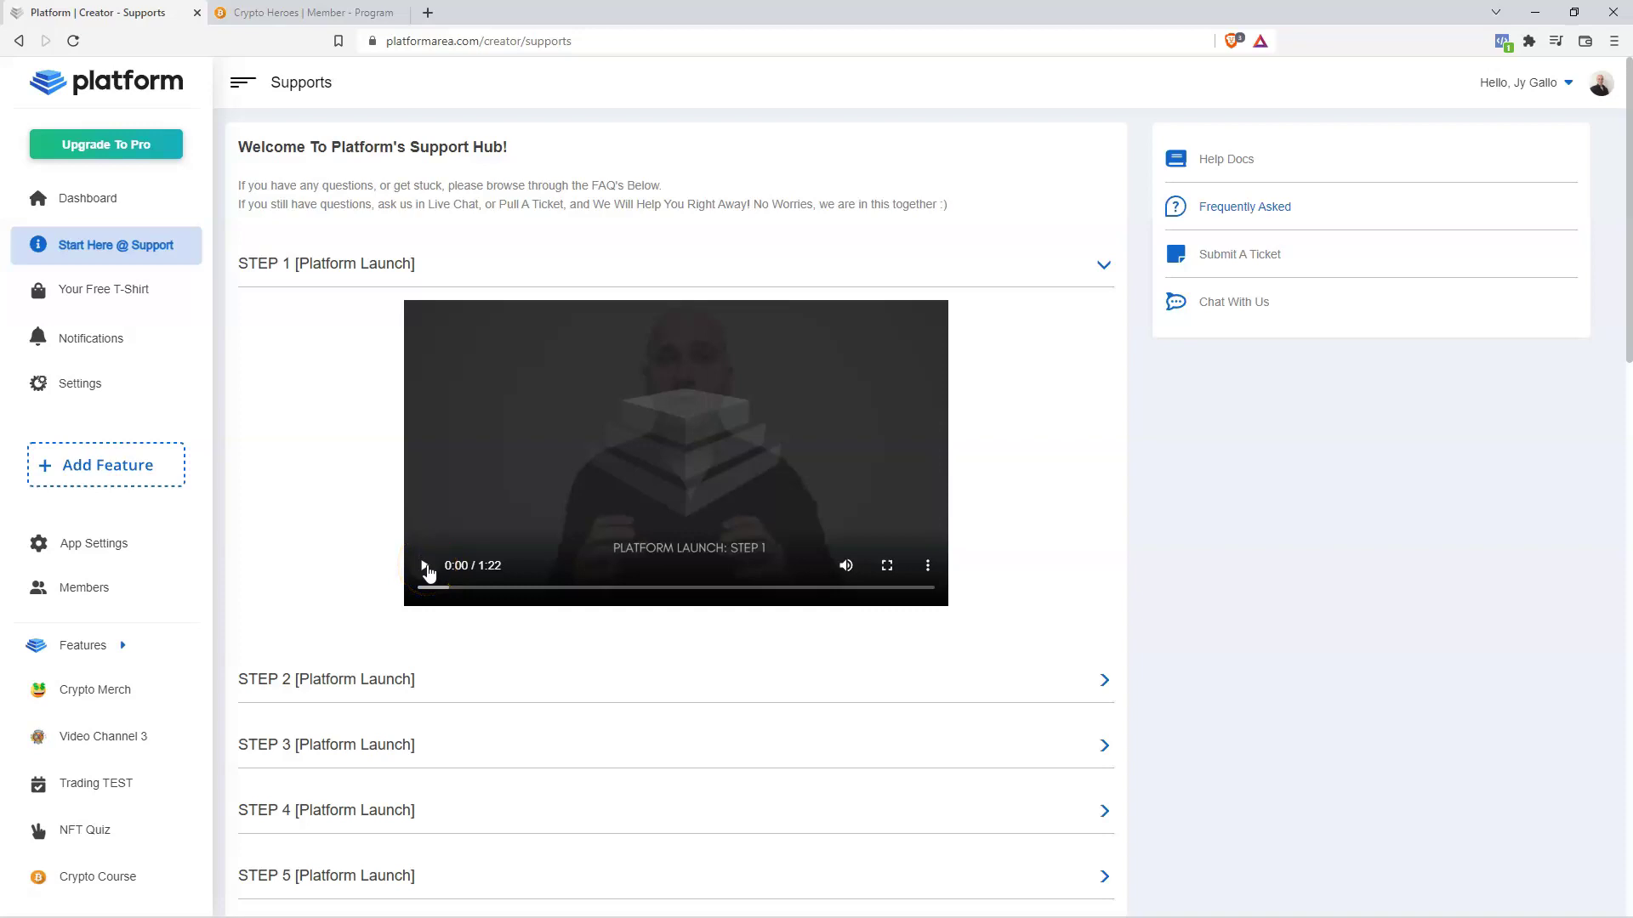
{"action": "left_click", "coordinate": [450, 664]}
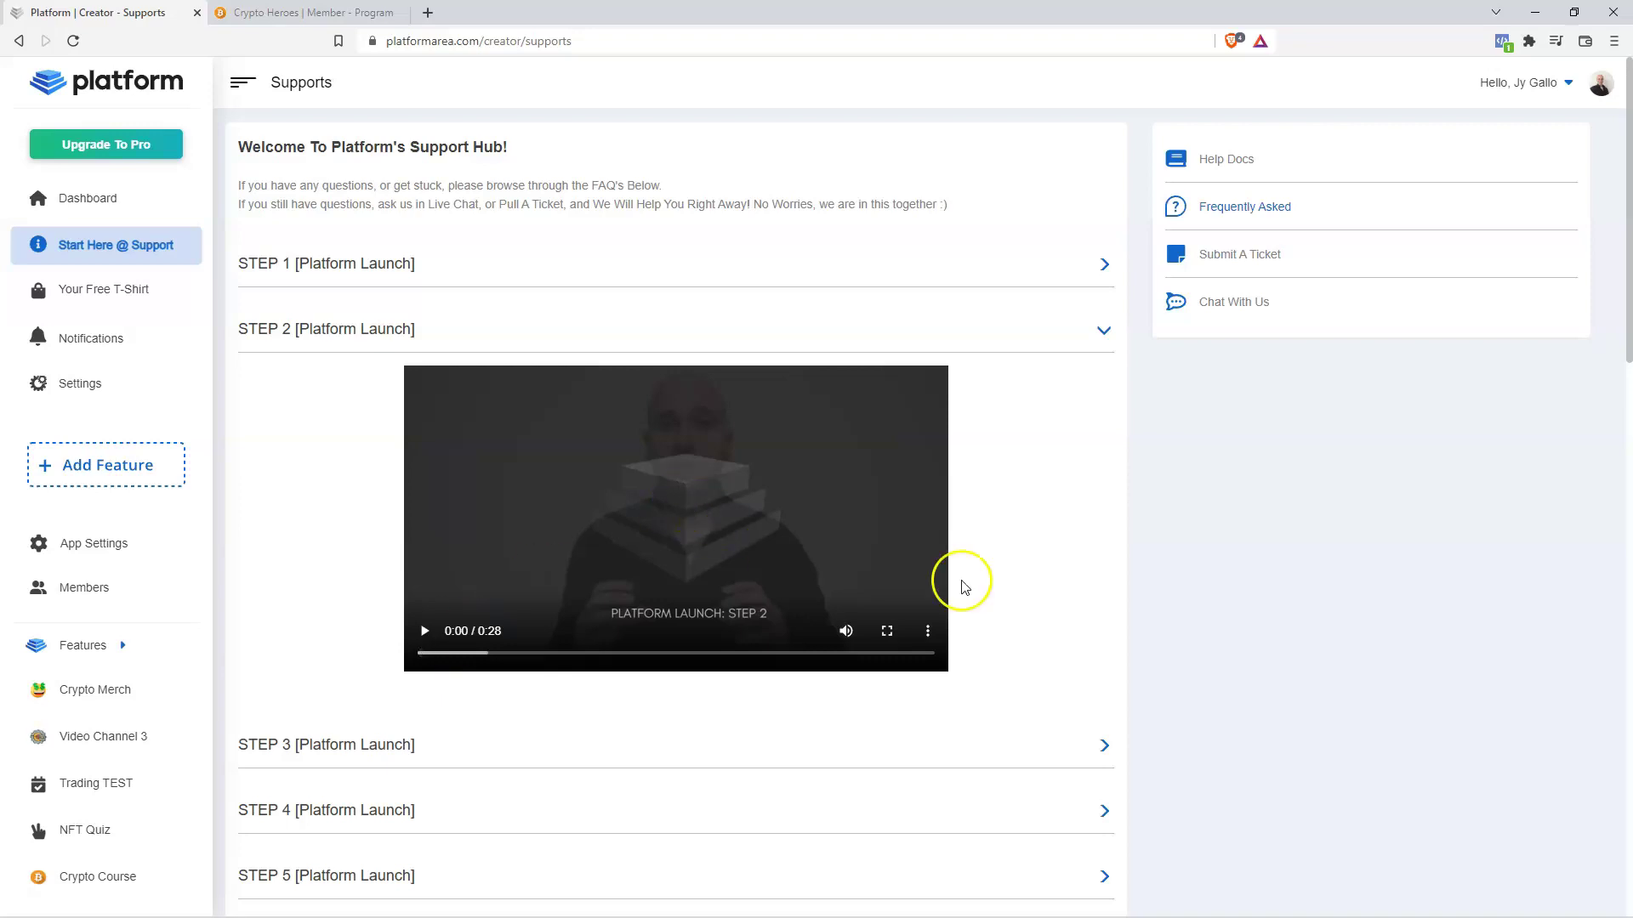
{"action": "scroll", "coordinate": [775, 541], "scroll_direction": "down", "scroll_amount": 10}
{"action": "scroll", "coordinate": [442, 544], "scroll_direction": "down", "scroll_amount": 1}
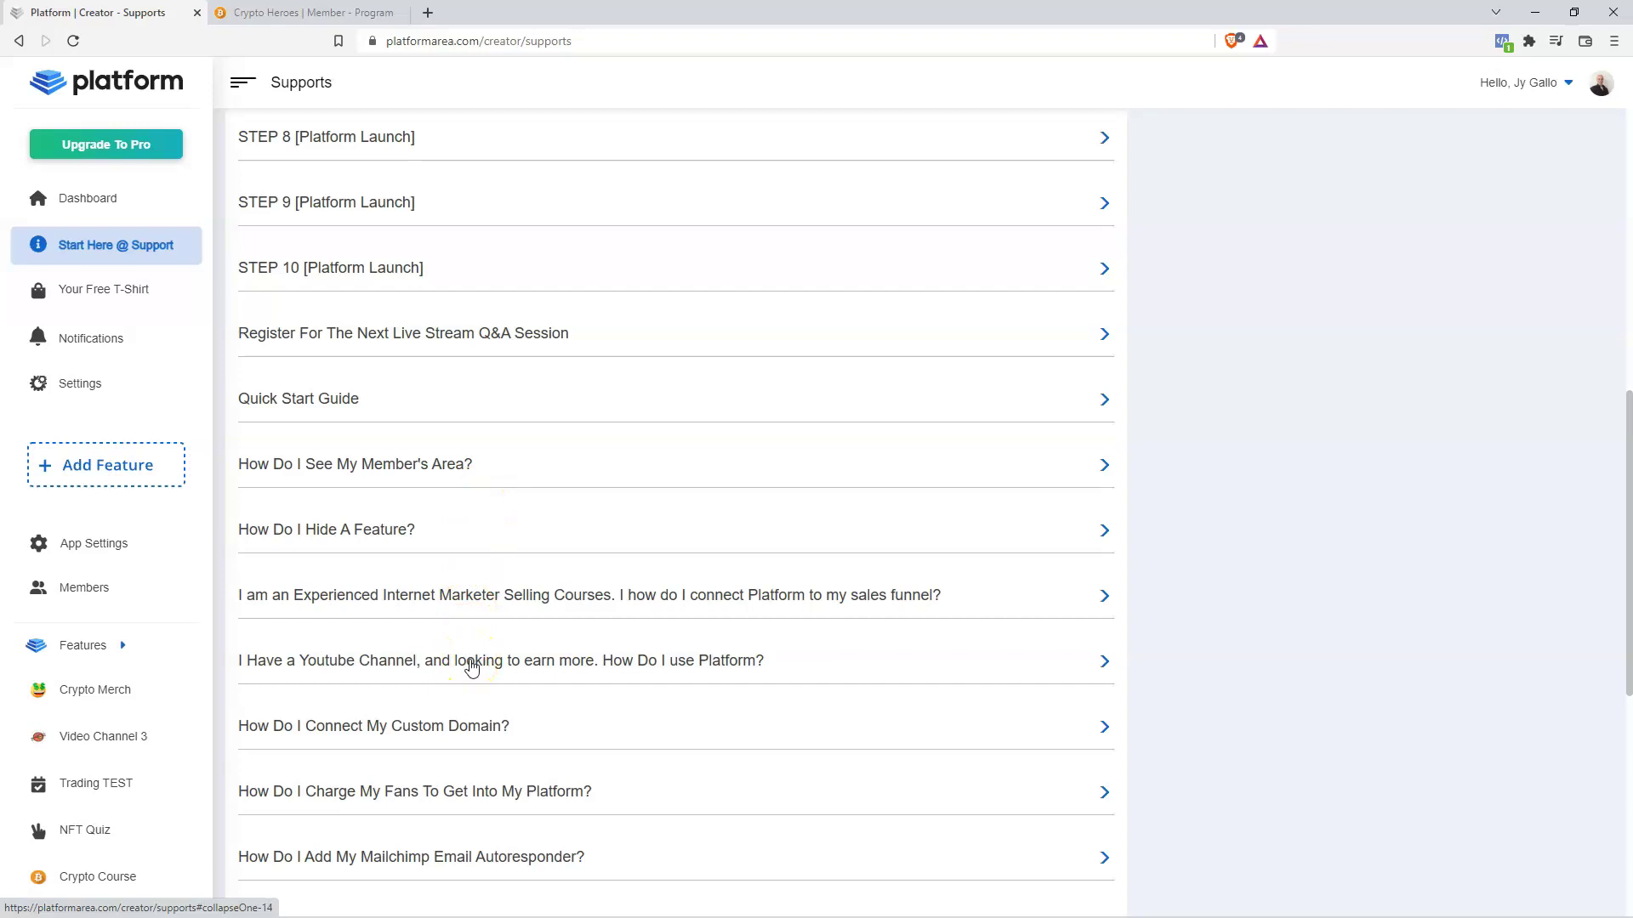
{"action": "scroll", "coordinate": [1111, 467], "scroll_direction": "up", "scroll_amount": 12}
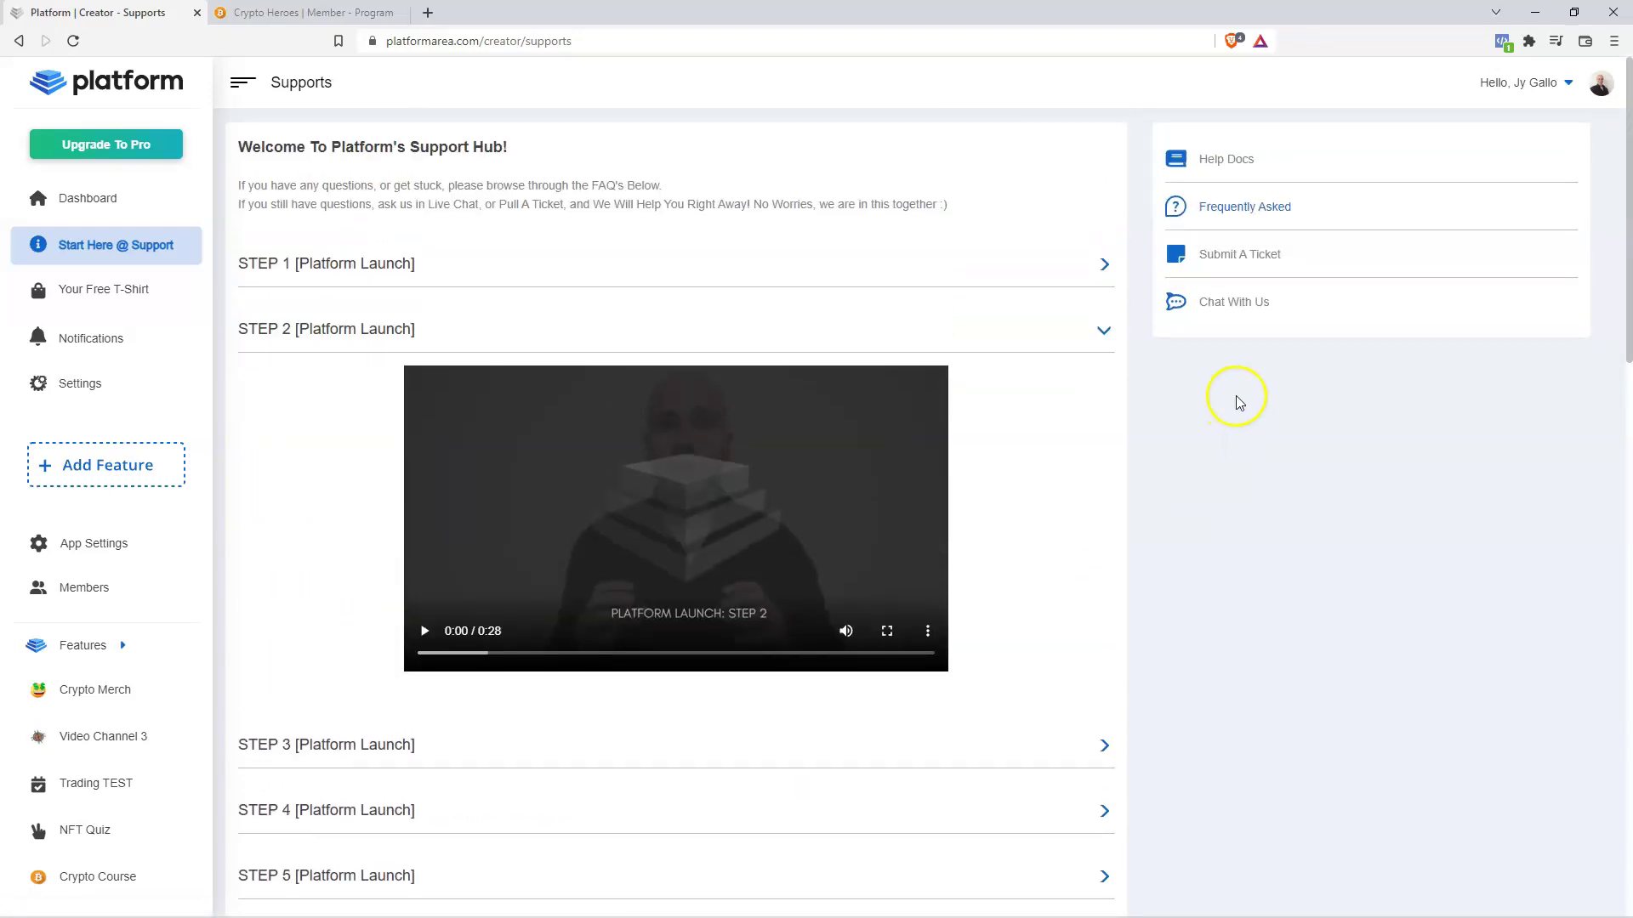
View the support hub's live chat and its ticket form with the subject and message fields.
{"action": "left_click", "coordinate": [1226, 311]}
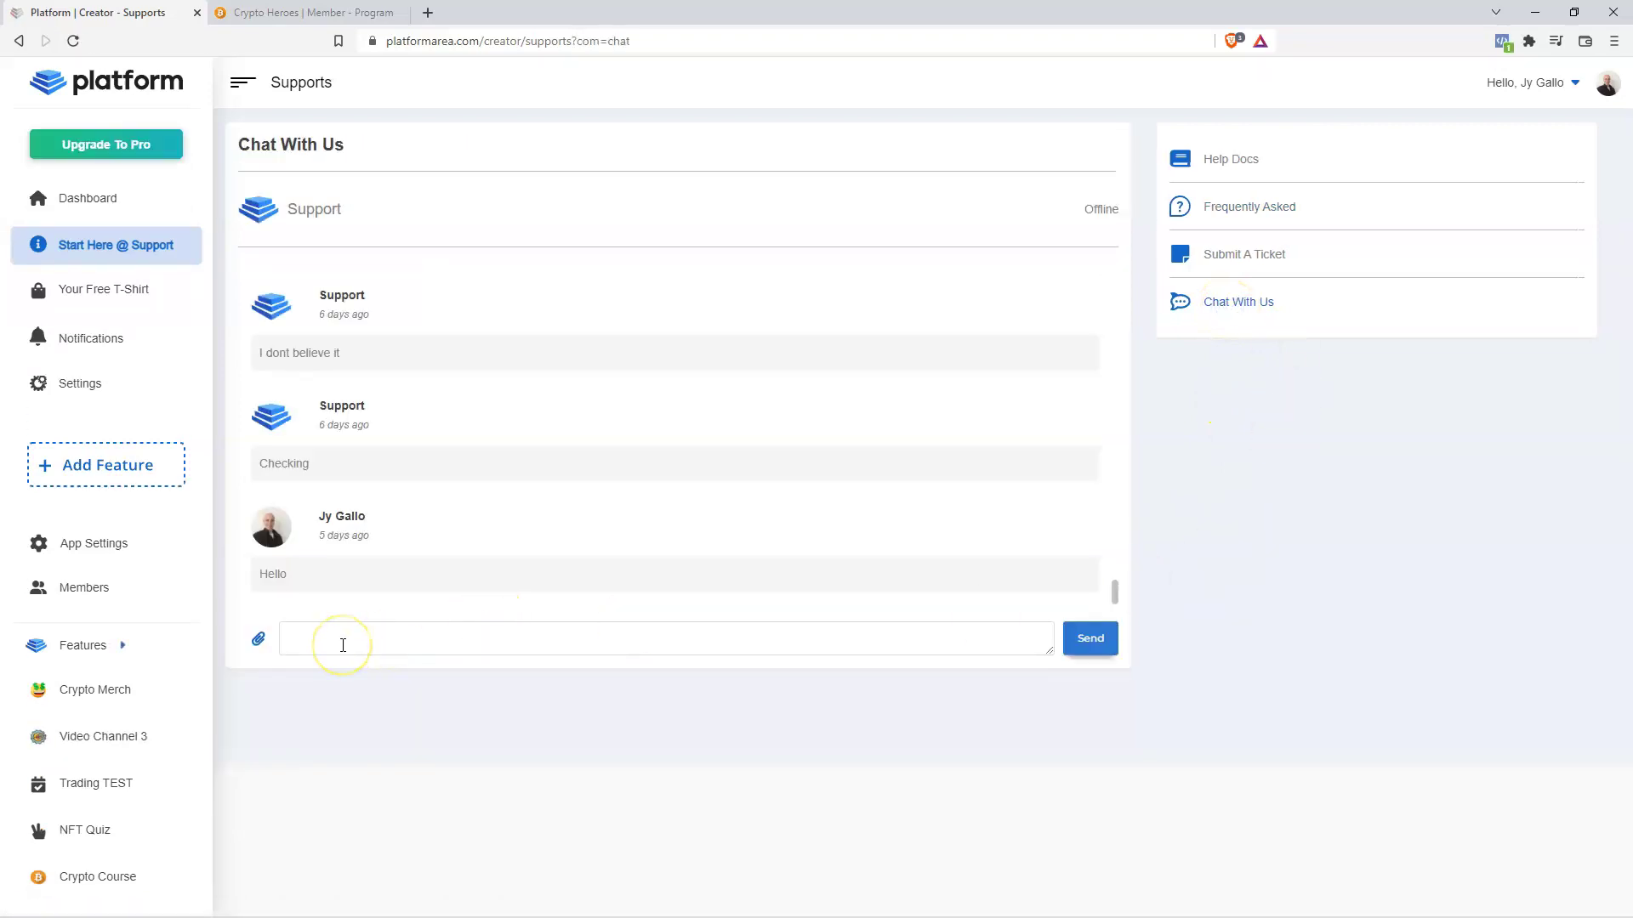
{"action": "left_click", "coordinate": [1216, 255]}
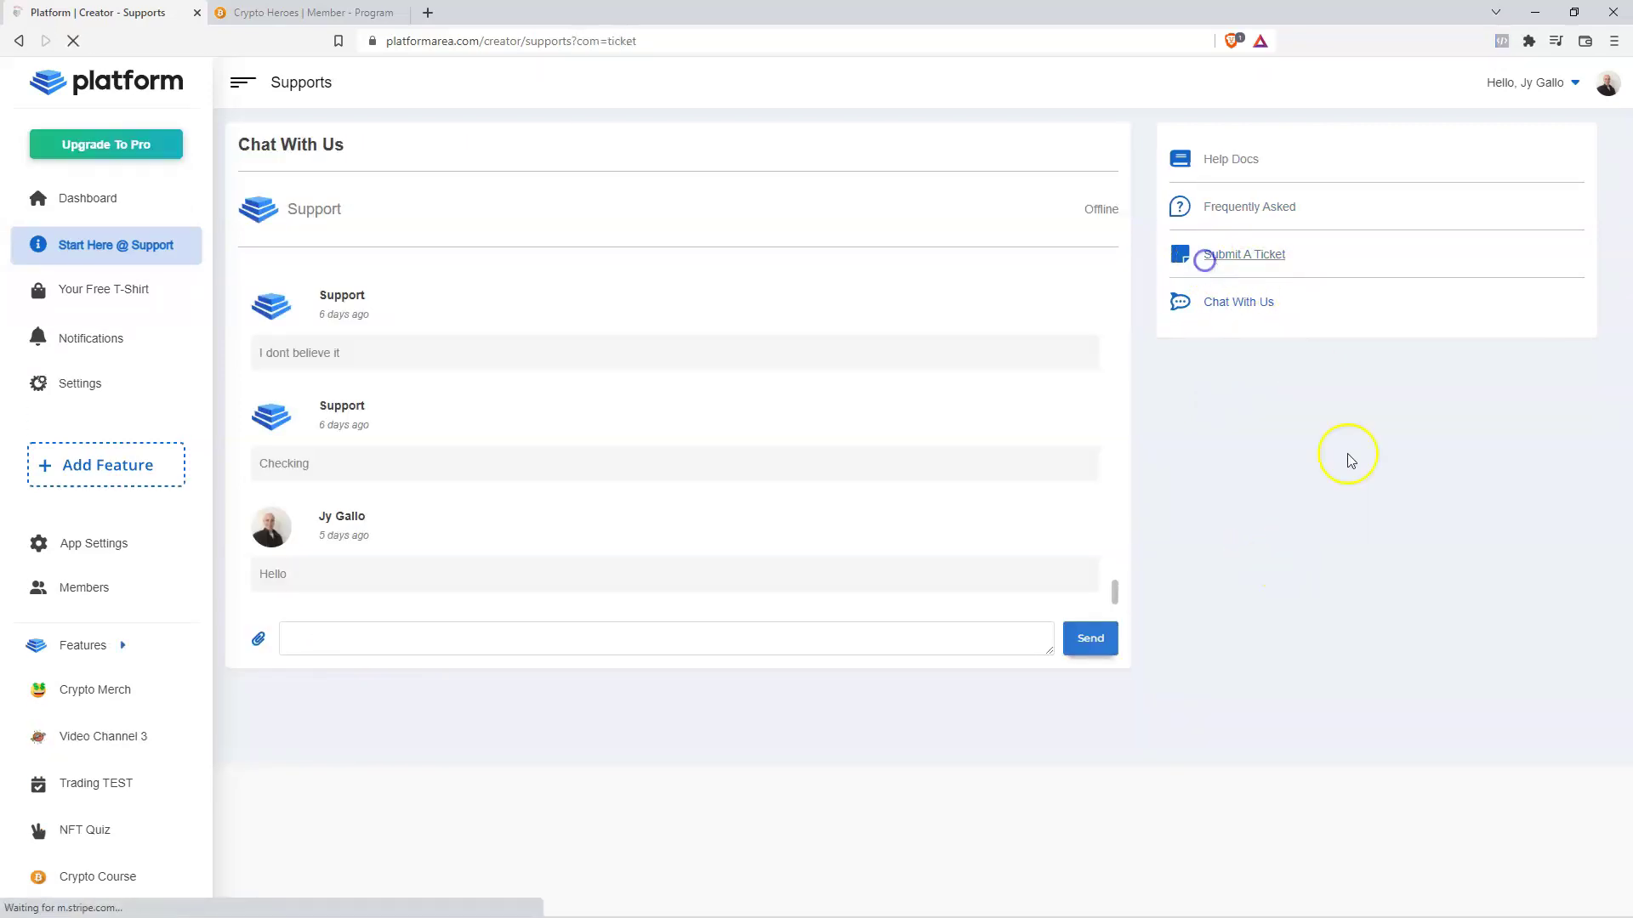
{"action": "left_click", "coordinate": [387, 217]}
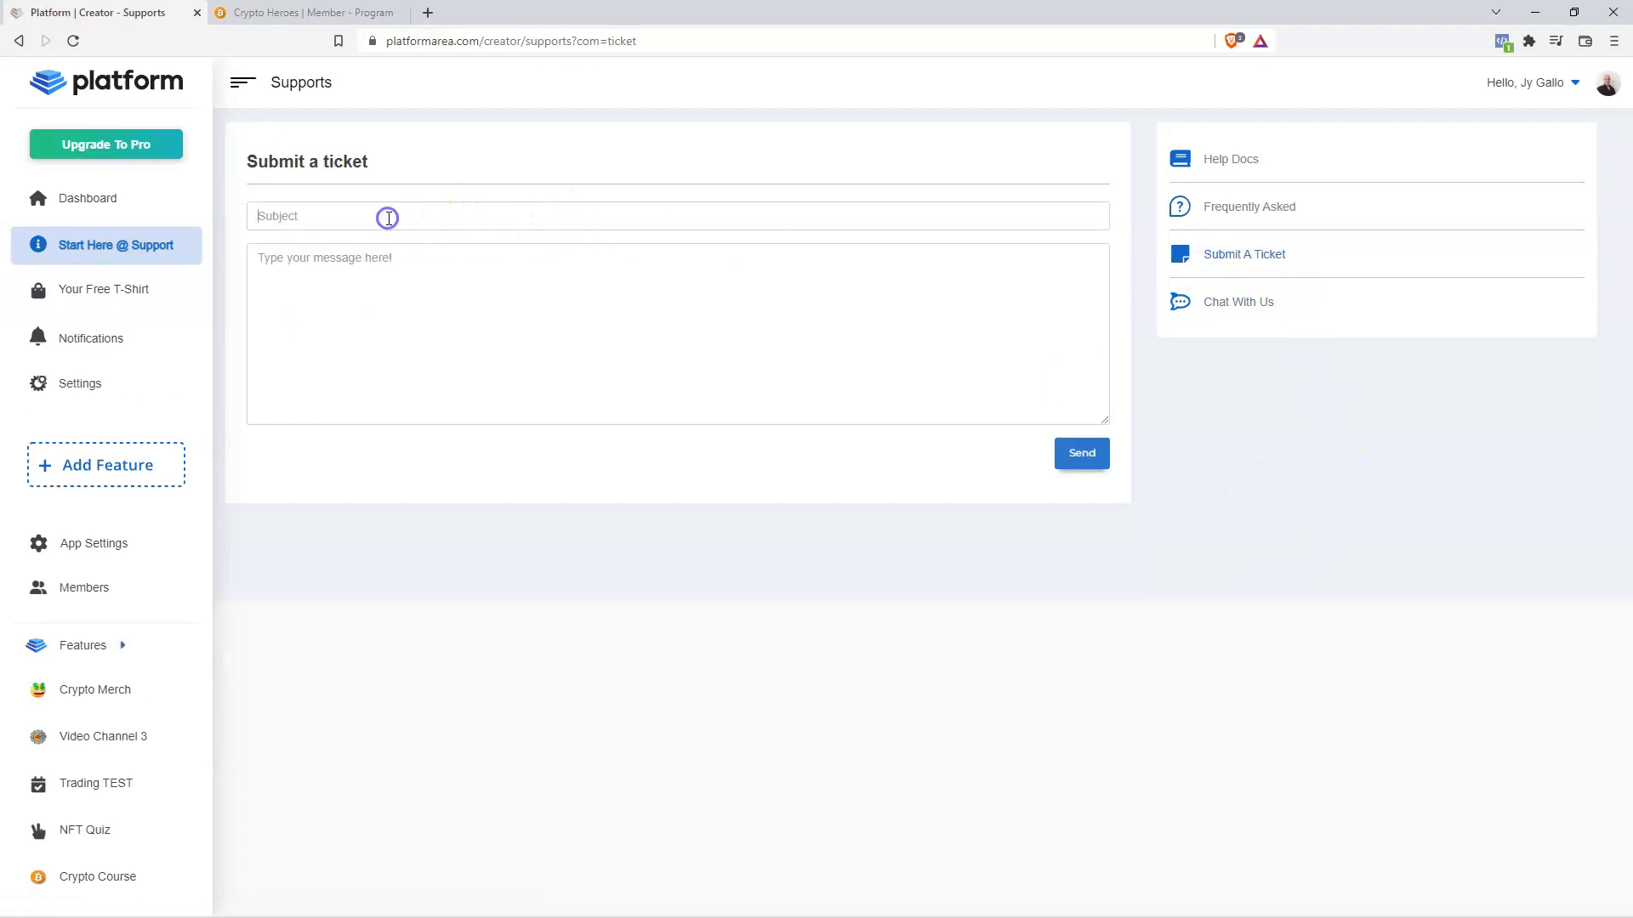
{"action": "left_click", "coordinate": [334, 273]}
Open the Help Center's Help Docs and look through the article categories.
{"action": "left_click", "coordinate": [1222, 164]}
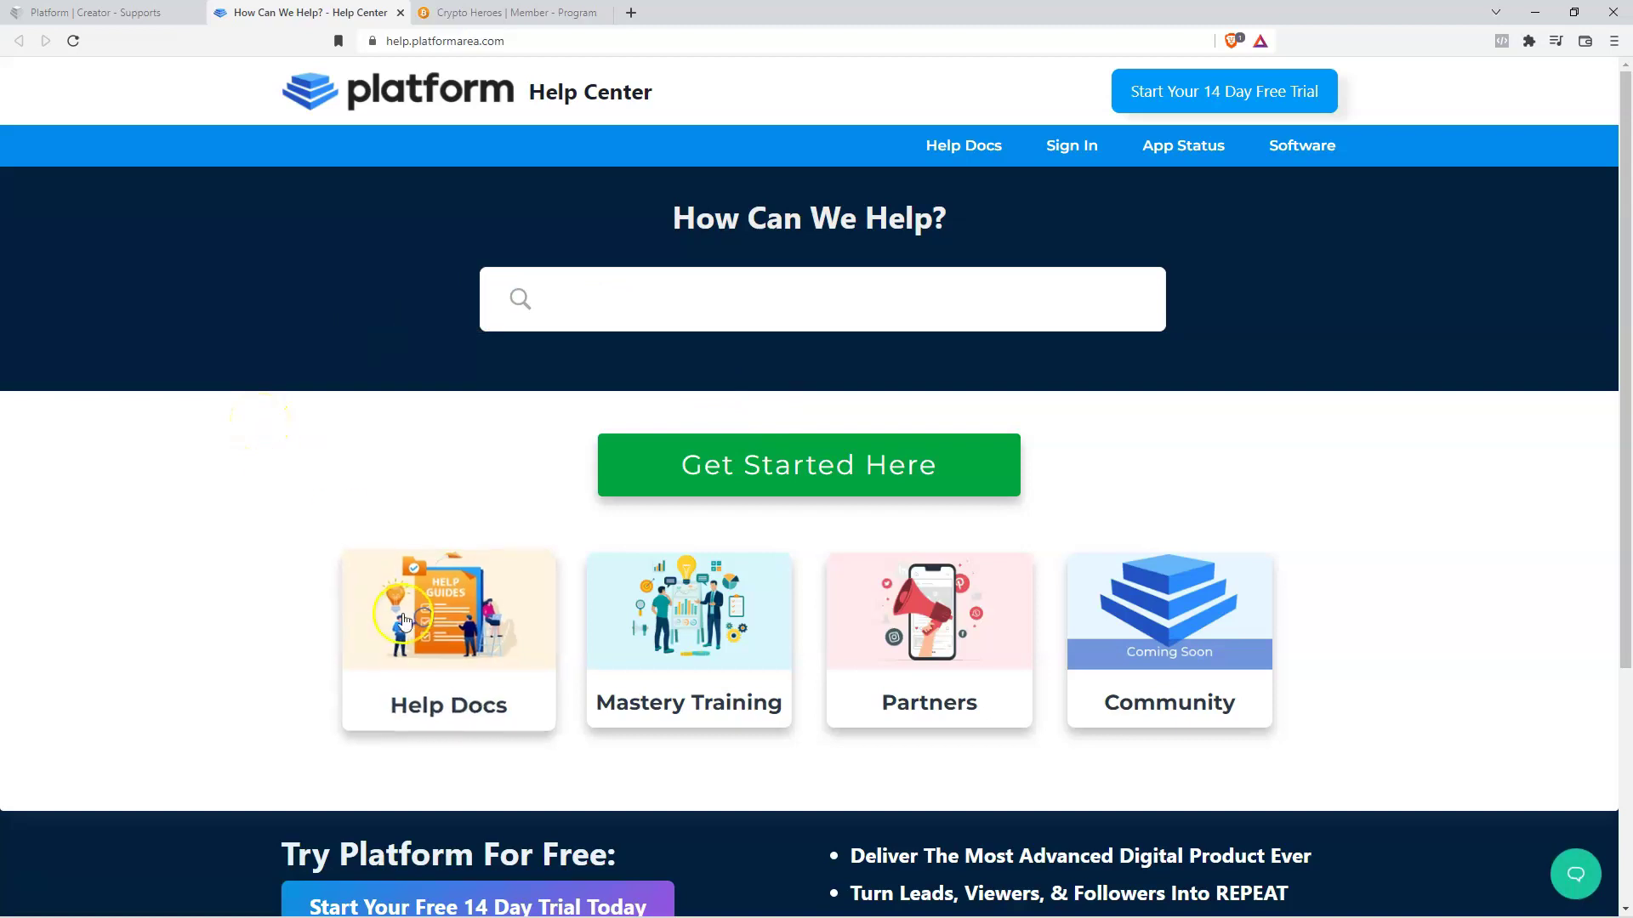
{"action": "left_click", "coordinate": [459, 659]}
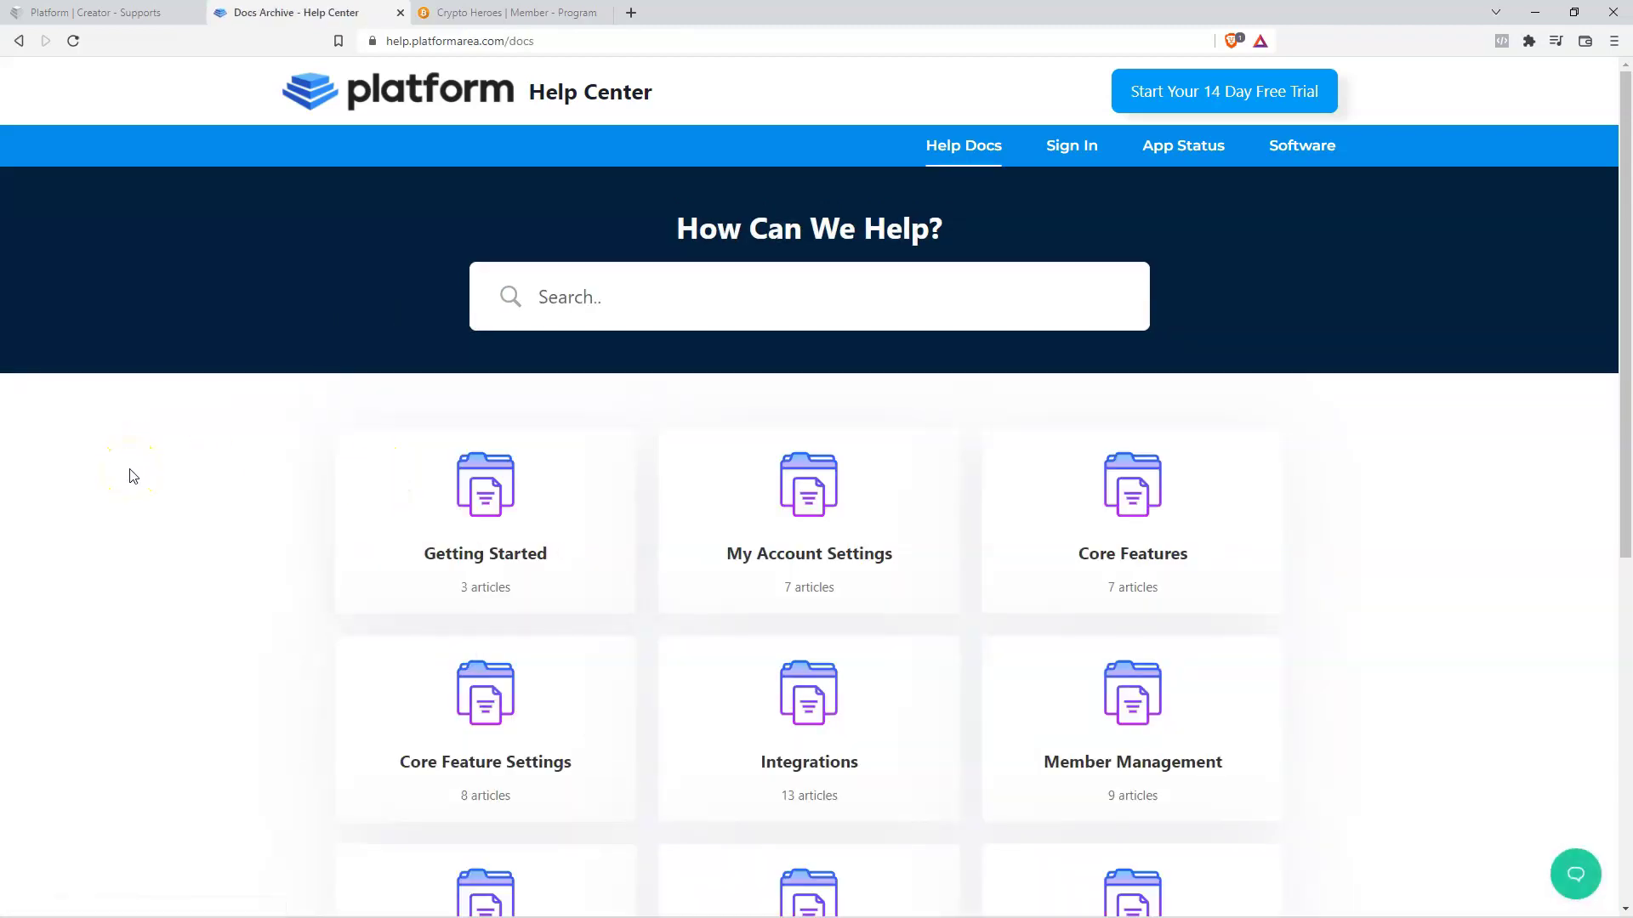
{"action": "scroll", "coordinate": [127, 474], "scroll_direction": "down", "scroll_amount": 4}
{"action": "scroll", "coordinate": [201, 499], "scroll_direction": "up", "scroll_amount": 4}
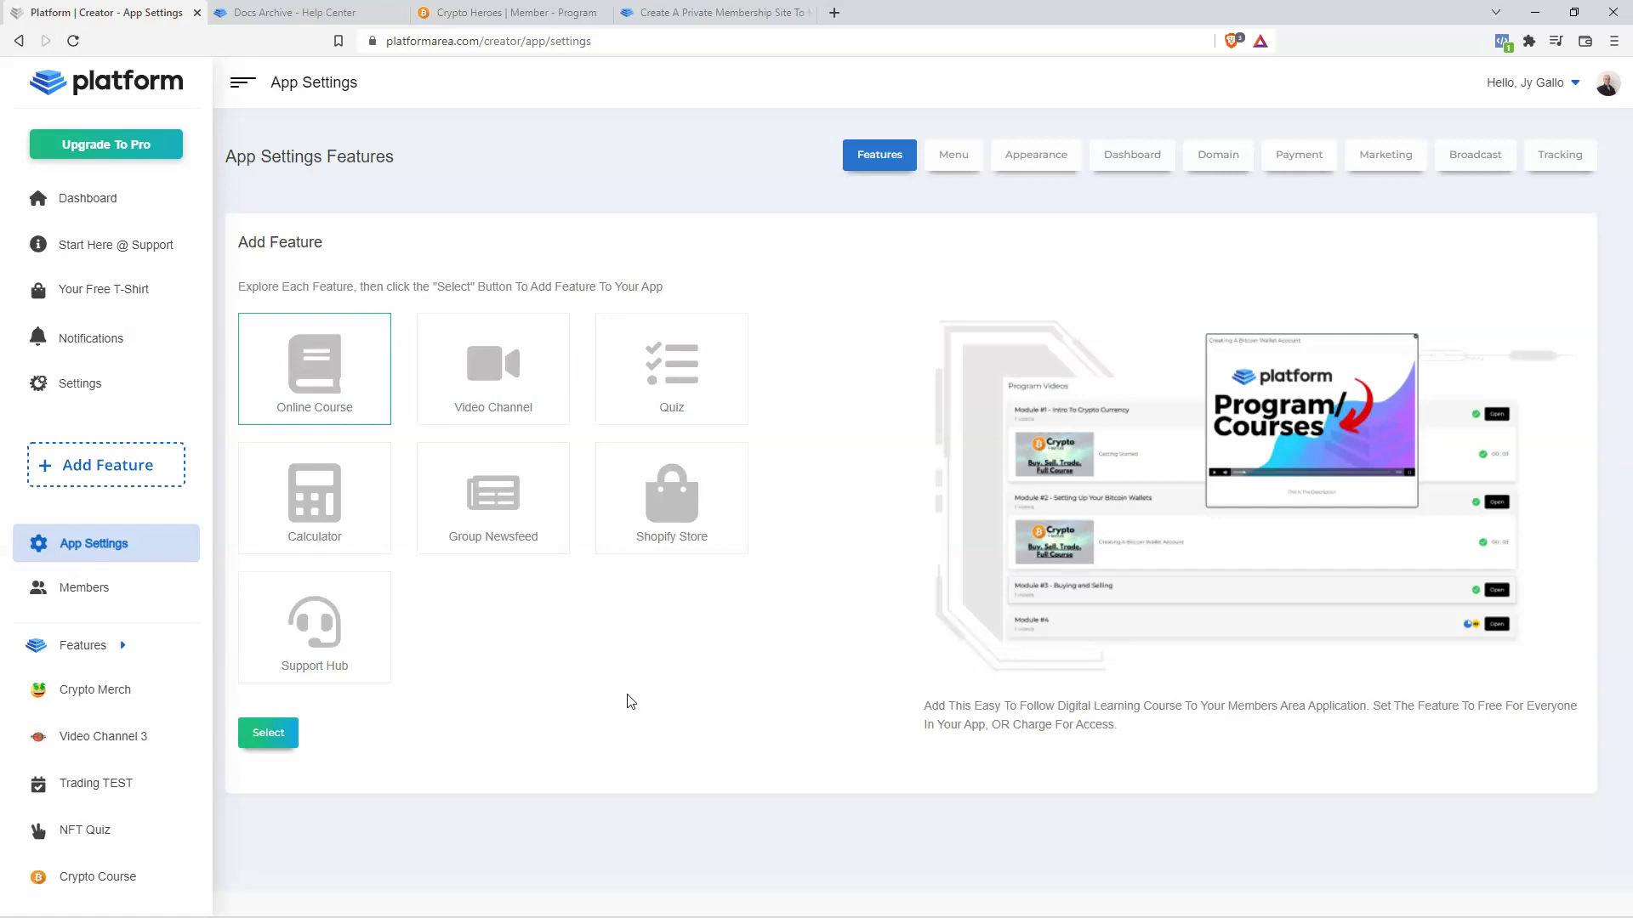
Open the Crypto Course feature from the app's feature list.
{"action": "left_click", "coordinate": [620, 218]}
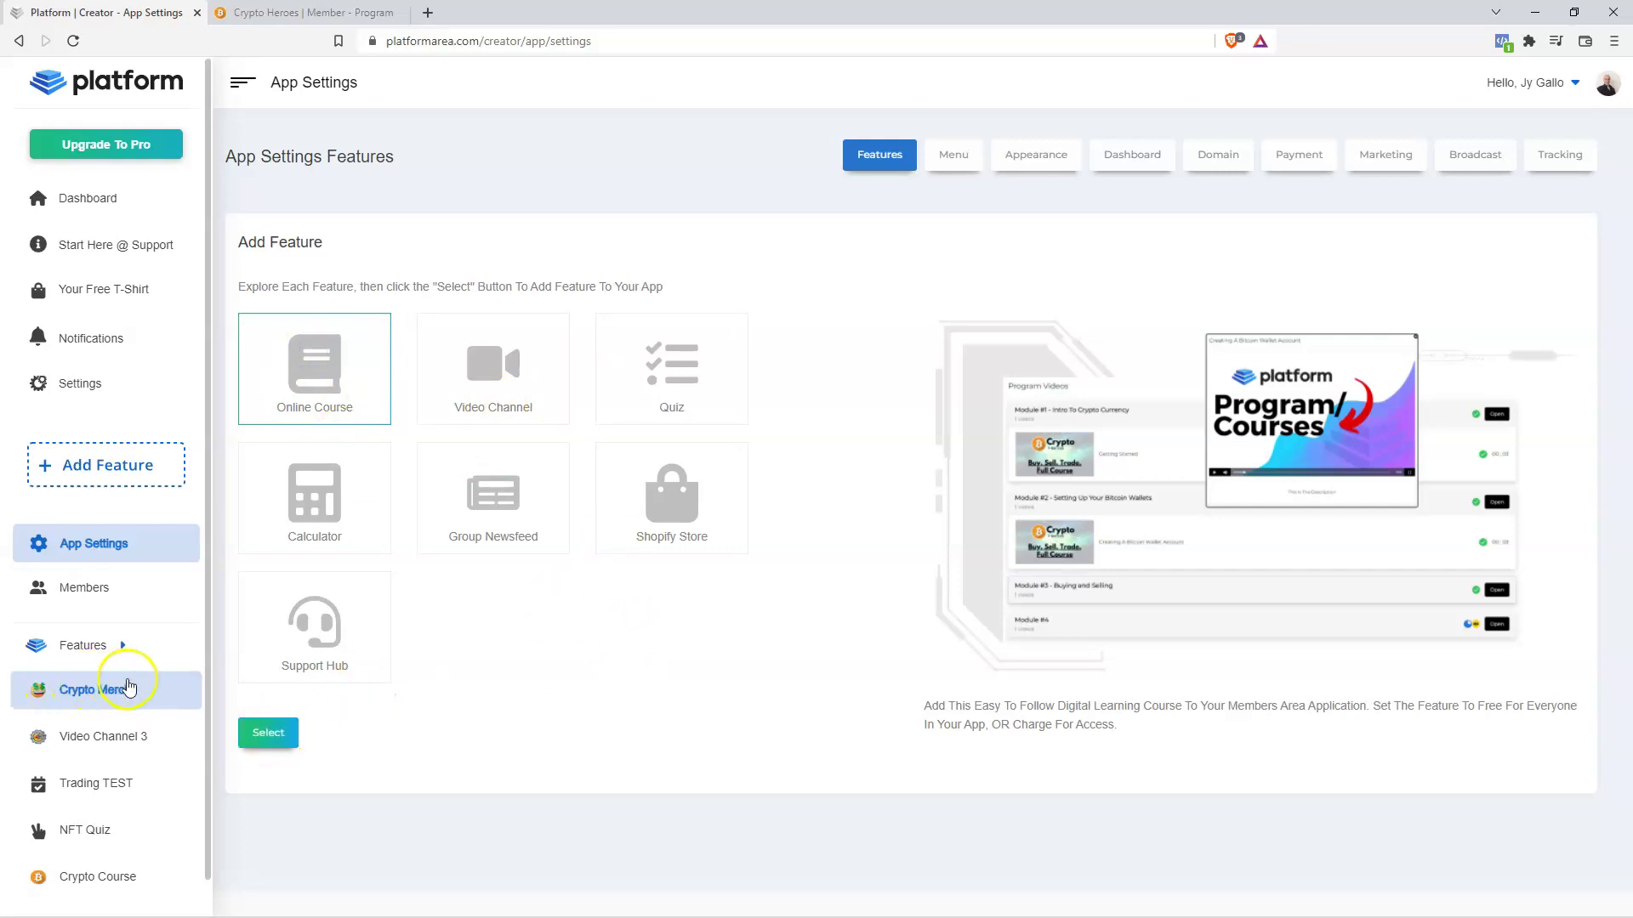
{"action": "scroll", "coordinate": [132, 663], "scroll_direction": "down", "scroll_amount": 1}
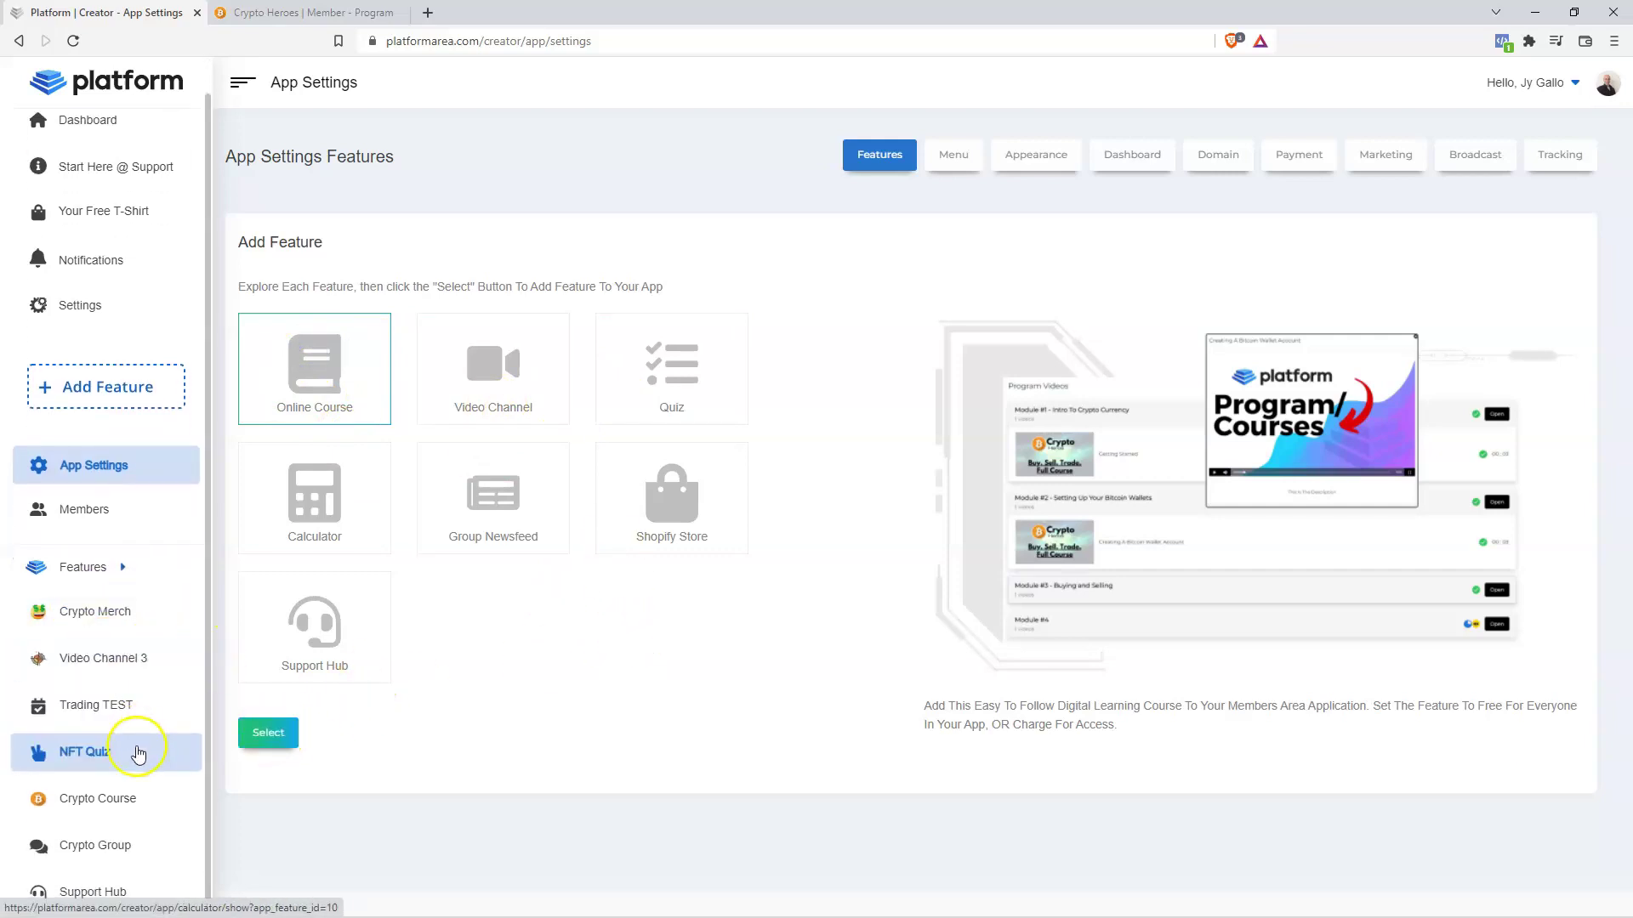
{"action": "left_click", "coordinate": [106, 797]}
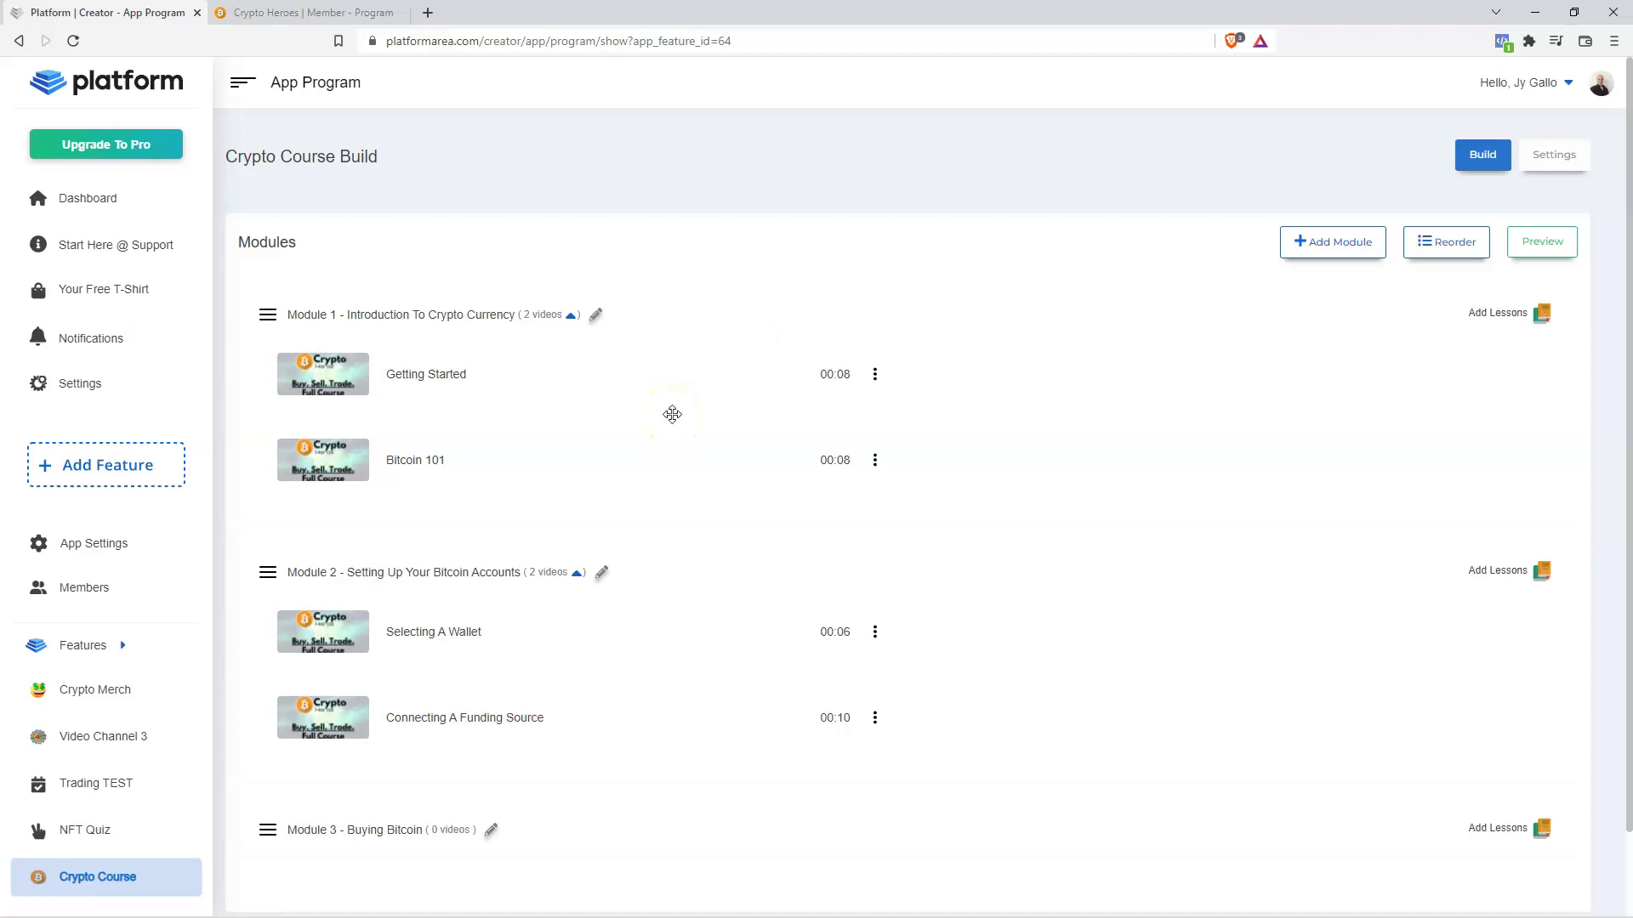
Review the Crypto Course's settings and return to its module build view.
{"action": "left_click", "coordinate": [1470, 169]}
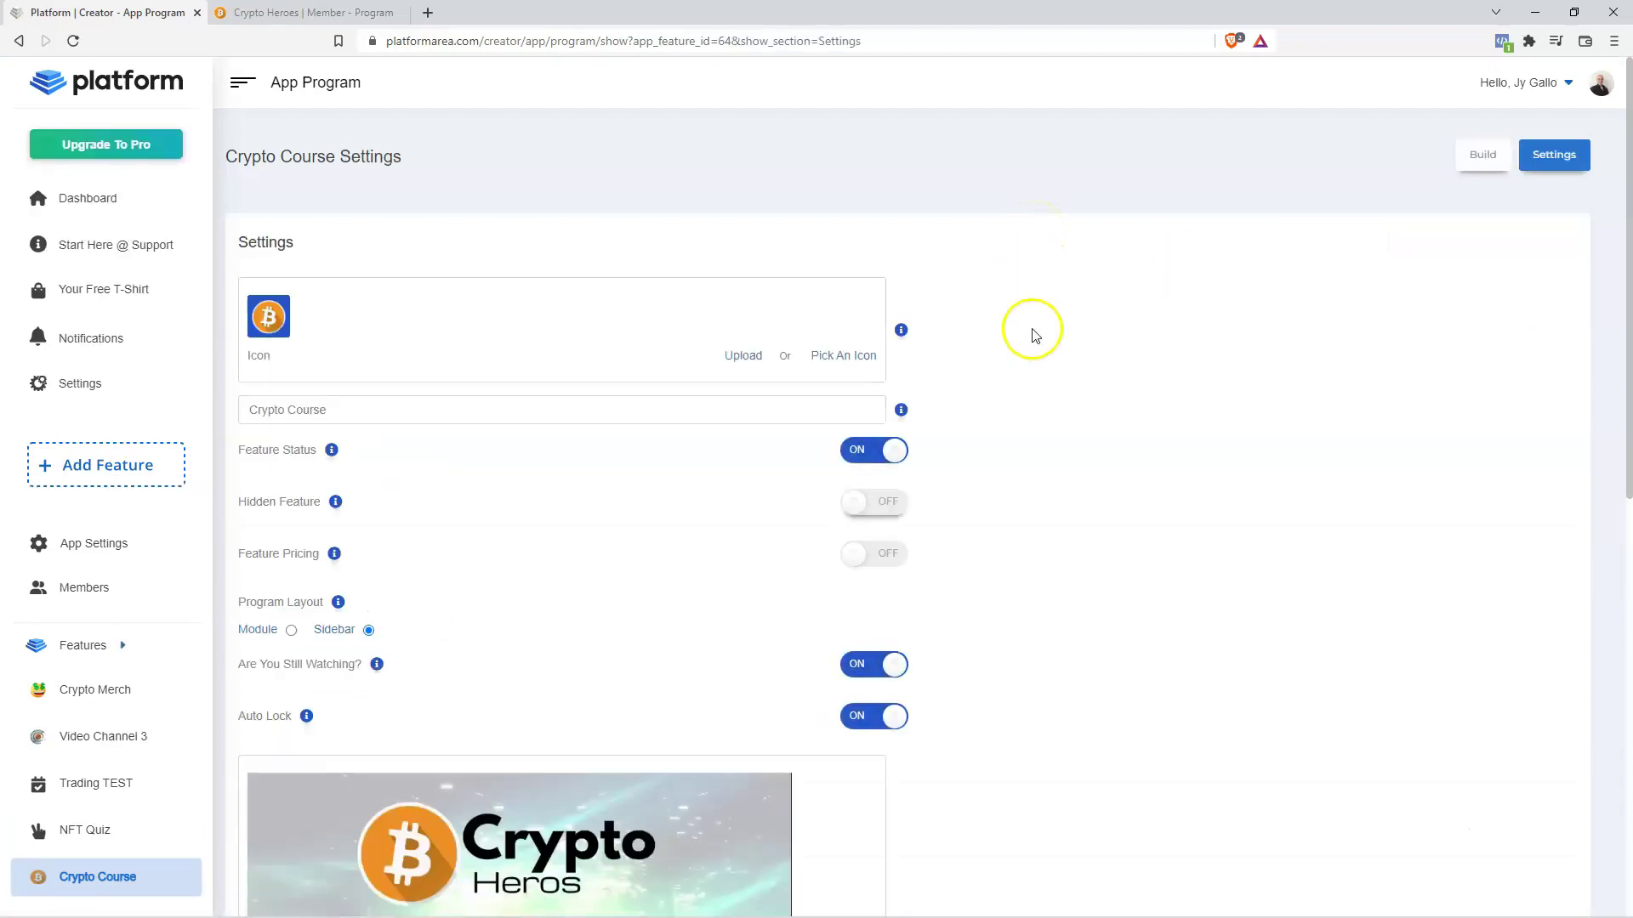
{"action": "scroll", "coordinate": [1046, 408], "scroll_direction": "down", "scroll_amount": 9}
{"action": "scroll", "coordinate": [1045, 511], "scroll_direction": "up", "scroll_amount": 10}
{"action": "left_click", "coordinate": [1101, 558]}
{"action": "left_click", "coordinate": [1481, 155]}
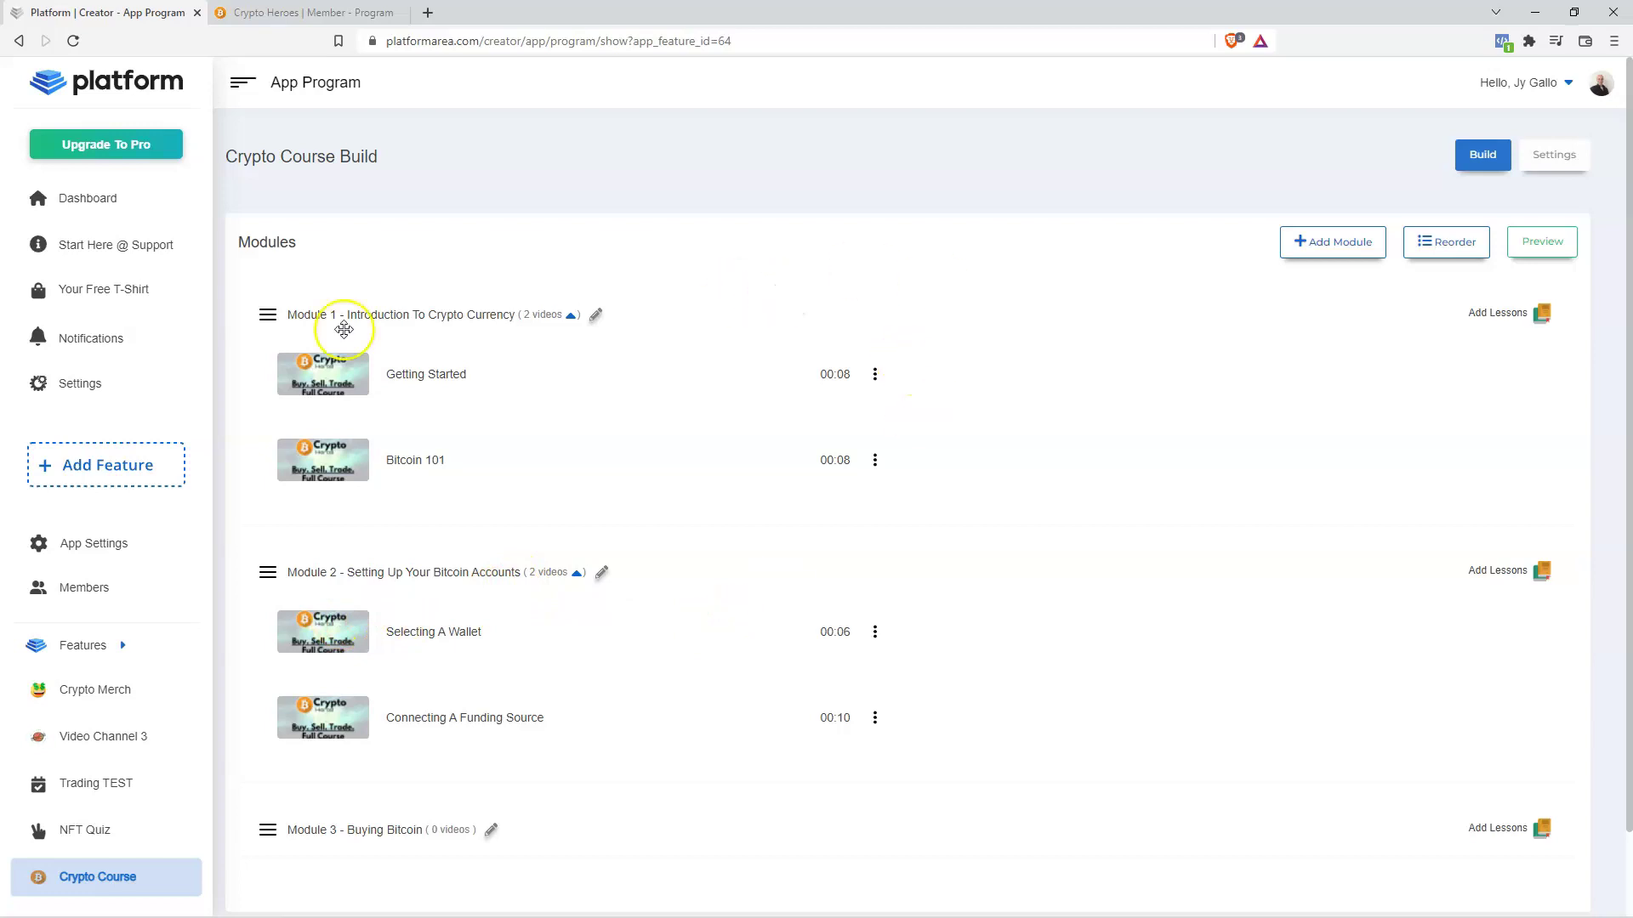
Collapse the video lists of Module 1 and Module 2 and try reordering the modules.
{"action": "left_click", "coordinate": [569, 317]}
{"action": "left_click", "coordinate": [577, 389]}
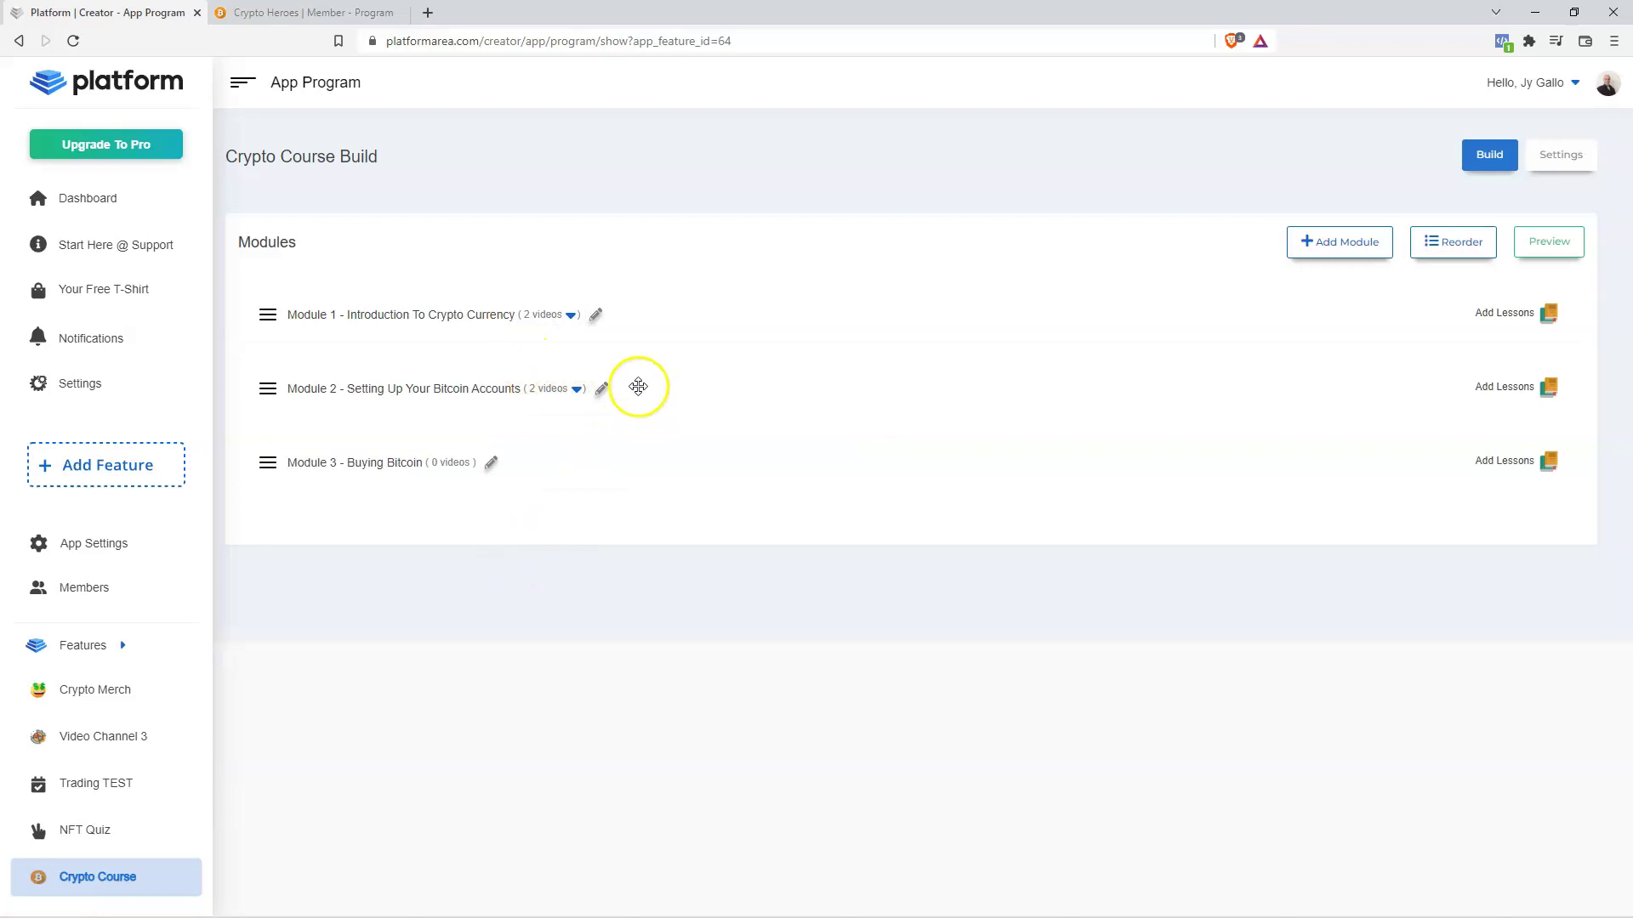
{"action": "left_click_drag", "start_coordinate": [268, 312], "coordinate": [293, 291]}
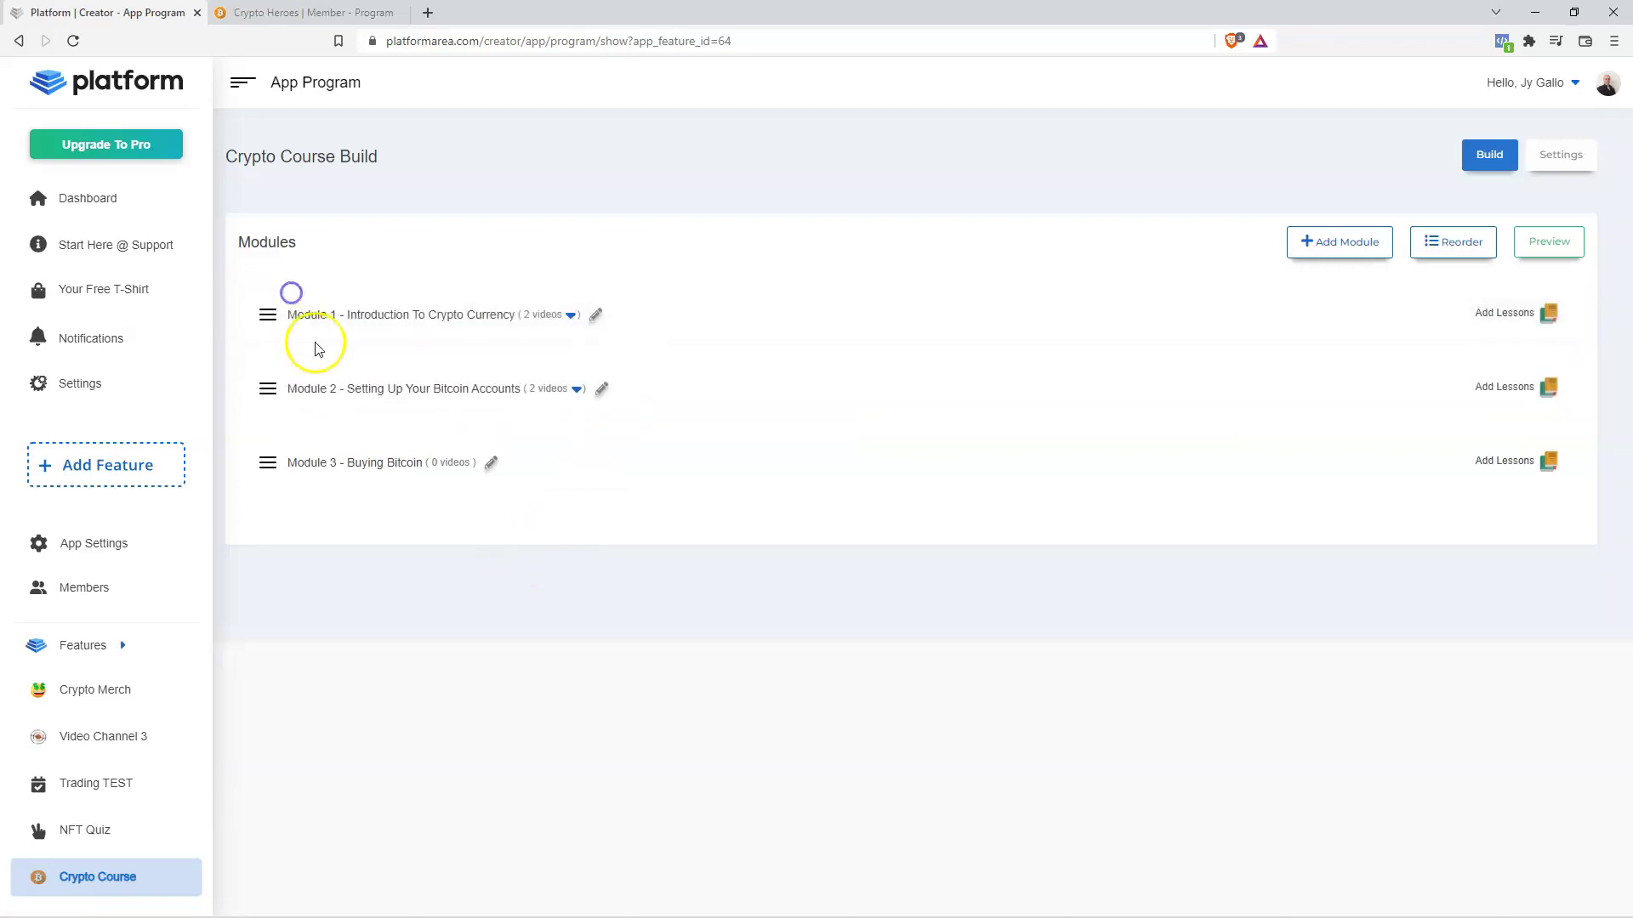
{"action": "left_click", "coordinate": [1448, 242]}
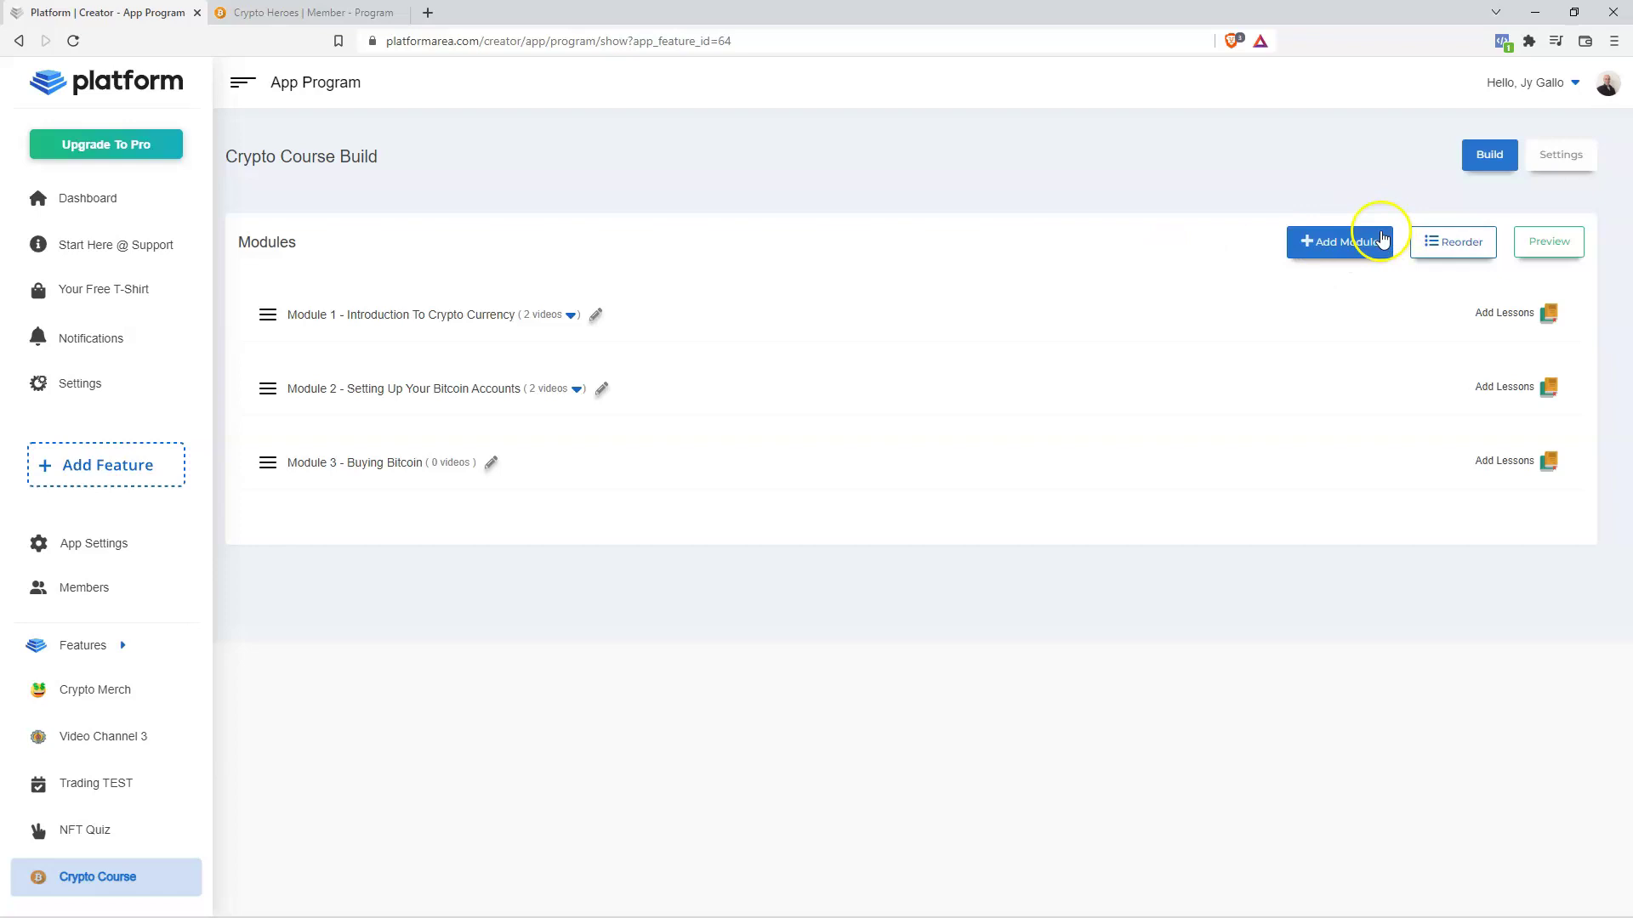
Start a new course module titled "Module 4 DEMO".
{"action": "left_click", "coordinate": [1343, 244]}
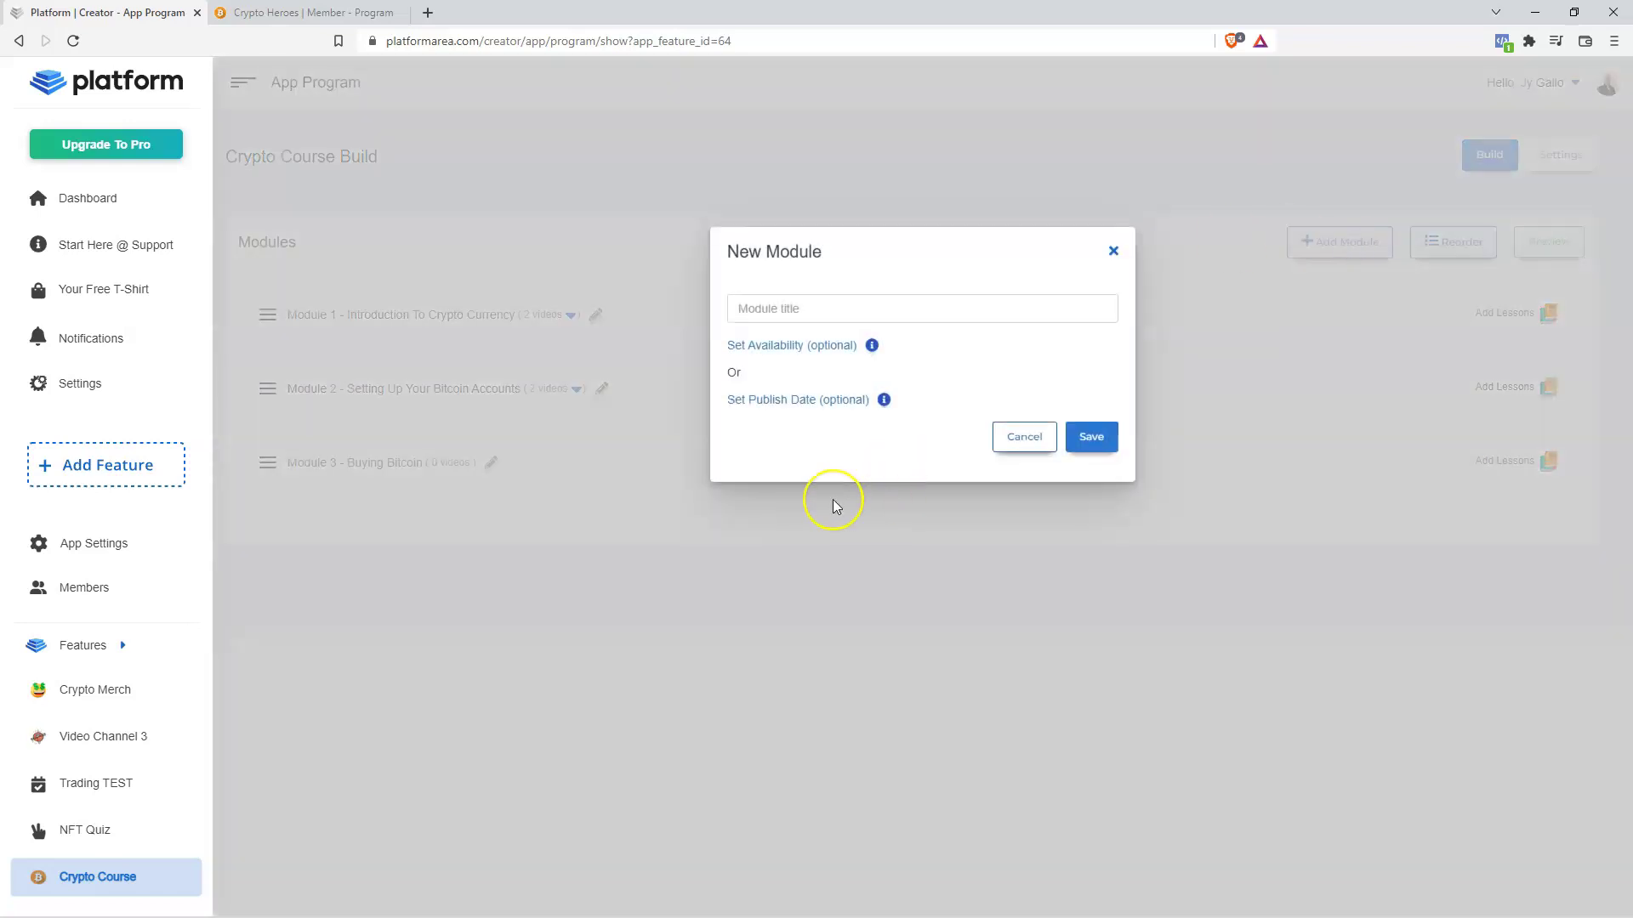
{"action": "left_click", "coordinate": [790, 309]}
{"action": "type", "text": "Module 4 DEMO"}
Set the new module's optional availability to 8 days after a member gets access.
{"action": "mouse_move", "coordinate": [869, 349]}
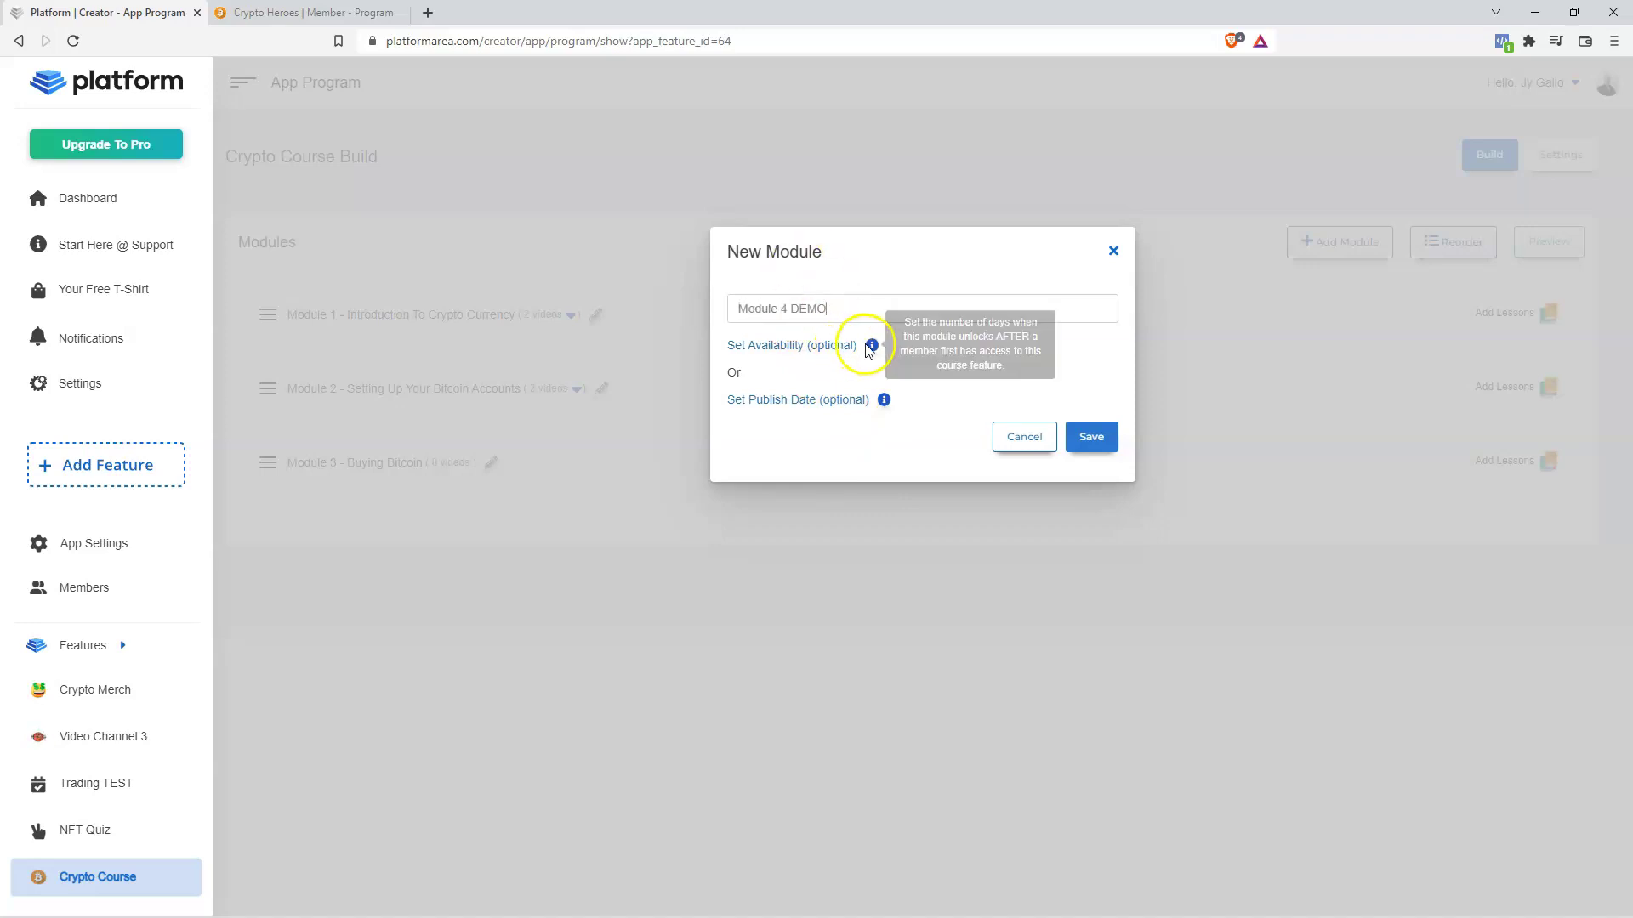
{"action": "left_click", "coordinate": [822, 349]}
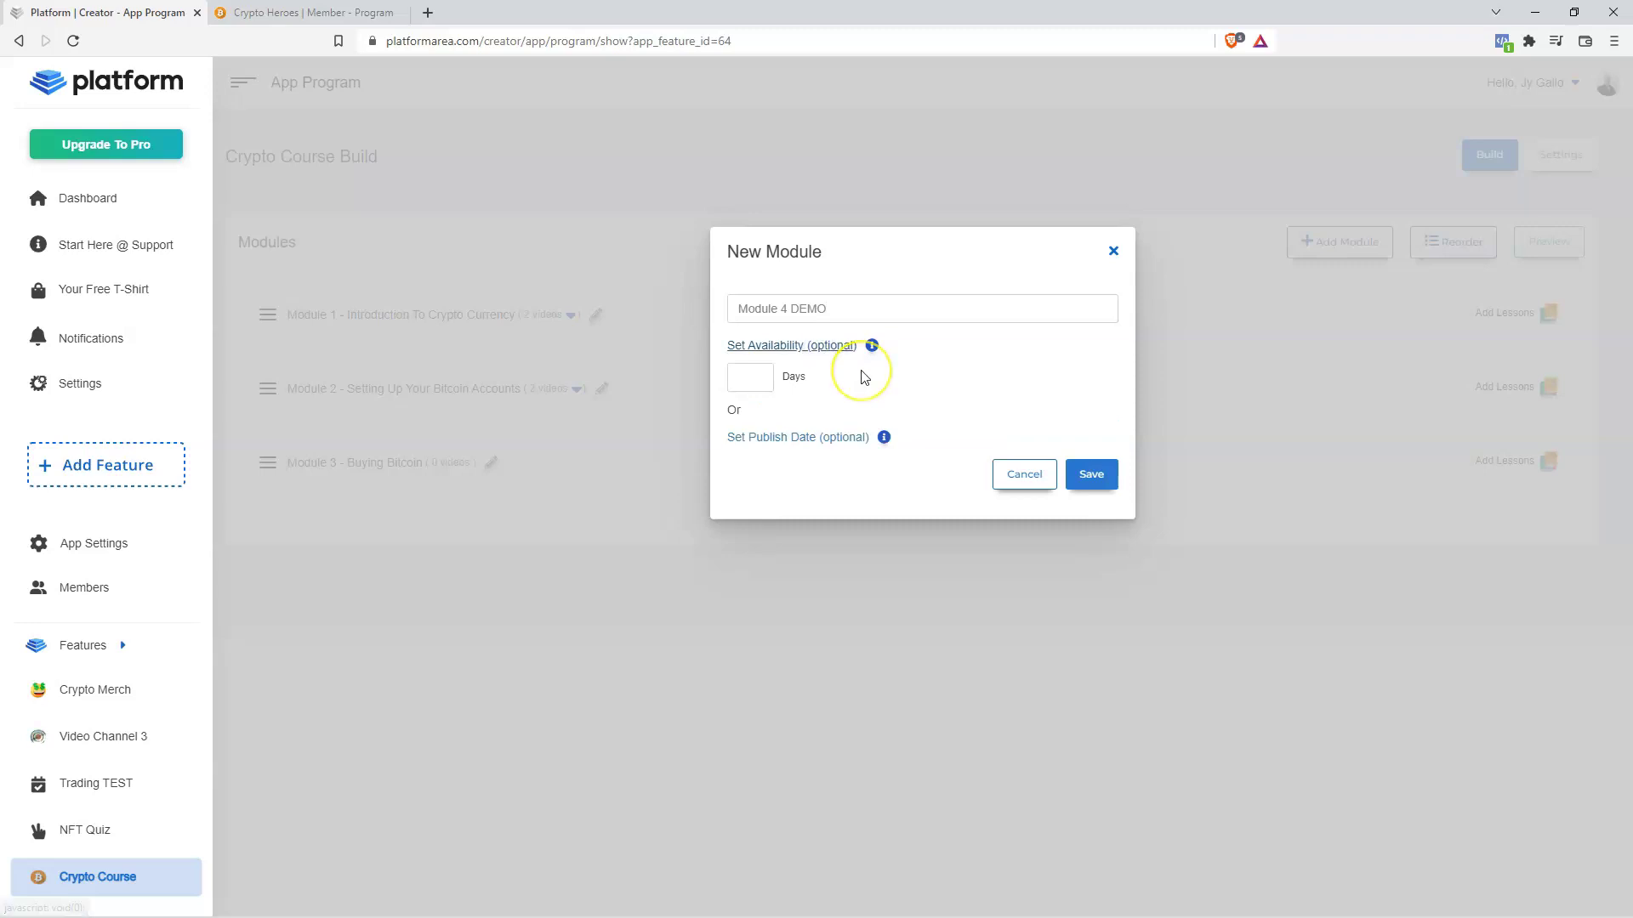
{"action": "left_click", "coordinate": [991, 342]}
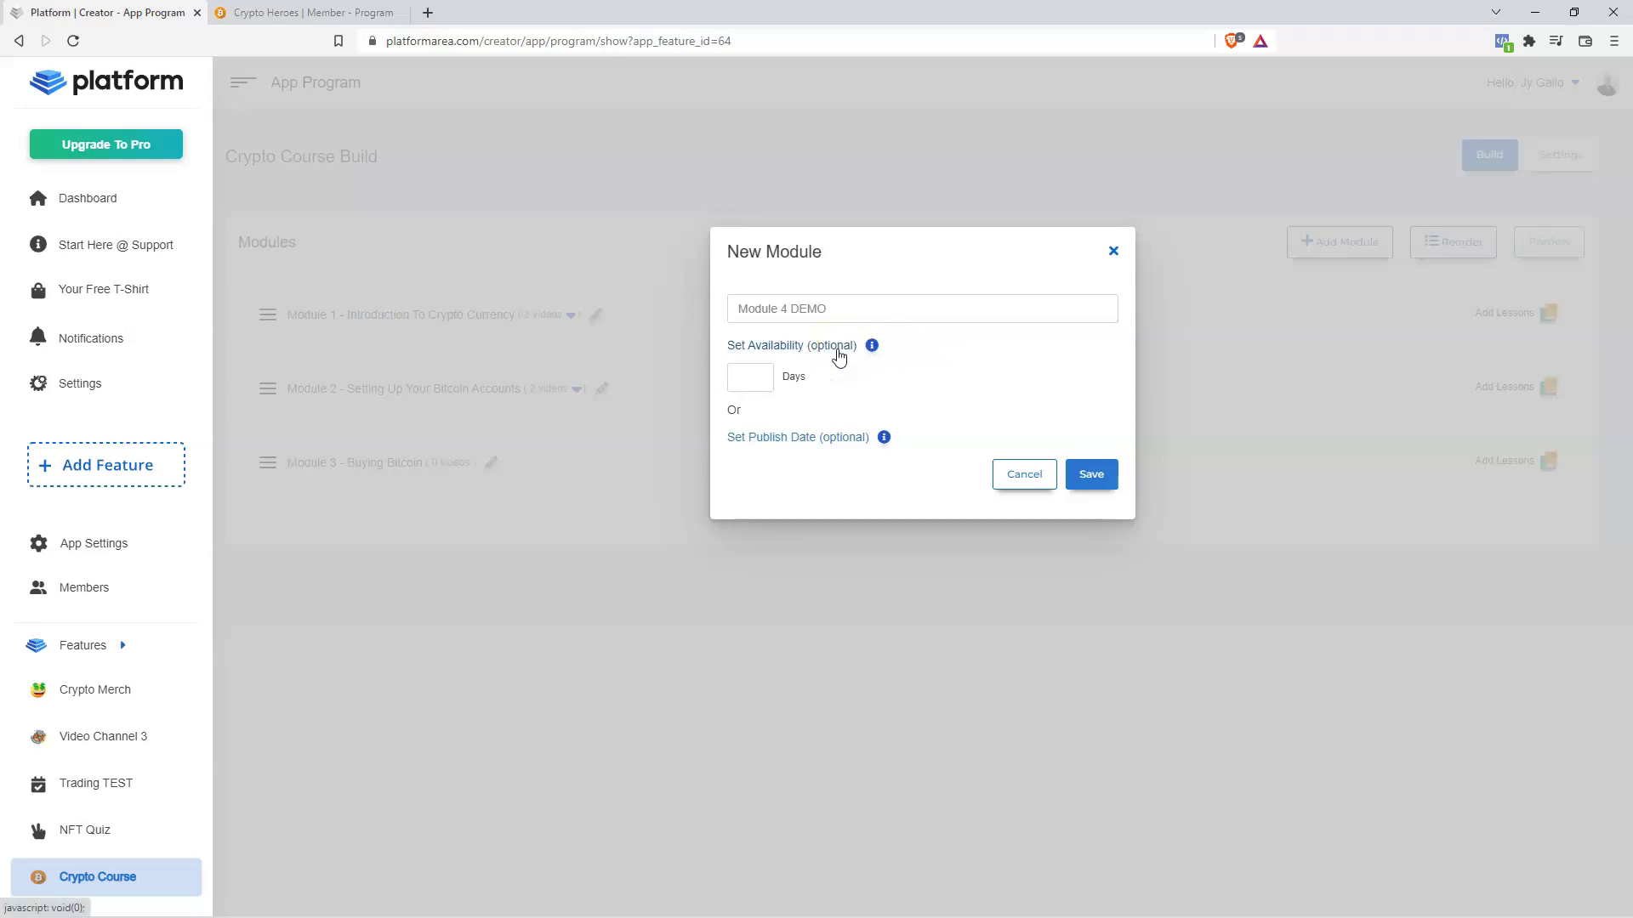
{"action": "mouse_move", "coordinate": [872, 348]}
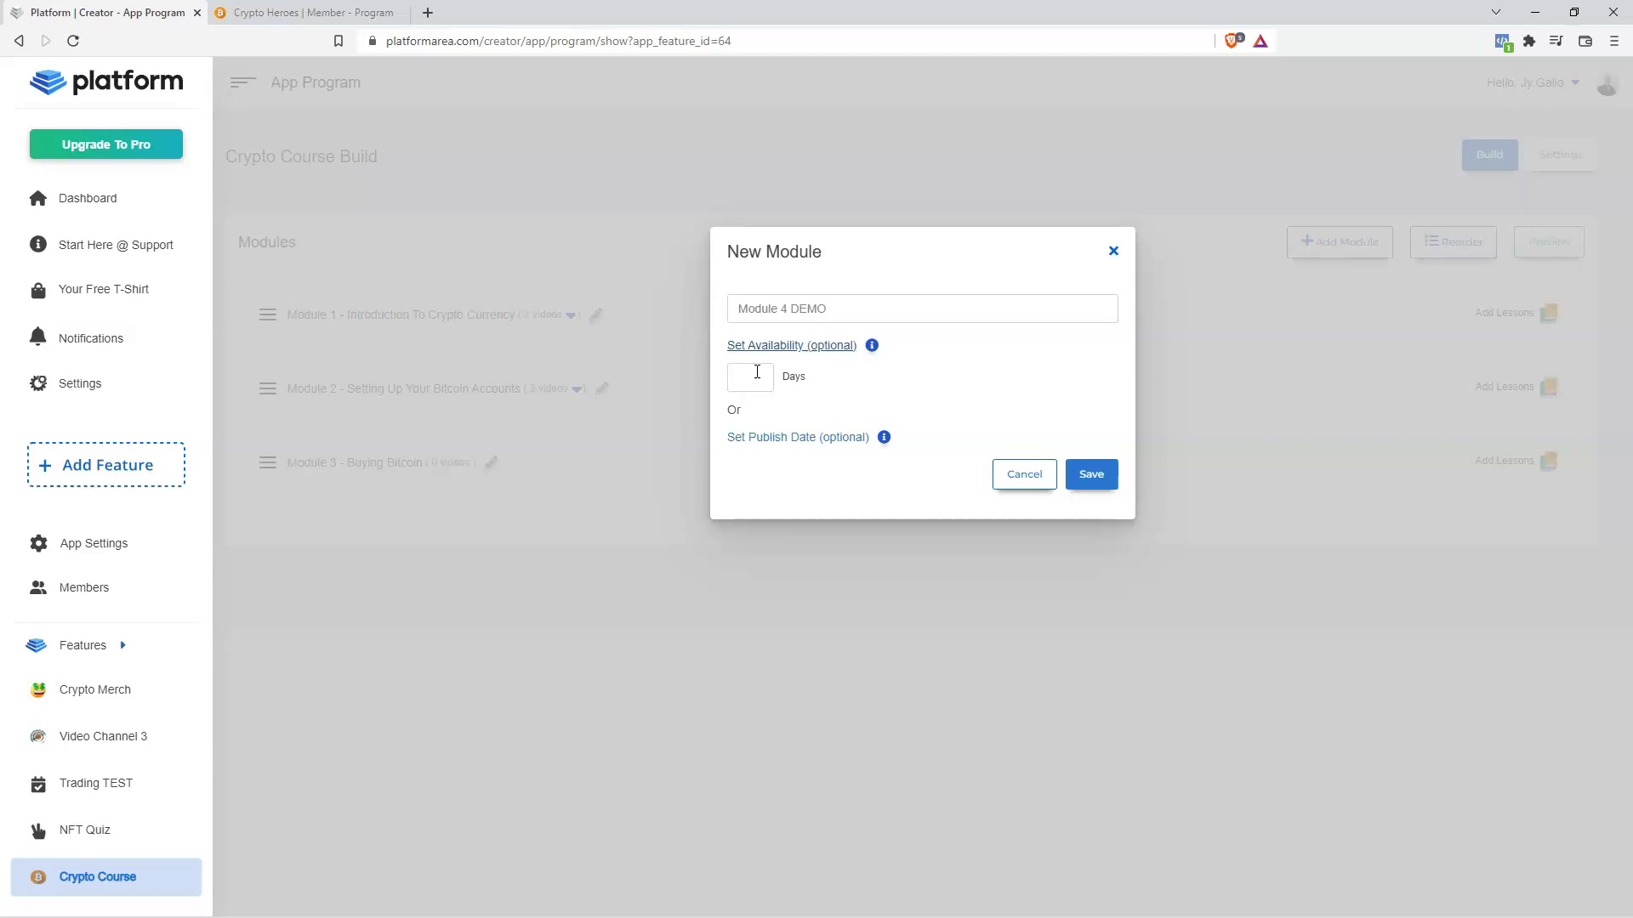
{"action": "left_click", "coordinate": [757, 372]}
{"action": "type", "text": "8"}
{"action": "left_click", "coordinate": [893, 387]}
{"action": "left_click", "coordinate": [855, 393]}
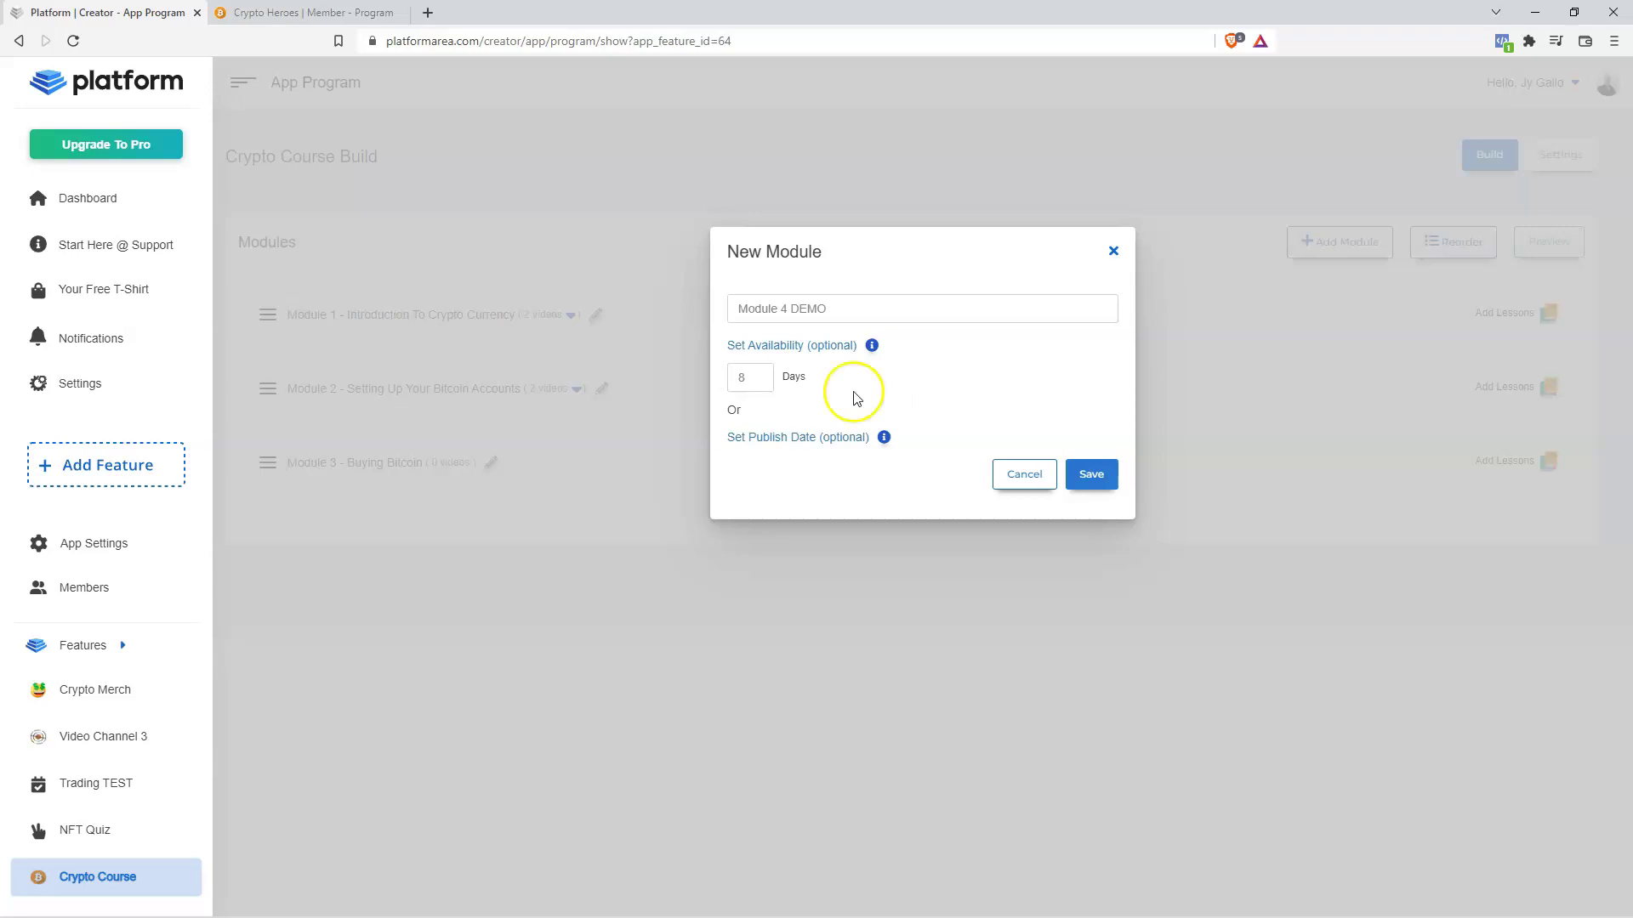
Switch the new module to a fixed publish date and choose 2022-05-27.
{"action": "left_click", "coordinate": [884, 438]}
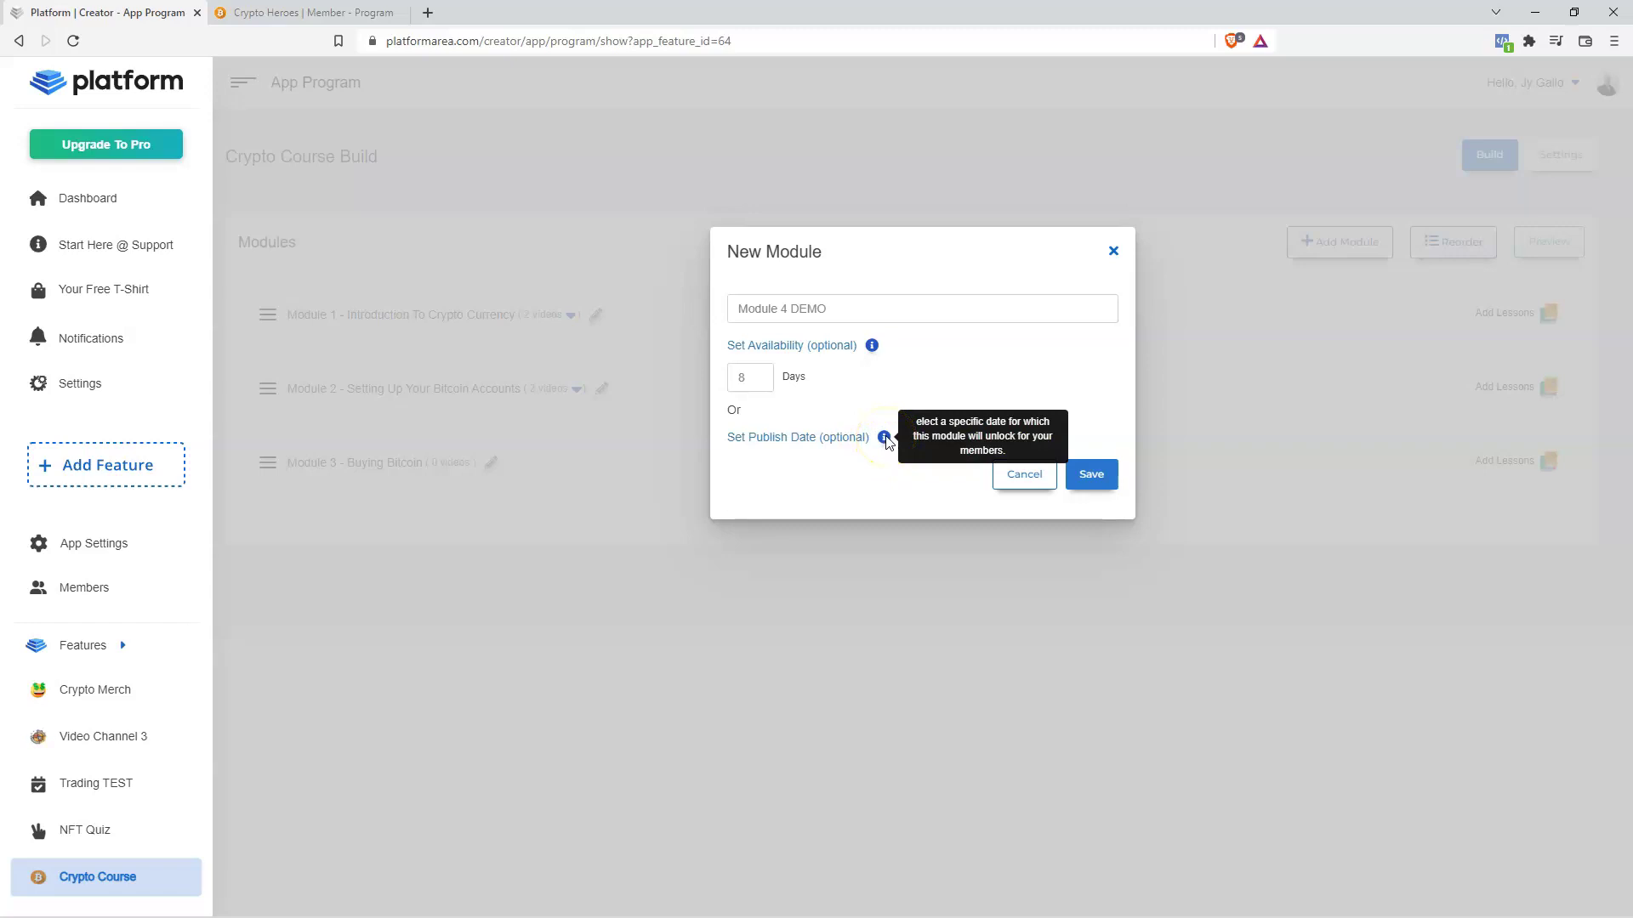
{"action": "left_click", "coordinate": [754, 377]}
{"action": "left_click", "coordinate": [814, 442]}
{"action": "left_click", "coordinate": [806, 430]}
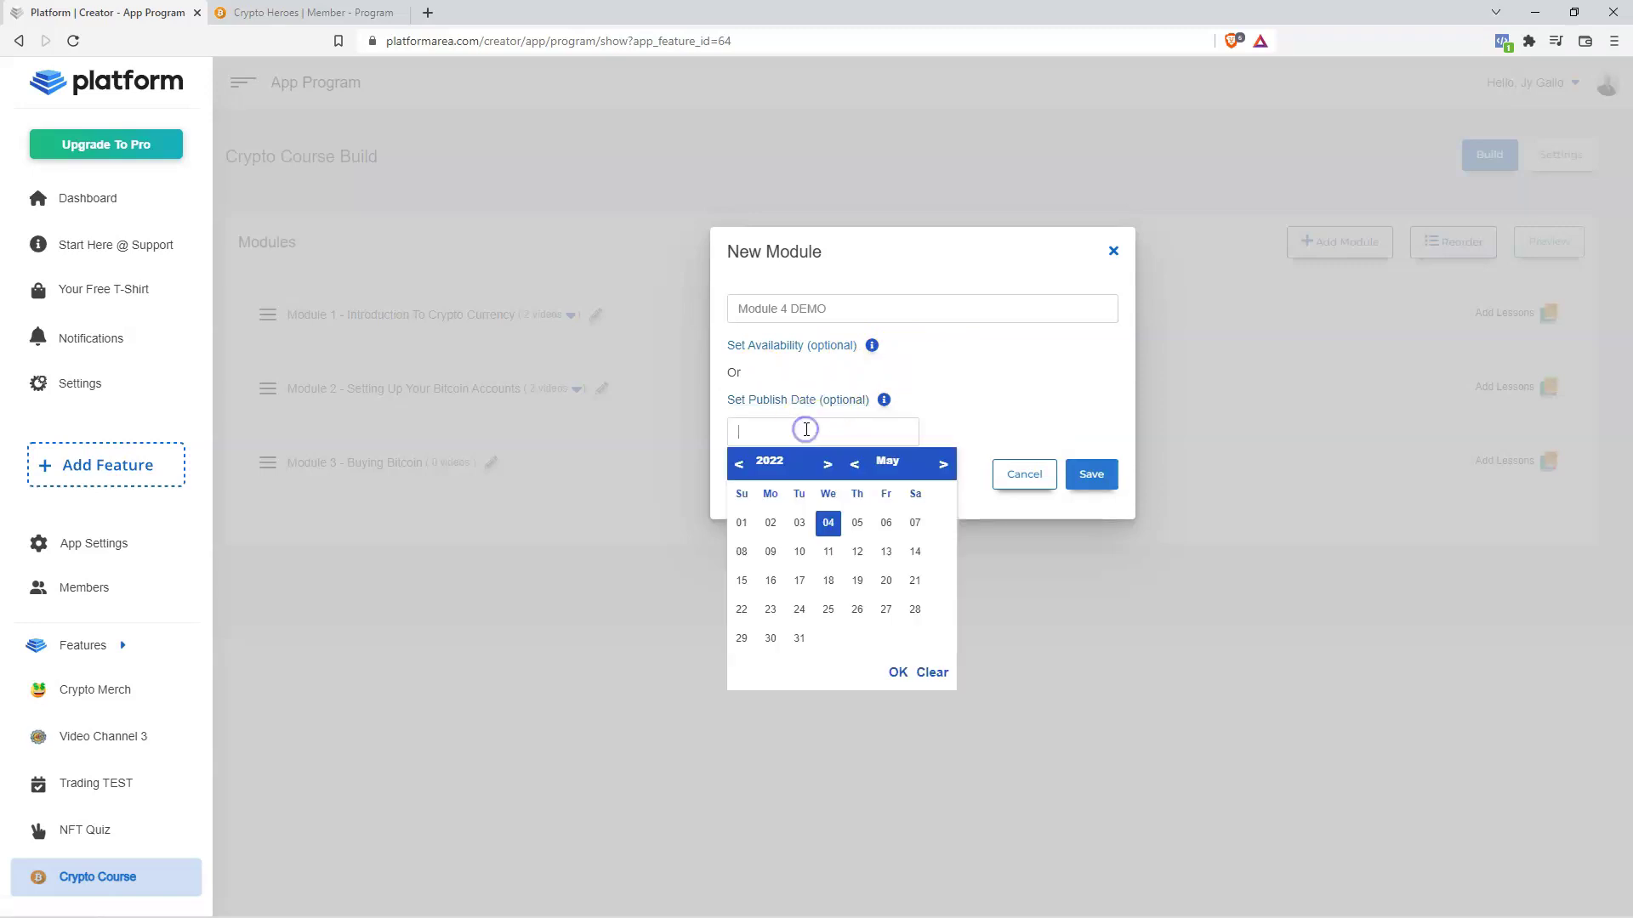
{"action": "left_click", "coordinate": [884, 613]}
{"action": "left_click", "coordinate": [898, 674]}
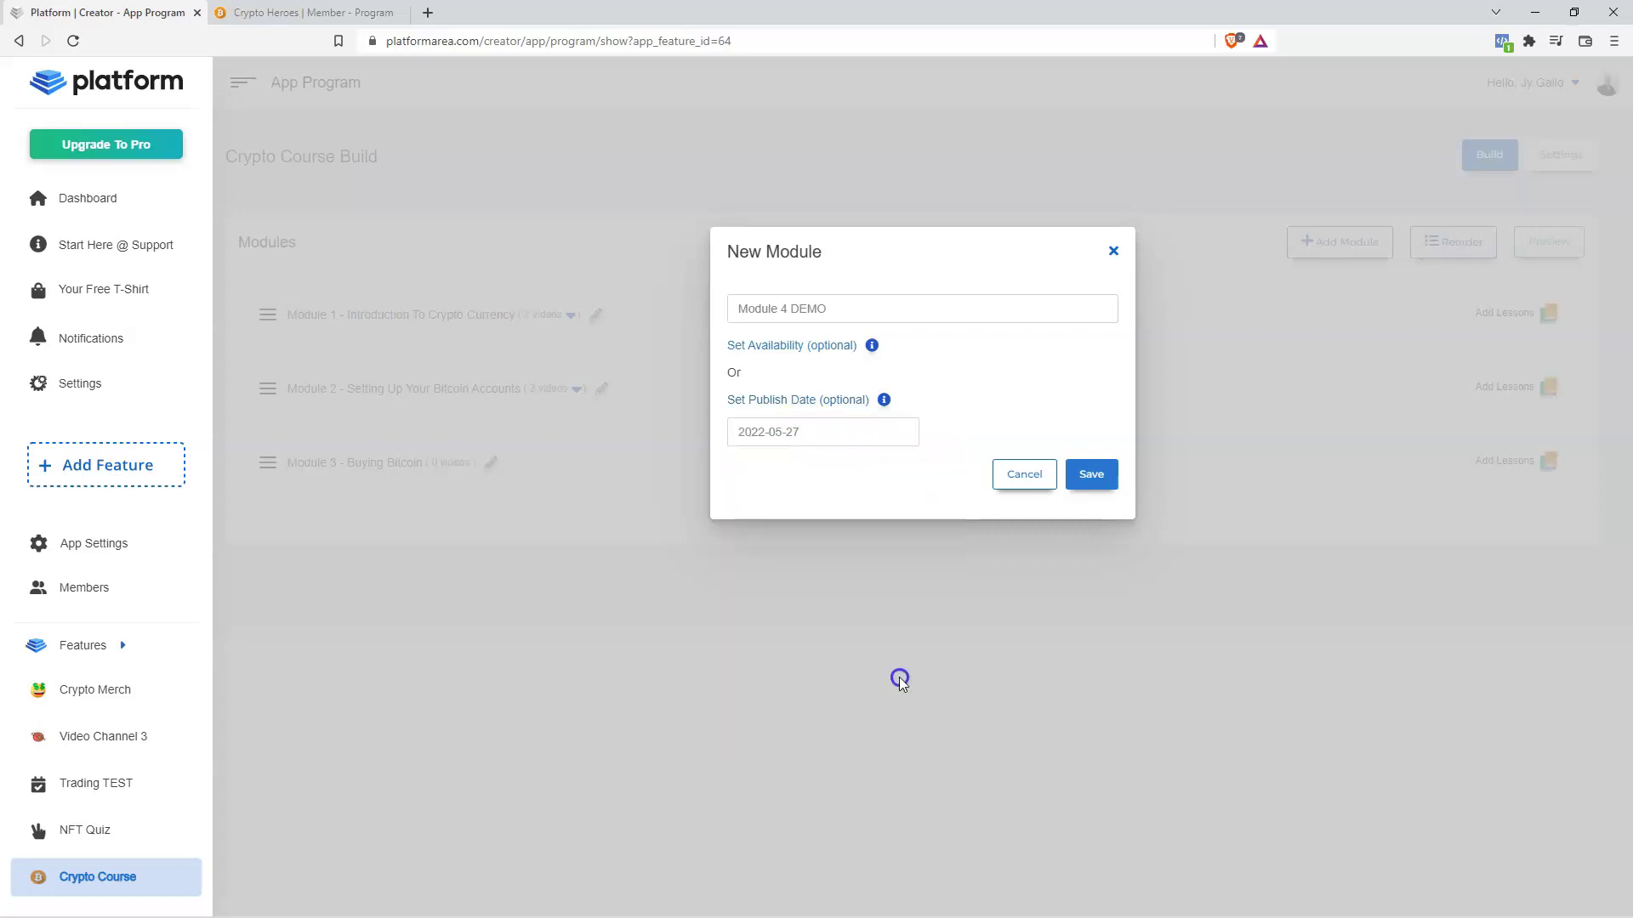
{"action": "left_click", "coordinate": [832, 469]}
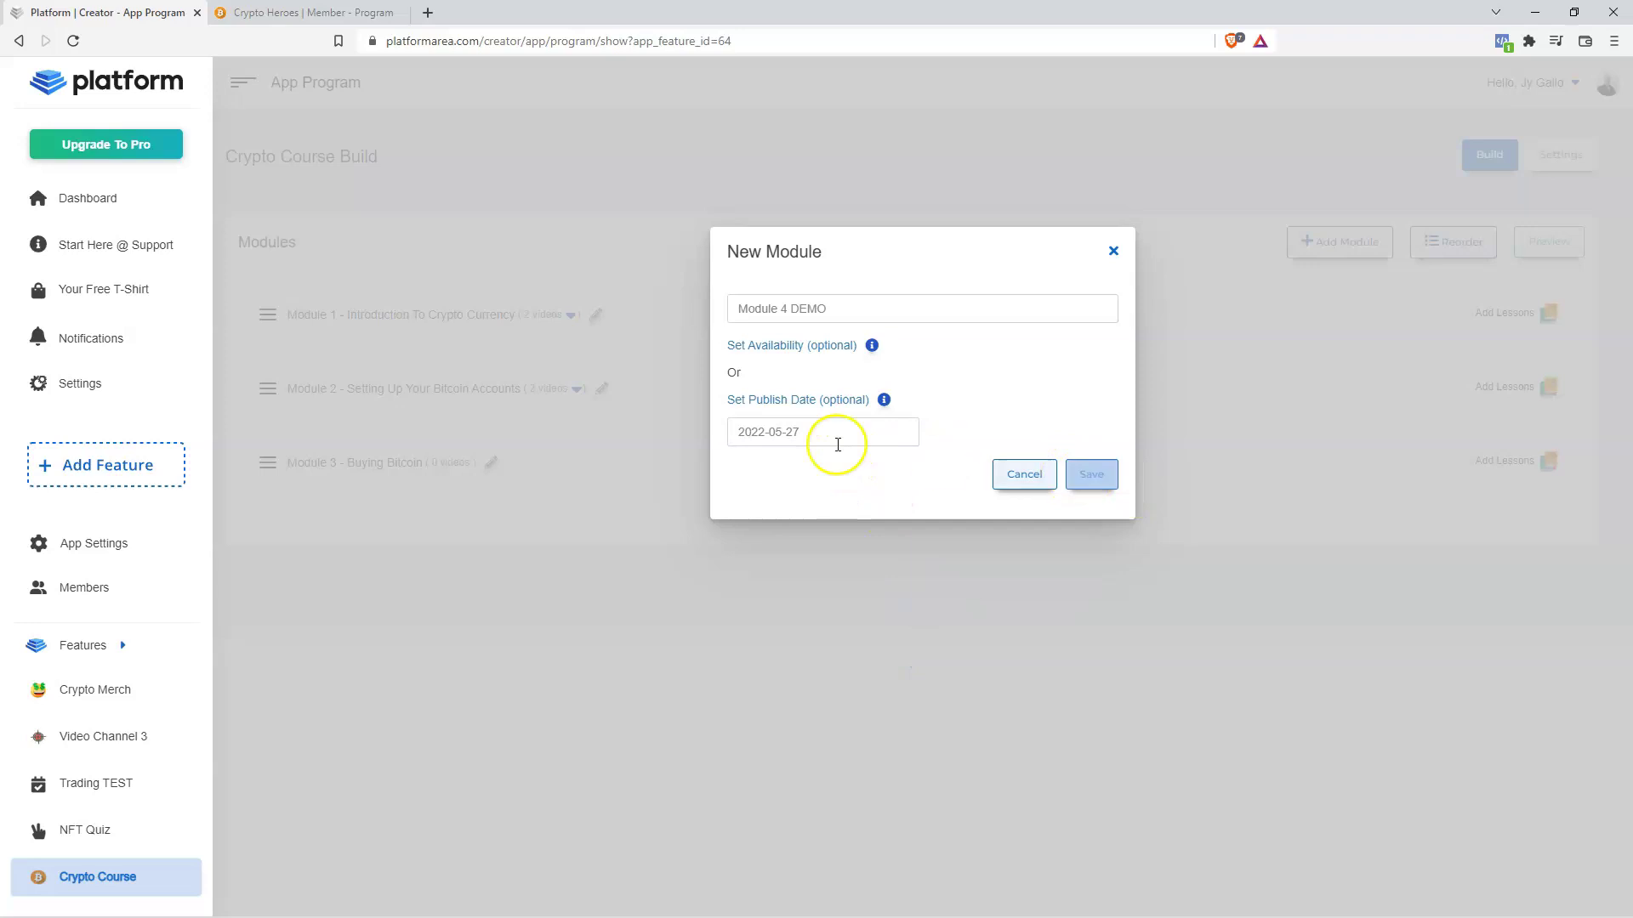
{"action": "left_click", "coordinate": [797, 440]}
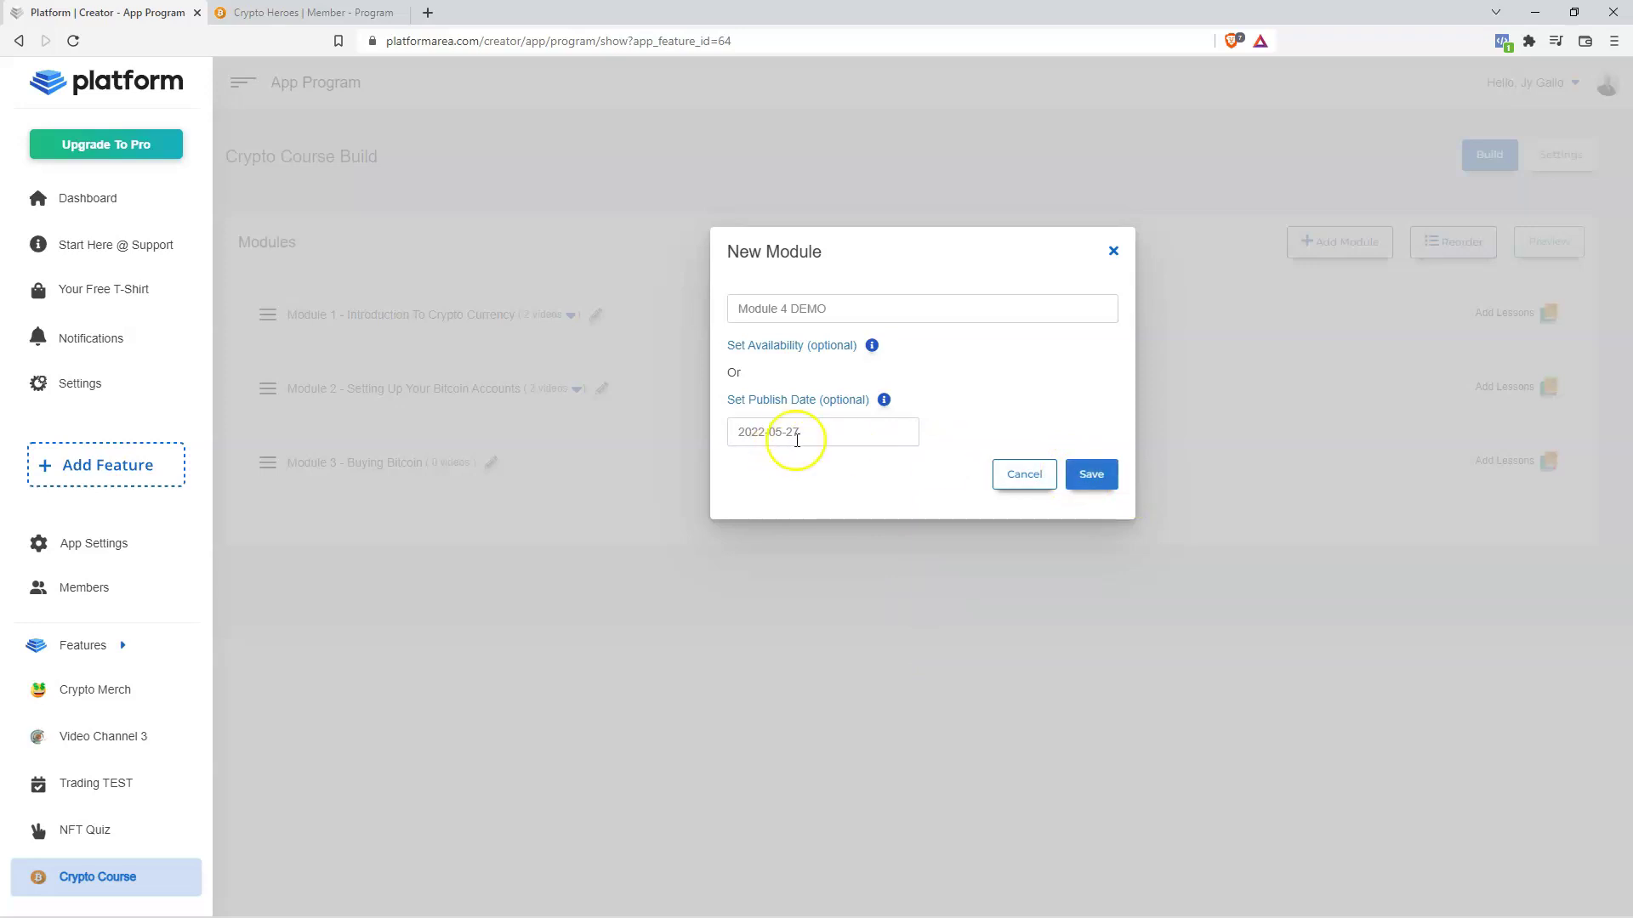
{"action": "left_click", "coordinate": [799, 432]}
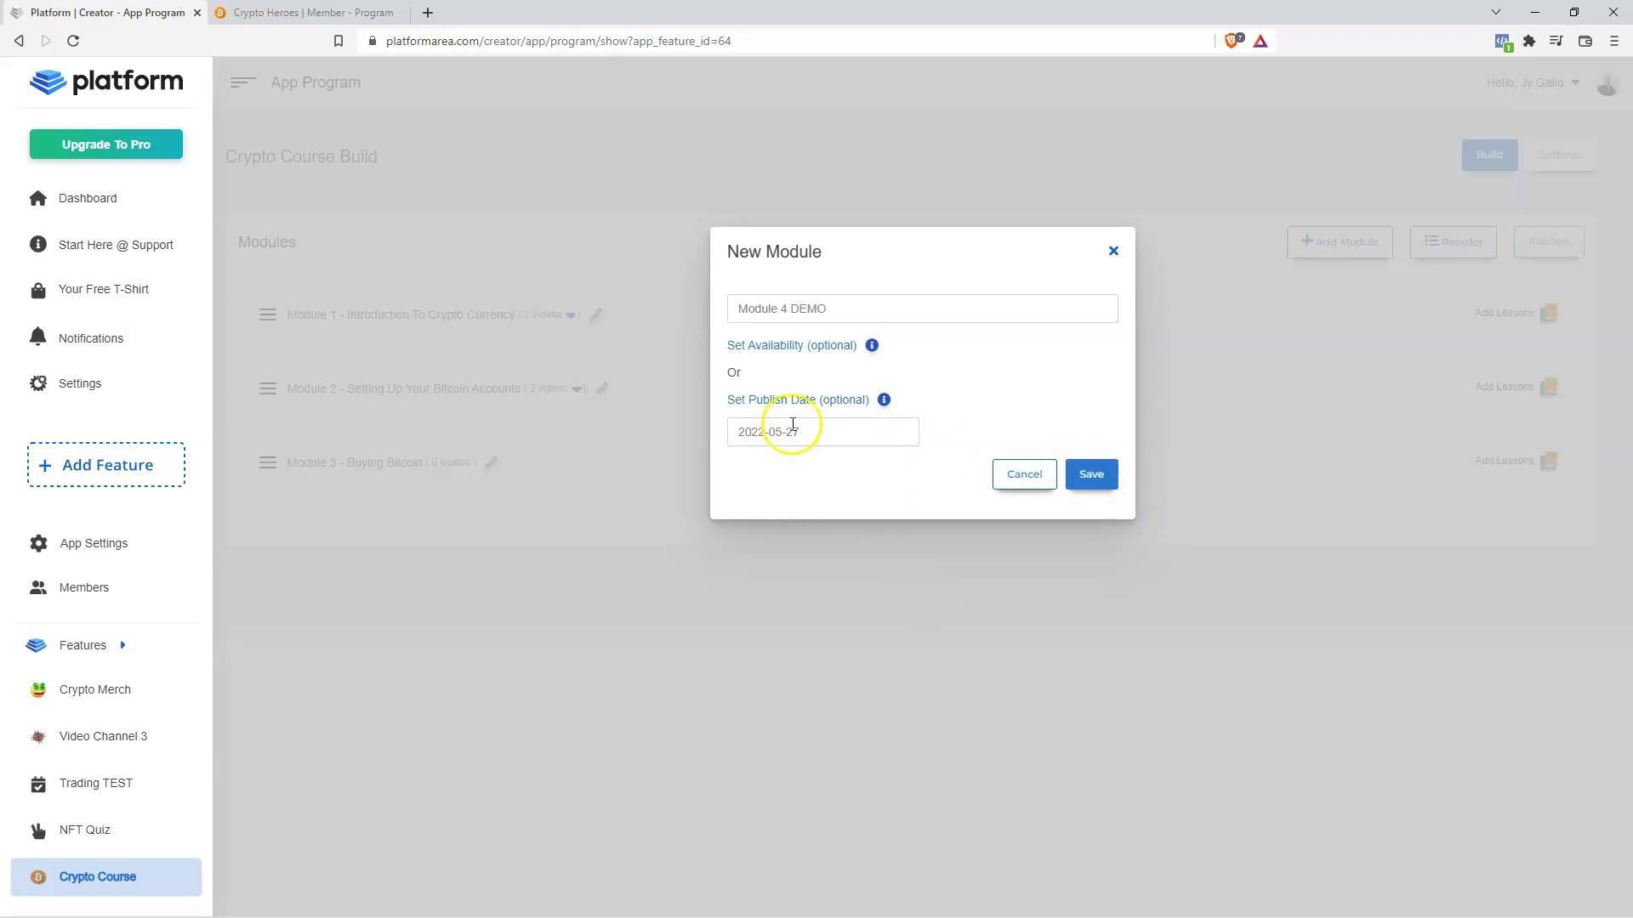
Switch the new module back to day-based availability, set it to 1 day, and save the module.
{"action": "left_click", "coordinate": [809, 345]}
{"action": "left_click", "coordinate": [759, 374]}
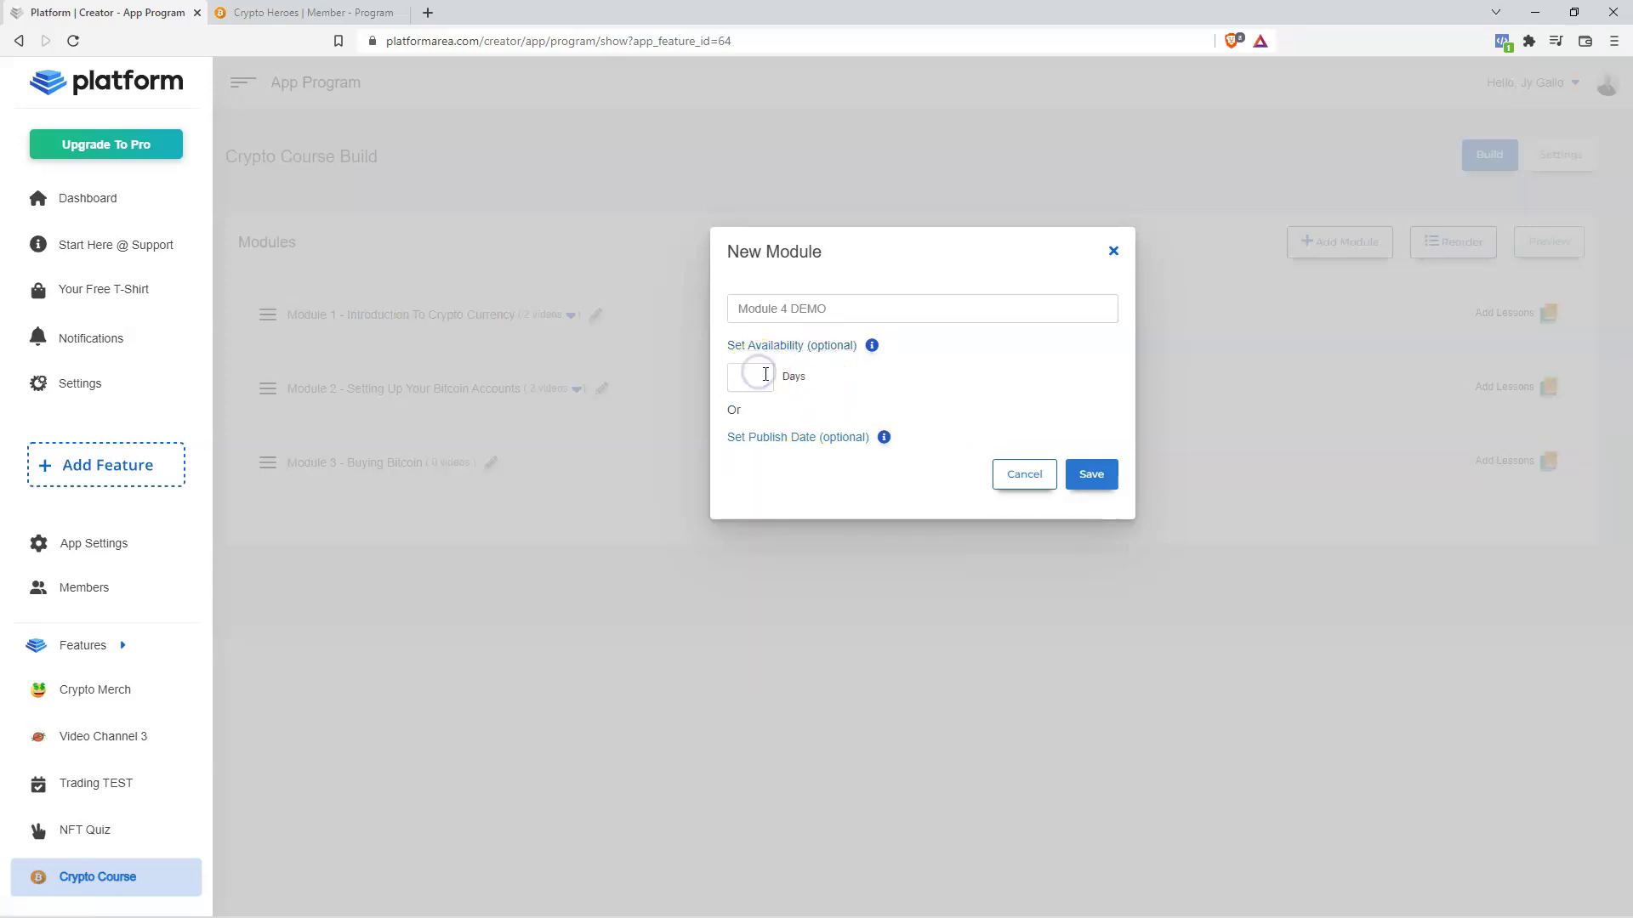
{"action": "type", "text": "1"}
{"action": "left_click", "coordinate": [982, 383]}
{"action": "left_click", "coordinate": [1091, 475]}
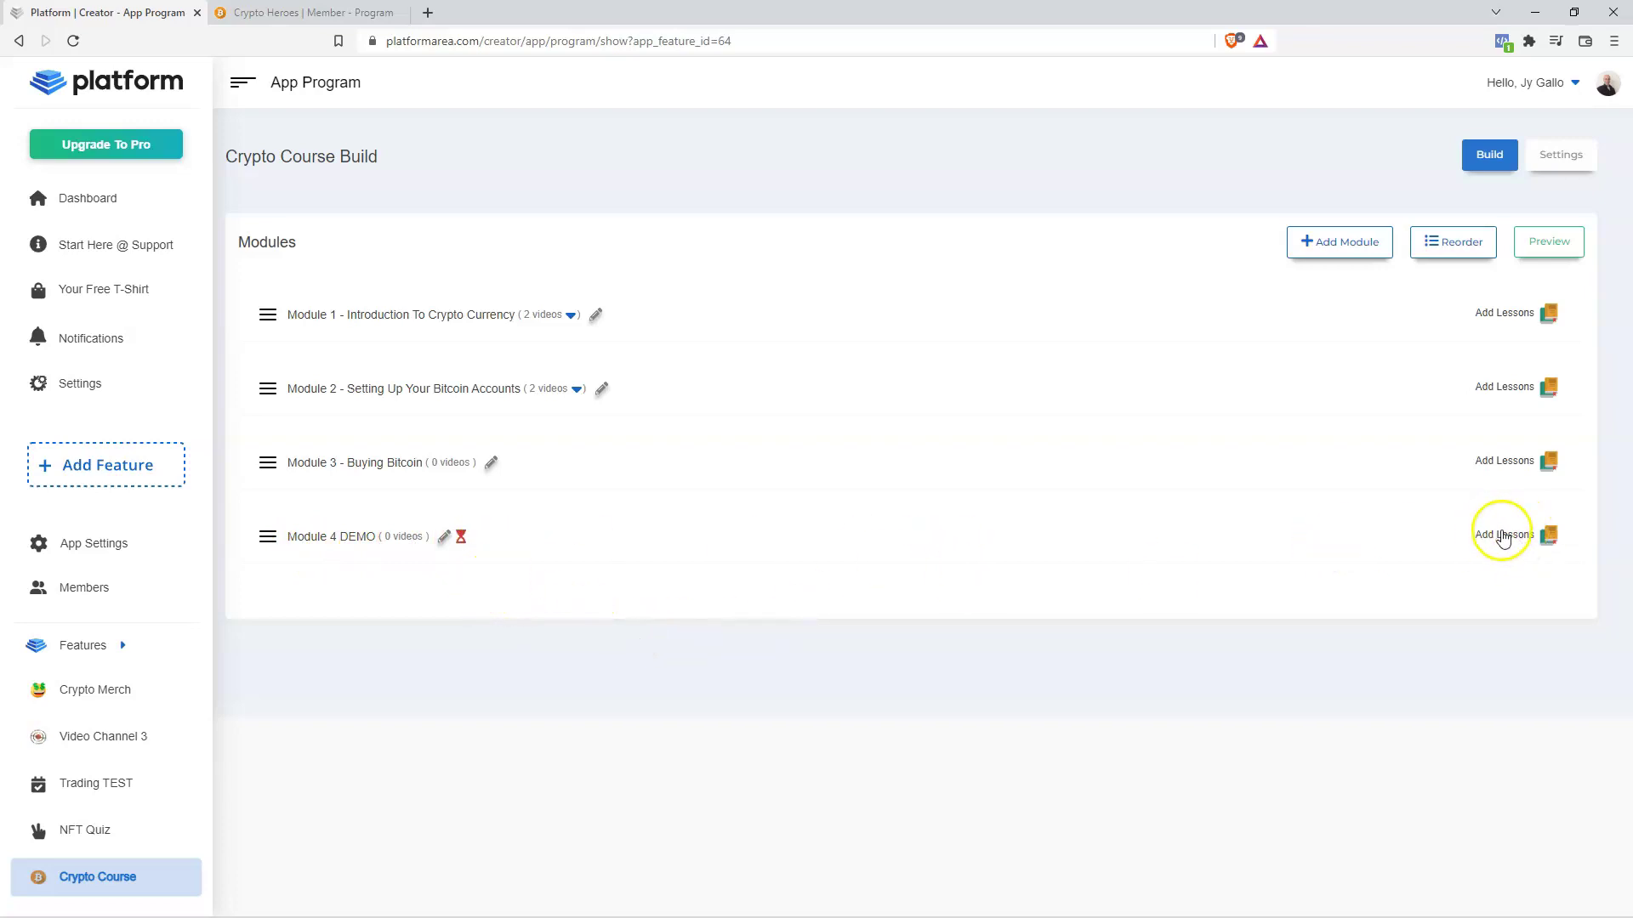
Start a new lesson titled "LESSON 1" in Module 4 DEMO and check the options of the lesson form.
{"action": "left_click", "coordinate": [1543, 536]}
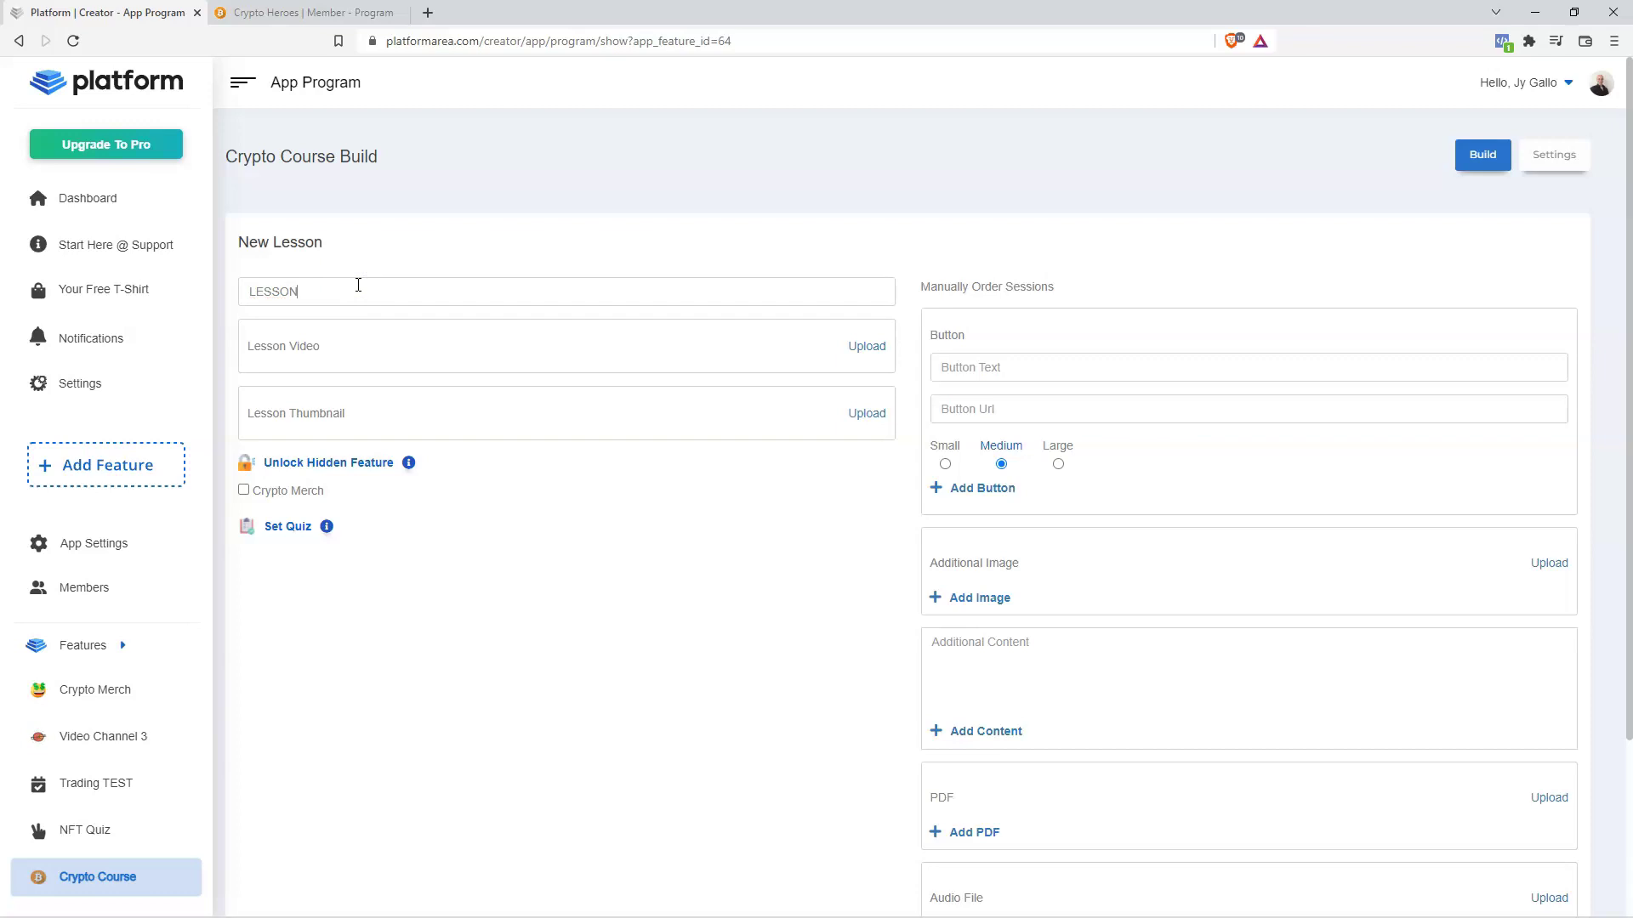
{"action": "scroll", "coordinate": [936, 510], "scroll_direction": "down", "scroll_amount": 3}
{"action": "left_click", "coordinate": [1550, 756]}
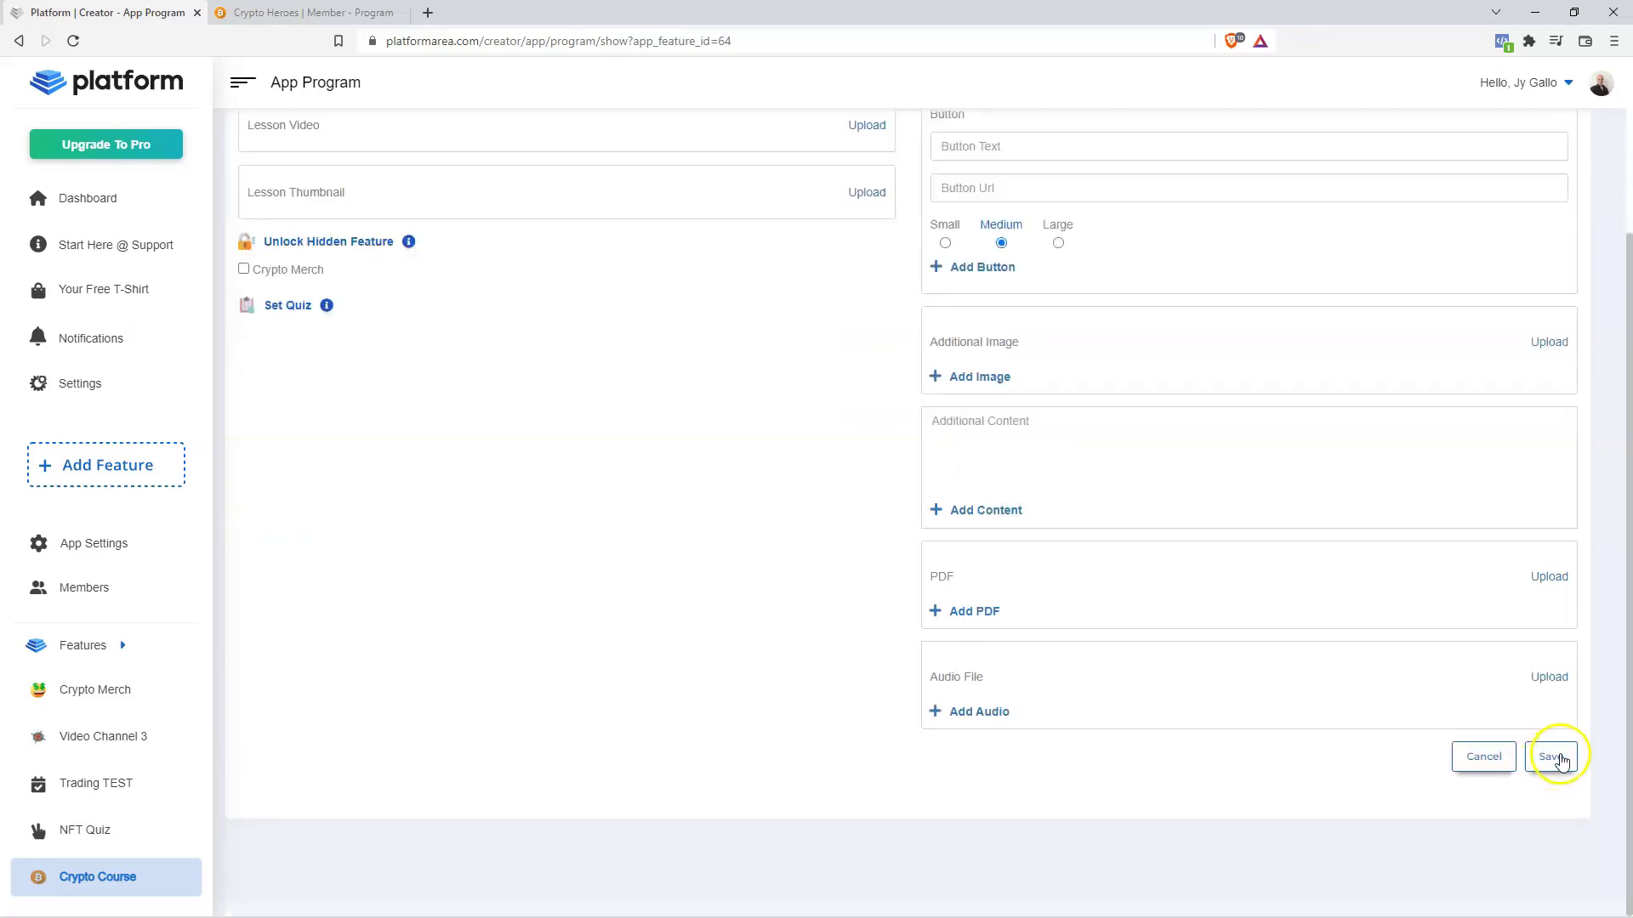
{"action": "scroll", "coordinate": [914, 516], "scroll_direction": "up", "scroll_amount": 3}
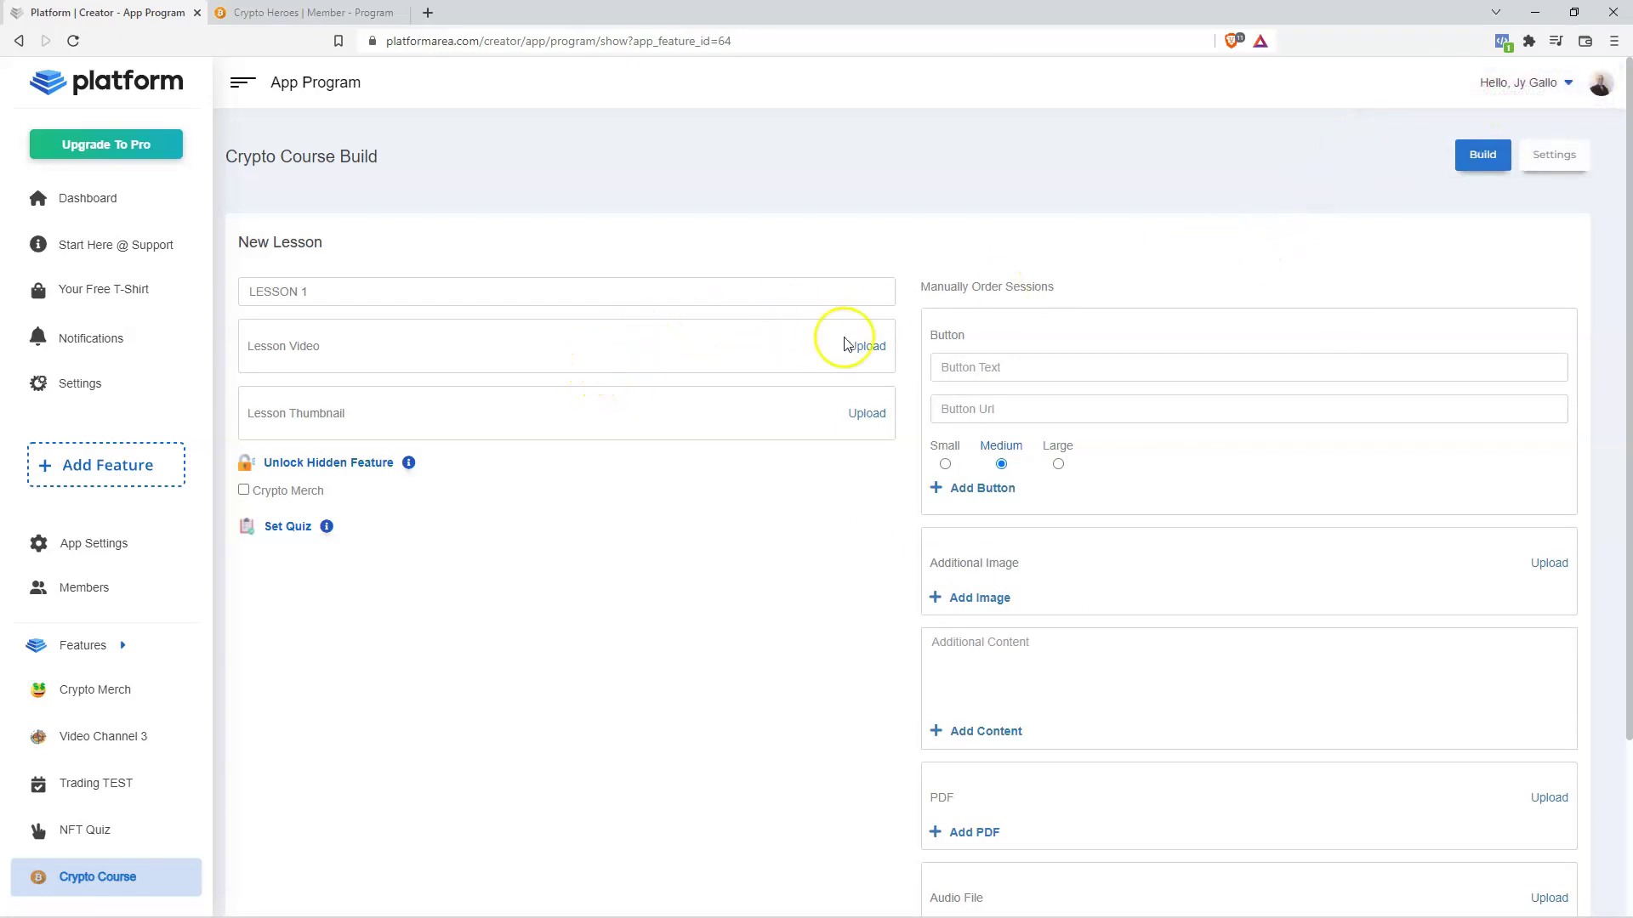
Upload a lesson video for LESSON 1 from the Videos folder and save the lesson.
{"action": "left_click", "coordinate": [868, 349]}
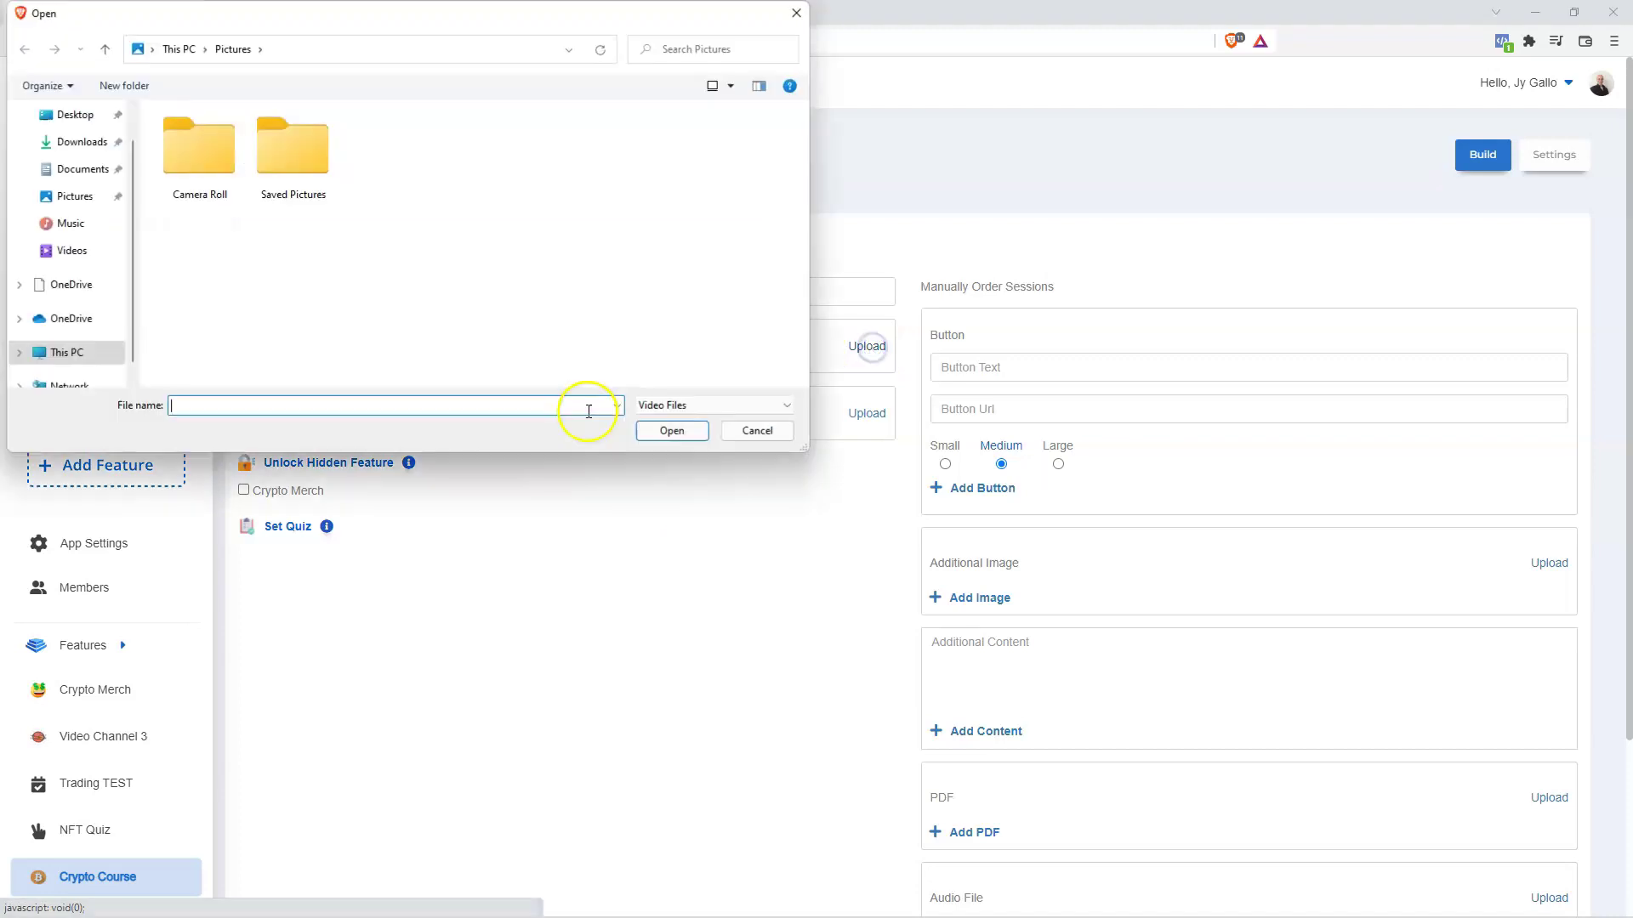
{"action": "left_click", "coordinate": [76, 253]}
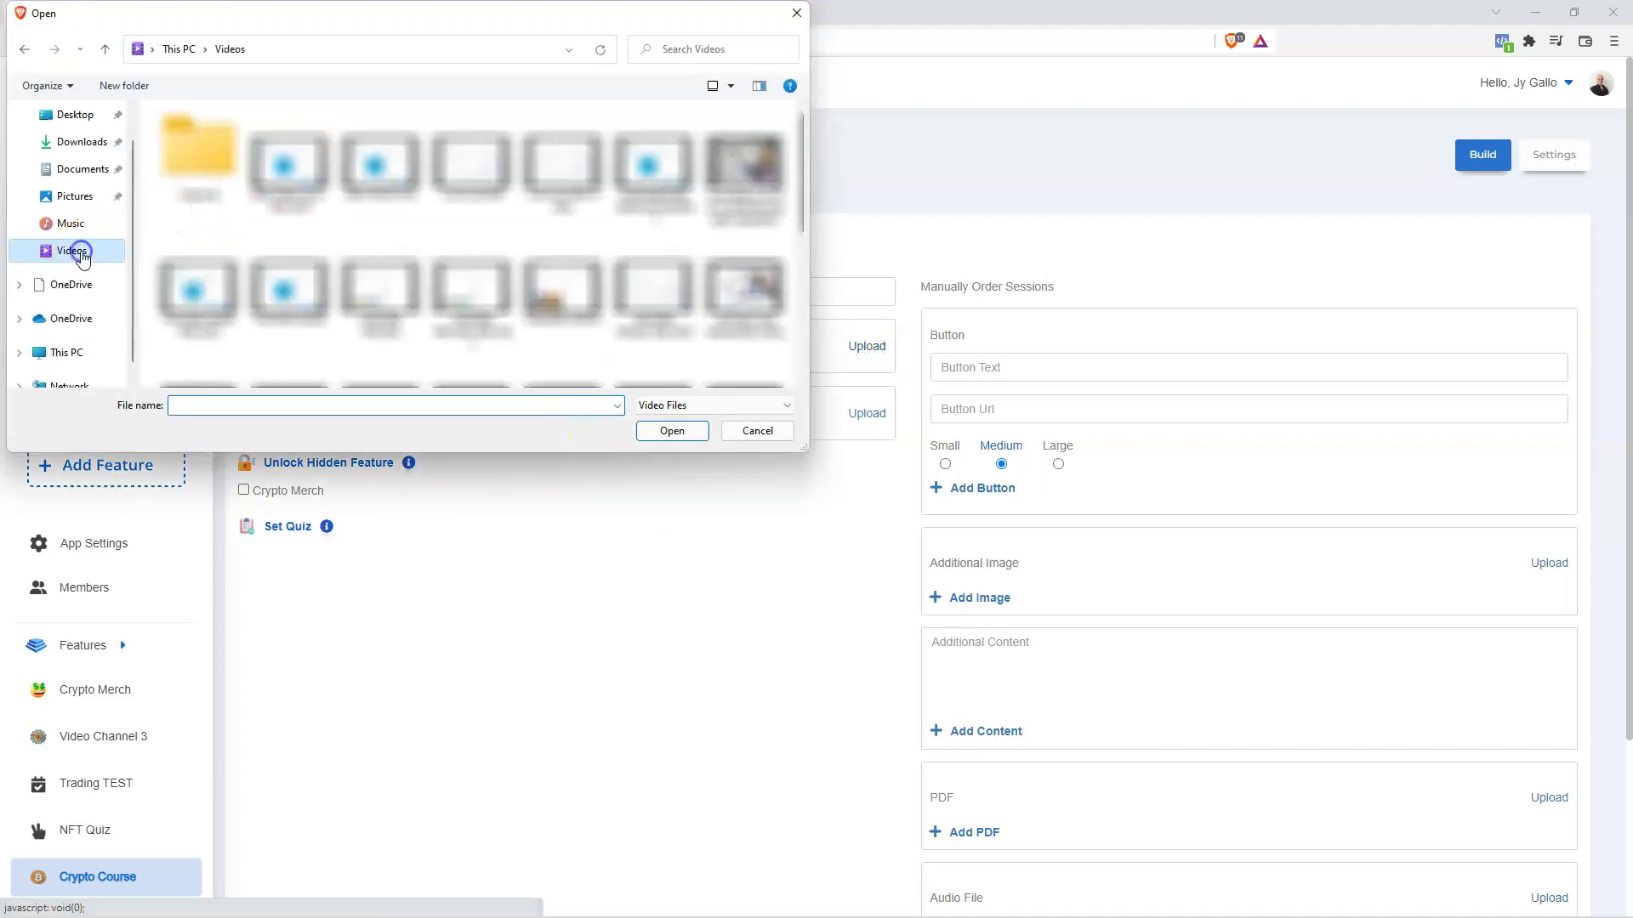
{"action": "left_click", "coordinate": [743, 175]}
{"action": "left_click", "coordinate": [685, 435]}
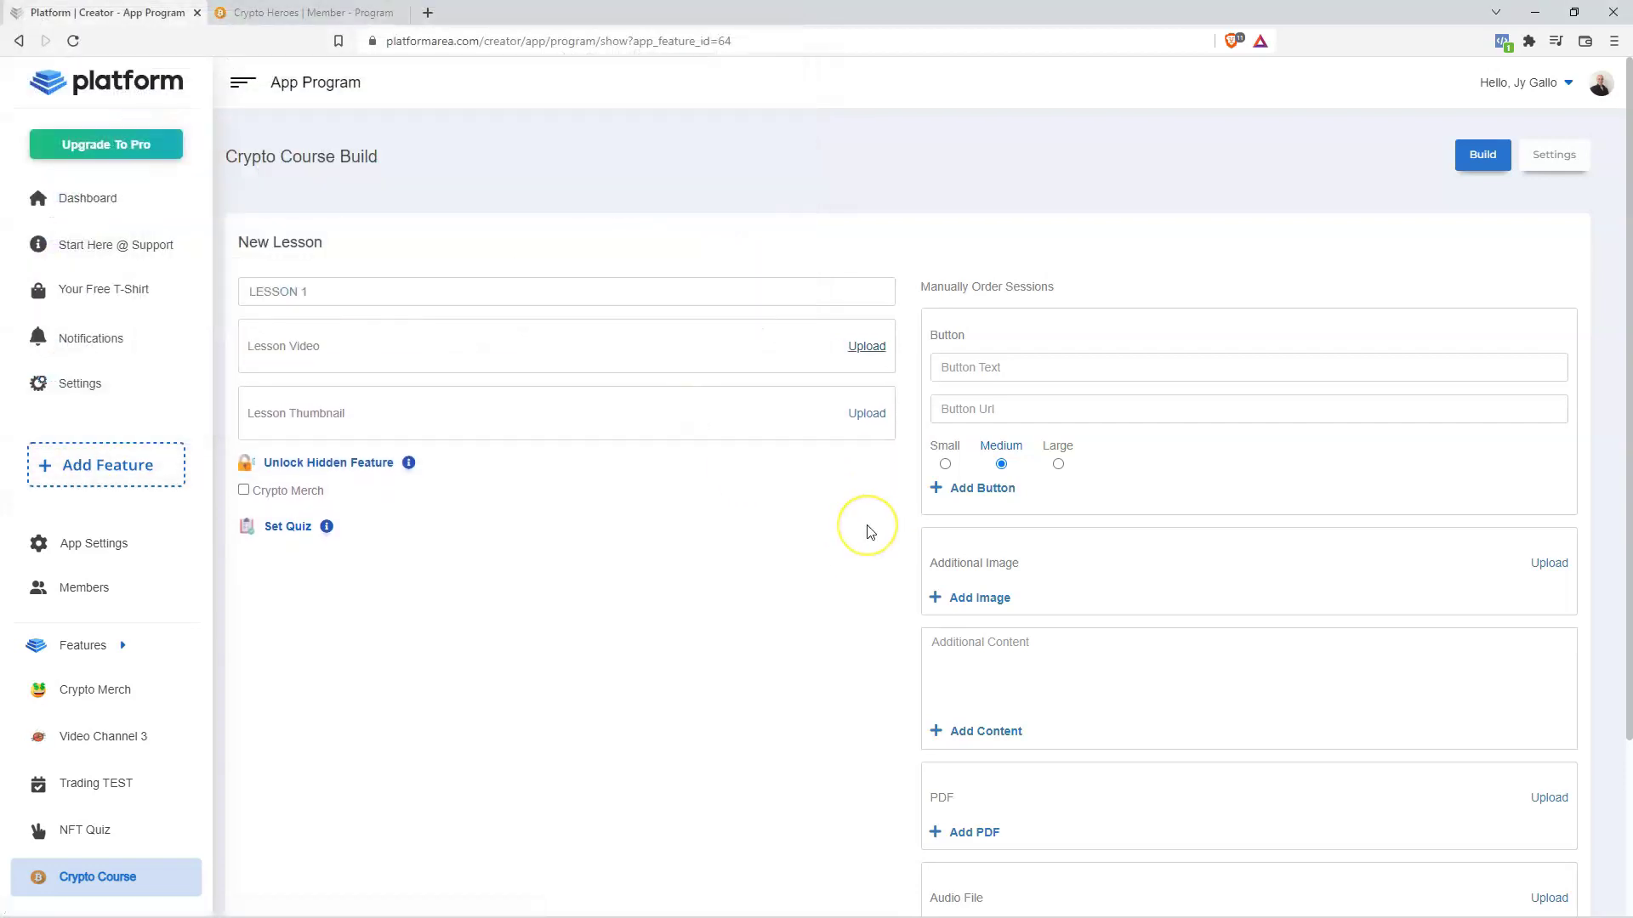
{"action": "scroll", "coordinate": [982, 575], "scroll_direction": "down", "scroll_amount": 2}
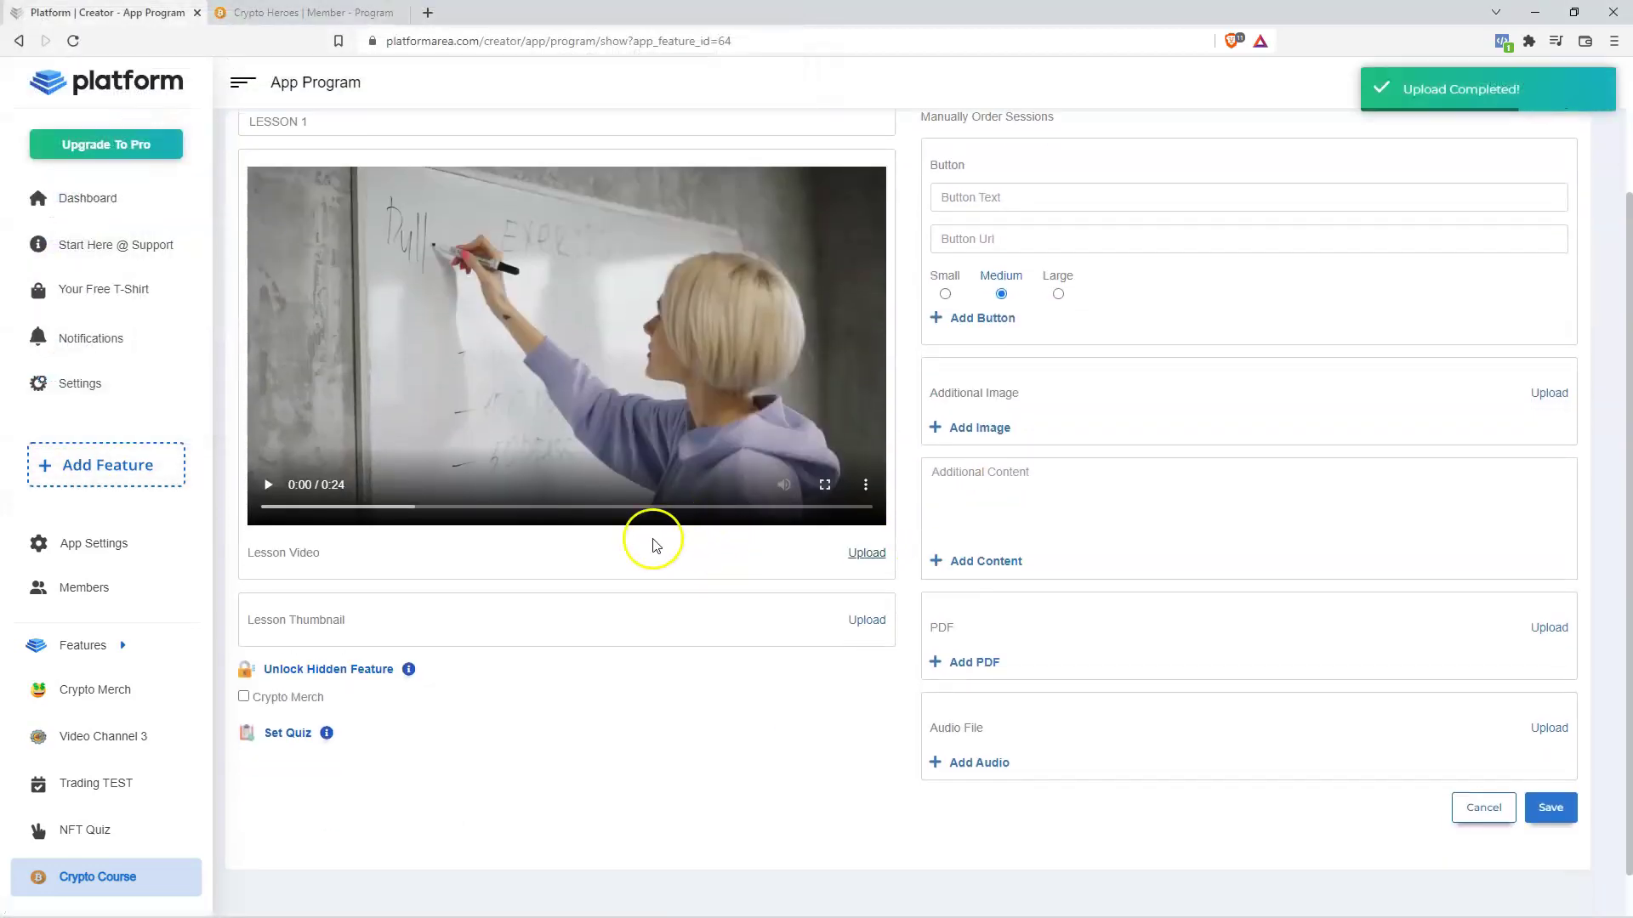
{"action": "scroll", "coordinate": [1554, 769], "scroll_direction": "down", "scroll_amount": 1}
{"action": "left_click", "coordinate": [1553, 762]}
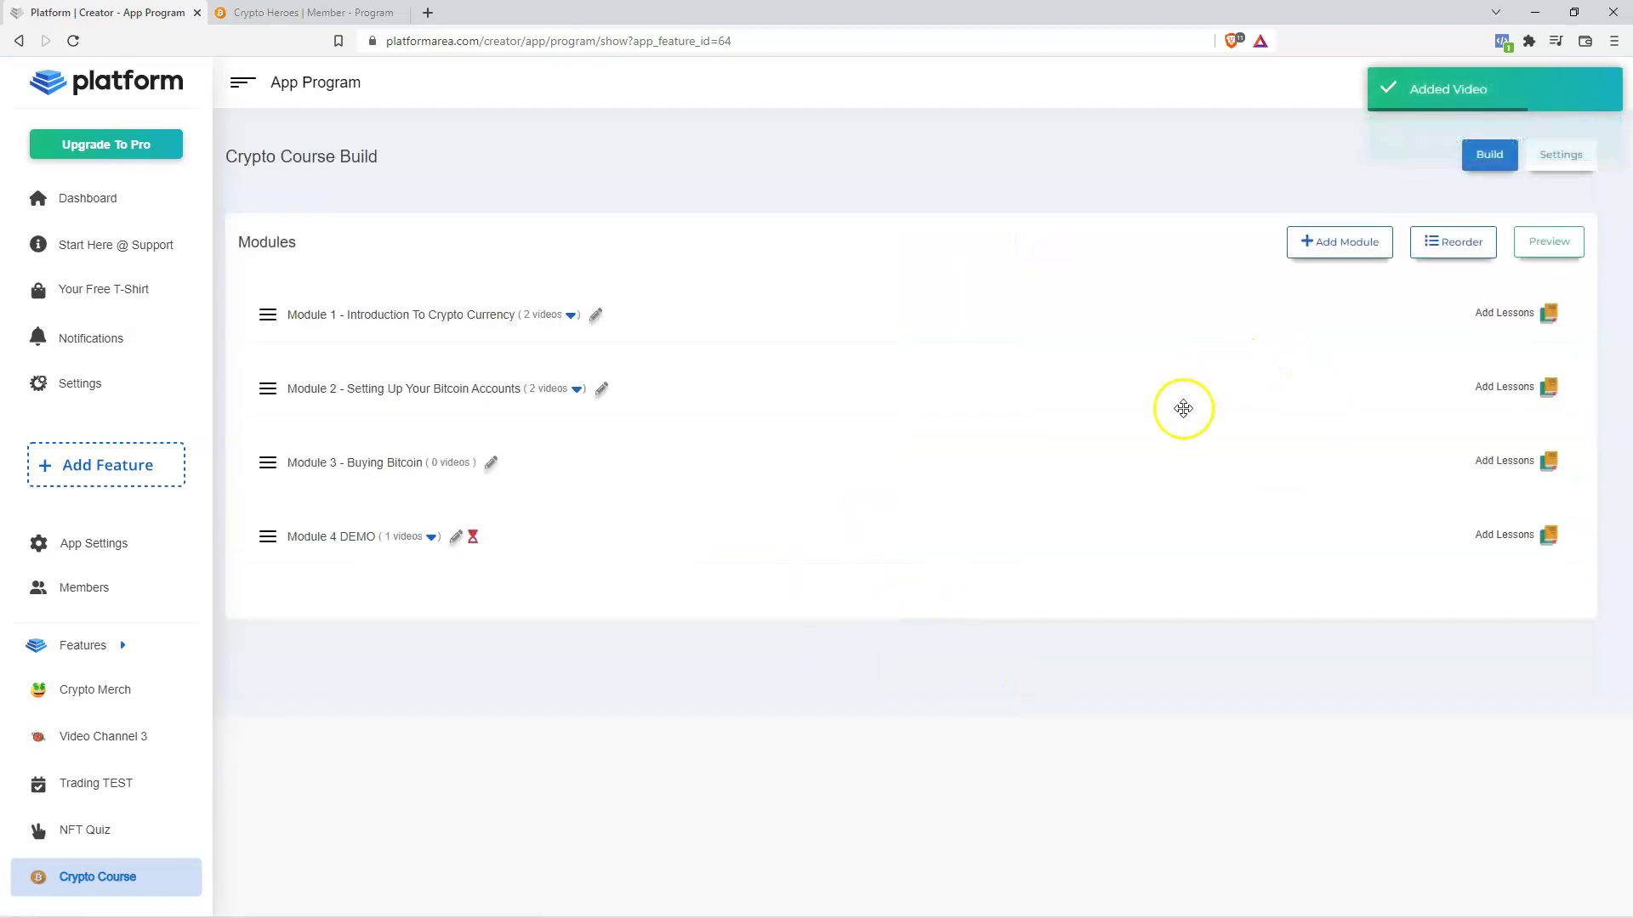
Expand the lesson lists of Module 4 DEMO and Module 2 to compare their lessons.
{"action": "left_click", "coordinate": [431, 539]}
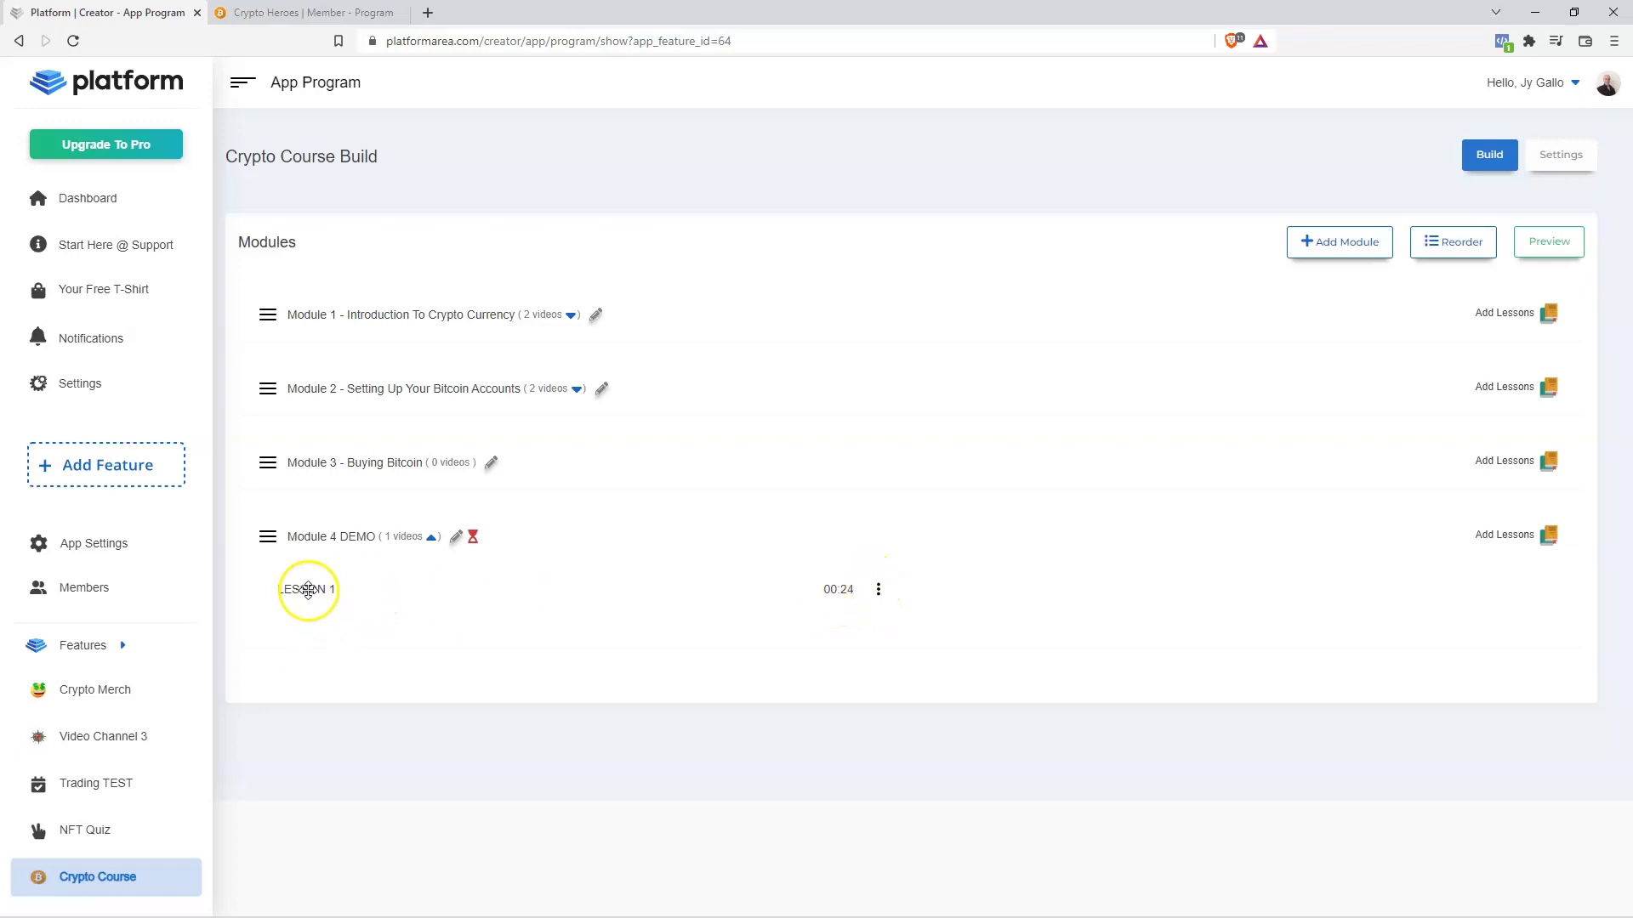
{"action": "left_click", "coordinate": [576, 389]}
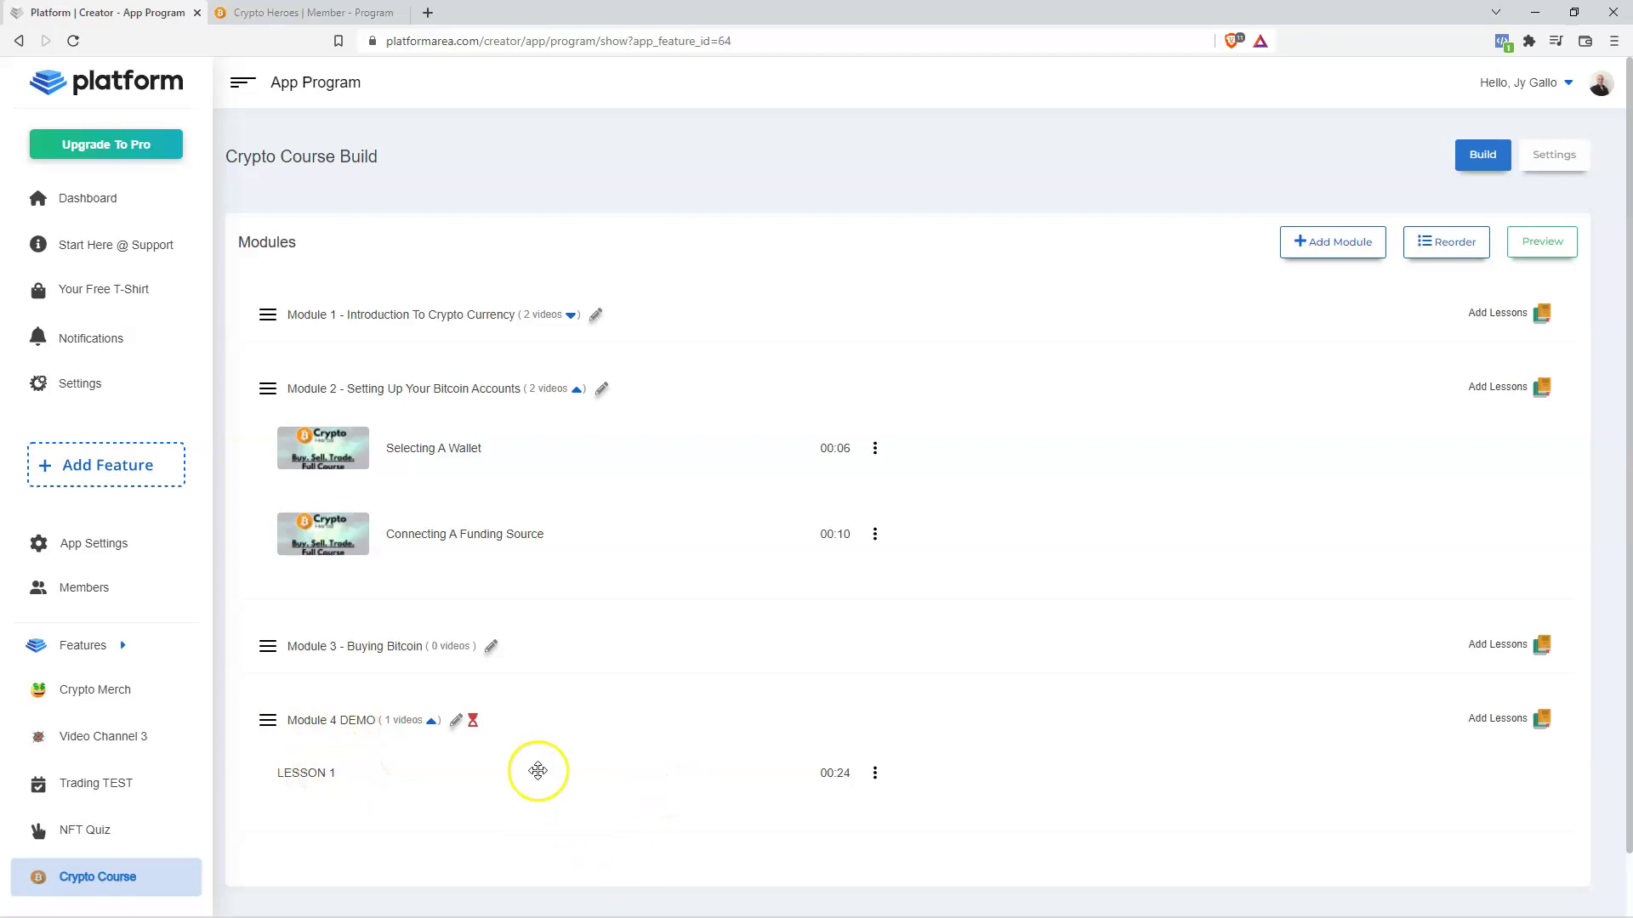
{"action": "scroll", "coordinate": [560, 724], "scroll_direction": "down", "scroll_amount": 1}
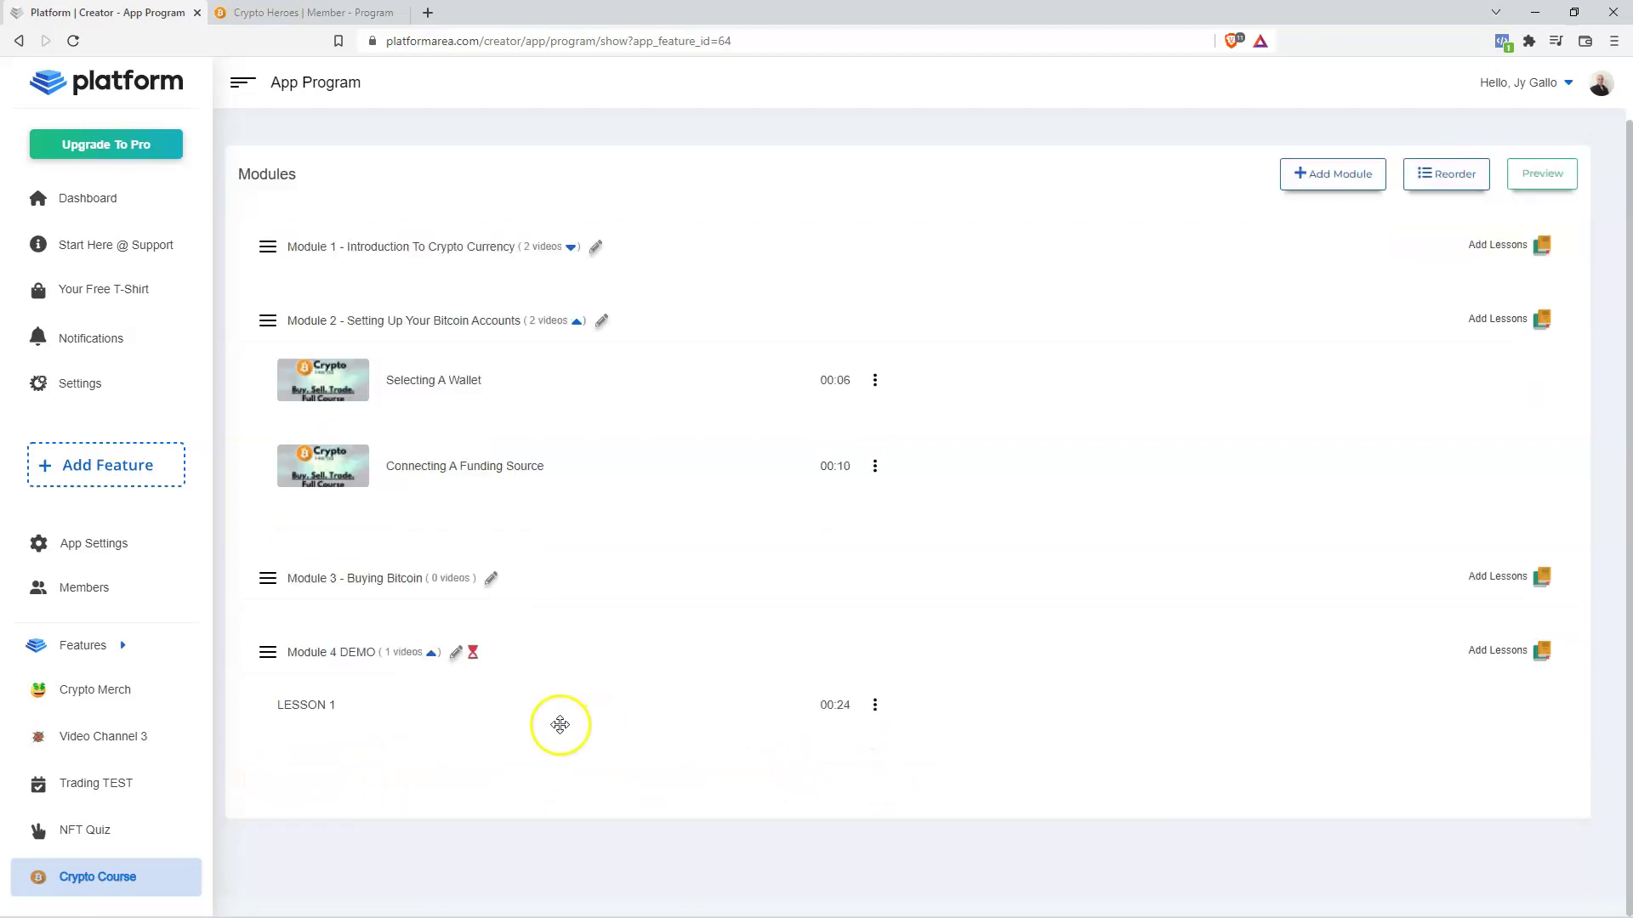
Open LESSON 1 of Module 4 DEMO for editing and review its video, thumbnail and button options.
{"action": "left_click", "coordinate": [876, 707]}
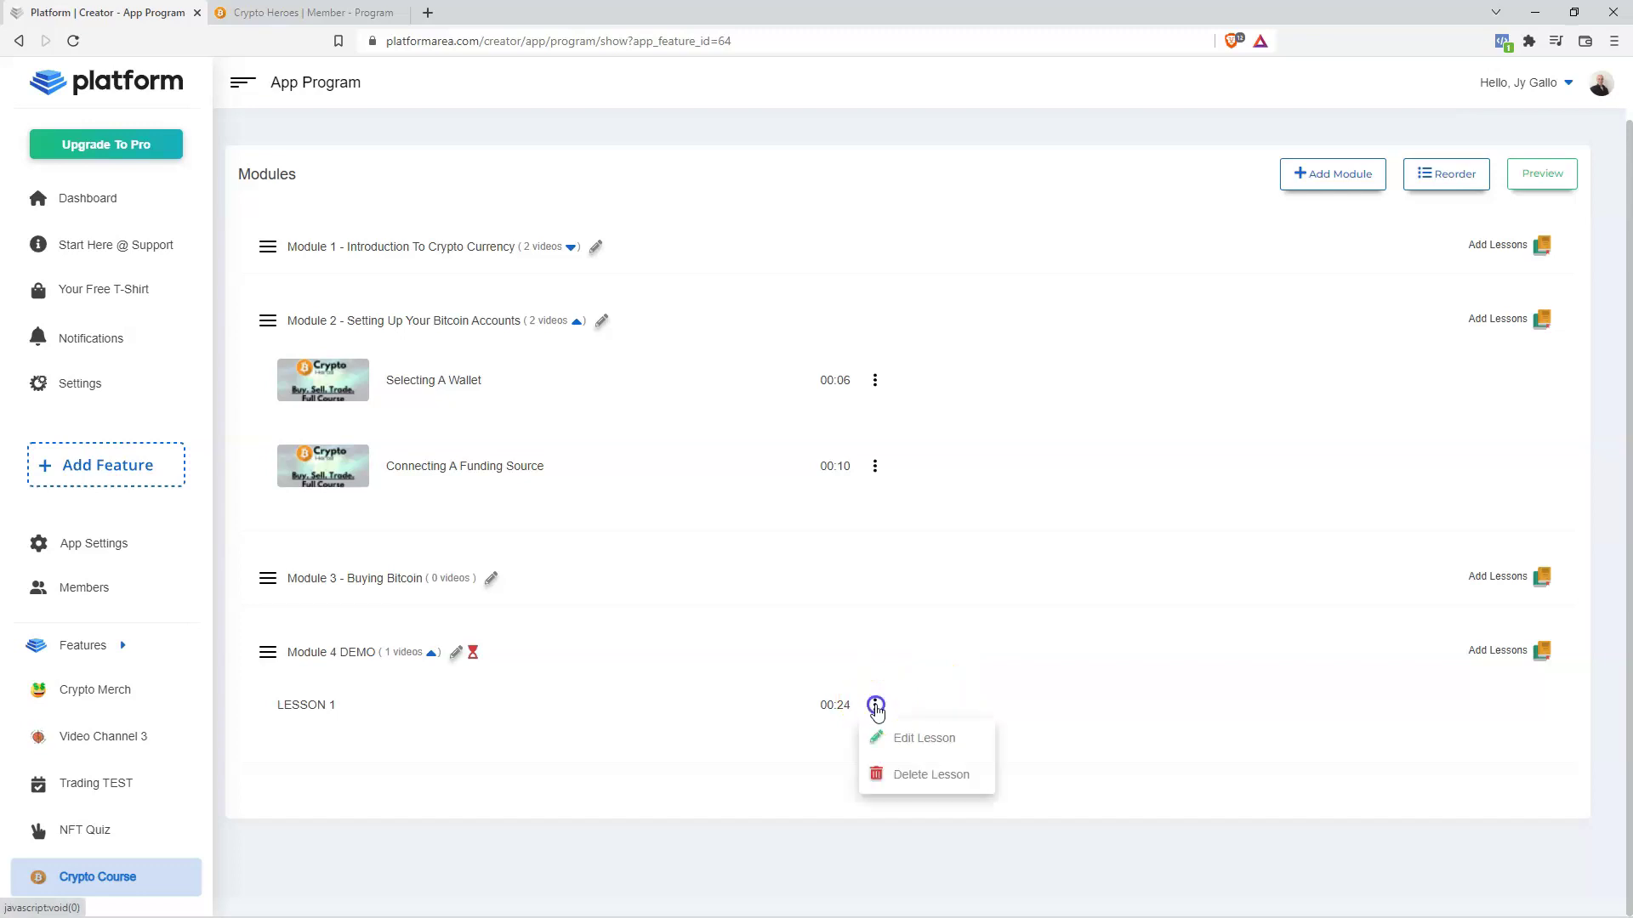
{"action": "left_click", "coordinate": [942, 741]}
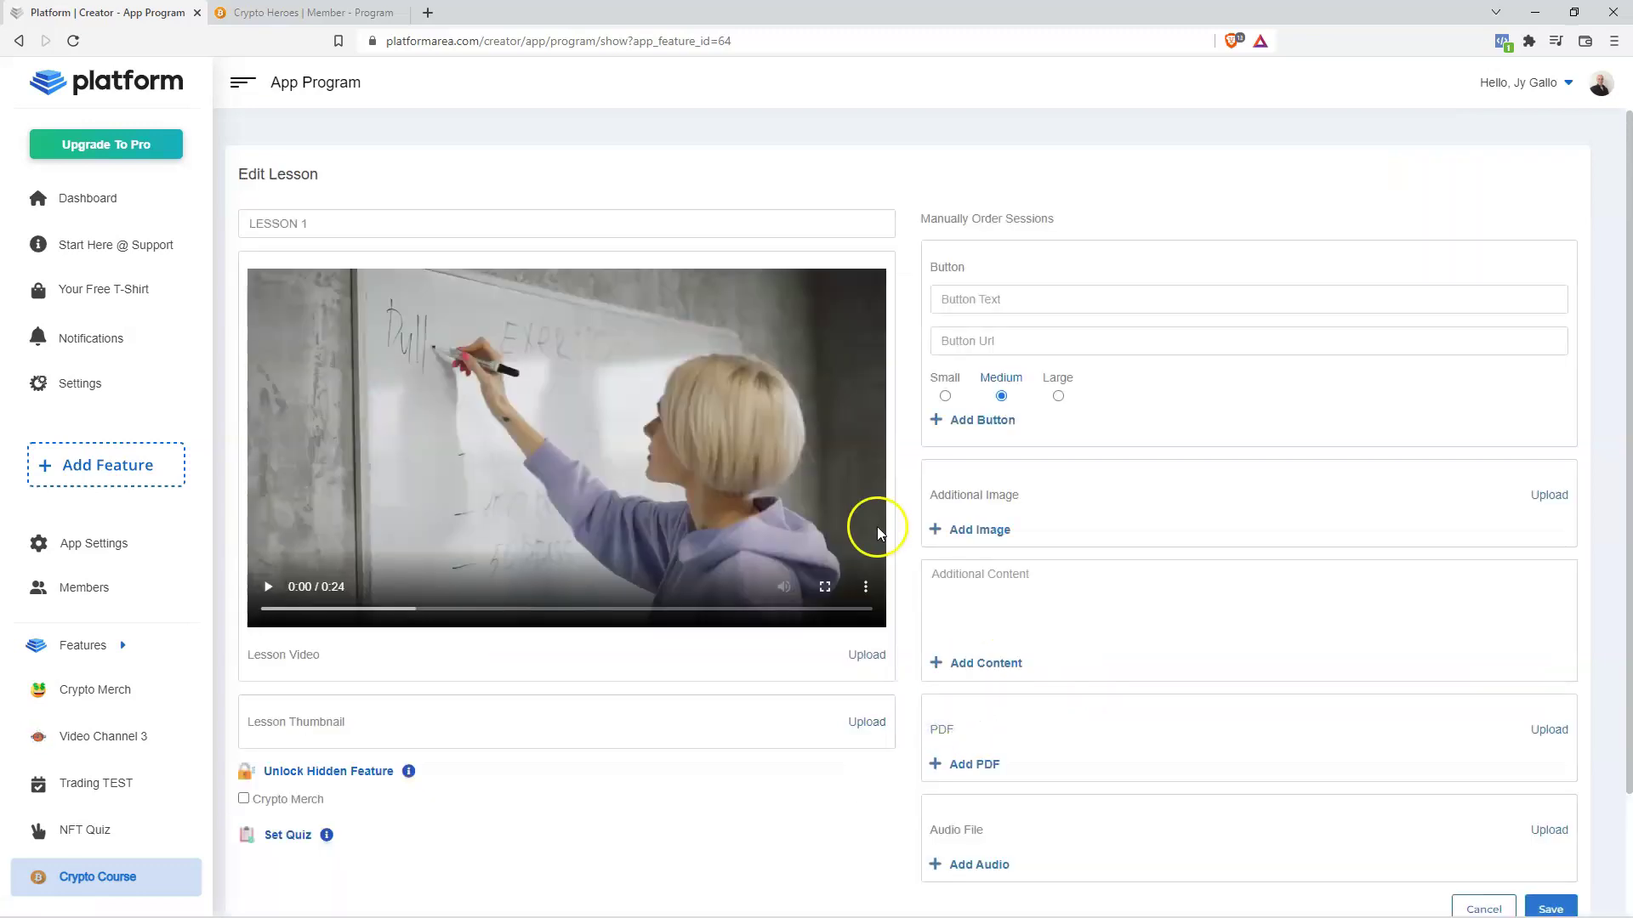
{"action": "scroll", "coordinate": [841, 584], "scroll_direction": "down", "scroll_amount": 2}
{"action": "scroll", "coordinate": [838, 586], "scroll_direction": "up", "scroll_amount": 2}
{"action": "scroll", "coordinate": [833, 592], "scroll_direction": "up", "scroll_amount": 1}
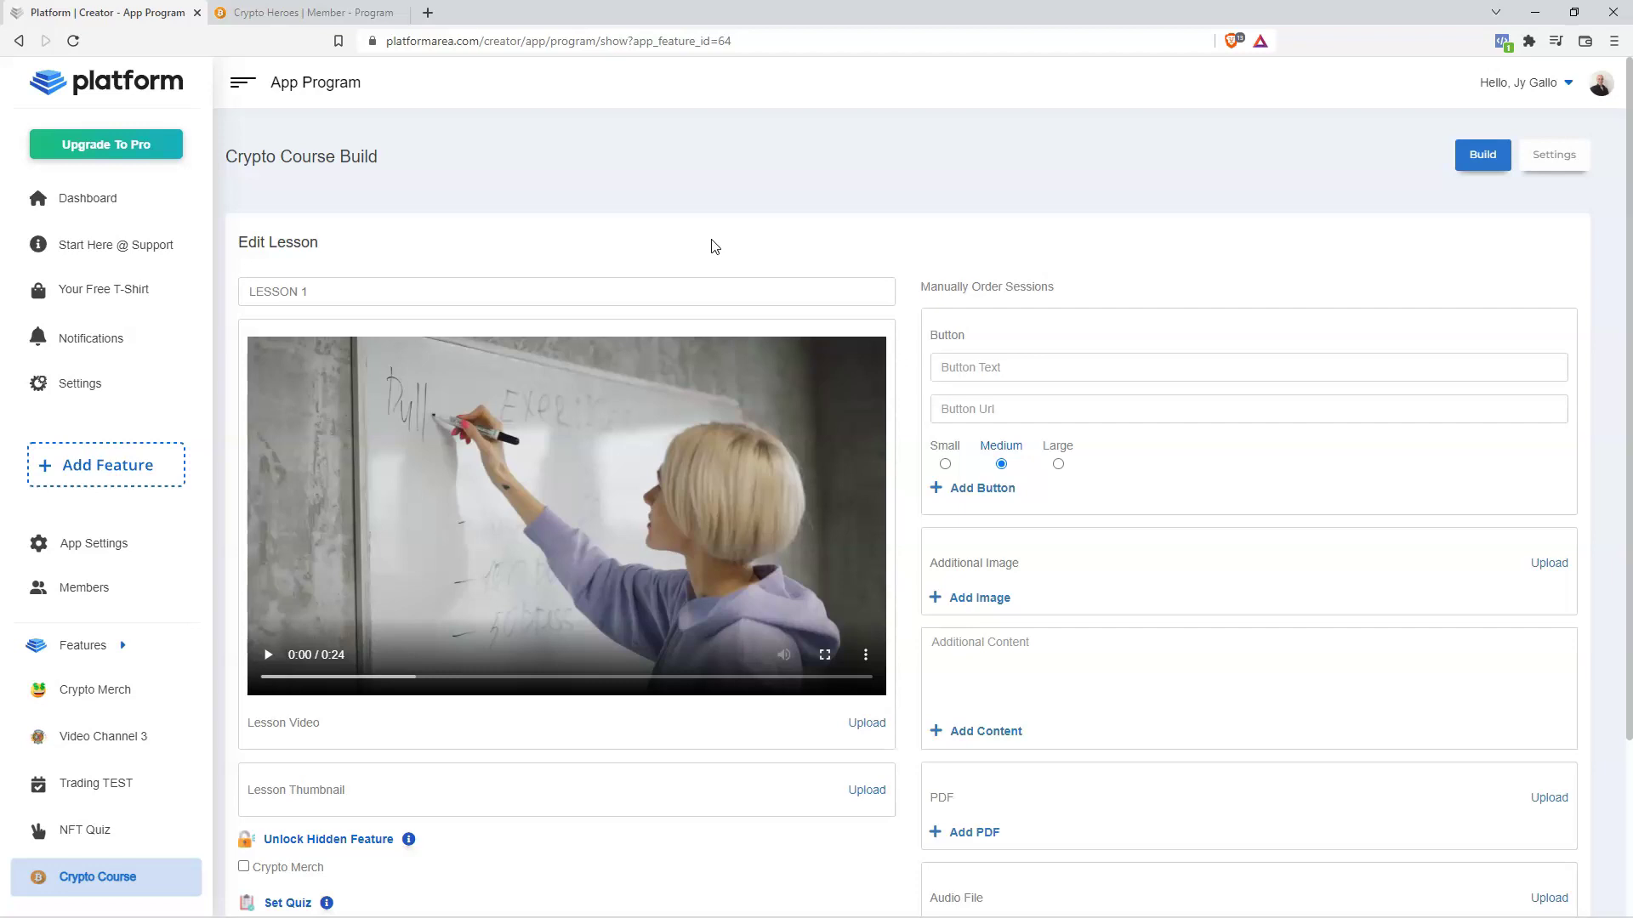
{"action": "scroll", "coordinate": [703, 269], "scroll_direction": "down", "scroll_amount": 1}
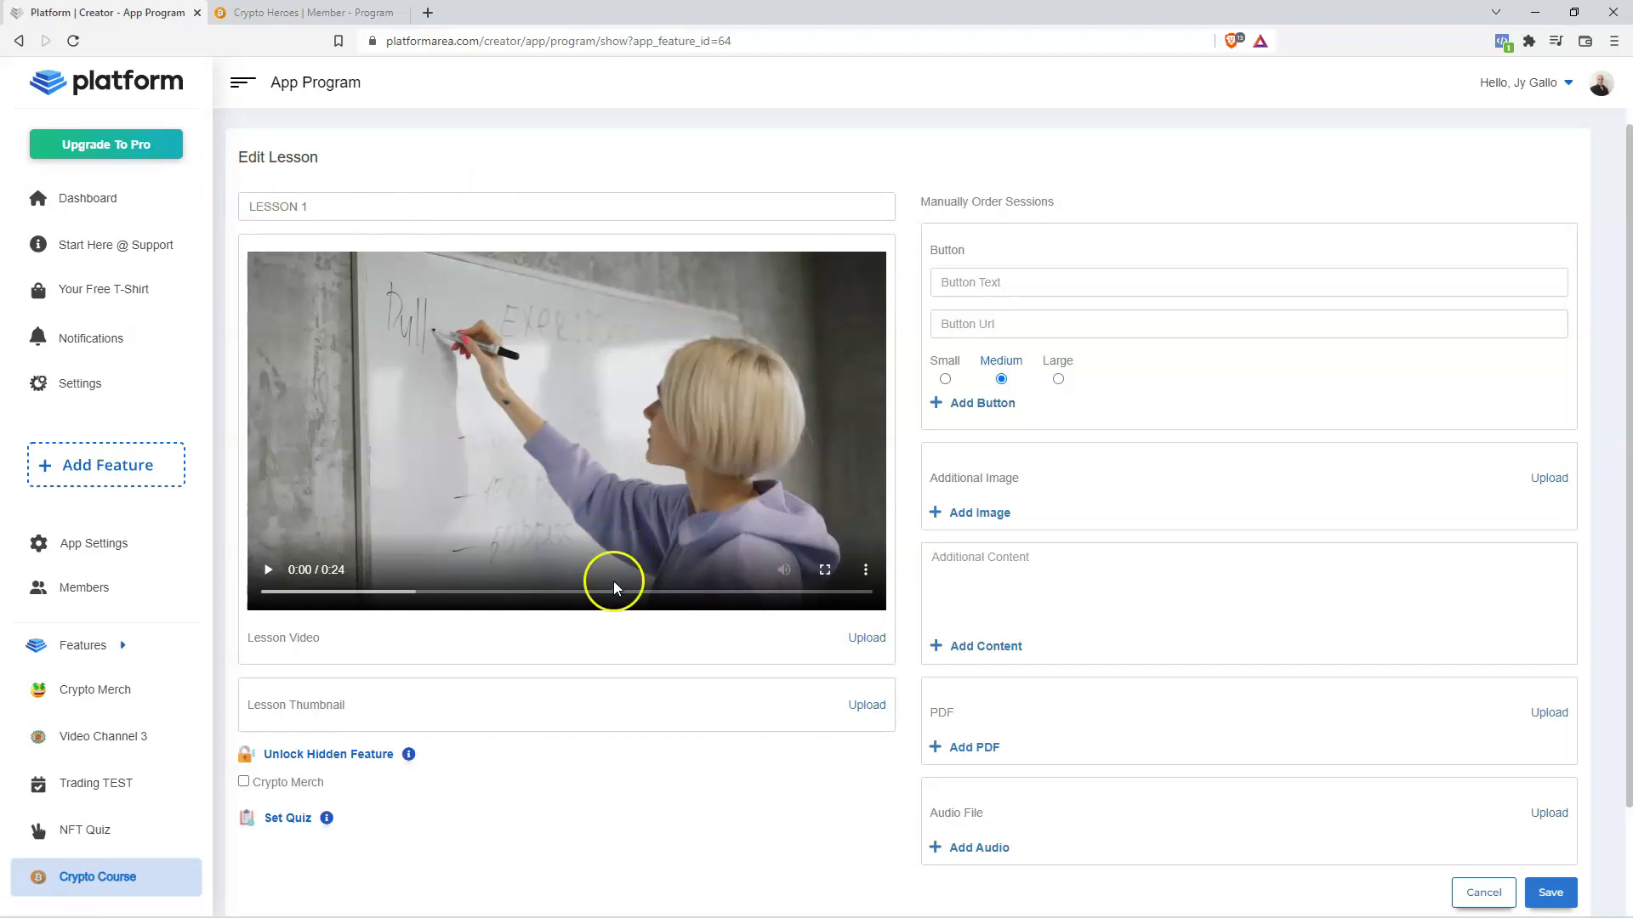
{"action": "scroll", "coordinate": [800, 621], "scroll_direction": "down", "scroll_amount": 2}
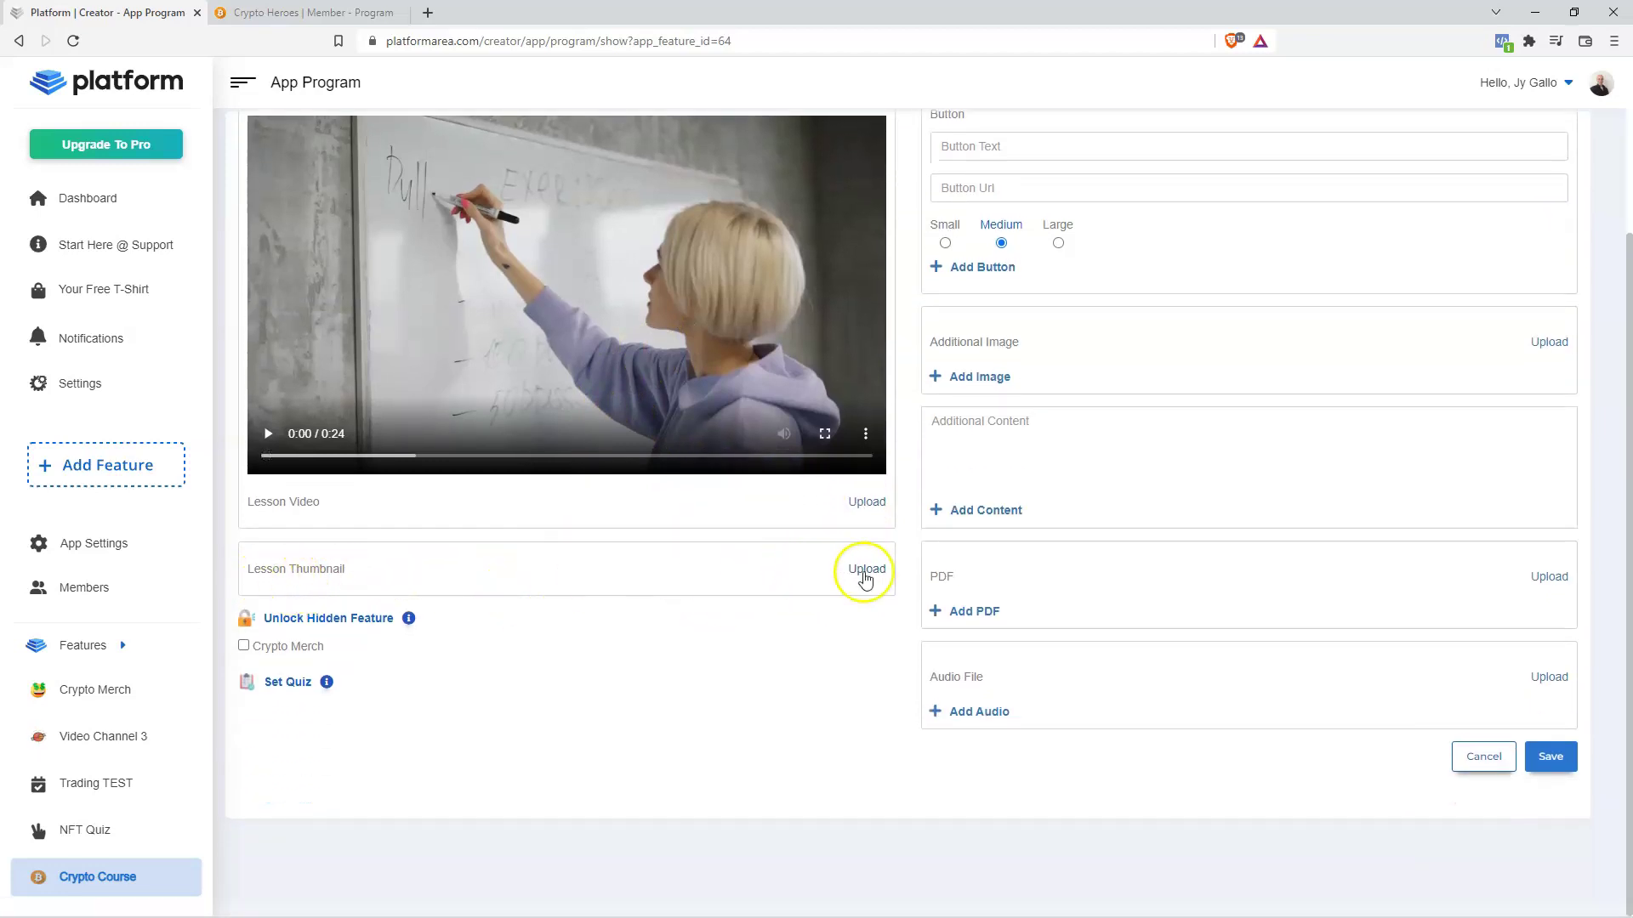
{"action": "scroll", "coordinate": [766, 578], "scroll_direction": "up", "scroll_amount": 3}
{"action": "scroll", "coordinate": [1078, 317], "scroll_direction": "down", "scroll_amount": 1}
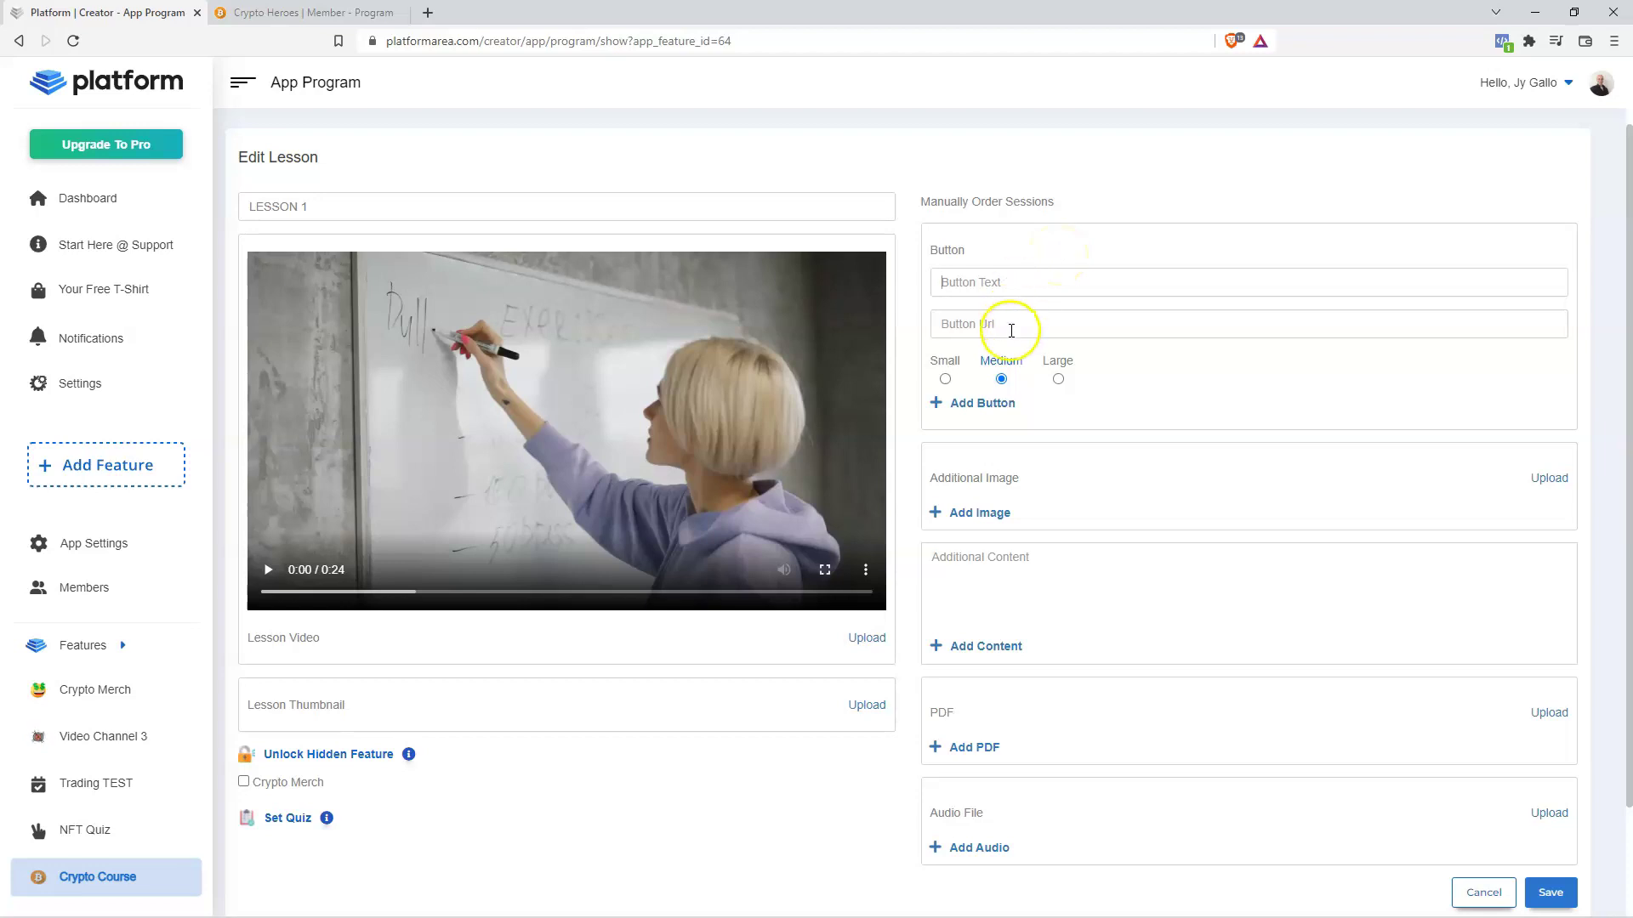
{"action": "scroll", "coordinate": [1079, 330], "scroll_direction": "down", "scroll_amount": 1}
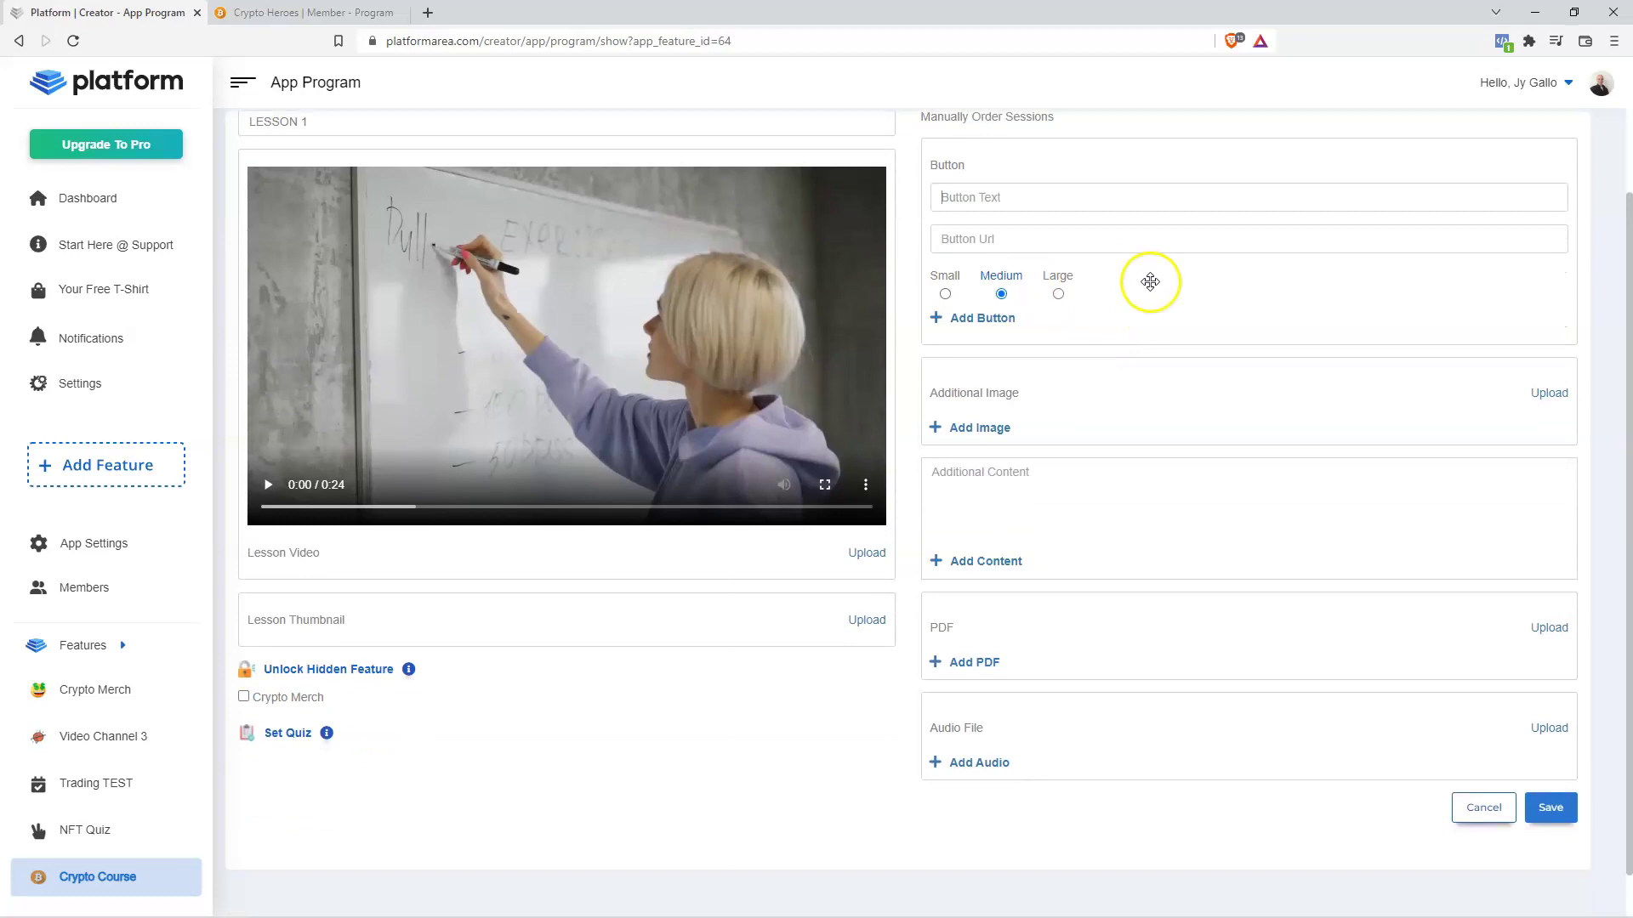
Try out two extra button sections by moving Button 2 above Button 3, and remove both.
{"action": "left_click", "coordinate": [982, 317]}
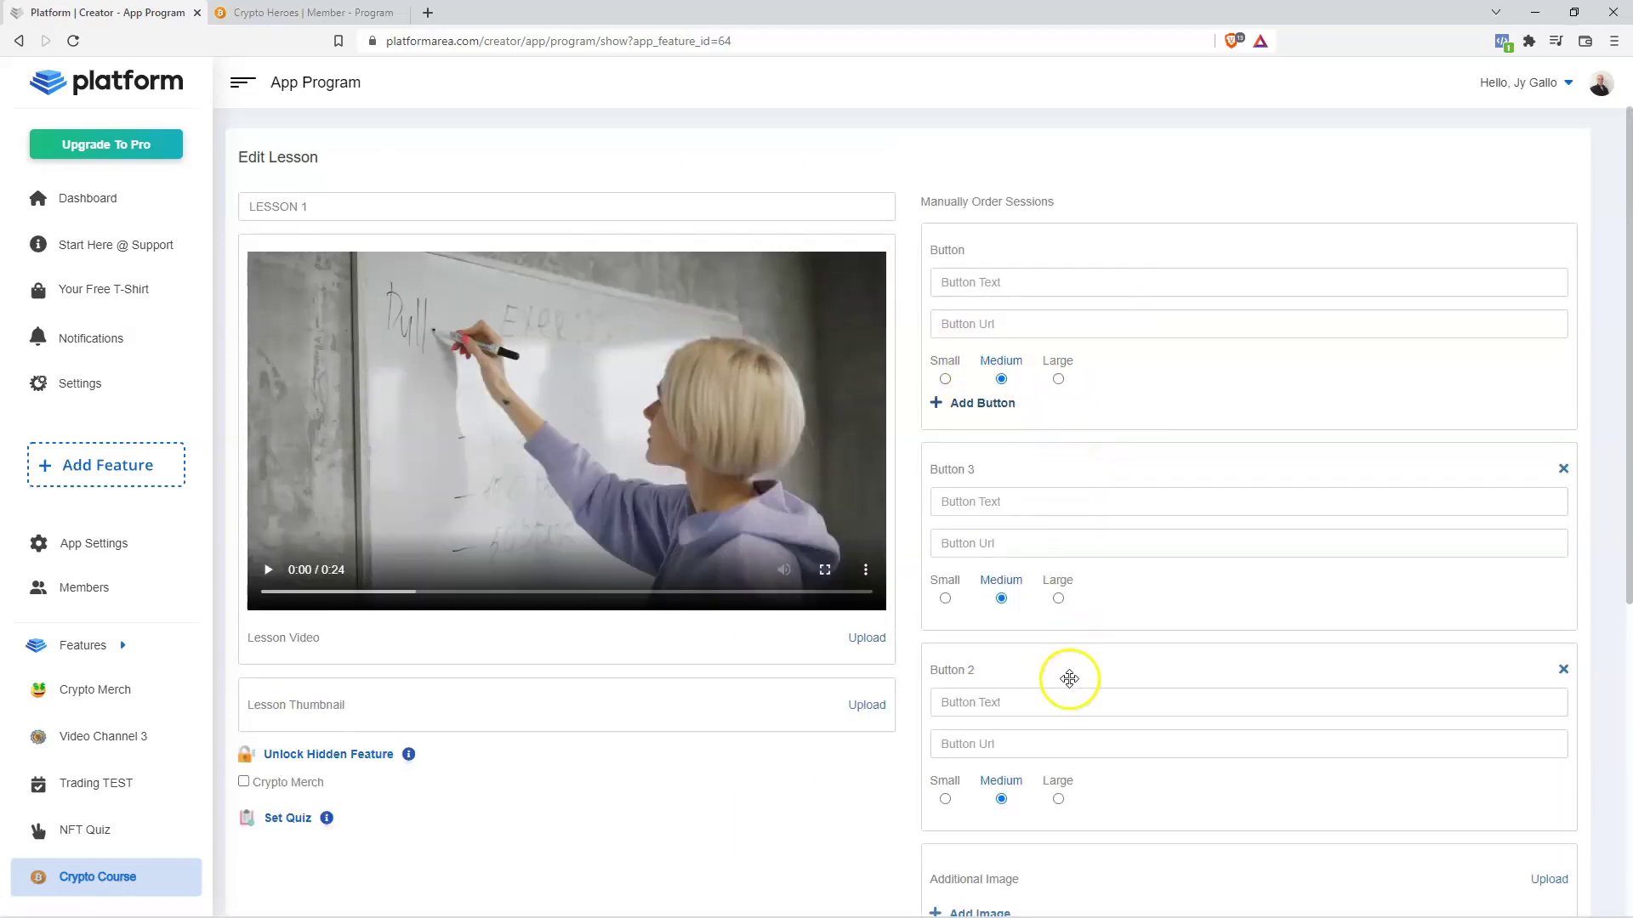
{"action": "left_click_drag", "start_coordinate": [1068, 664], "coordinate": [1110, 502]}
{"action": "scroll", "coordinate": [1129, 382], "scroll_direction": "down", "scroll_amount": 1}
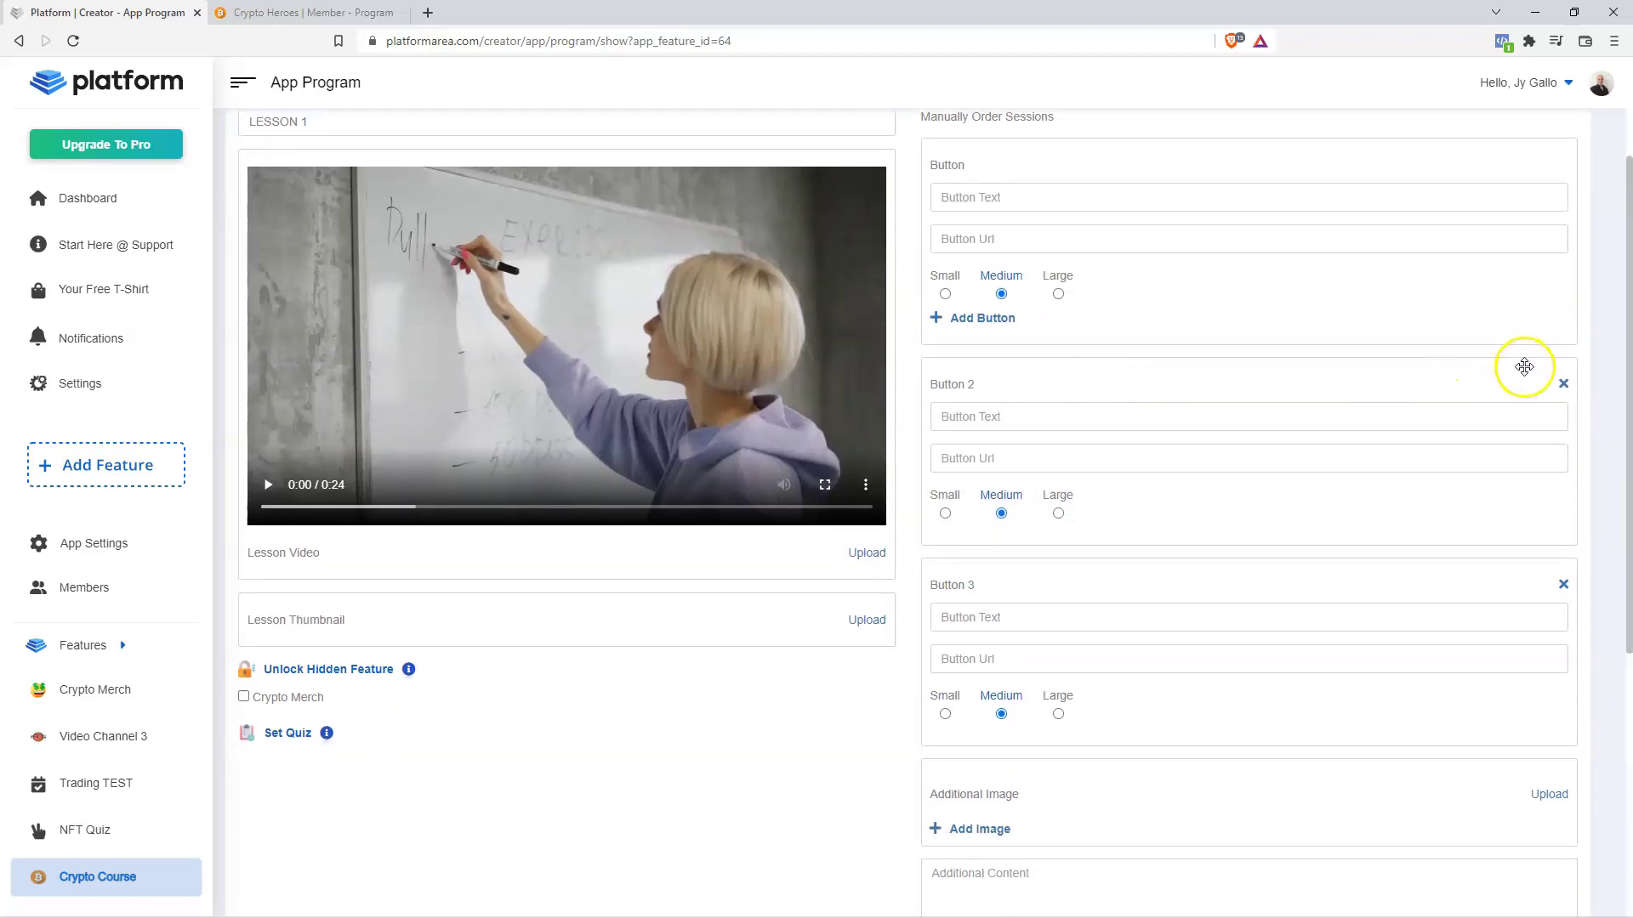
{"action": "left_click", "coordinate": [1563, 384]}
{"action": "left_click", "coordinate": [1563, 383]}
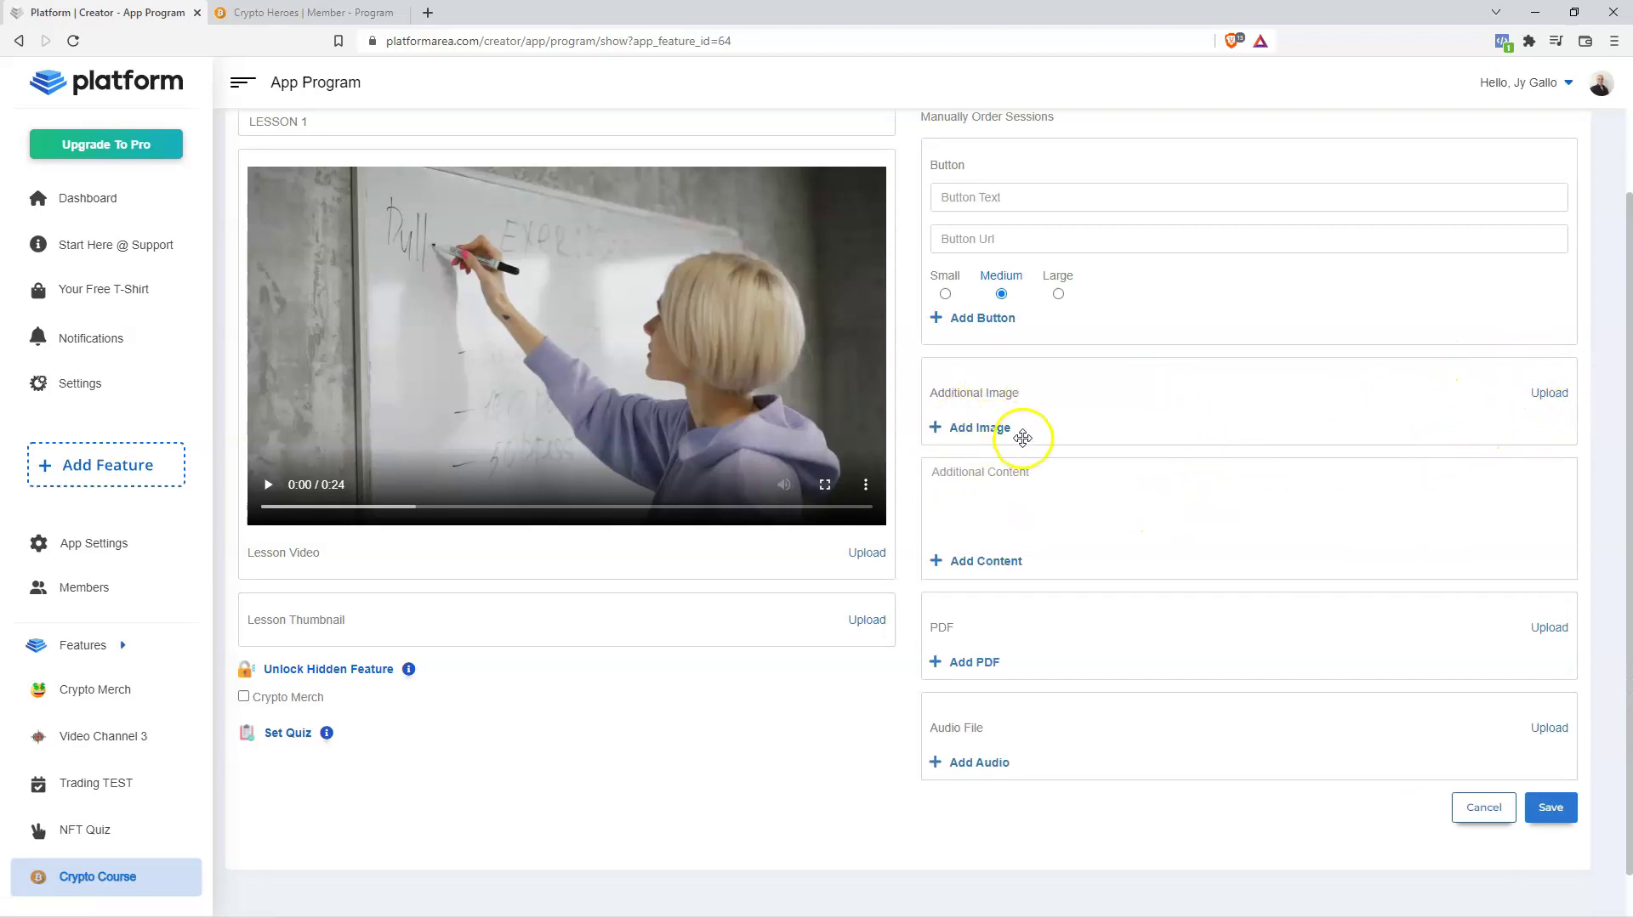
Add three extra image sections to the lesson as a trial and remove them again.
{"action": "left_click", "coordinate": [976, 427]}
{"action": "left_click", "coordinate": [975, 428]}
{"action": "left_click", "coordinate": [975, 428]}
{"action": "left_click", "coordinate": [1567, 472]}
{"action": "left_click", "coordinate": [1568, 472]}
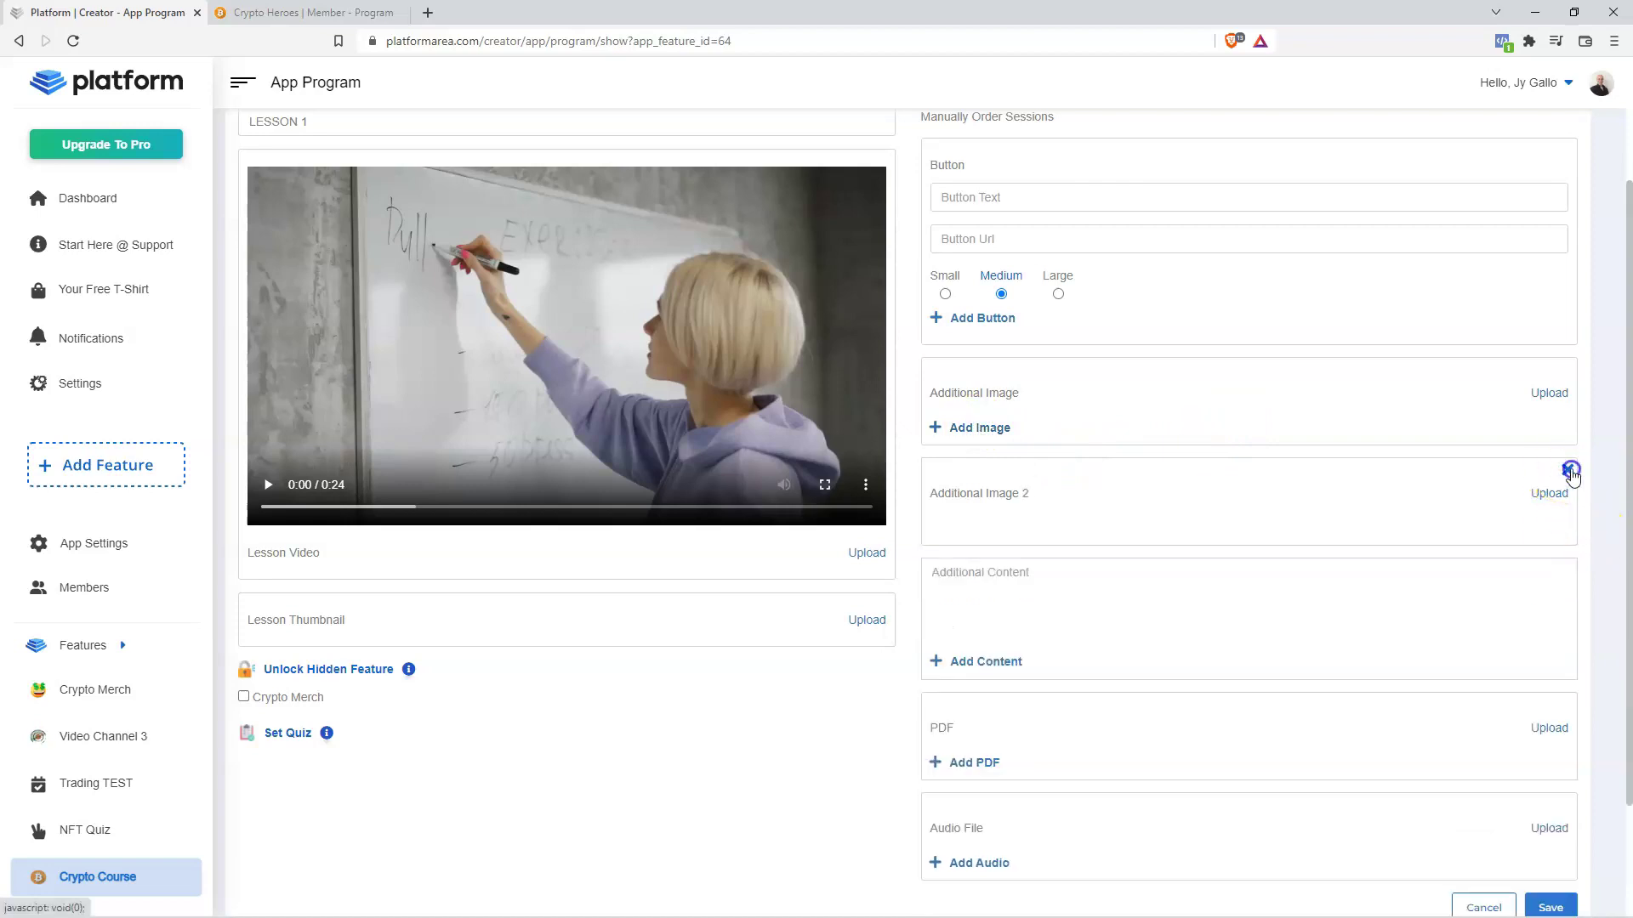
{"action": "left_click", "coordinate": [1568, 472]}
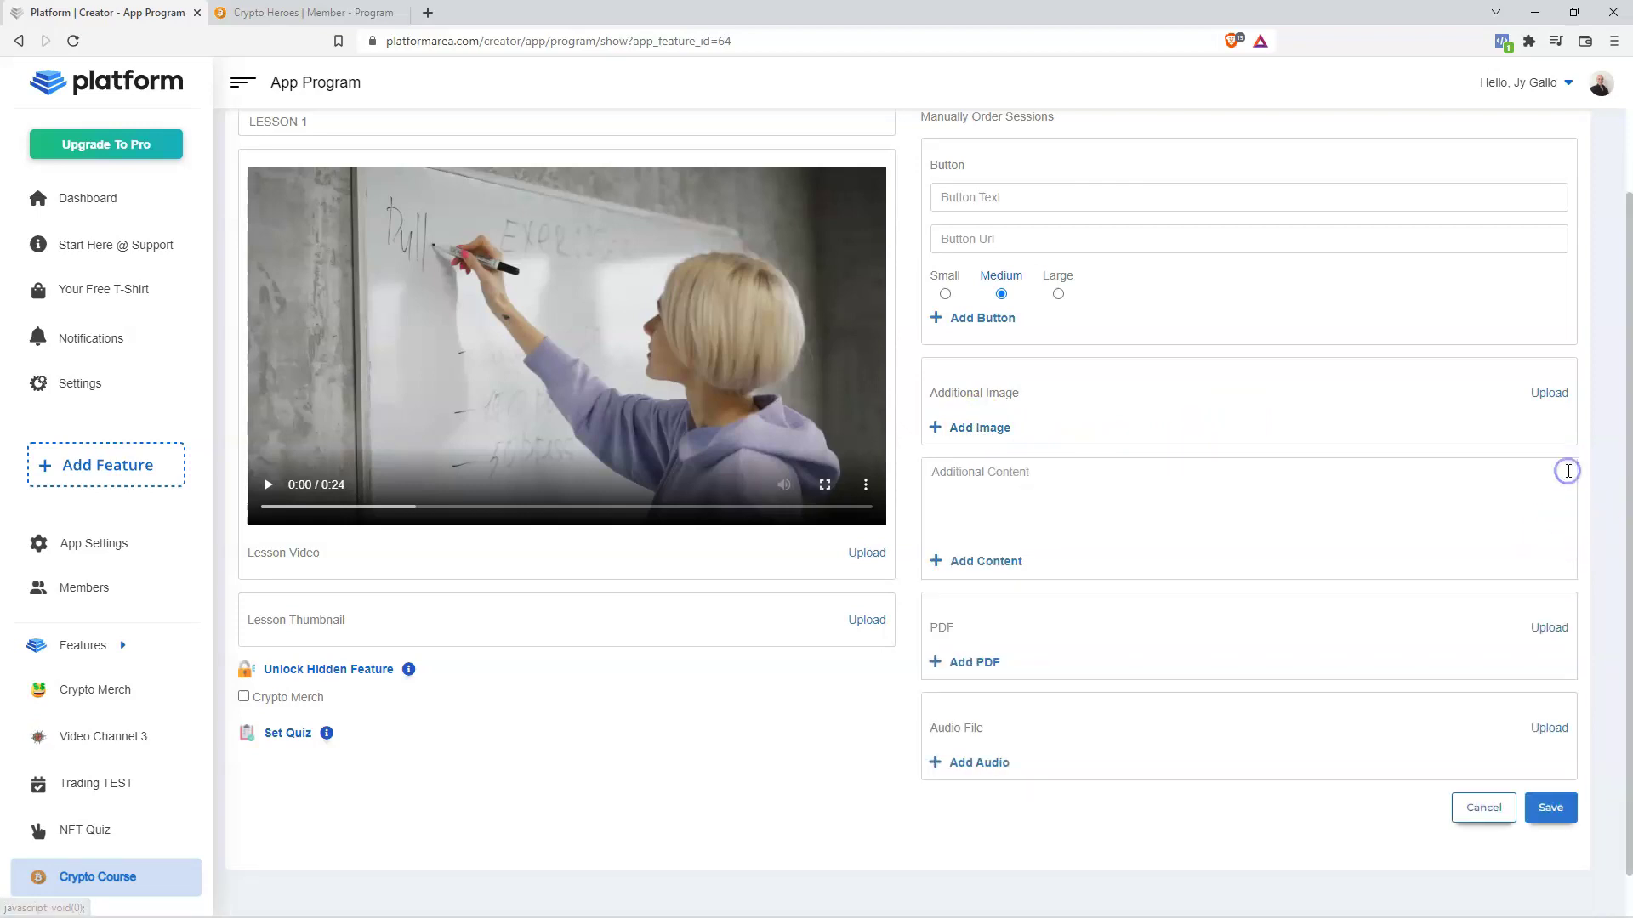
{"action": "mouse_move", "coordinate": [1116, 371]}
{"action": "left_mouse_down"}
{"action": "mouse_move", "coordinate": [1137, 510]}
{"action": "mouse_move", "coordinate": [1126, 376]}
{"action": "left_mouse_up"}
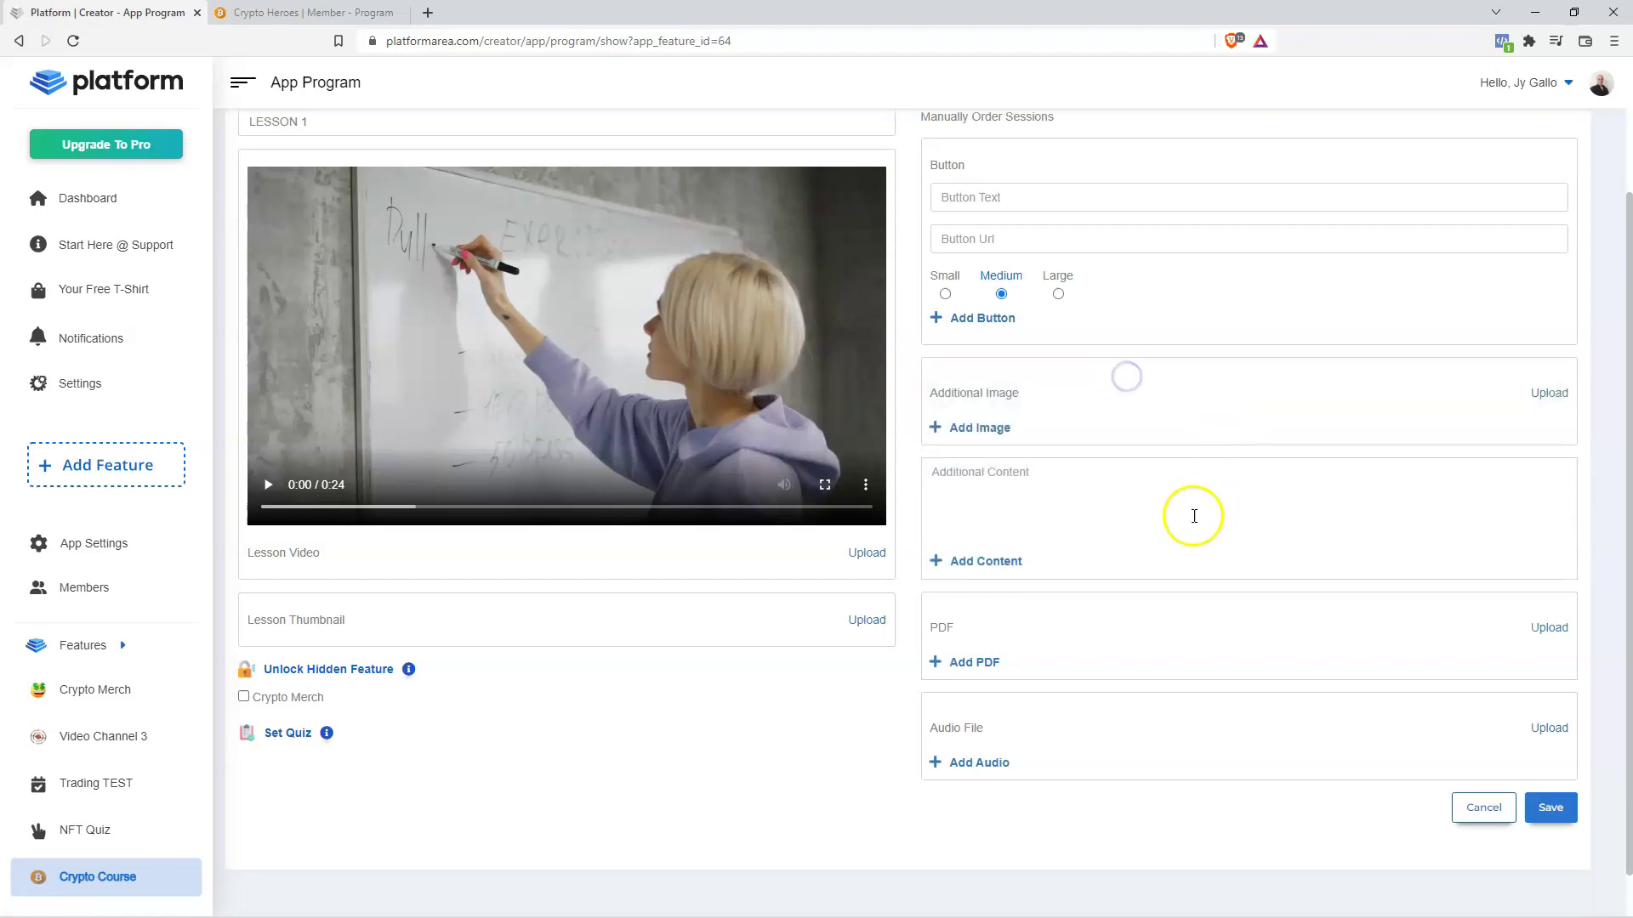
Fill the lesson's additional content with "This is the content text for this lesson for more details".
{"action": "scroll", "coordinate": [1072, 476], "scroll_direction": "down", "scroll_amount": 1}
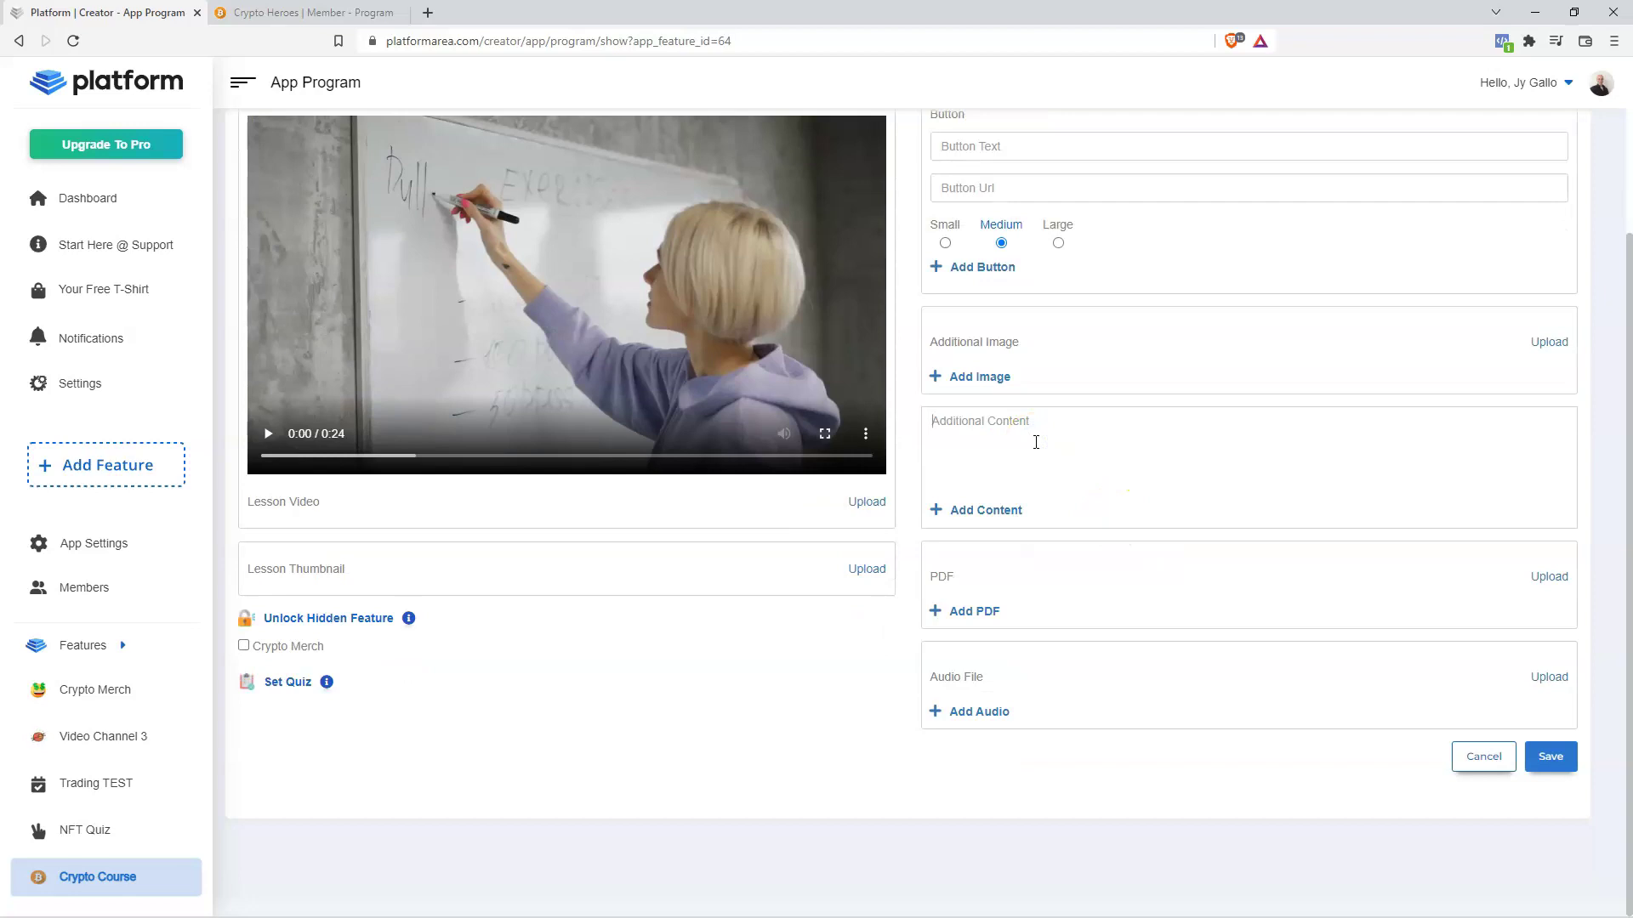
{"action": "type", "text": "This is the content text for this lesson for more details"}
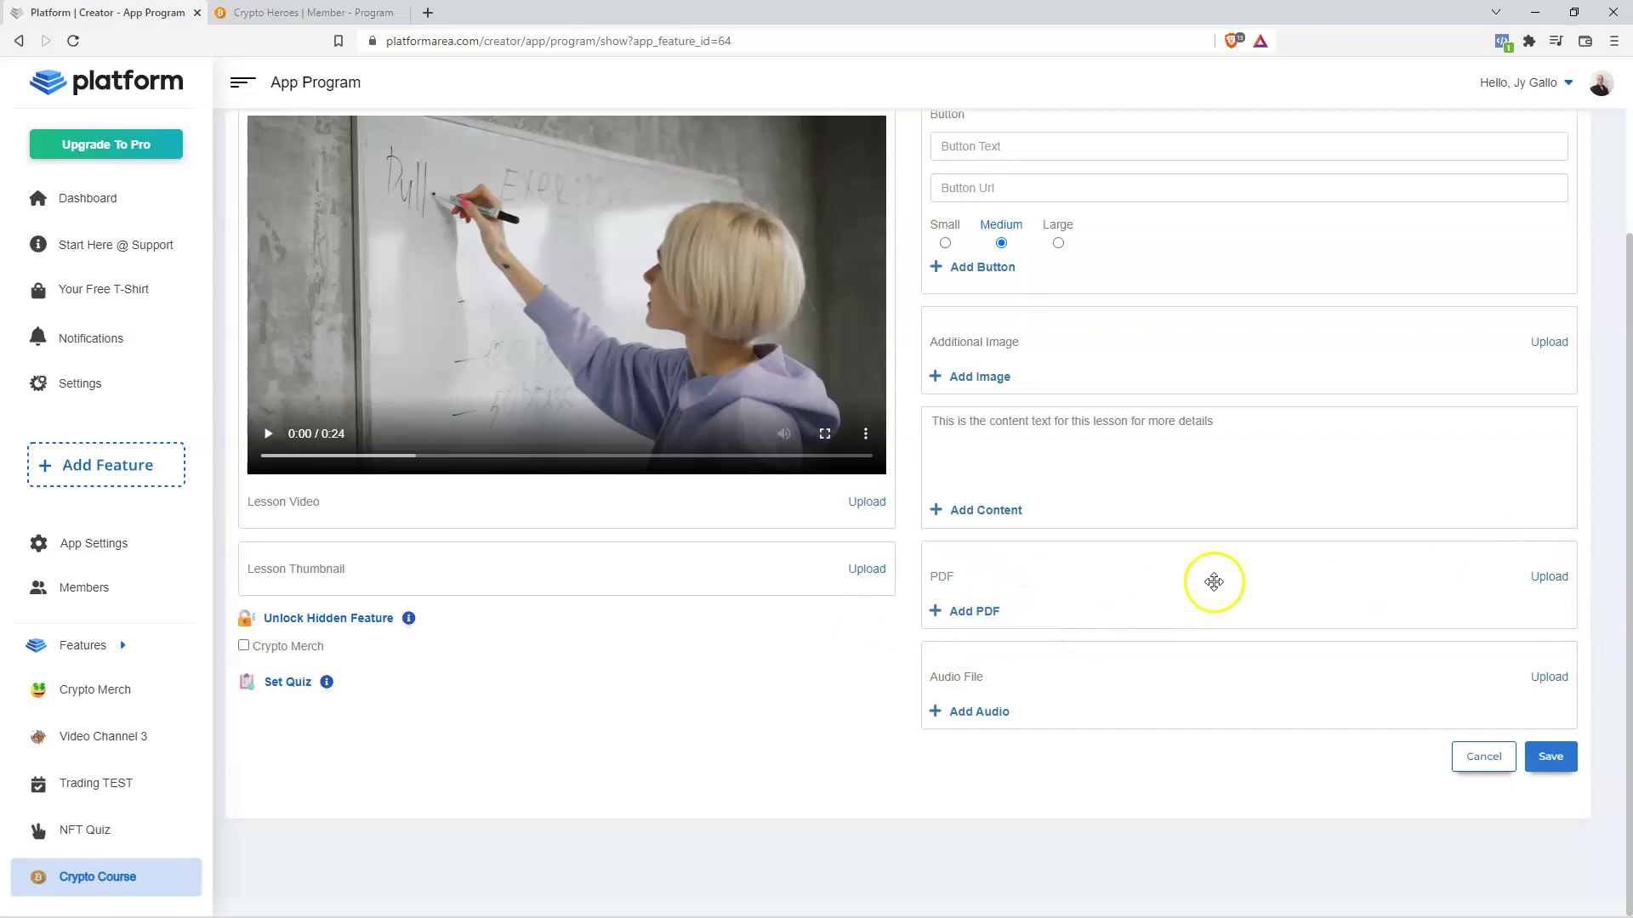
Add three extra PDF sections to the lesson as a trial and remove them again.
{"action": "left_click", "coordinate": [965, 611]}
{"action": "left_click", "coordinate": [965, 611]}
{"action": "left_click", "coordinate": [965, 611]}
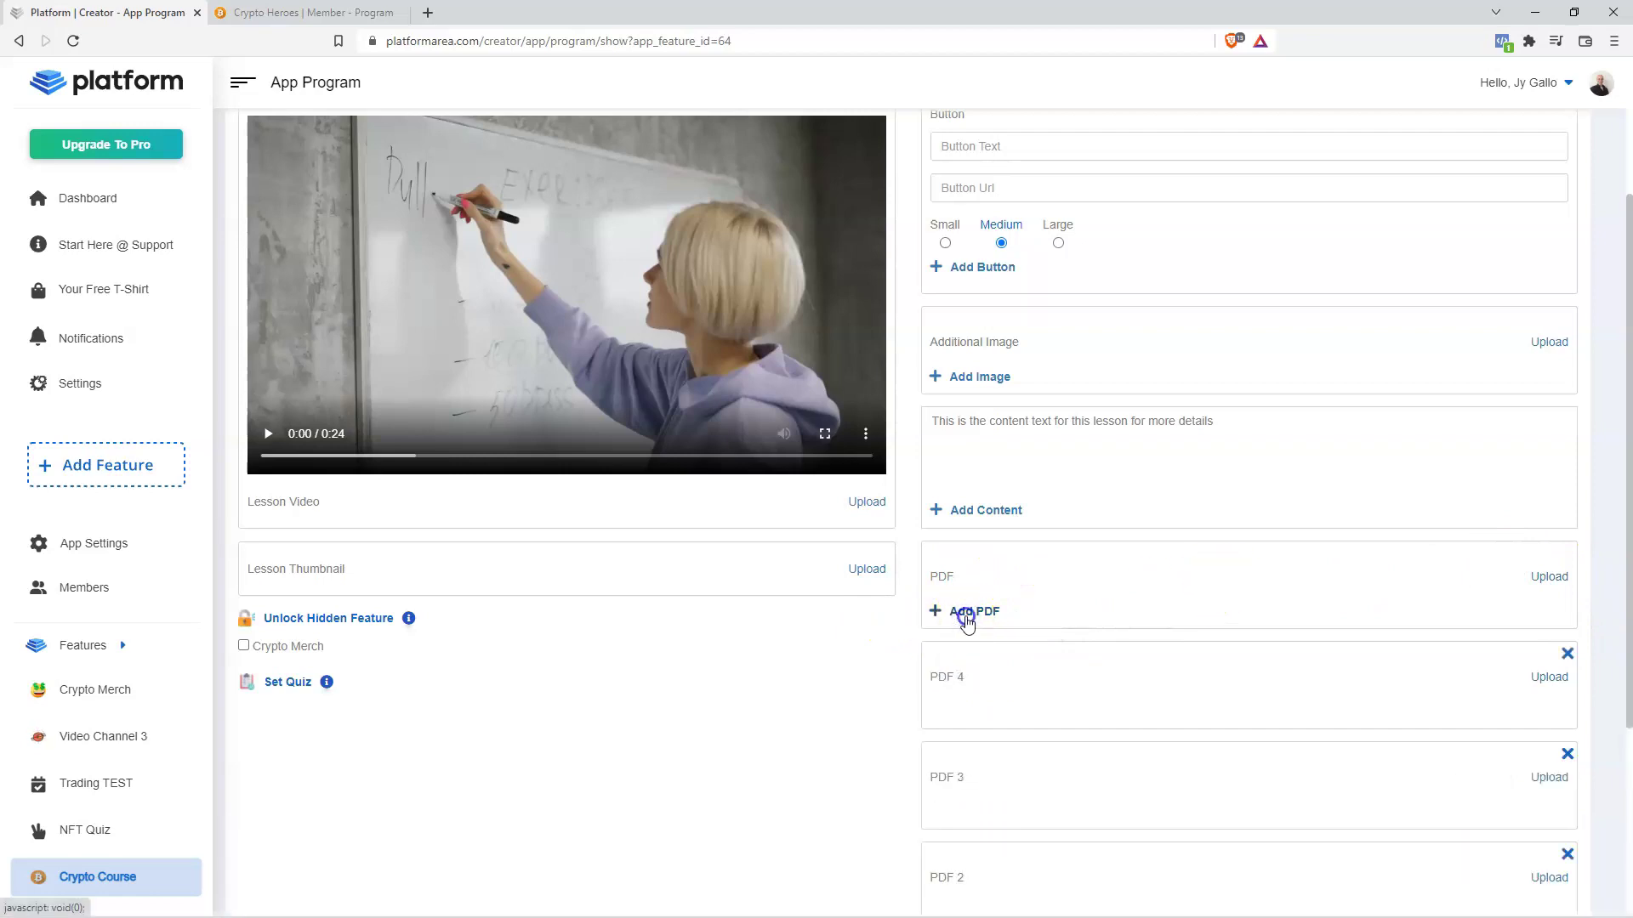
{"action": "left_click", "coordinate": [1567, 654]}
{"action": "left_click", "coordinate": [1567, 653]}
{"action": "left_click", "coordinate": [1567, 654]}
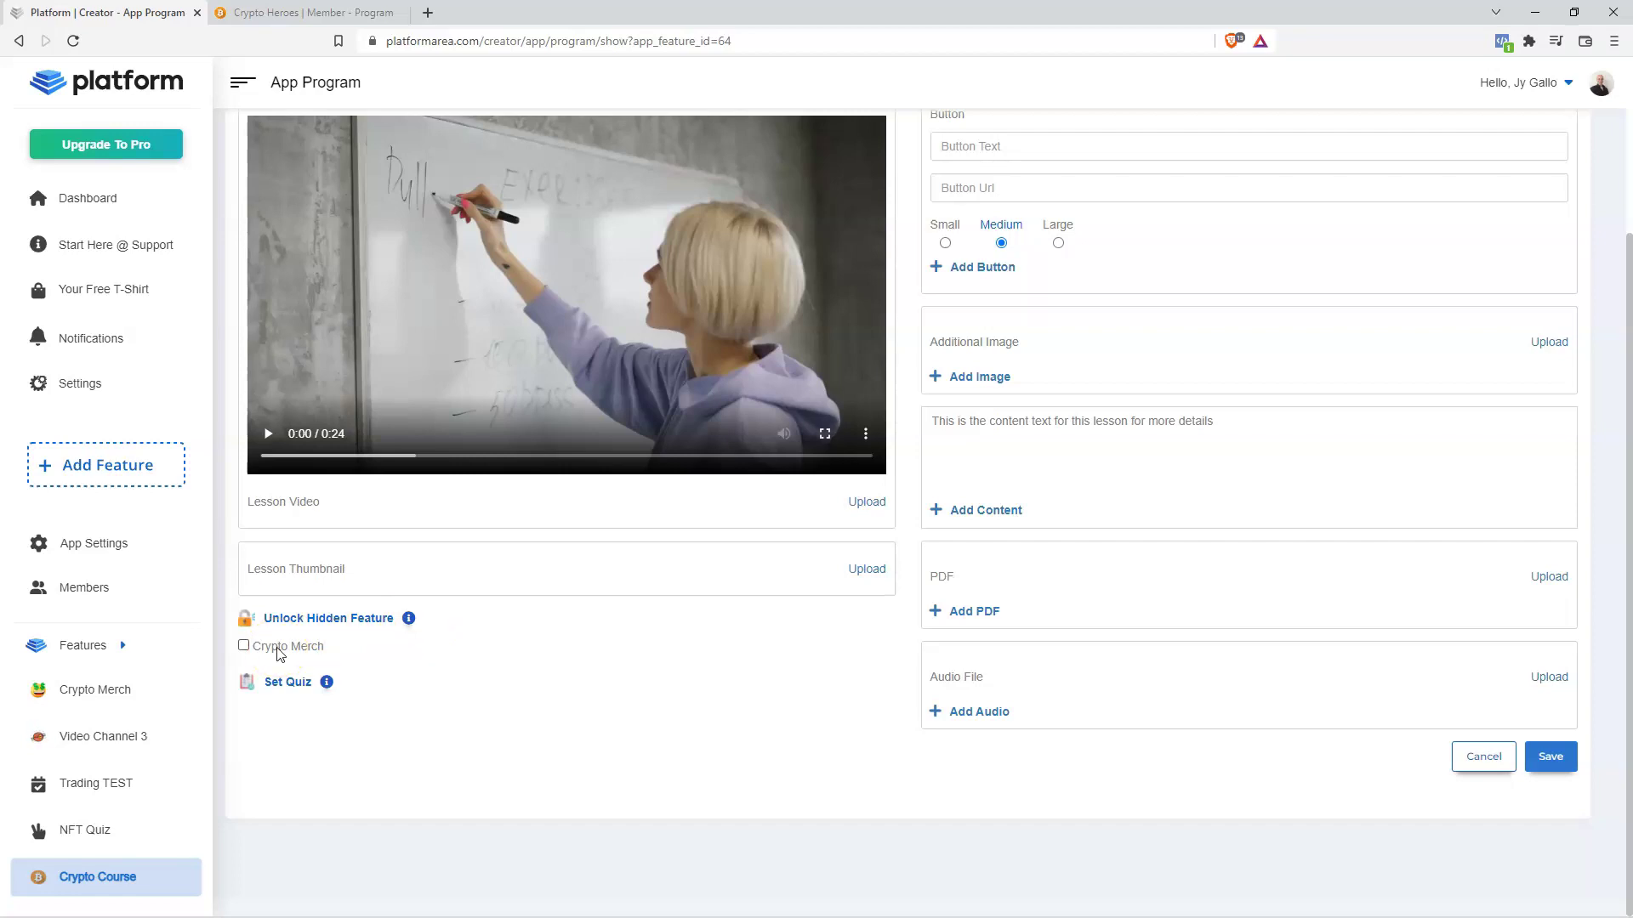
Enable Crypto Merch as the hidden feature that LESSON 1 unlocks.
{"action": "scroll", "coordinate": [340, 624], "scroll_direction": "up", "scroll_amount": 2}
{"action": "scroll", "coordinate": [442, 621], "scroll_direction": "down", "scroll_amount": 2}
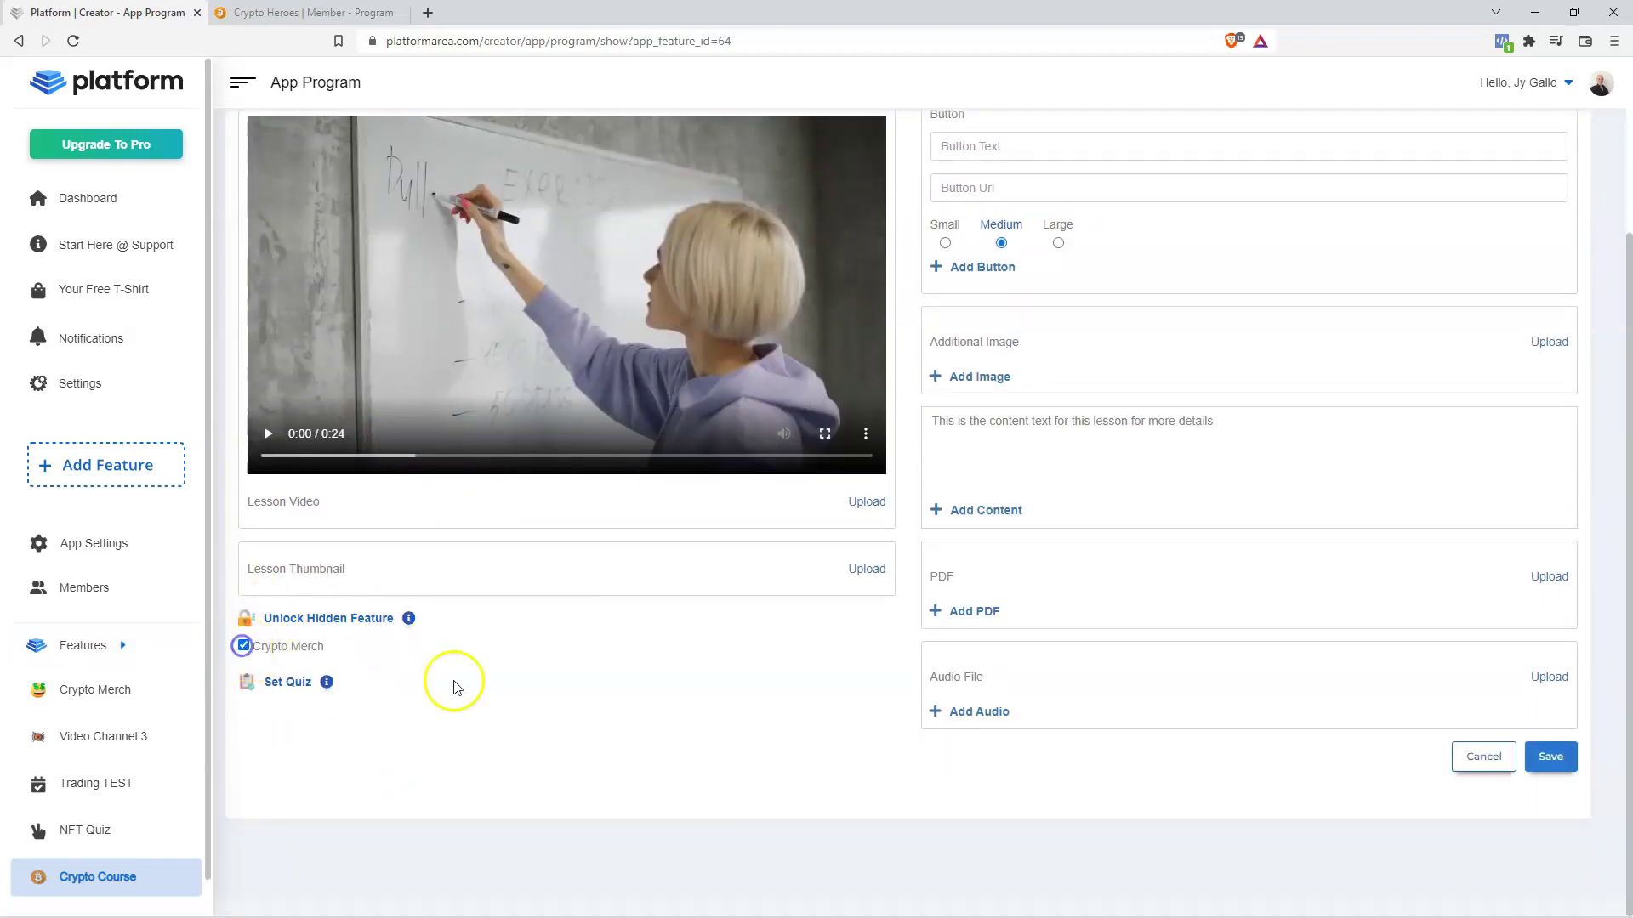
{"action": "scroll", "coordinate": [594, 677], "scroll_direction": "up", "scroll_amount": 2}
{"action": "scroll", "coordinate": [593, 678], "scroll_direction": "down", "scroll_amount": 2}
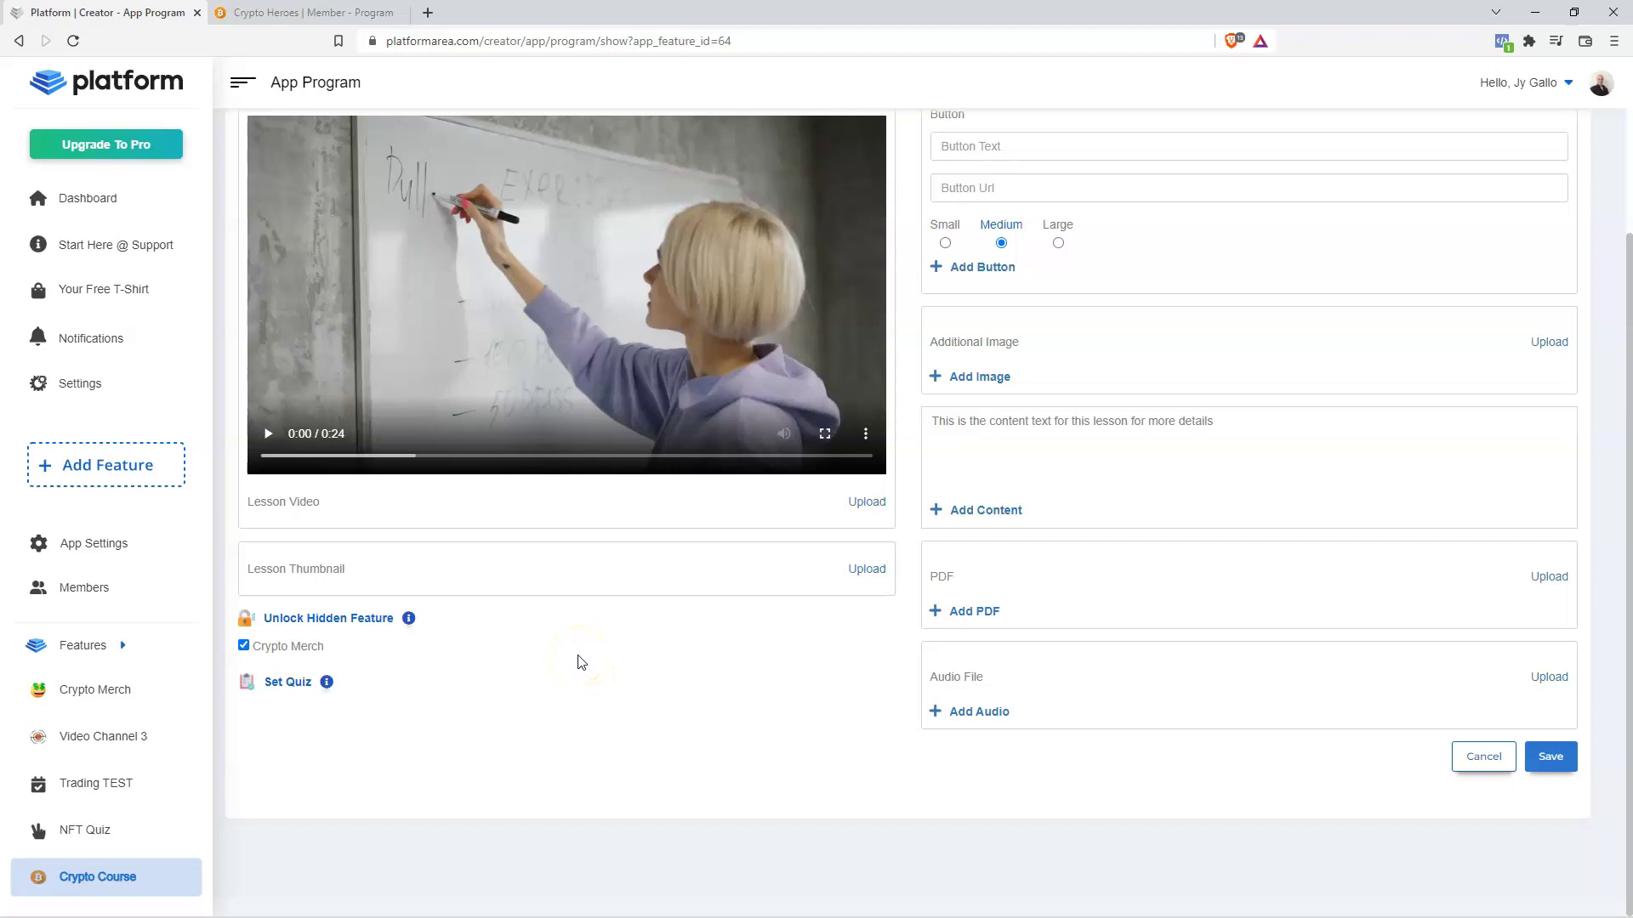
Switch to the Crypto Heroes member page to examine the Crypto Course modules and the Crypto Merch entry.
{"action": "left_click", "coordinate": [264, 13]}
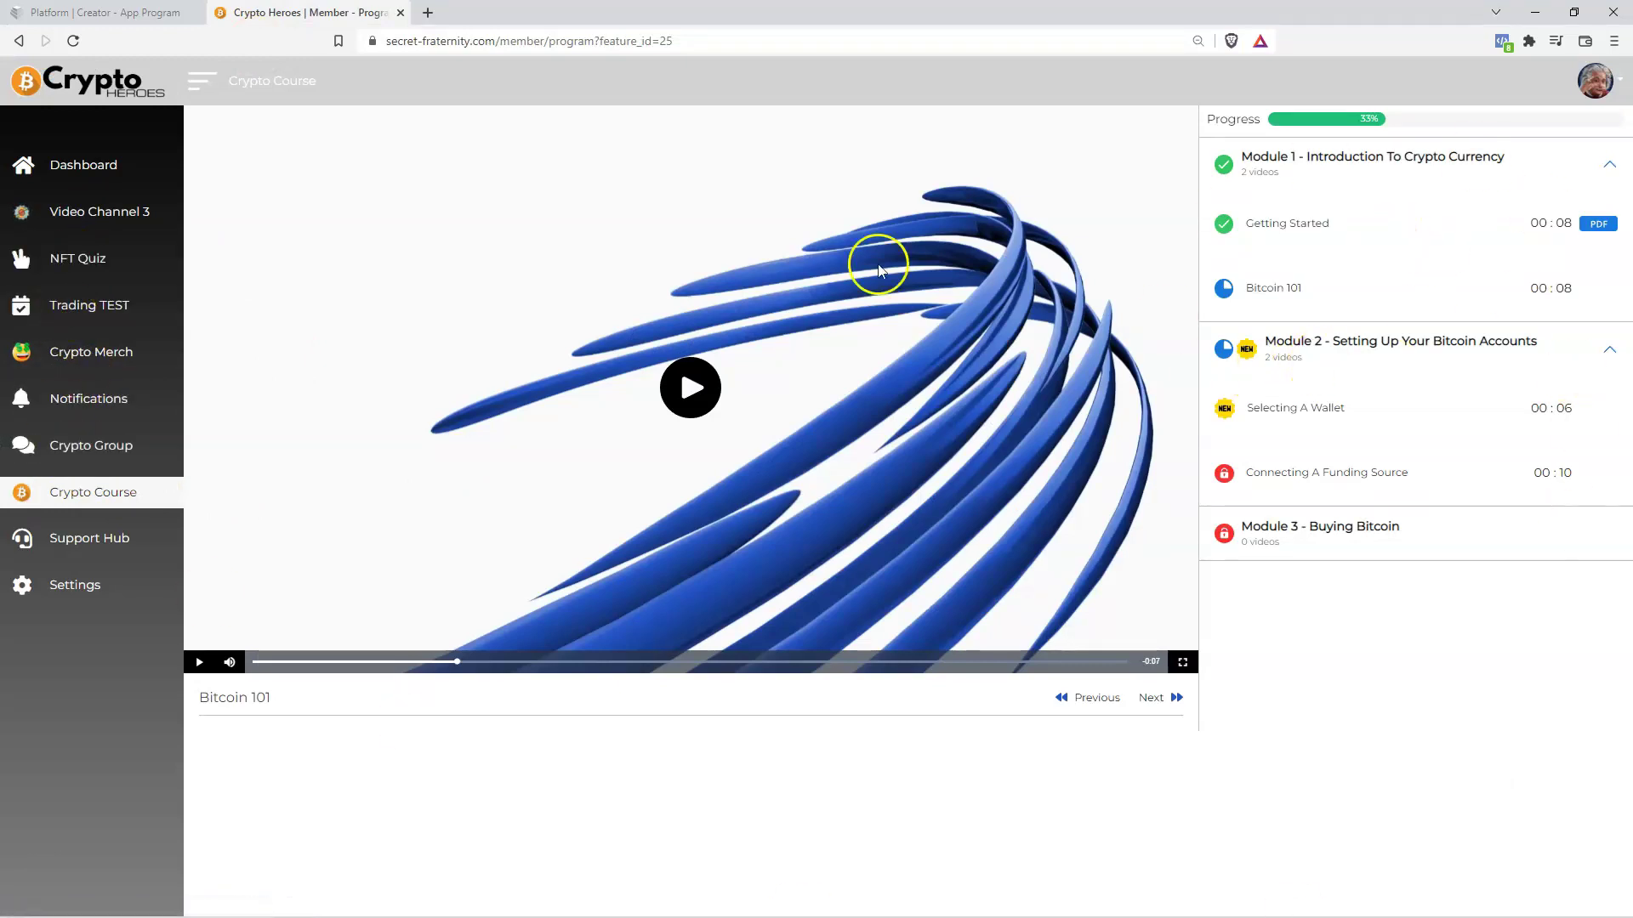
{"action": "left_click", "coordinate": [150, 12]}
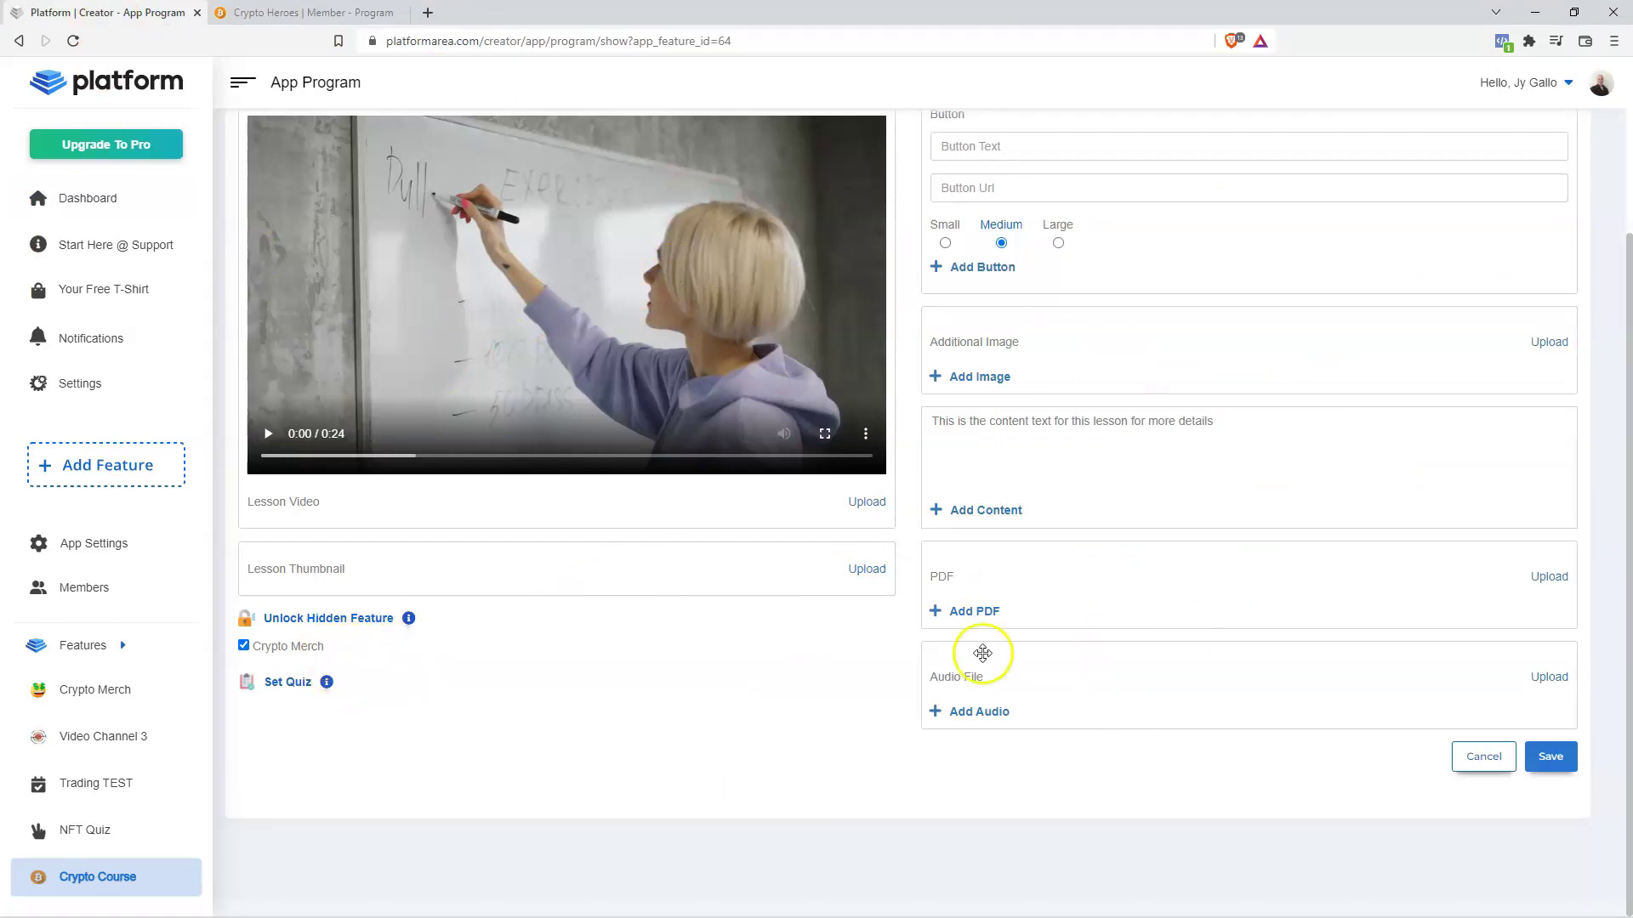
{"action": "key", "text": "ctrl+Tab"}
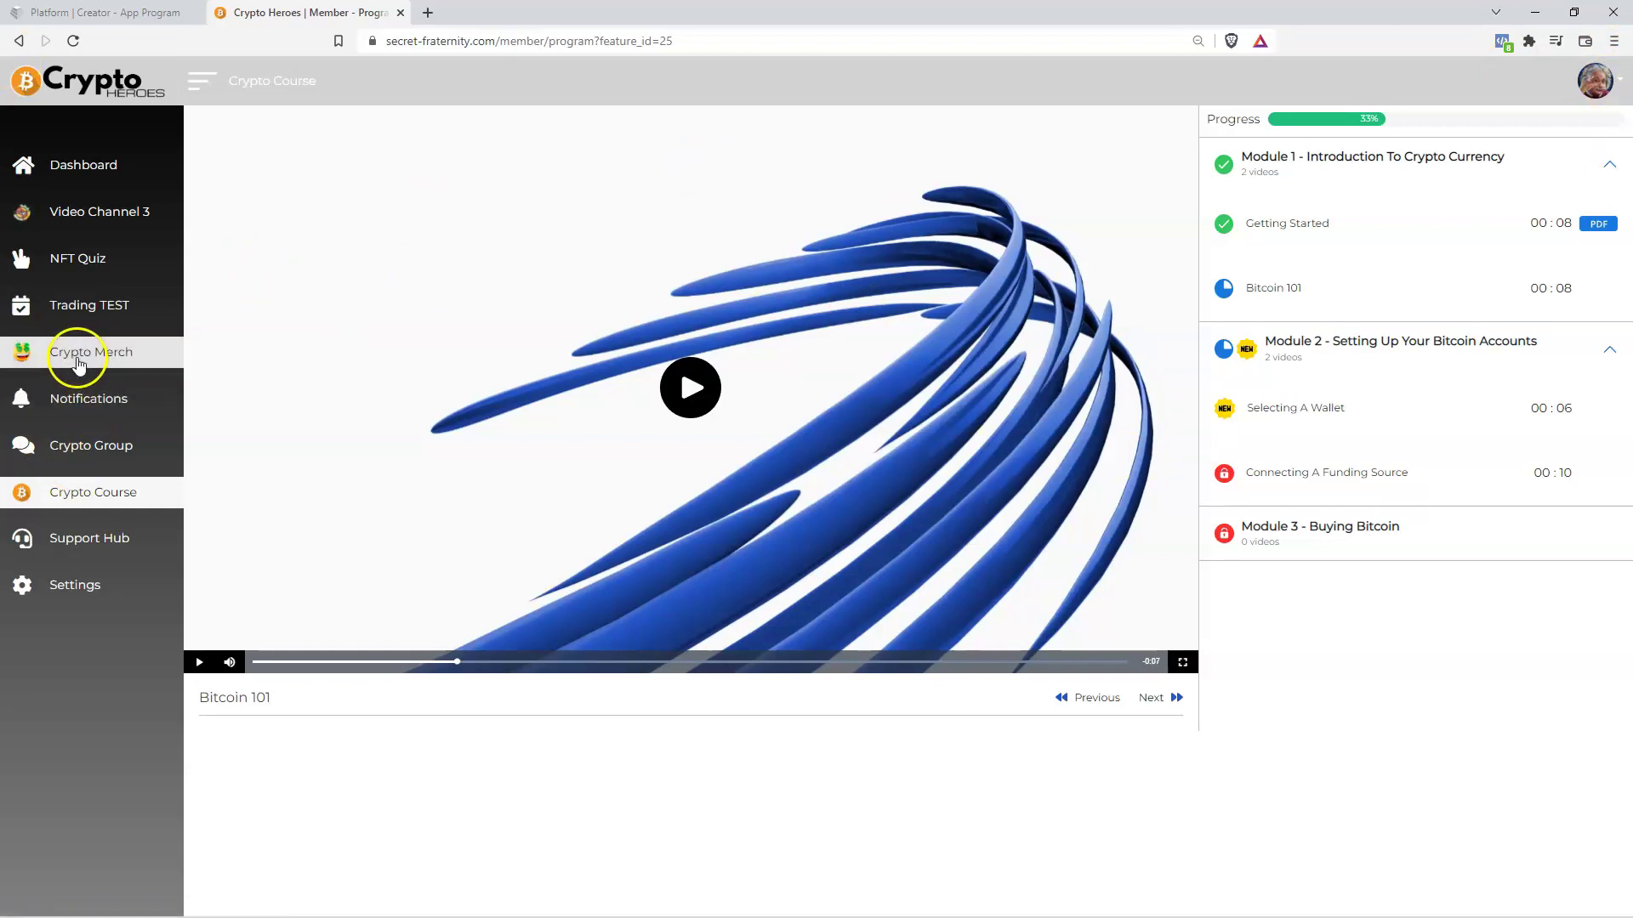
Return to the Platform lesson editor, turn off the Crypto Merch unlock, and open the quiz setup for LESSON 1.
{"action": "left_click", "coordinate": [127, 12]}
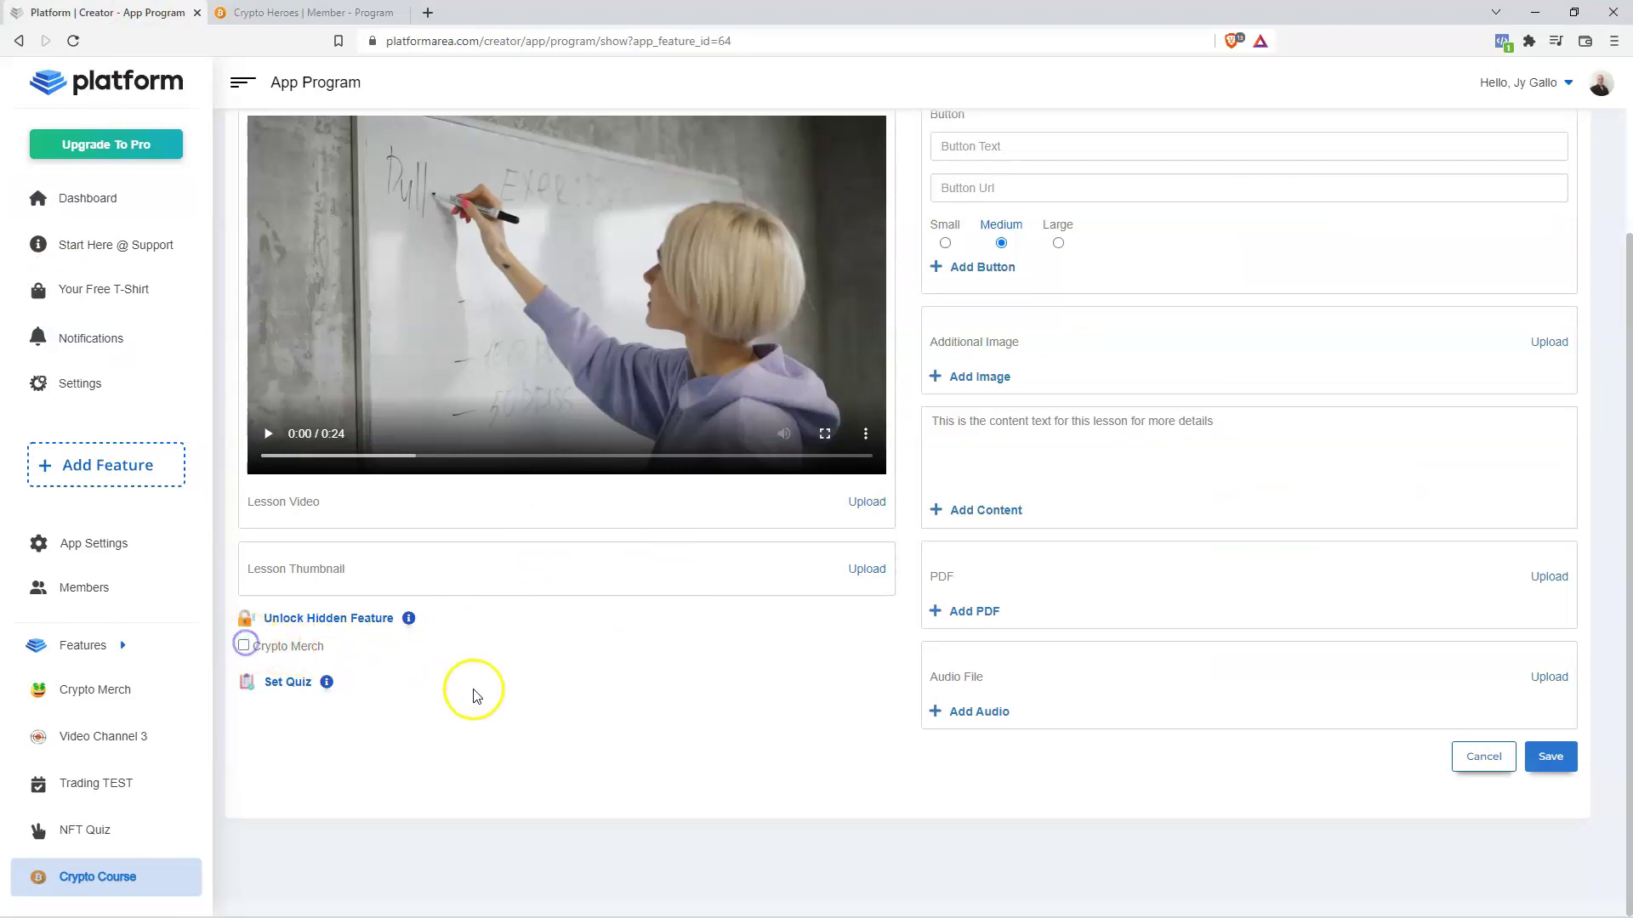
{"action": "left_click", "coordinate": [290, 682]}
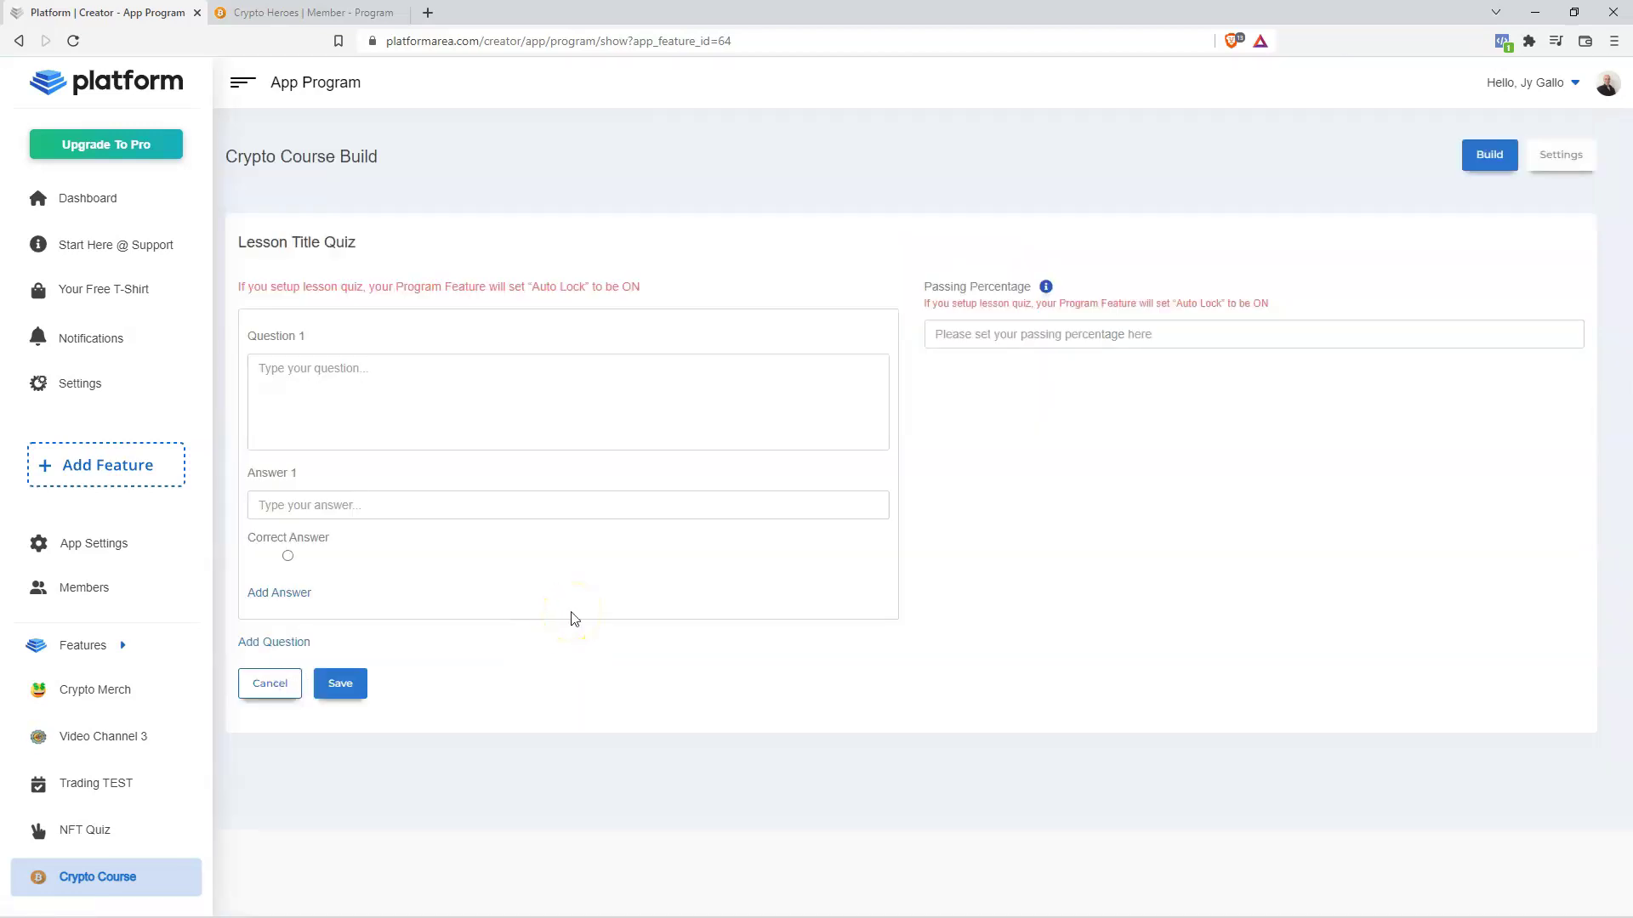
Cancel the quiz setup, look over the LESSON 1 content sections, and return to the Crypto Course module list.
{"action": "left_click", "coordinate": [270, 685]}
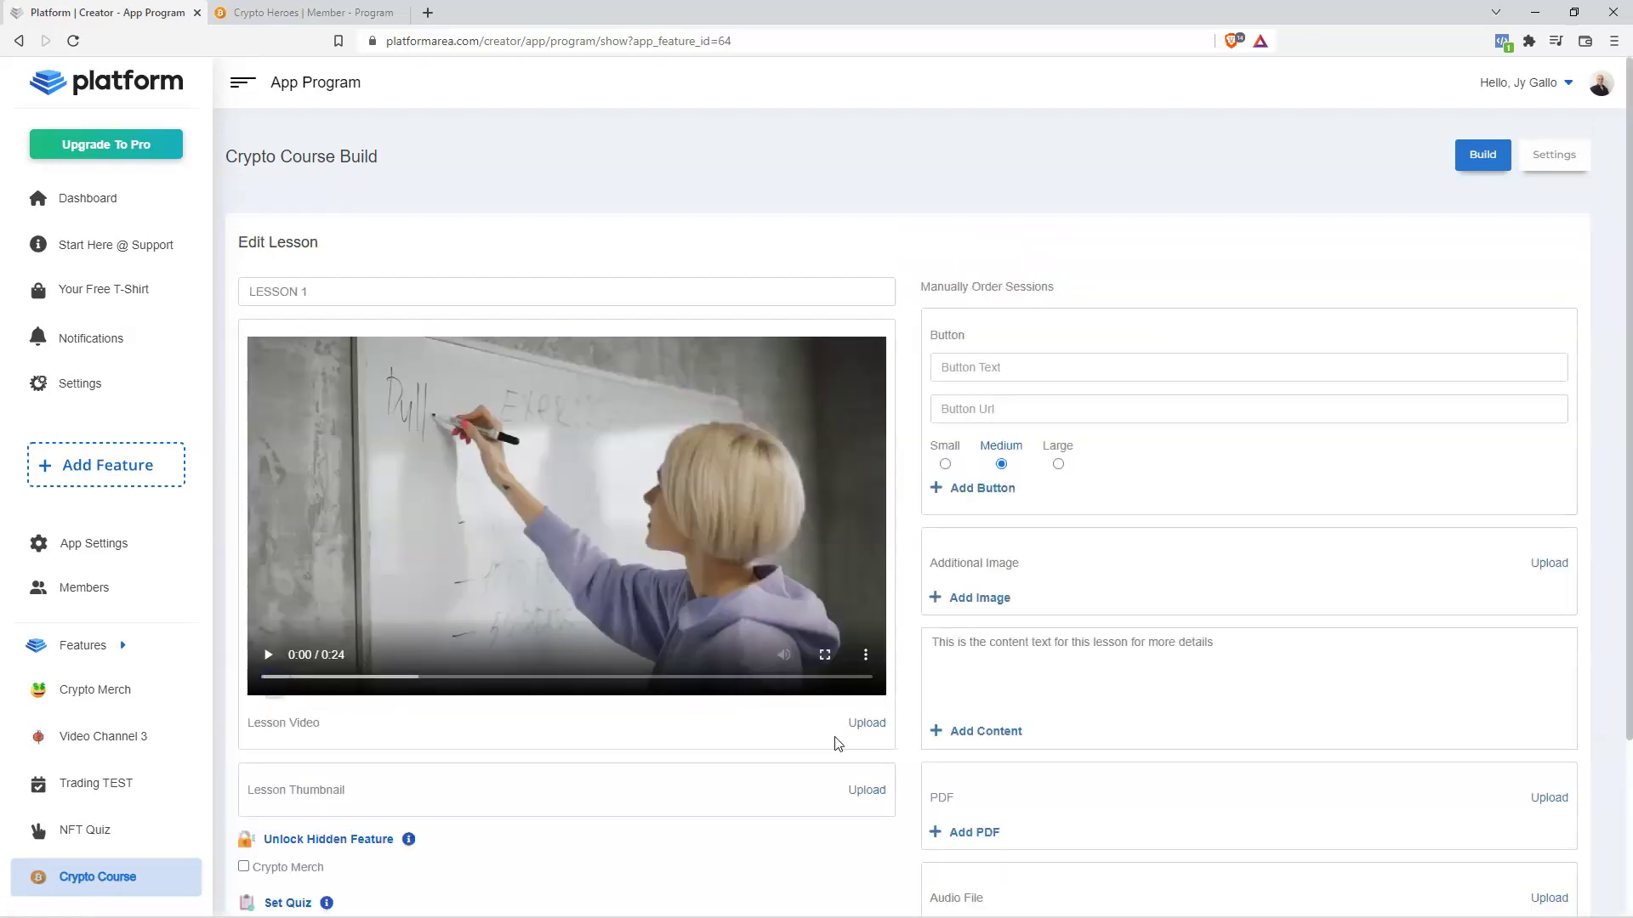
{"action": "scroll", "coordinate": [1107, 630], "scroll_direction": "down", "scroll_amount": 3}
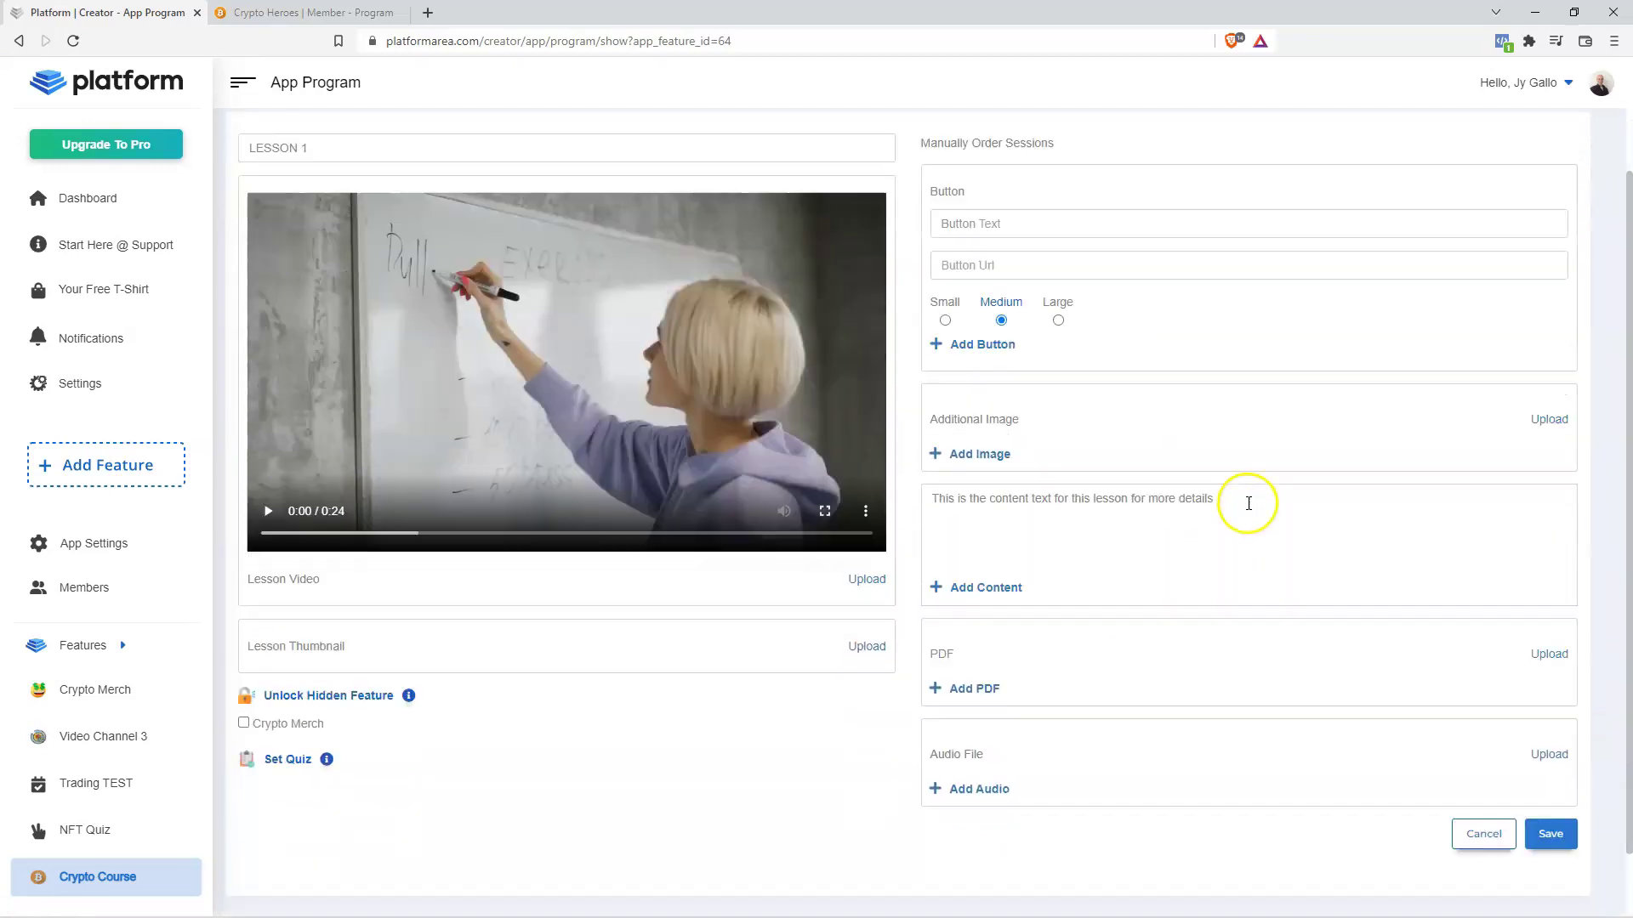
{"action": "scroll", "coordinate": [1105, 286], "scroll_direction": "up", "scroll_amount": 3}
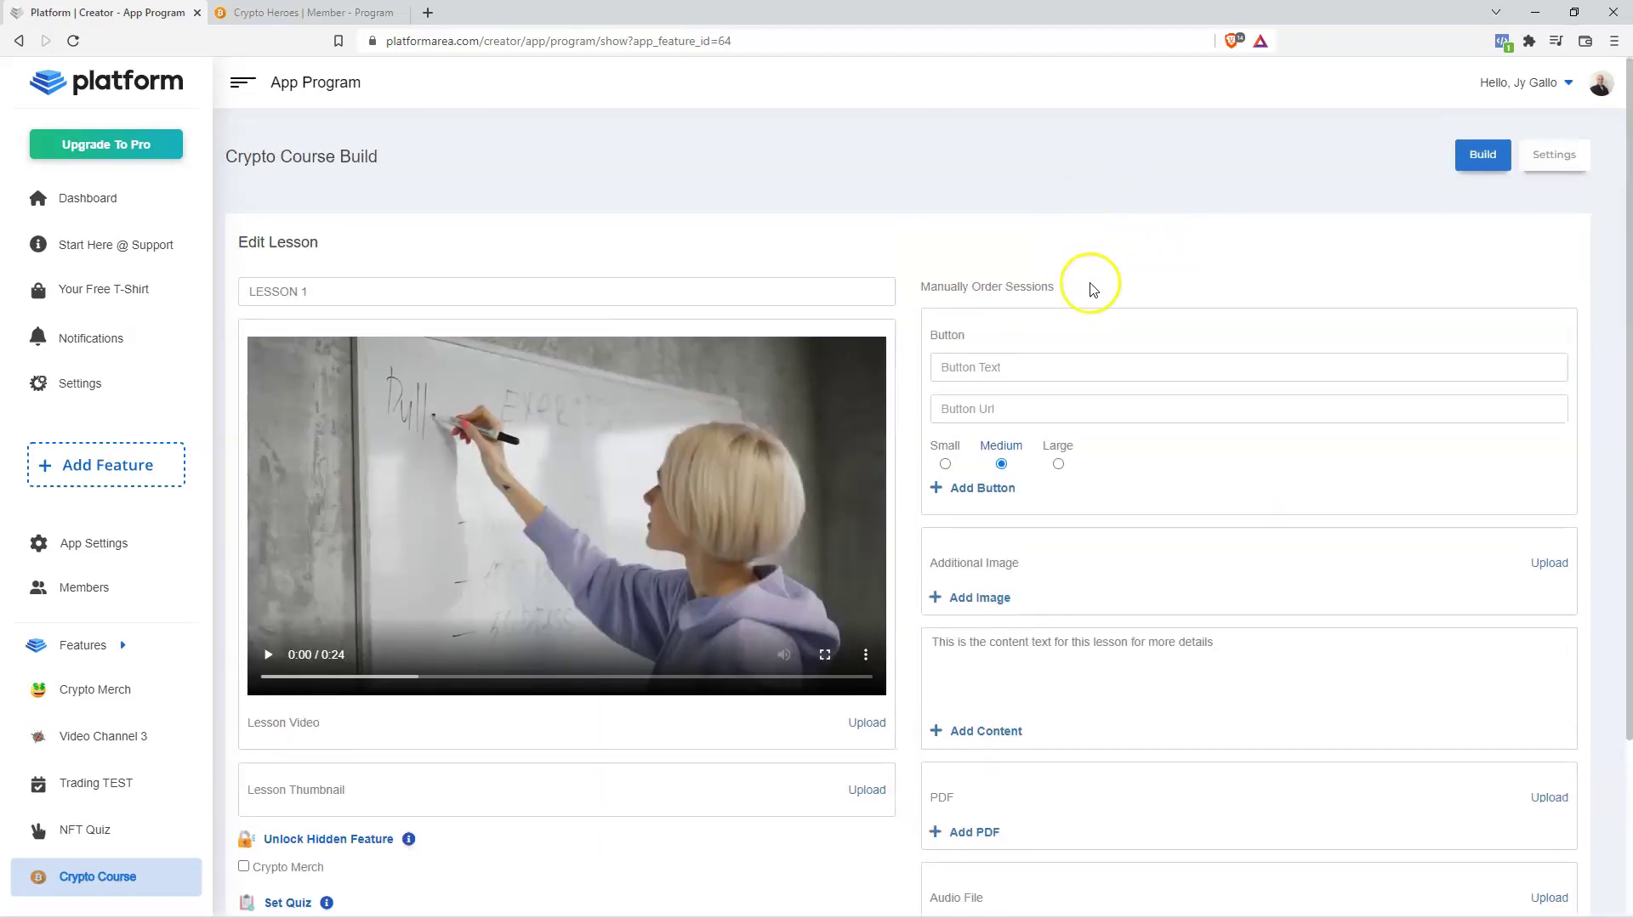
{"action": "scroll", "coordinate": [1074, 478], "scroll_direction": "down", "scroll_amount": 3}
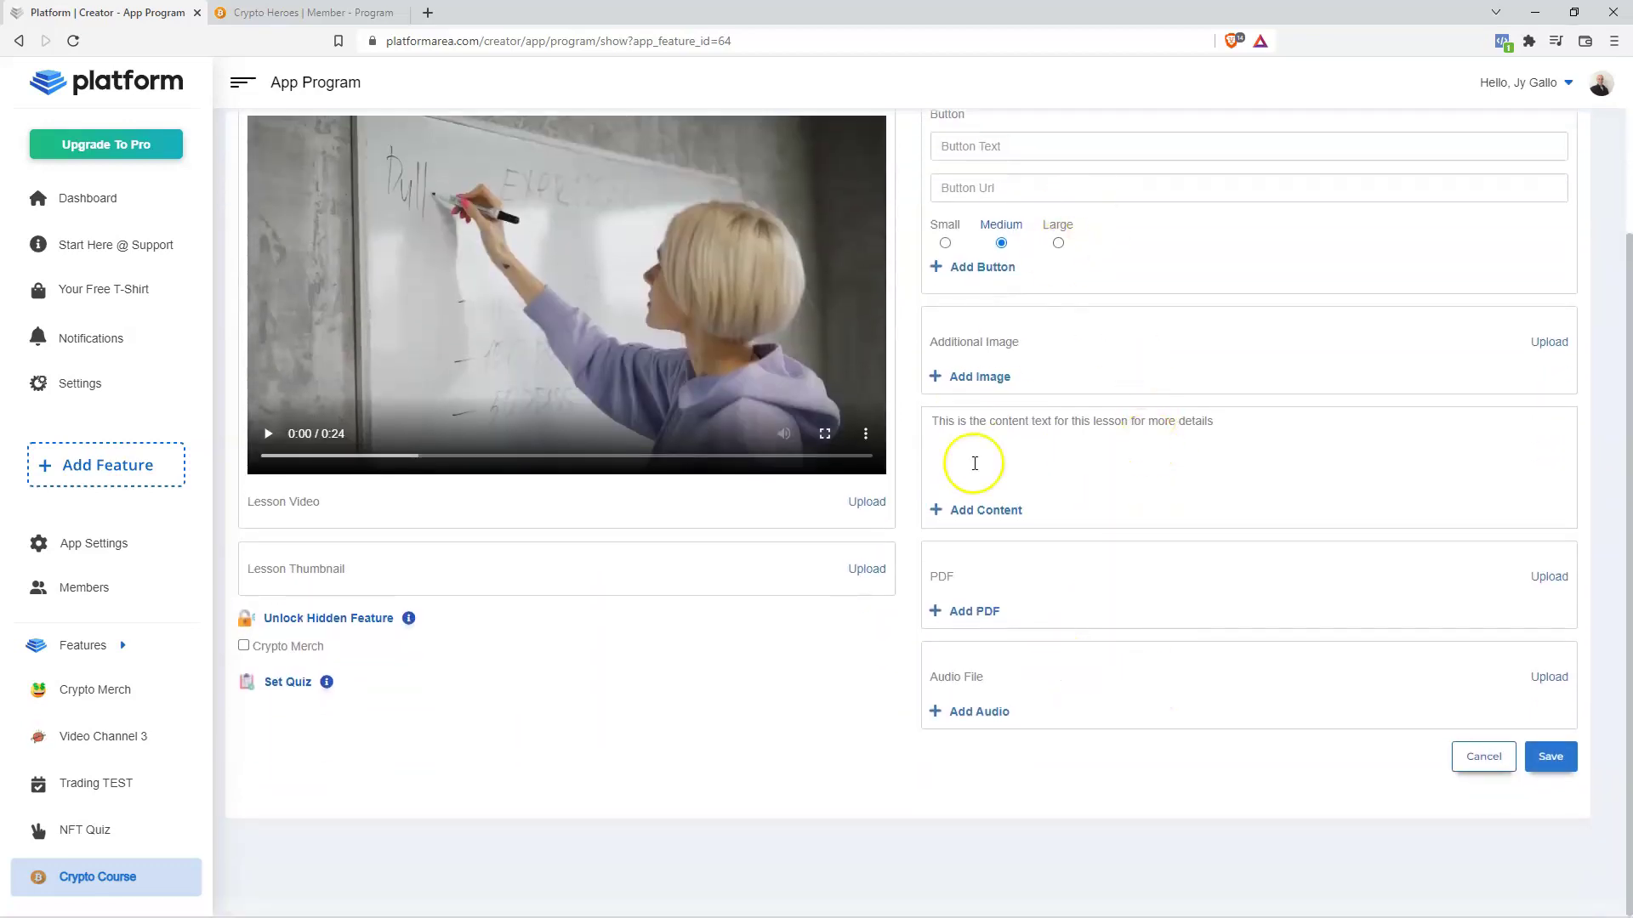
{"action": "scroll", "coordinate": [1140, 321], "scroll_direction": "up", "scroll_amount": 3}
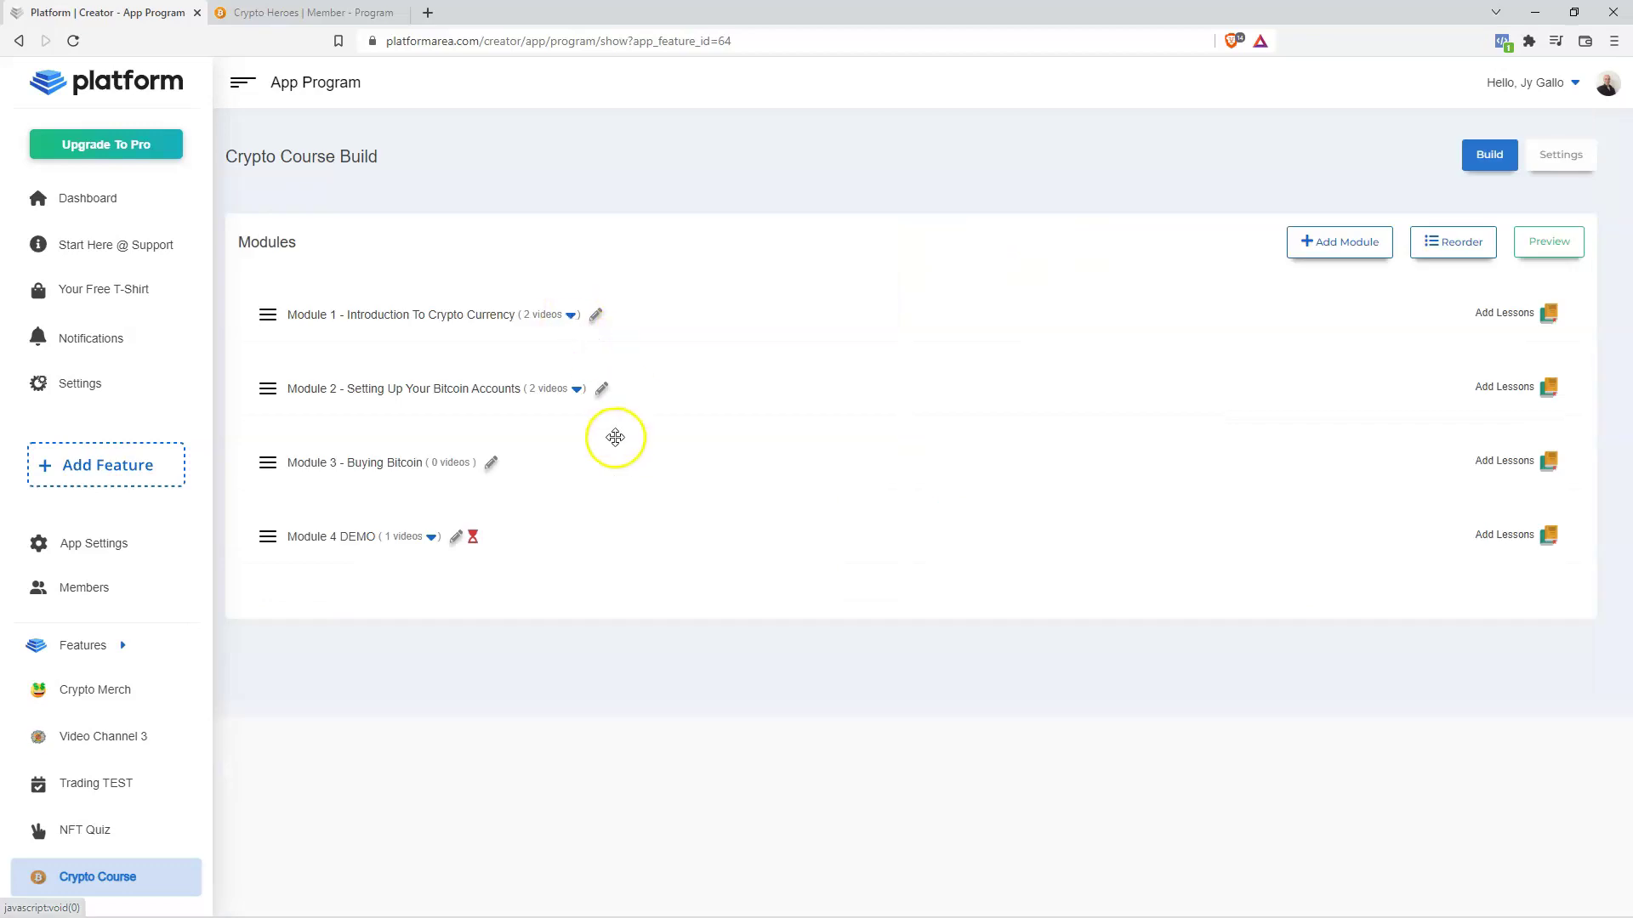
Expand Module 1 and Module 2 in the course build to examine their lessons.
{"action": "left_click", "coordinate": [570, 317]}
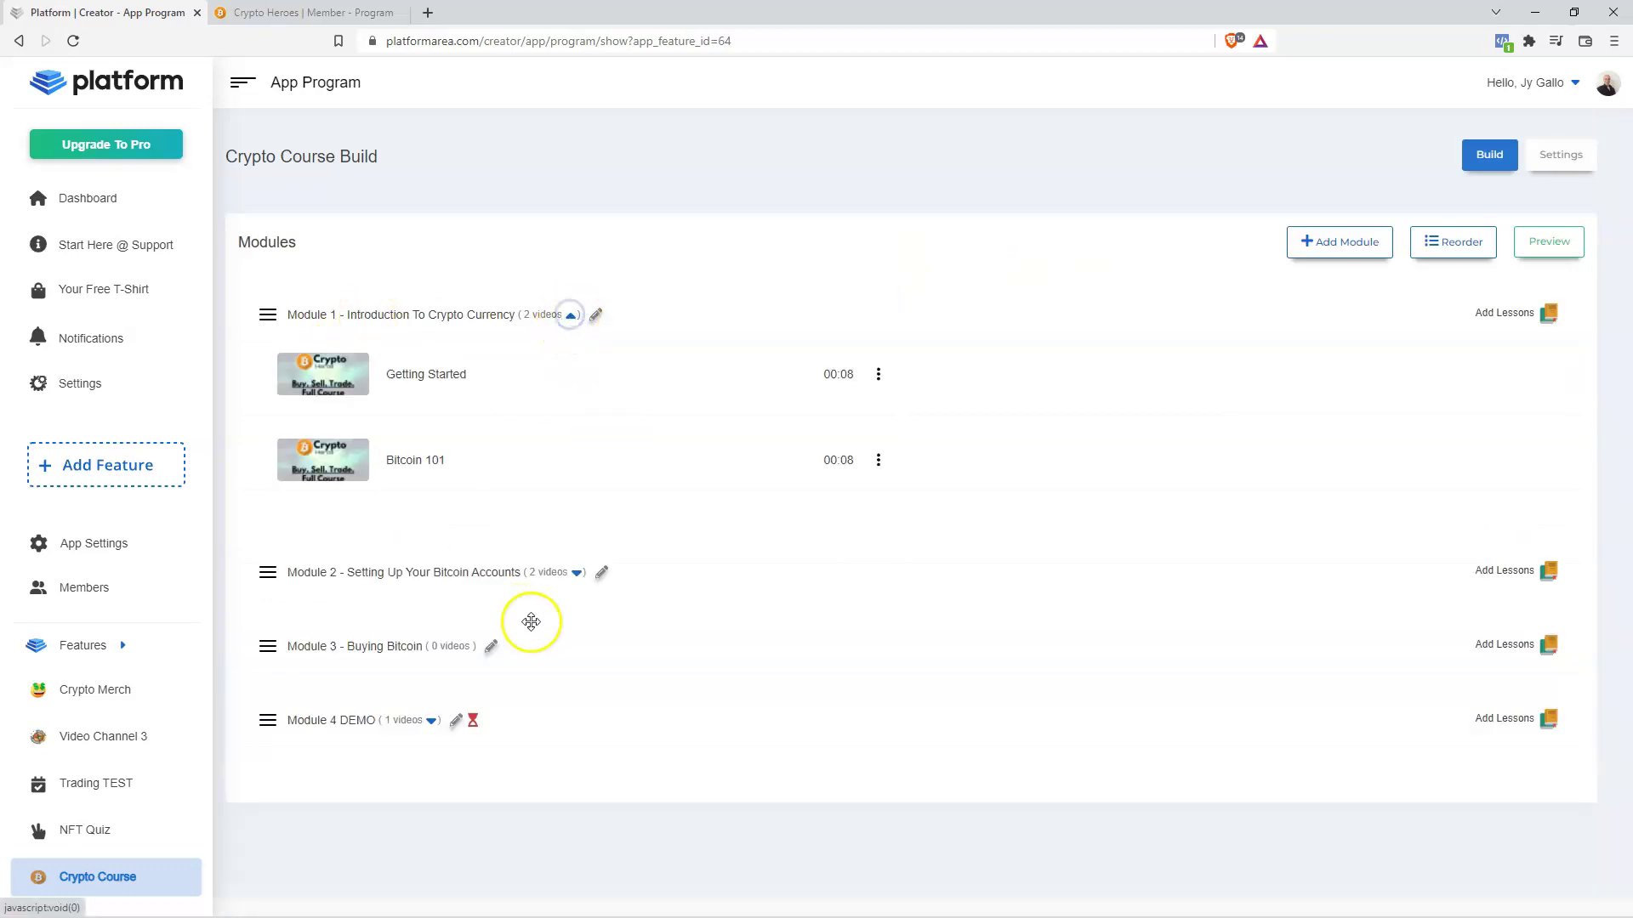
{"action": "left_click", "coordinate": [577, 575]}
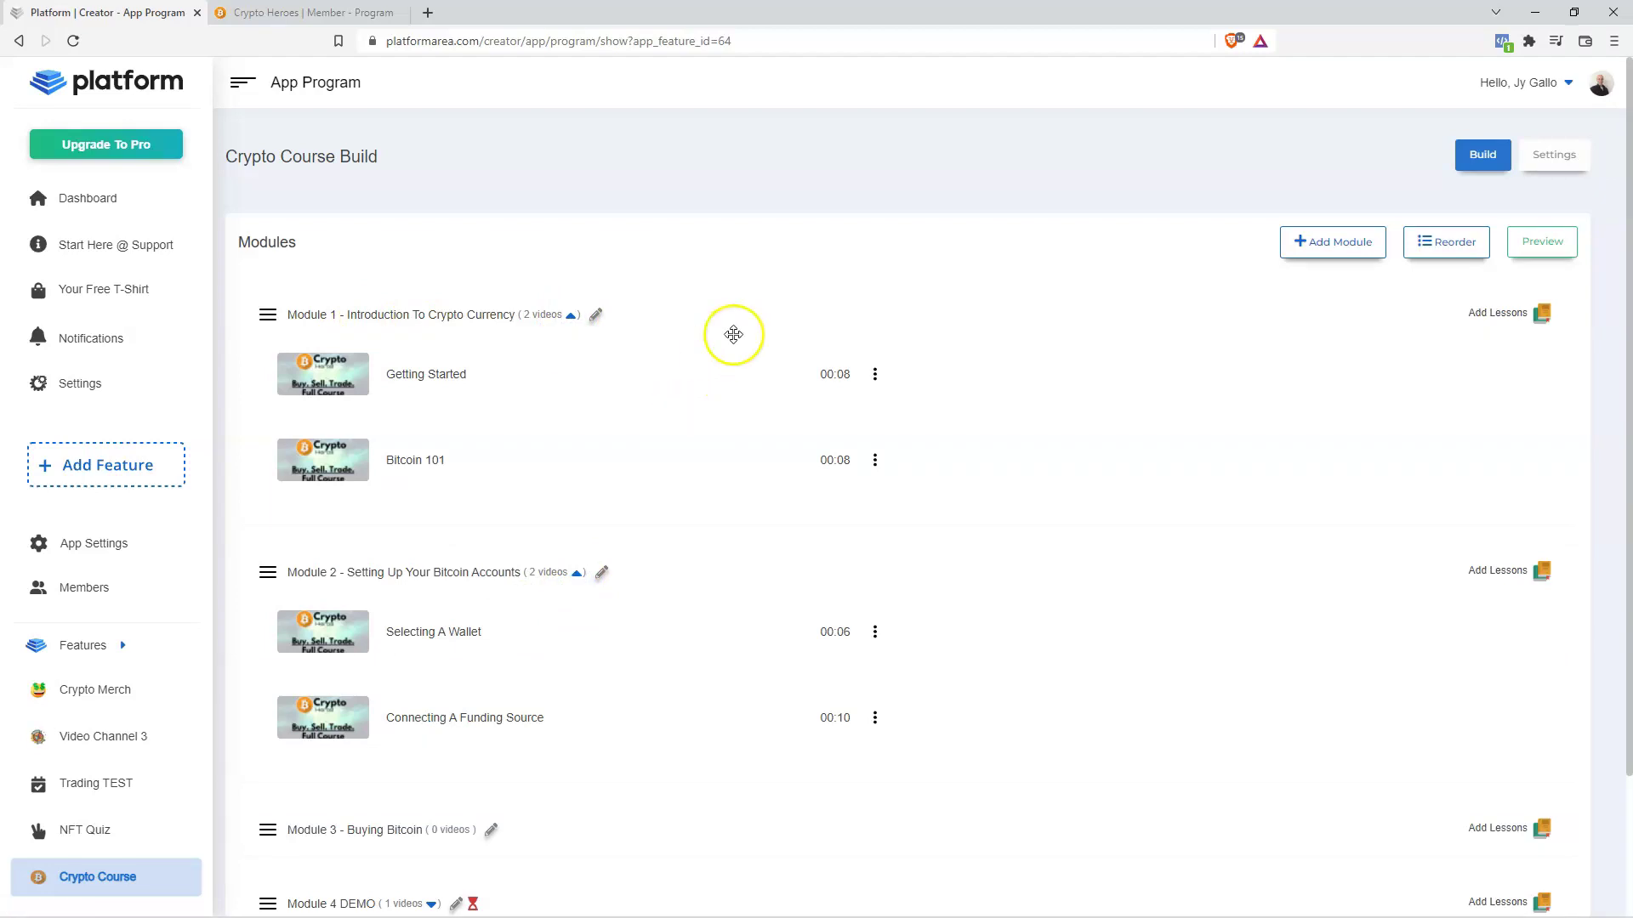
{"action": "scroll", "coordinate": [850, 425], "scroll_direction": "down", "scroll_amount": 1}
{"action": "scroll", "coordinate": [731, 527], "scroll_direction": "up", "scroll_amount": 1}
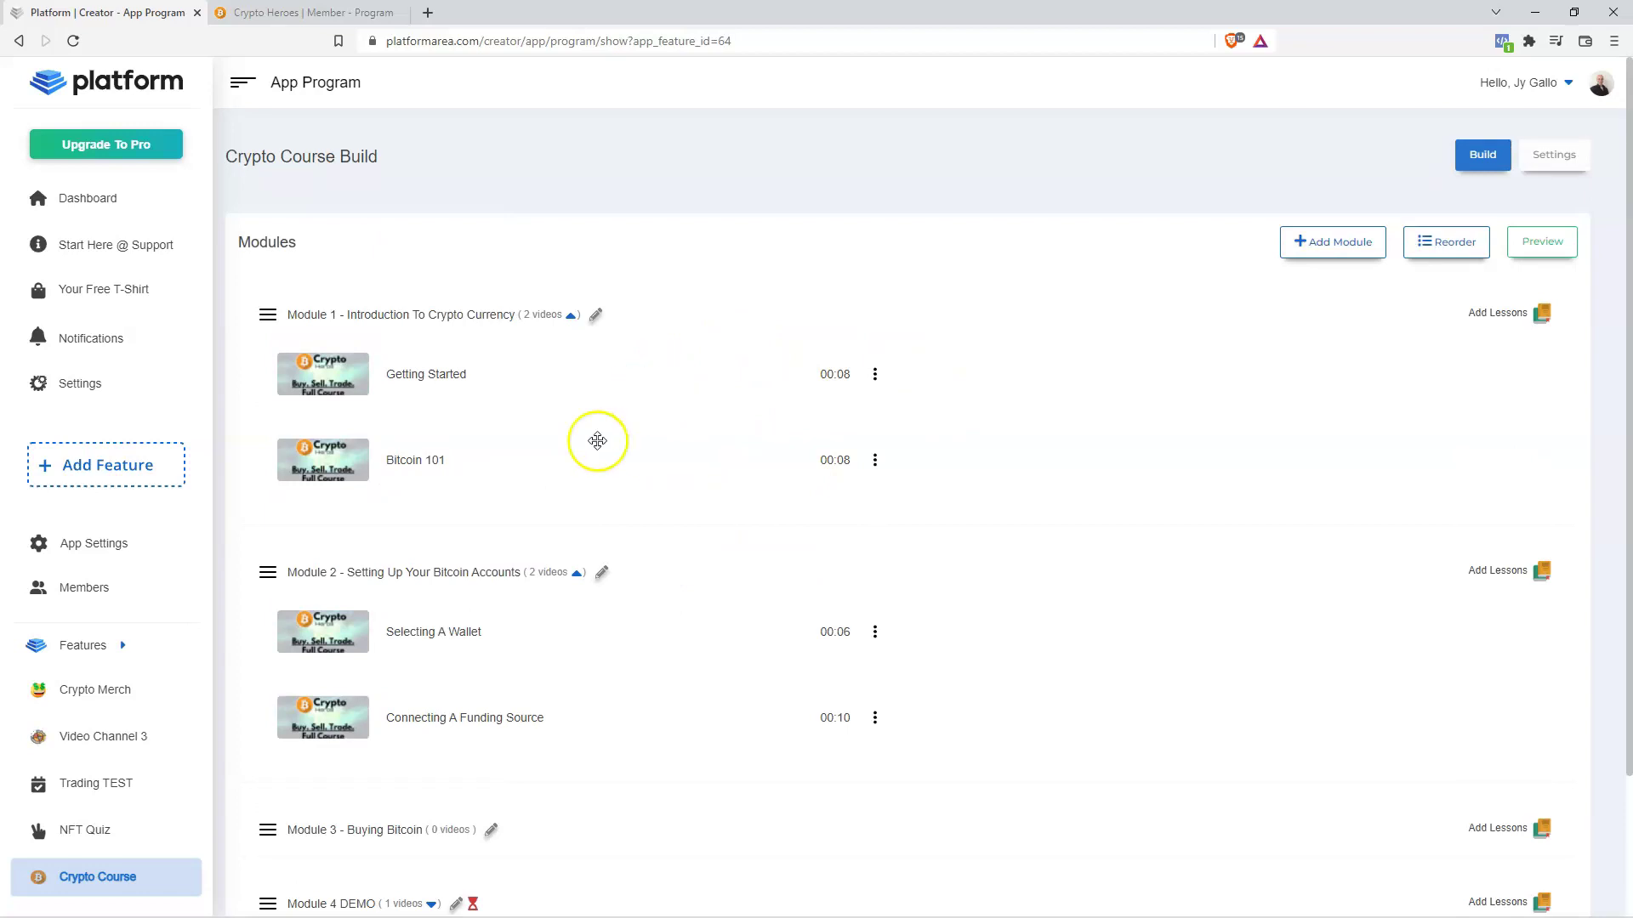
Try reordering the Module 1 lessons by moving Bitcoin 101 above Getting Started.
{"action": "left_click_drag", "start_coordinate": [387, 475], "coordinate": [393, 349]}
{"action": "left_click_drag", "start_coordinate": [410, 466], "coordinate": [415, 372]}
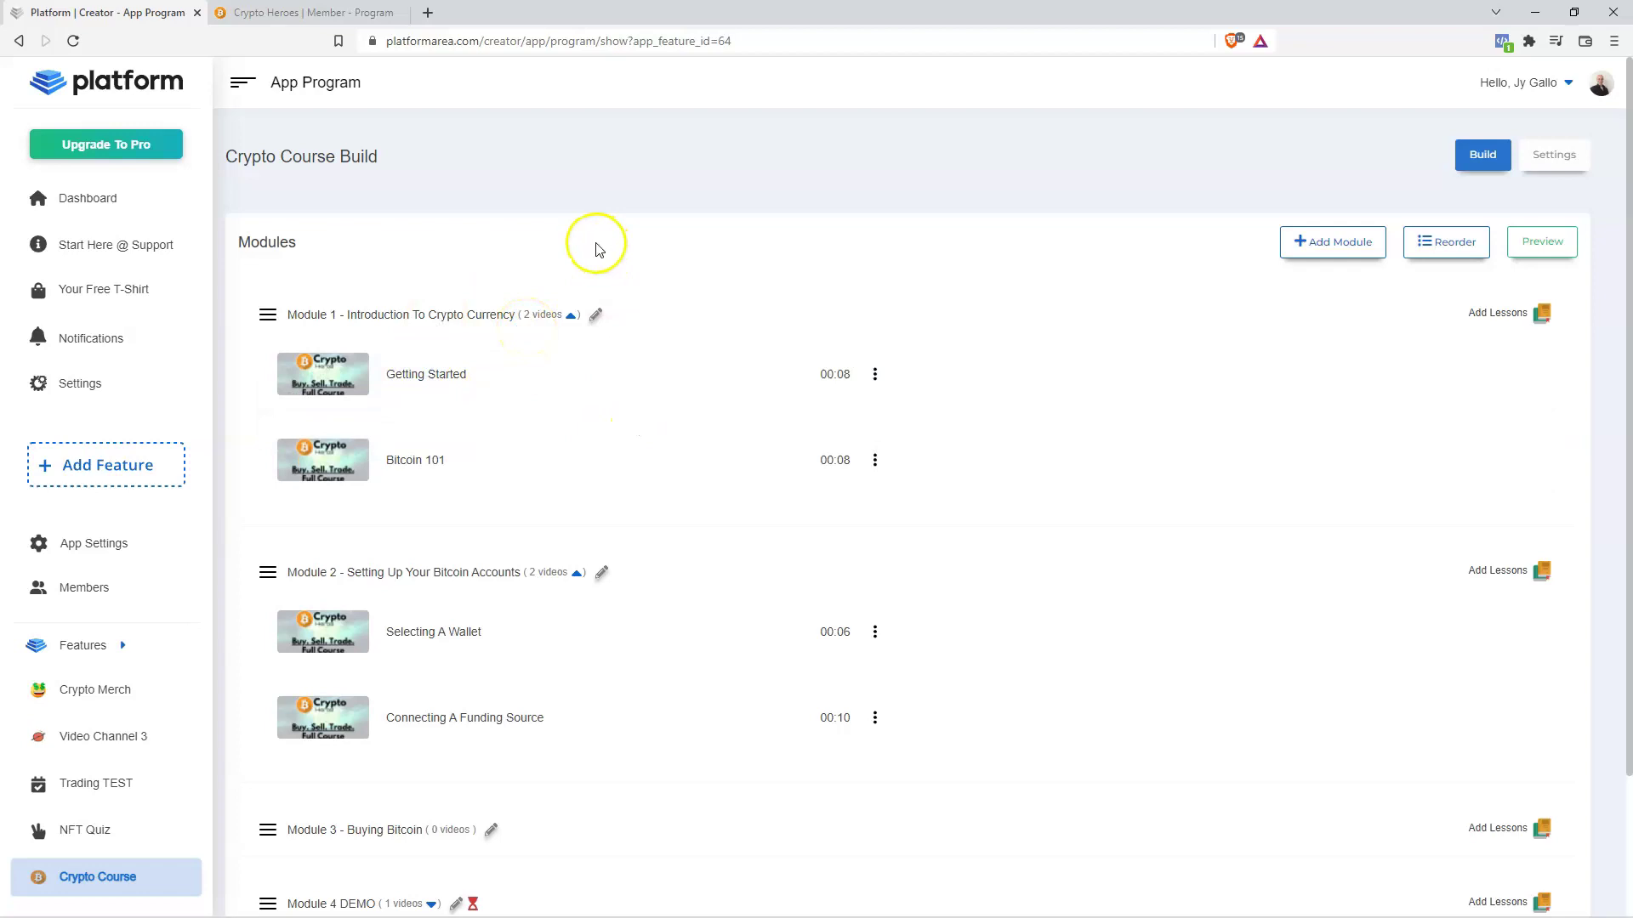
{"action": "left_click_drag", "start_coordinate": [598, 249], "coordinate": [1038, 279]}
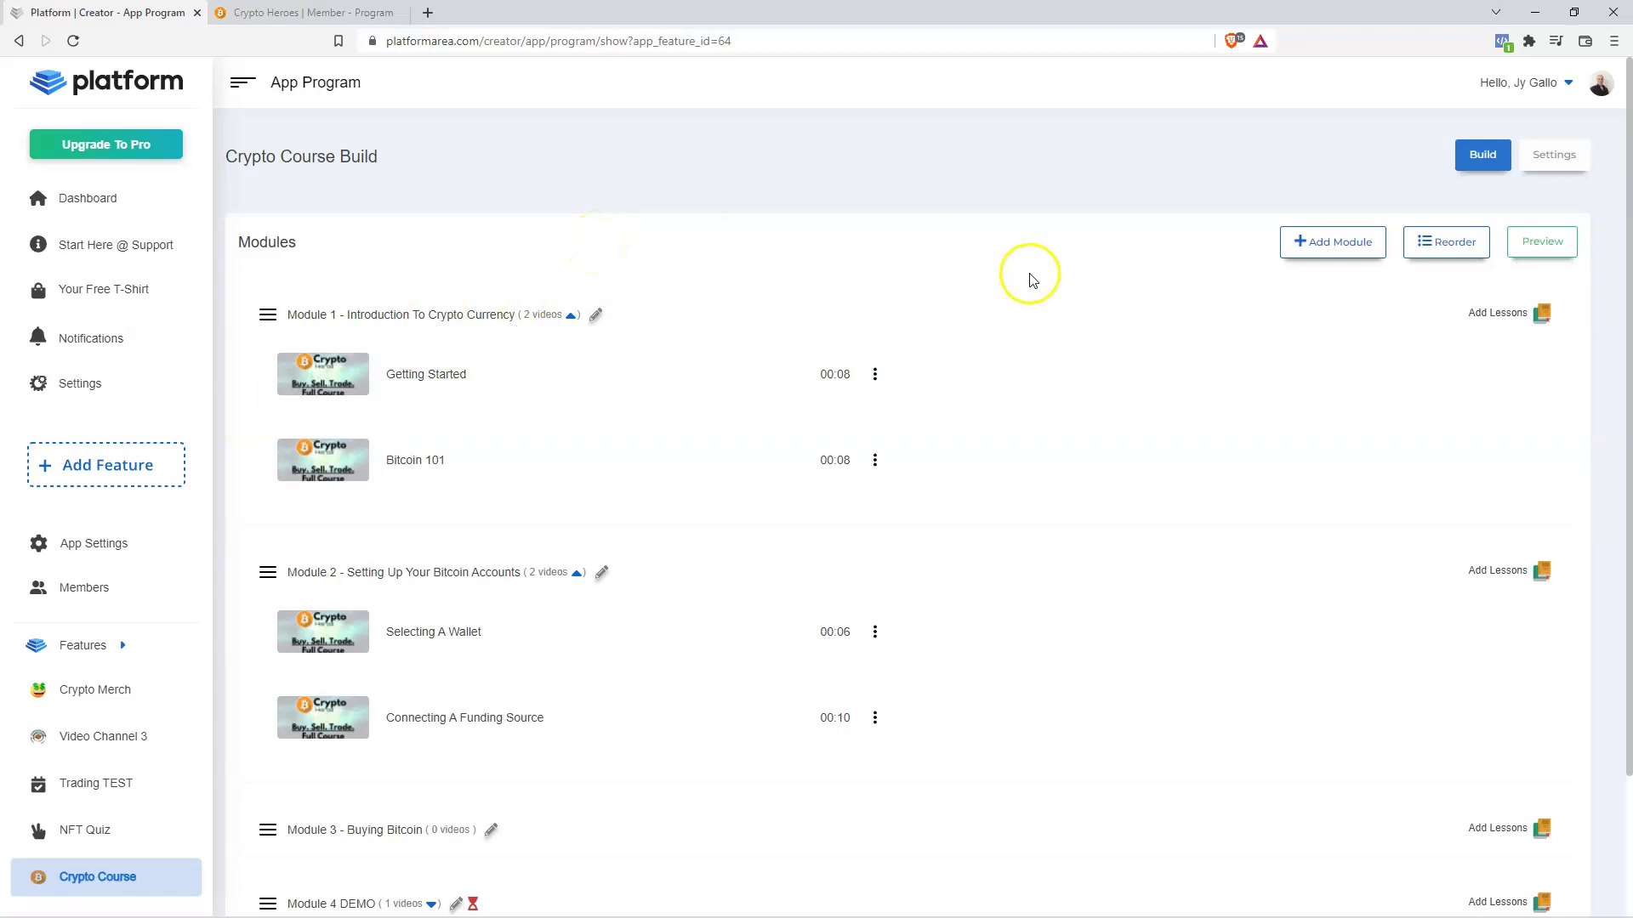
Preview the Crypto Course, look up a member's e-mail in the Members list, and close the extra Crypto Heroes home page.
{"action": "left_click", "coordinate": [1543, 243]}
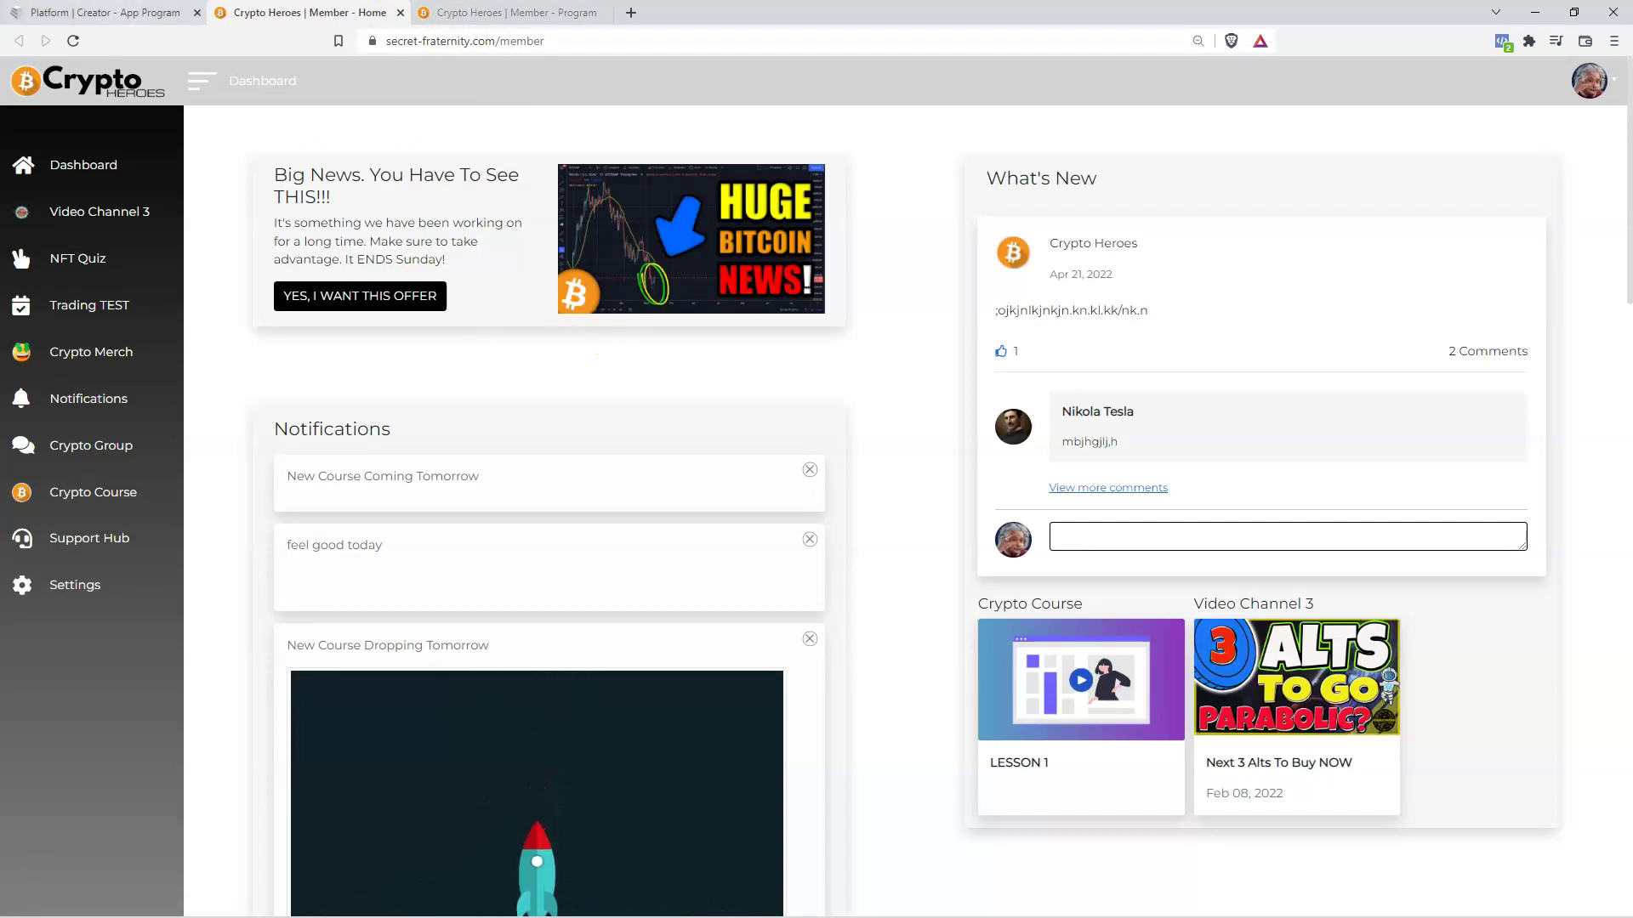
{"action": "left_click", "coordinate": [172, 12]}
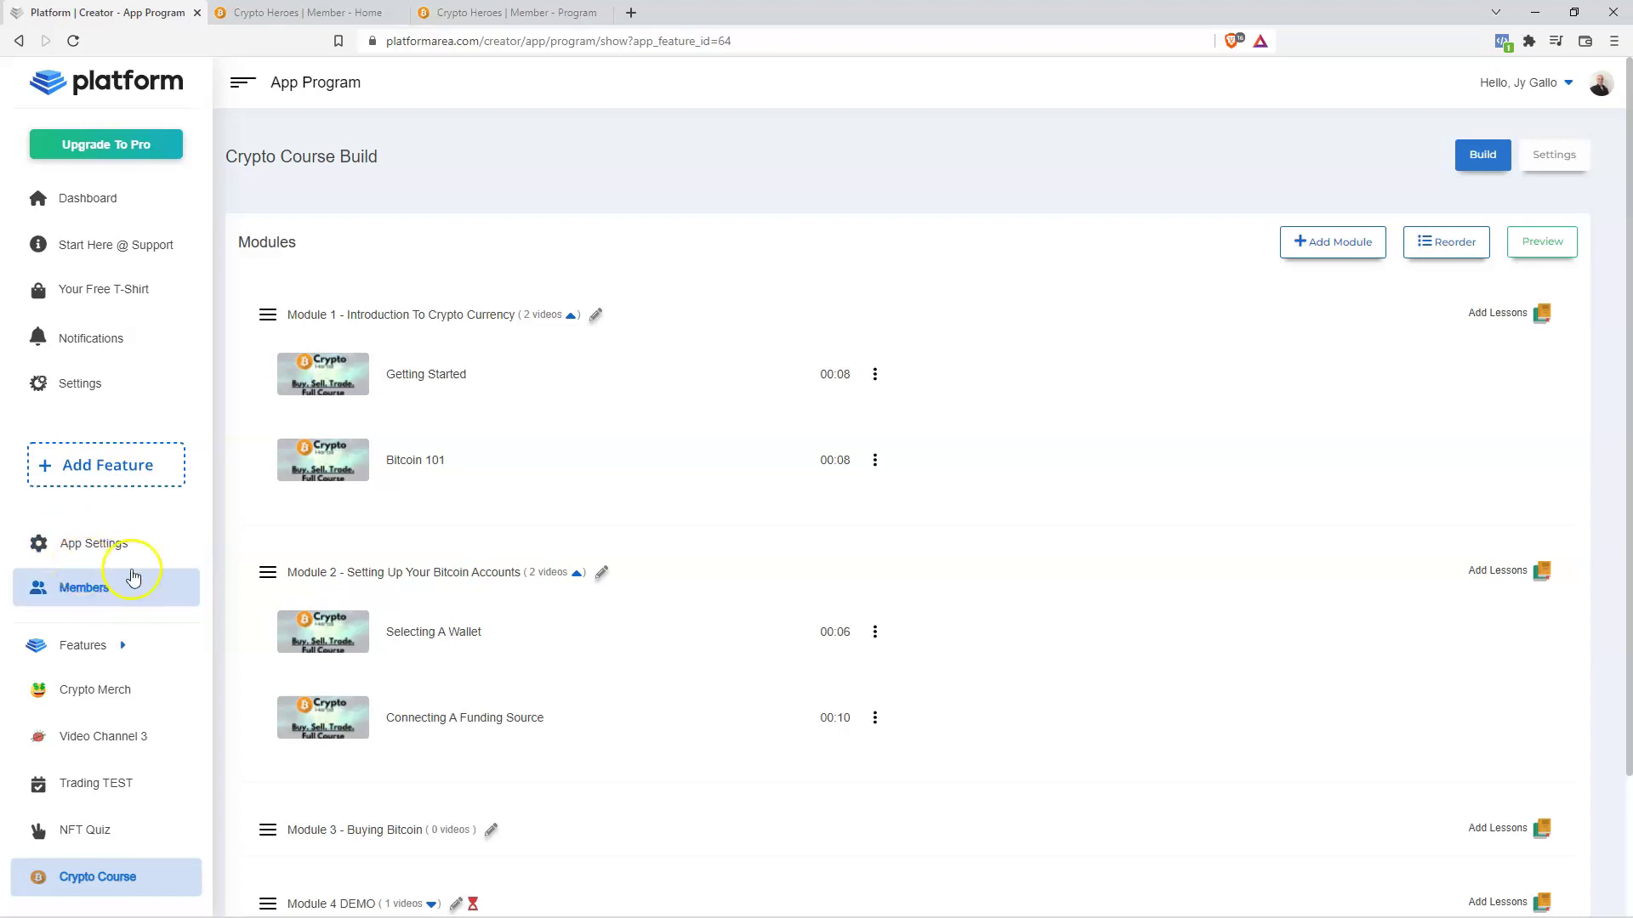
{"action": "left_click", "coordinate": [106, 593]}
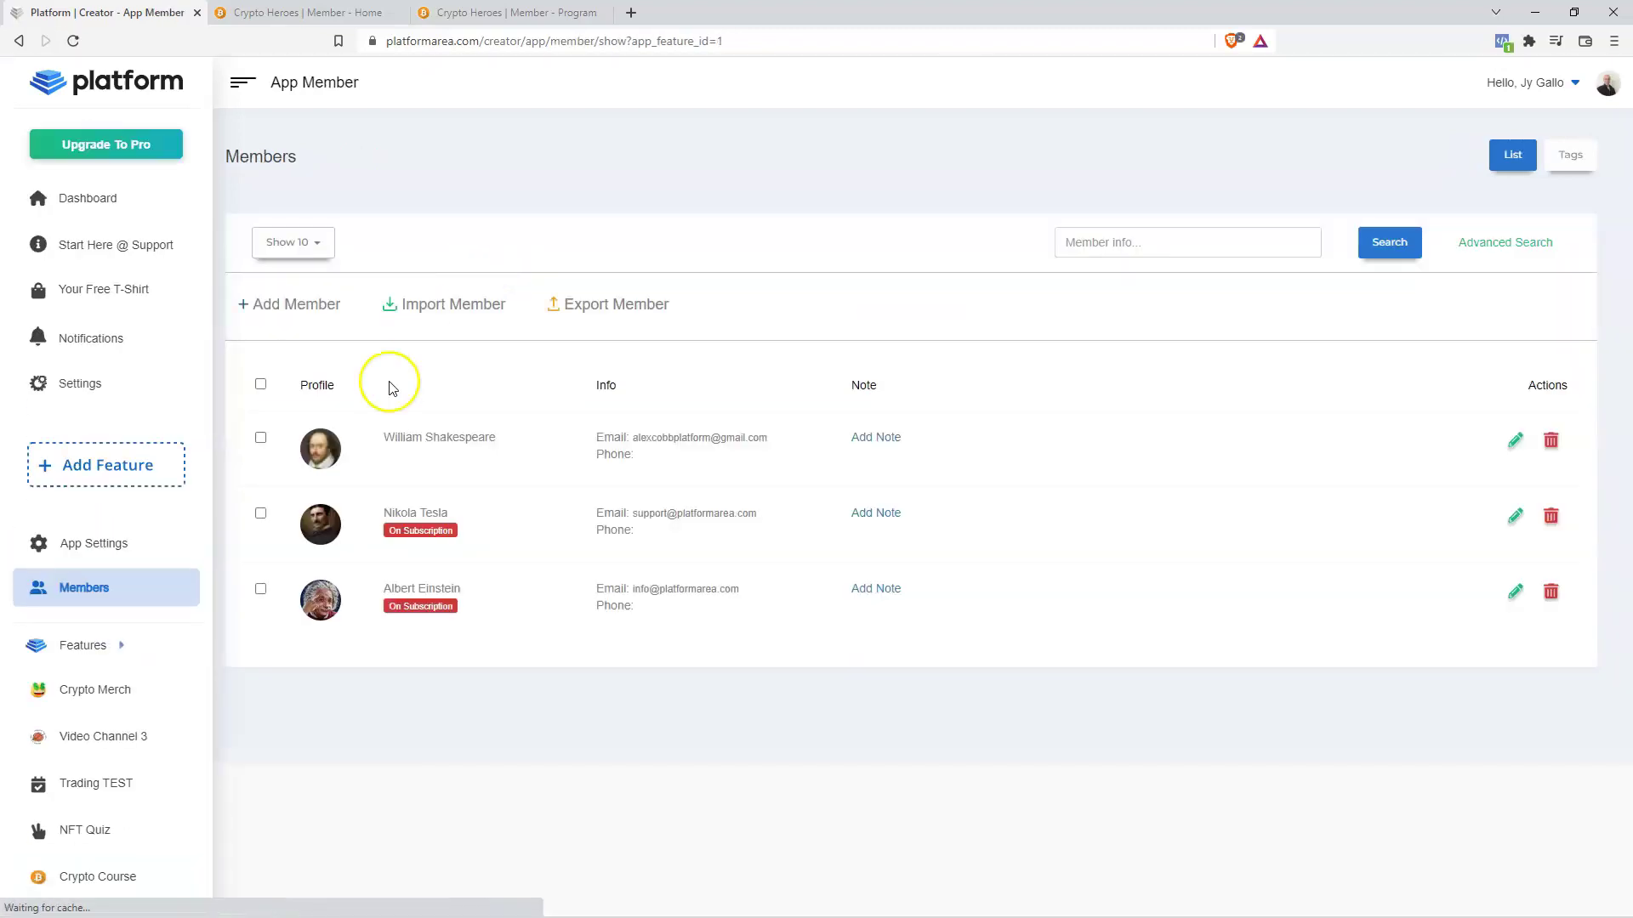
{"action": "left_click_drag", "start_coordinate": [756, 514], "coordinate": [632, 511]}
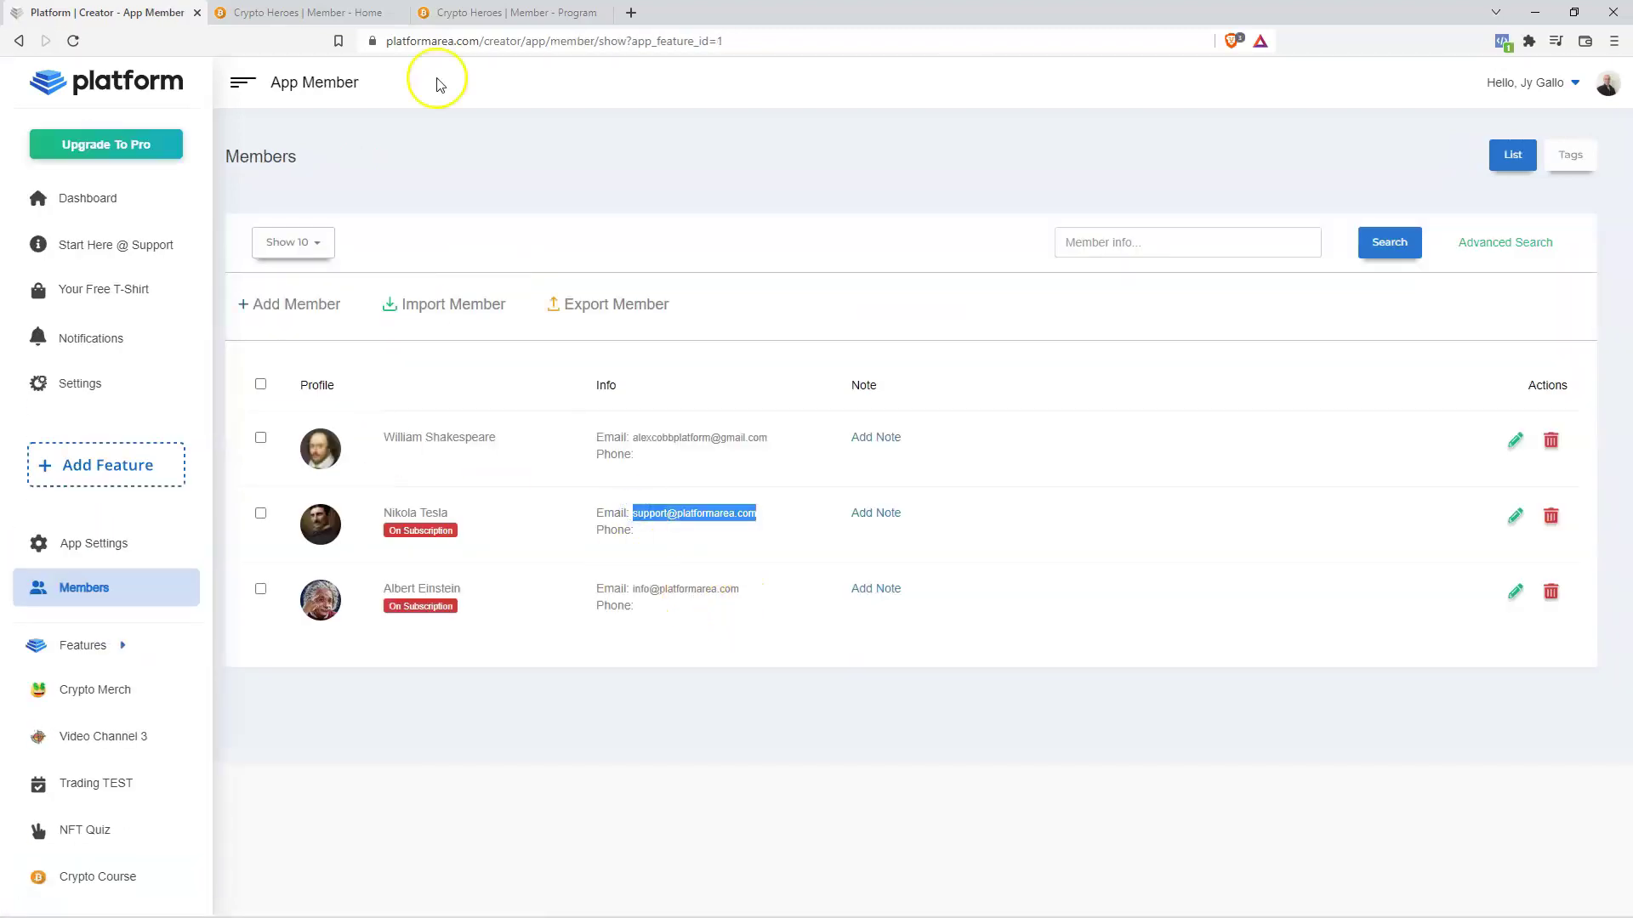
{"action": "left_click", "coordinate": [344, 12]}
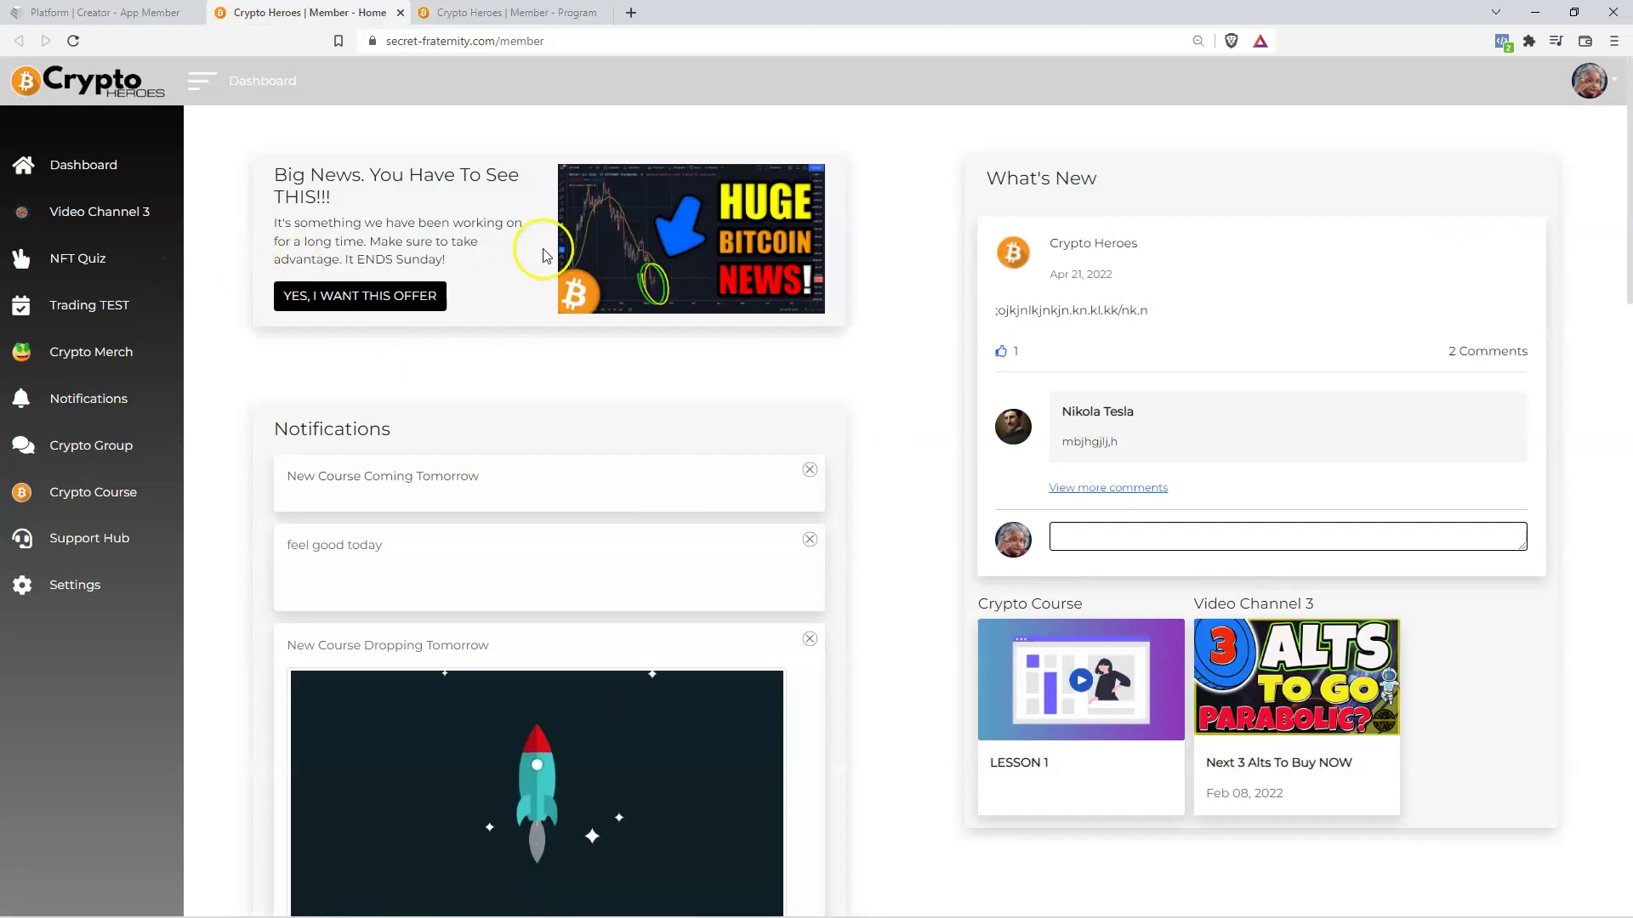
{"action": "left_click", "coordinate": [400, 12]}
{"action": "left_click", "coordinate": [356, 16]}
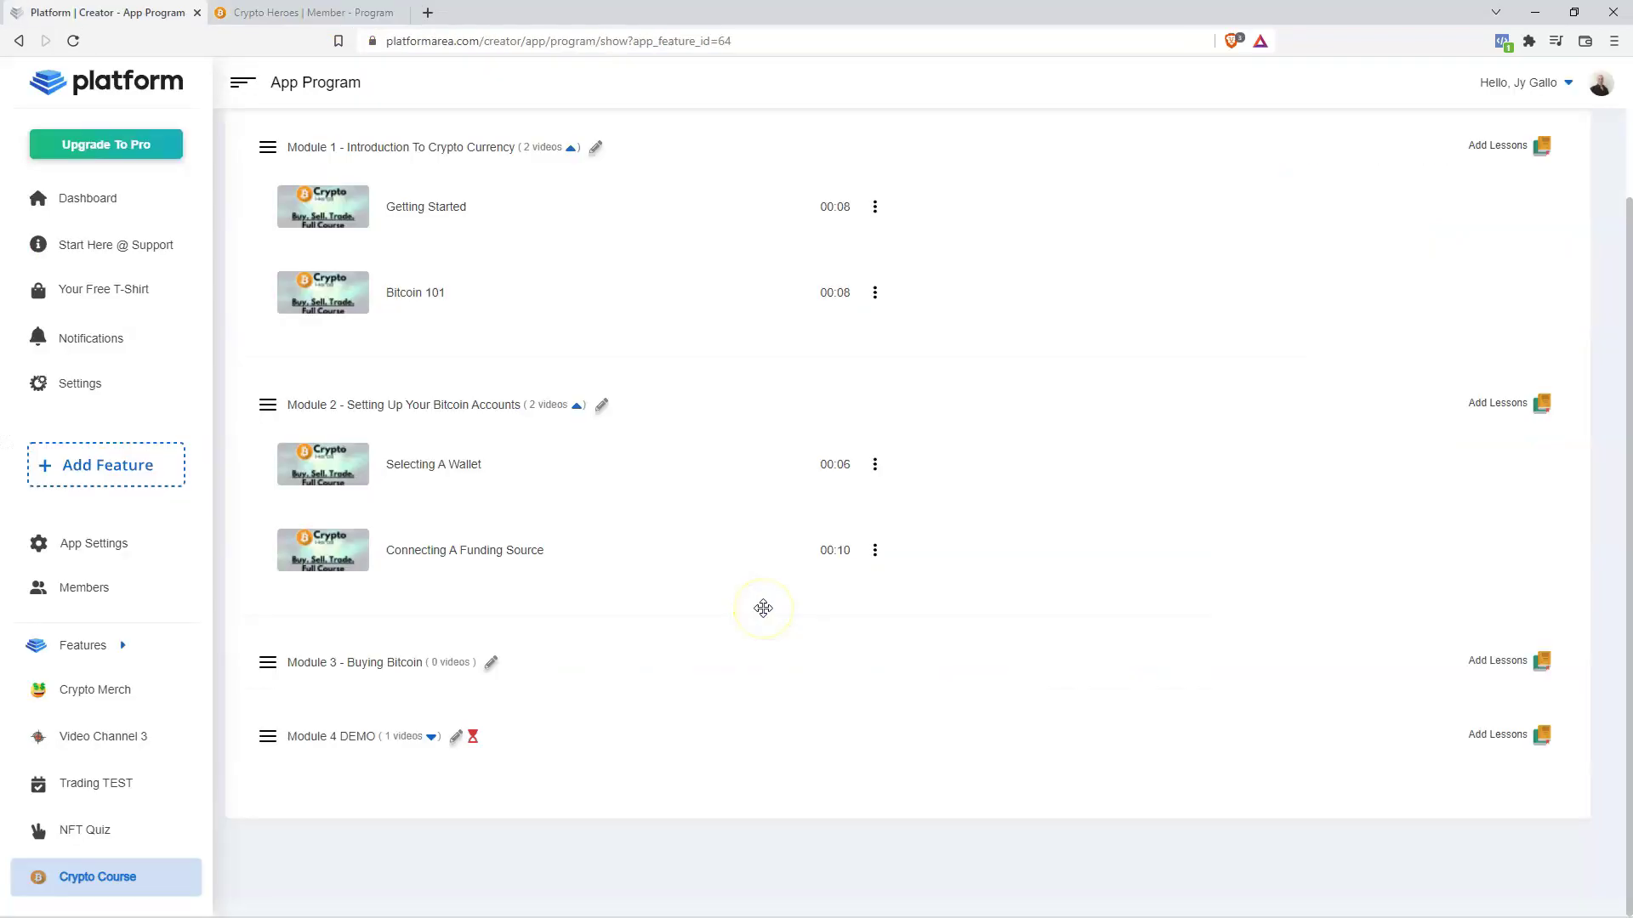
Open the Crypto Course settings and examine the feature, program layout, auto lock and intro video options.
{"action": "scroll", "coordinate": [763, 608], "scroll_direction": "up", "scroll_amount": 3}
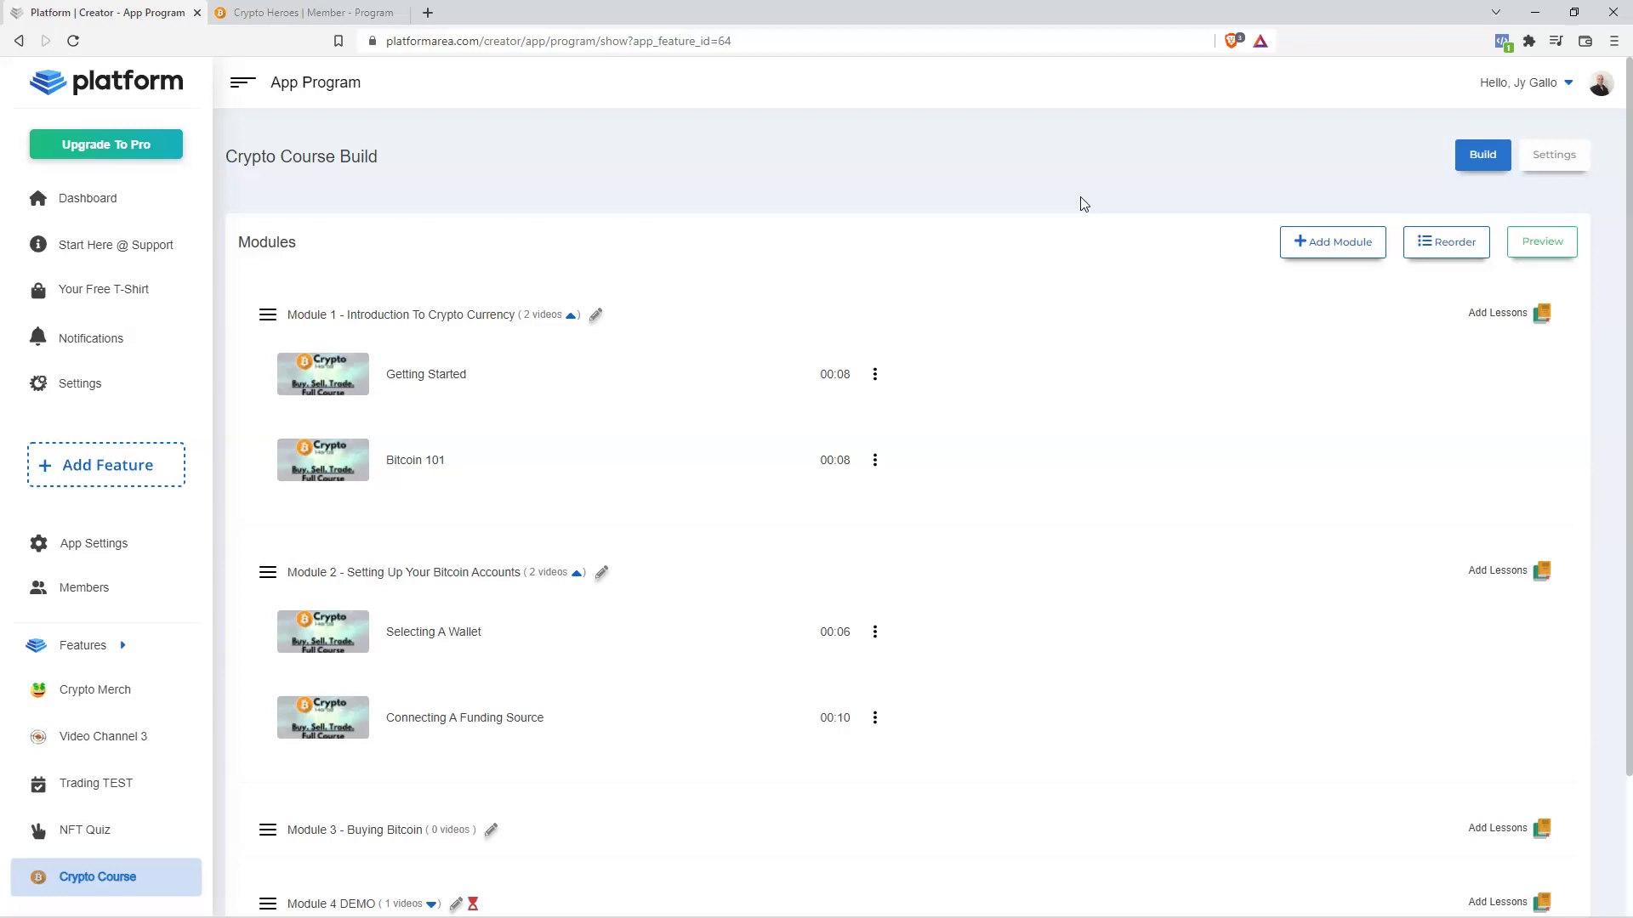
{"action": "left_click", "coordinate": [1554, 154]}
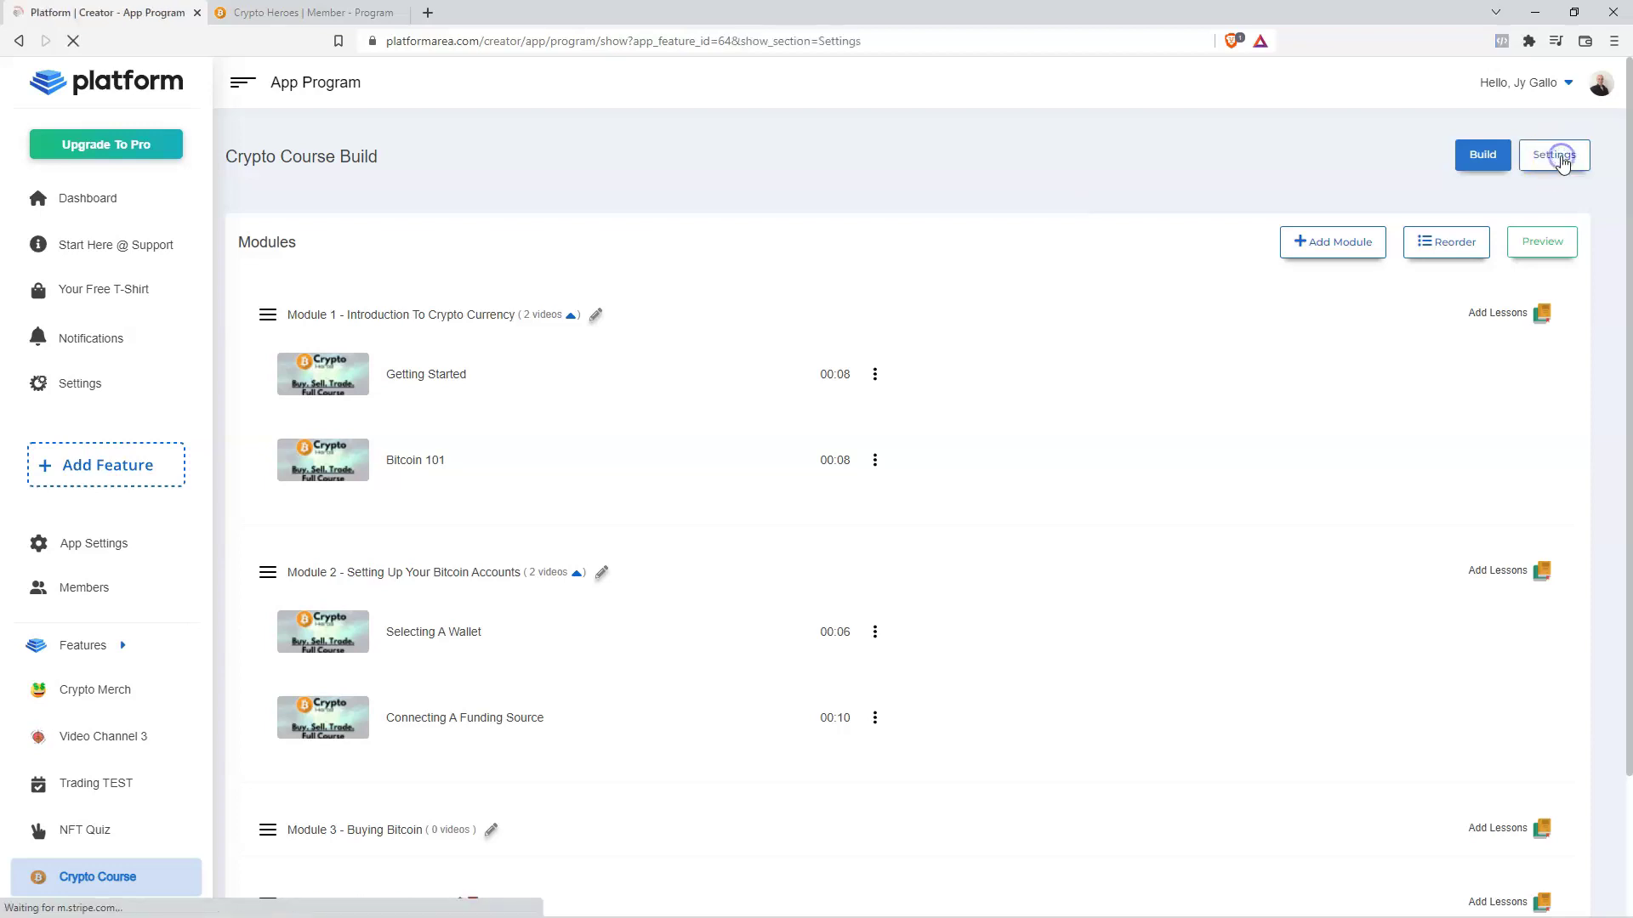
{"action": "scroll", "coordinate": [1019, 388], "scroll_direction": "down", "scroll_amount": 1}
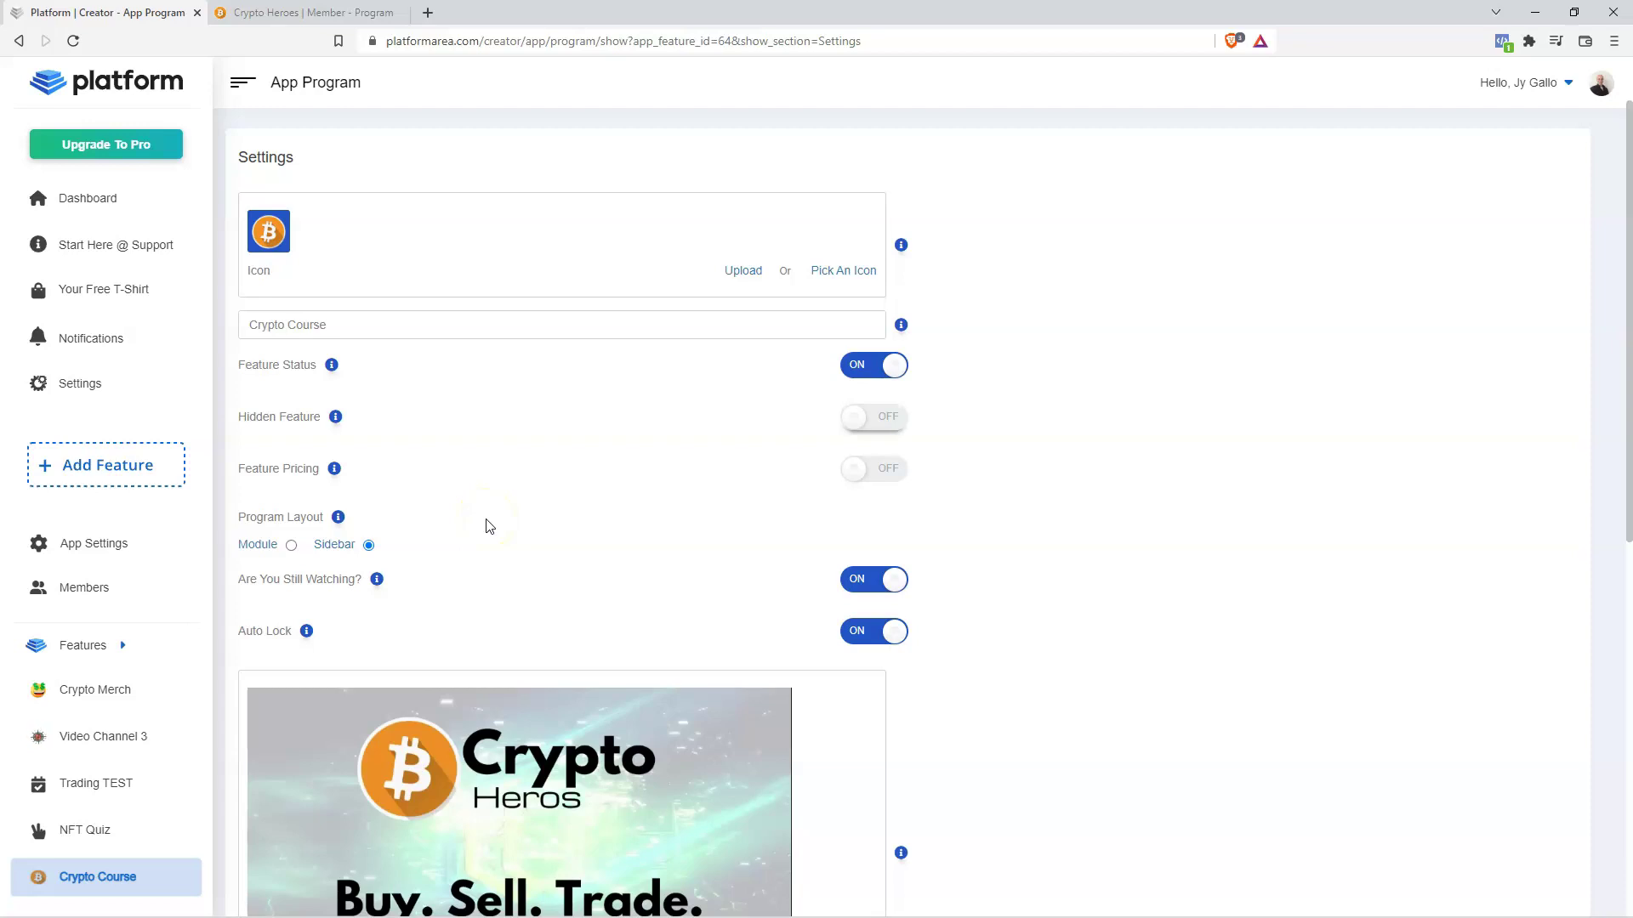
{"action": "left_click", "coordinate": [354, 551]}
{"action": "scroll", "coordinate": [382, 548], "scroll_direction": "down", "scroll_amount": 1}
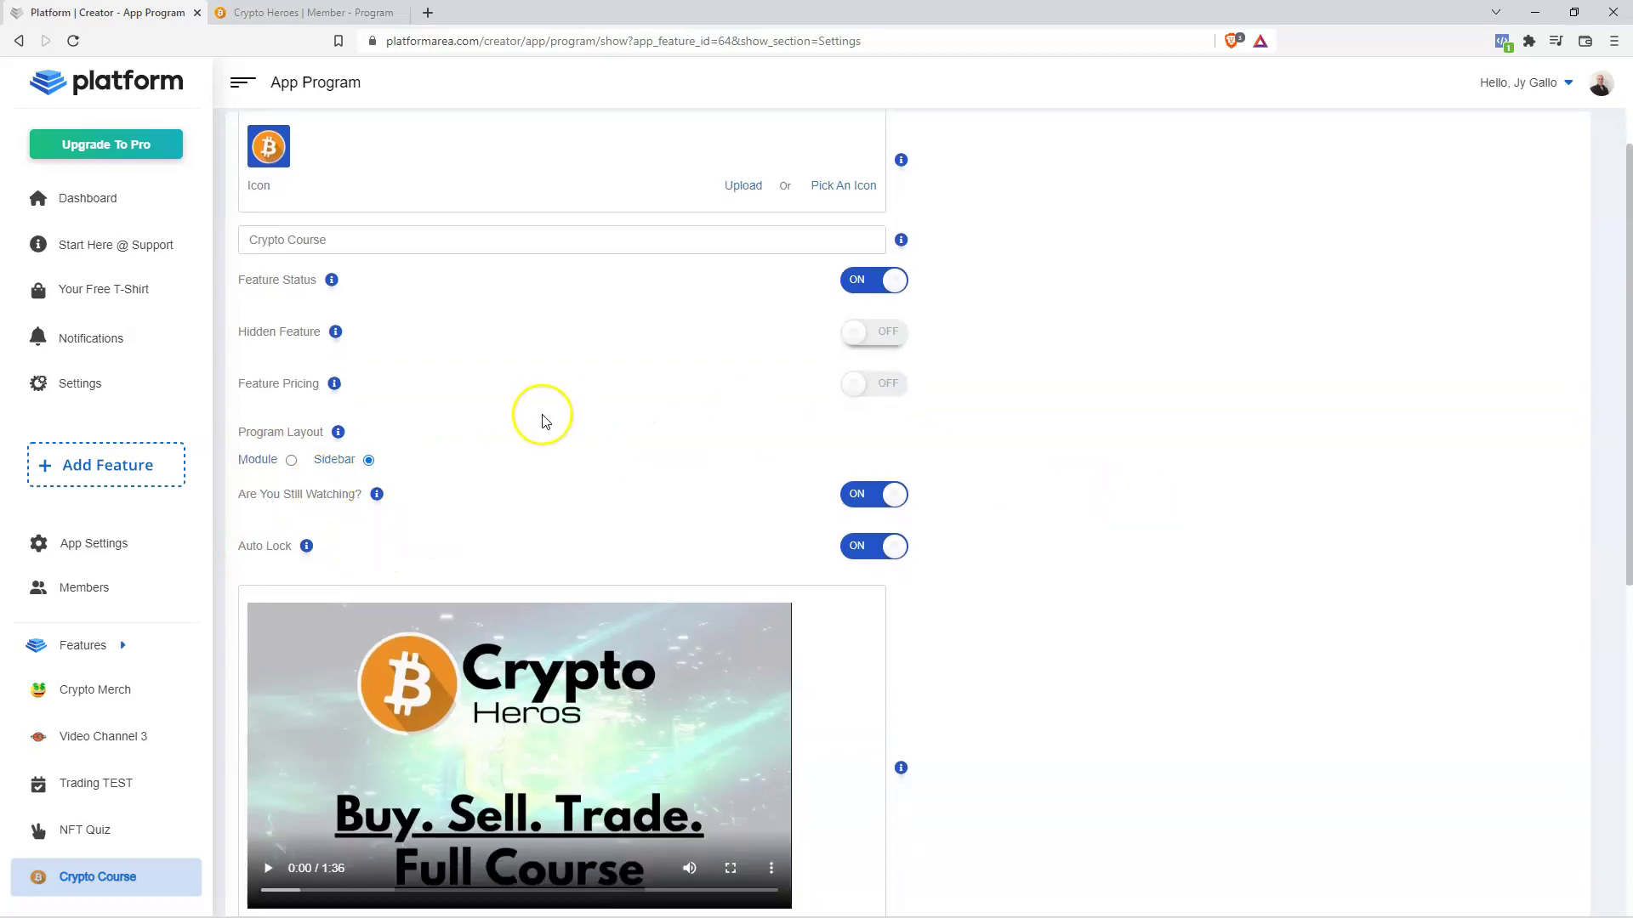
{"action": "scroll", "coordinate": [539, 416], "scroll_direction": "down", "scroll_amount": 2}
{"action": "scroll", "coordinate": [1206, 638], "scroll_direction": "up", "scroll_amount": 3}
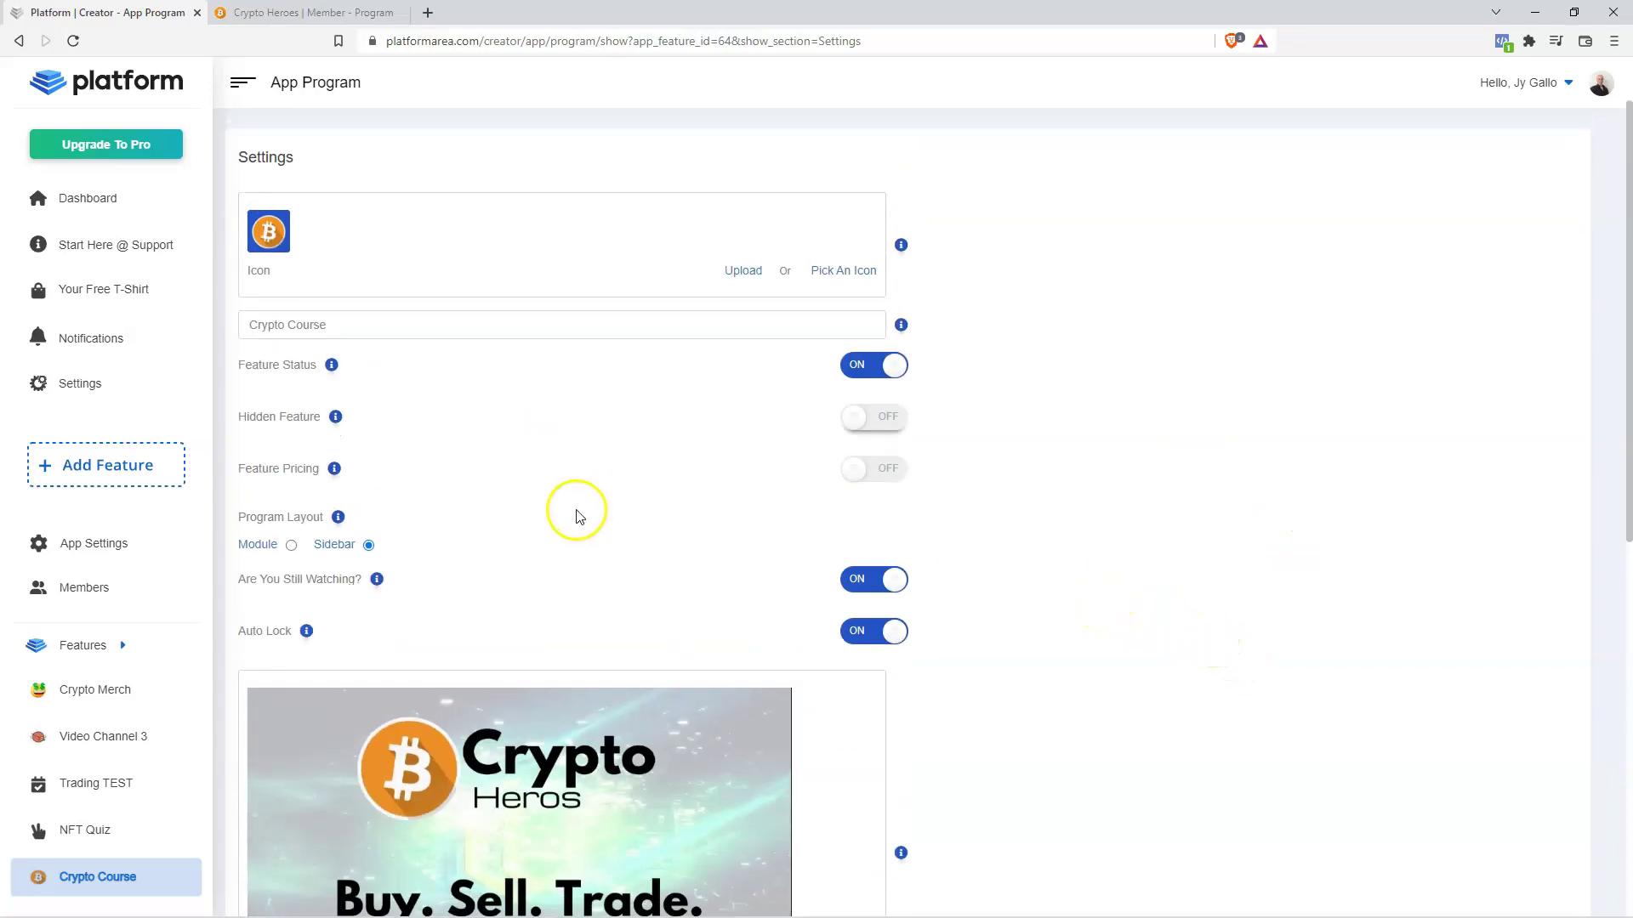
Check the sidebar layout on the Crypto Heroes member page, set the course's Program Layout to Module in Platform, and save.
{"action": "left_click", "coordinate": [348, 12]}
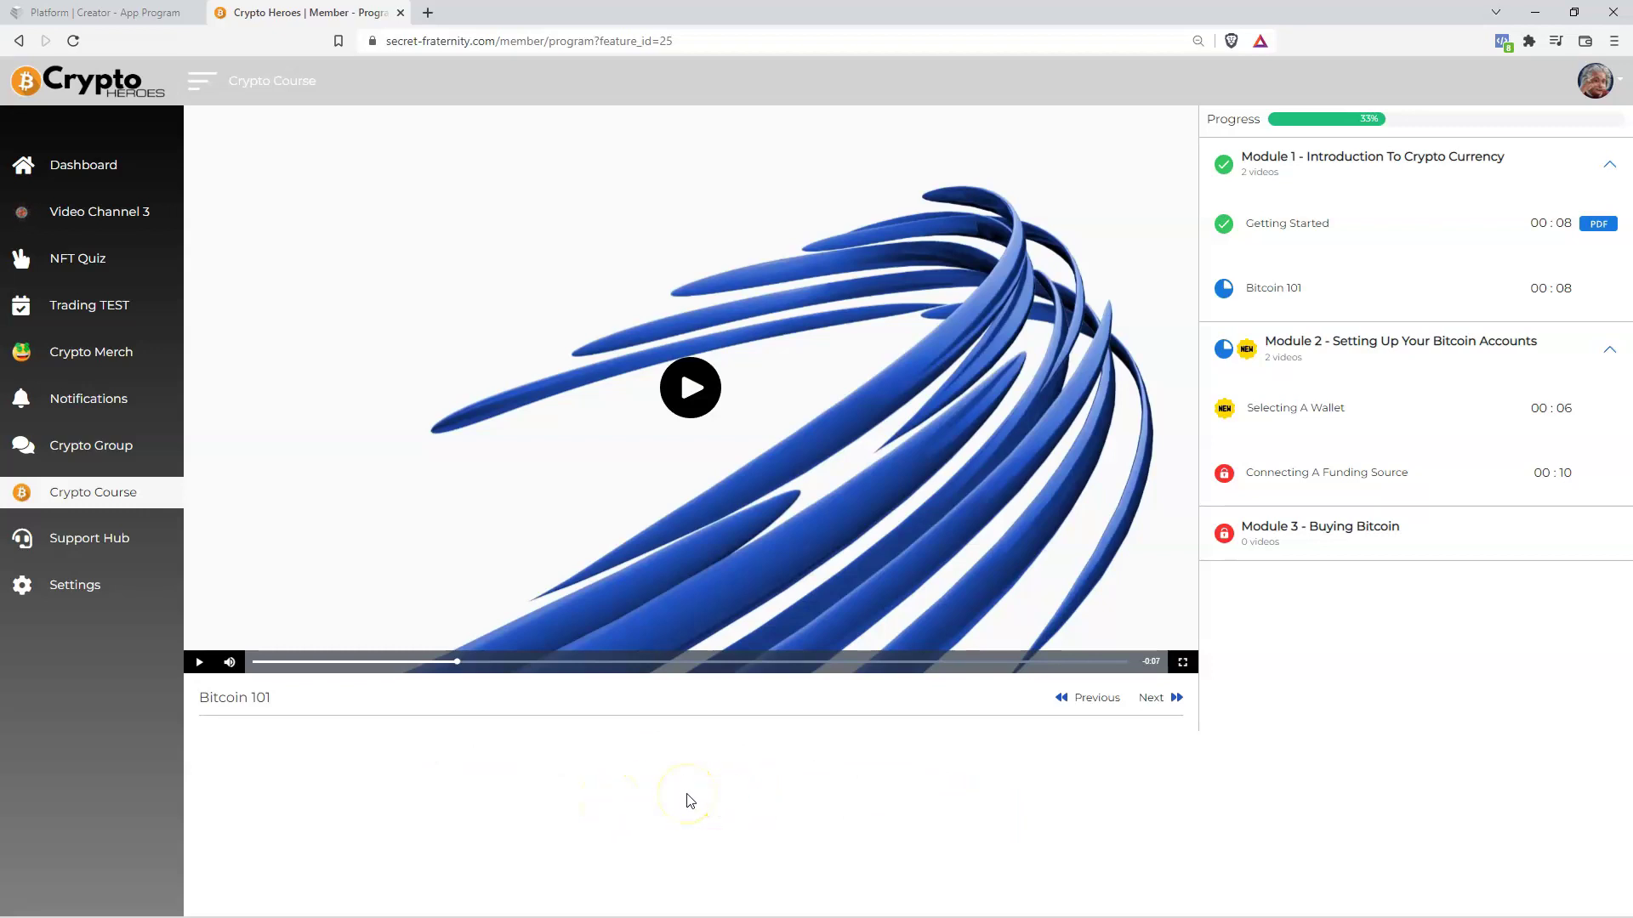
{"action": "key", "text": "ctrl+shift+Tab"}
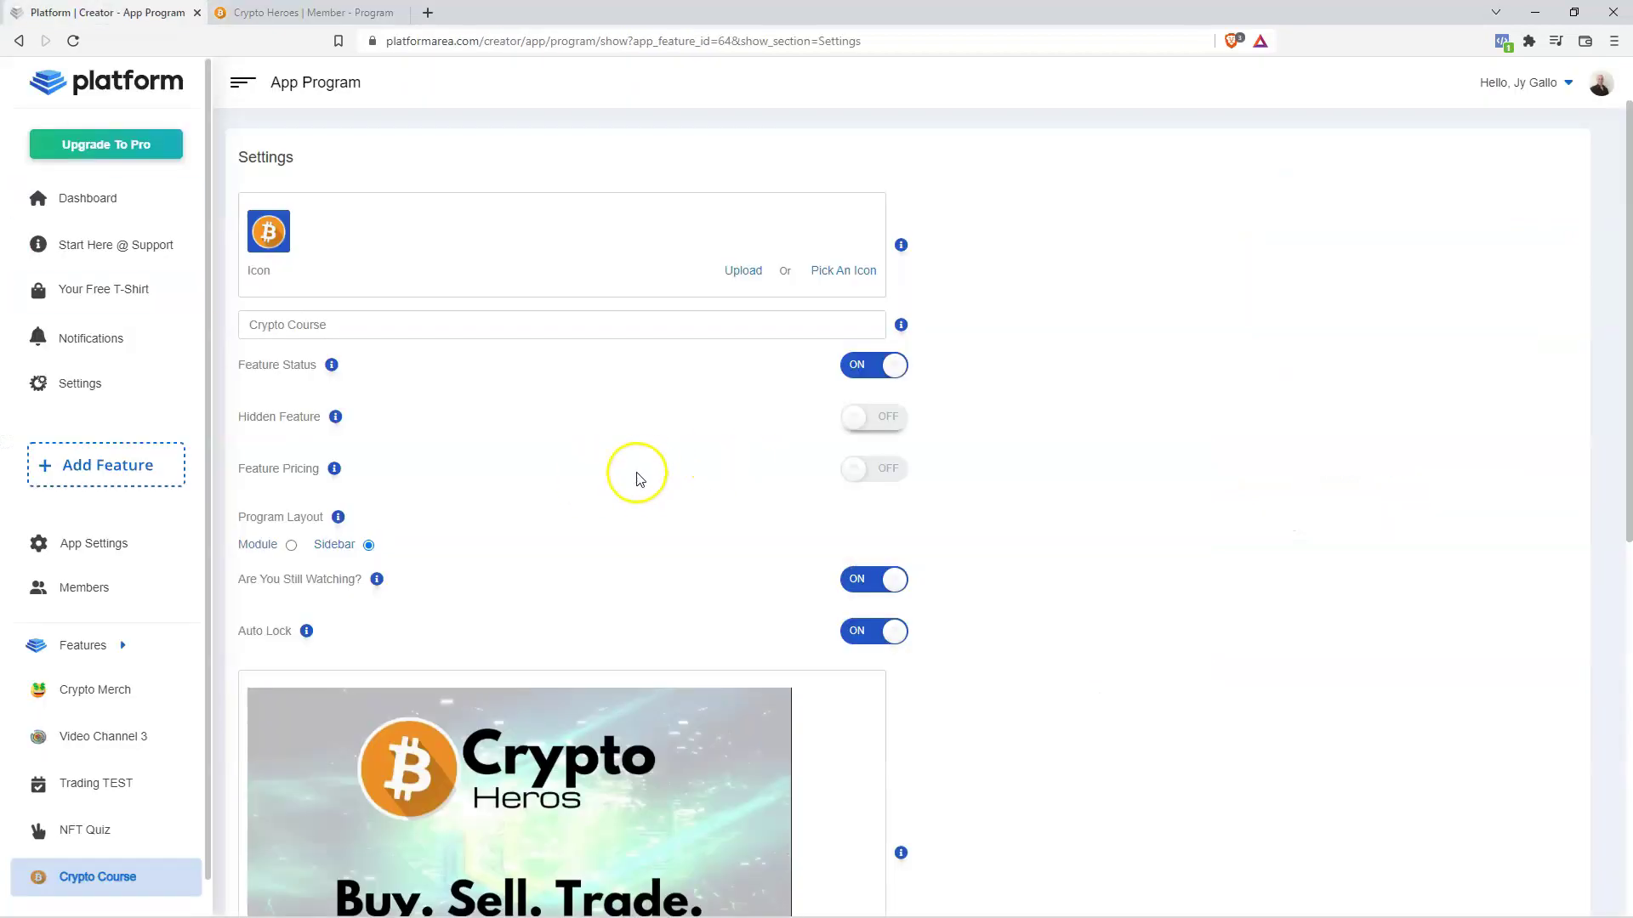
{"action": "left_click", "coordinate": [292, 546]}
{"action": "scroll", "coordinate": [1162, 576], "scroll_direction": "down", "scroll_amount": 4}
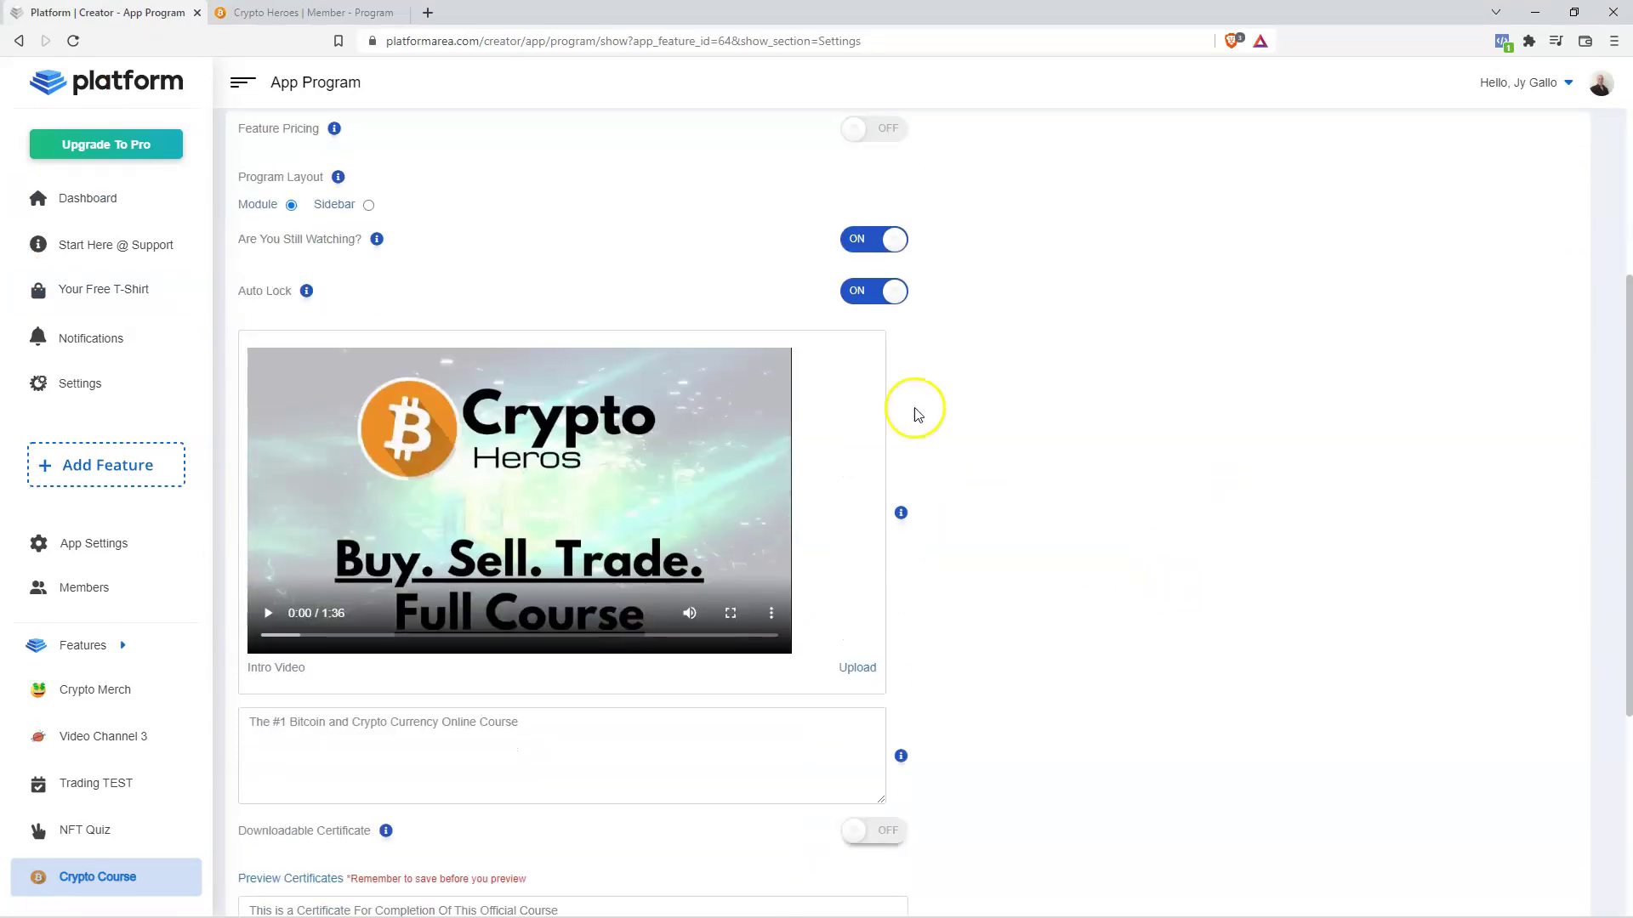
{"action": "scroll", "coordinate": [1144, 640], "scroll_direction": "down", "scroll_amount": 5}
{"action": "left_click", "coordinate": [884, 770]}
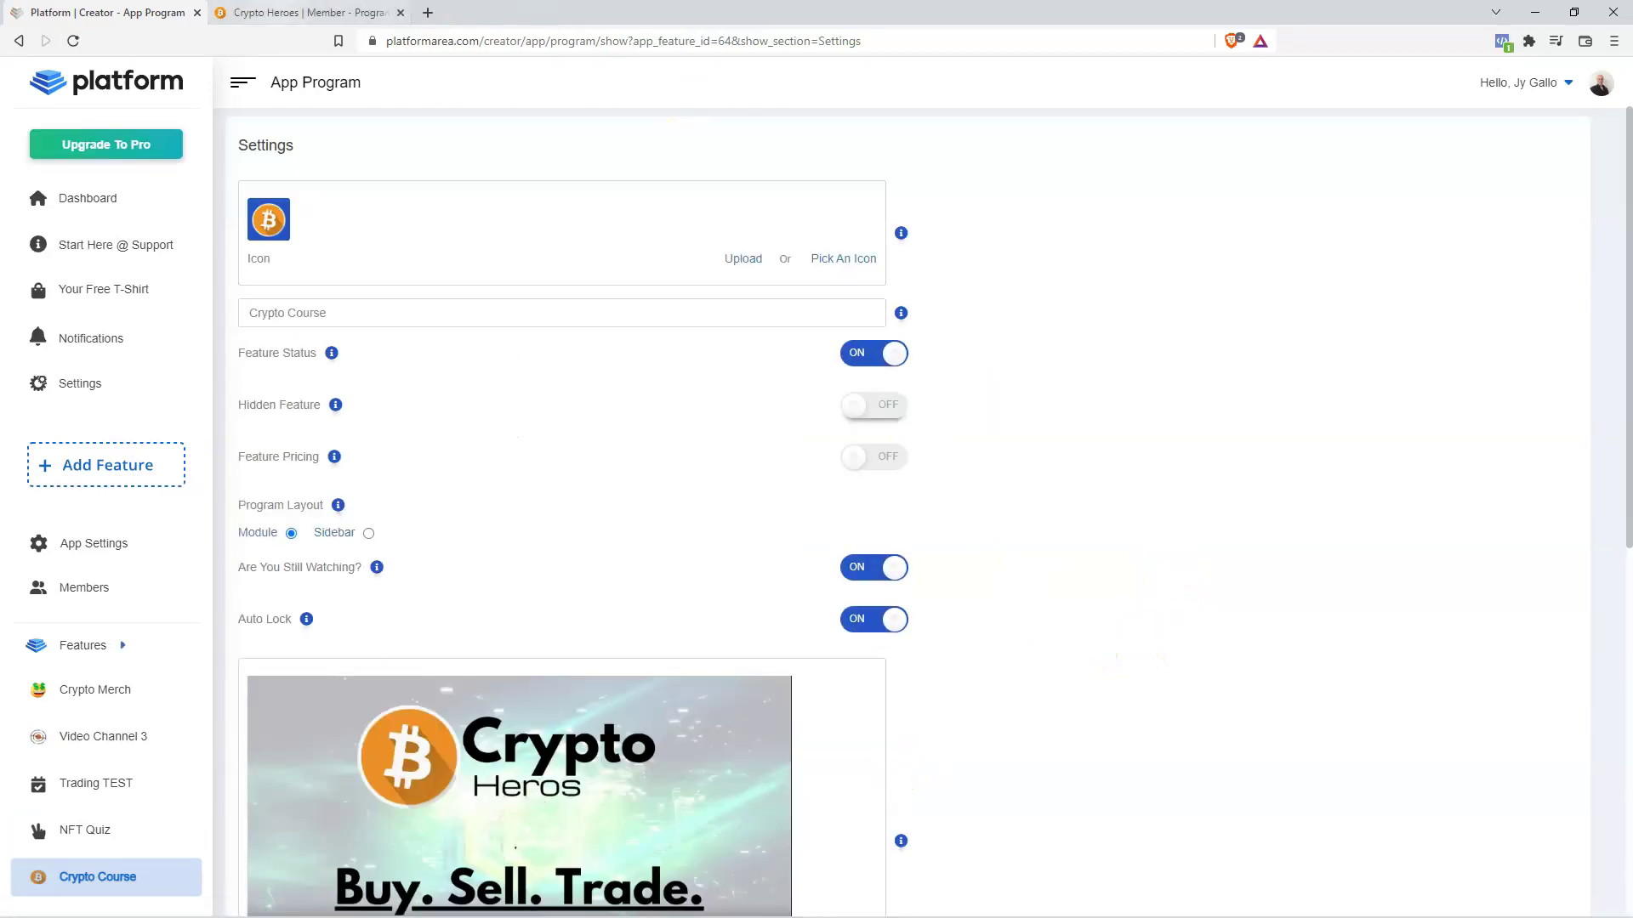
Switch to the Crypto Heroes member page and reload the Crypto Course to examine its Module layout.
{"action": "left_click", "coordinate": [306, 12]}
{"action": "left_click", "coordinate": [370, 154]}
{"action": "left_click", "coordinate": [73, 42]}
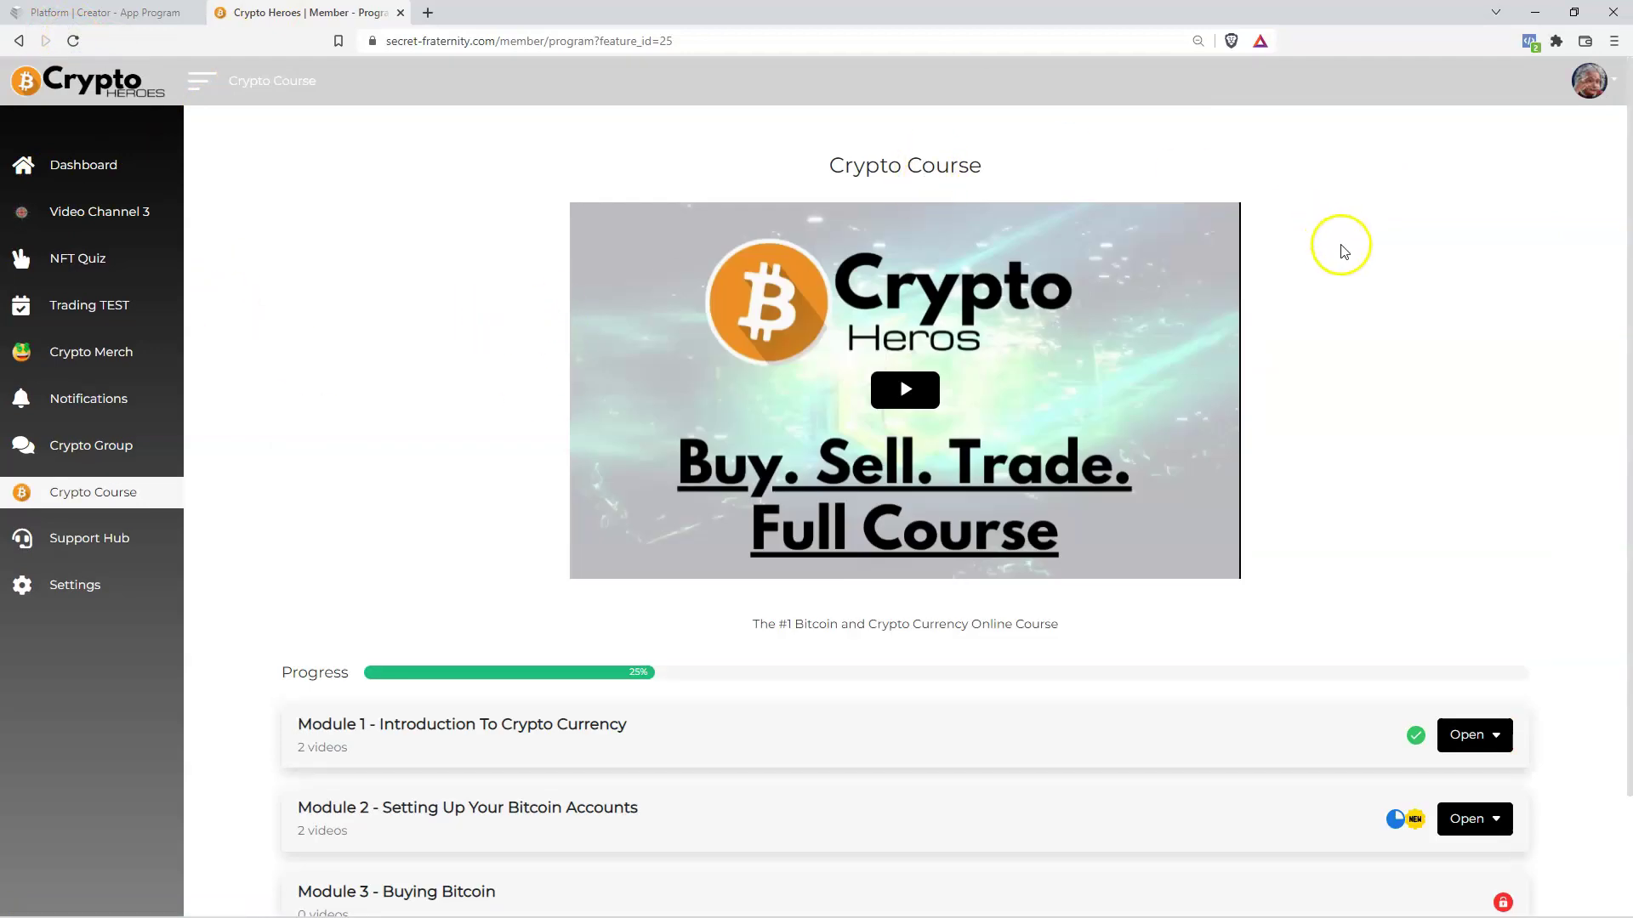
{"action": "scroll", "coordinate": [1422, 473], "scroll_direction": "down", "scroll_amount": 2}
{"action": "scroll", "coordinate": [1426, 479], "scroll_direction": "up", "scroll_amount": 2}
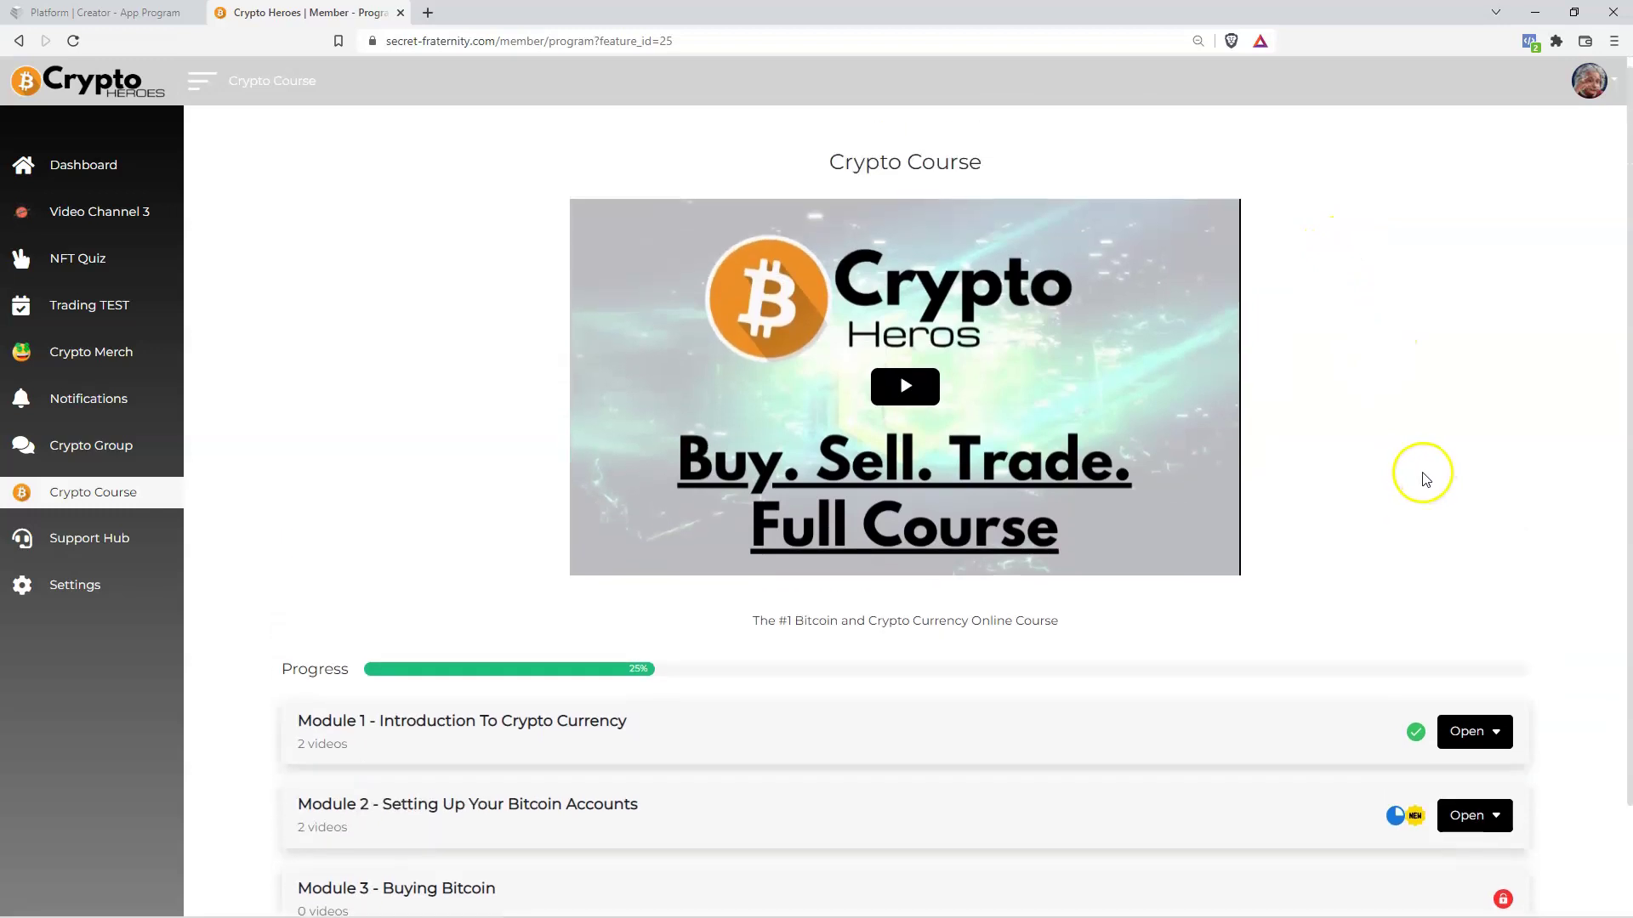
Highlight the course title on the member page, and play and pause the intro video.
{"action": "left_click_drag", "start_coordinate": [985, 166], "coordinate": [837, 164]}
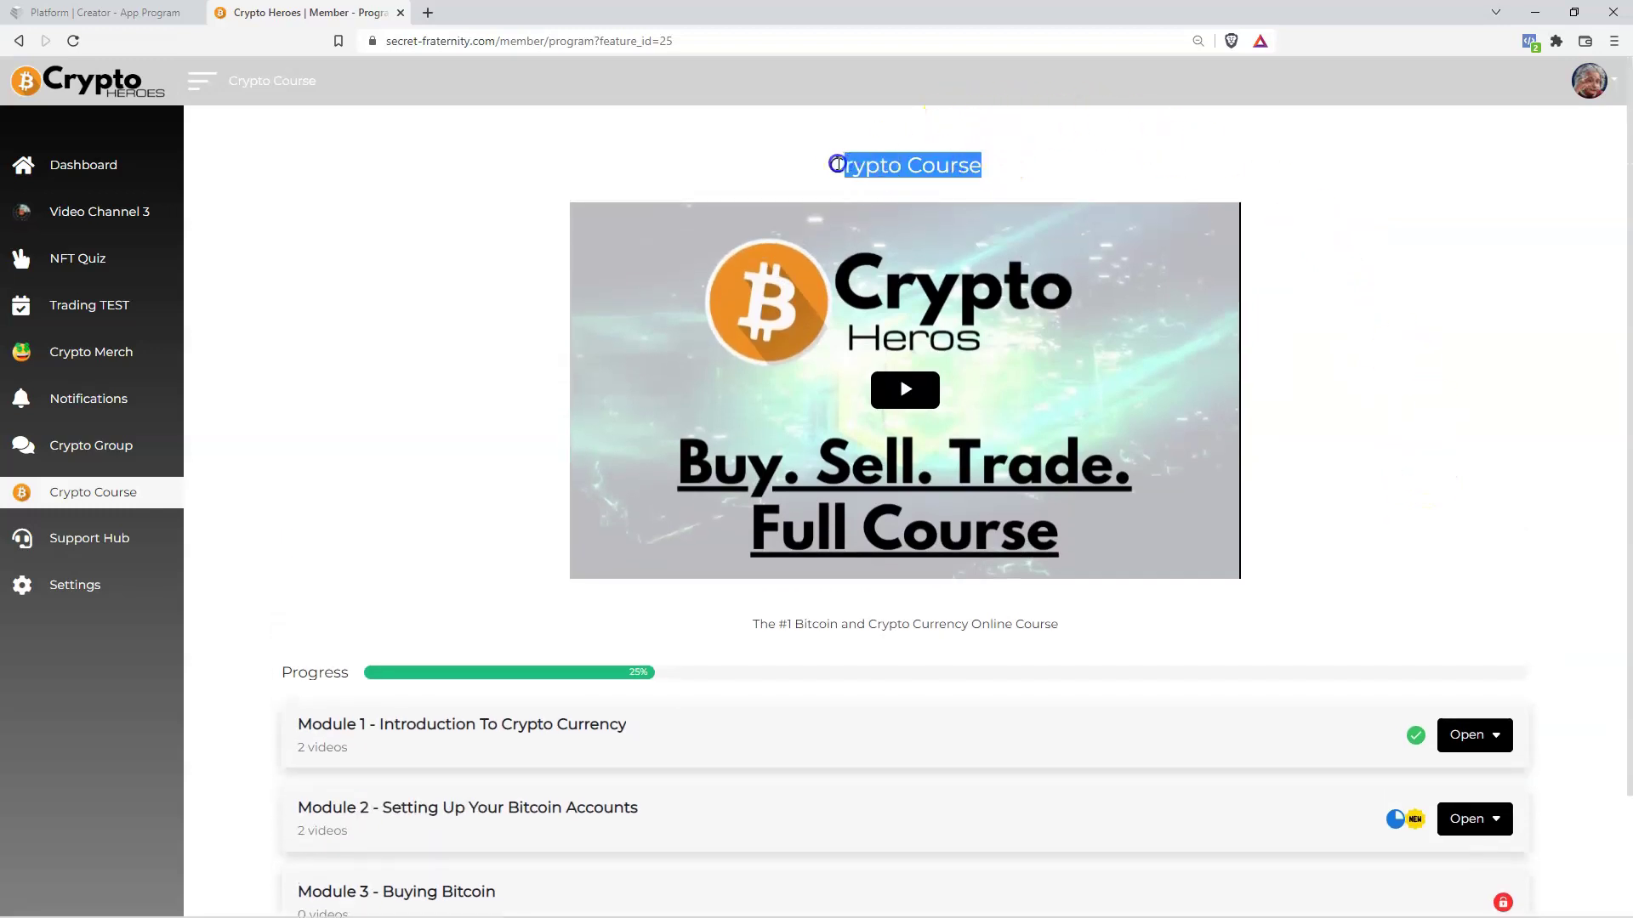
{"action": "left_click", "coordinate": [906, 393]}
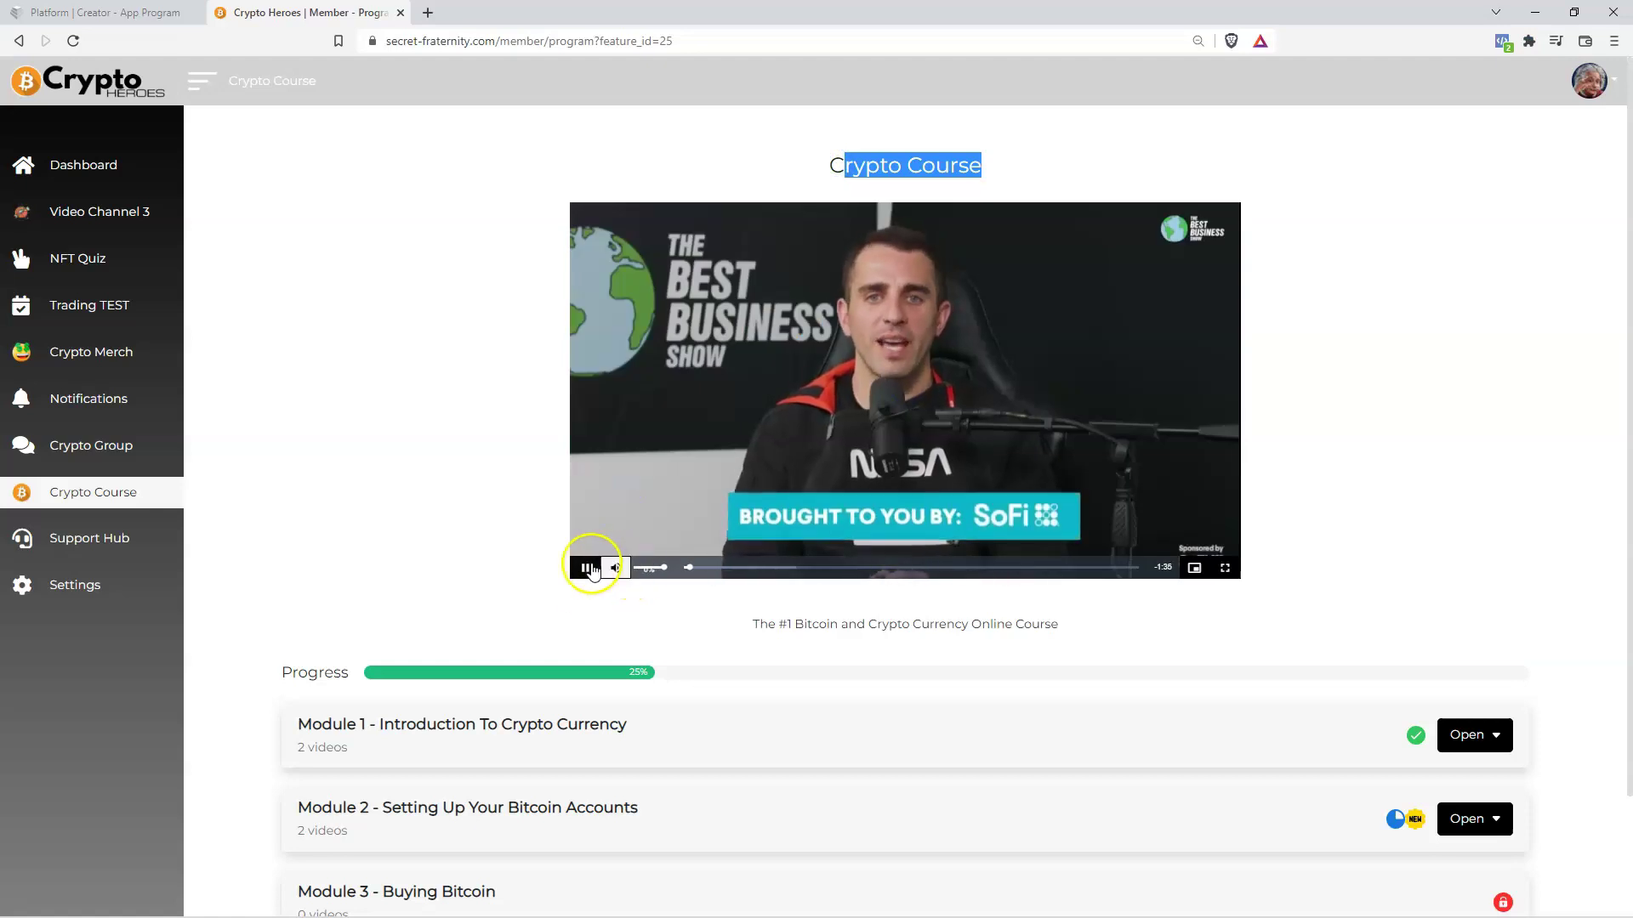
{"action": "left_click", "coordinate": [587, 567]}
{"action": "scroll", "coordinate": [1509, 459], "scroll_direction": "down", "scroll_amount": 2}
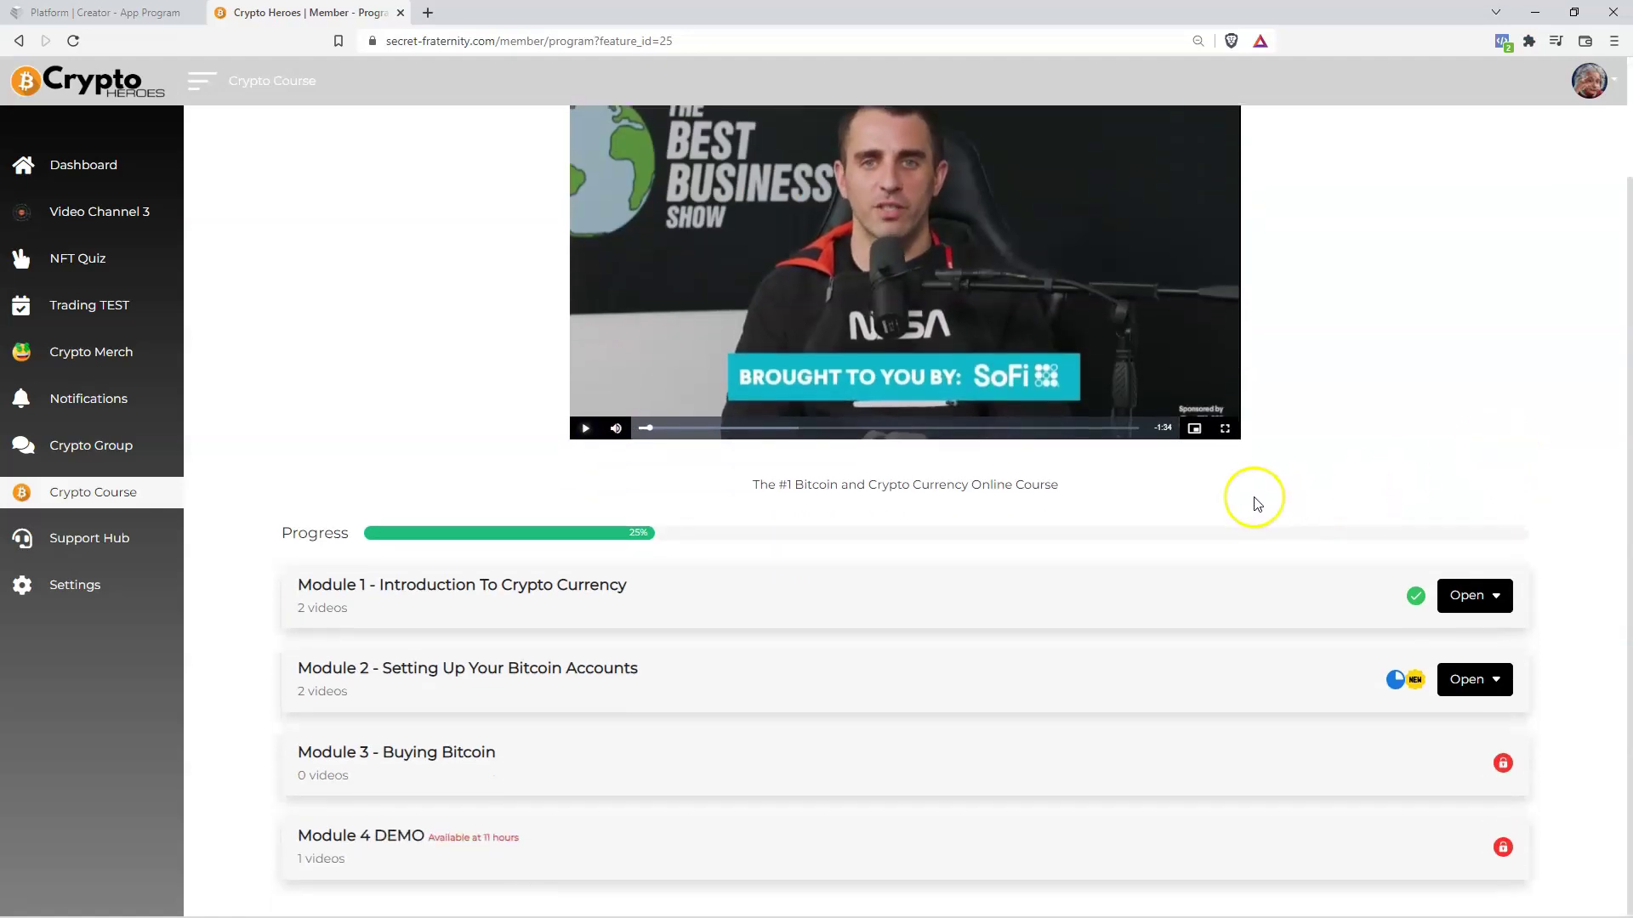
Expand Module 1 and Module 2 on the member page and examine the lessons, progress markers and locked modules.
{"action": "left_click", "coordinate": [616, 607]}
{"action": "scroll", "coordinate": [1509, 494], "scroll_direction": "down", "scroll_amount": 2}
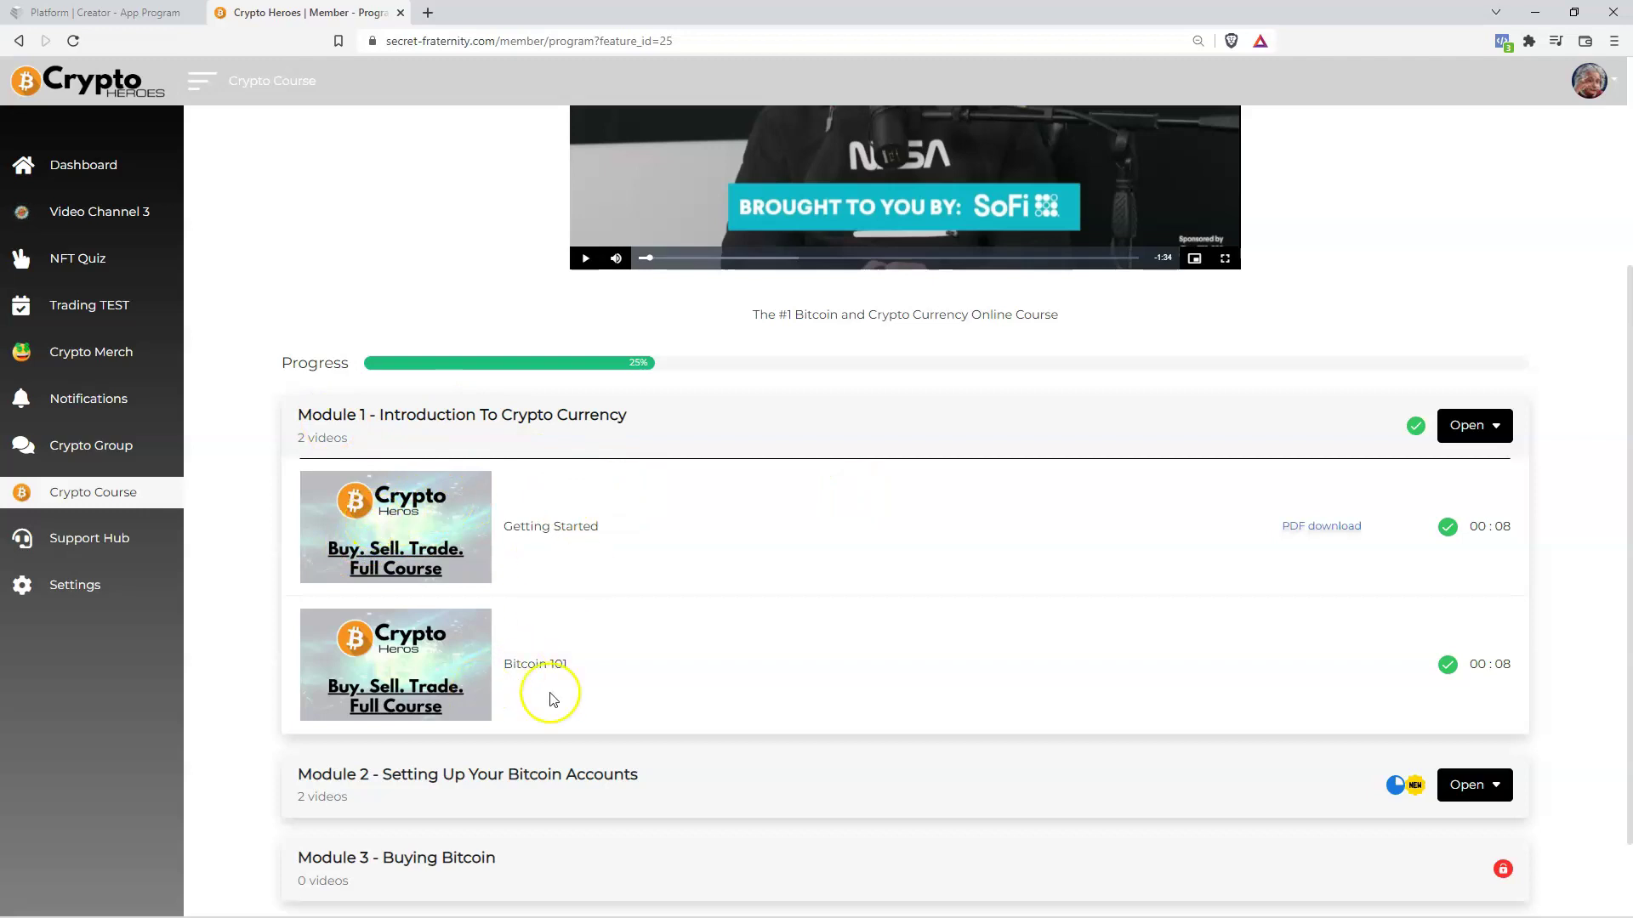
{"action": "scroll", "coordinate": [561, 685], "scroll_direction": "down", "scroll_amount": 1}
{"action": "left_click", "coordinate": [594, 678]}
{"action": "scroll", "coordinate": [726, 594], "scroll_direction": "down", "scroll_amount": 3}
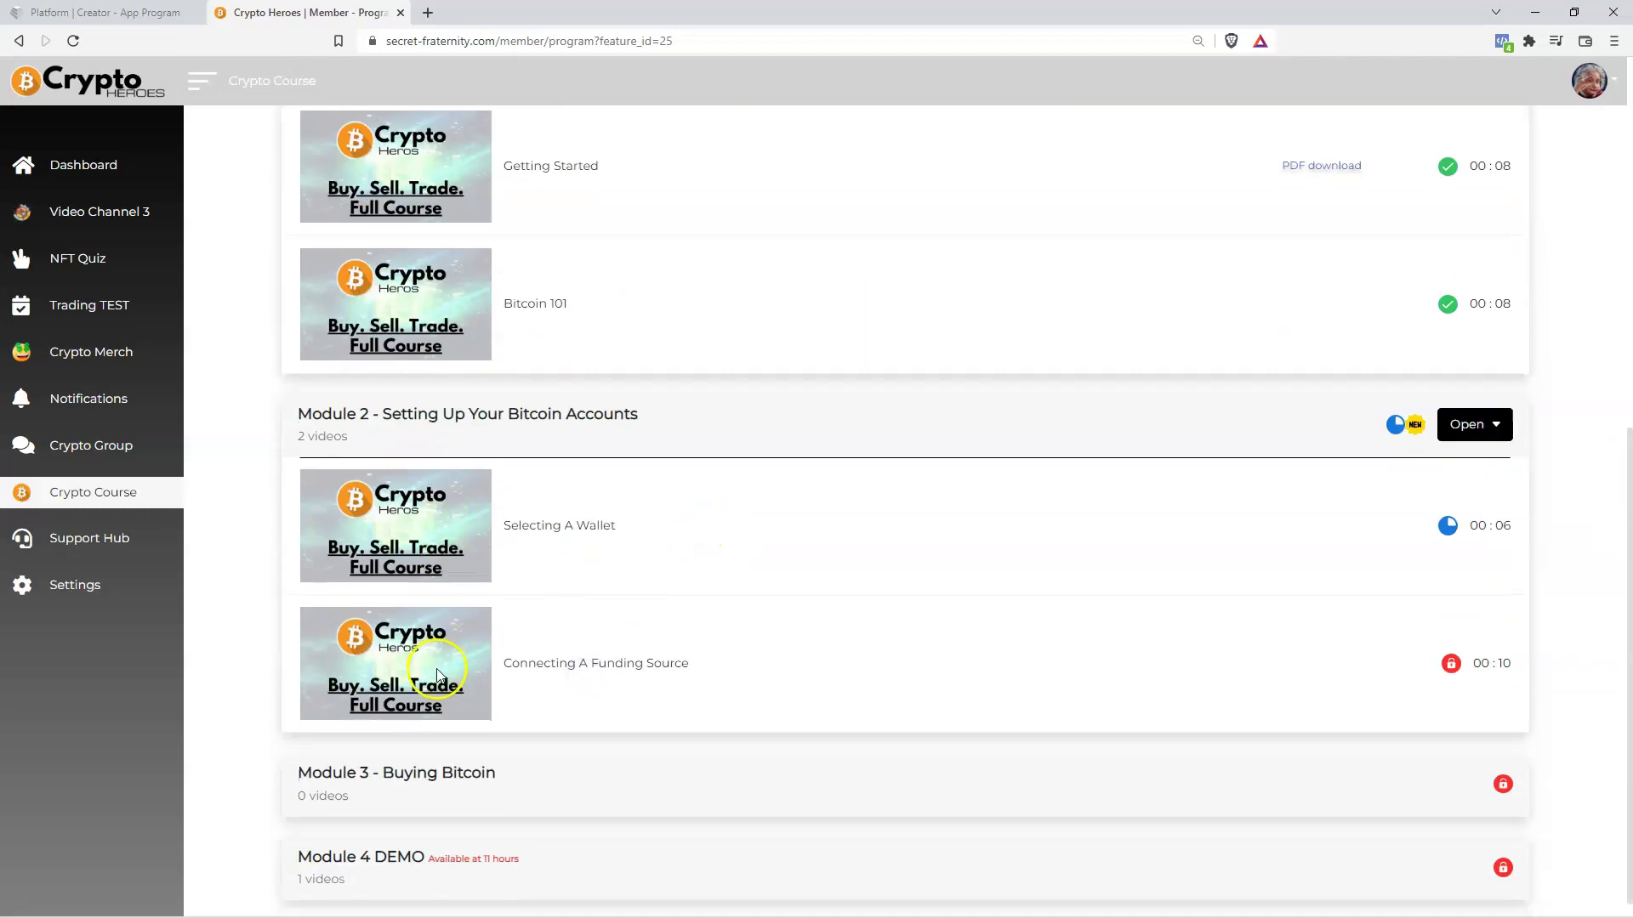
{"action": "scroll", "coordinate": [649, 559], "scroll_direction": "down", "scroll_amount": 1}
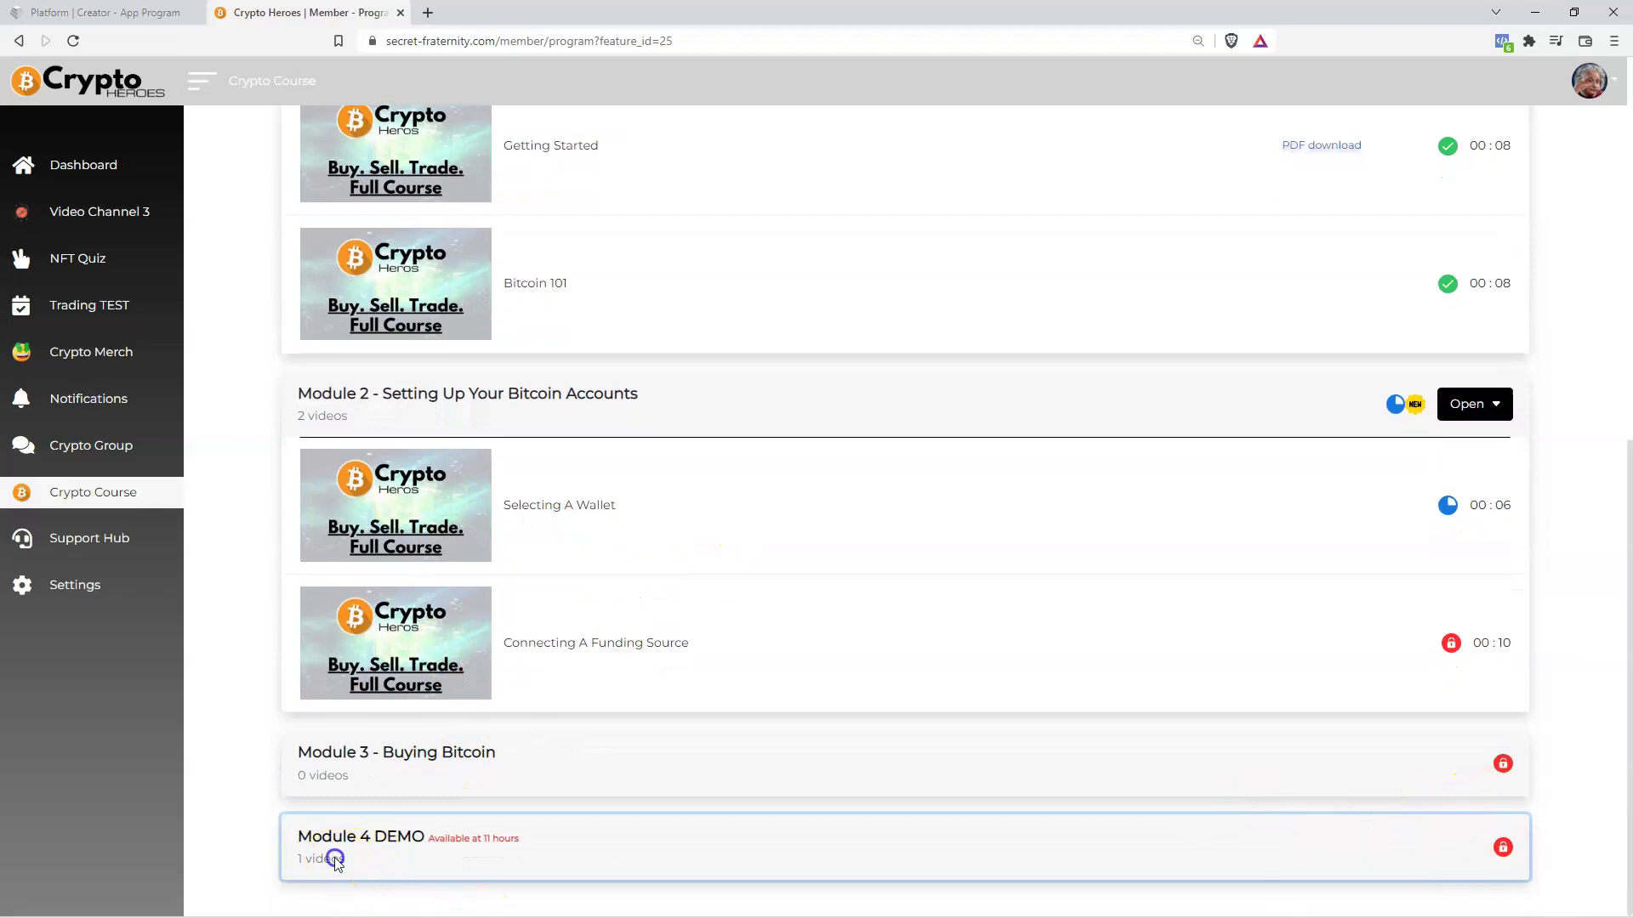
{"action": "scroll", "coordinate": [285, 421], "scroll_direction": "up", "scroll_amount": 5}
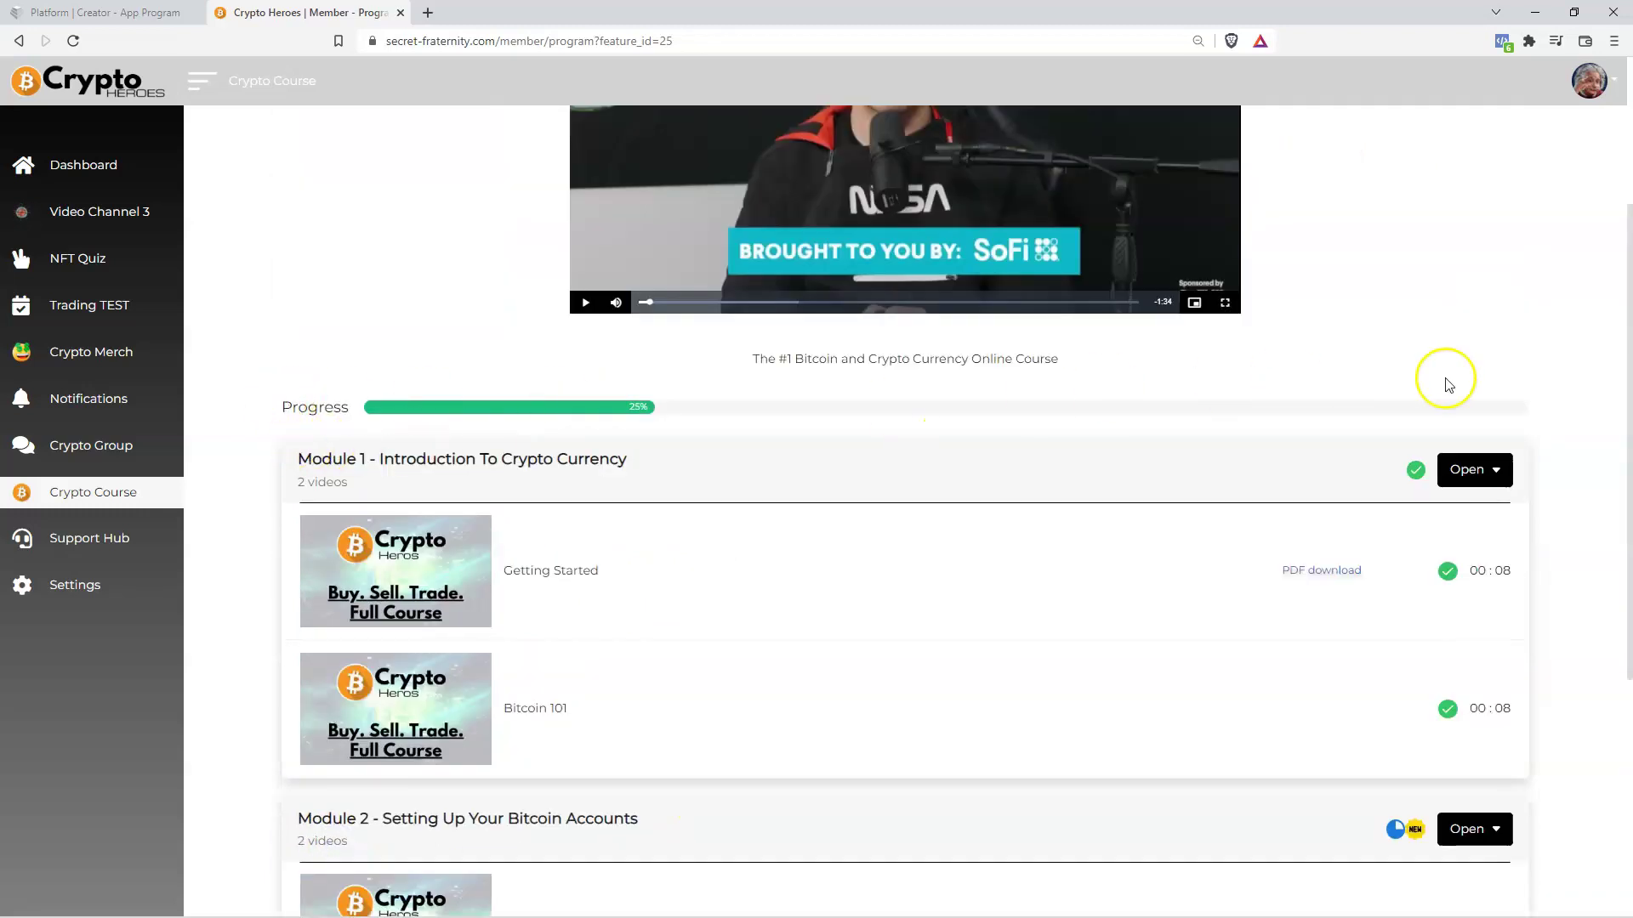
{"action": "scroll", "coordinate": [1498, 375], "scroll_direction": "up", "scroll_amount": 3}
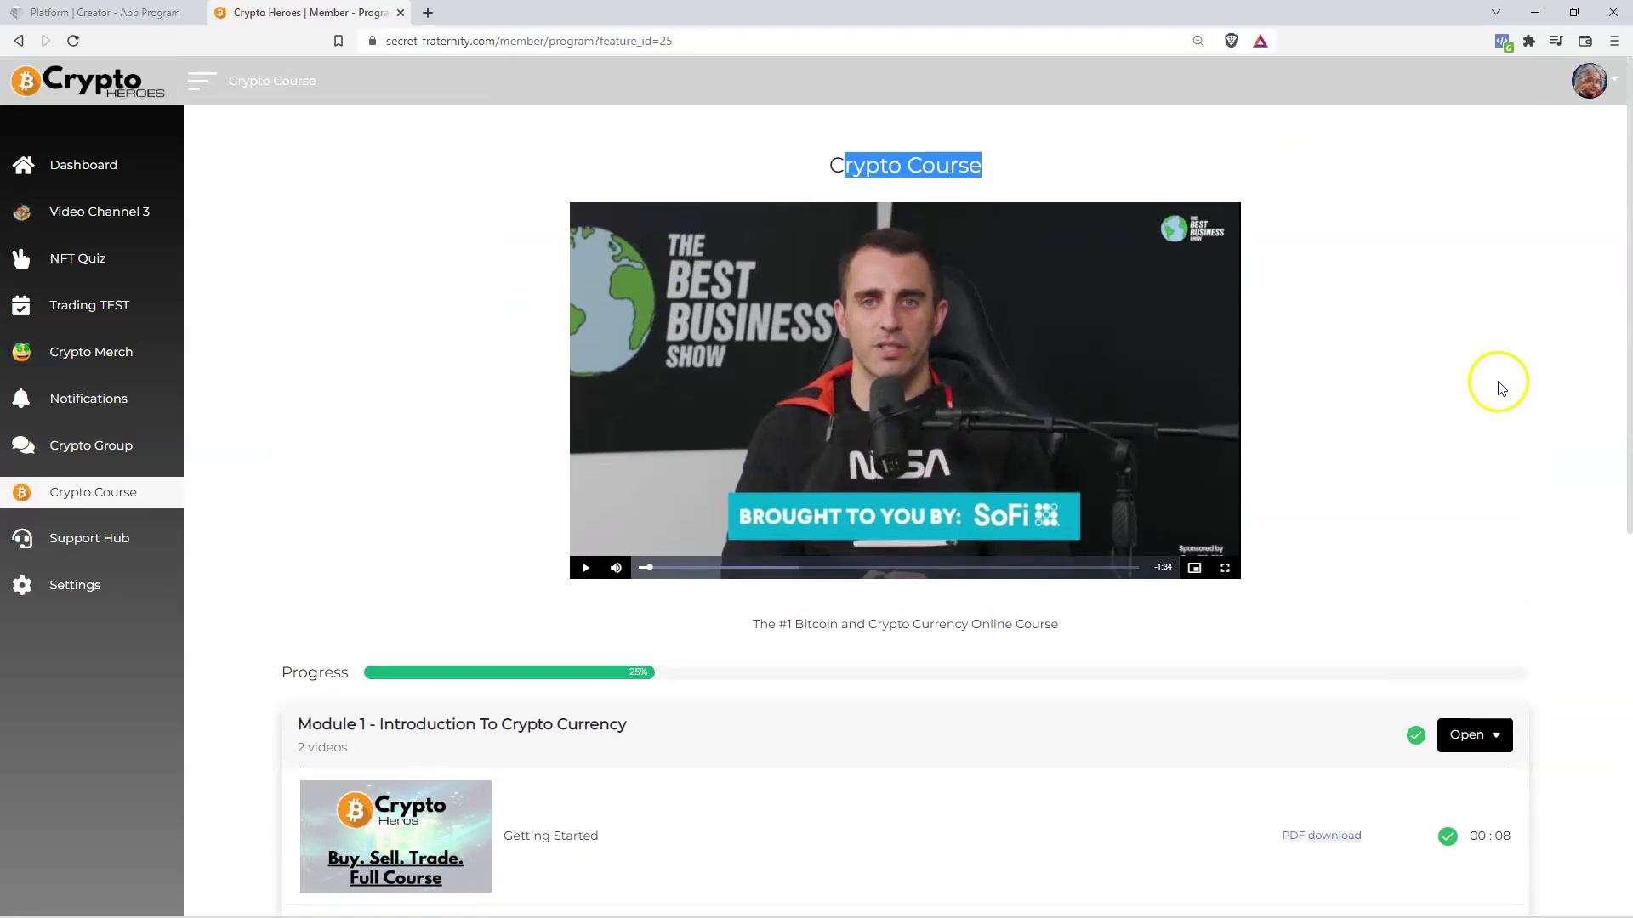
Open the Getting Started lesson from Module 1, play and pause its video, and close the lesson.
{"action": "left_click", "coordinate": [363, 624]}
{"action": "scroll", "coordinate": [1573, 514], "scroll_direction": "down", "scroll_amount": 4}
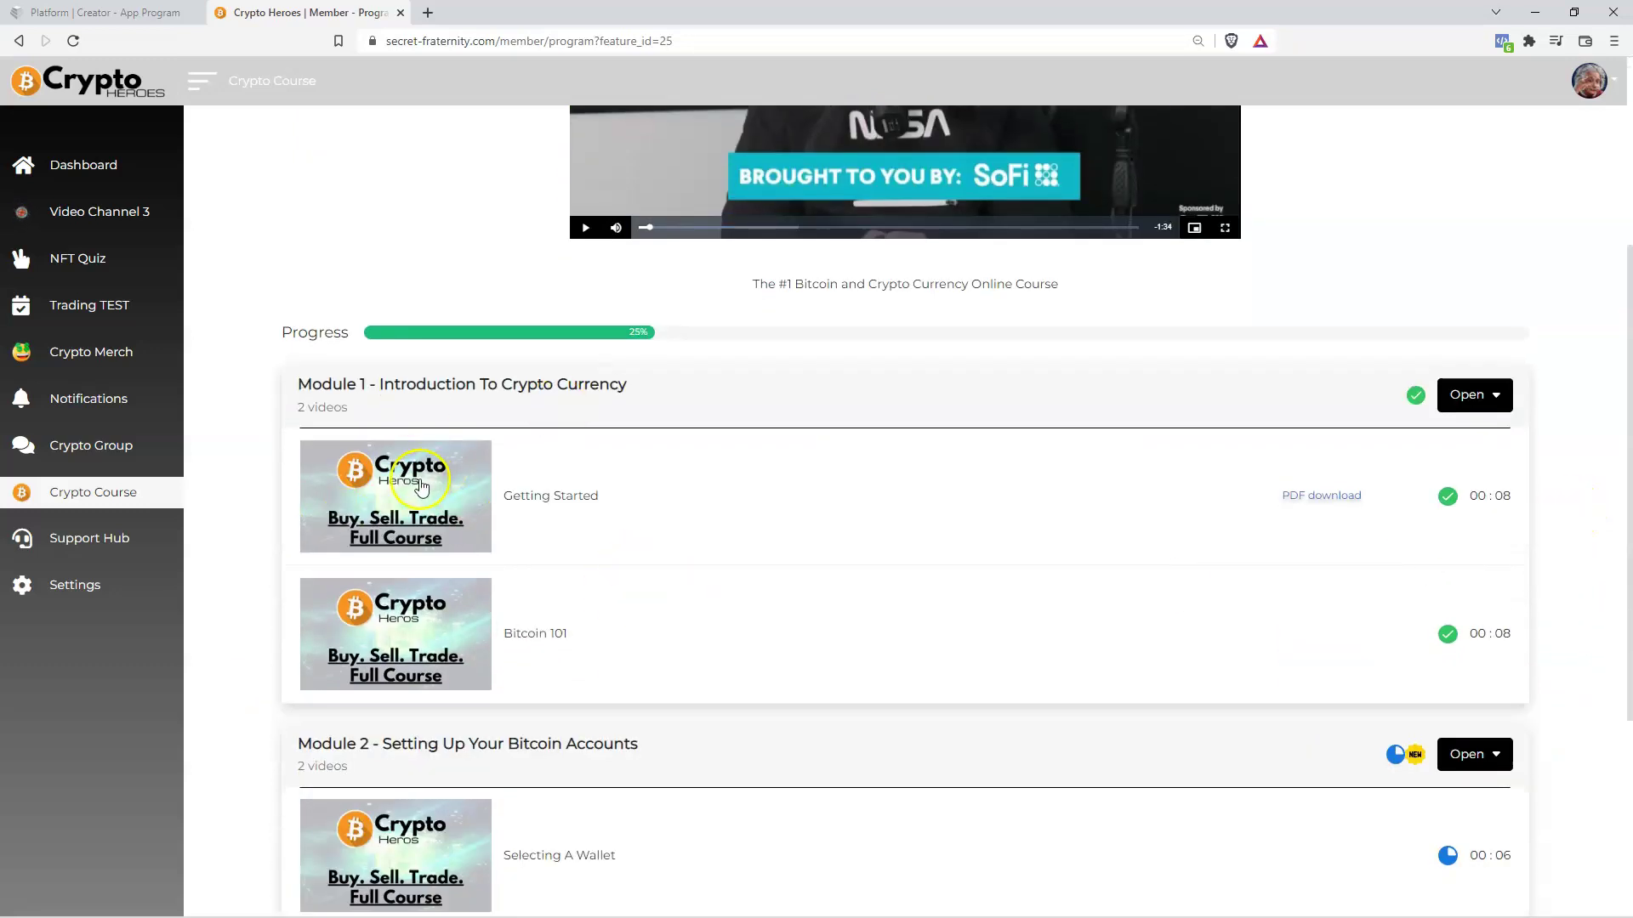
{"action": "left_click", "coordinate": [420, 485]}
{"action": "left_click", "coordinate": [538, 593]}
{"action": "left_click", "coordinate": [615, 595]}
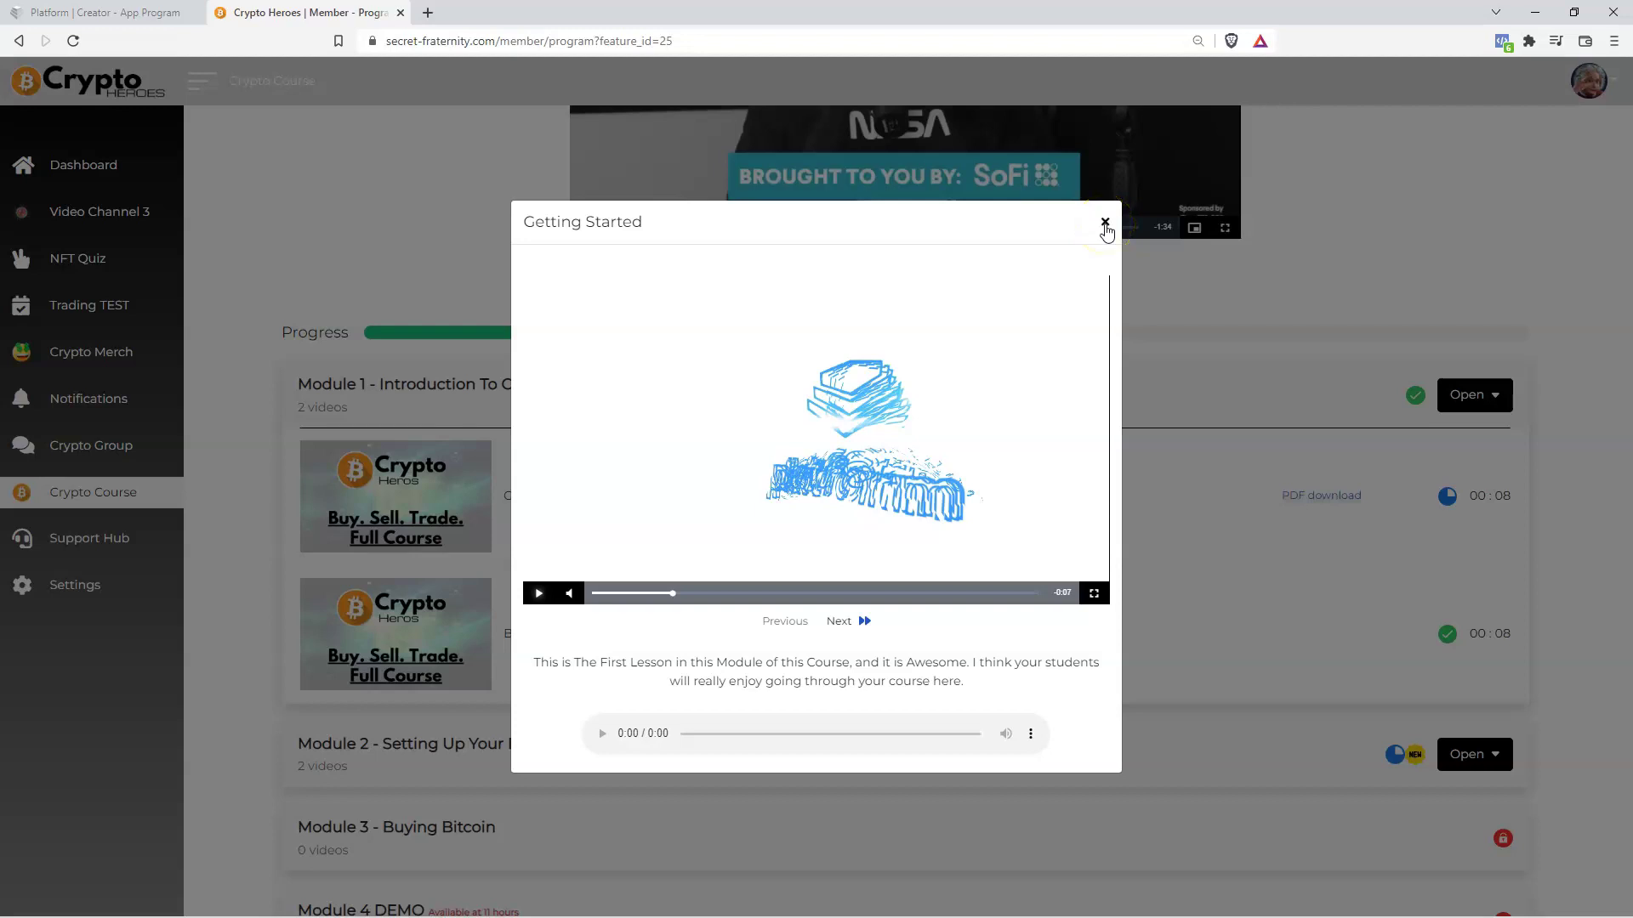
{"action": "left_click", "coordinate": [1104, 223]}
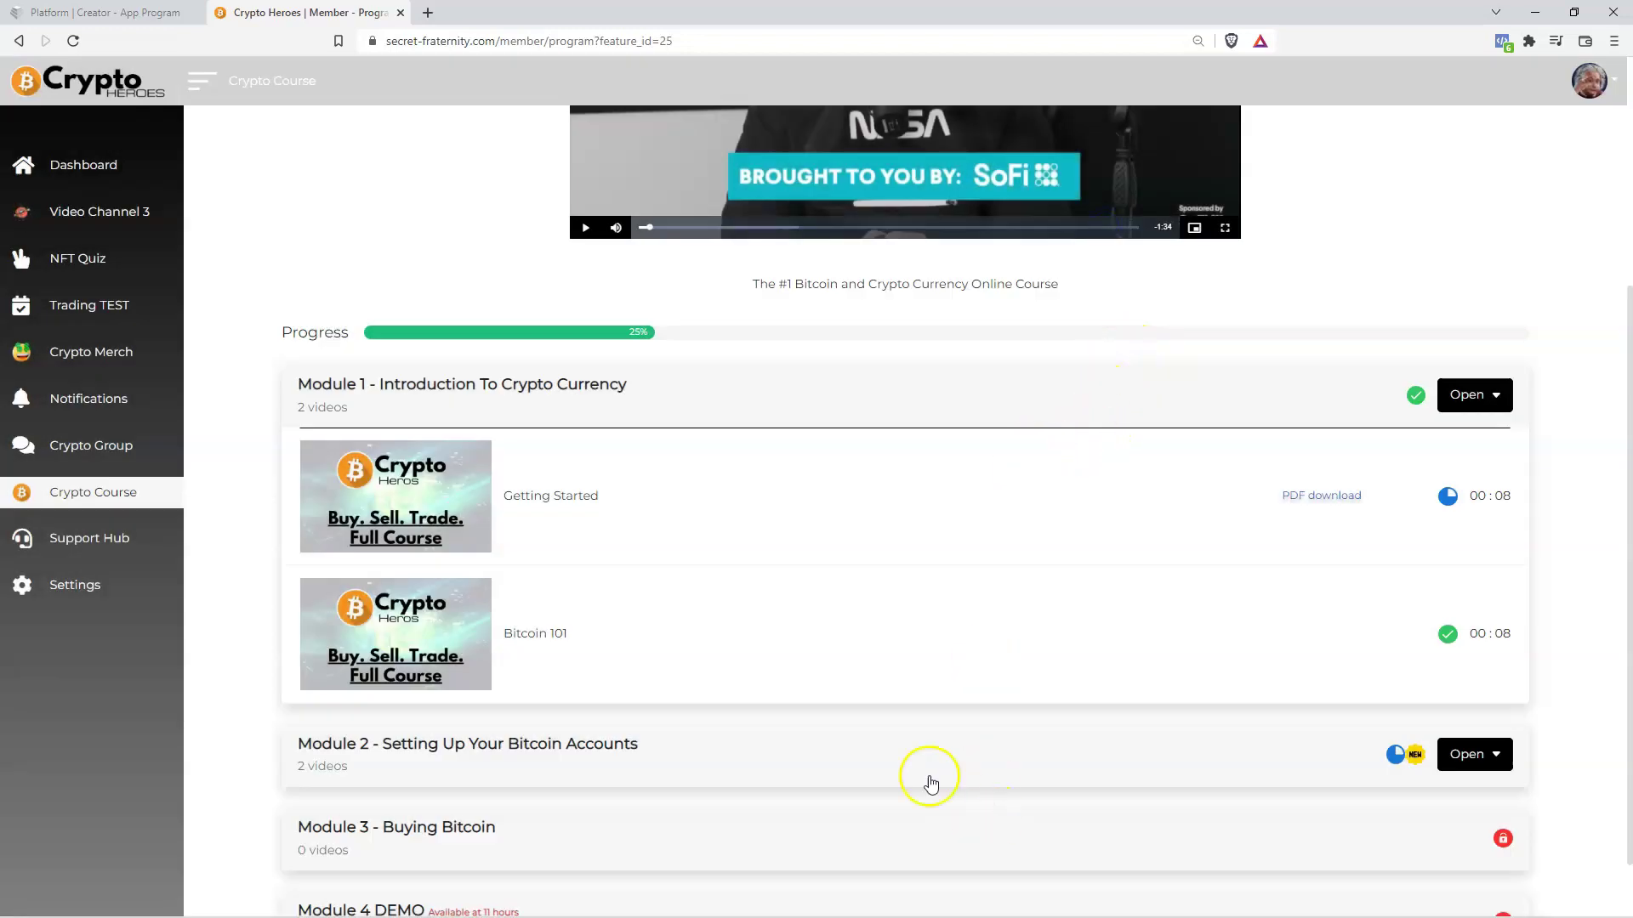
Expand Module 2 and examine the intro video, progress bar, lesson lists and locked modules of the course.
{"action": "scroll", "coordinate": [930, 777], "scroll_direction": "down", "scroll_amount": 1}
{"action": "left_click", "coordinate": [589, 671]}
{"action": "scroll", "coordinate": [1069, 653], "scroll_direction": "down", "scroll_amount": 3}
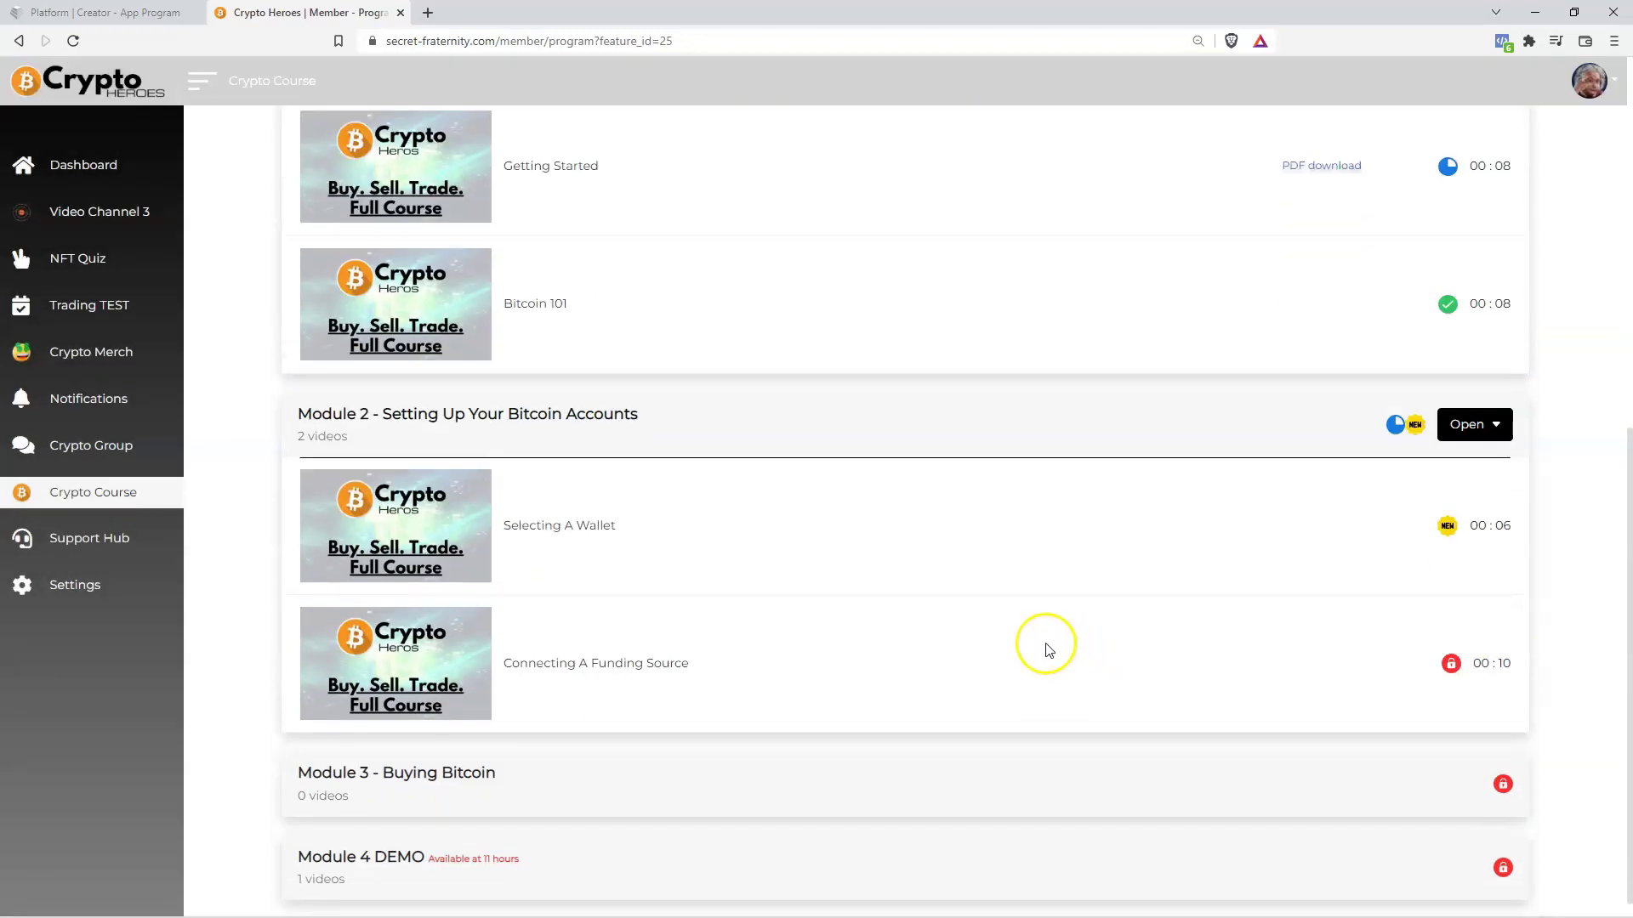
{"action": "scroll", "coordinate": [1051, 649], "scroll_direction": "up", "scroll_amount": 7}
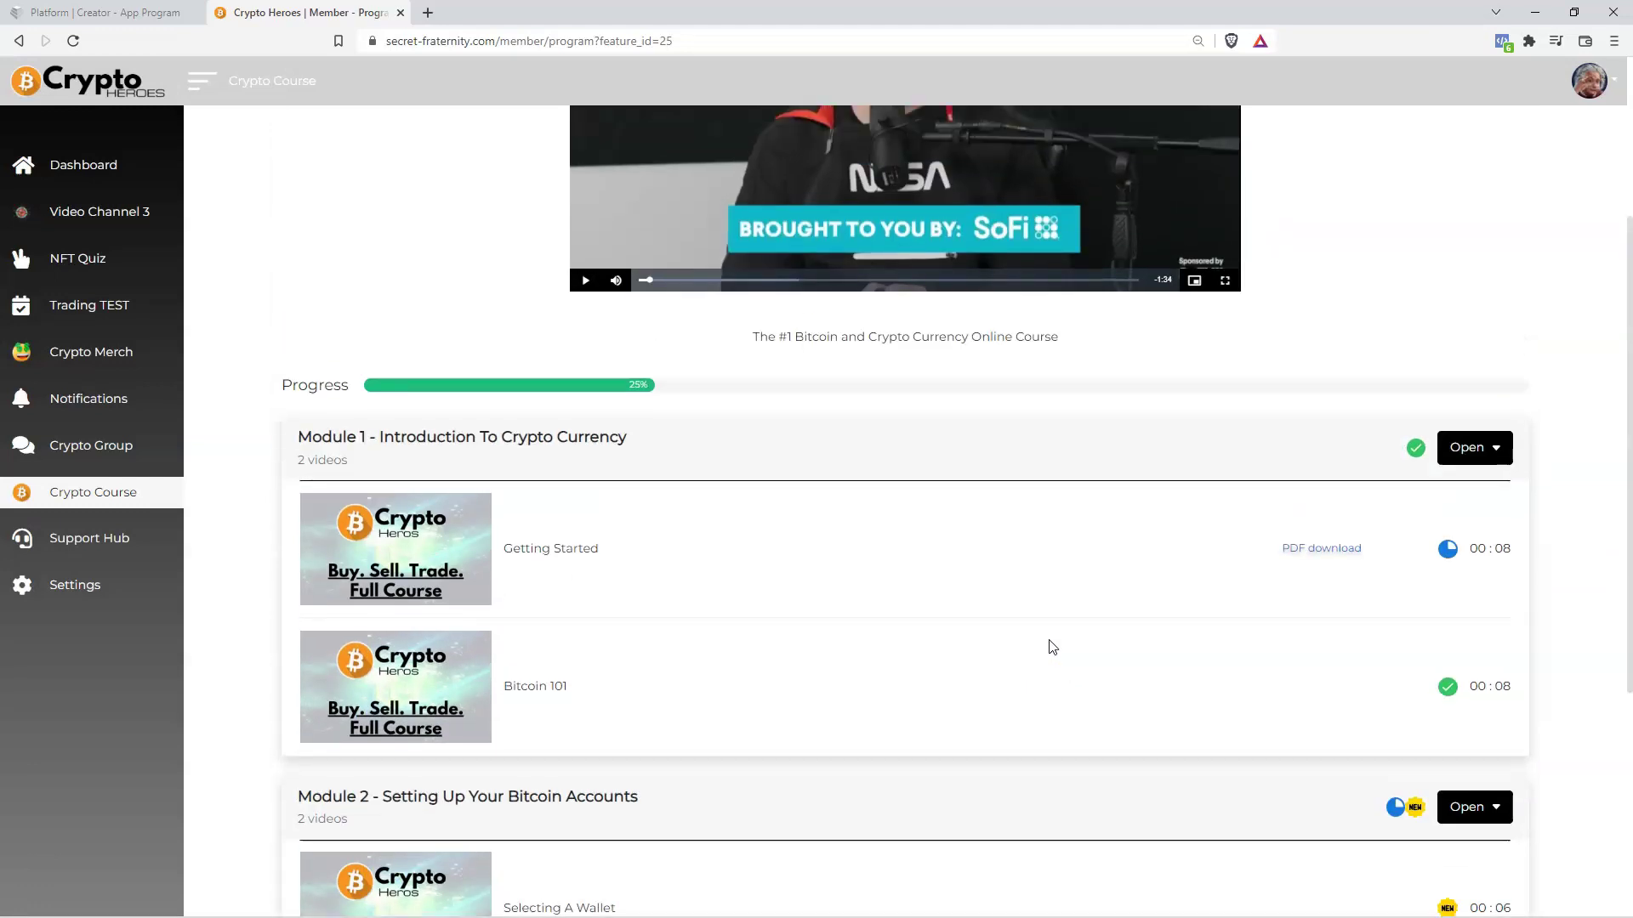
{"action": "scroll", "coordinate": [1051, 649], "scroll_direction": "up", "scroll_amount": 1}
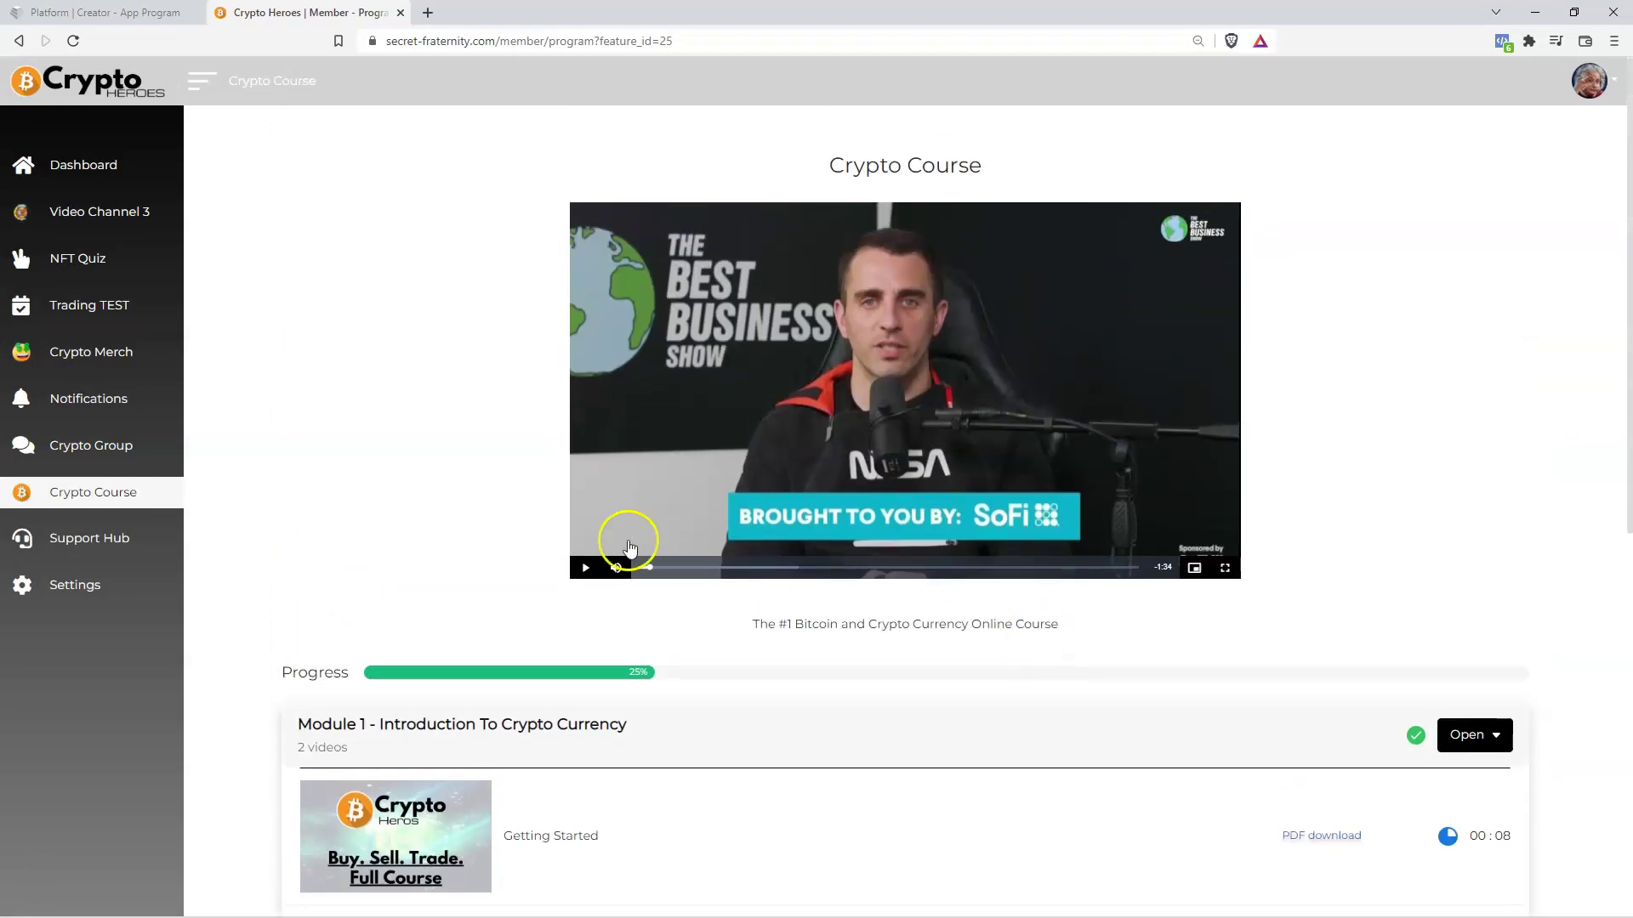
{"action": "scroll", "coordinate": [492, 452], "scroll_direction": "down", "scroll_amount": 5}
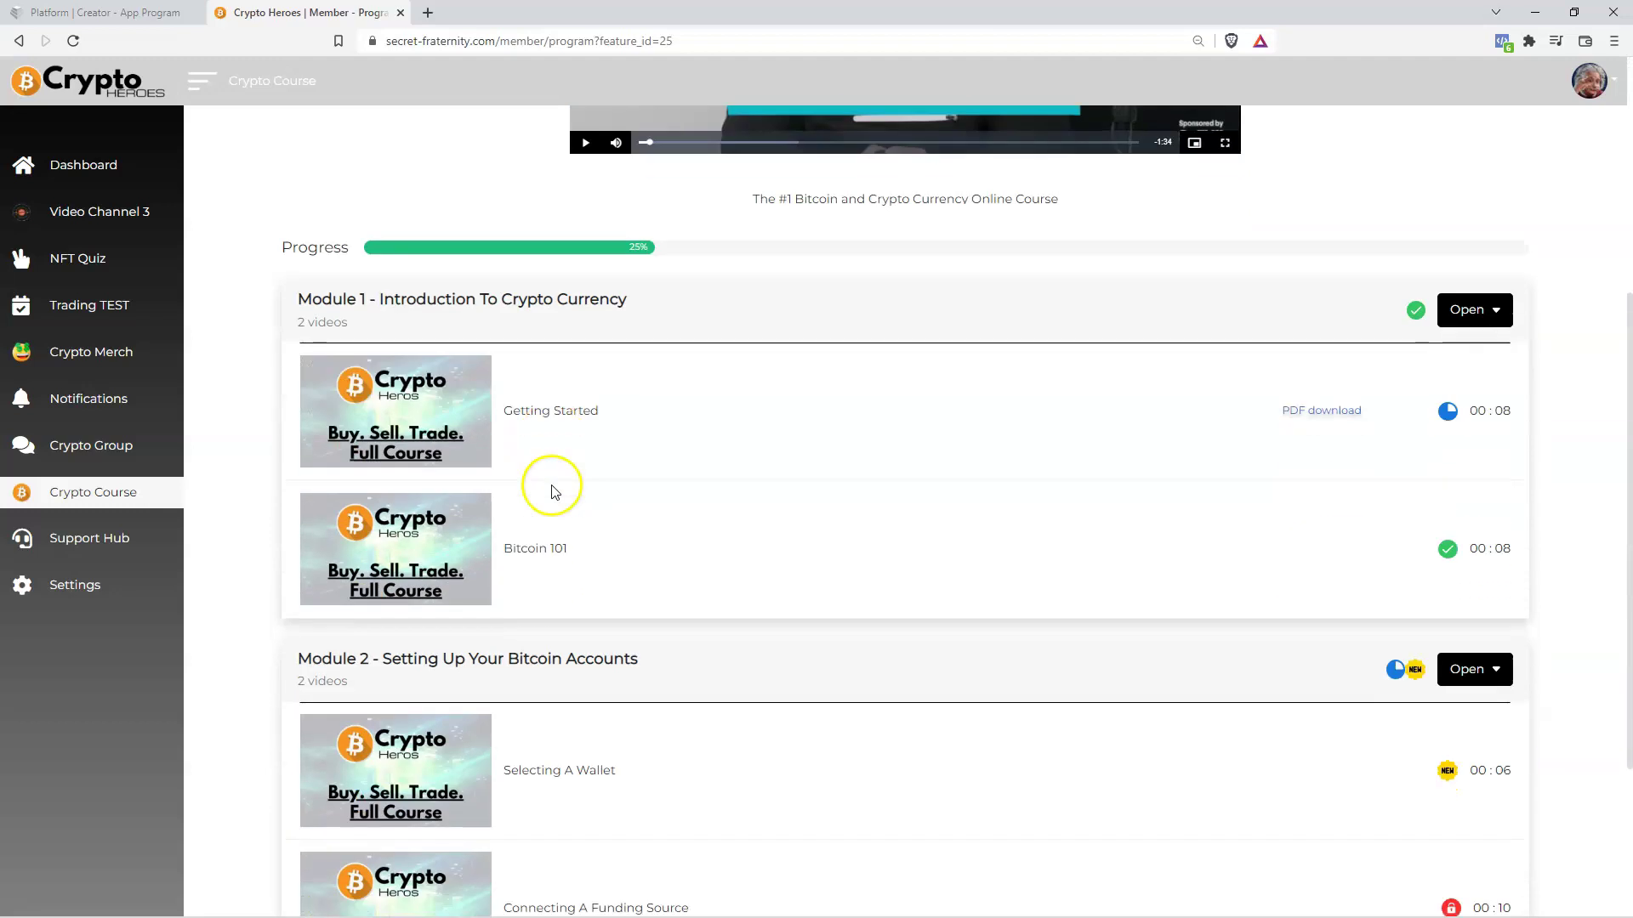
{"action": "scroll", "coordinate": [554, 491], "scroll_direction": "up", "scroll_amount": 1}
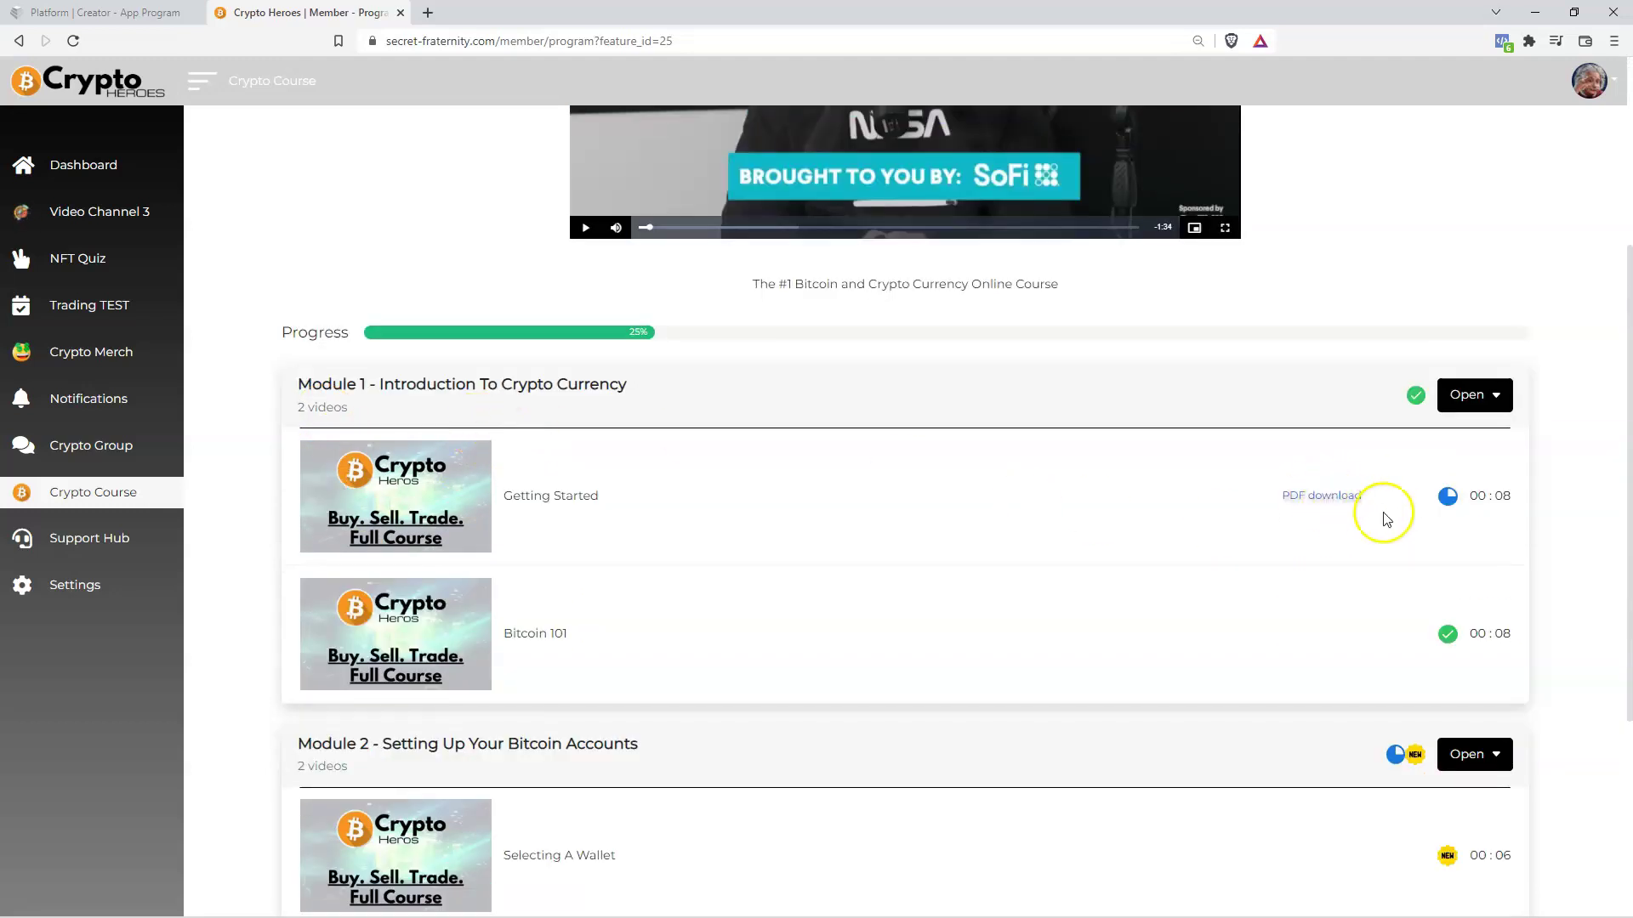
Highlight the Getting Started lesson's PDF download link and duration, and examine the status markers on the remaining lessons and modules.
{"action": "left_click_drag", "start_coordinate": [1377, 506], "coordinate": [1253, 498]}
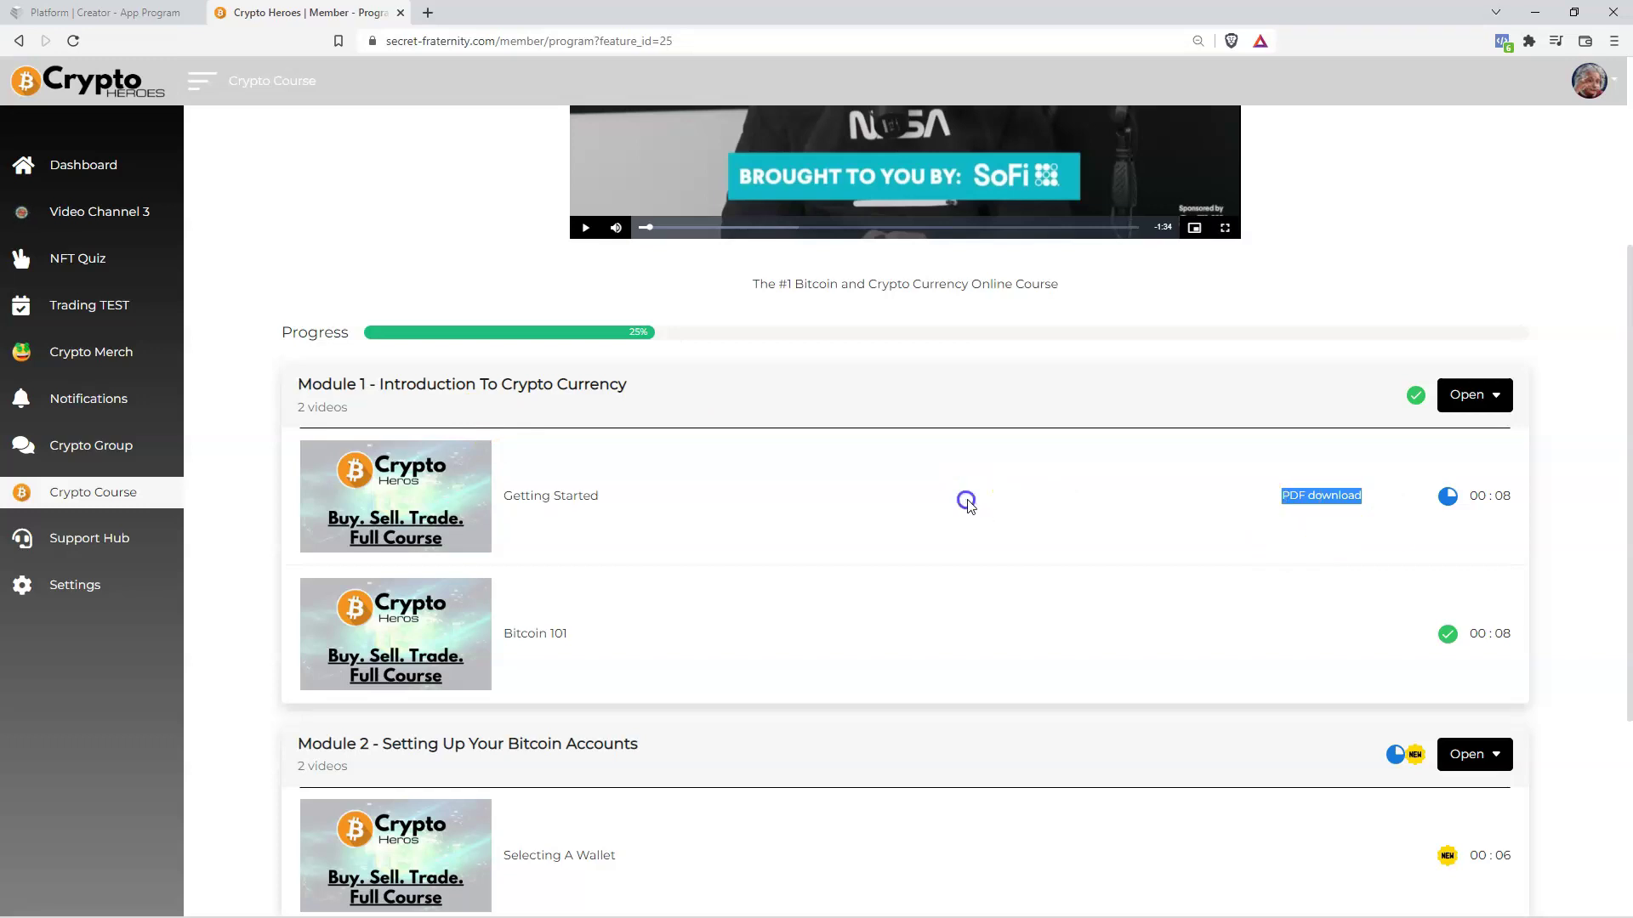
{"action": "left_click", "coordinate": [1522, 498]}
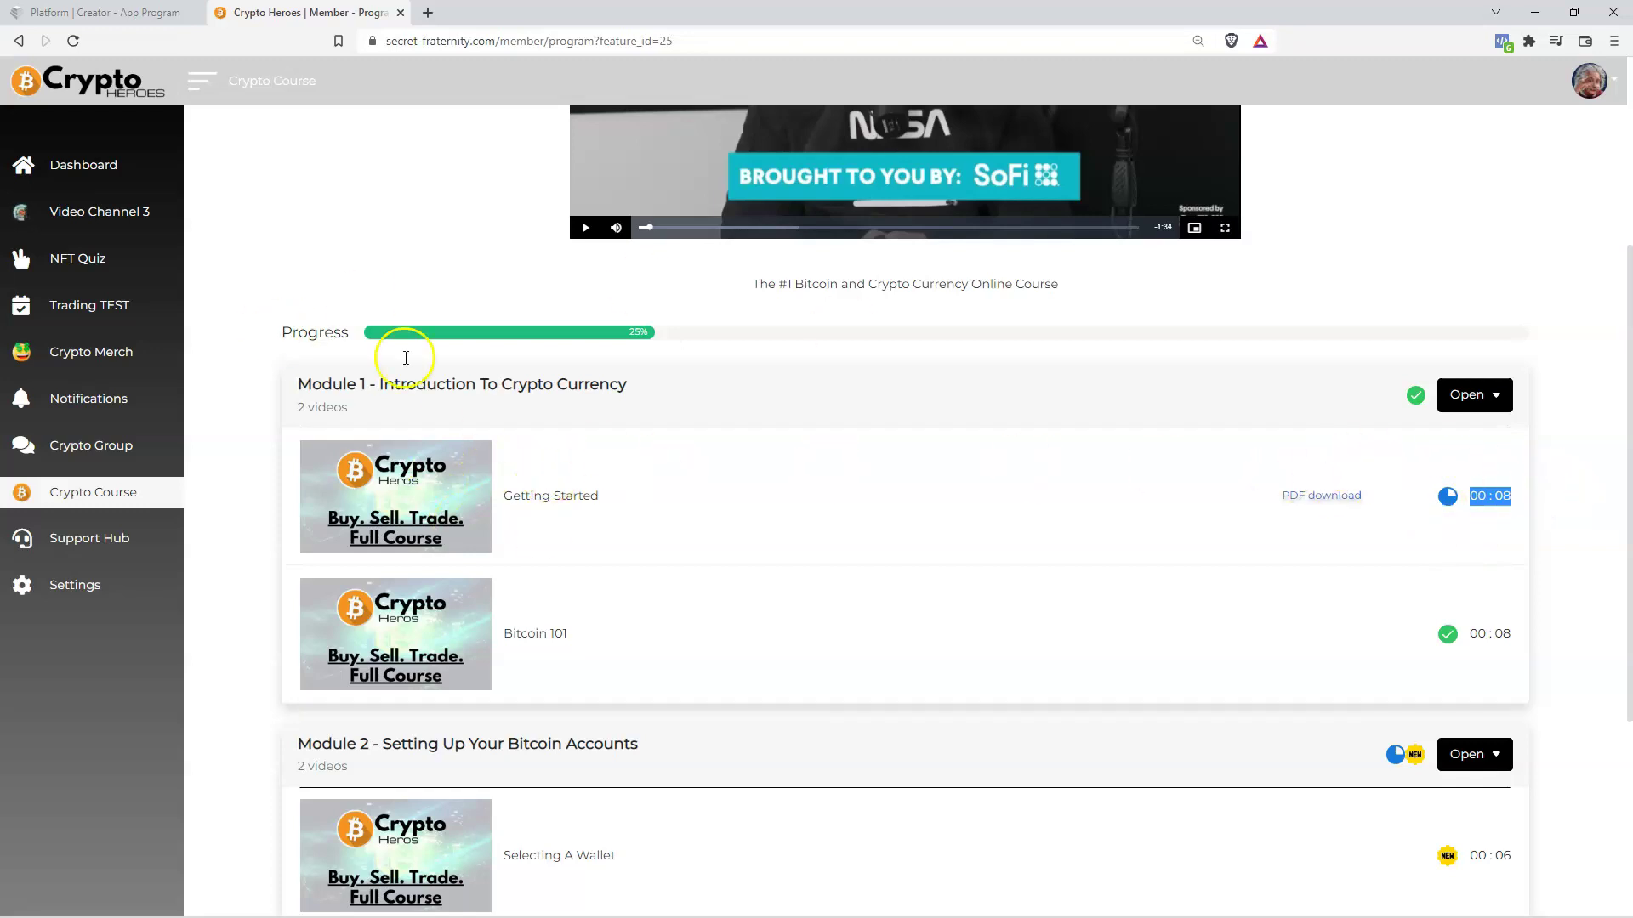
{"action": "scroll", "coordinate": [1369, 578], "scroll_direction": "down", "scroll_amount": 2}
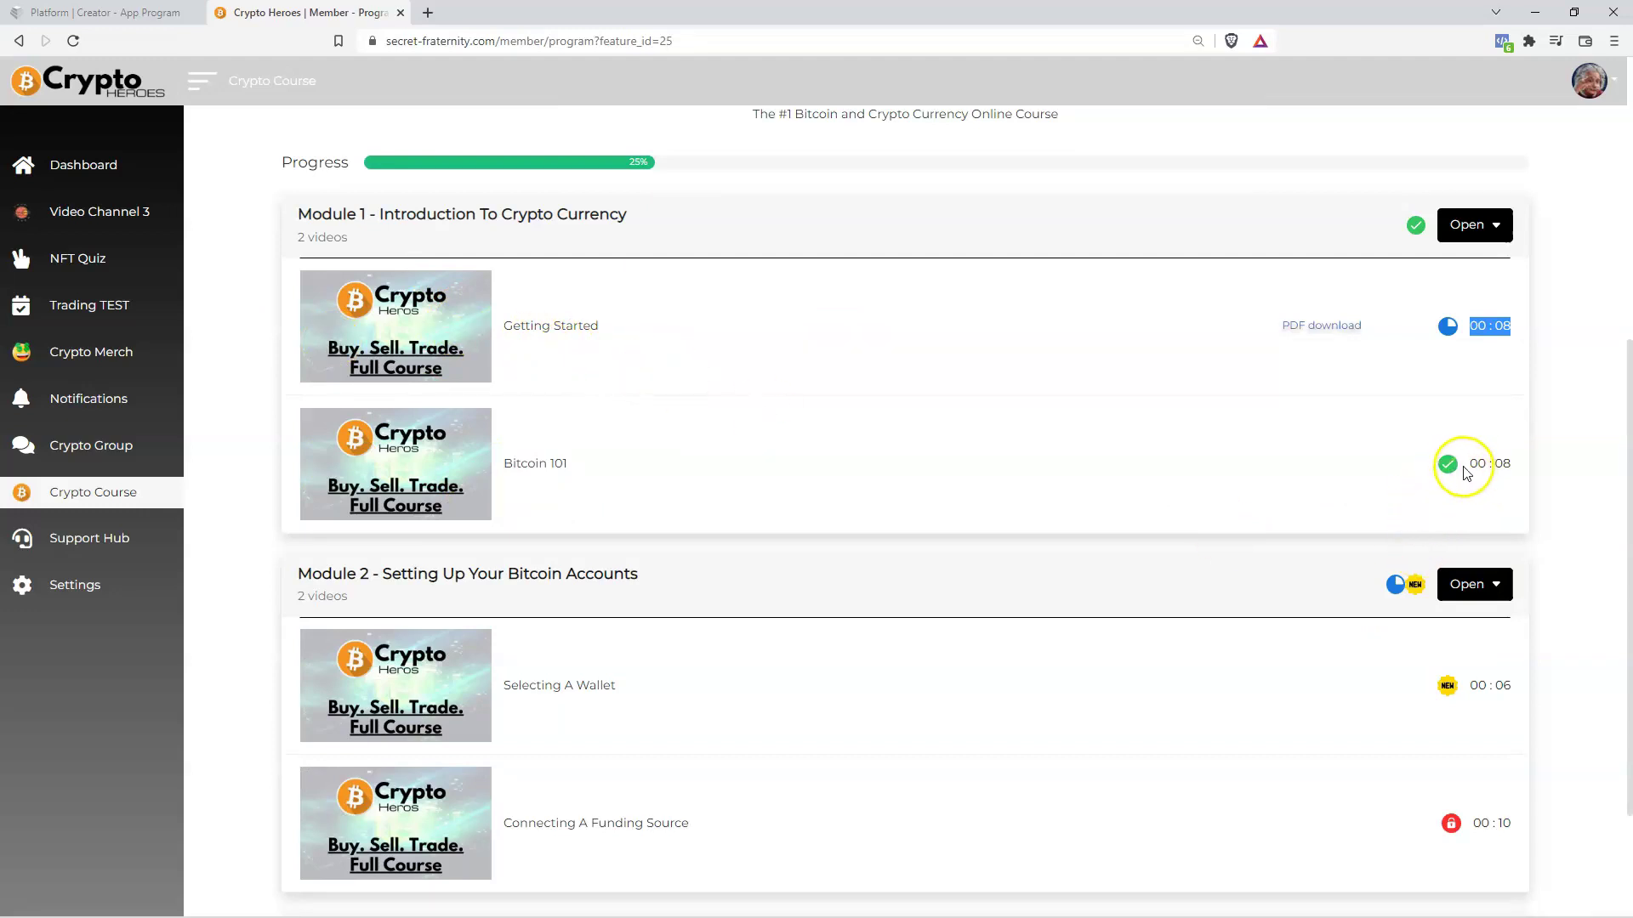
{"action": "scroll", "coordinate": [704, 541], "scroll_direction": "down", "scroll_amount": 2}
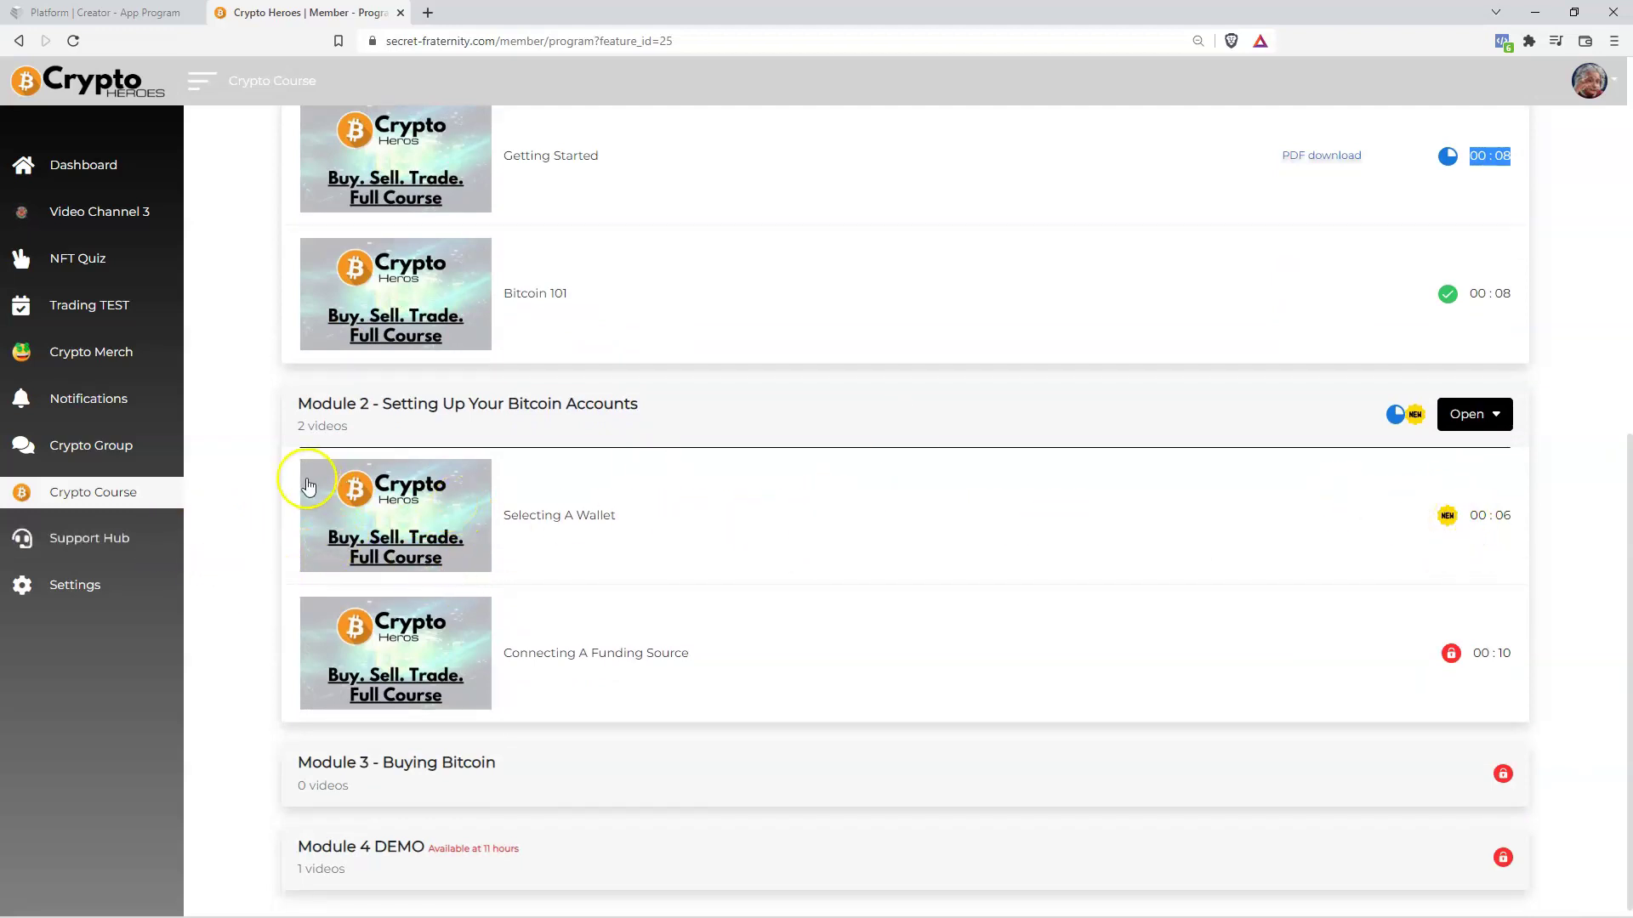
{"action": "scroll", "coordinate": [1100, 565], "scroll_direction": "down", "scroll_amount": 1}
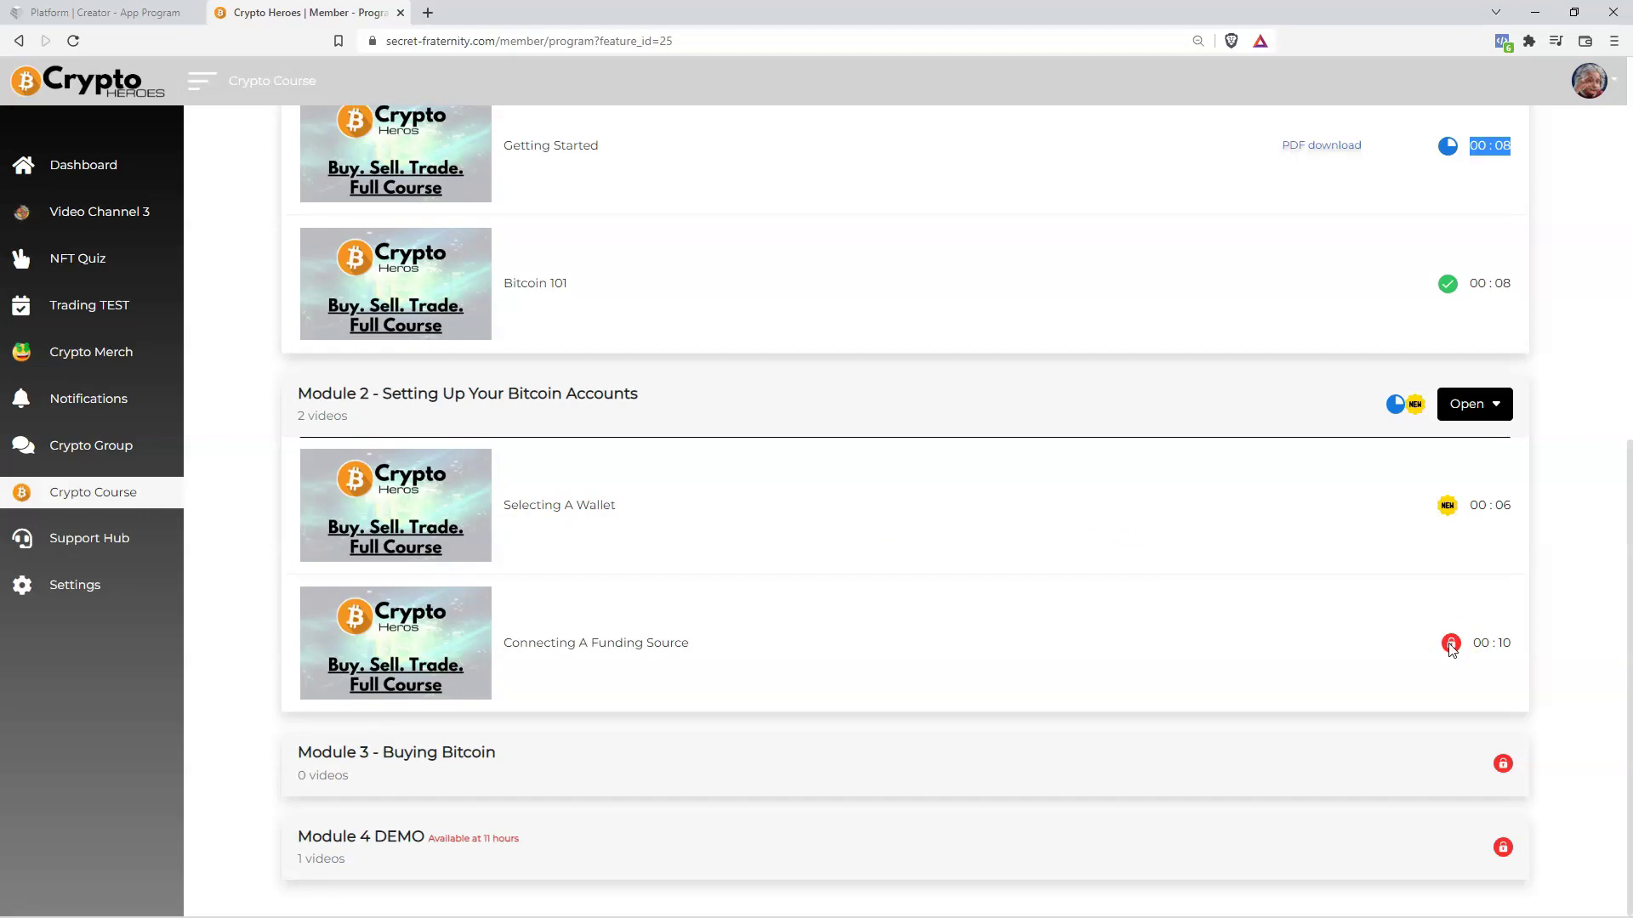
Try to open the locked Connecting A Funding Source lesson and the locked modules, closing the Getting Started lesson in between.
{"action": "left_click", "coordinate": [379, 630]}
{"action": "left_click", "coordinate": [526, 571]}
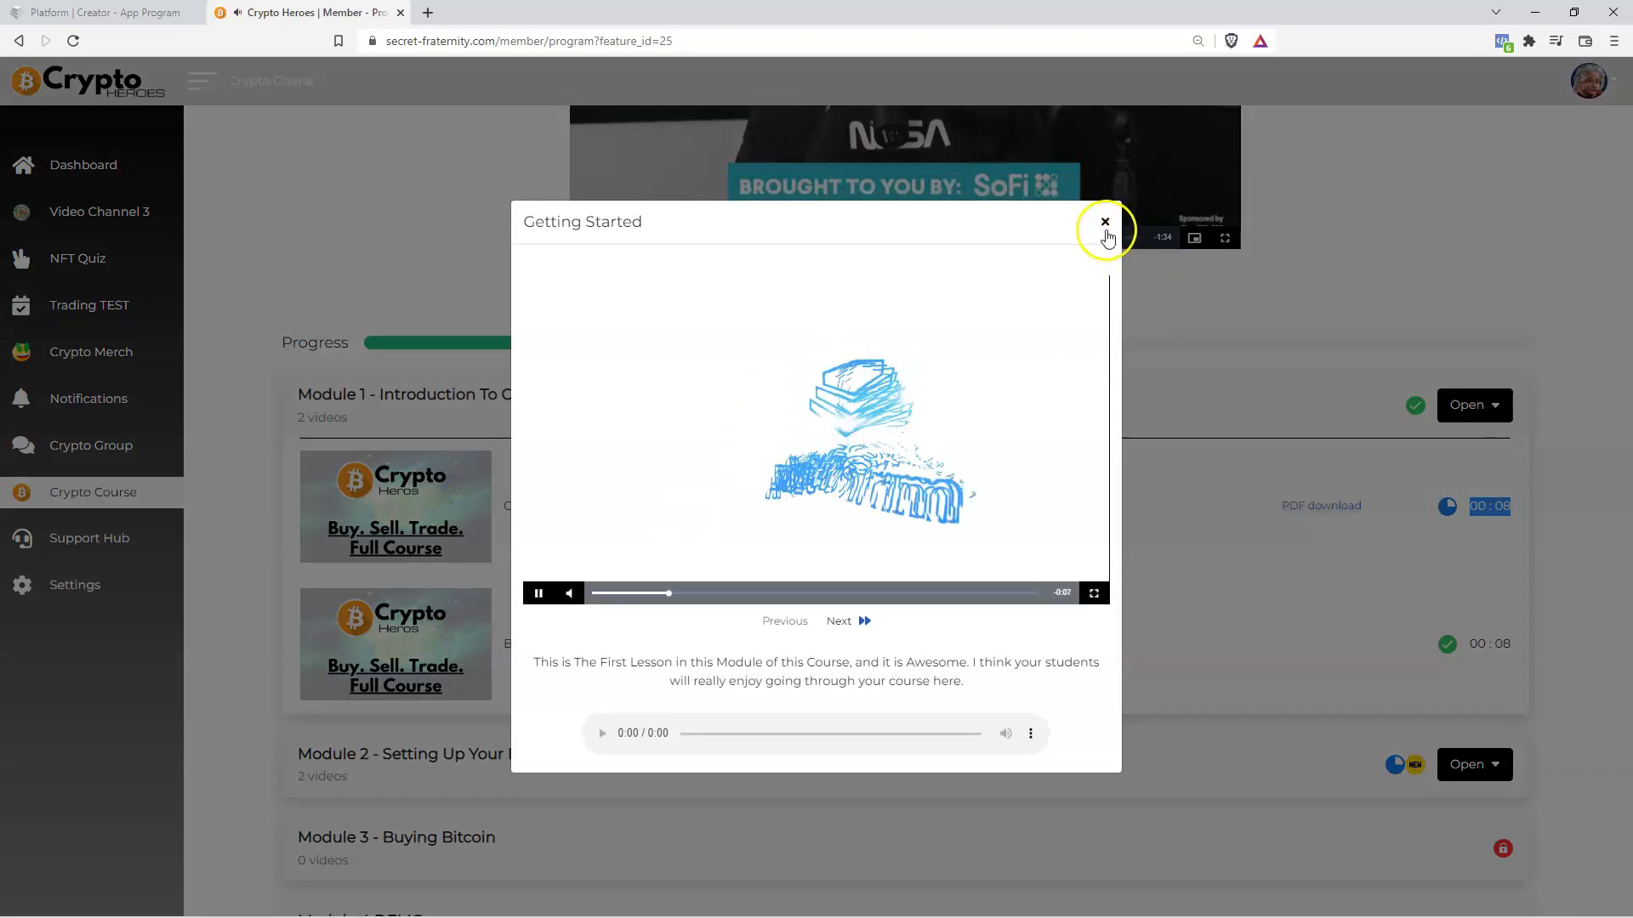
{"action": "left_click", "coordinate": [1105, 222]}
{"action": "scroll", "coordinate": [1360, 595], "scroll_direction": "down", "scroll_amount": 1}
{"action": "left_click", "coordinate": [372, 846]}
{"action": "left_click", "coordinate": [1070, 840]}
{"action": "left_click", "coordinate": [1020, 736]}
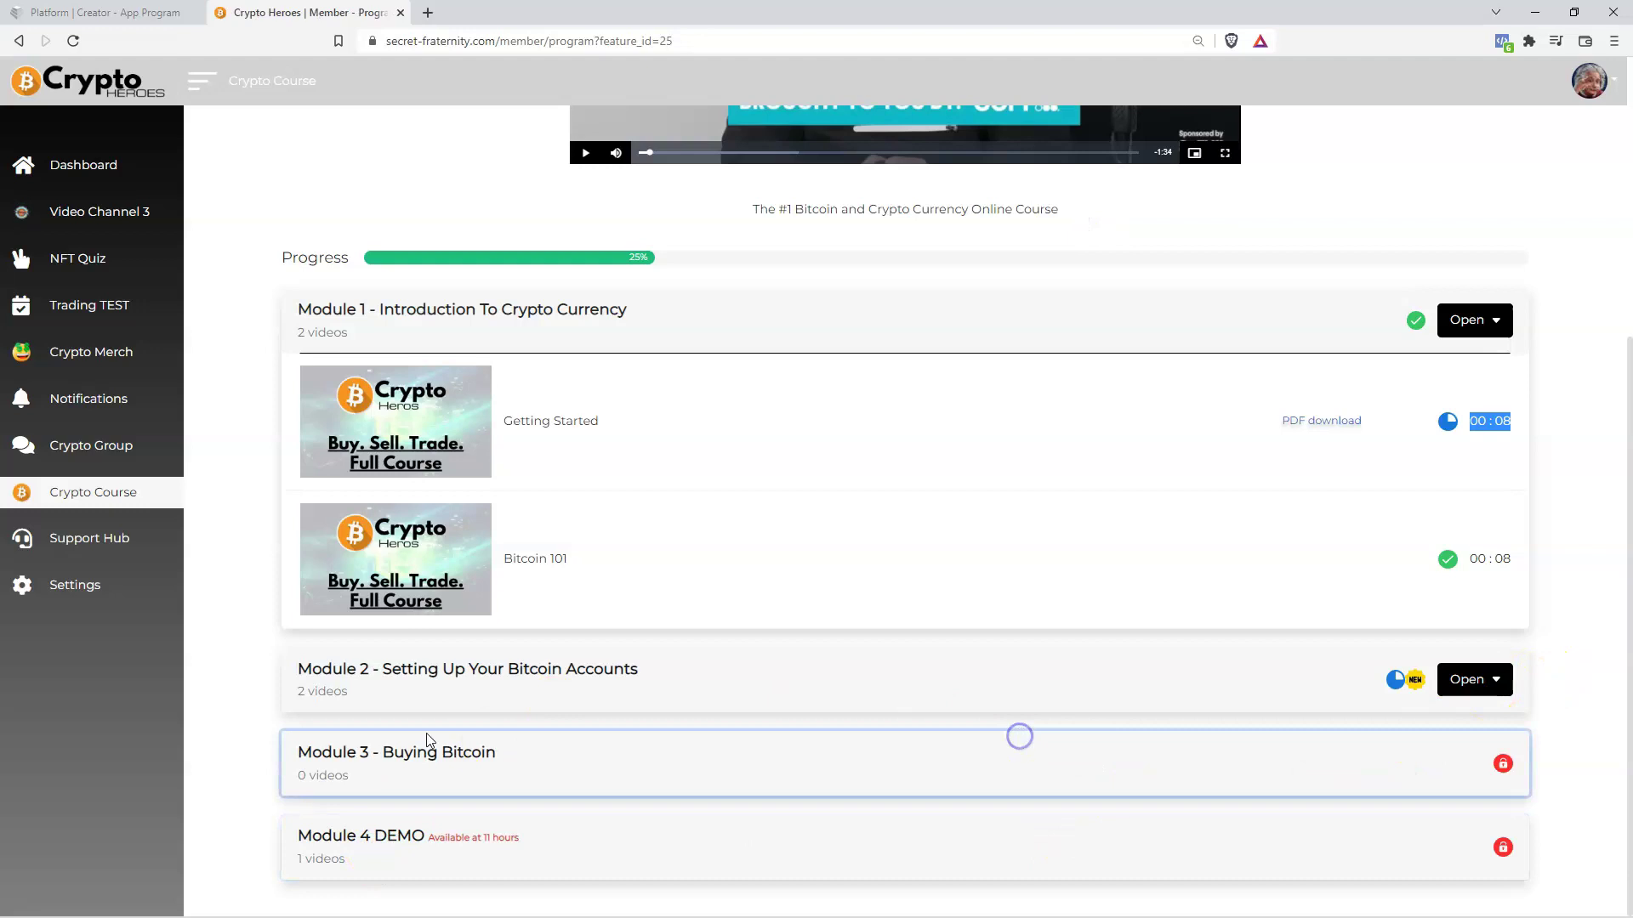
Expand Module 2, open and close the Selecting A Wallet lesson, and examine its progress marker in the list.
{"action": "scroll", "coordinate": [525, 471], "scroll_direction": "up", "scroll_amount": 4}
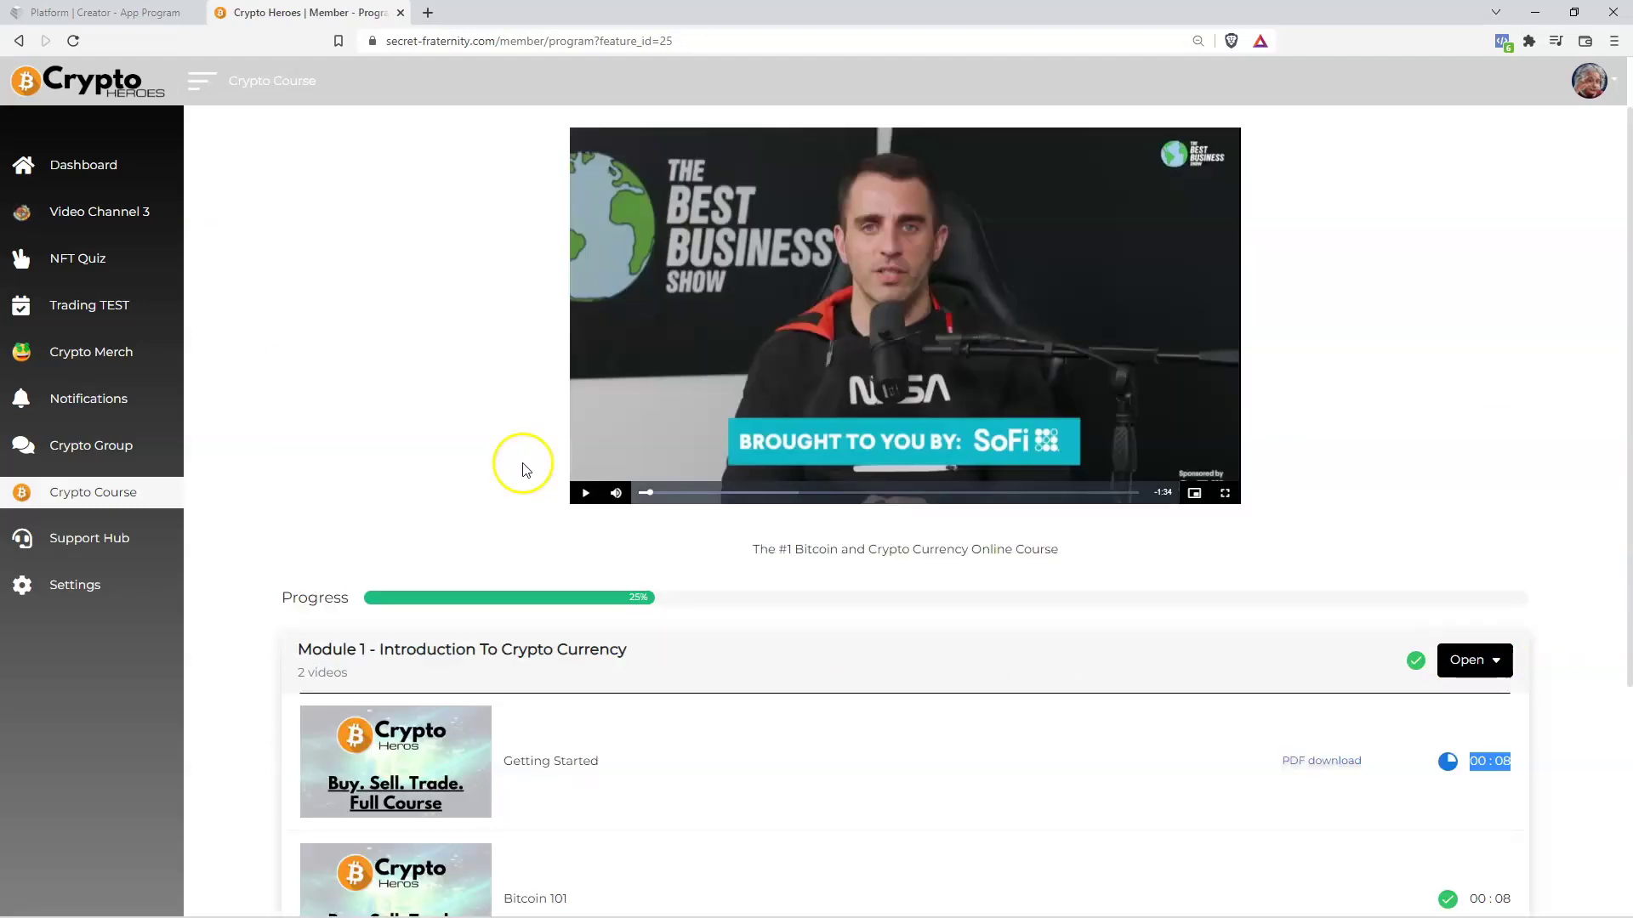
{"action": "scroll", "coordinate": [456, 612], "scroll_direction": "down", "scroll_amount": 3}
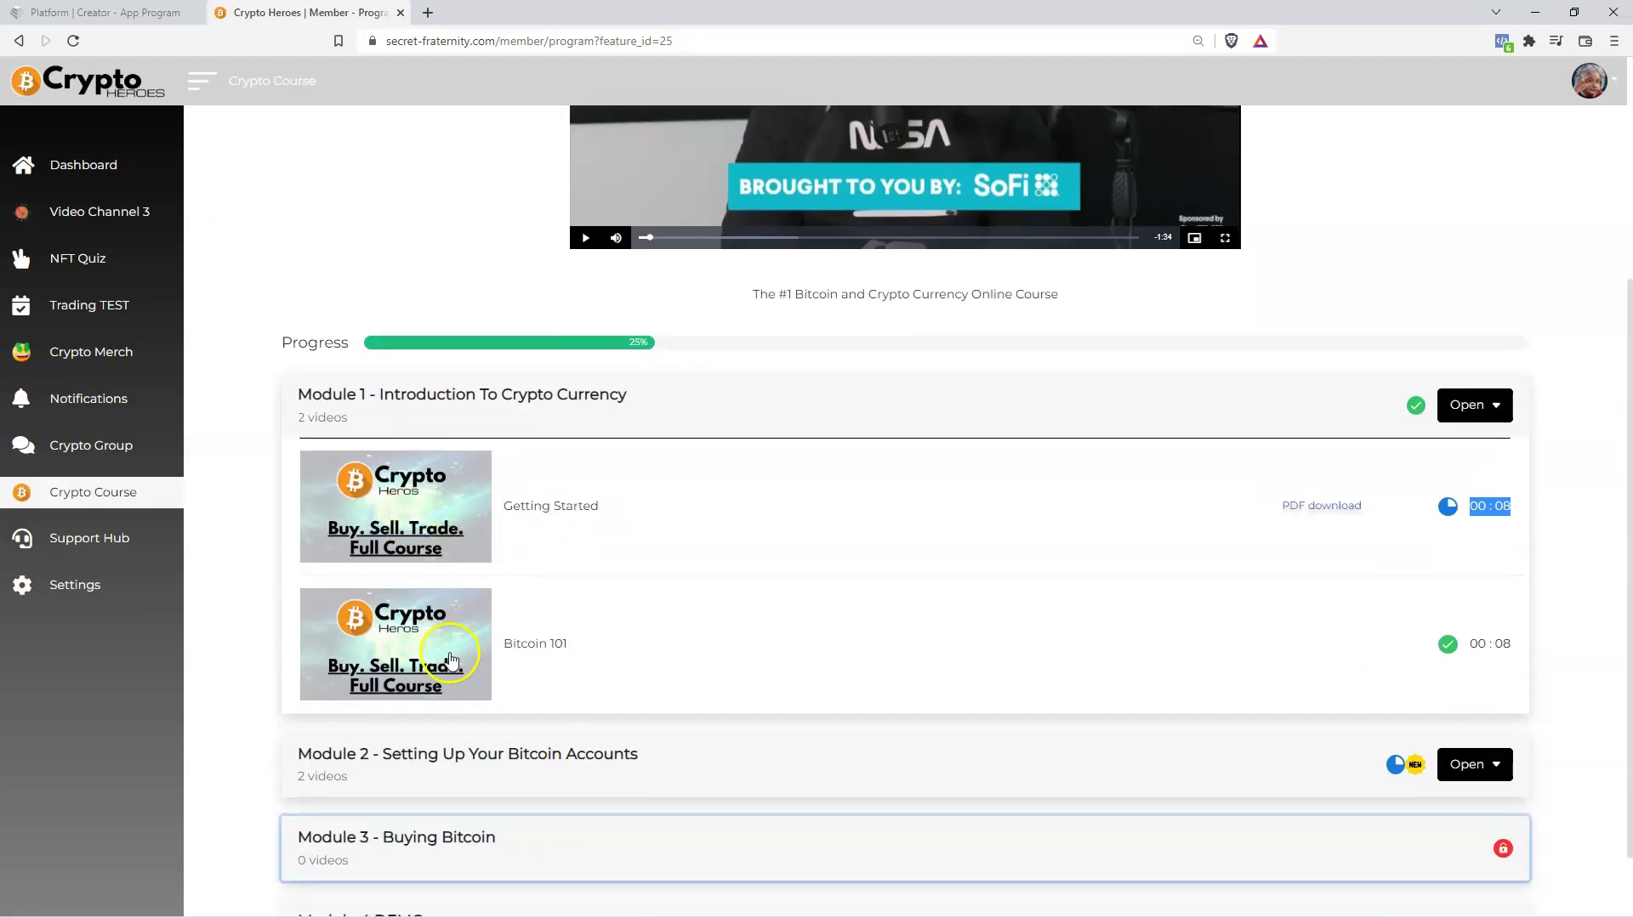
{"action": "left_click", "coordinate": [451, 661]}
{"action": "left_click", "coordinate": [537, 658]}
{"action": "left_click", "coordinate": [1105, 289]}
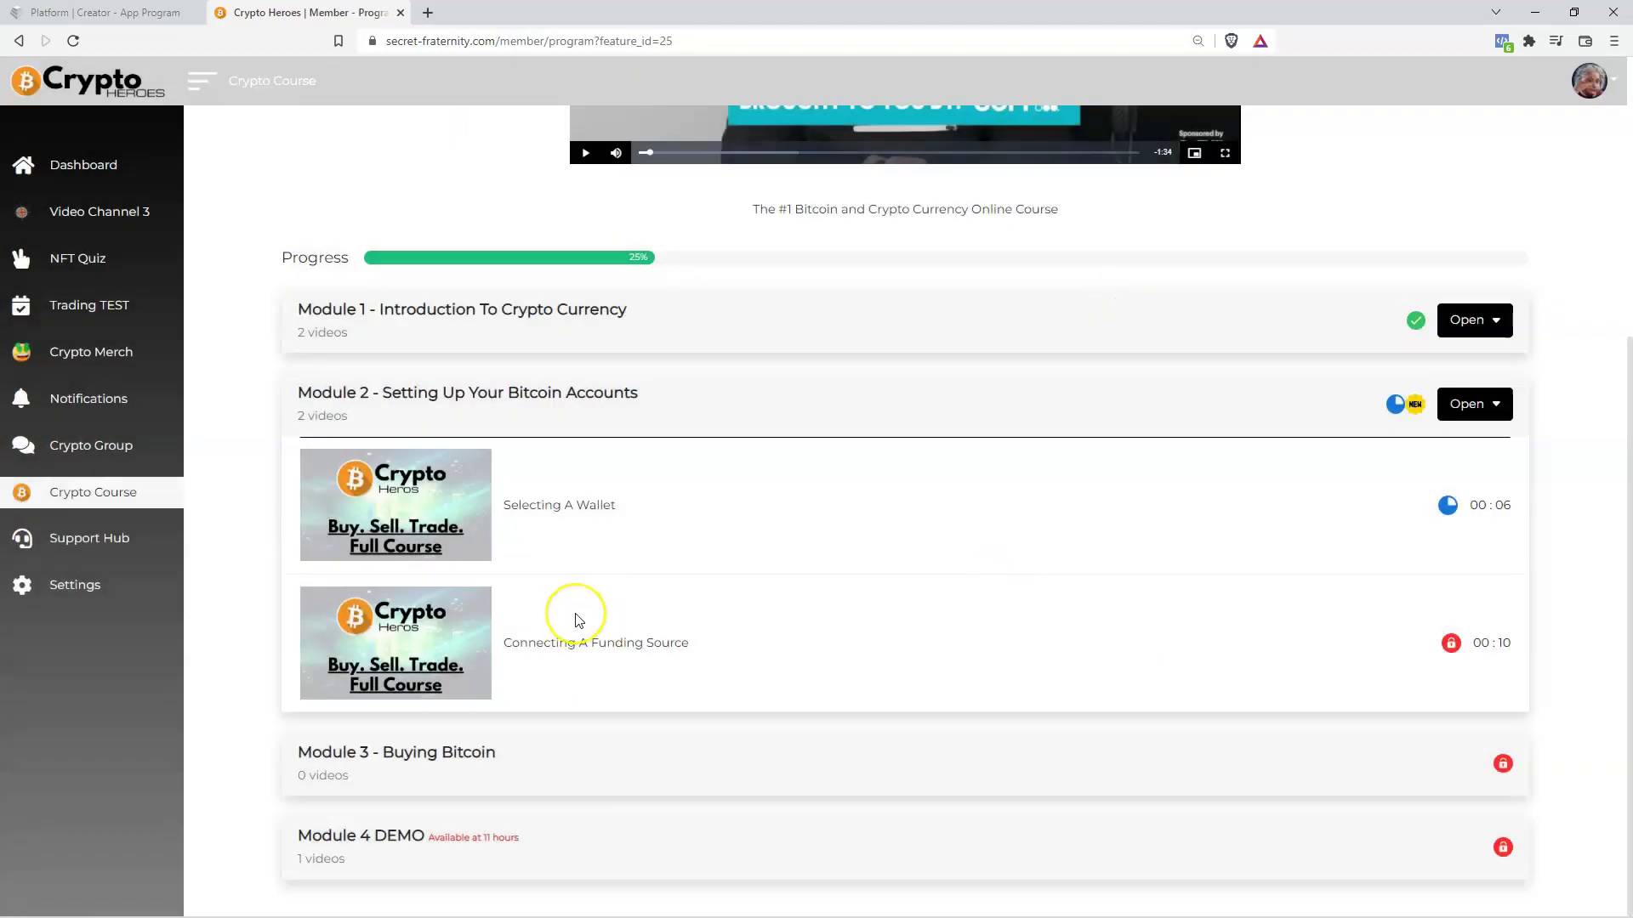
{"action": "scroll", "coordinate": [578, 620], "scroll_direction": "up", "scroll_amount": 2}
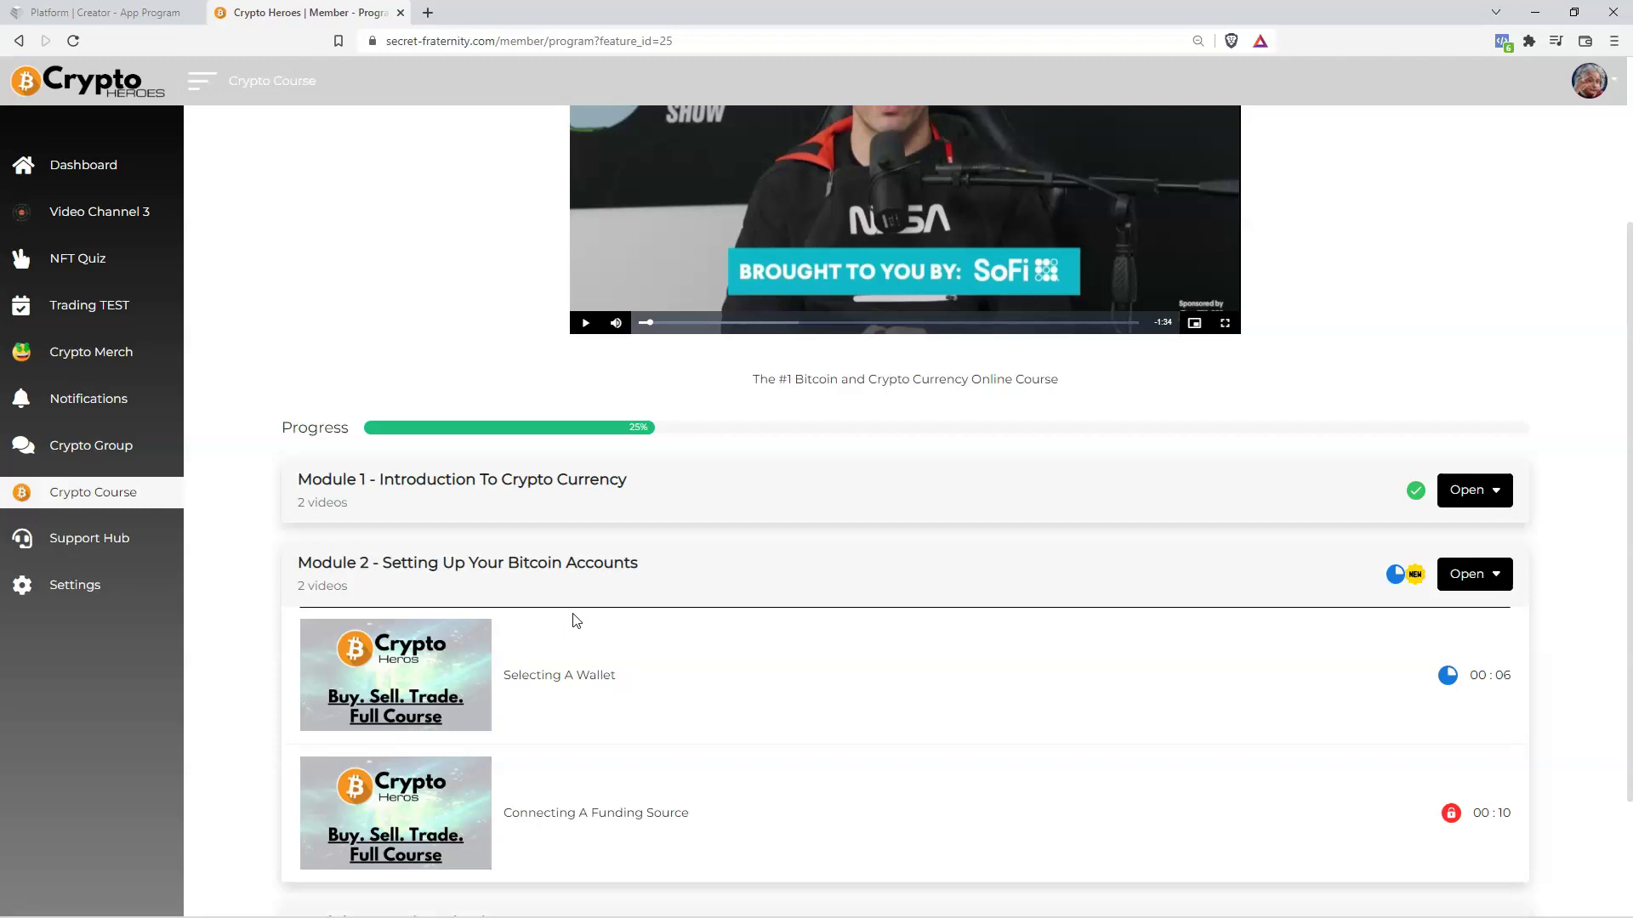
{"action": "left_click", "coordinate": [566, 623]}
{"action": "scroll", "coordinate": [552, 534], "scroll_direction": "down", "scroll_amount": 2}
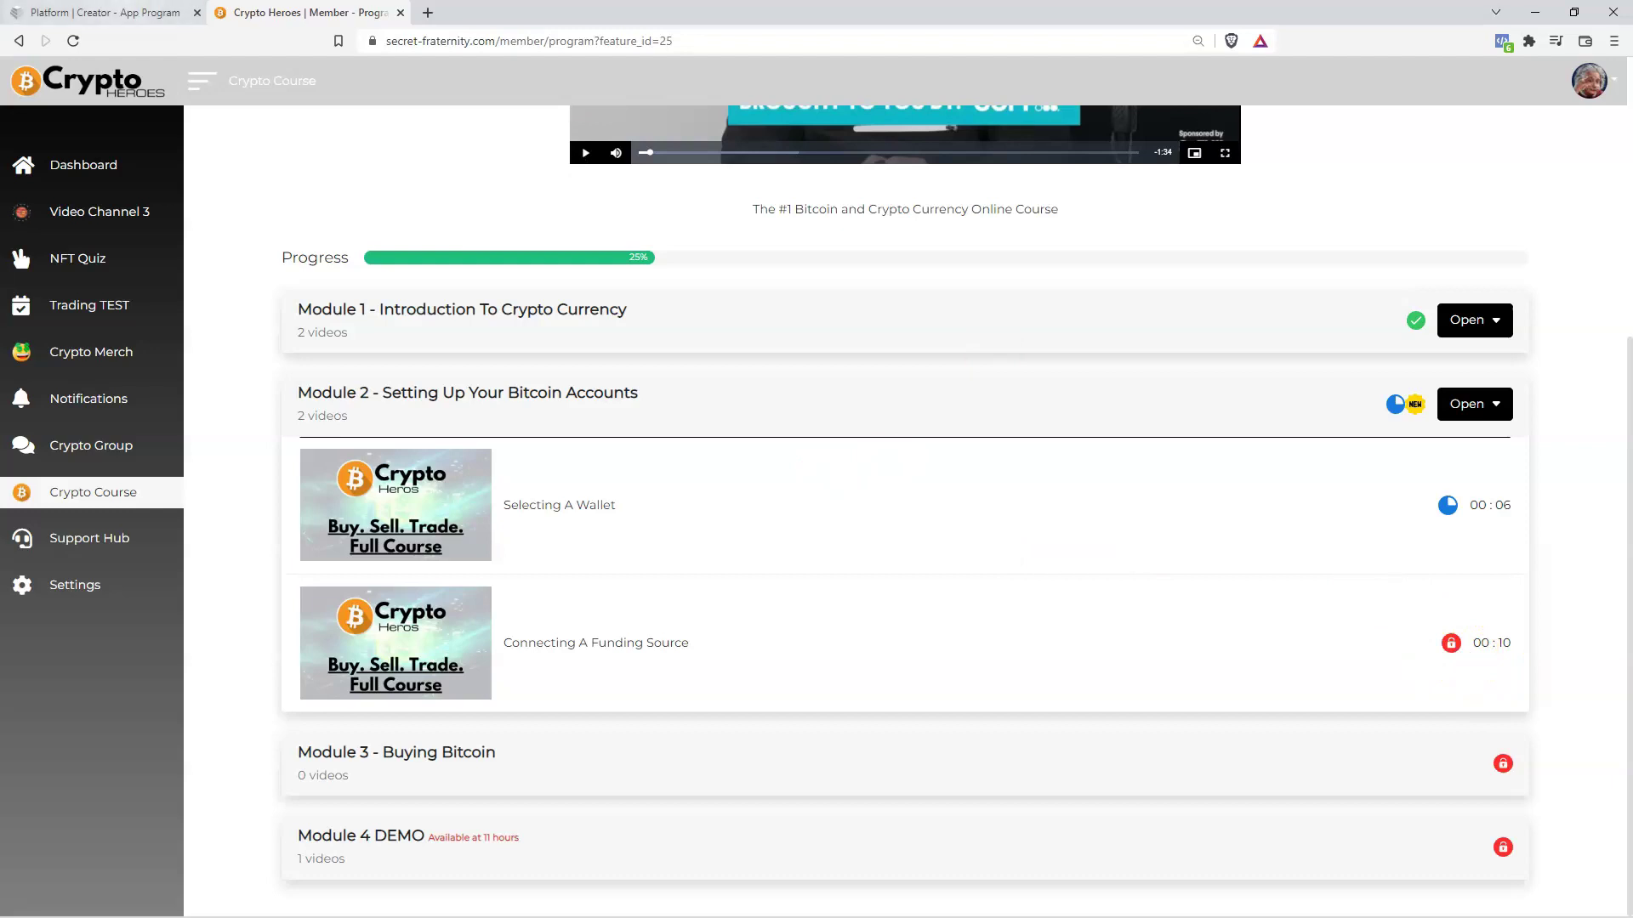
Switch to Platform and examine the Auto Lock option in the Crypto Course settings.
{"action": "left_click", "coordinate": [107, 13]}
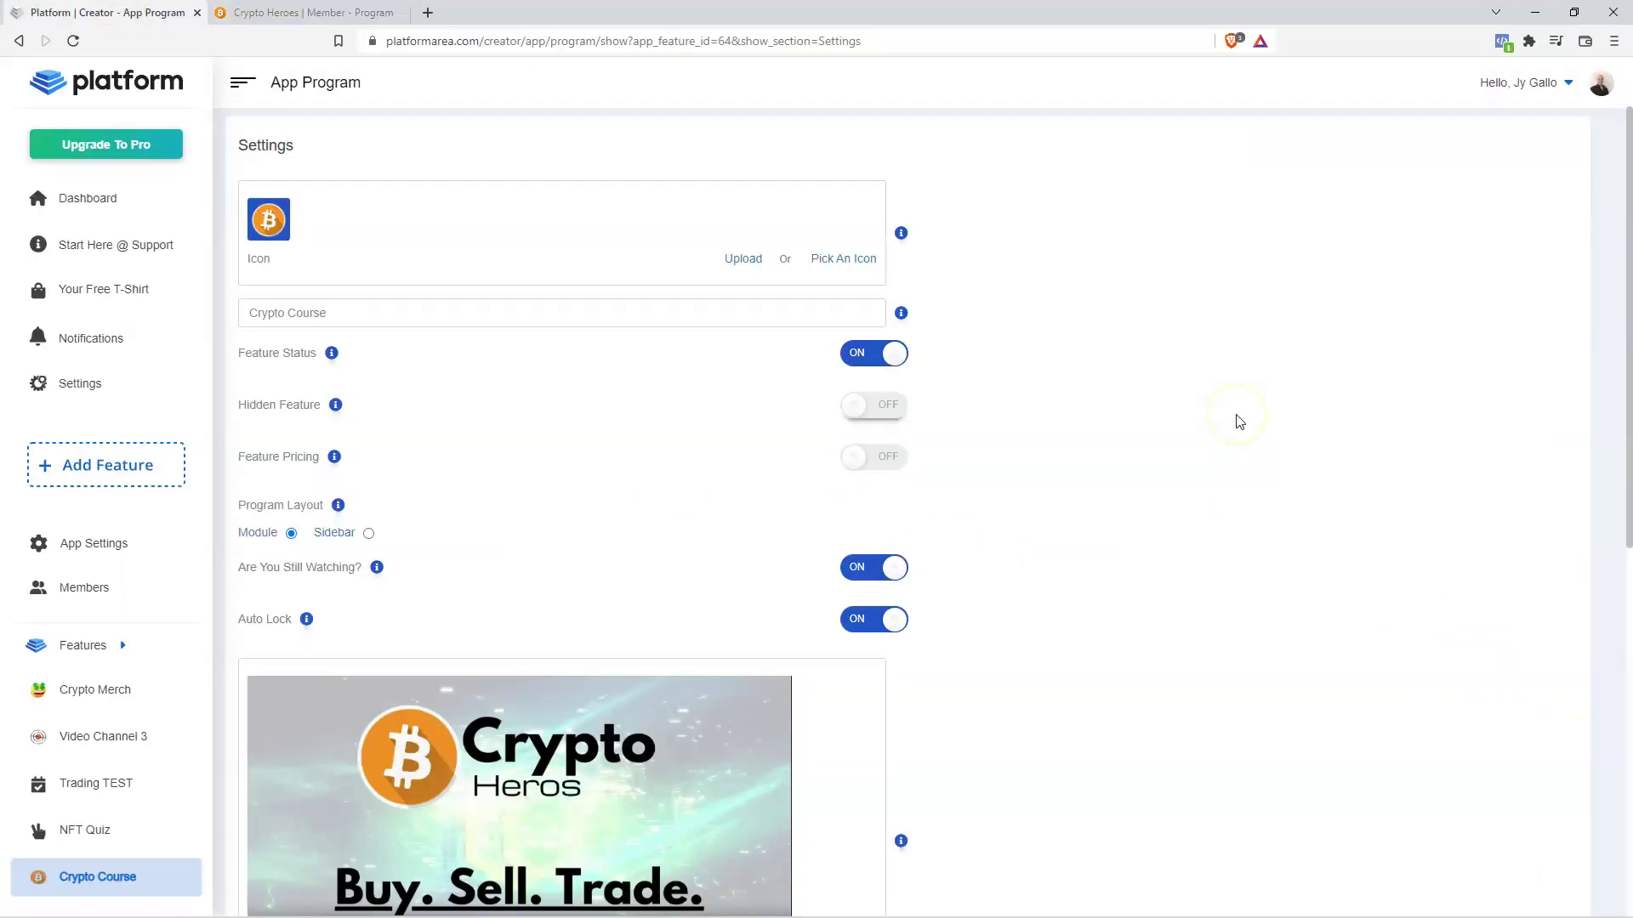
{"action": "left_click", "coordinate": [1184, 391]}
{"action": "left_click", "coordinate": [267, 627]}
{"action": "left_click", "coordinate": [1062, 374]}
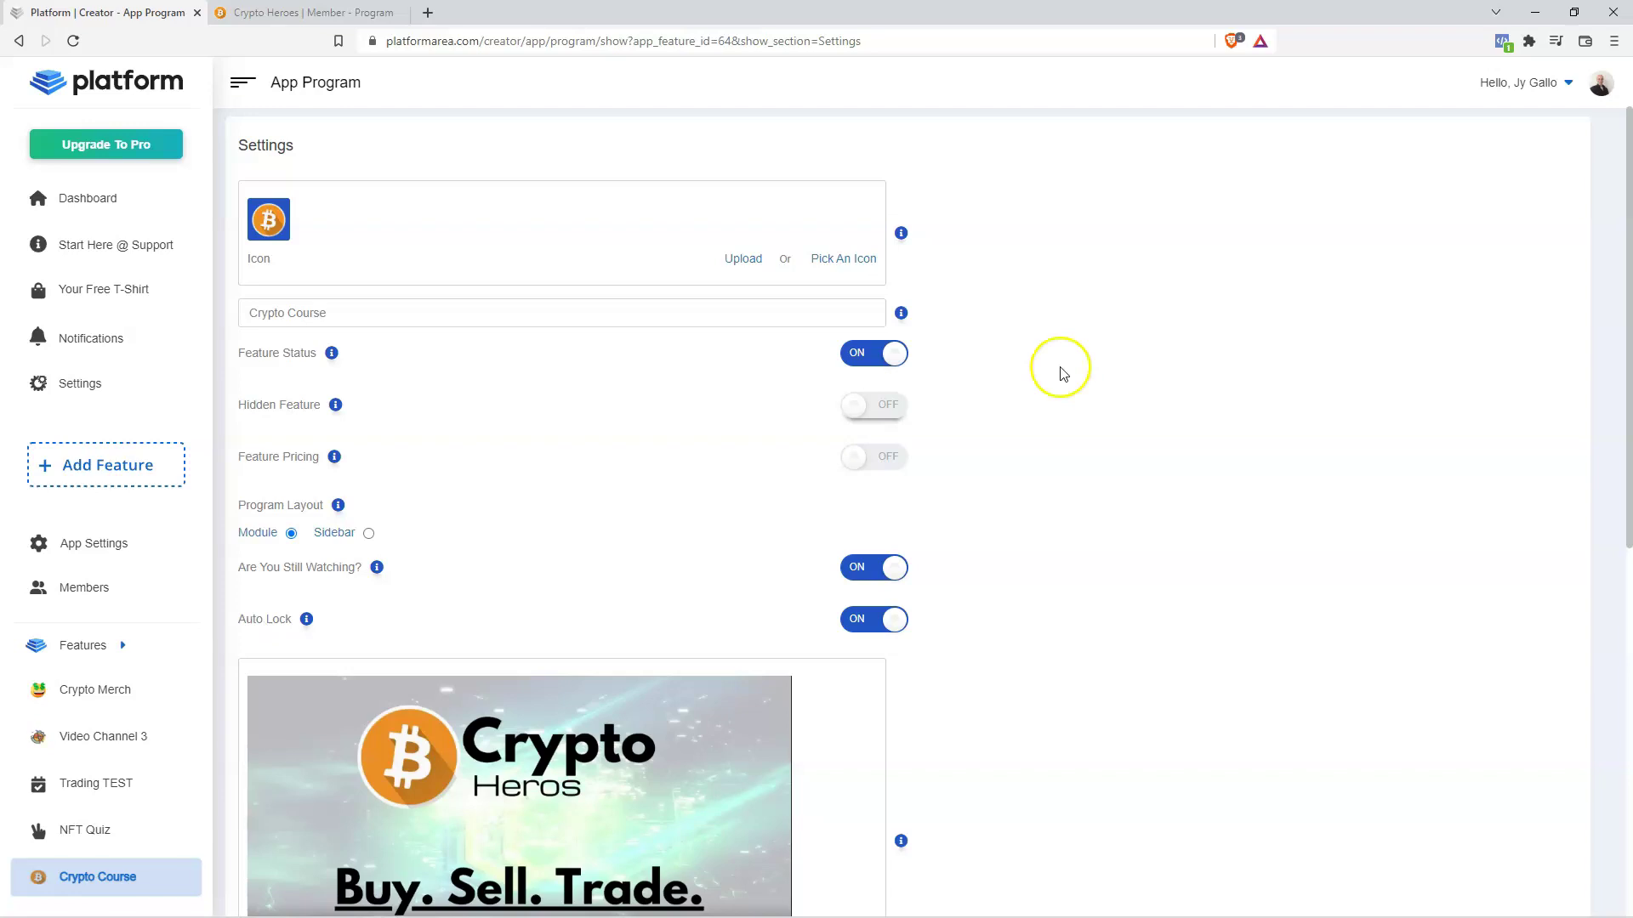
Switch to the Crypto Heroes member page and examine the locked lesson in Module 2 and the locked Modules 3 and 4.
{"action": "left_click", "coordinate": [281, 14]}
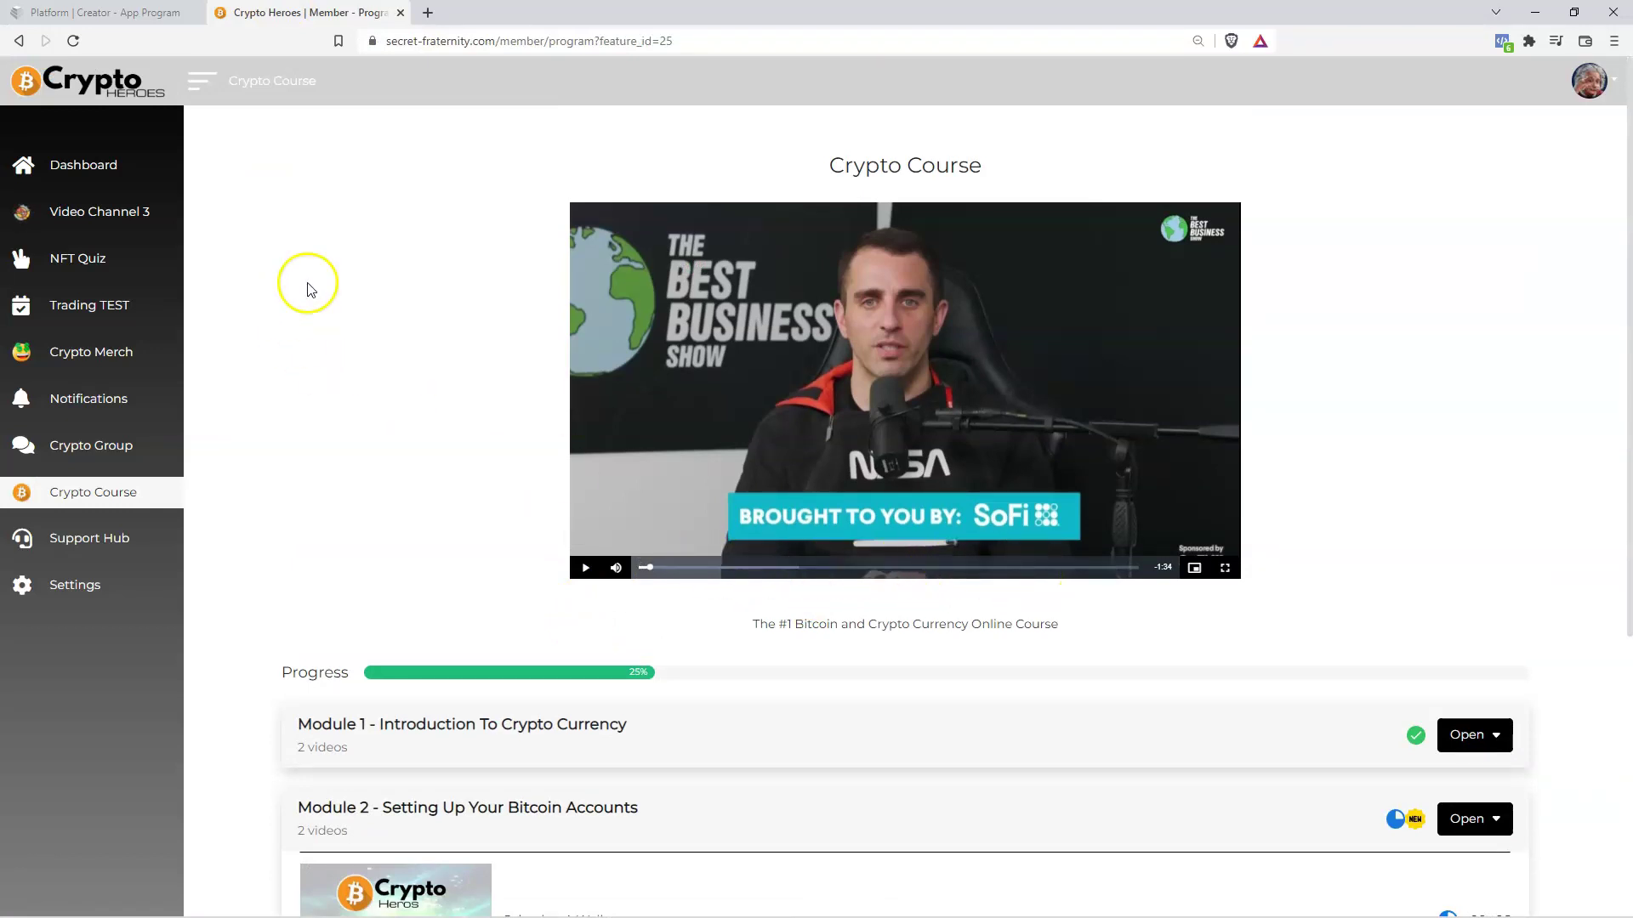
{"action": "left_click", "coordinate": [161, 13]}
{"action": "left_click", "coordinate": [327, 13]}
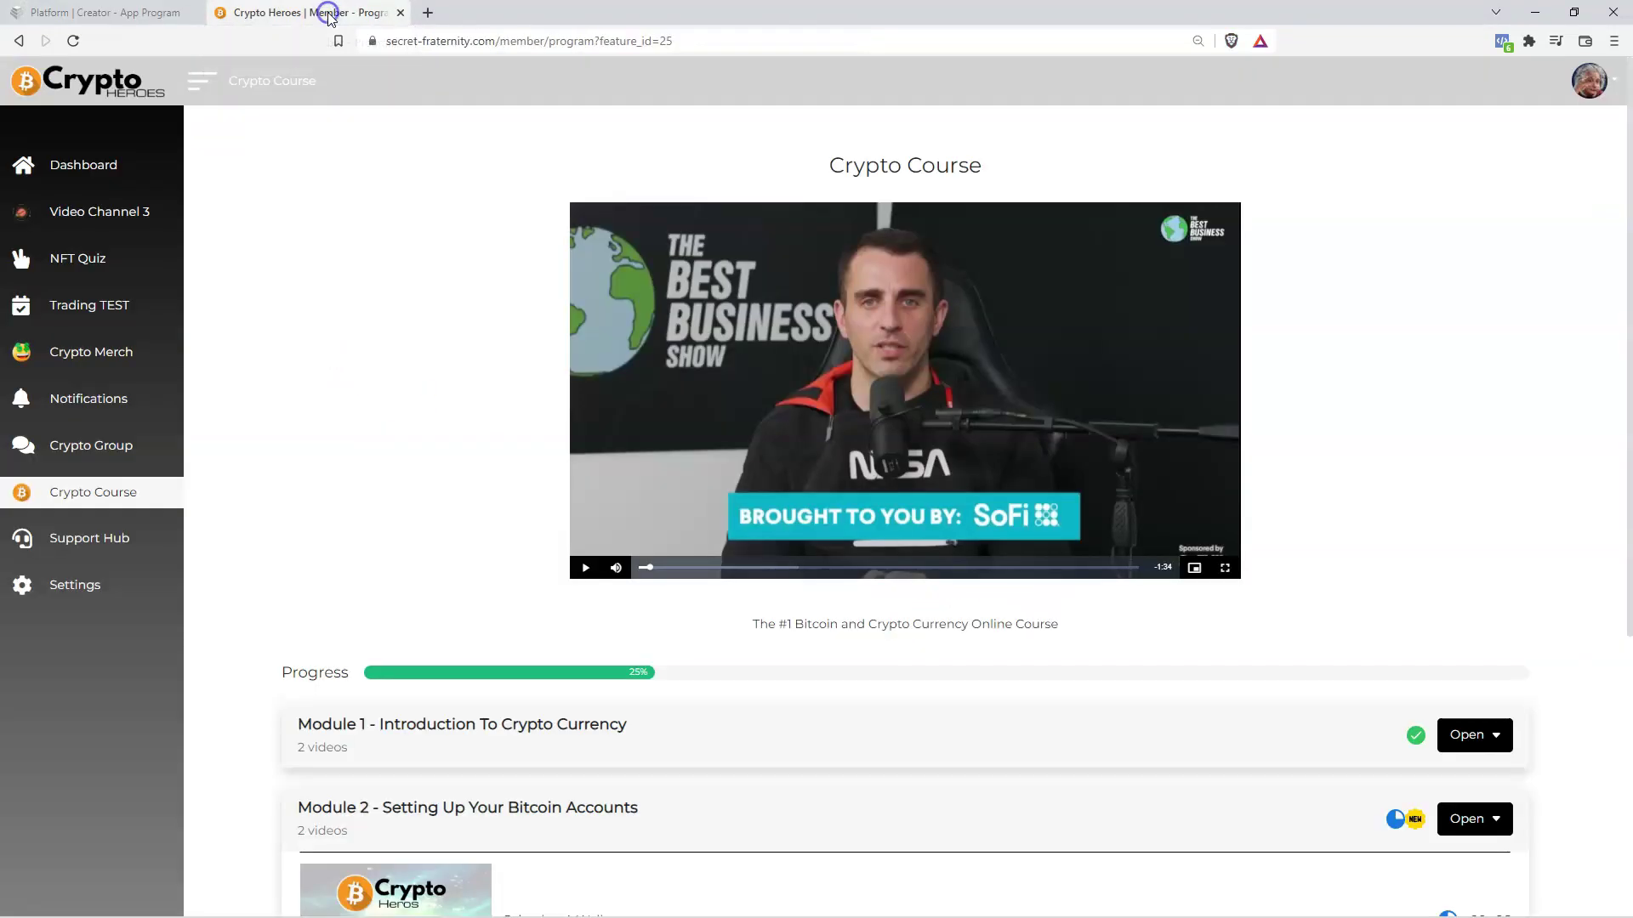
{"action": "scroll", "coordinate": [321, 671], "scroll_direction": "down", "scroll_amount": 2}
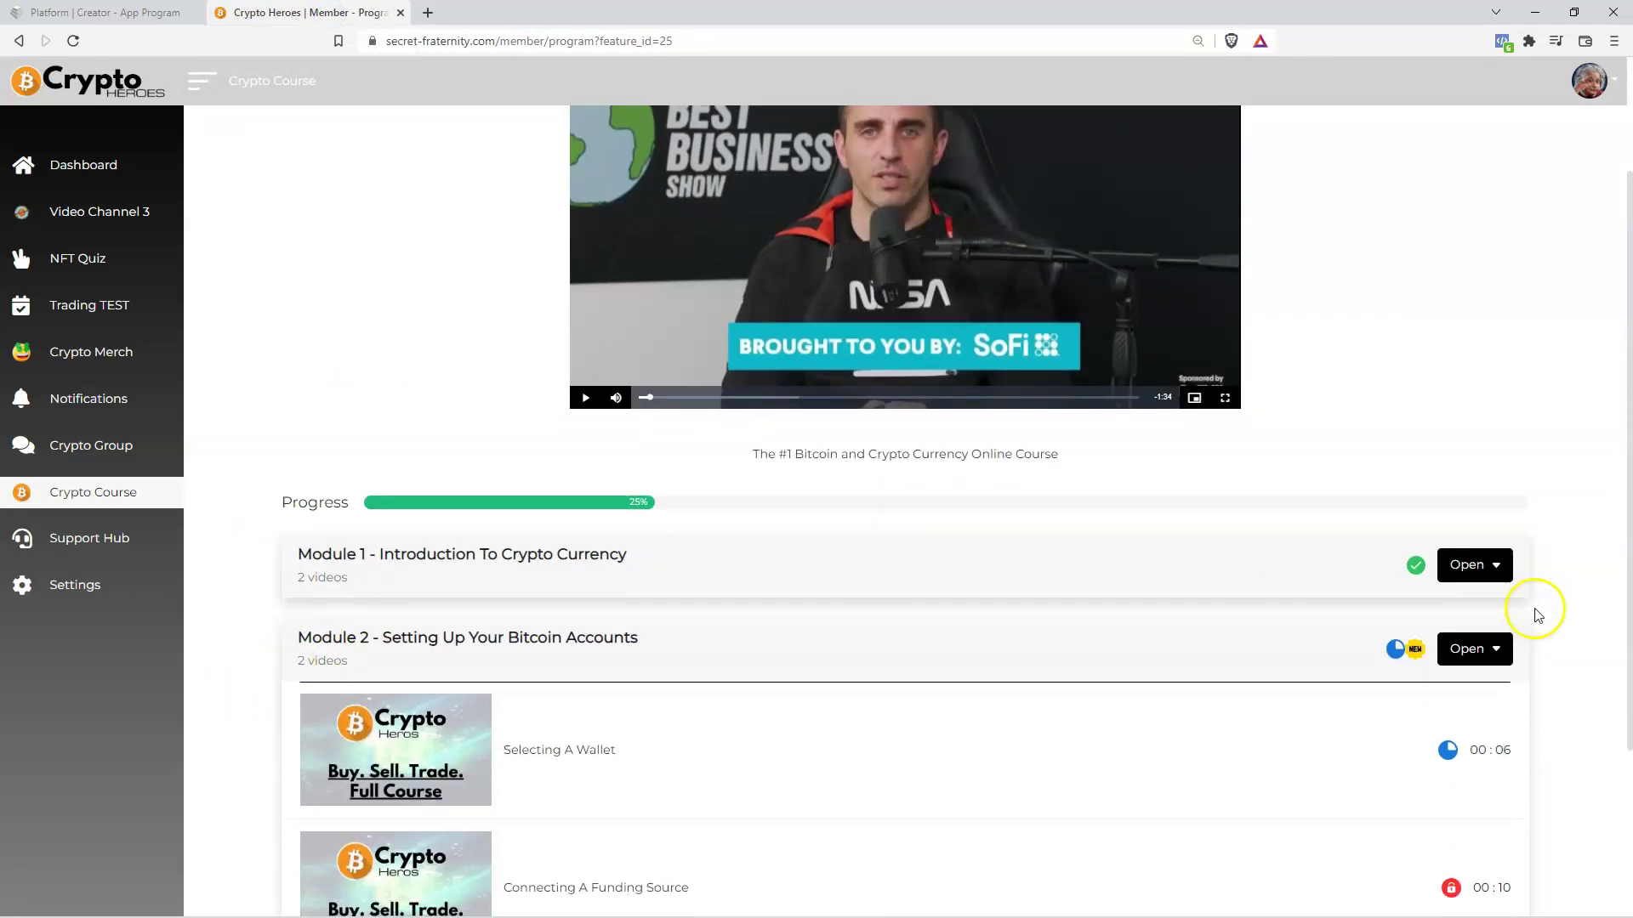
{"action": "scroll", "coordinate": [1538, 614], "scroll_direction": "down", "scroll_amount": 2}
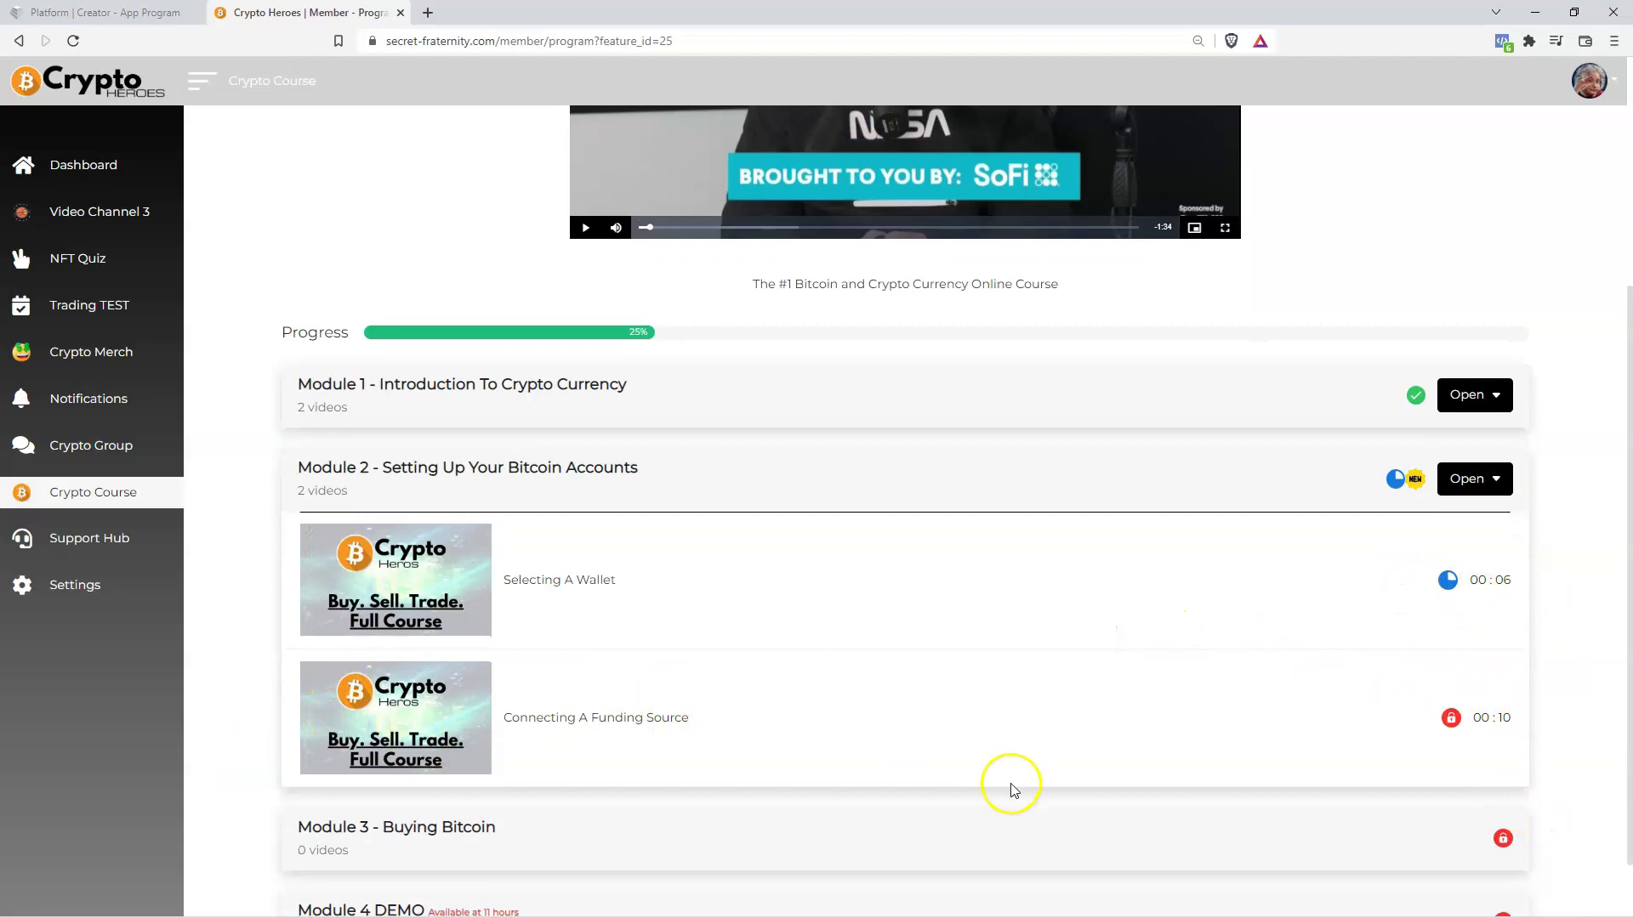
{"action": "scroll", "coordinate": [334, 674], "scroll_direction": "down", "scroll_amount": 1}
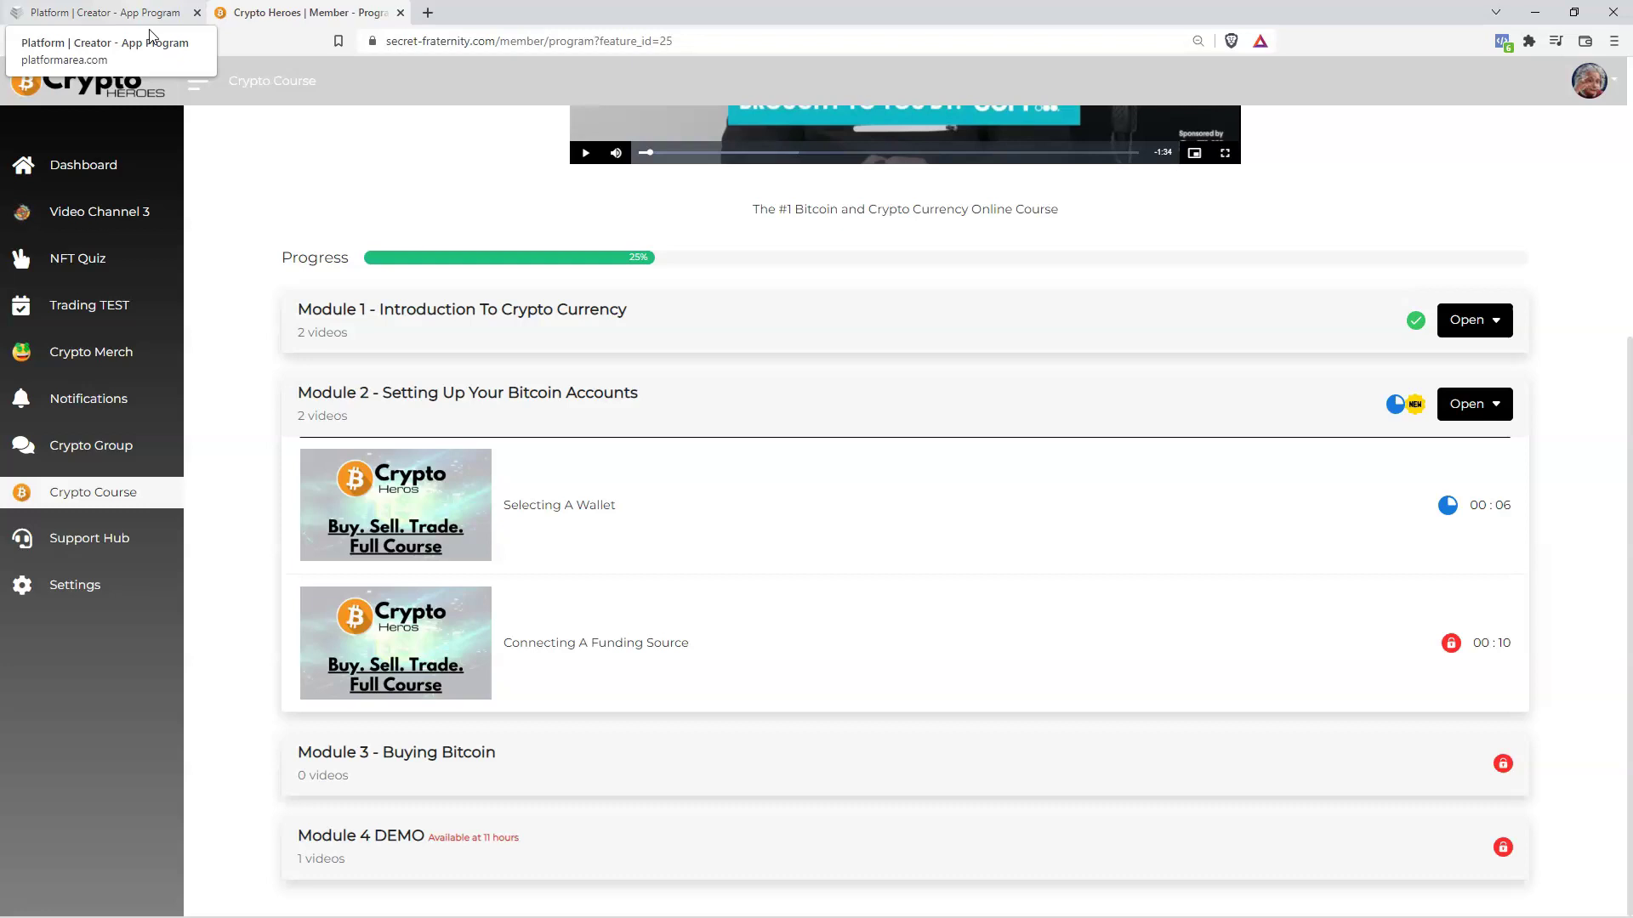
Switch to Platform, turn off Auto Lock for the Crypto Course, and save the settings.
{"action": "left_click", "coordinate": [150, 16]}
{"action": "left_click", "coordinate": [875, 618]}
{"action": "scroll", "coordinate": [1019, 592], "scroll_direction": "down", "scroll_amount": 1}
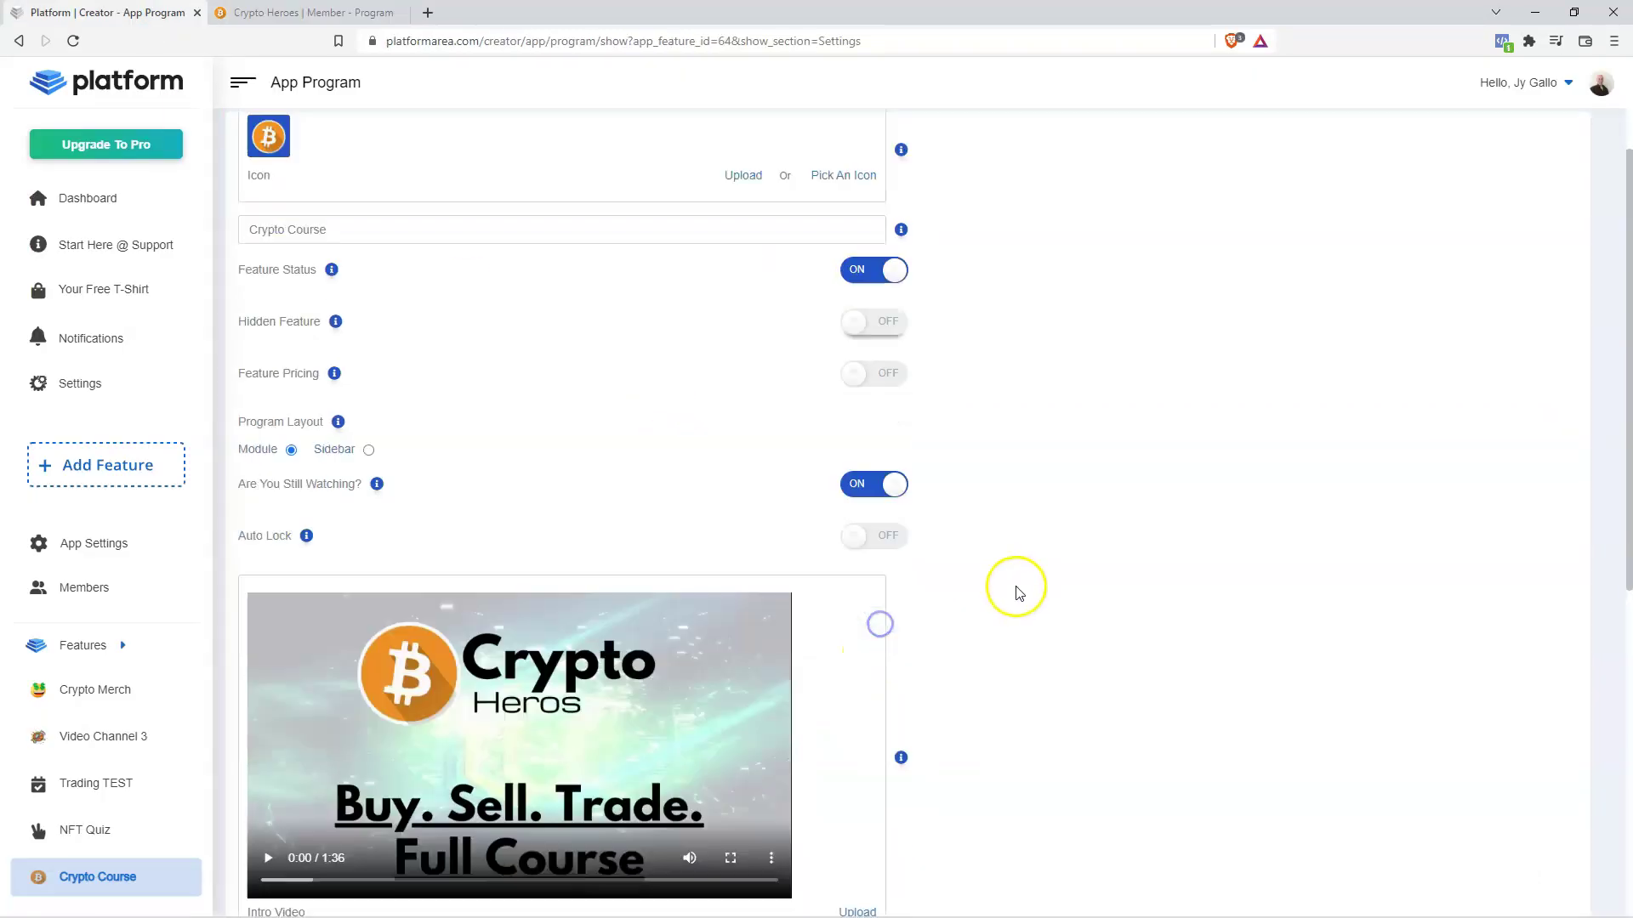
{"action": "scroll", "coordinate": [1019, 592], "scroll_direction": "down", "scroll_amount": 8}
{"action": "left_click", "coordinate": [887, 769]}
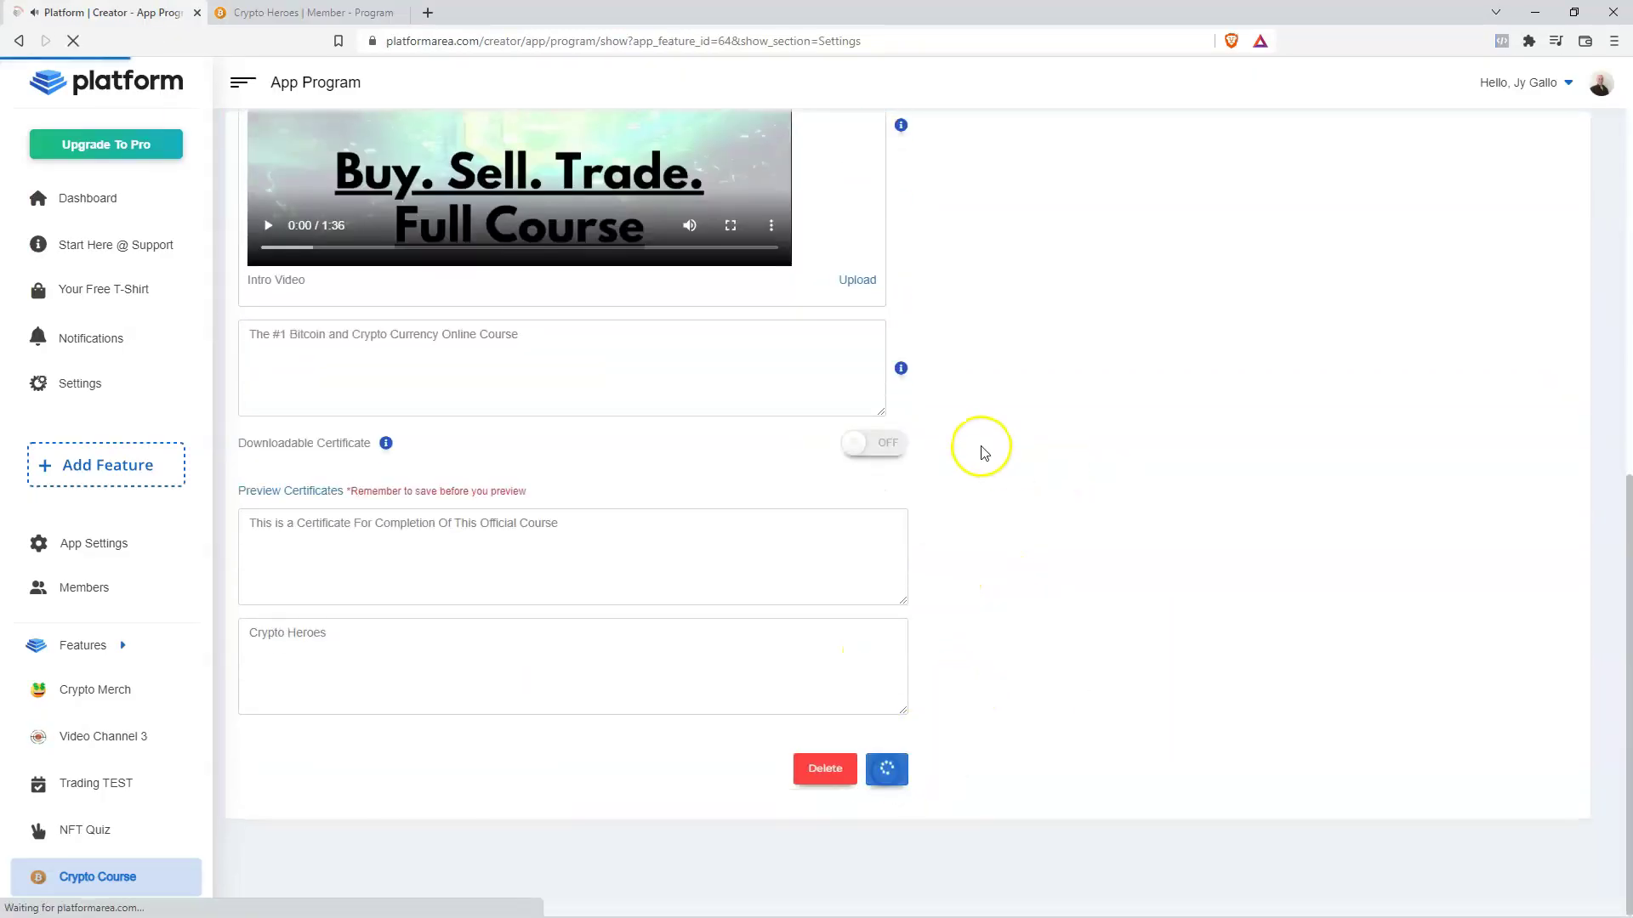
Reload the Crypto Course on the Crypto Heroes member page, expand Module 1, and examine the lesson and module markers with Auto Lock off.
{"action": "key", "text": "ctrl+Tab"}
{"action": "left_click", "coordinate": [75, 41]}
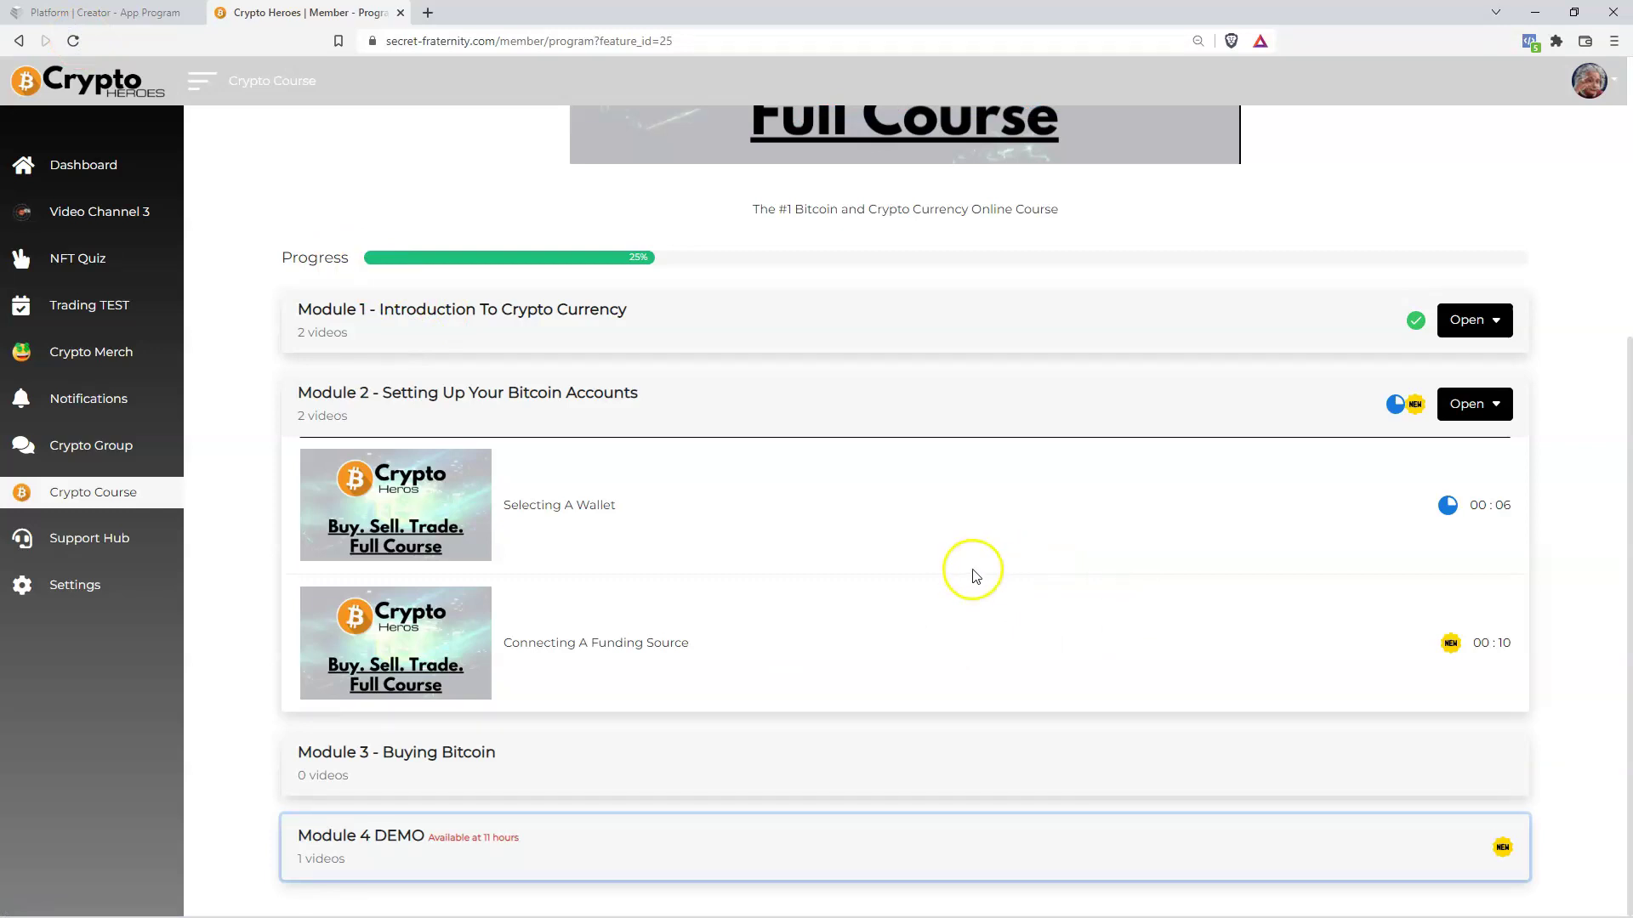
{"action": "left_click", "coordinate": [728, 322]}
{"action": "scroll", "coordinate": [808, 634], "scroll_direction": "down", "scroll_amount": 3}
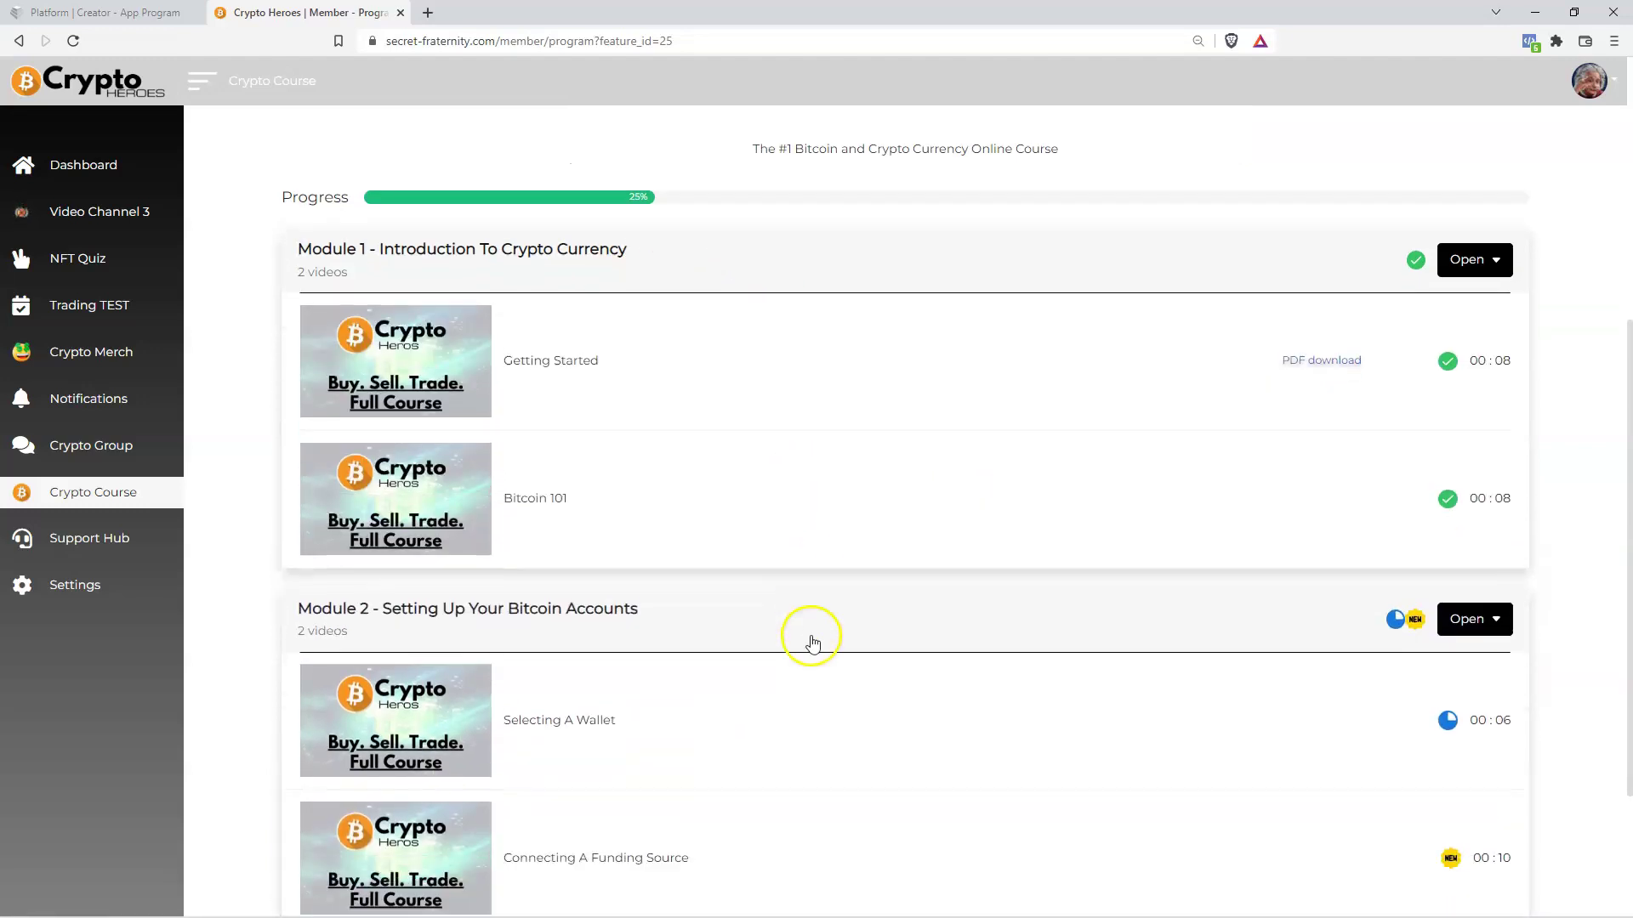
{"action": "scroll", "coordinate": [470, 321], "scroll_direction": "up", "scroll_amount": 2}
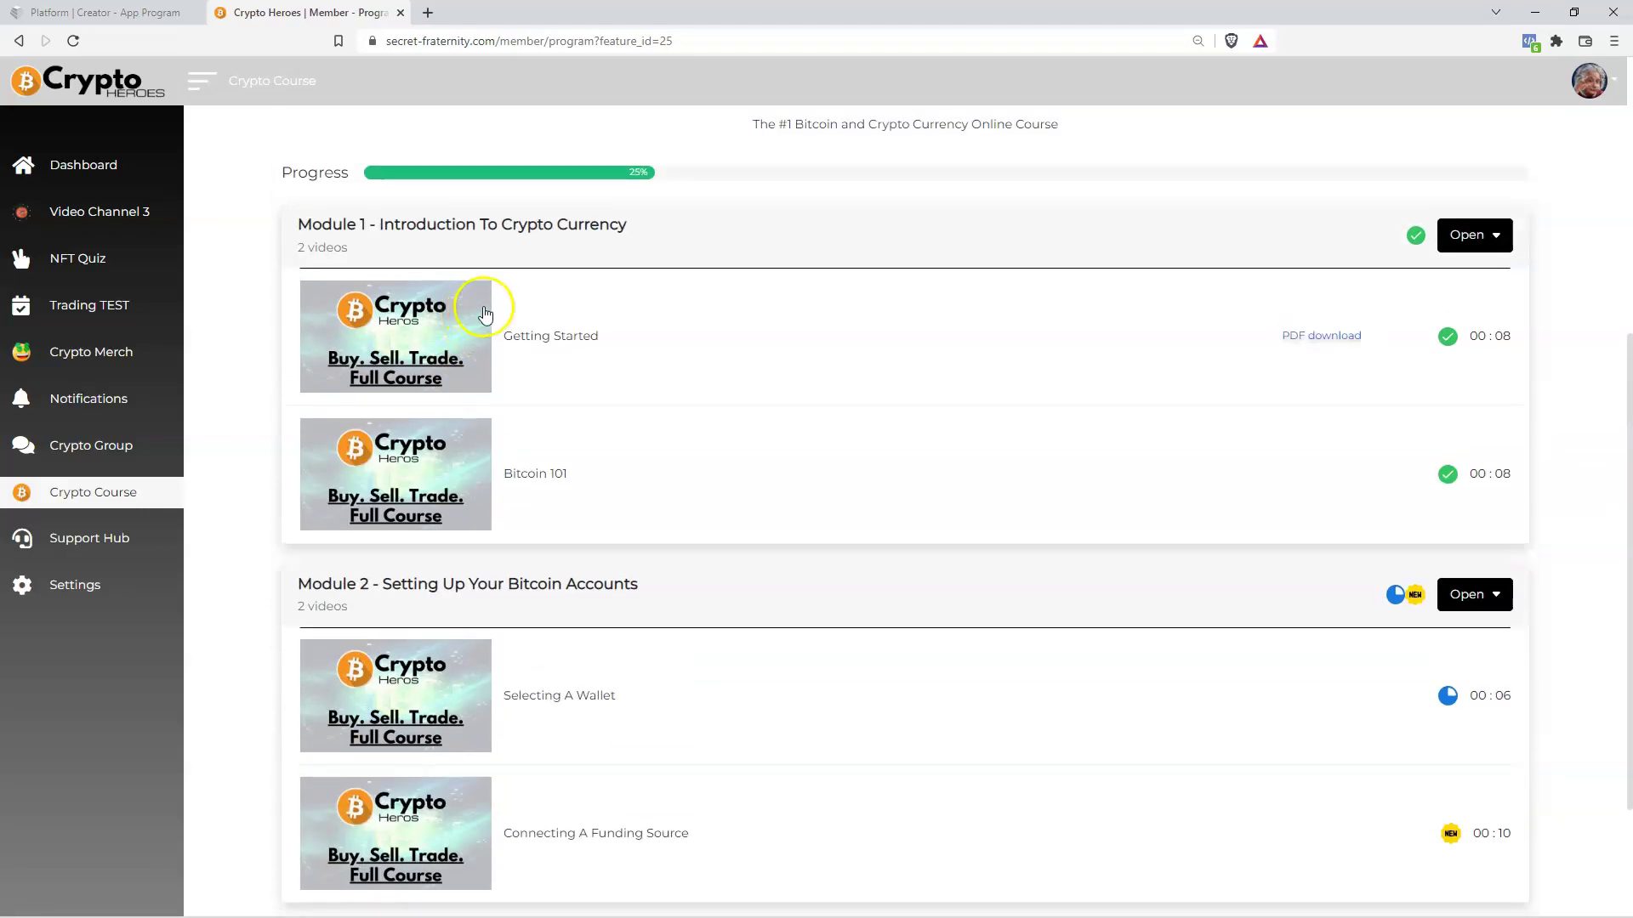
Switch to Platform, turn on Auto Lock for the Crypto Course, and save the settings.
{"action": "left_click", "coordinate": [130, 12]}
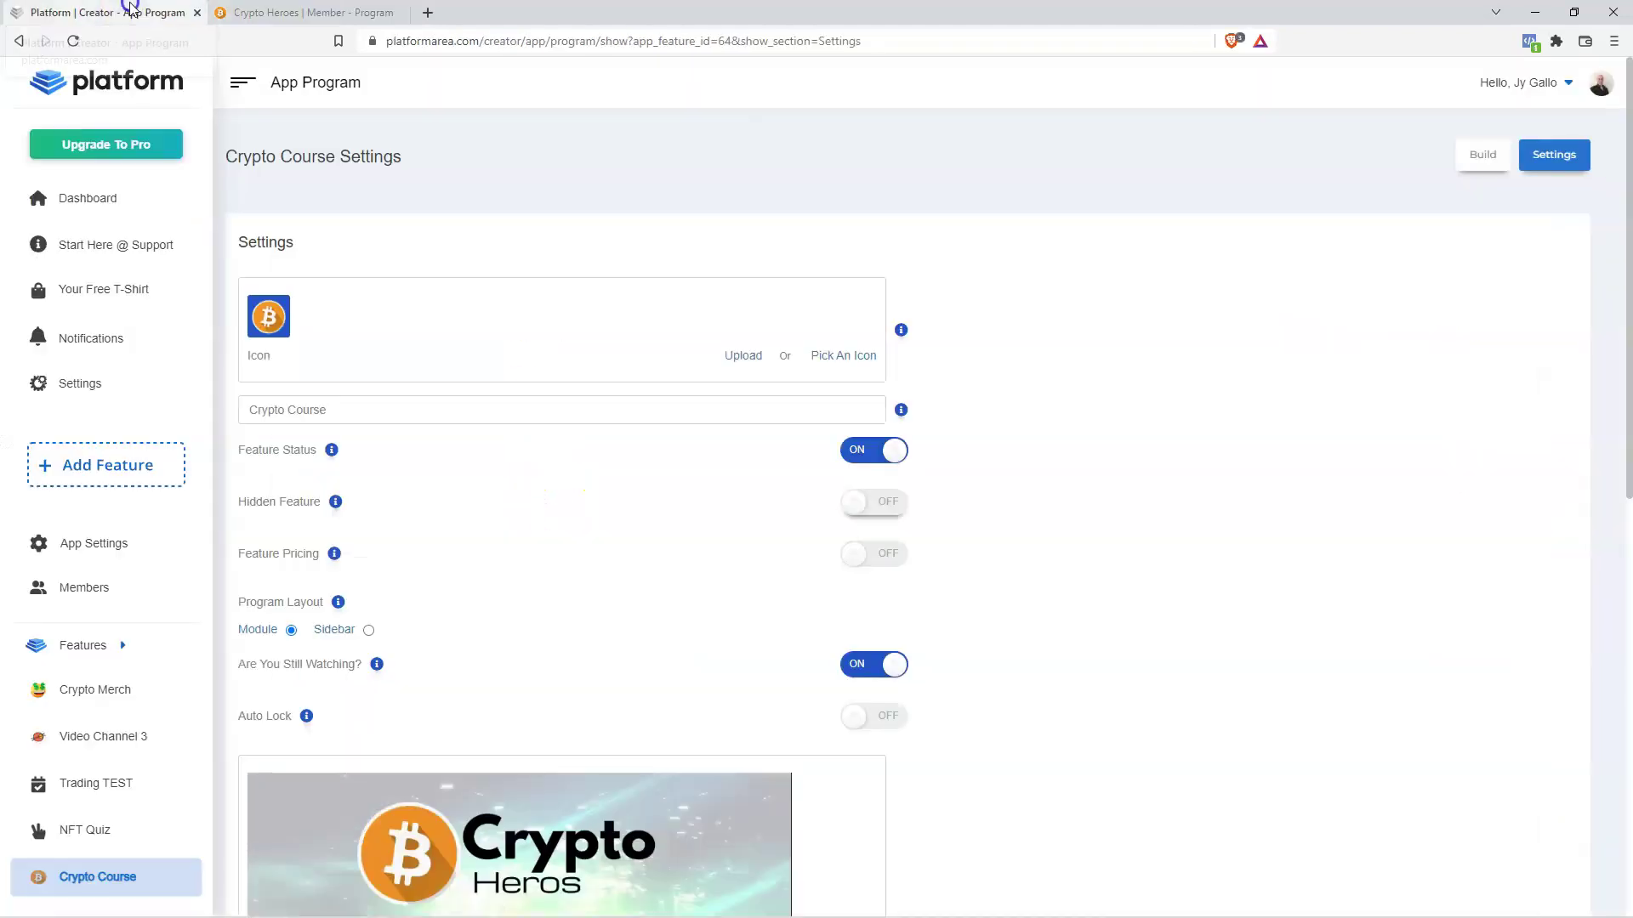
{"action": "left_click", "coordinate": [876, 718]}
{"action": "scroll", "coordinate": [987, 655], "scroll_direction": "down", "scroll_amount": 9}
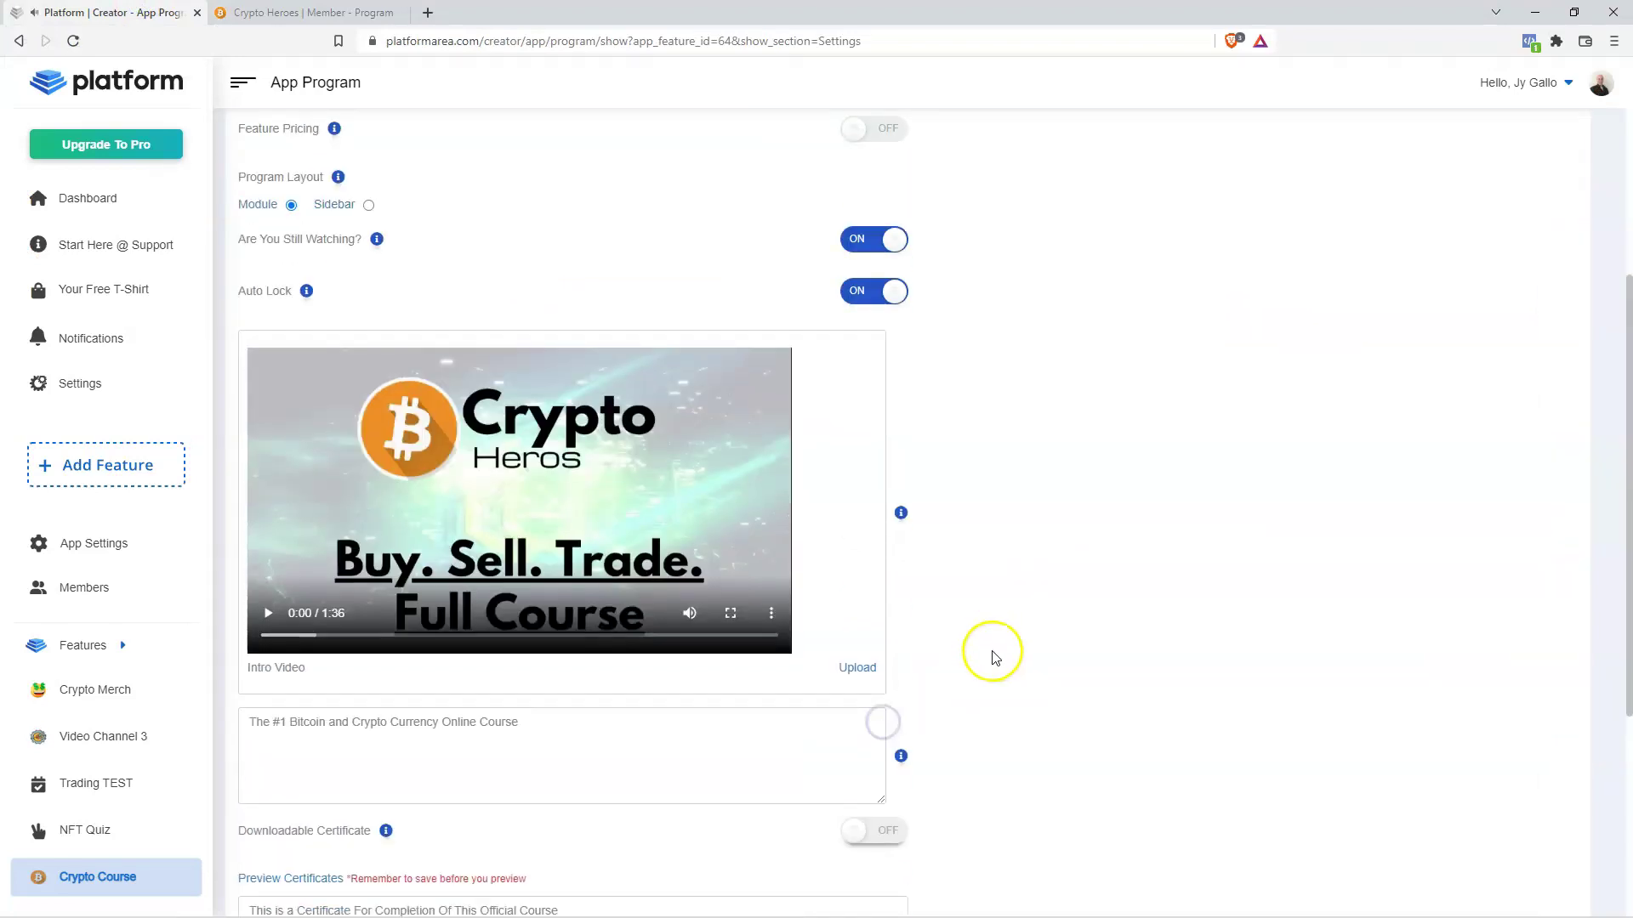
{"action": "left_click", "coordinate": [895, 831]}
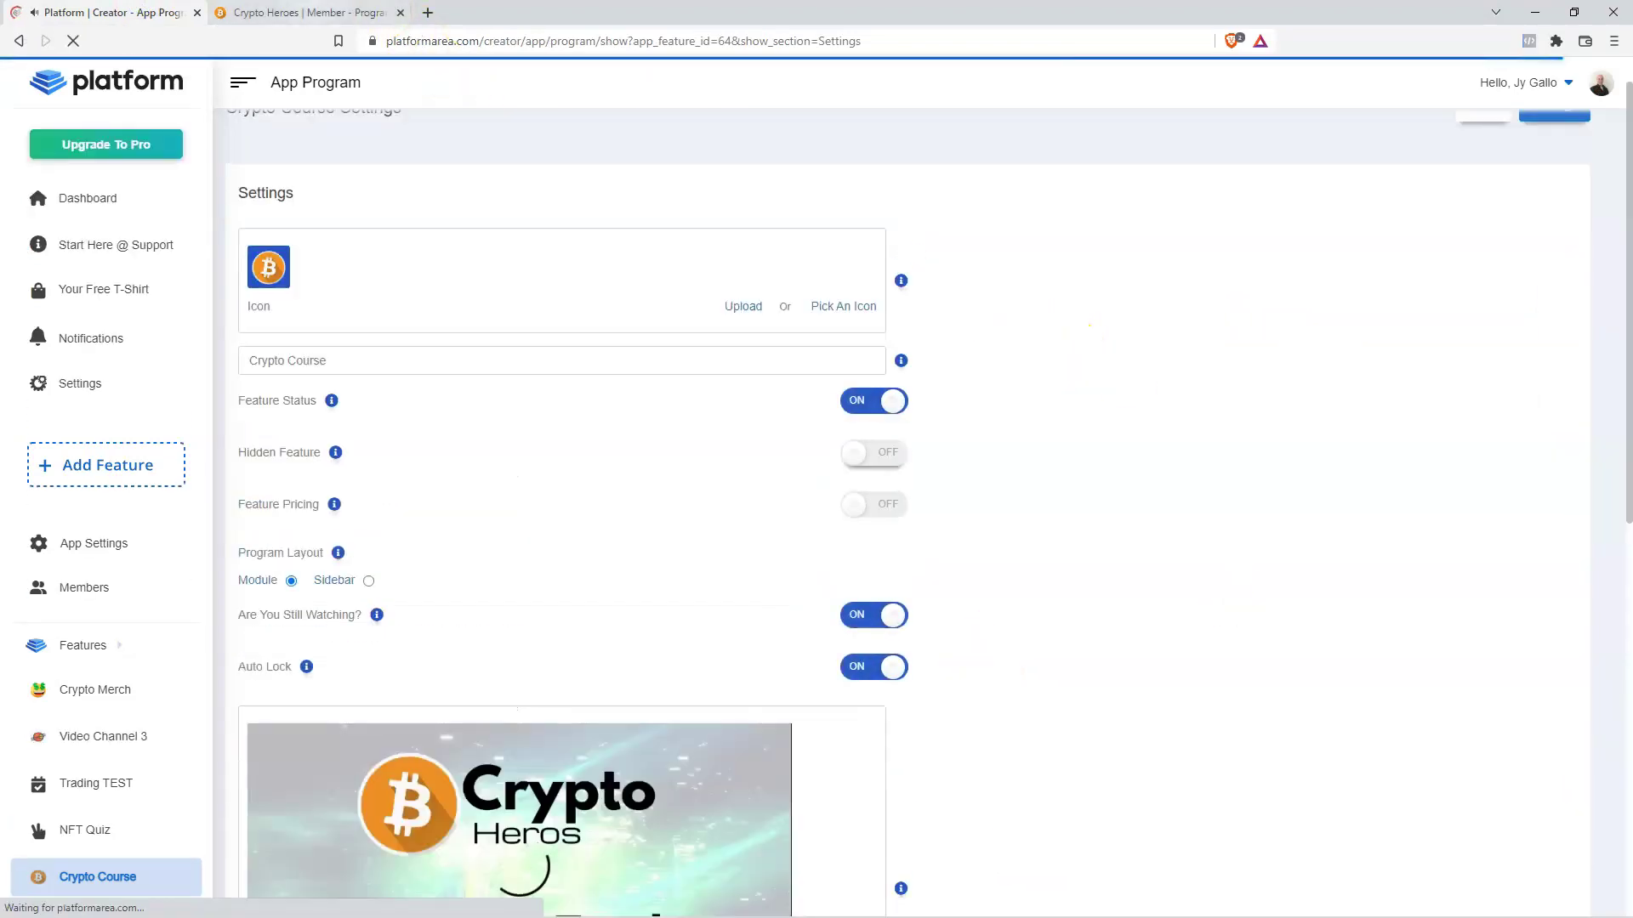
Reload the Crypto Course on the Crypto Heroes member page, expand Module 2, and examine the lesson locks with Auto Lock on.
{"action": "key", "text": "ctrl+Tab"}
{"action": "left_click", "coordinate": [73, 40]}
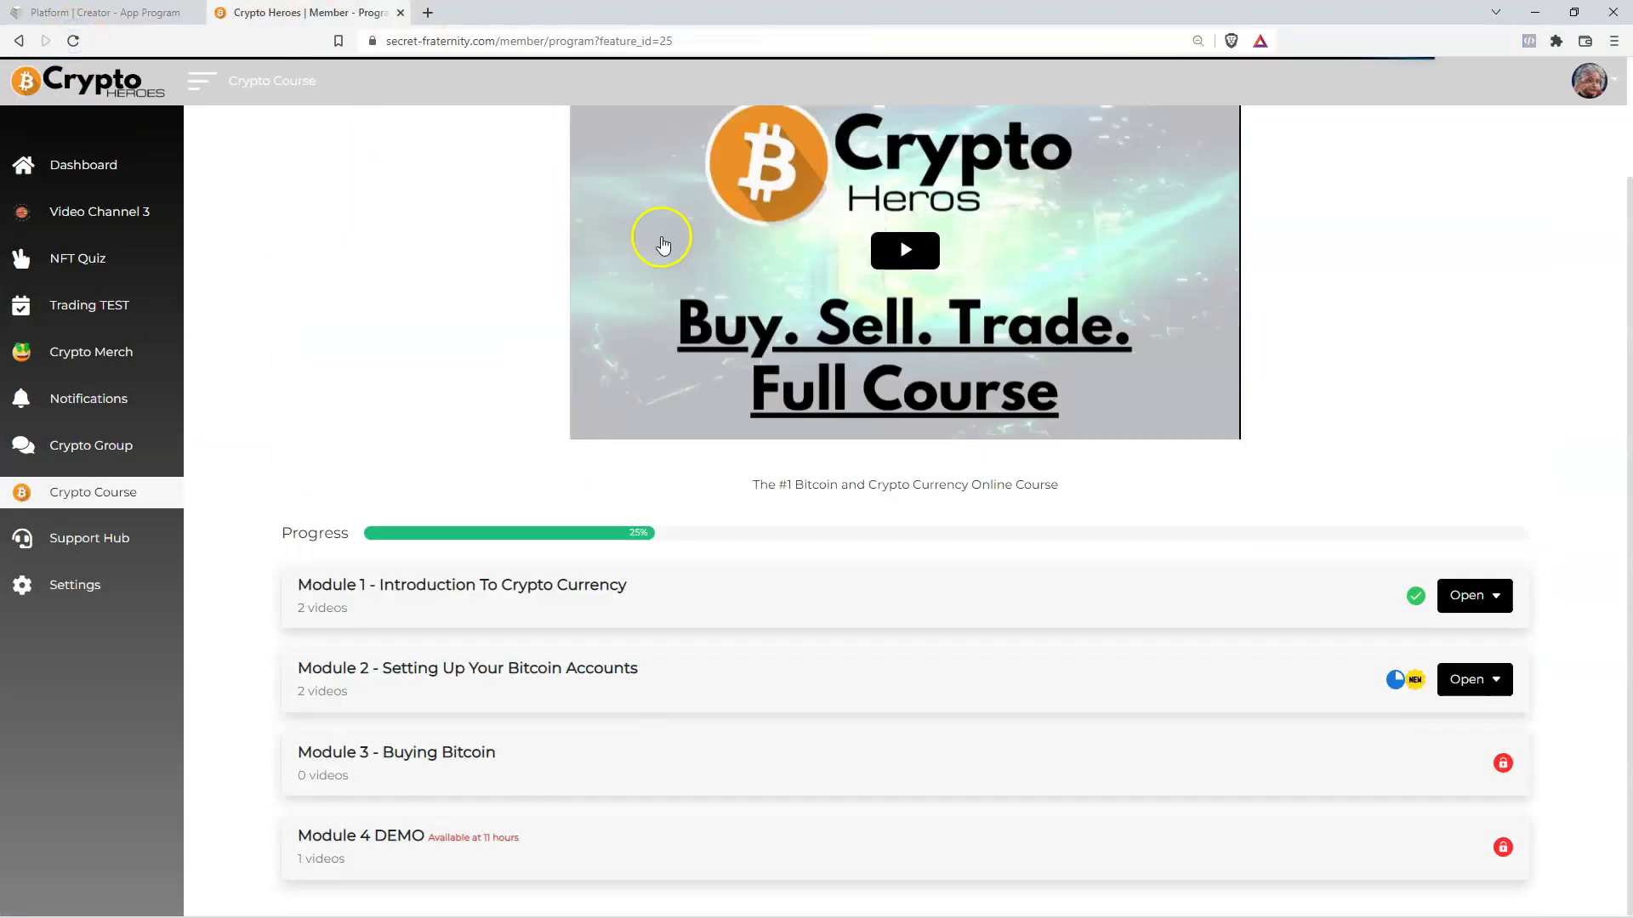
{"action": "left_click", "coordinate": [540, 678]}
{"action": "scroll", "coordinate": [549, 668], "scroll_direction": "down", "scroll_amount": 3}
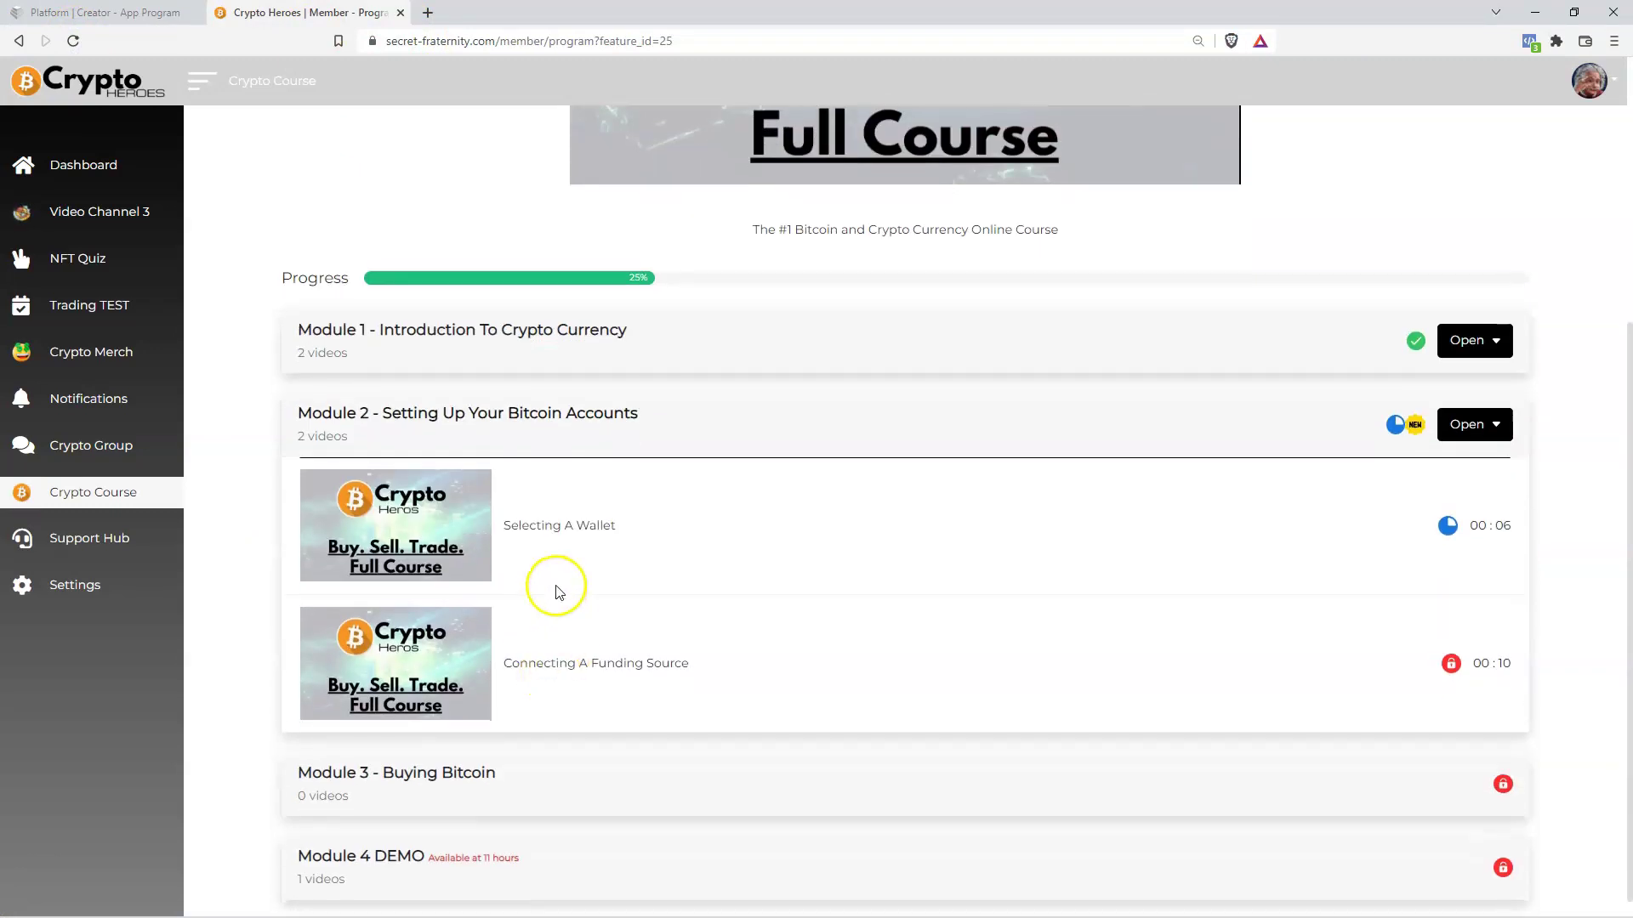
{"action": "scroll", "coordinate": [476, 621], "scroll_direction": "up", "scroll_amount": 5}
Switch to Platform, open the activities of the last member in the Members list, and examine the Program / Course Progress section.
{"action": "left_click", "coordinate": [98, 13]}
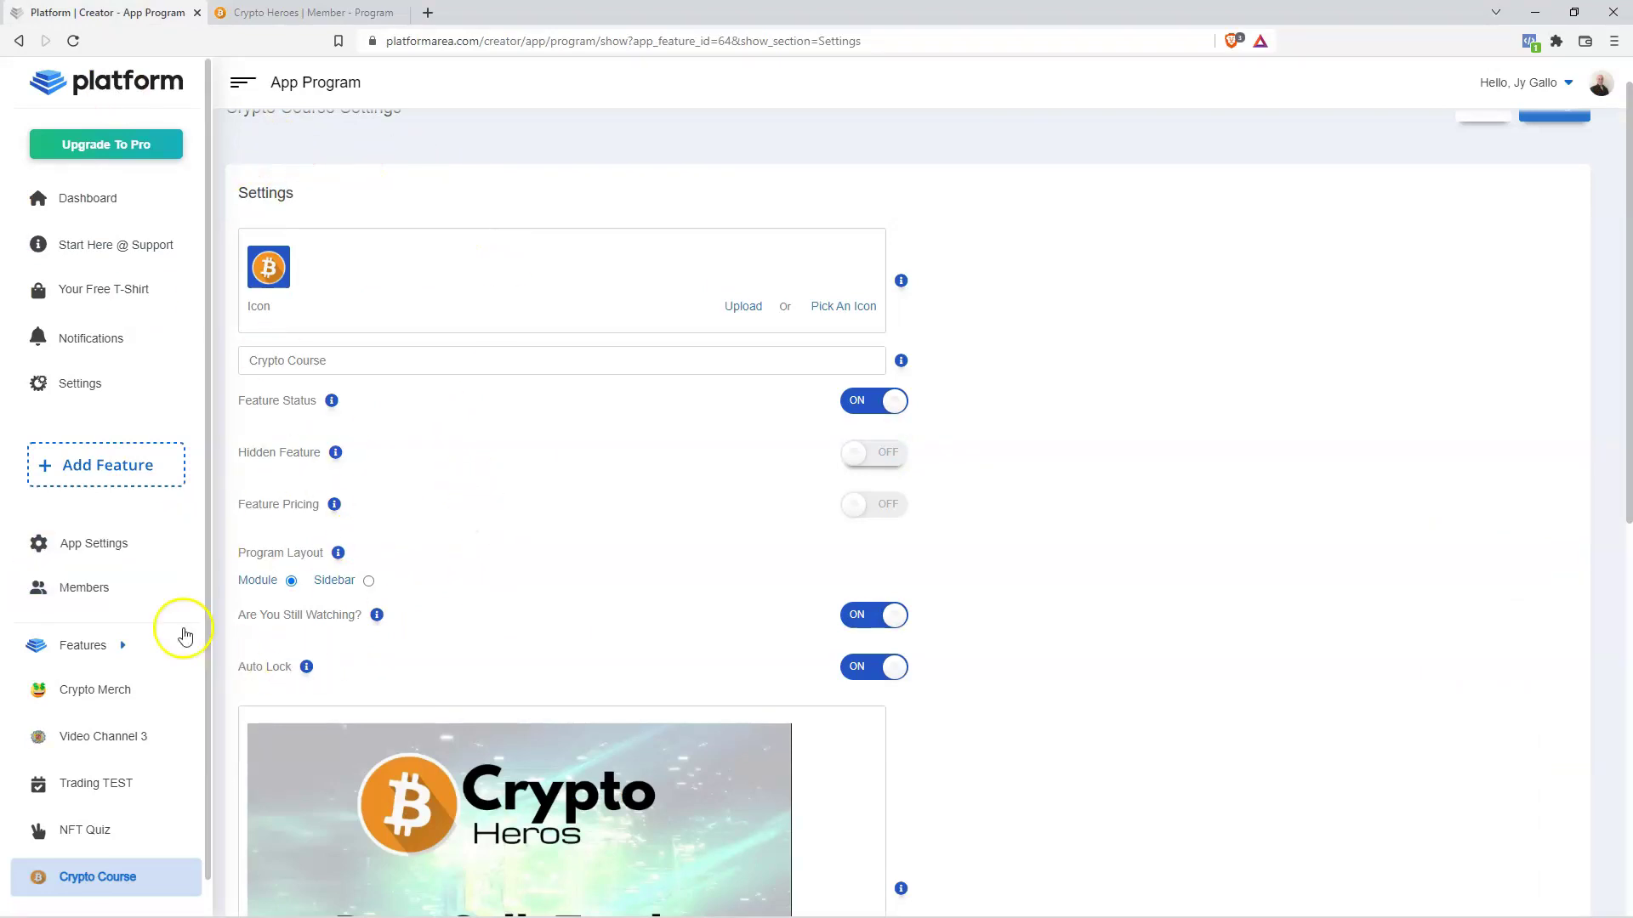
{"action": "left_click", "coordinate": [119, 606]}
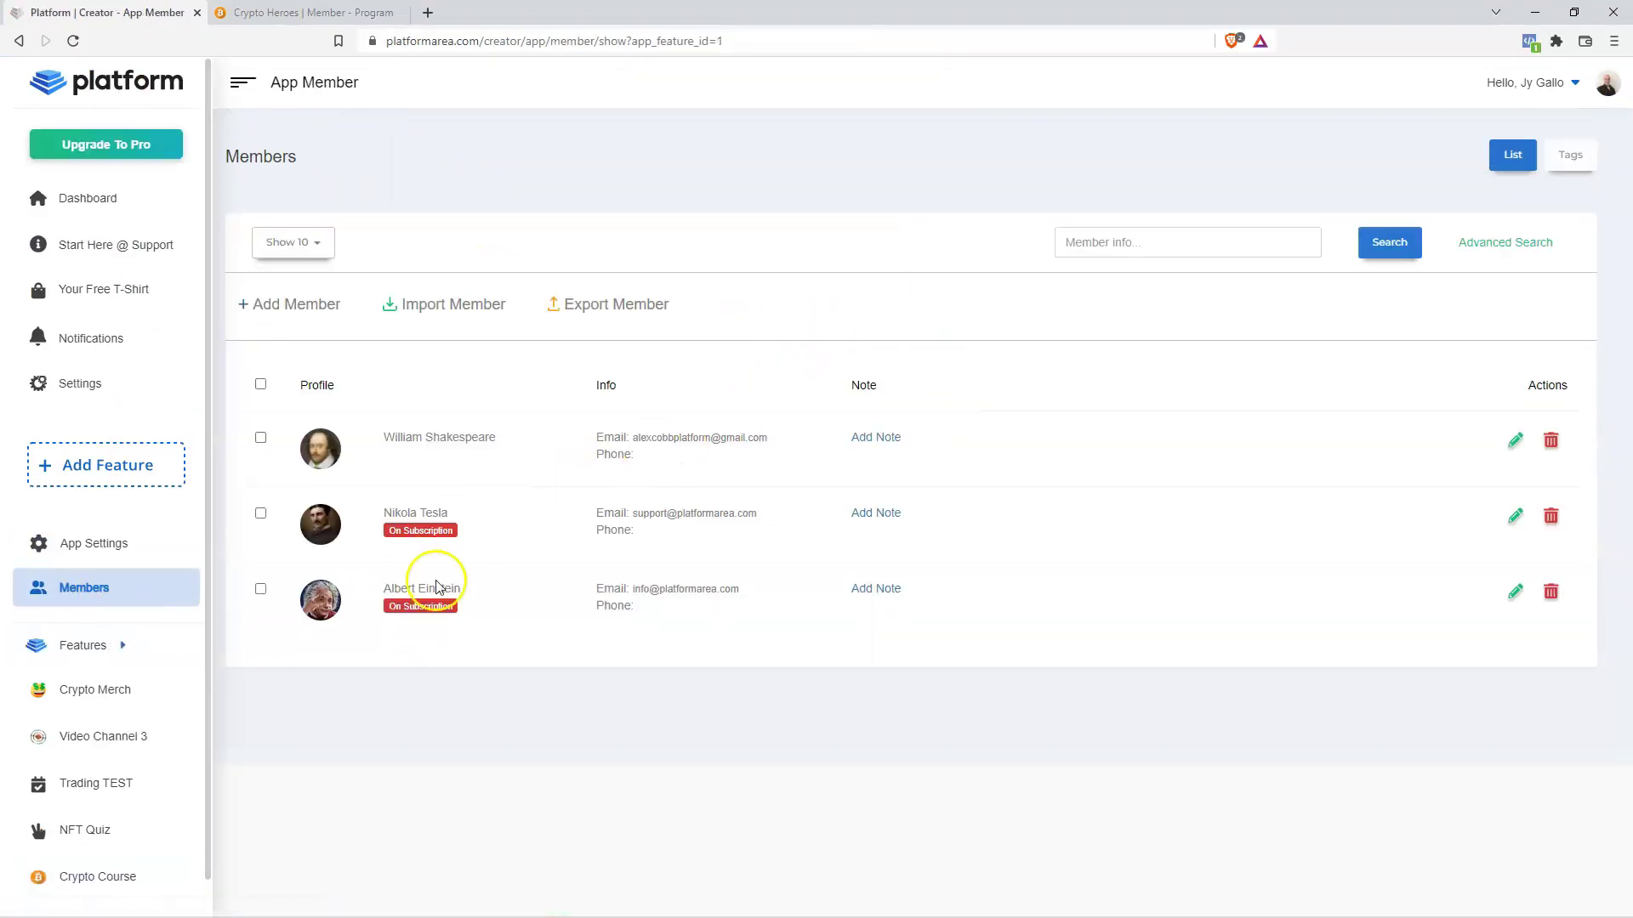
{"action": "left_click", "coordinate": [1514, 591]}
{"action": "left_click", "coordinate": [1553, 155]}
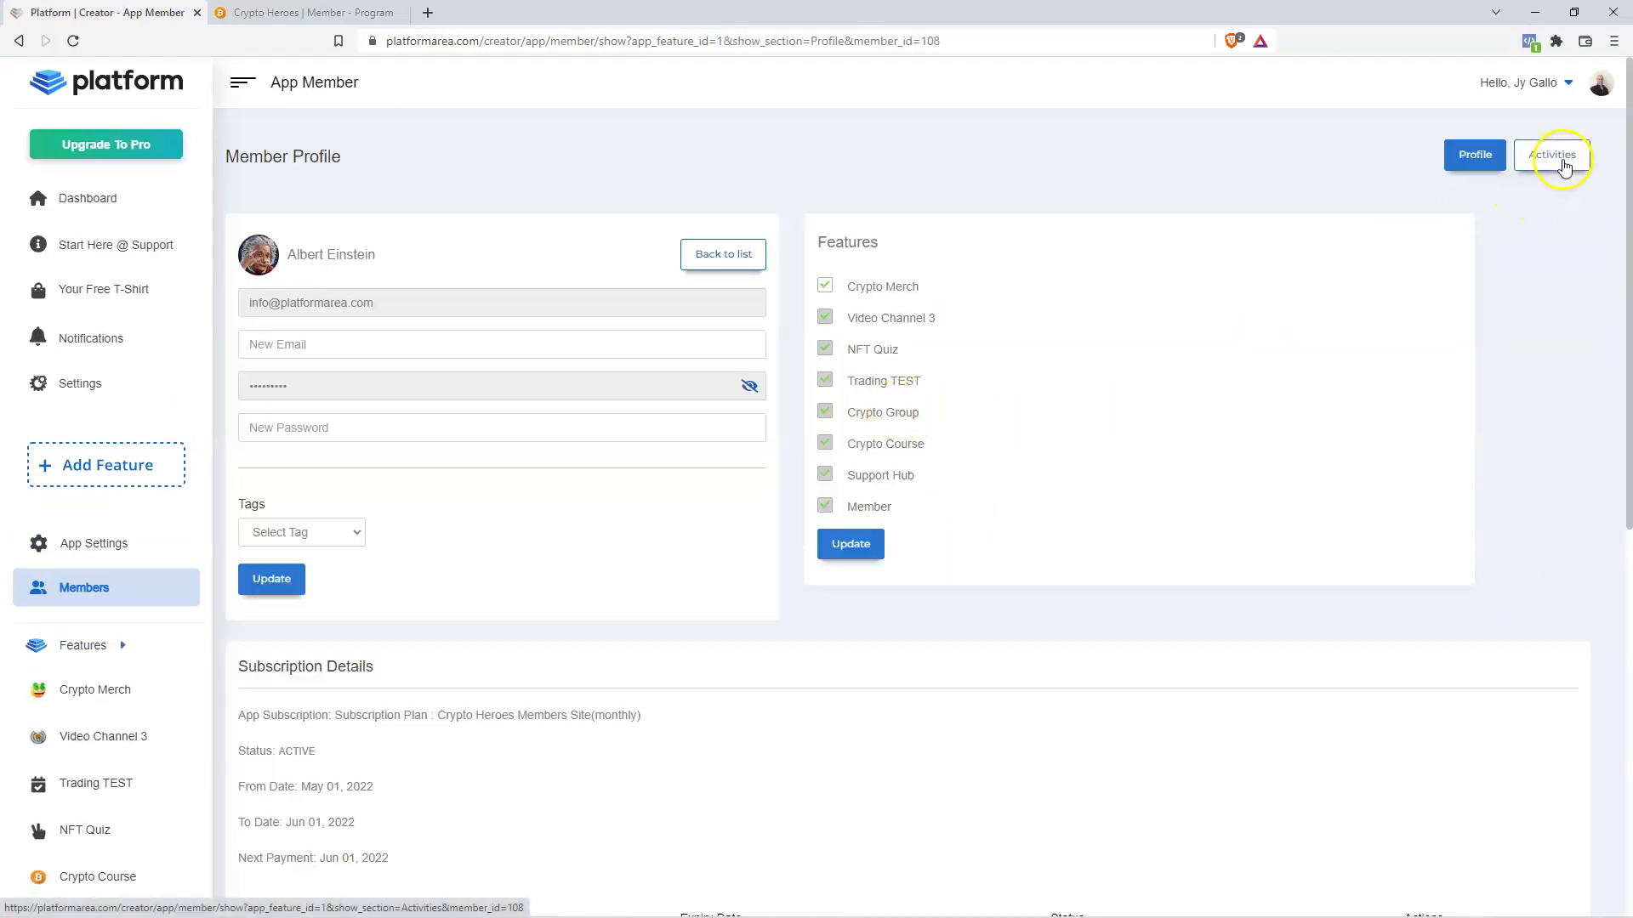
{"action": "scroll", "coordinate": [886, 462], "scroll_direction": "down", "scroll_amount": 5}
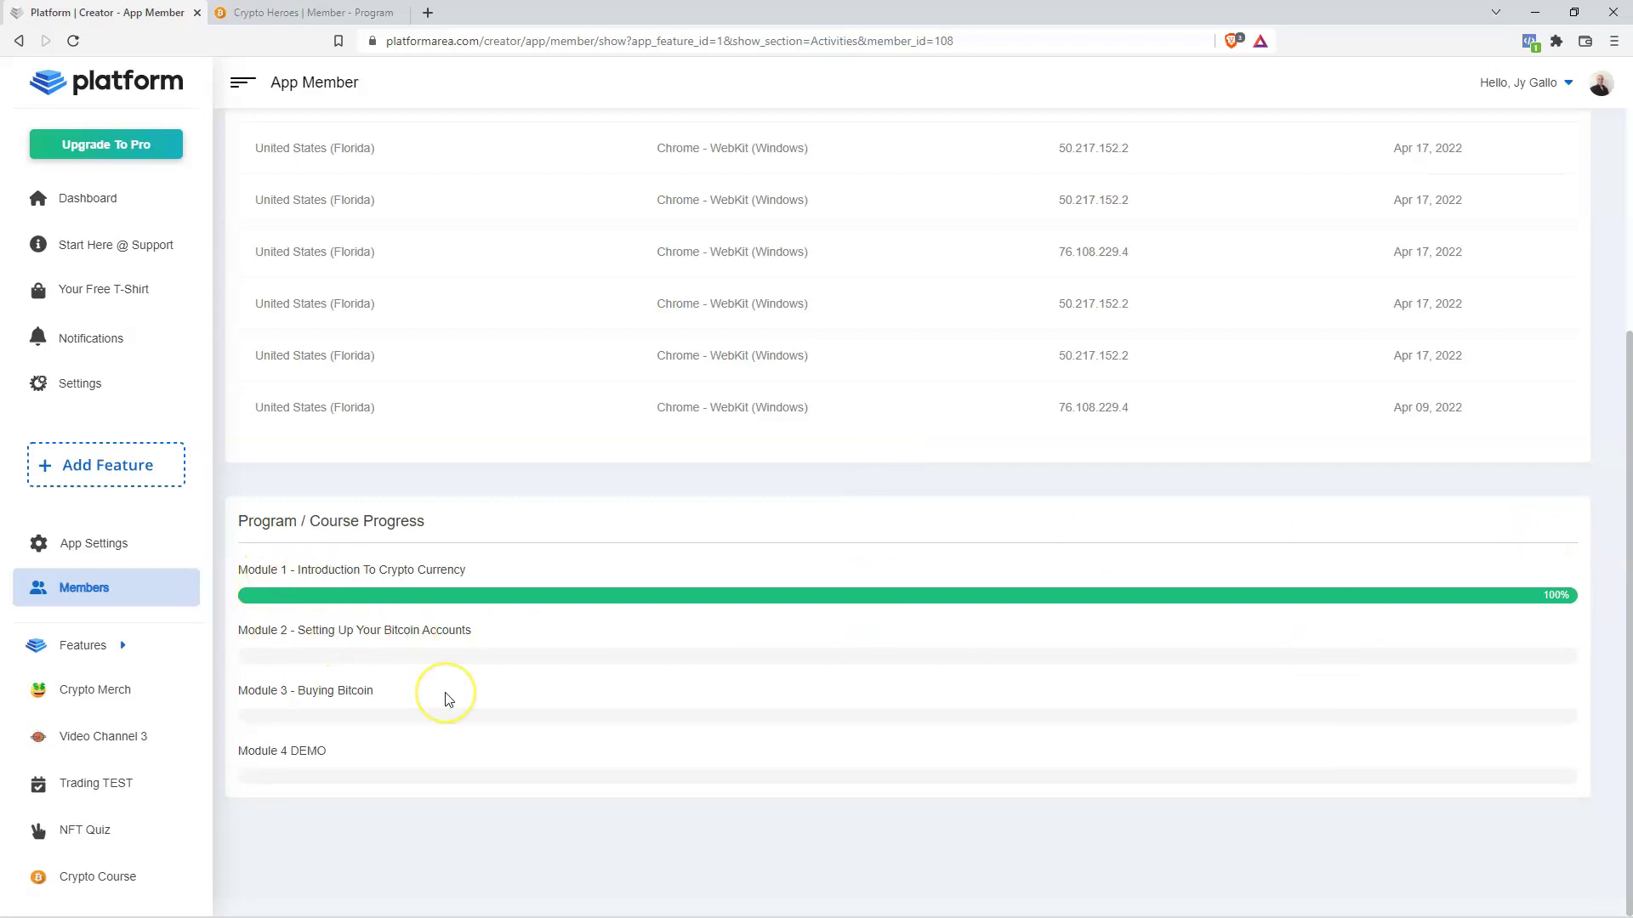
{"action": "left_click", "coordinate": [374, 685]}
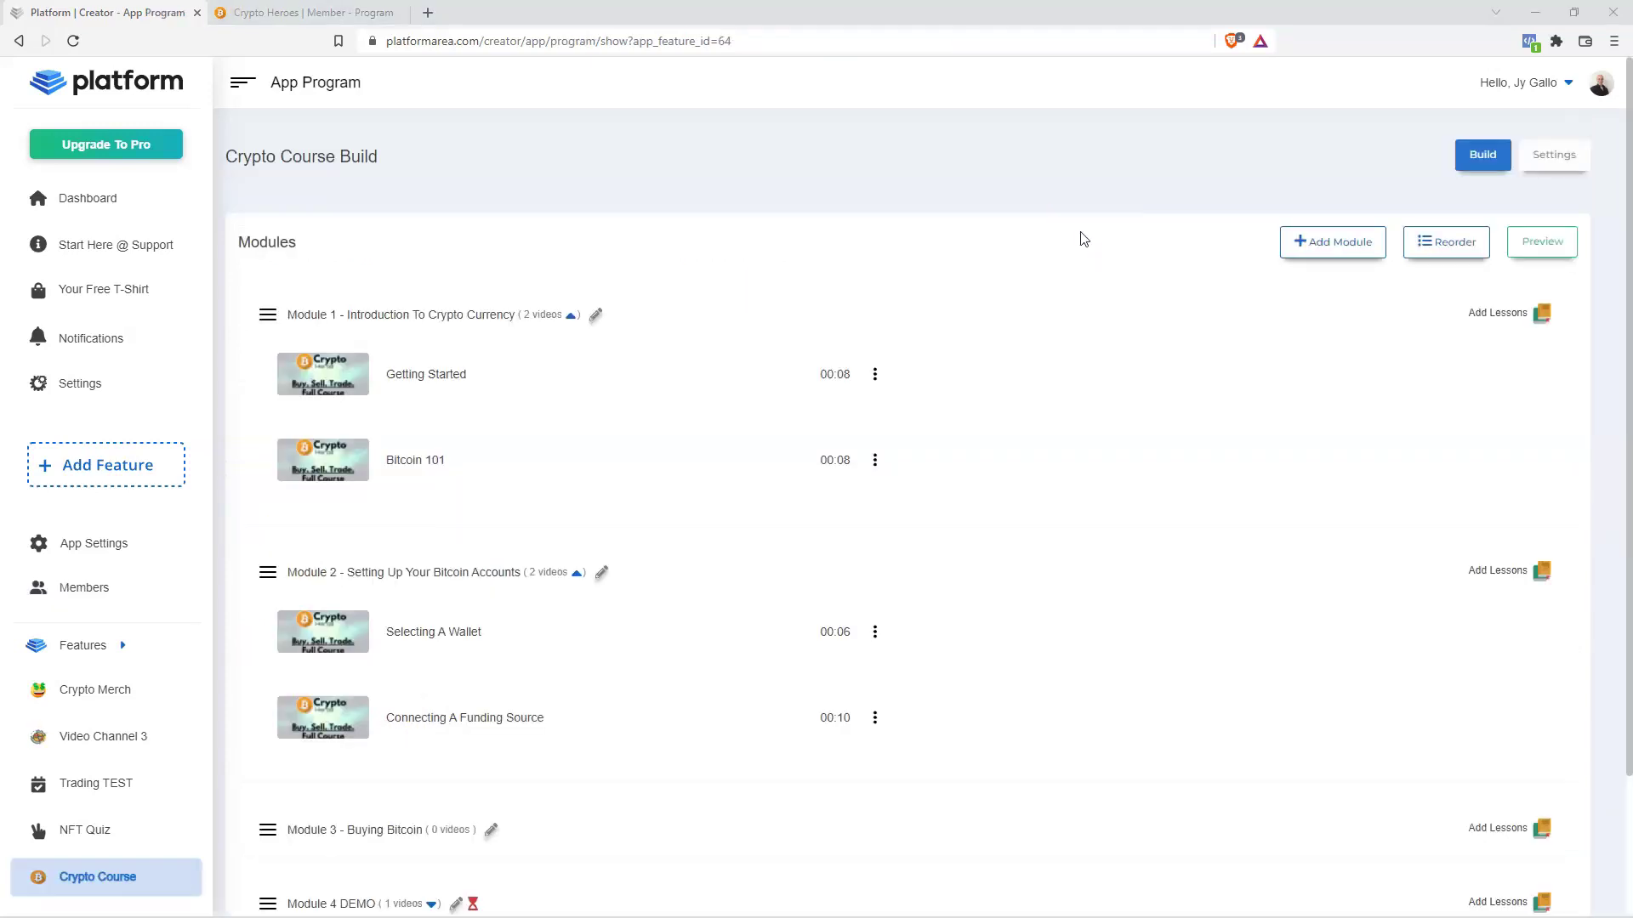
Open the Crypto Course settings and turn on Downloadable Certificate.
{"action": "left_click", "coordinate": [1559, 163]}
{"action": "scroll", "coordinate": [1080, 519], "scroll_direction": "down", "scroll_amount": 6}
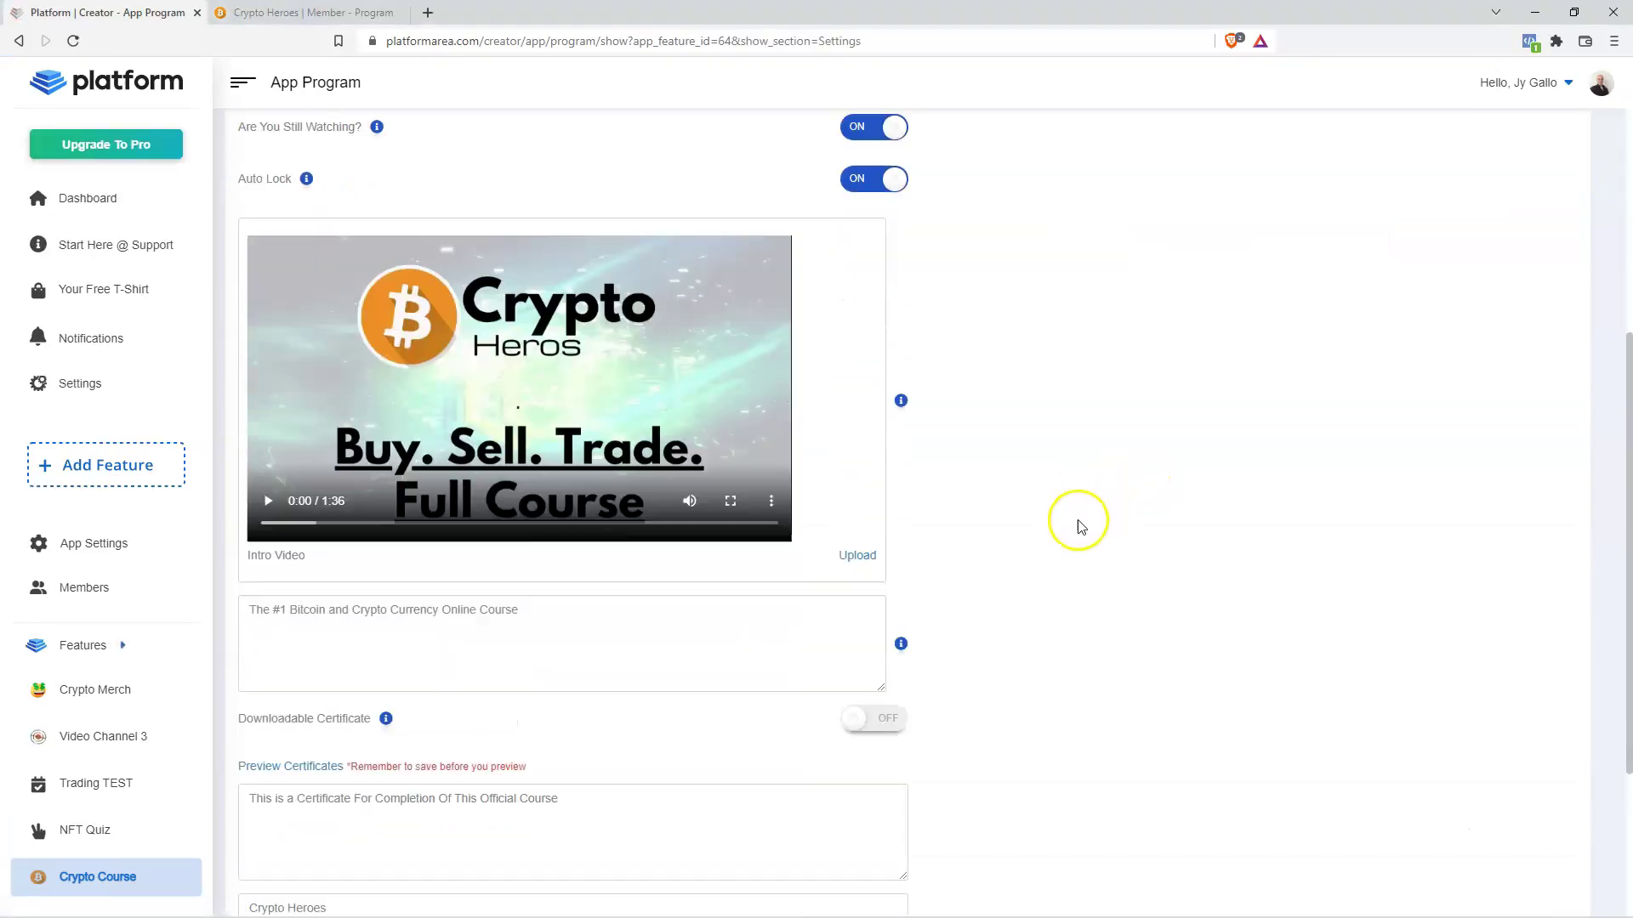
{"action": "scroll", "coordinate": [1080, 526], "scroll_direction": "down", "scroll_amount": 3}
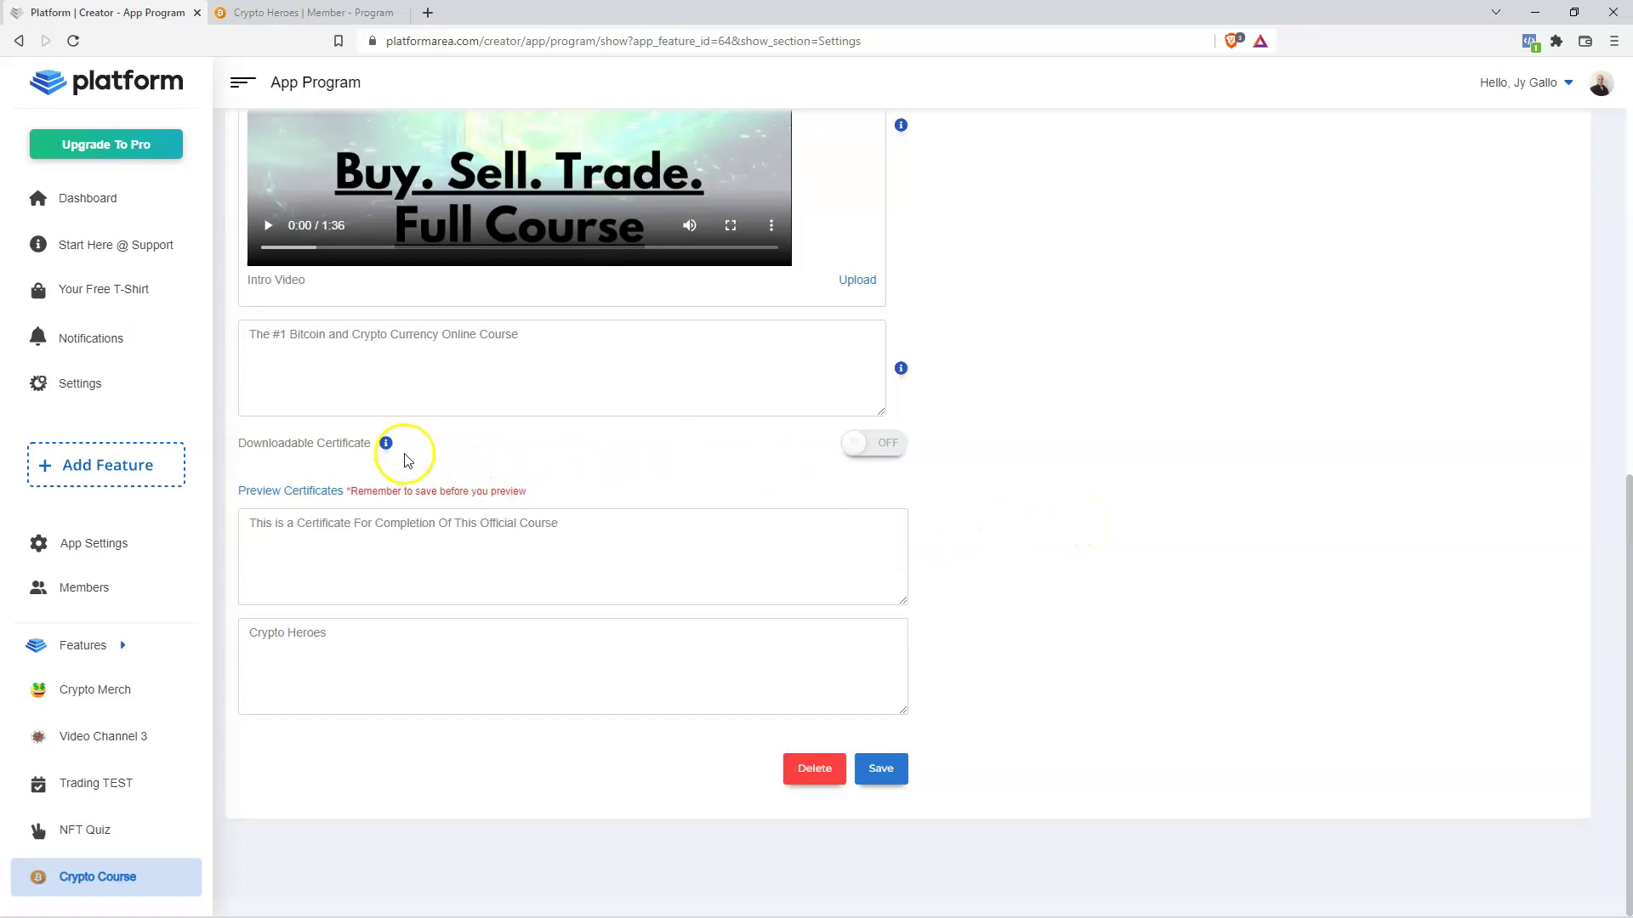
{"action": "left_click", "coordinate": [561, 448]}
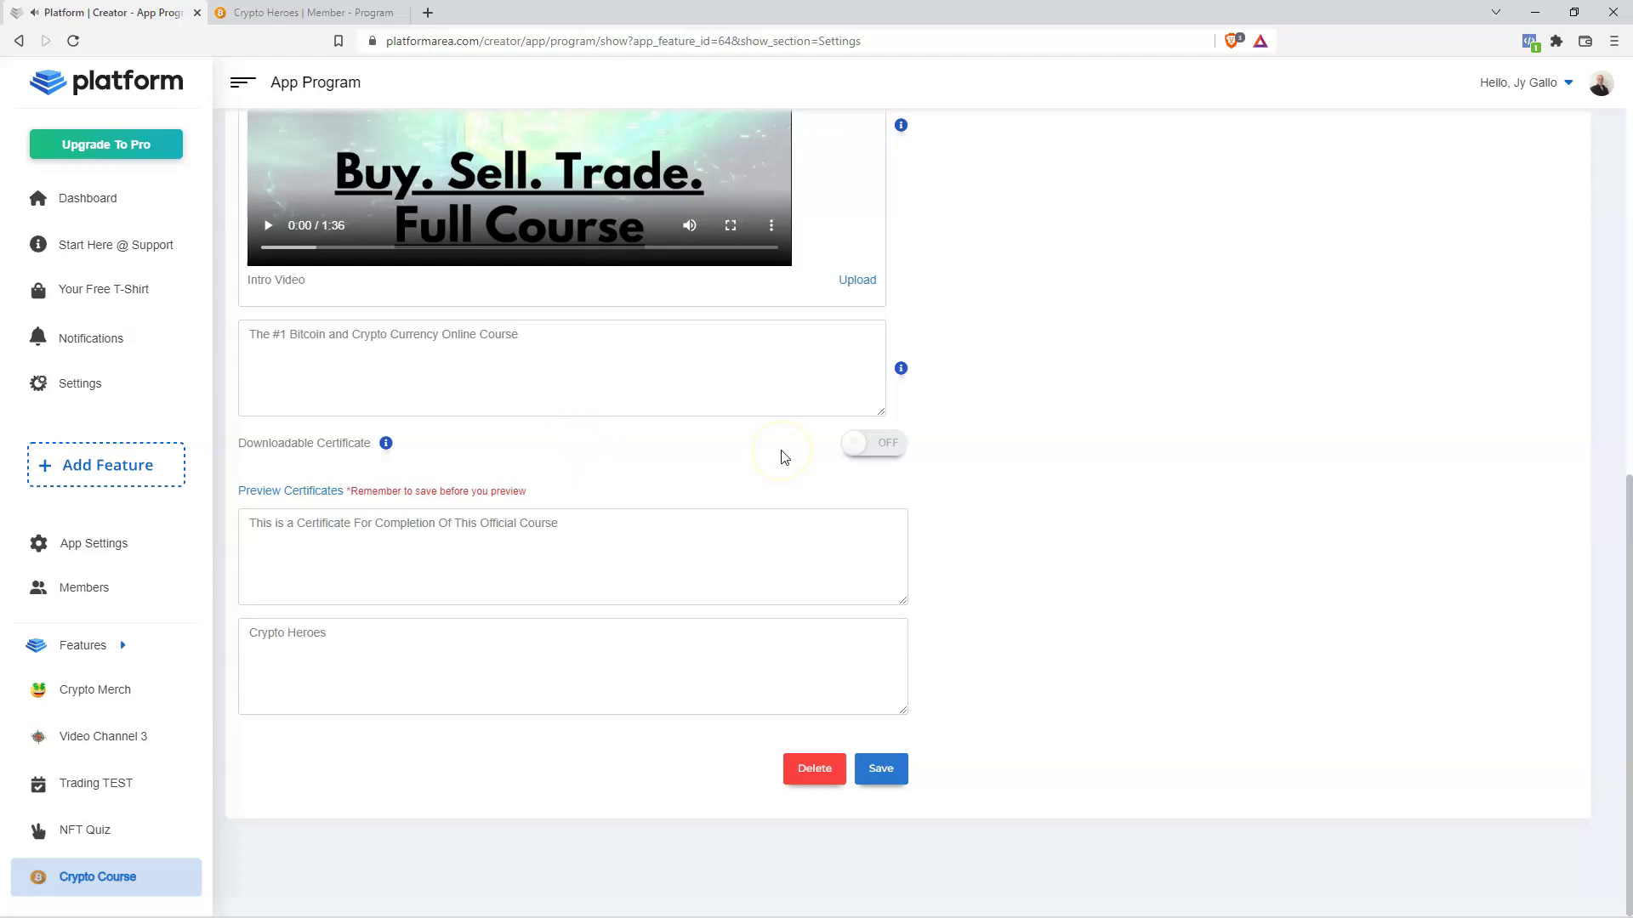
{"action": "left_click", "coordinate": [876, 442]}
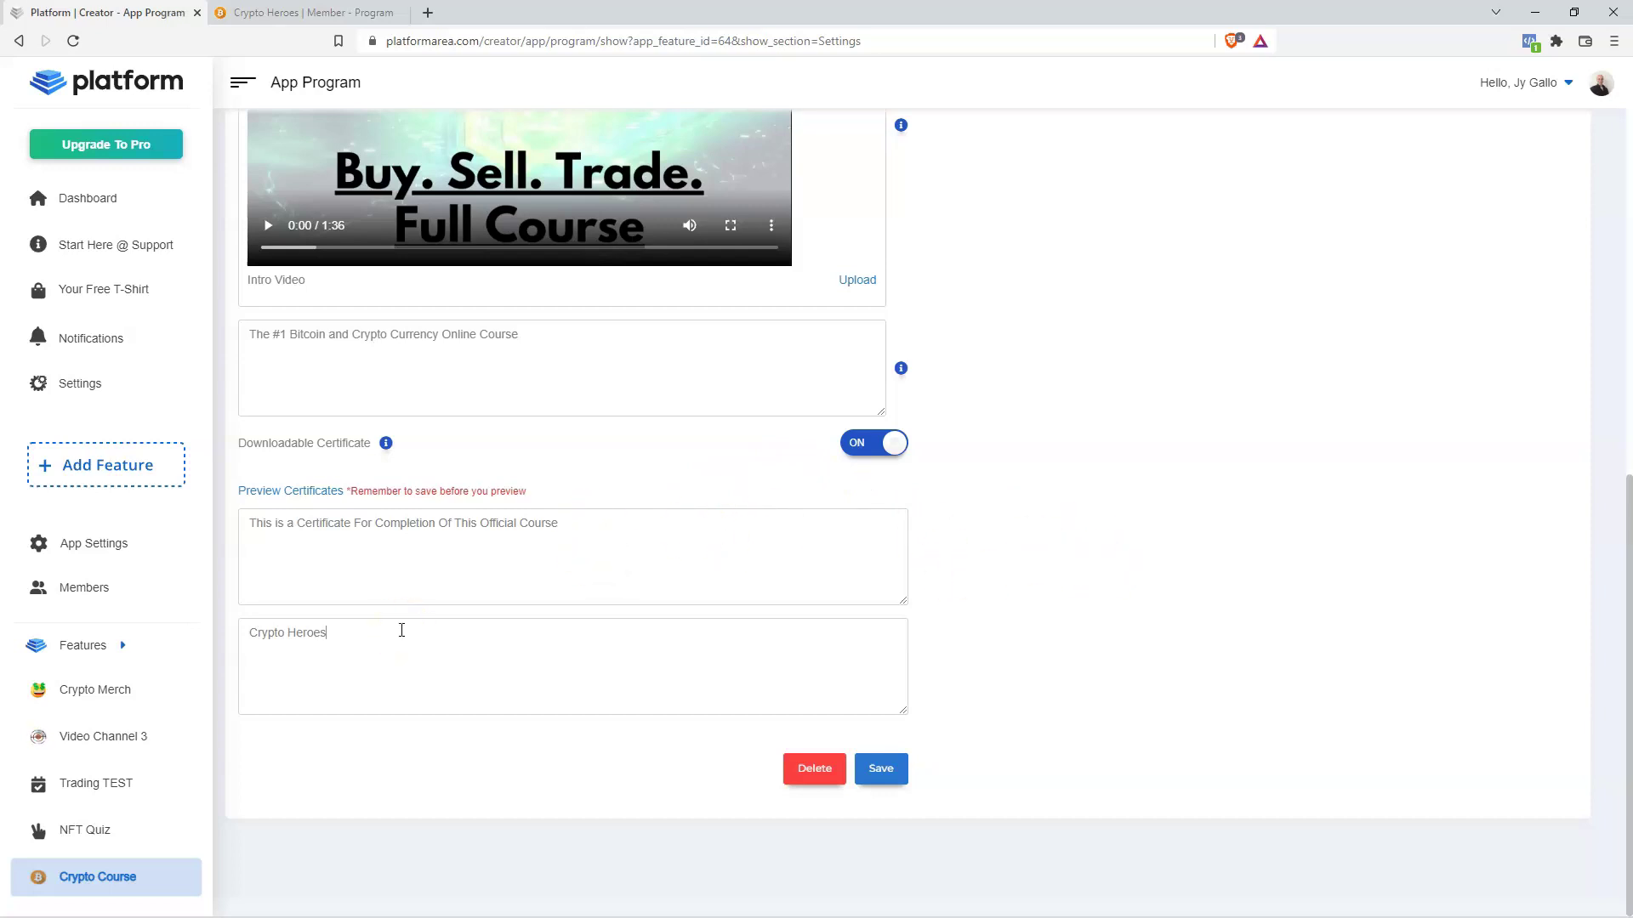
Review the certificate's description and instructor name fields, then preview the certificate and examine its recipient name placeholder.
{"action": "left_click", "coordinate": [341, 637]}
{"action": "left_click", "coordinate": [349, 547]}
{"action": "left_click", "coordinate": [314, 494]}
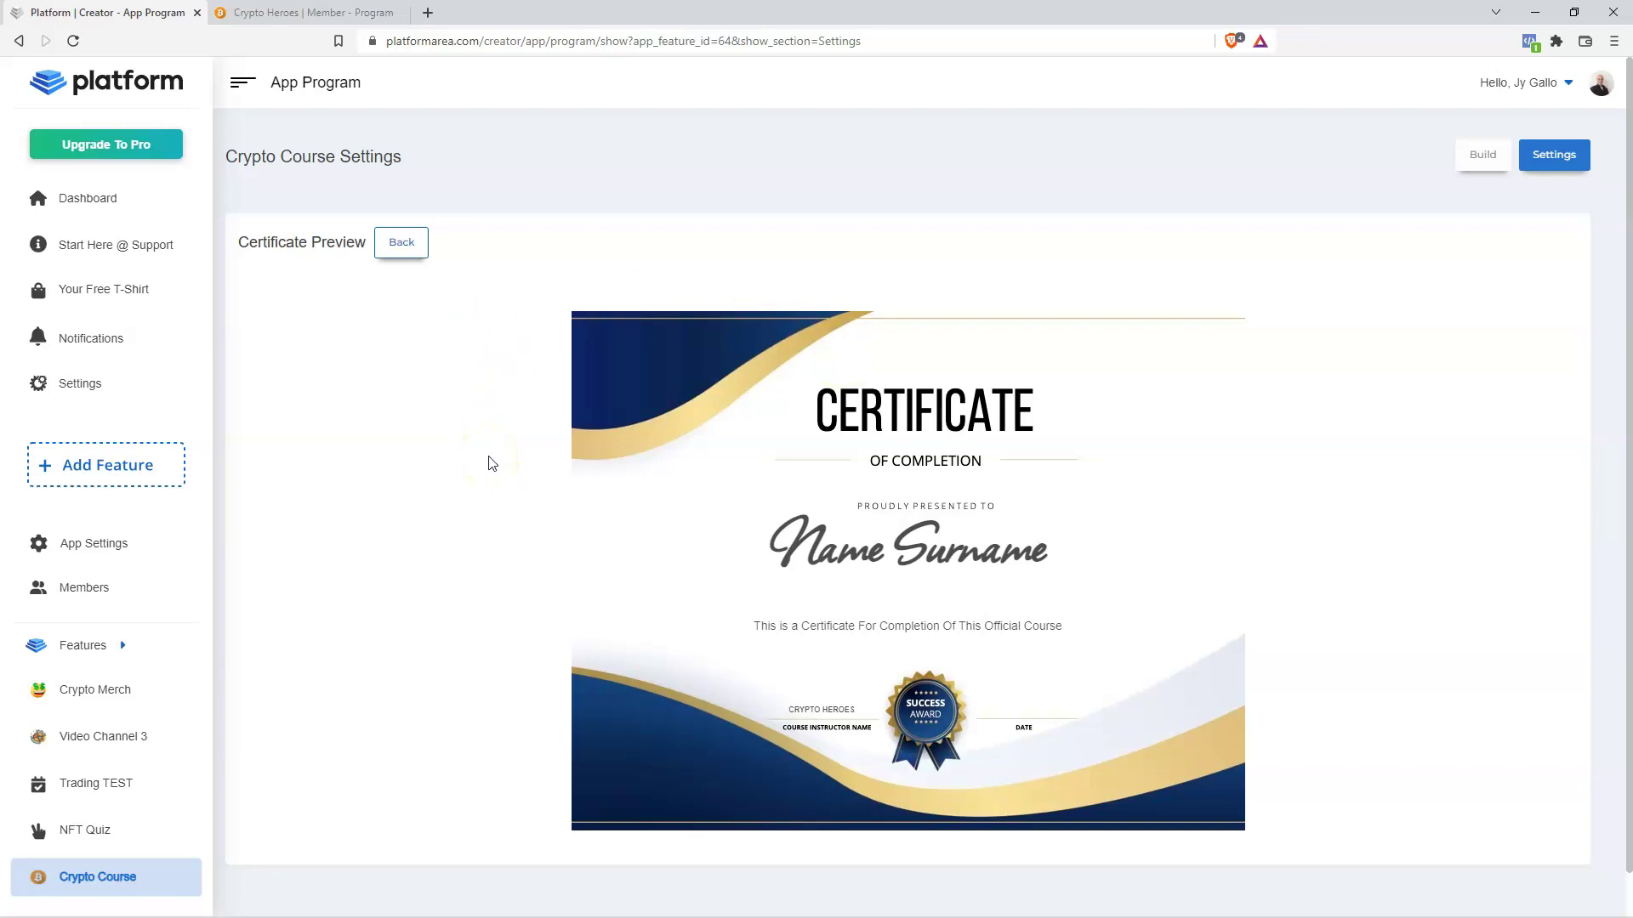
{"action": "left_click_drag", "start_coordinate": [1097, 557], "coordinate": [784, 553]}
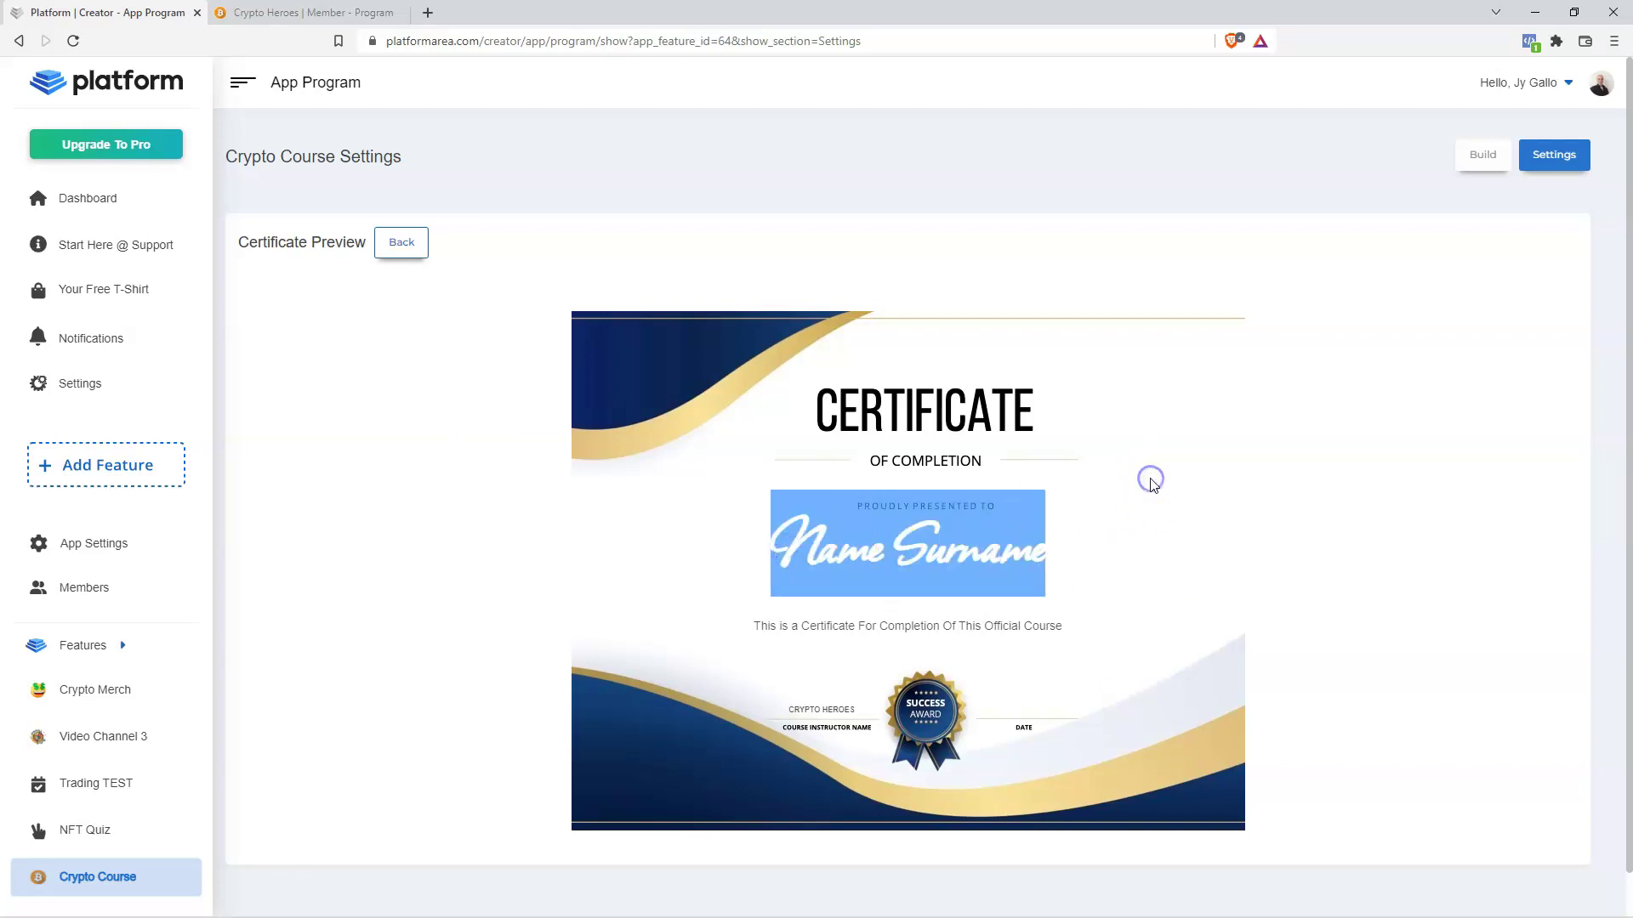
{"action": "left_click", "coordinate": [927, 547]}
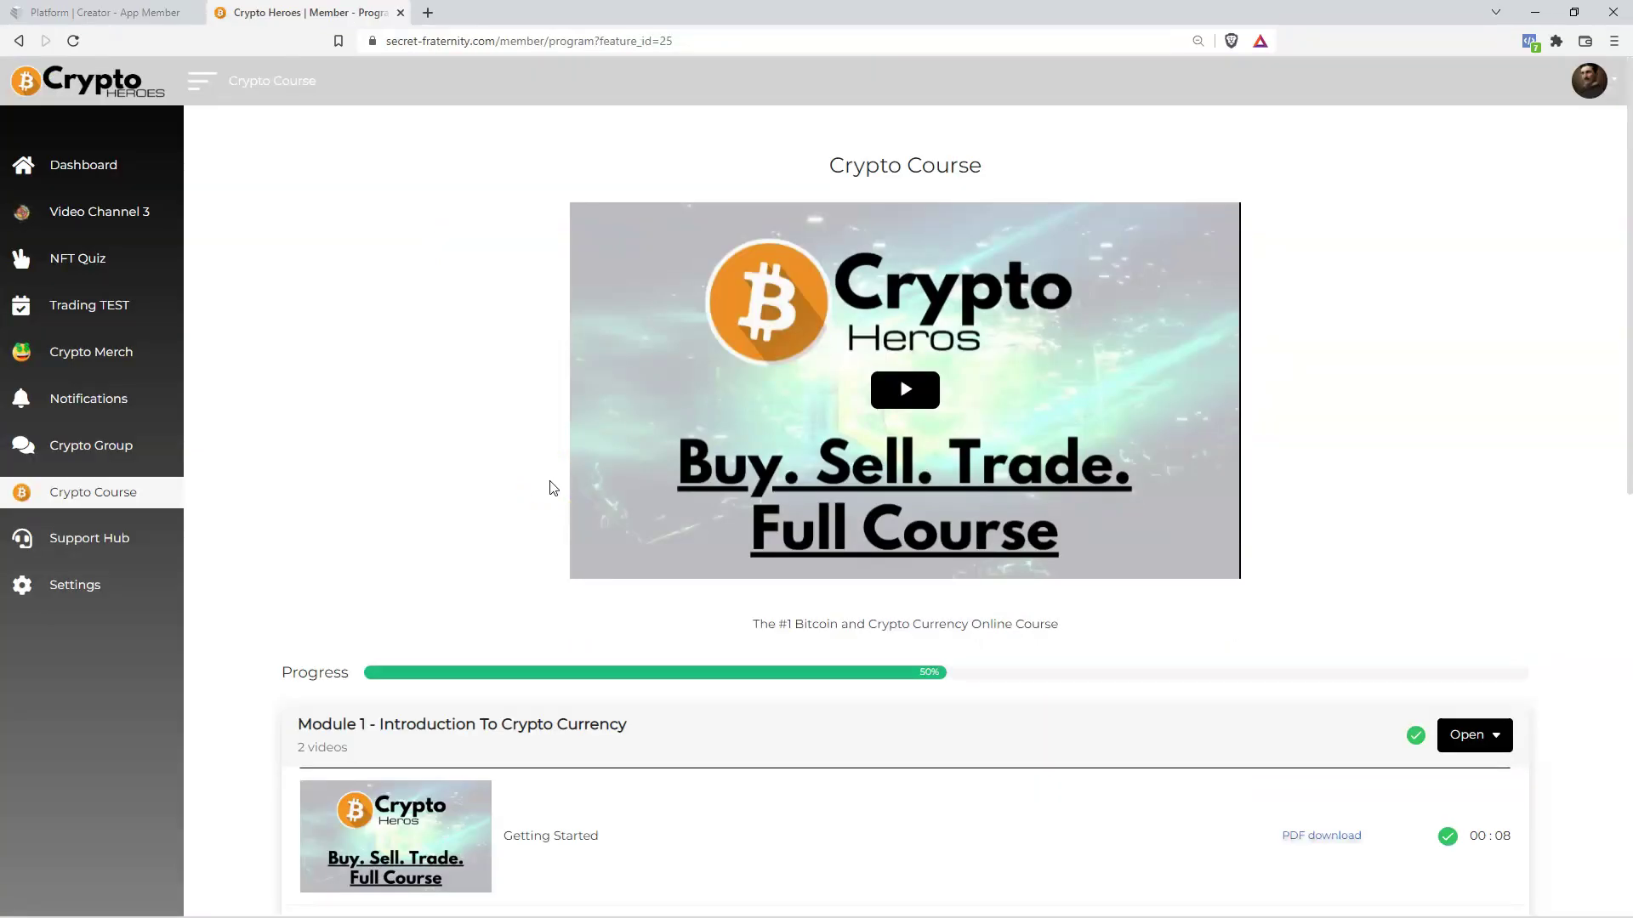
Review the module progress on the Crypto Heroes member page and play LESSON 1 of Module 4 DEMO.
{"action": "scroll", "coordinate": [419, 473], "scroll_direction": "down", "scroll_amount": 3}
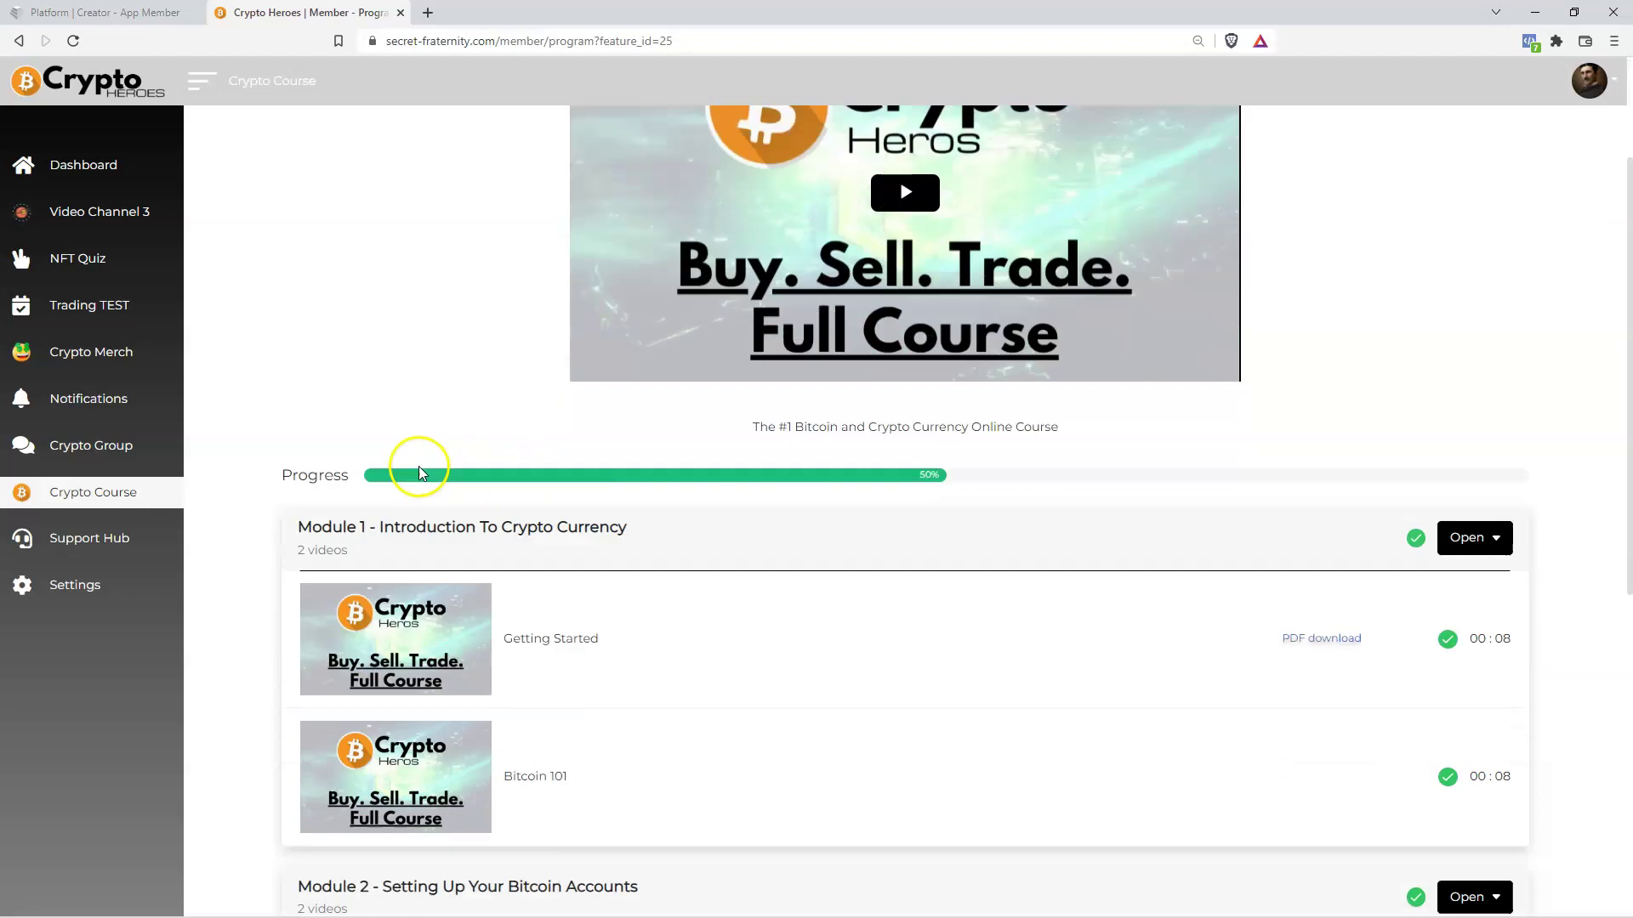
{"action": "scroll", "coordinate": [419, 473], "scroll_direction": "down", "scroll_amount": 7}
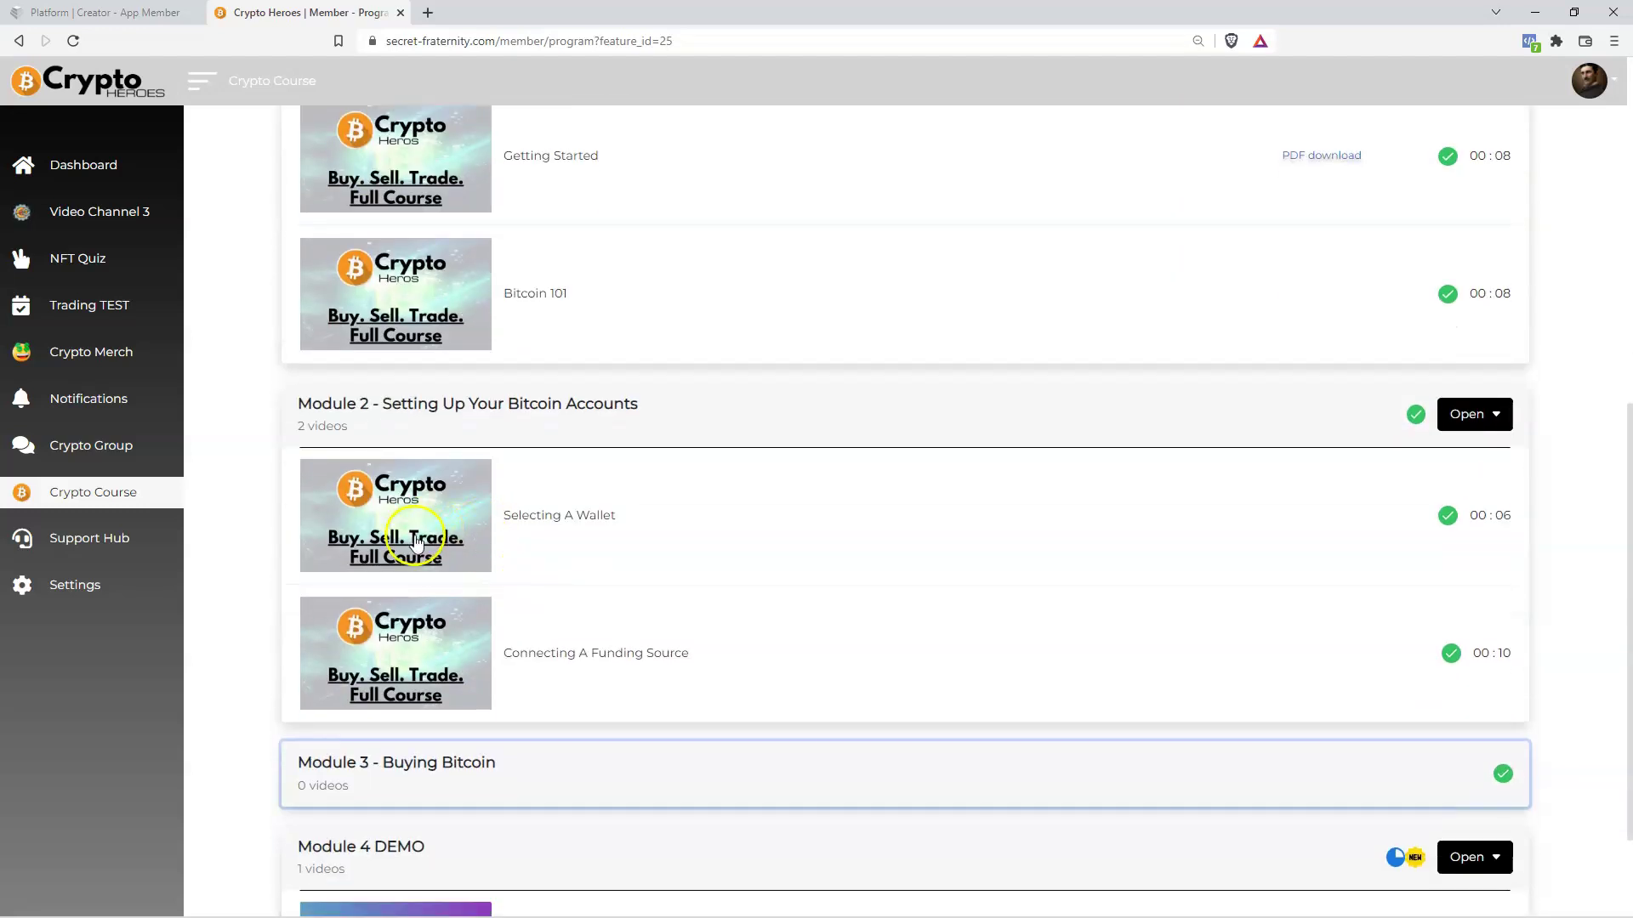
{"action": "scroll", "coordinate": [417, 542], "scroll_direction": "down", "scroll_amount": 2}
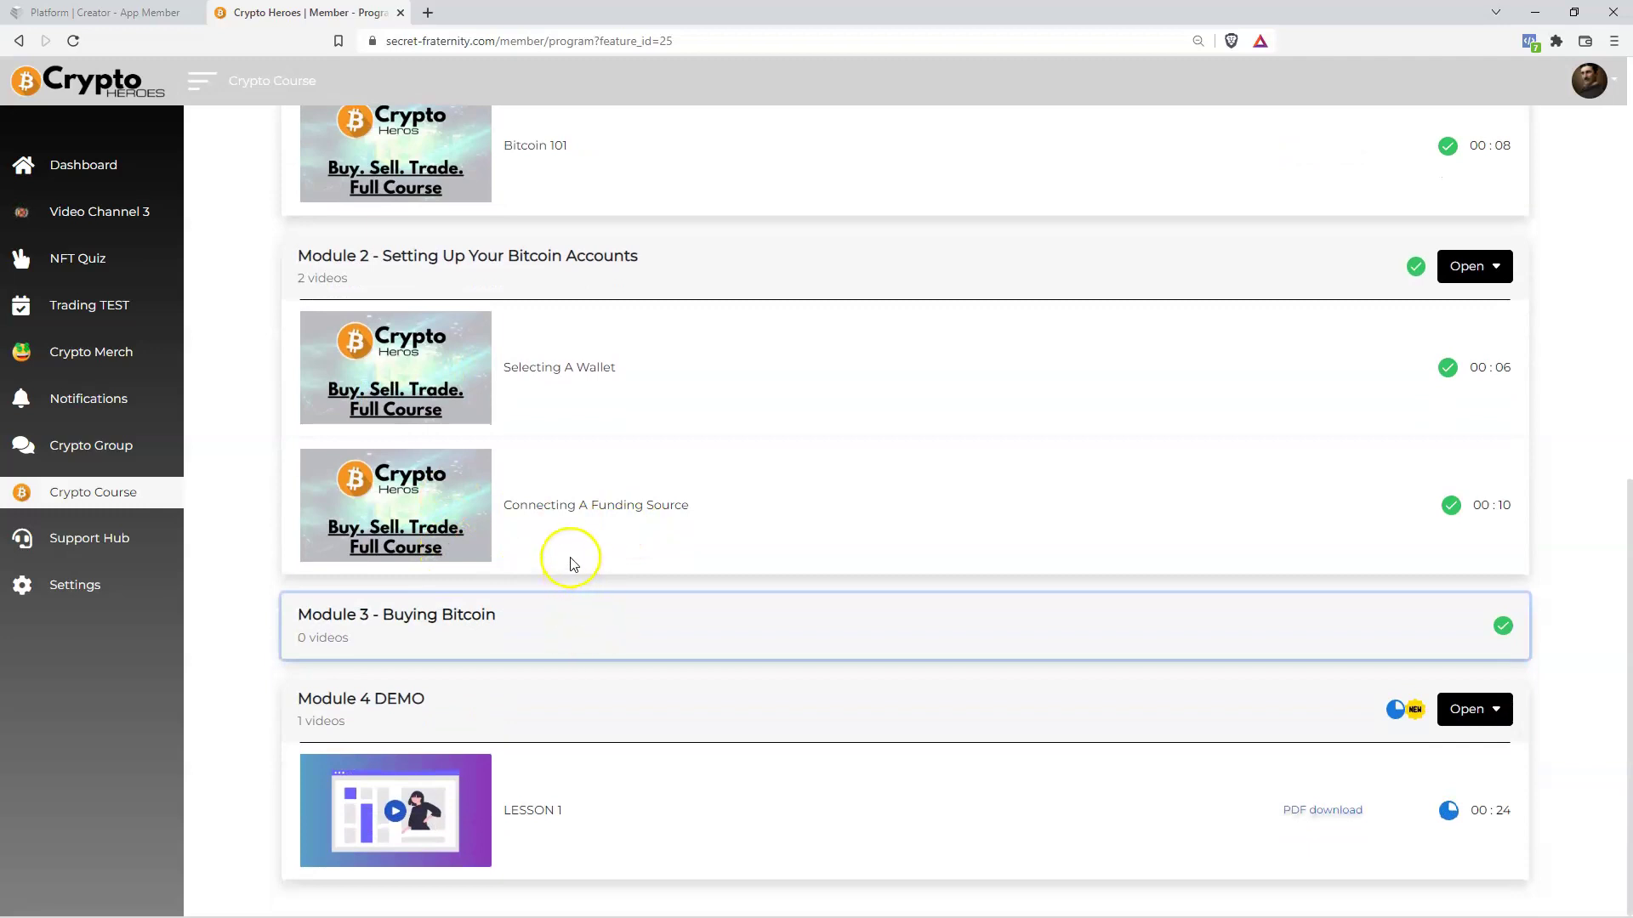
{"action": "left_click", "coordinate": [464, 770]}
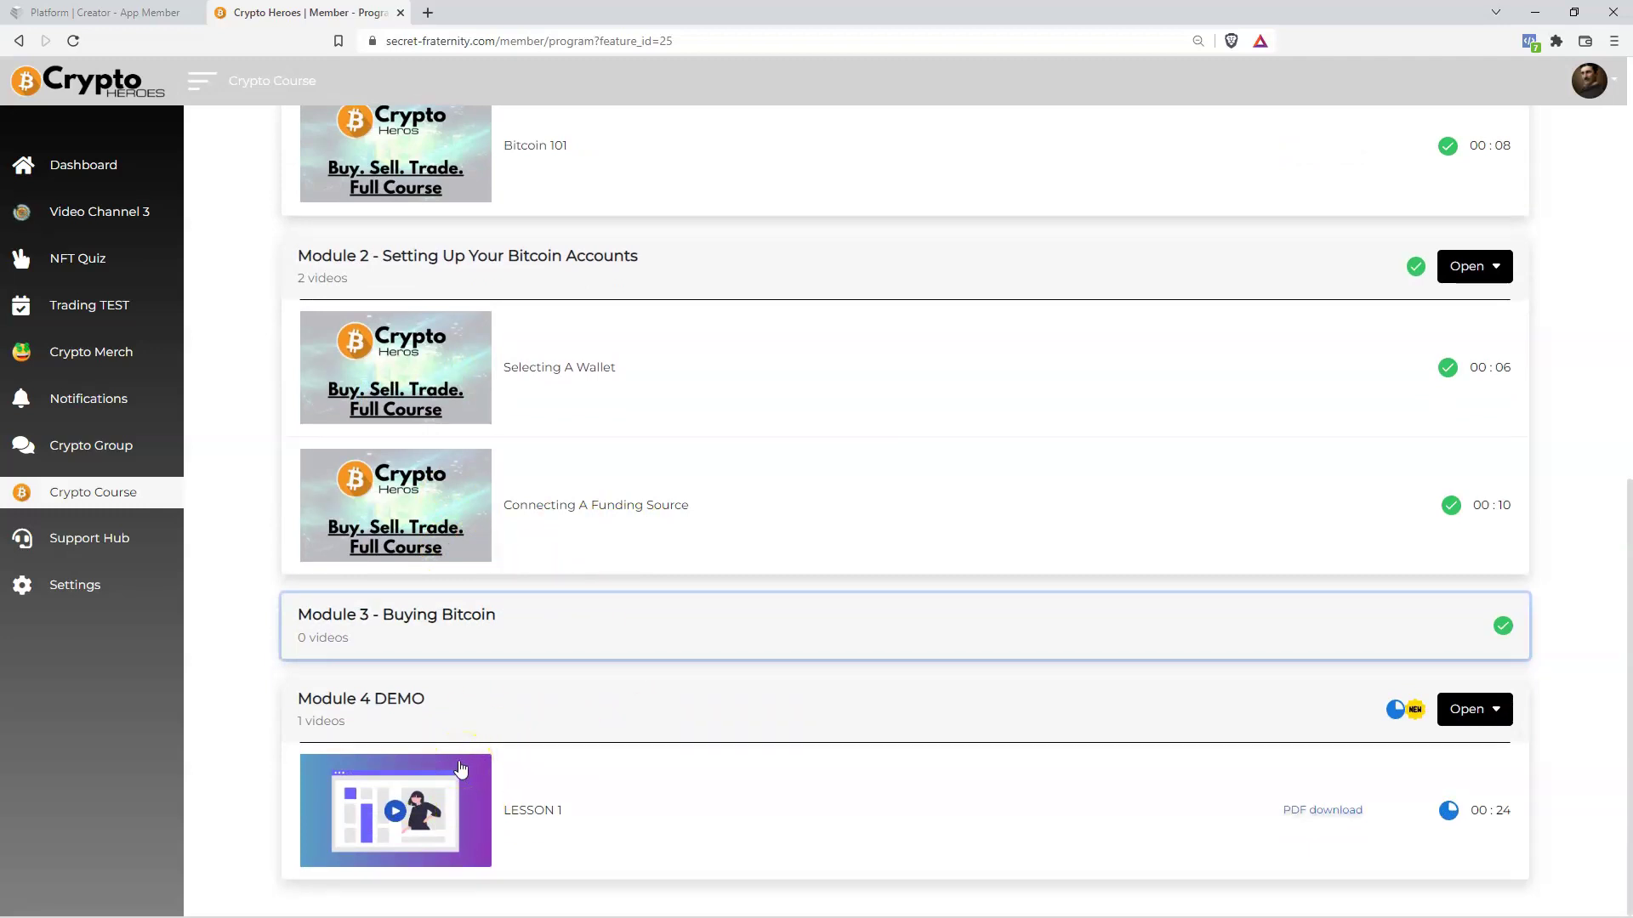
{"action": "left_click", "coordinate": [459, 751]}
{"action": "left_click", "coordinate": [670, 742]}
{"action": "left_click", "coordinate": [429, 818]}
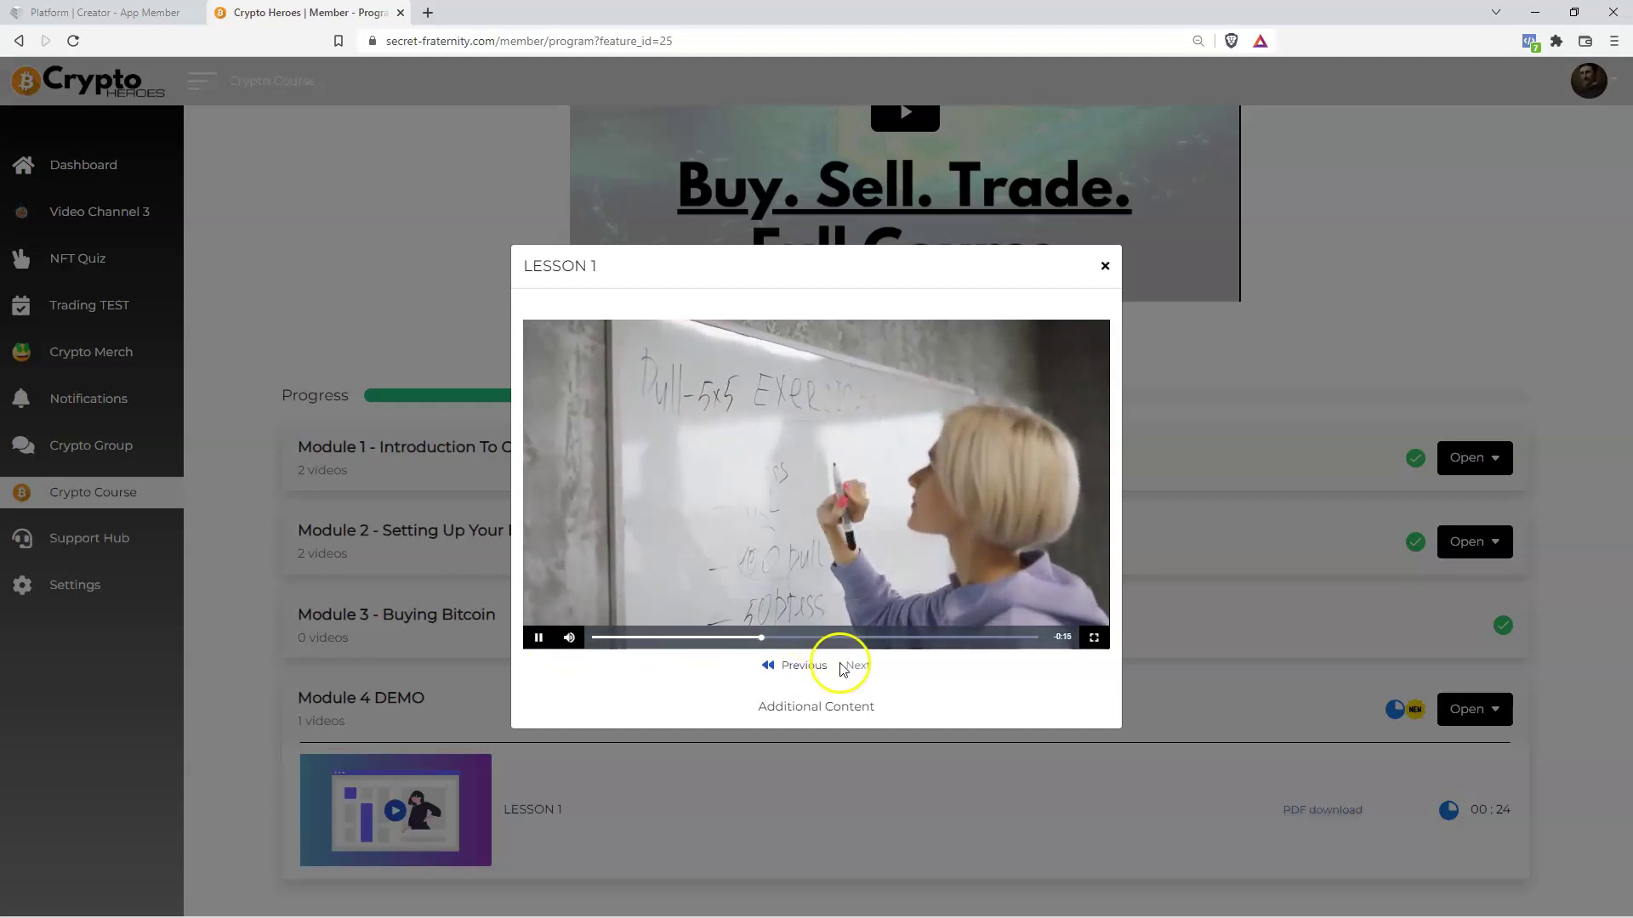
{"action": "left_click_drag", "start_coordinate": [869, 665], "coordinate": [545, 646]}
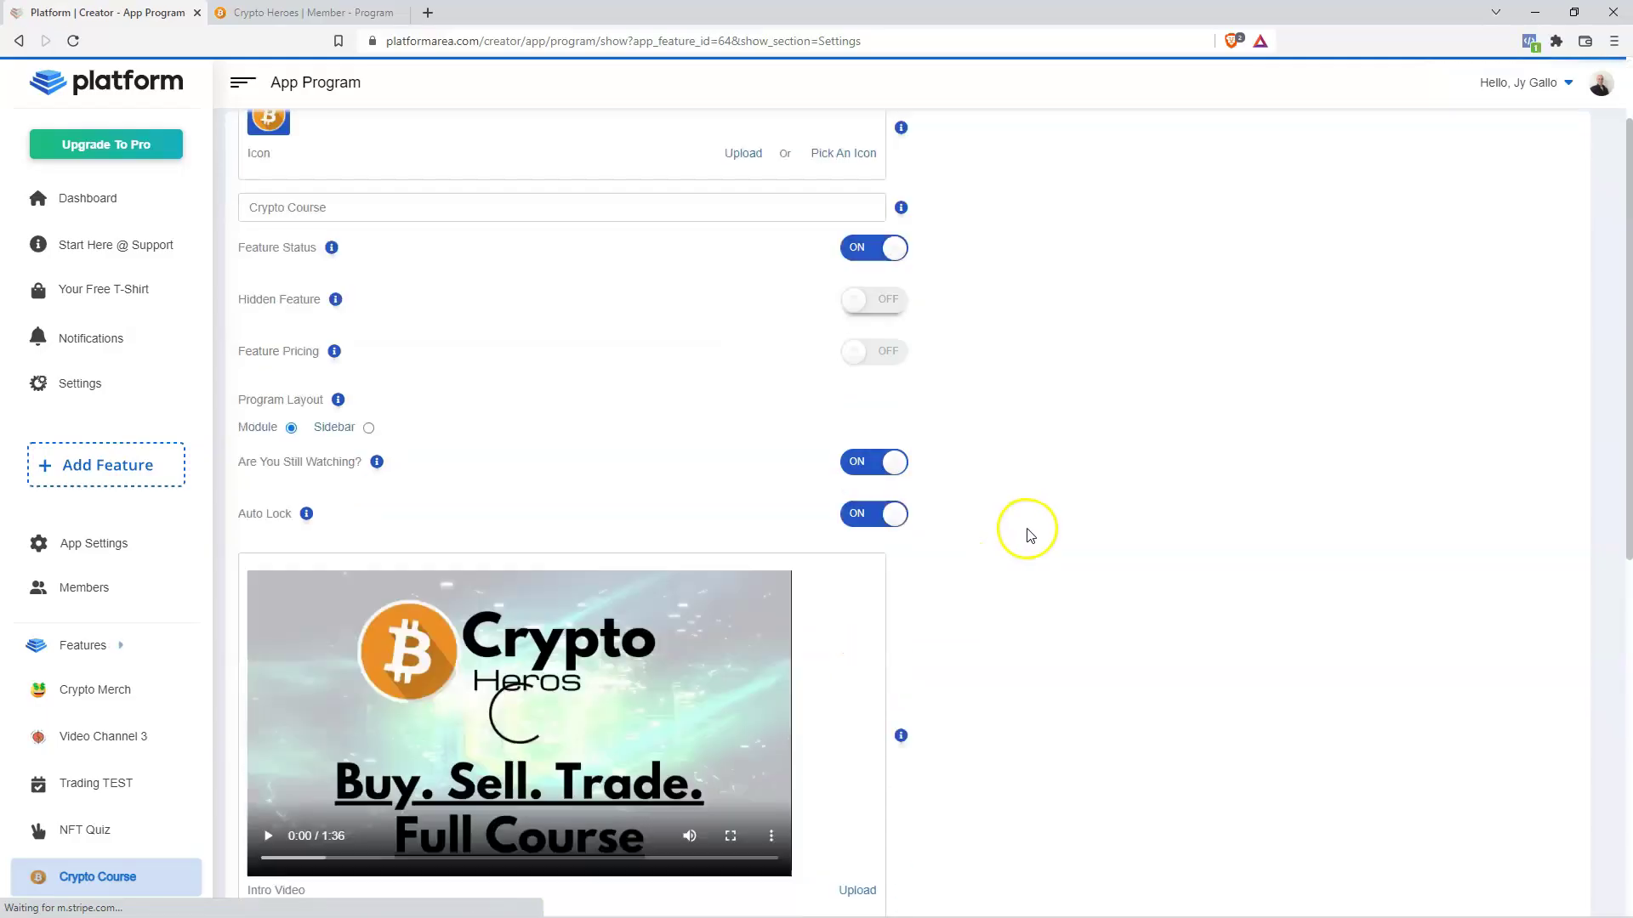
Compare LESSON 1's watching prompt on the member page with the Are You Still Watching? setting in Platform.
{"action": "left_click", "coordinate": [281, 11]}
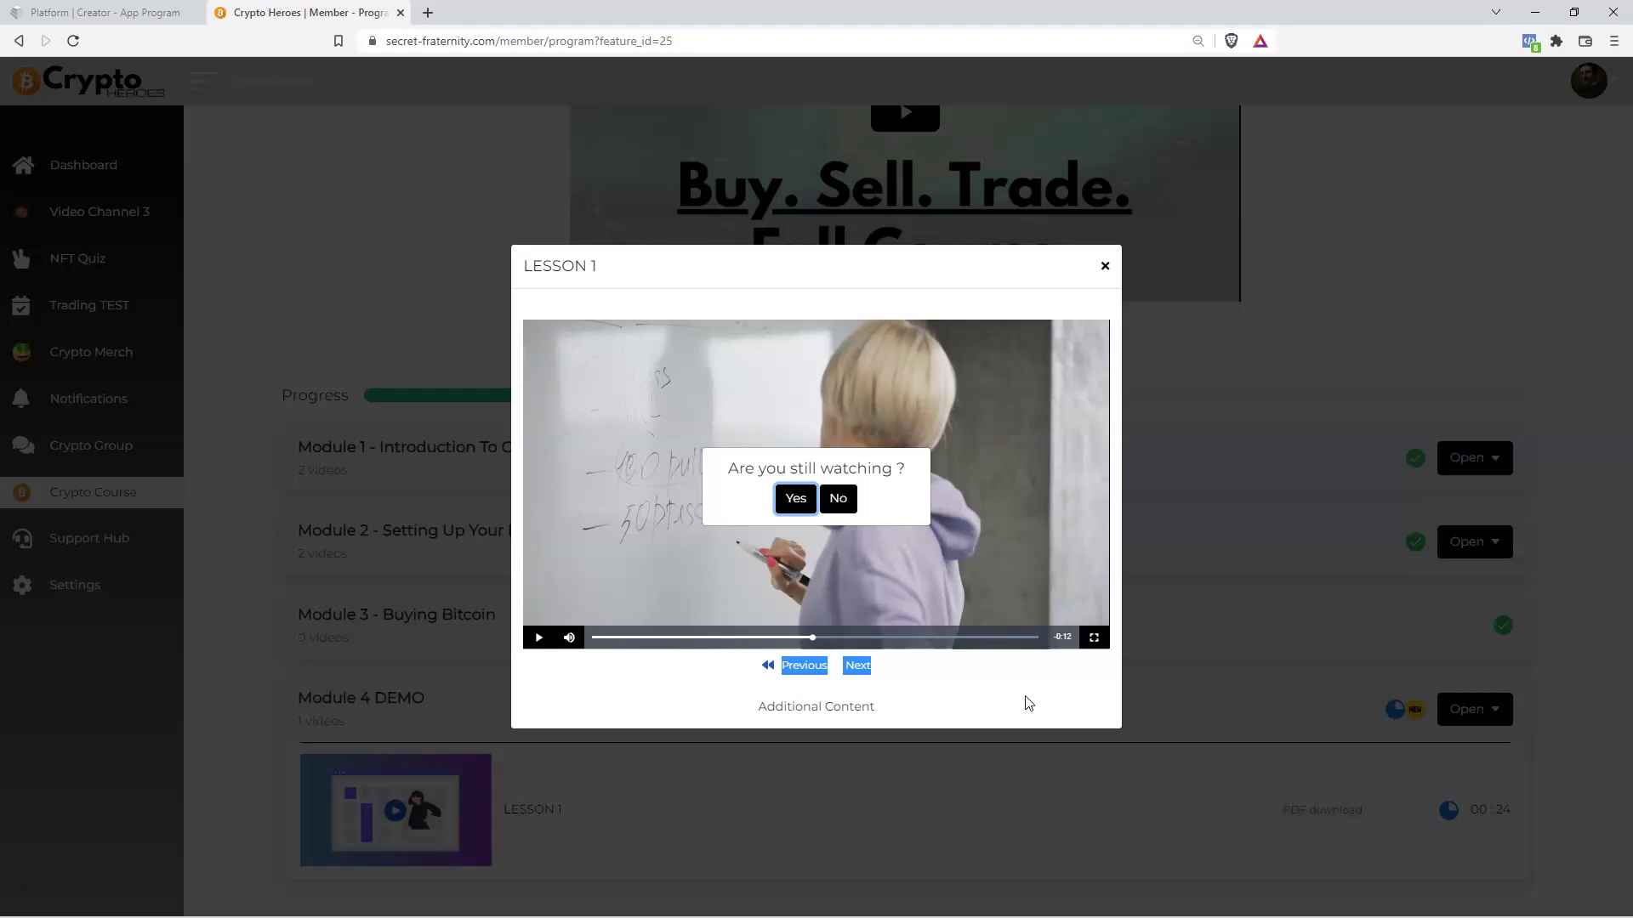
{"action": "left_click", "coordinate": [119, 12]}
{"action": "scroll", "coordinate": [547, 412], "scroll_direction": "up", "scroll_amount": 3}
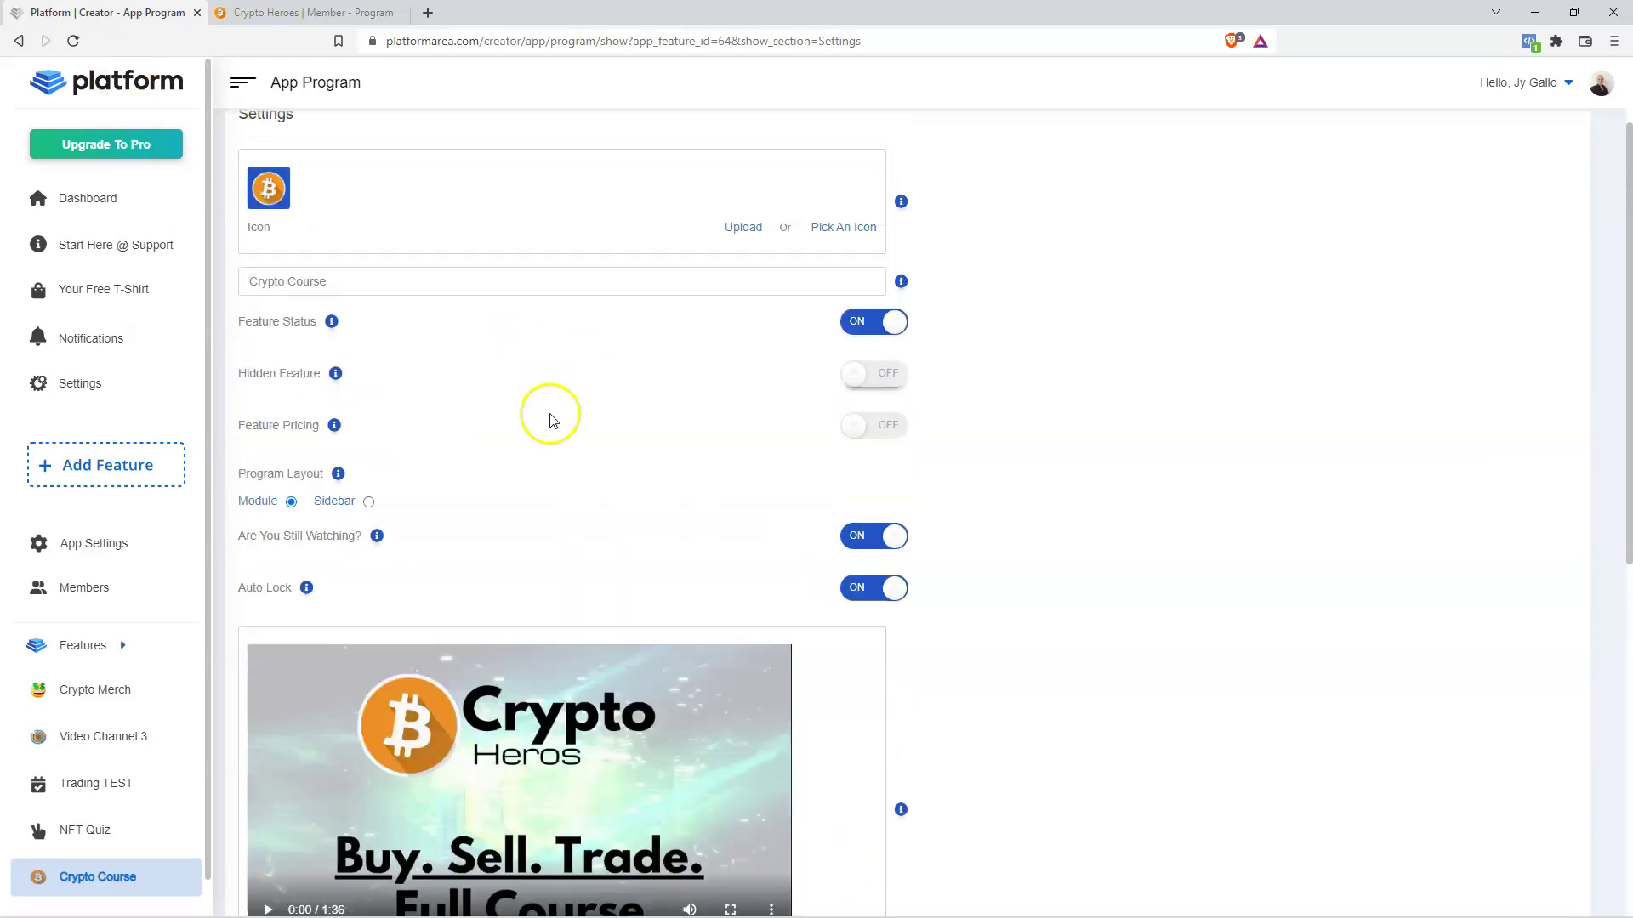
{"action": "scroll", "coordinate": [302, 648], "scroll_direction": "down", "scroll_amount": 2}
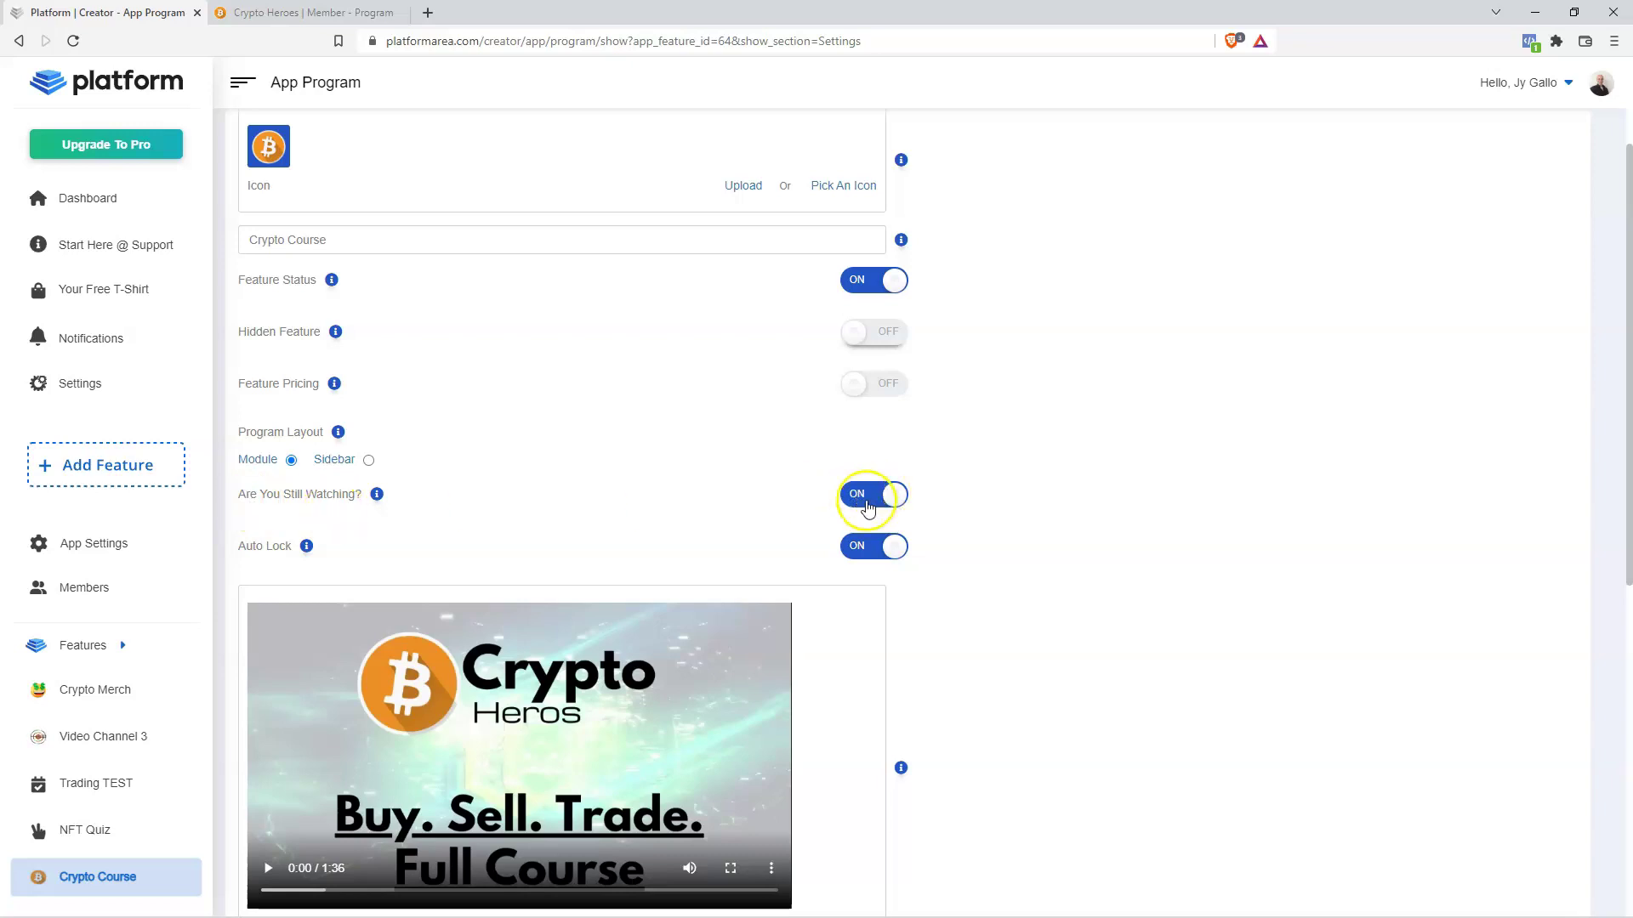
{"action": "left_click", "coordinate": [311, 13]}
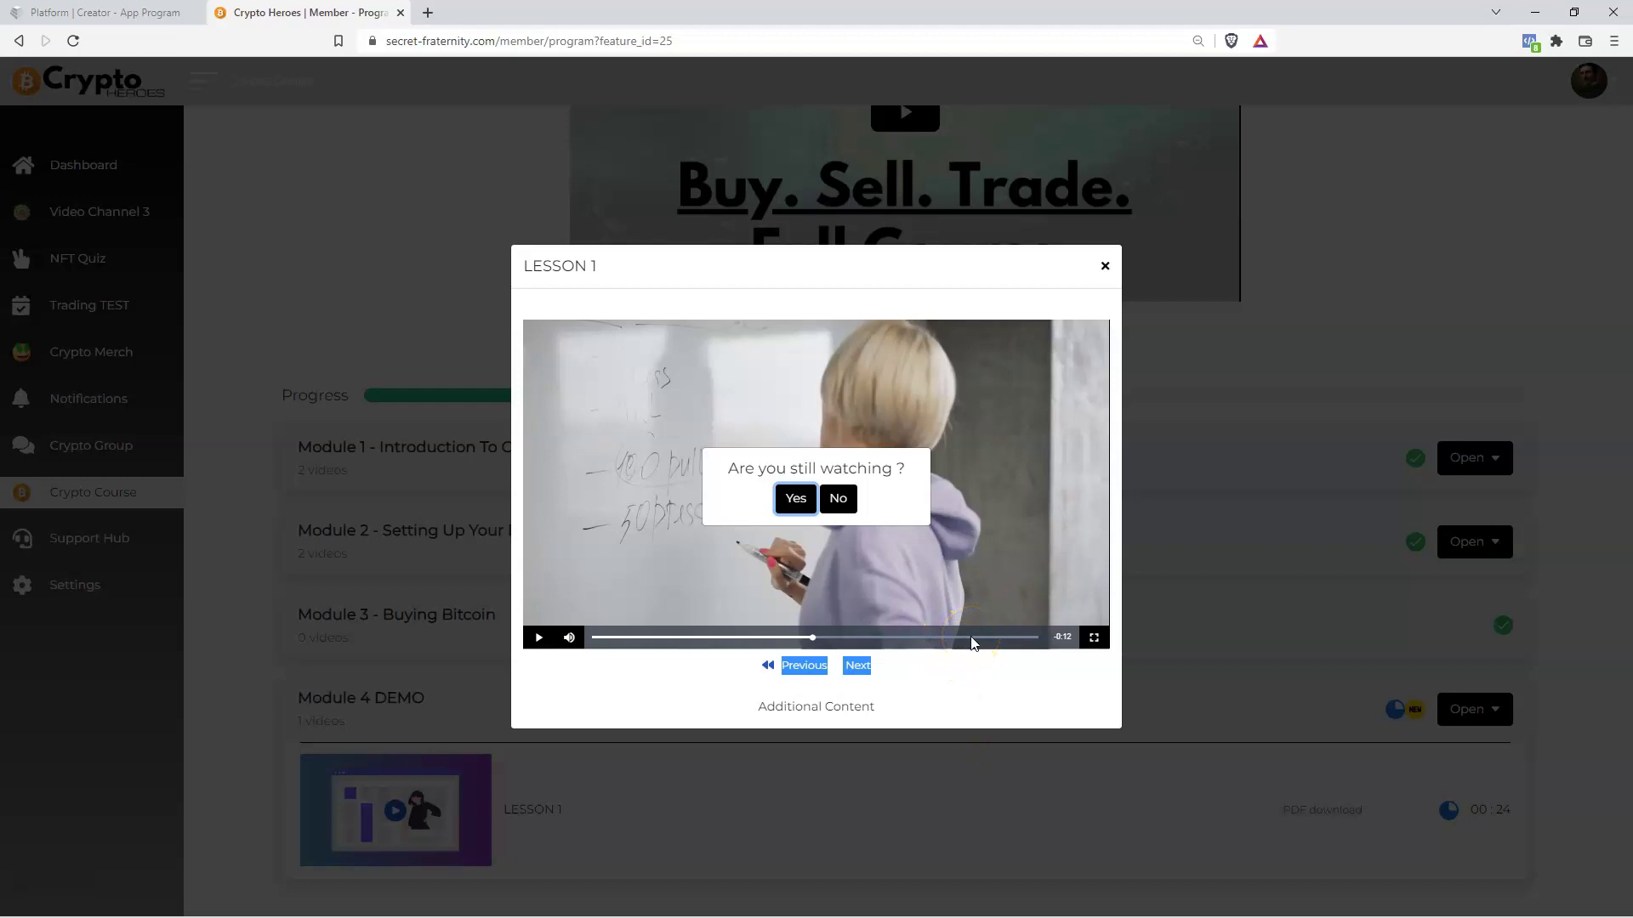
{"action": "left_click", "coordinate": [1046, 623]}
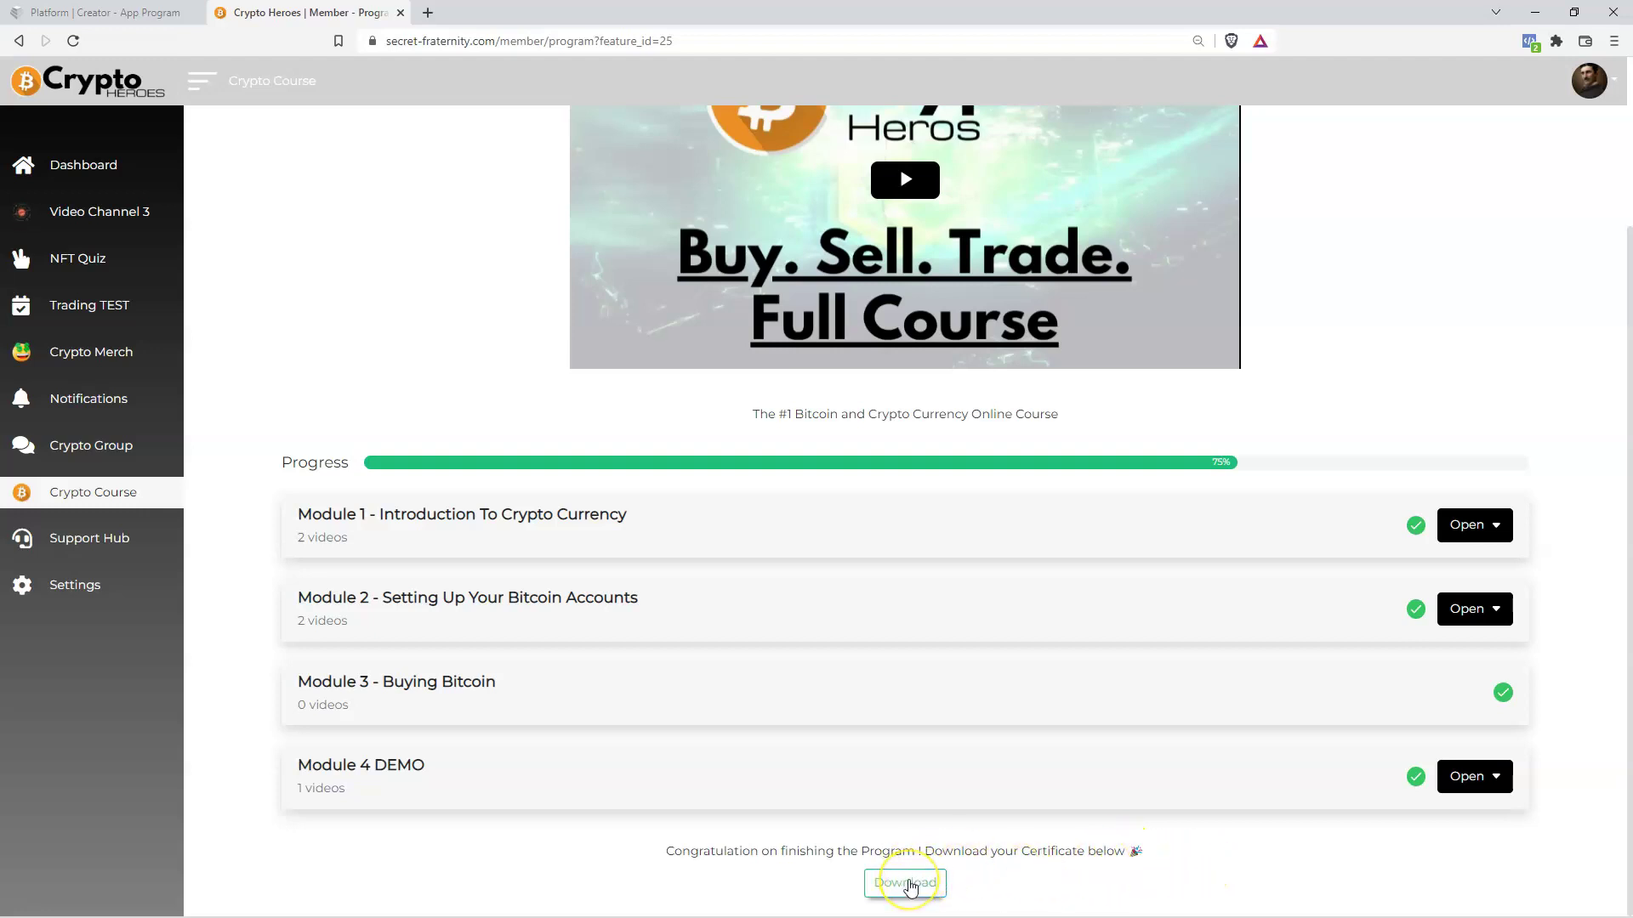
Download the course completion certificate and save it as the PNG image certificate in the Pictures folder.
{"action": "left_click", "coordinate": [906, 883]}
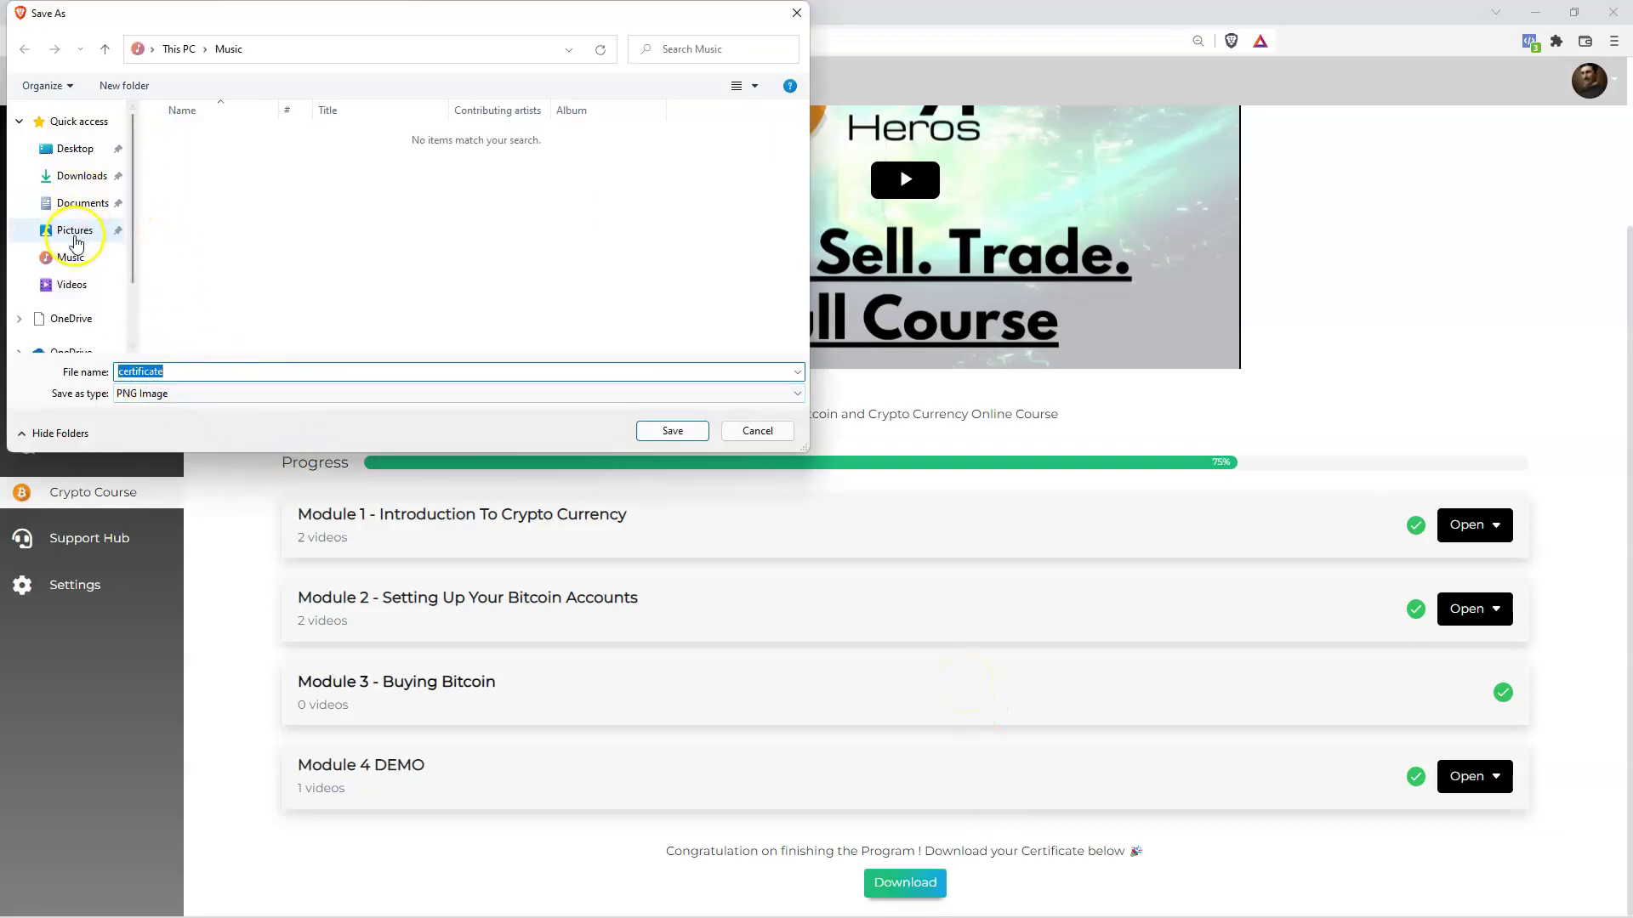
{"action": "left_click", "coordinate": [115, 229]}
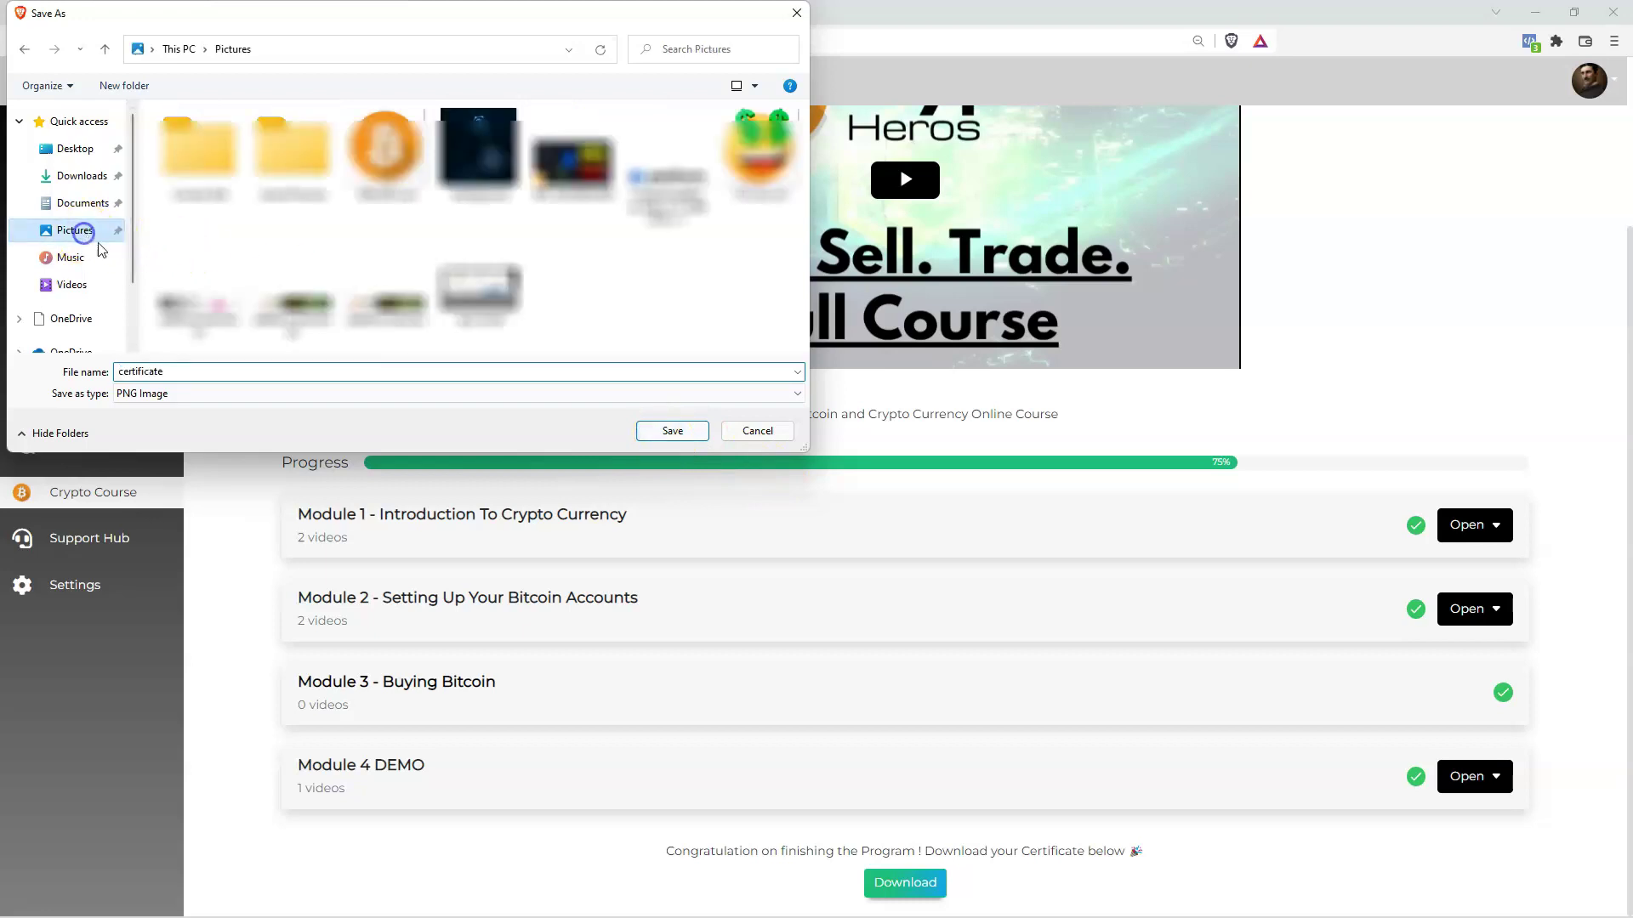
{"action": "left_click", "coordinate": [672, 431]}
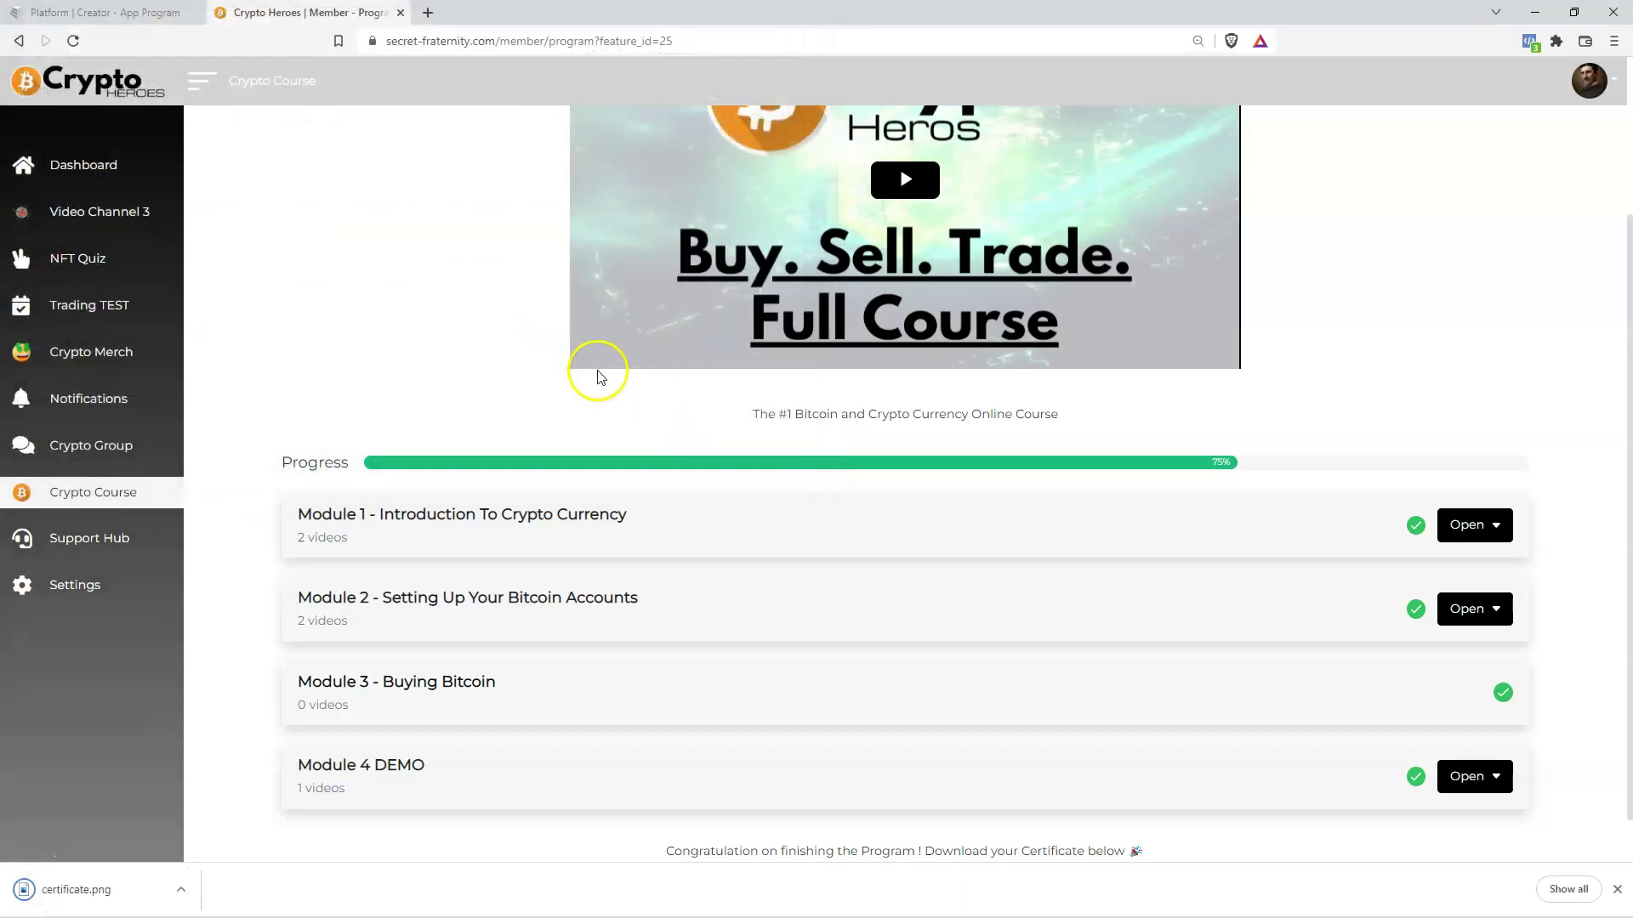
Open the downloaded certificate.png, examine its recipient, instructor name and date, and close the image.
{"action": "left_click", "coordinate": [122, 893]}
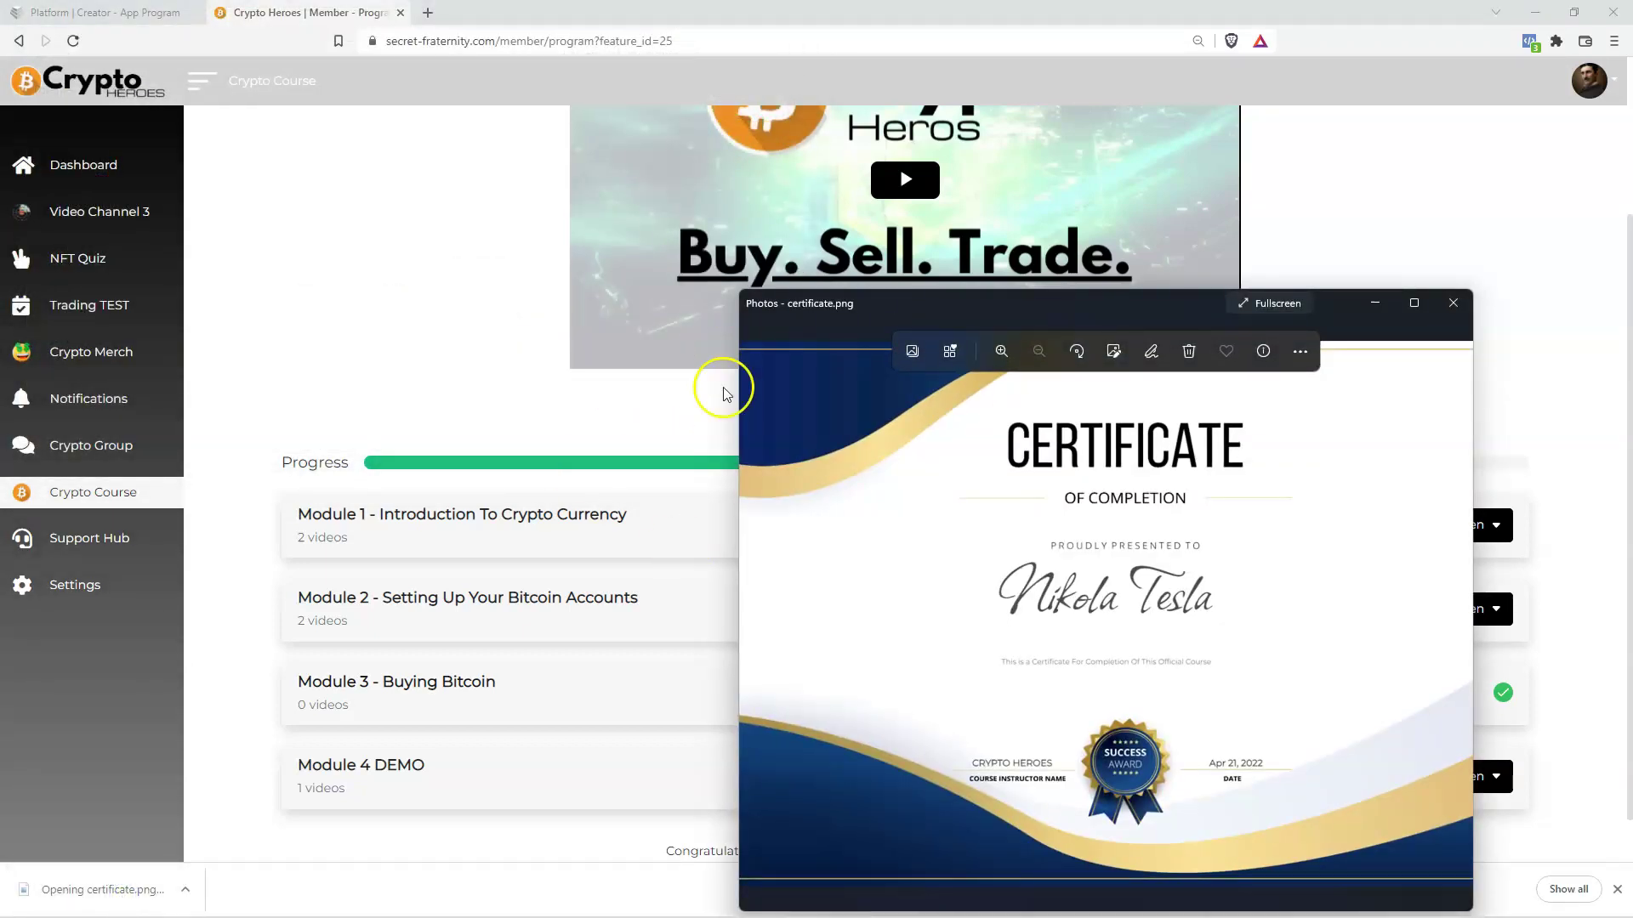
{"action": "left_click_drag", "start_coordinate": [1151, 306], "coordinate": [936, 127]}
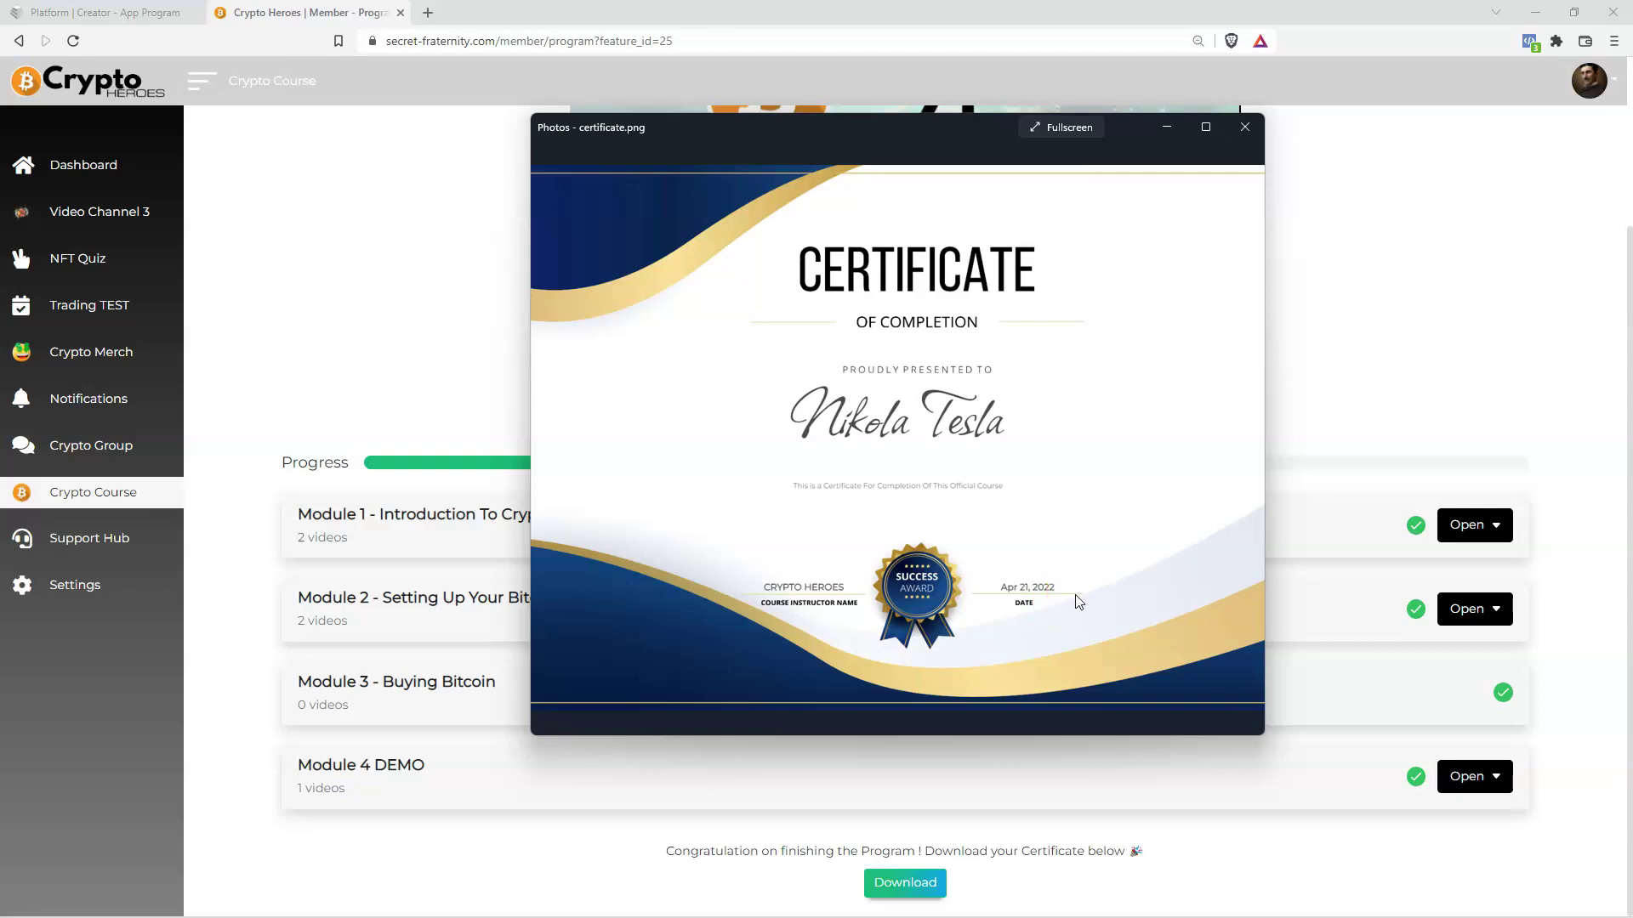
{"action": "left_click", "coordinate": [1247, 128]}
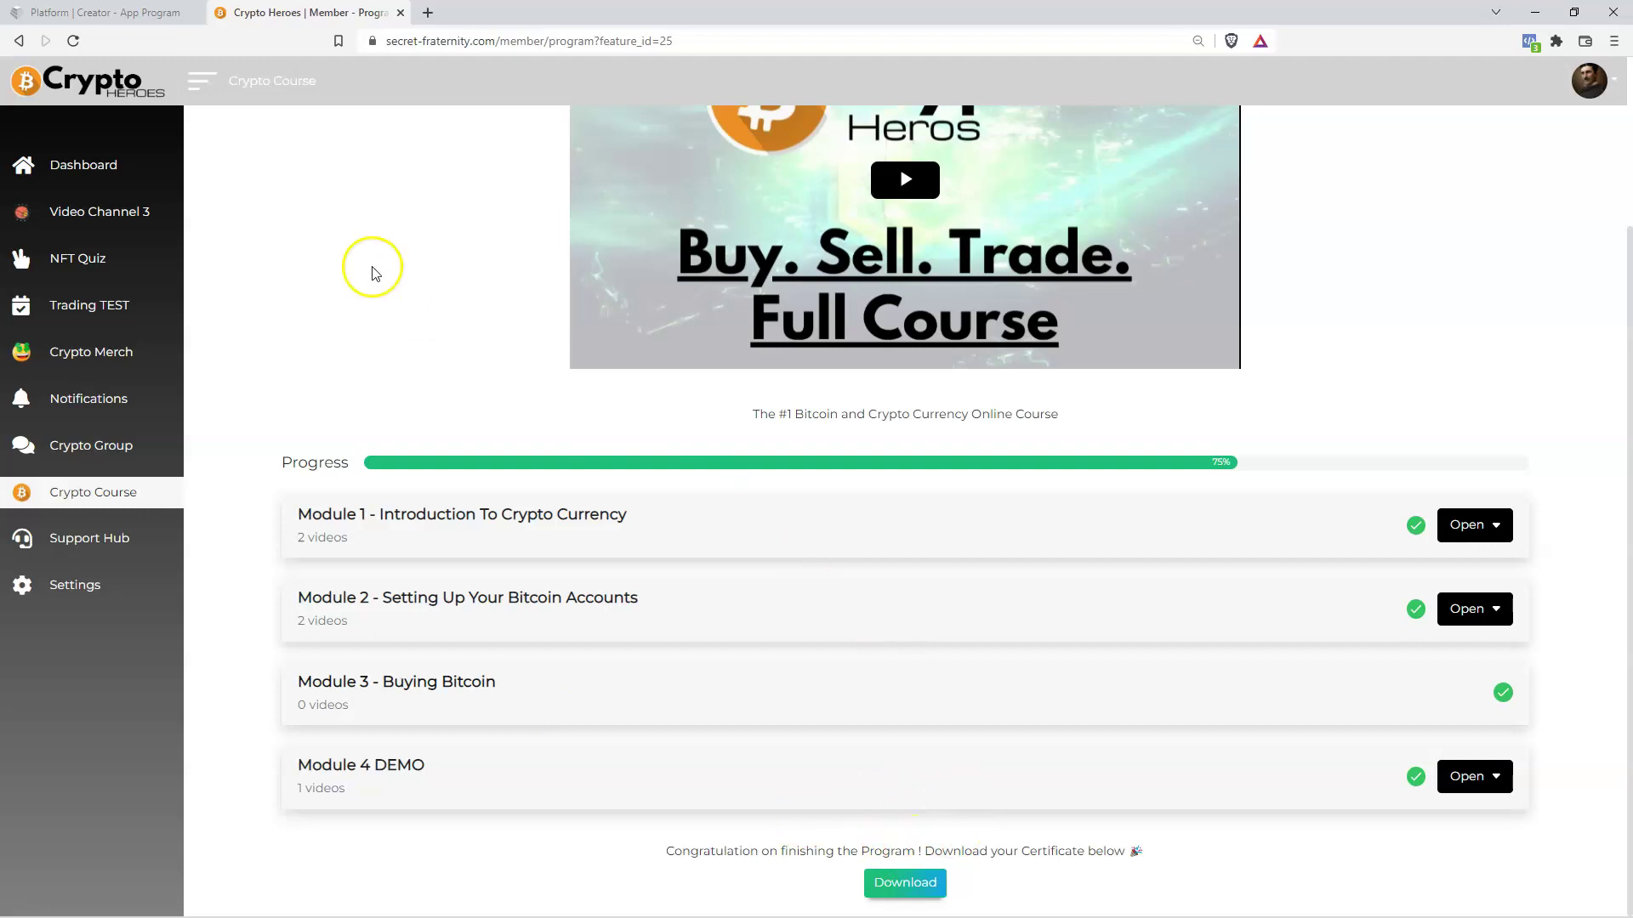
Switch to Platform, set the Crypto Course's Program Layout to Sidebar, and save the settings.
{"action": "left_click", "coordinate": [119, 13]}
{"action": "scroll", "coordinate": [765, 578], "scroll_direction": "up", "scroll_amount": 5}
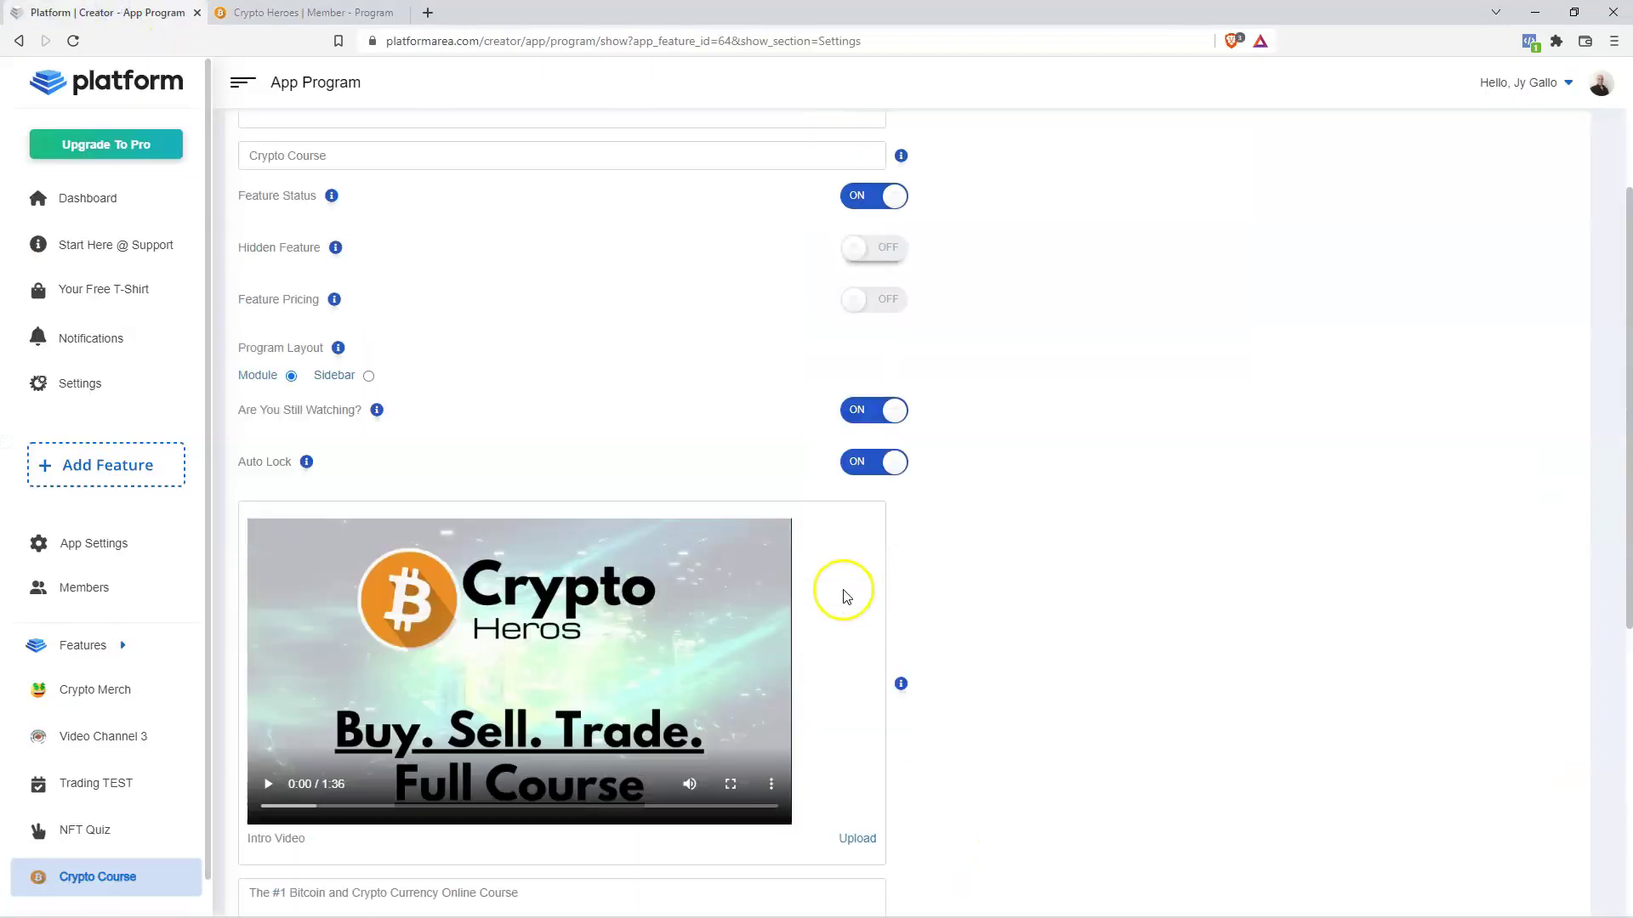
{"action": "left_click", "coordinate": [368, 377]}
{"action": "scroll", "coordinate": [1038, 510], "scroll_direction": "down", "scroll_amount": 6}
{"action": "left_click", "coordinate": [886, 770]}
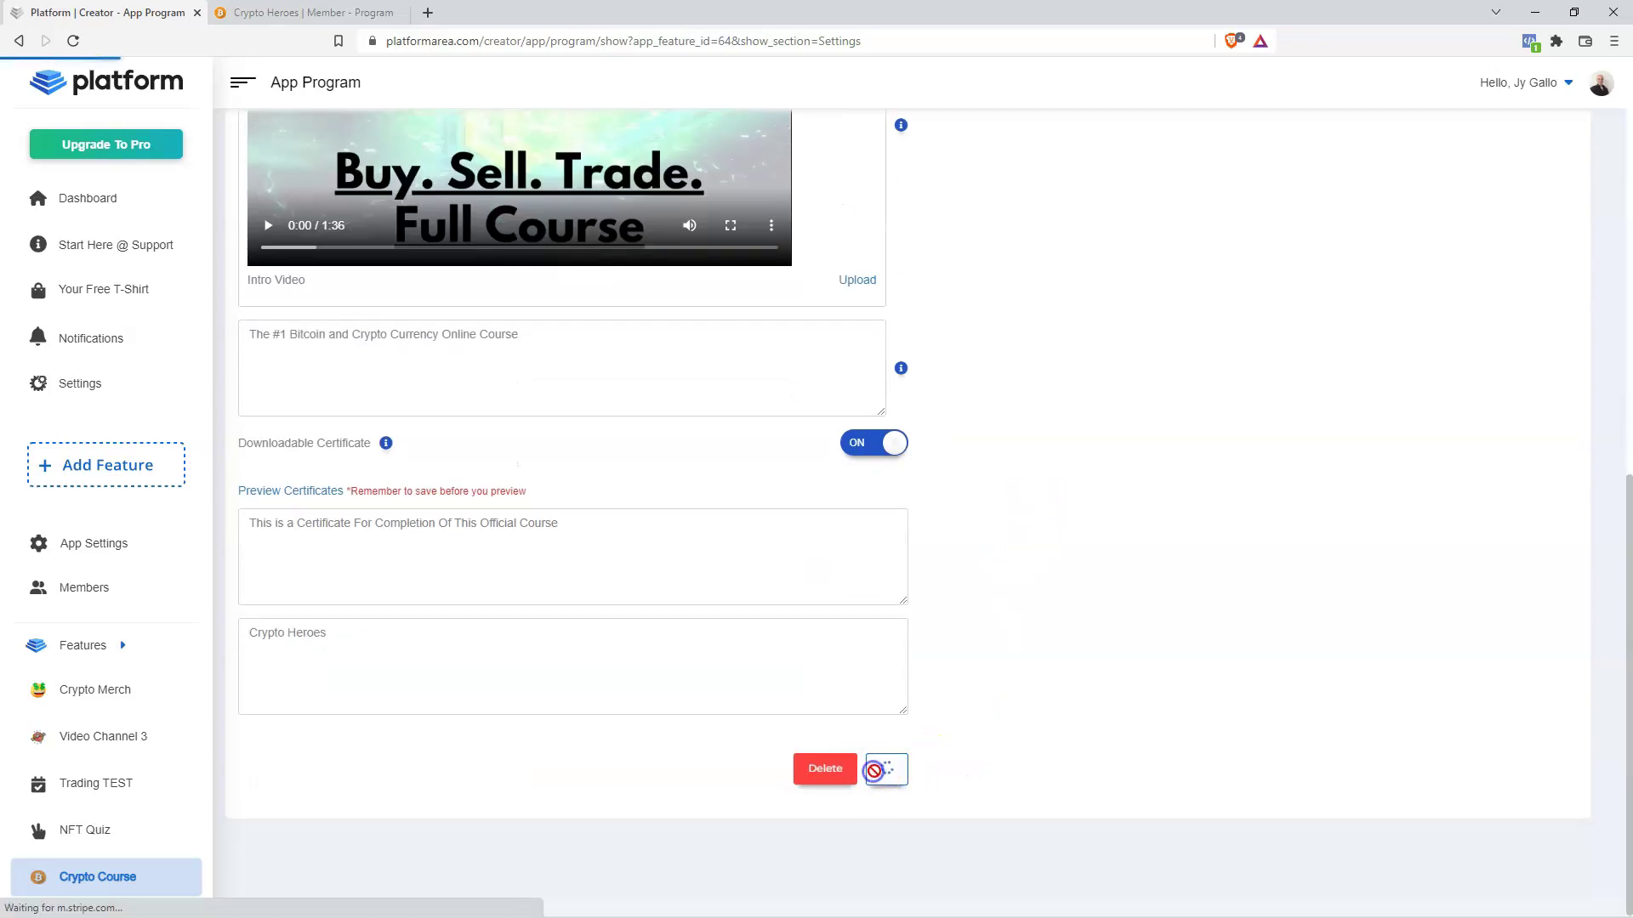
Reload the Crypto Course on the Crypto Heroes member page, examine its Sidebar layout, and return to Platform.
{"action": "key", "text": "ctrl+Tab"}
{"action": "key", "text": "F5"}
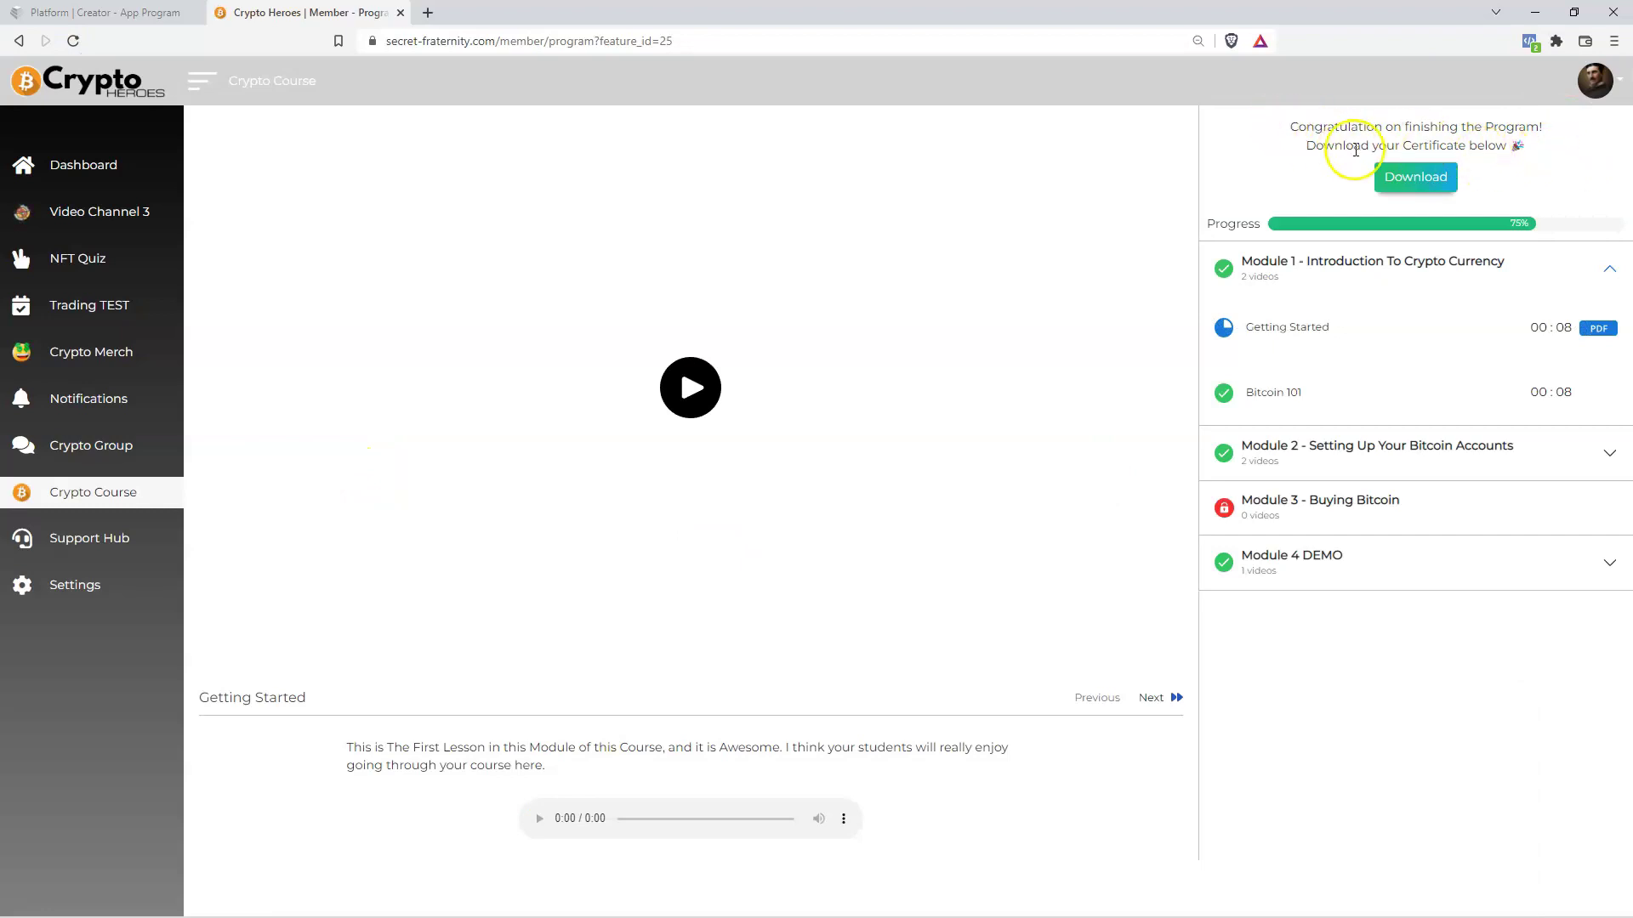
{"action": "key", "text": "ctrl+shift+Tab"}
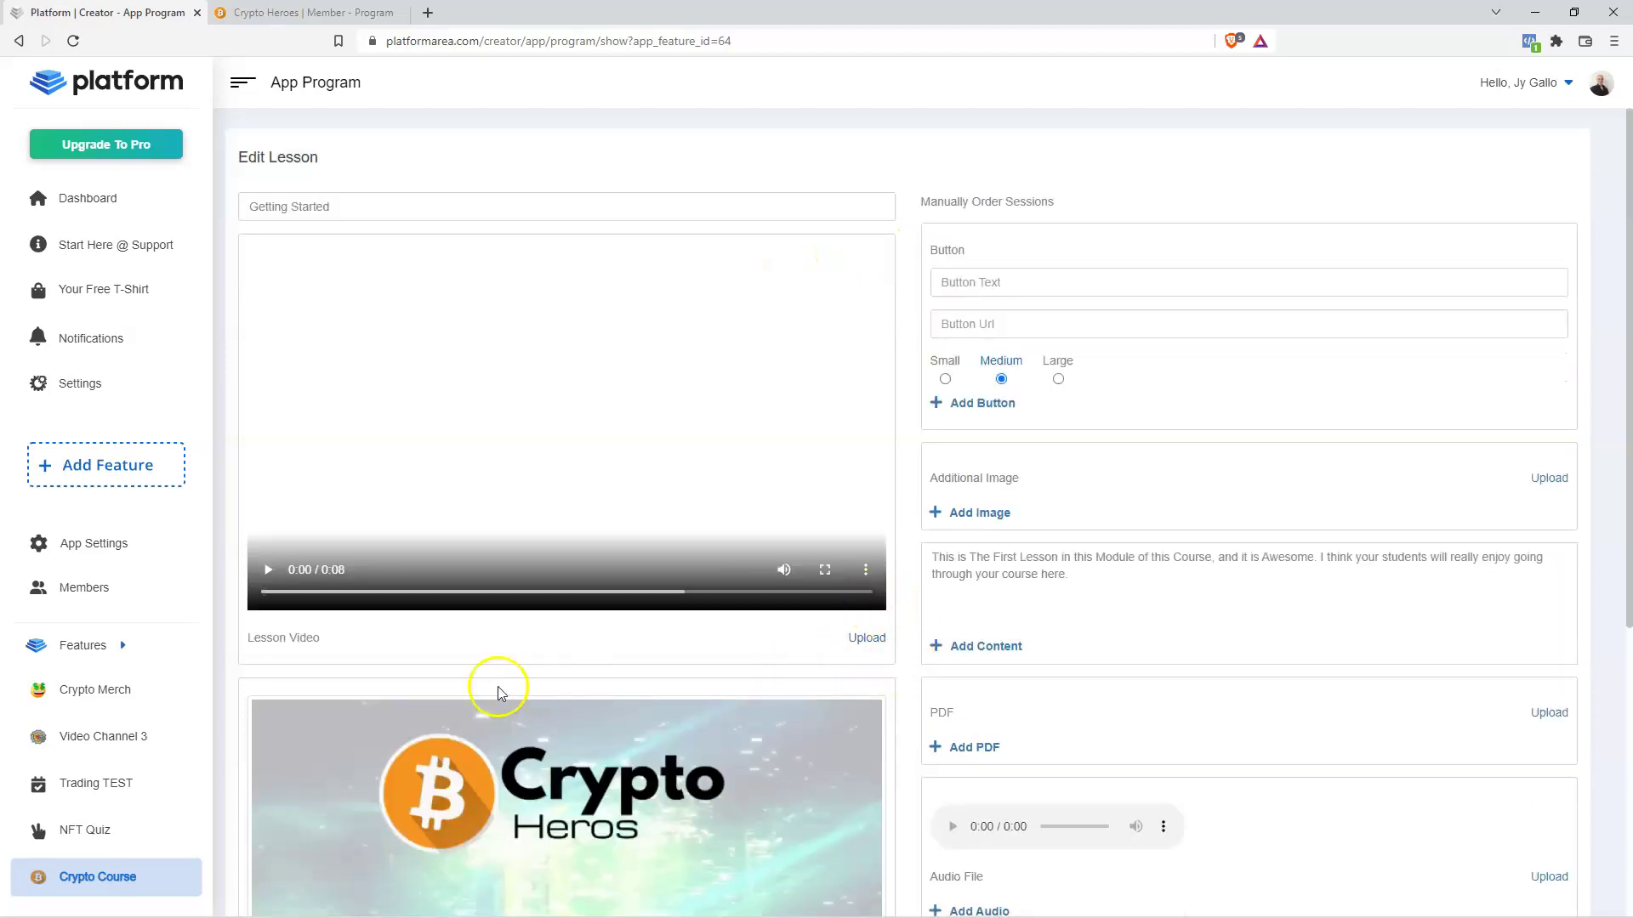
Set the Getting Started lesson's button text to "CLICK HERE TO GRAB THIS OFFER".
{"action": "scroll", "coordinate": [714, 616], "scroll_direction": "down", "scroll_amount": 5}
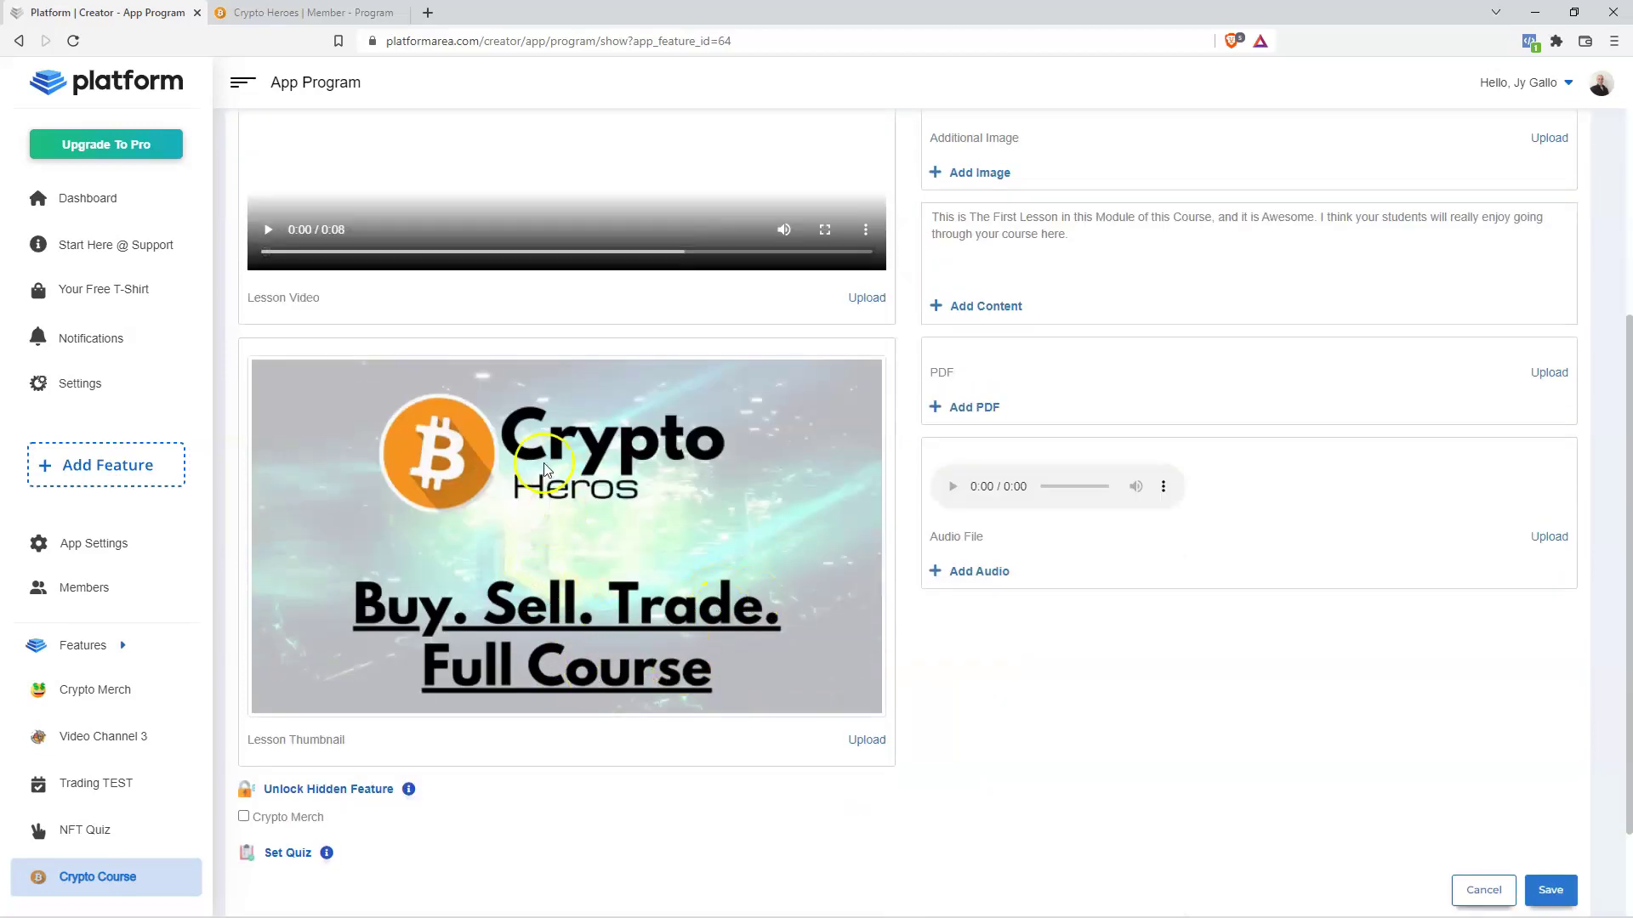
{"action": "scroll", "coordinate": [675, 754], "scroll_direction": "down", "scroll_amount": 2}
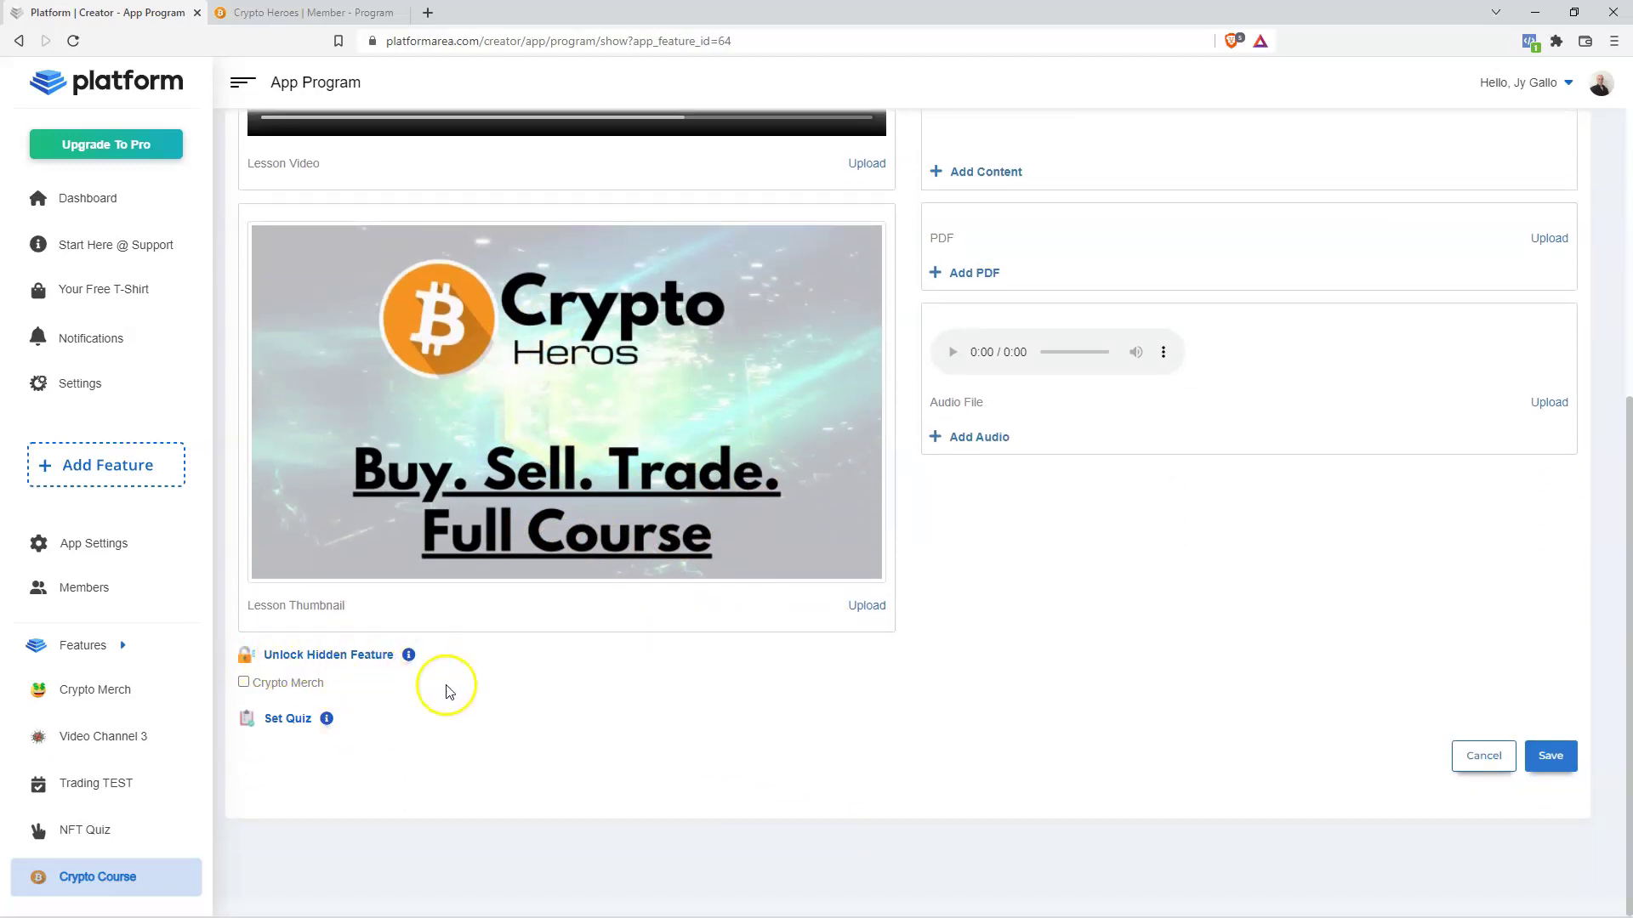
{"action": "scroll", "coordinate": [1014, 735], "scroll_direction": "up", "scroll_amount": 5}
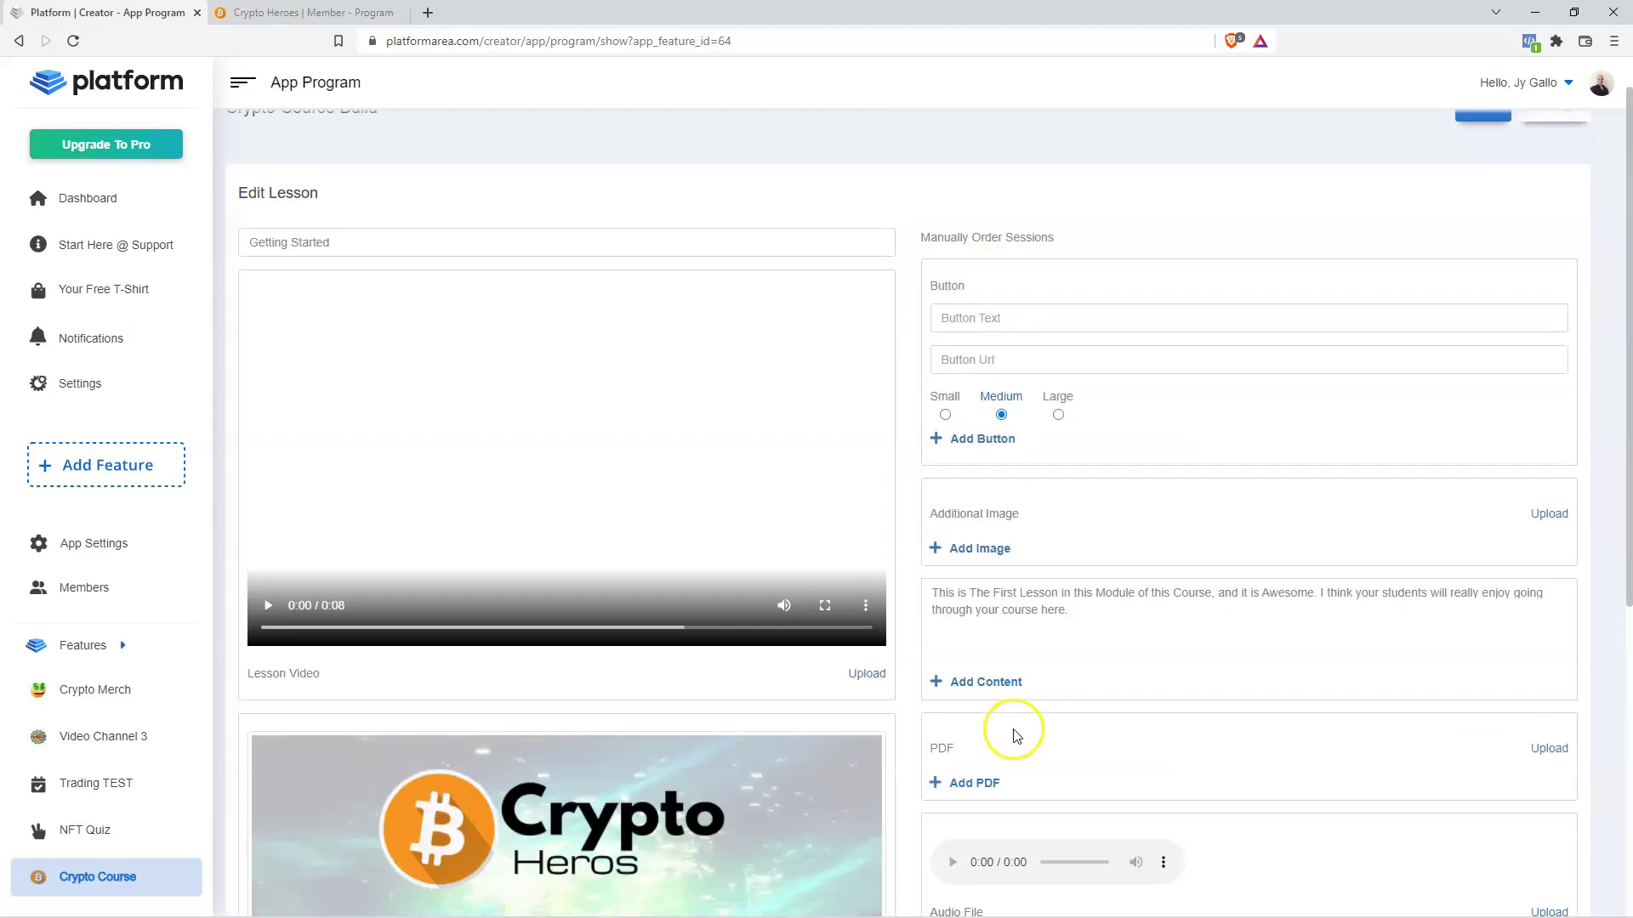
{"action": "left_click", "coordinate": [1007, 319]}
{"action": "type", "text": "C"}
{"action": "type", "text": "LICK HERE TO GRAB THIS OFFER"}
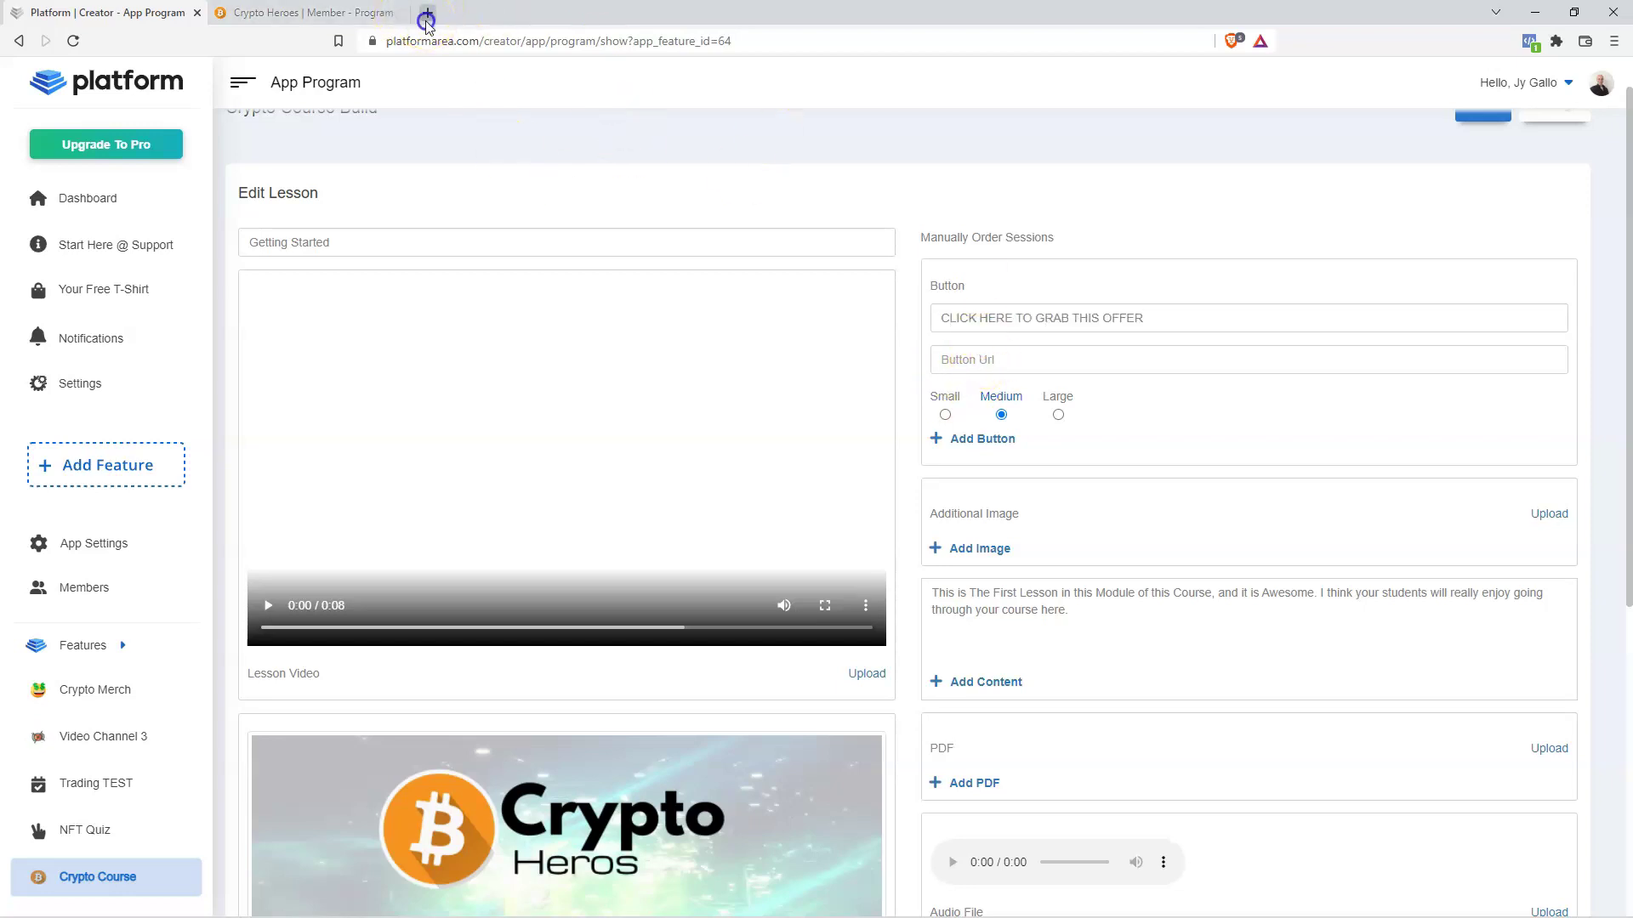
{"action": "left_click", "coordinate": [426, 14]}
{"action": "key", "text": "ctrl+w"}
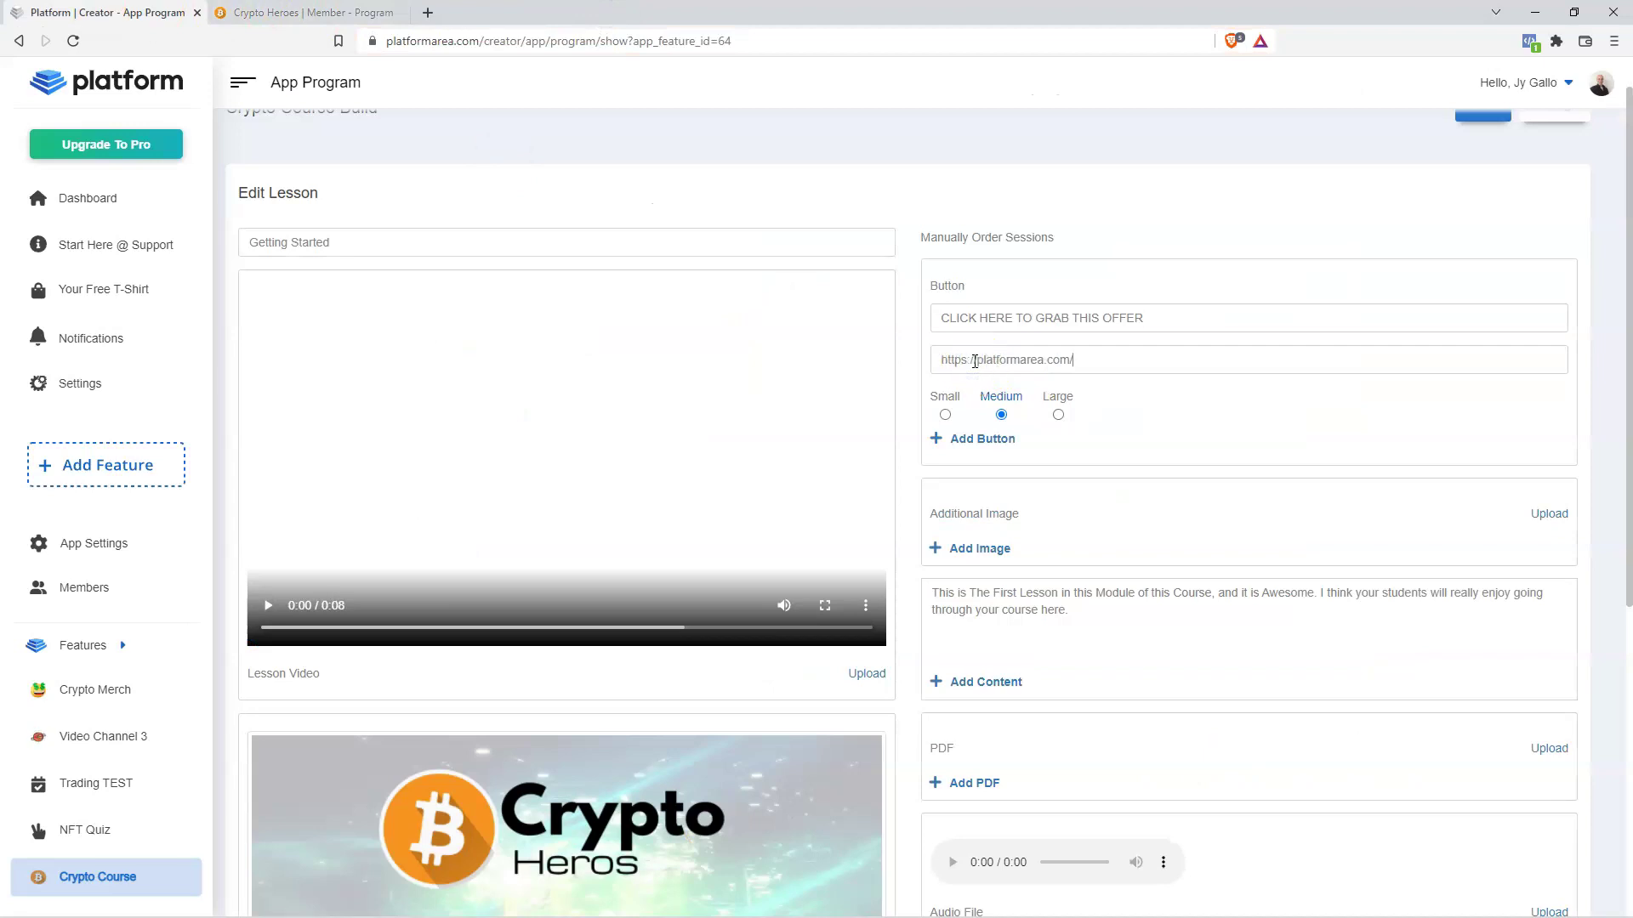
{"action": "left_click", "coordinate": [1291, 365]}
{"action": "scroll", "coordinate": [1179, 377], "scroll_direction": "down", "scroll_amount": 6}
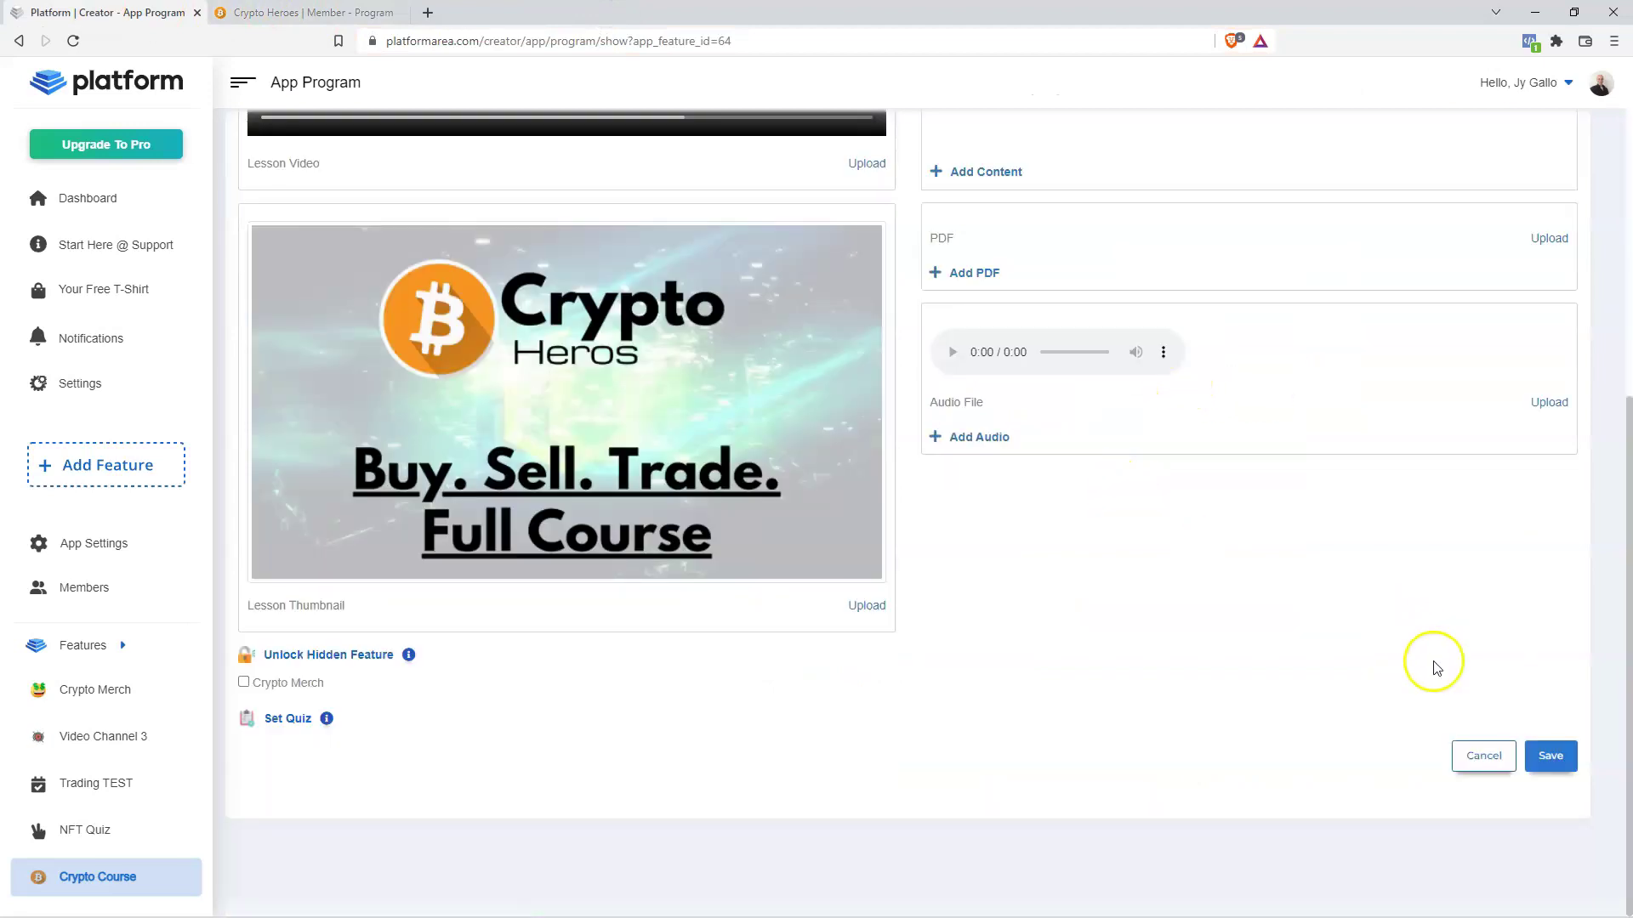
{"action": "left_click", "coordinate": [1549, 754]}
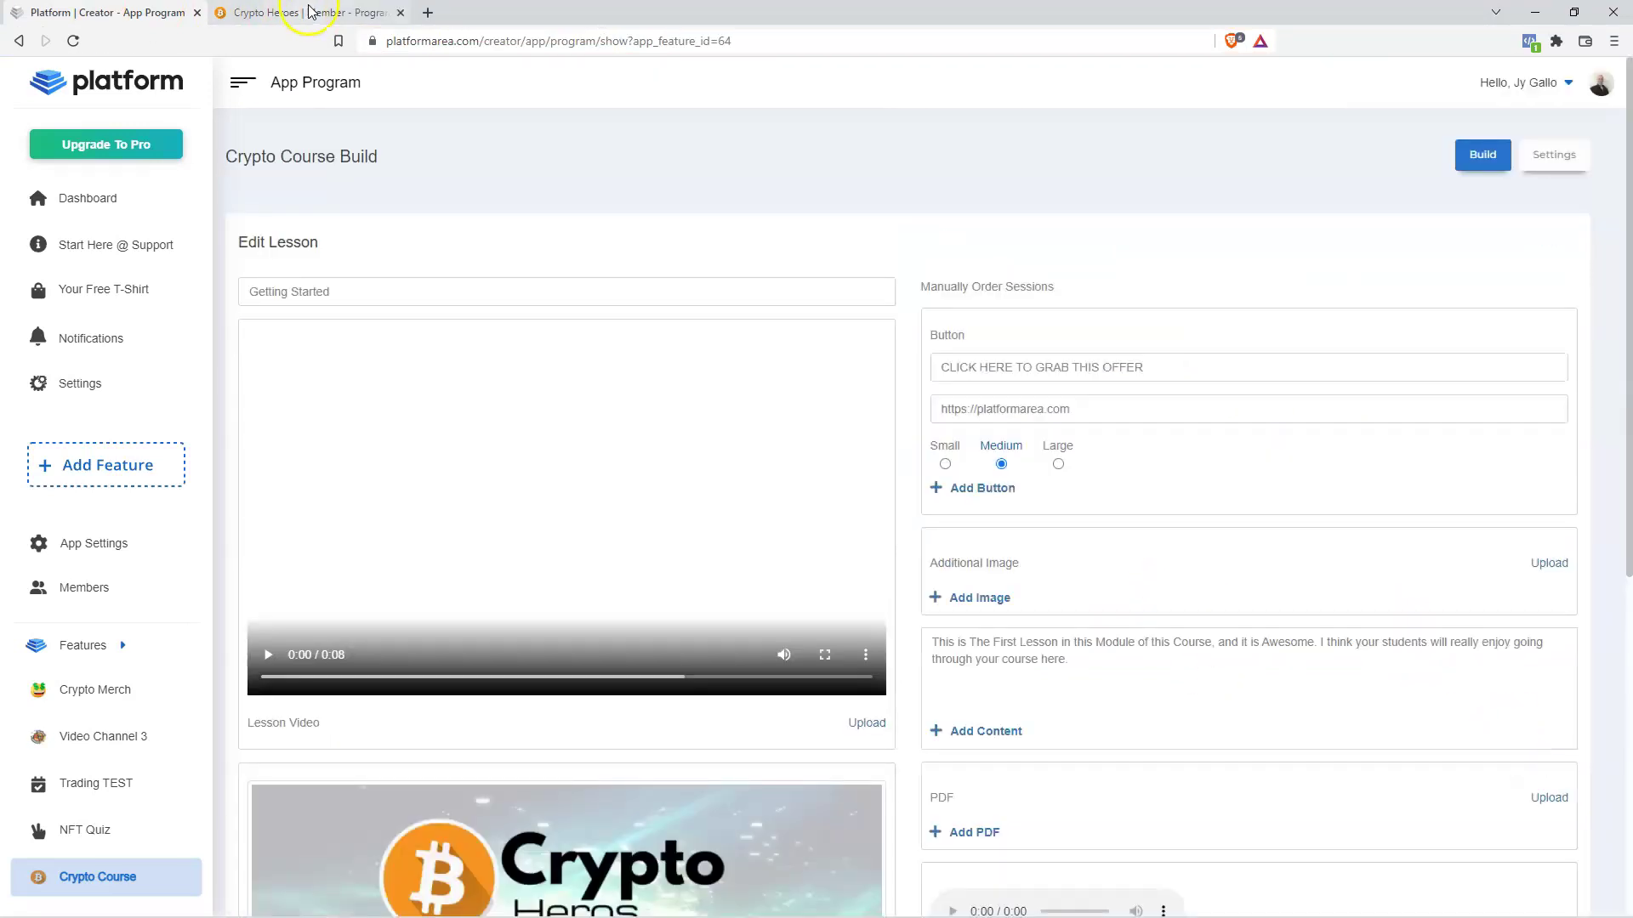
Test the offer button on the Crypto Heroes member page, close the page it opens, and return to Platform.
{"action": "left_click", "coordinate": [311, 12]}
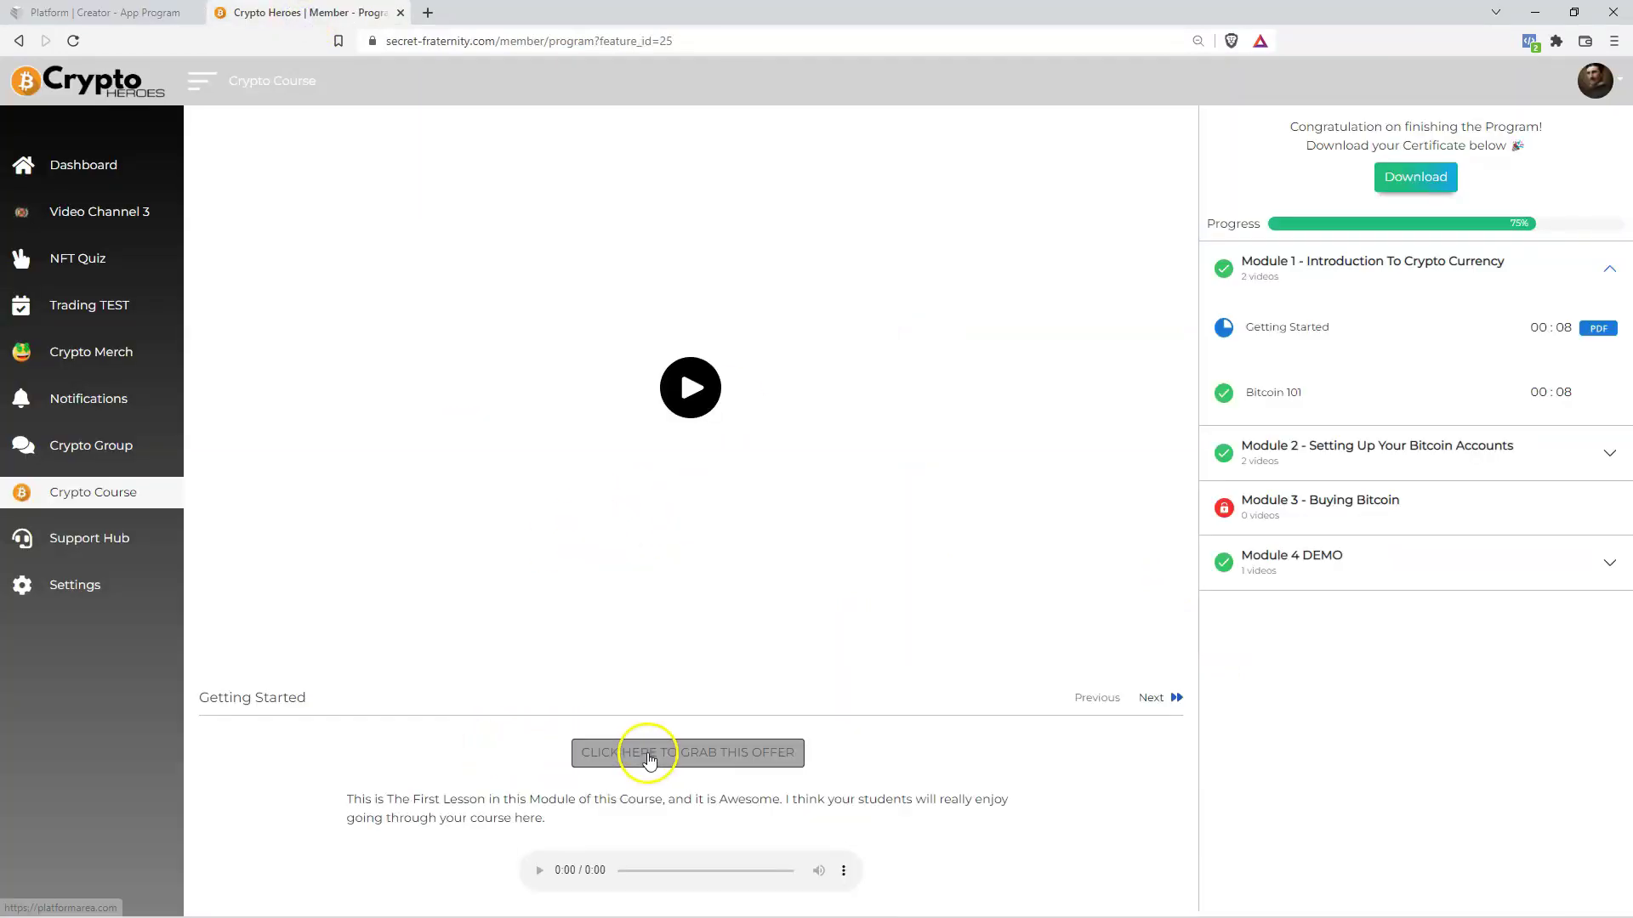
{"action": "left_click", "coordinate": [754, 754]}
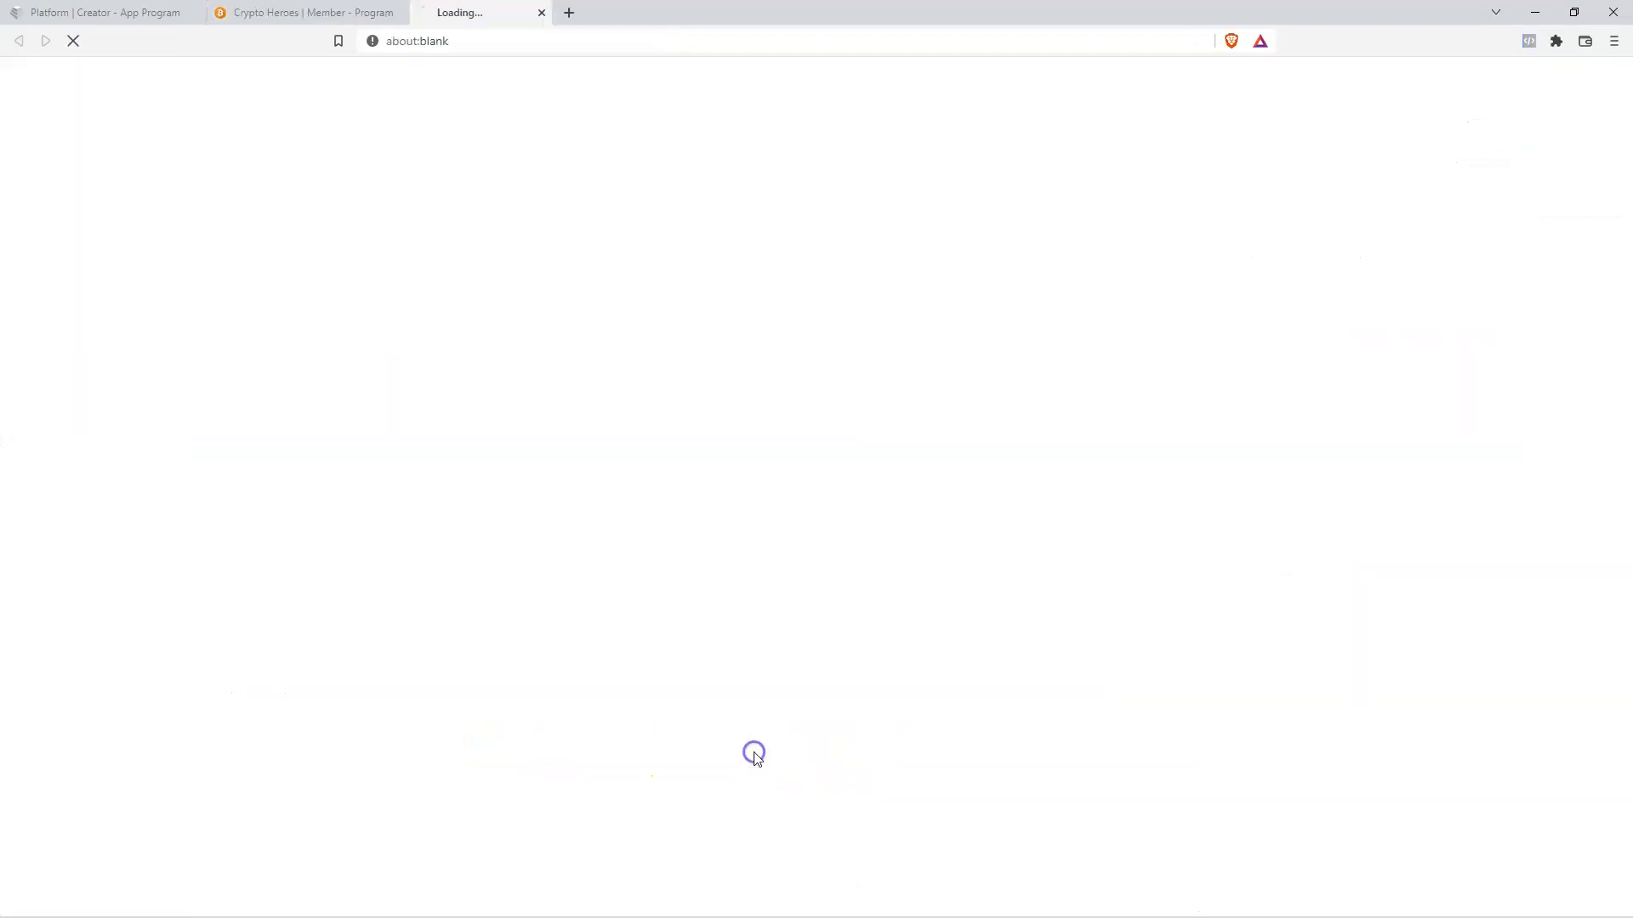
{"action": "left_click", "coordinate": [603, 13]}
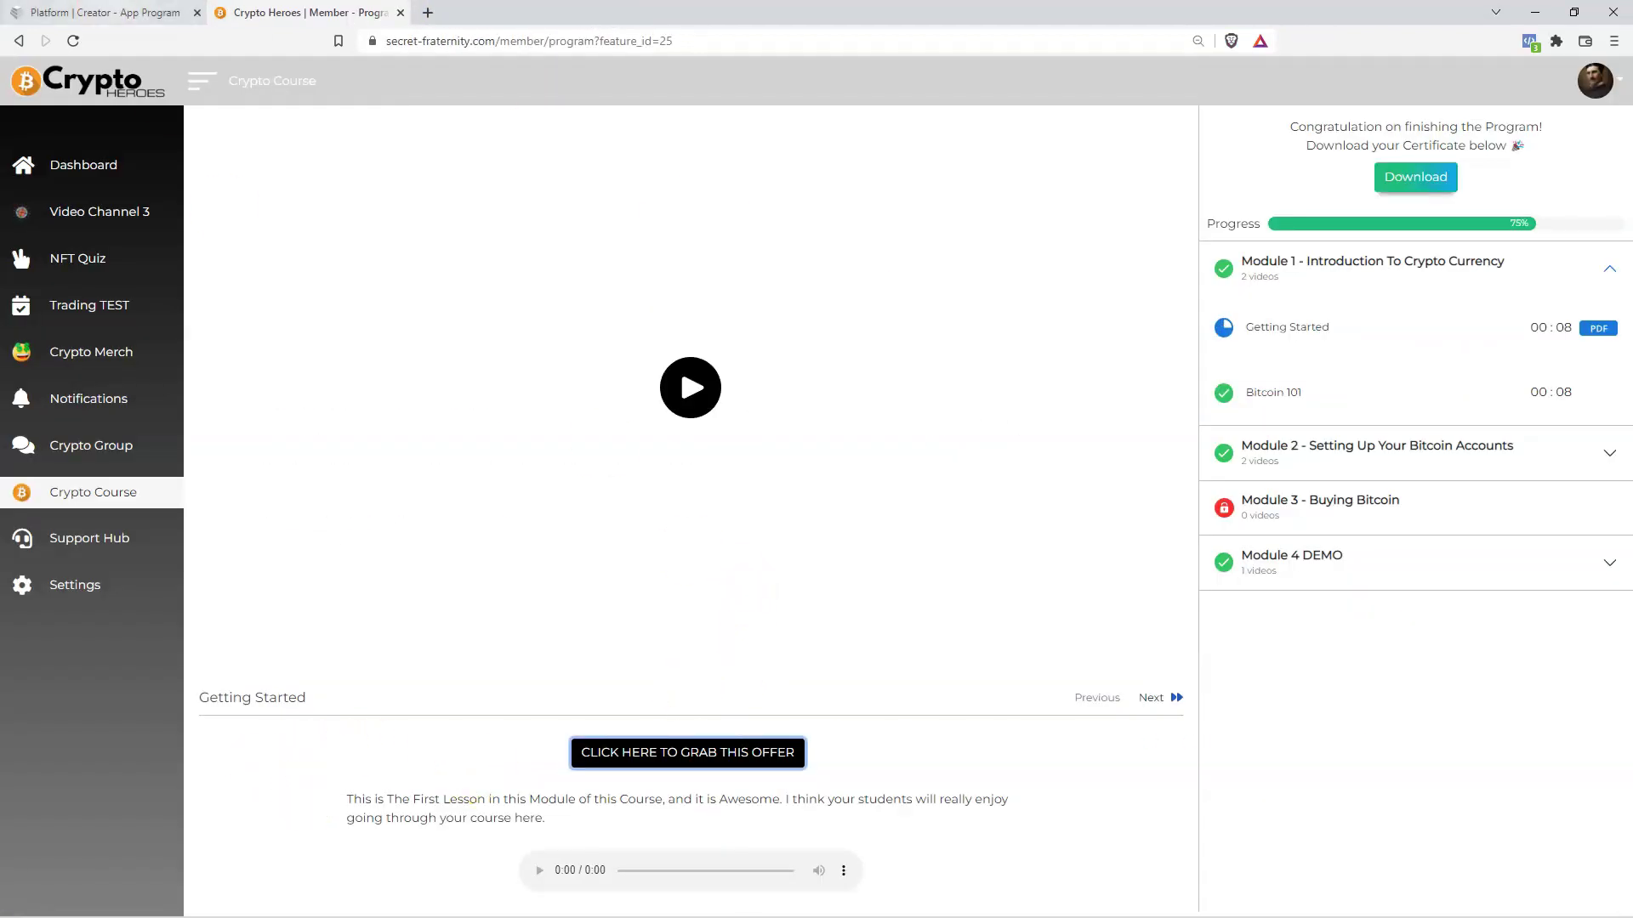
{"action": "key", "text": "ctrl+Page_Up"}
Set the lesson button's size to Large and save the lesson.
{"action": "left_click", "coordinate": [1055, 464]}
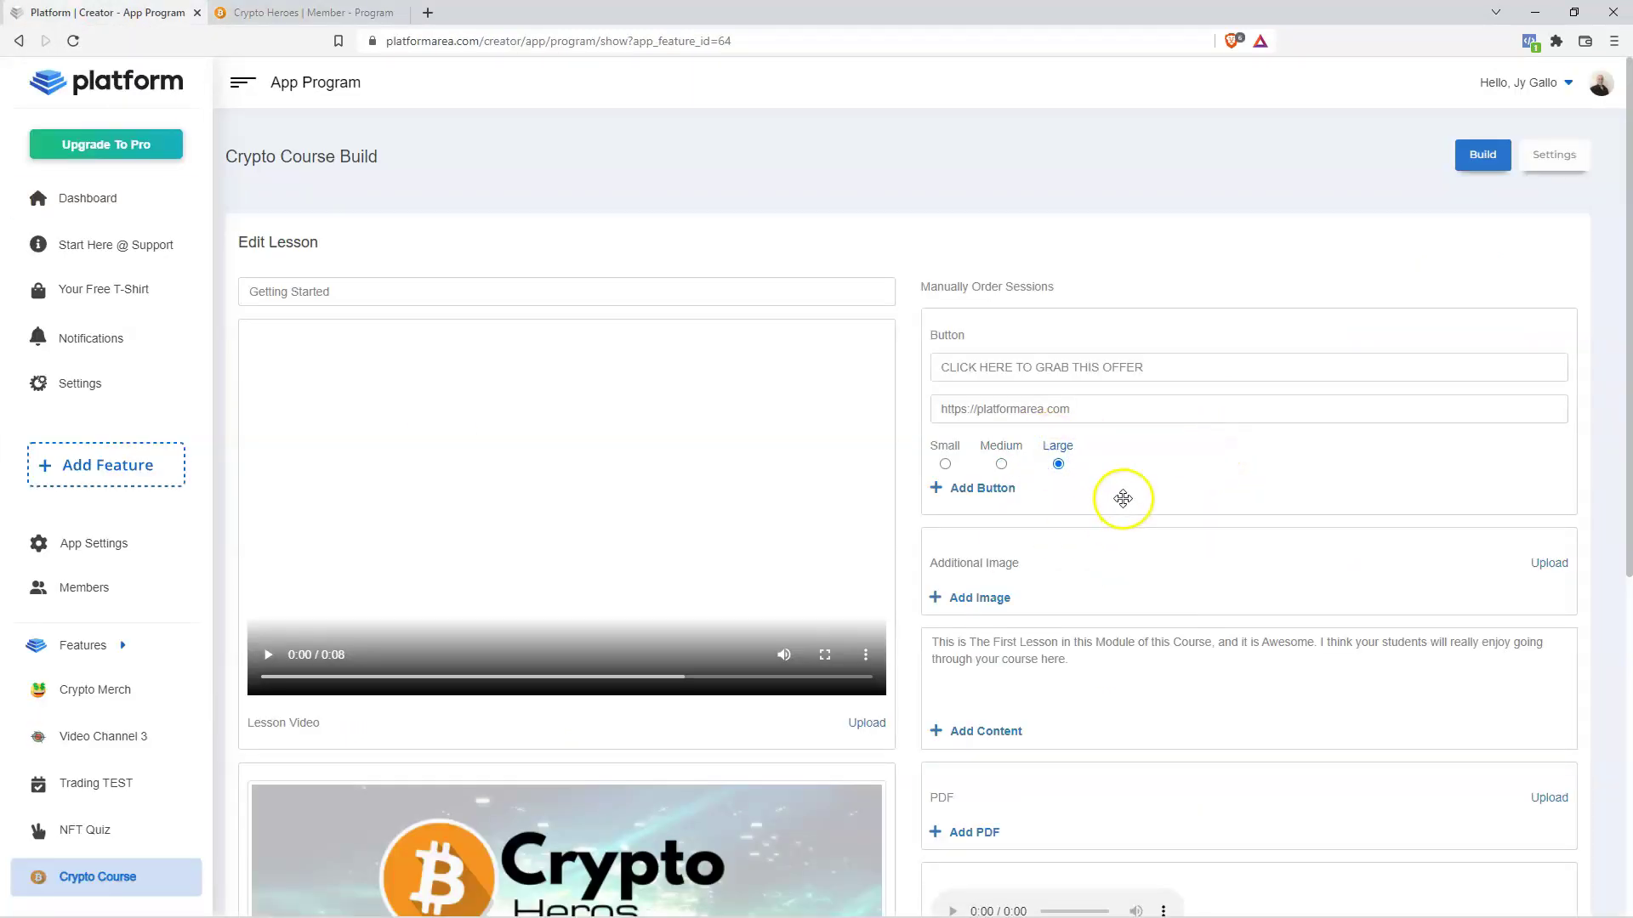
{"action": "scroll", "coordinate": [1267, 528], "scroll_direction": "down", "scroll_amount": 6}
{"action": "left_click", "coordinate": [1556, 757]}
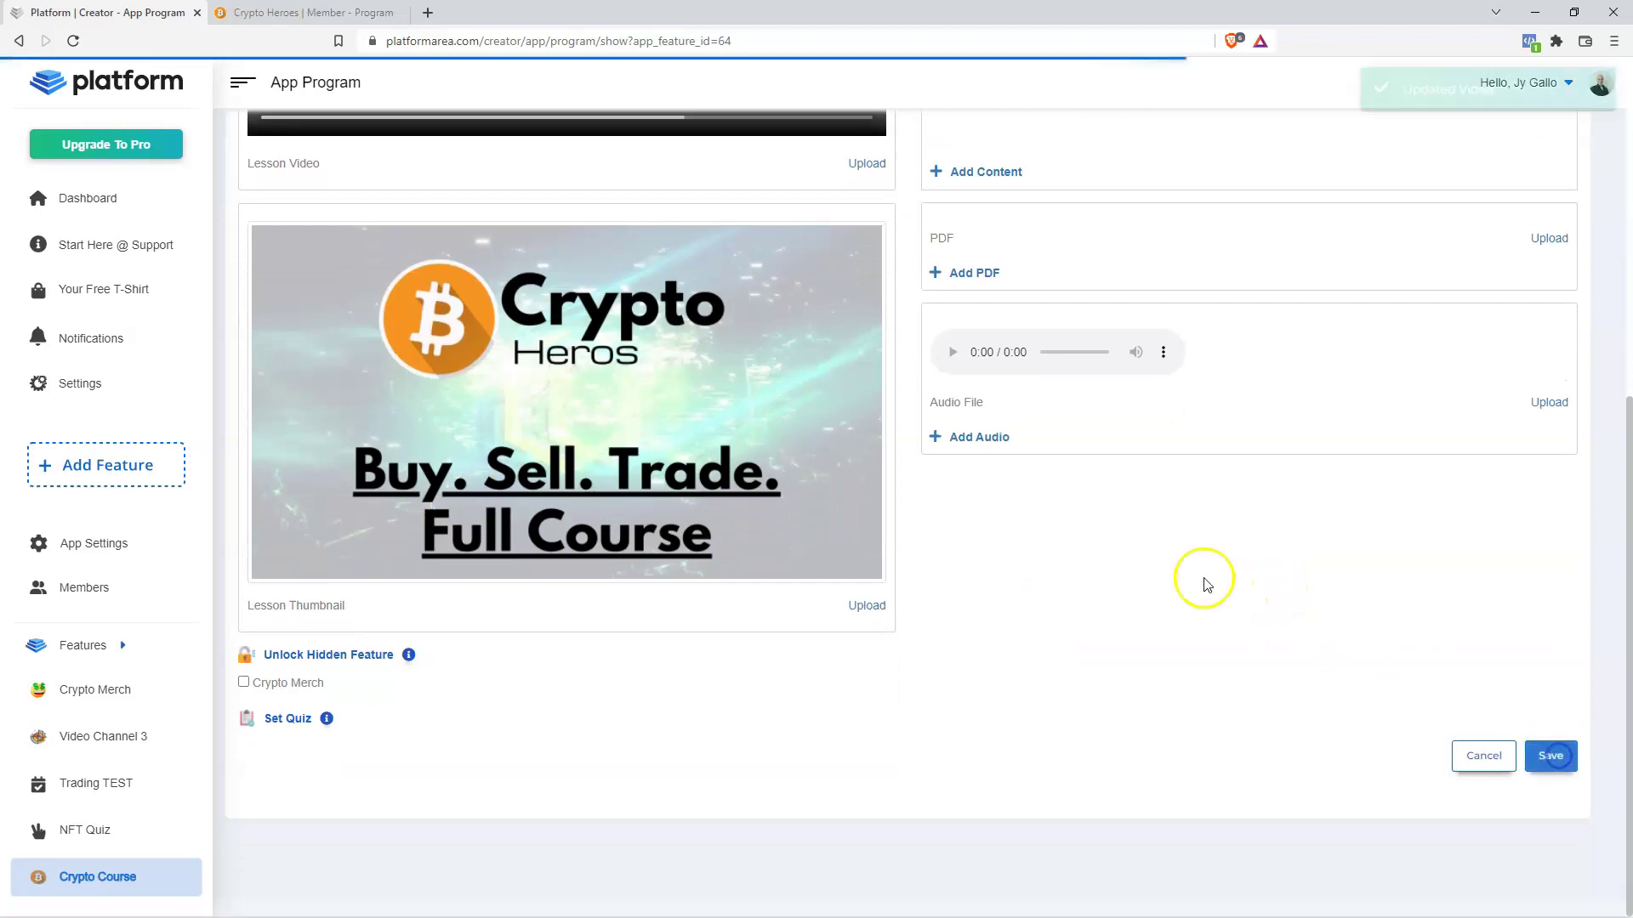
Reload the Crypto Course on the Crypto Heroes member page, examine the offer button's size, and return to Platform.
{"action": "key", "text": "ctrl+Page_Down"}
{"action": "left_click", "coordinate": [72, 41]}
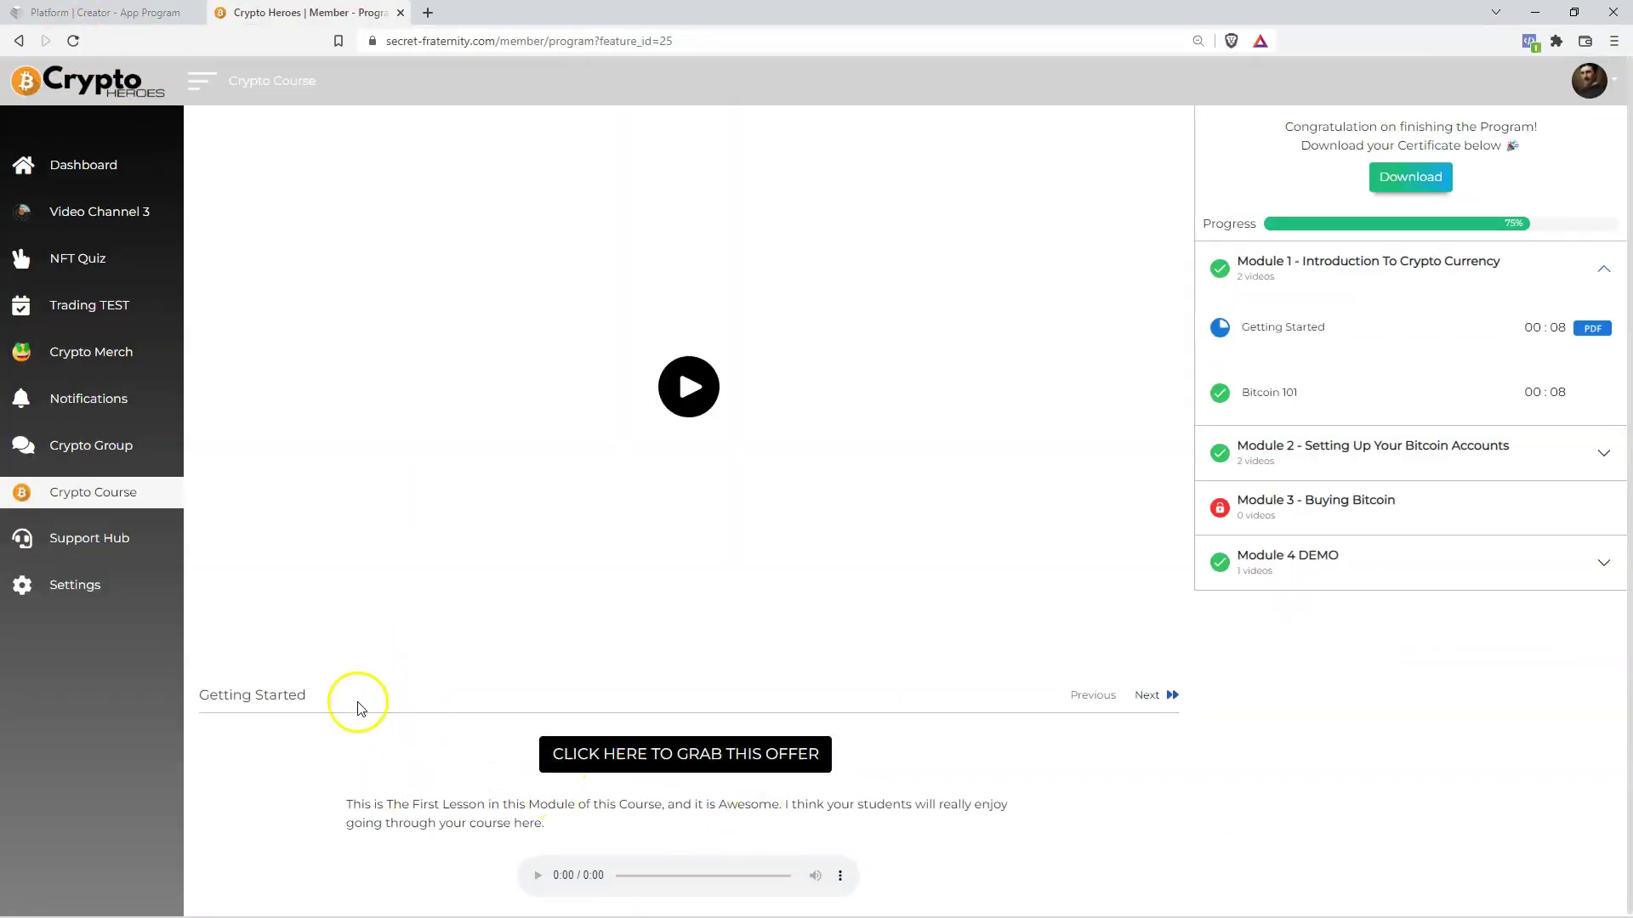
{"action": "key", "text": "ctrl+Page_Up"}
Add a second button section to the lesson and remove it again.
{"action": "left_click", "coordinate": [979, 438]}
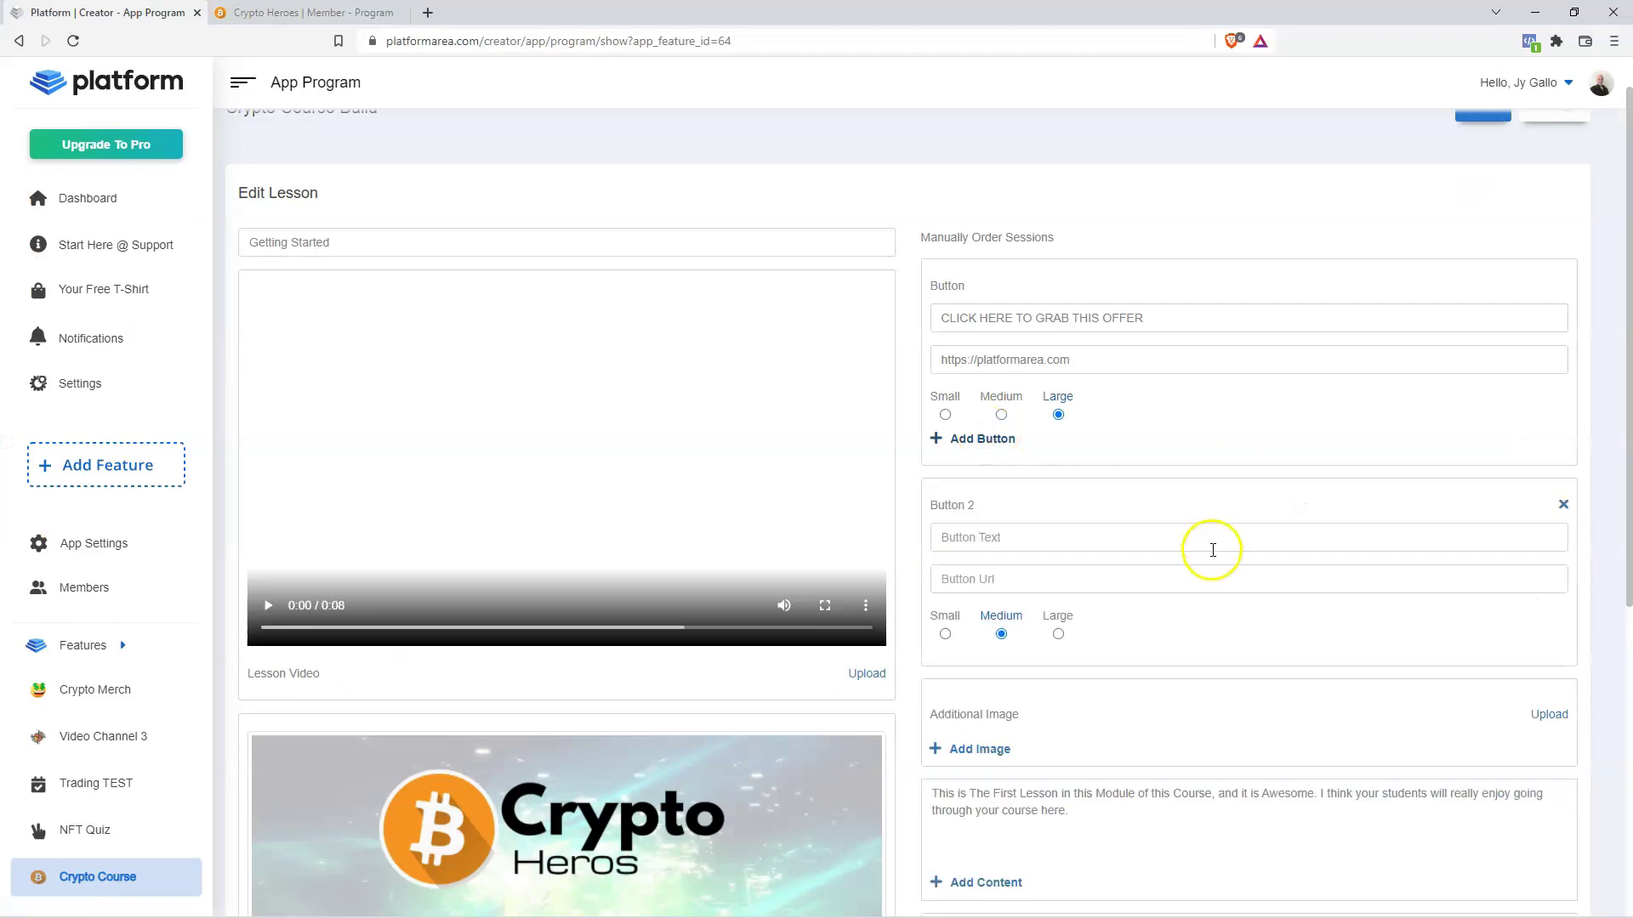
{"action": "left_click", "coordinate": [1563, 505]}
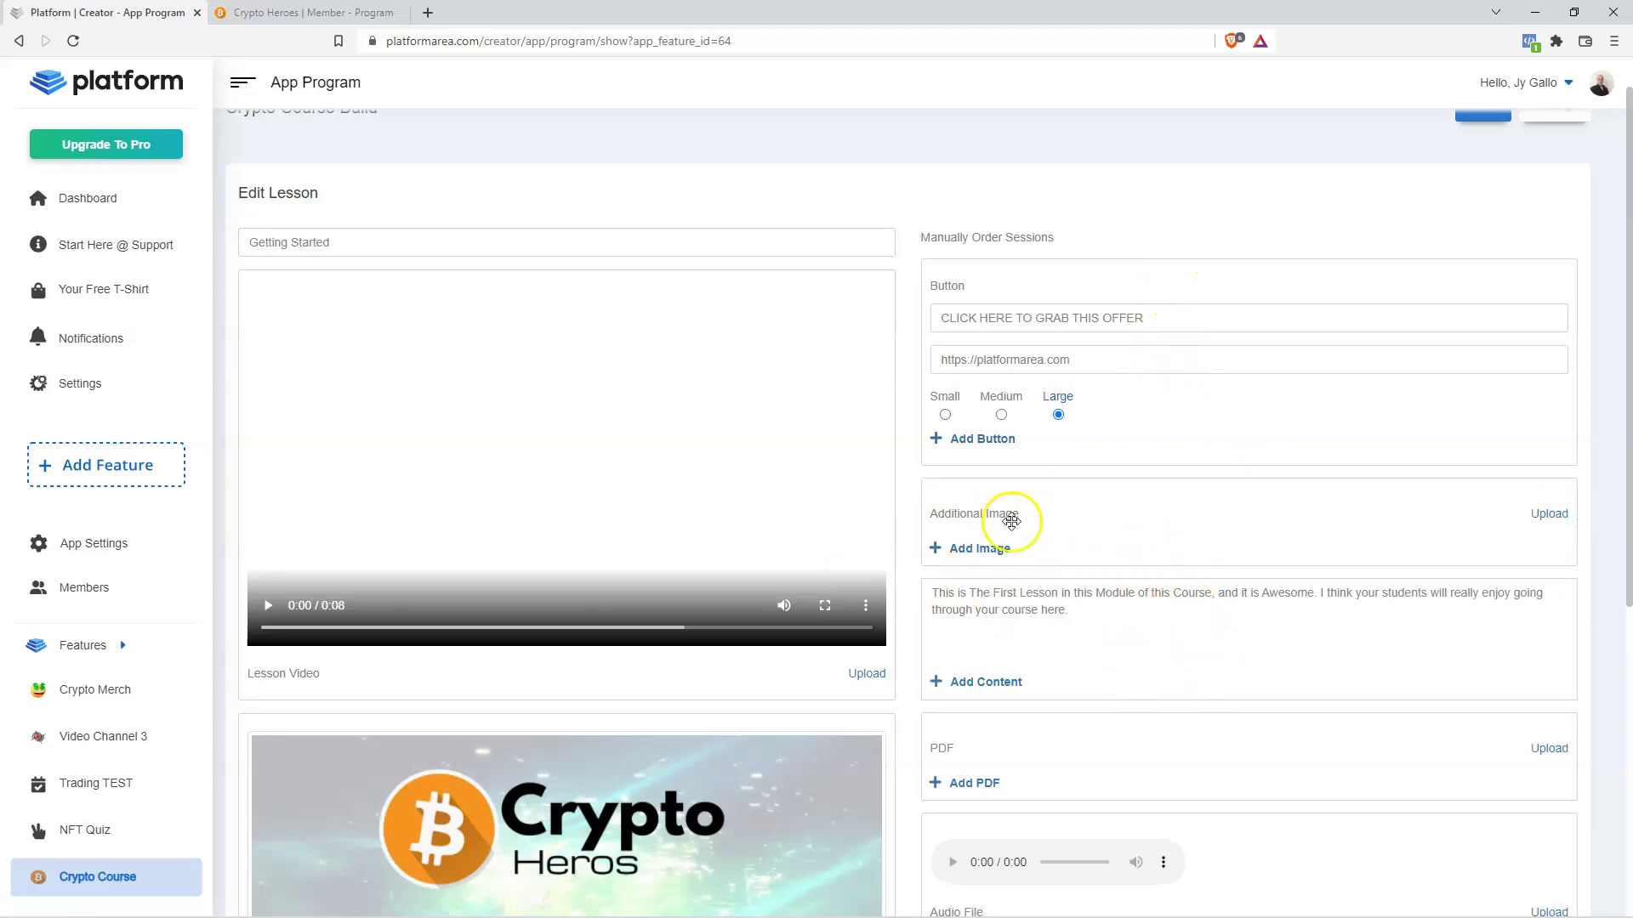
Upload the BTC DASHBOARD picture from the Pictures folder as the lesson's Additional Image and save the lesson.
{"action": "left_click", "coordinate": [1551, 514]}
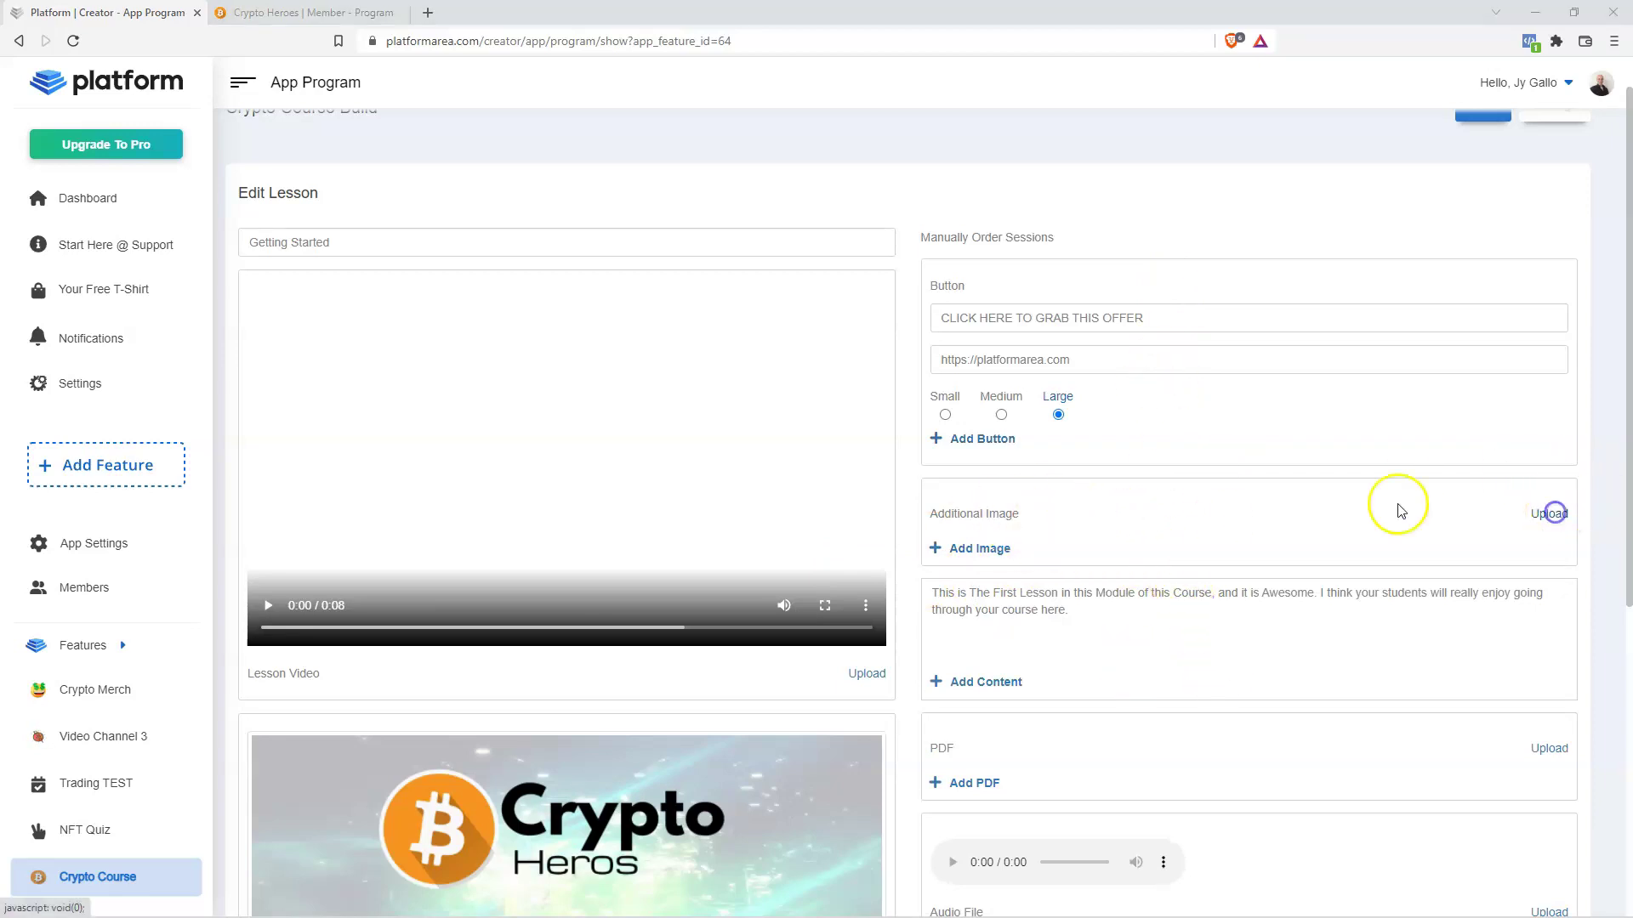
{"action": "left_click", "coordinate": [73, 195]}
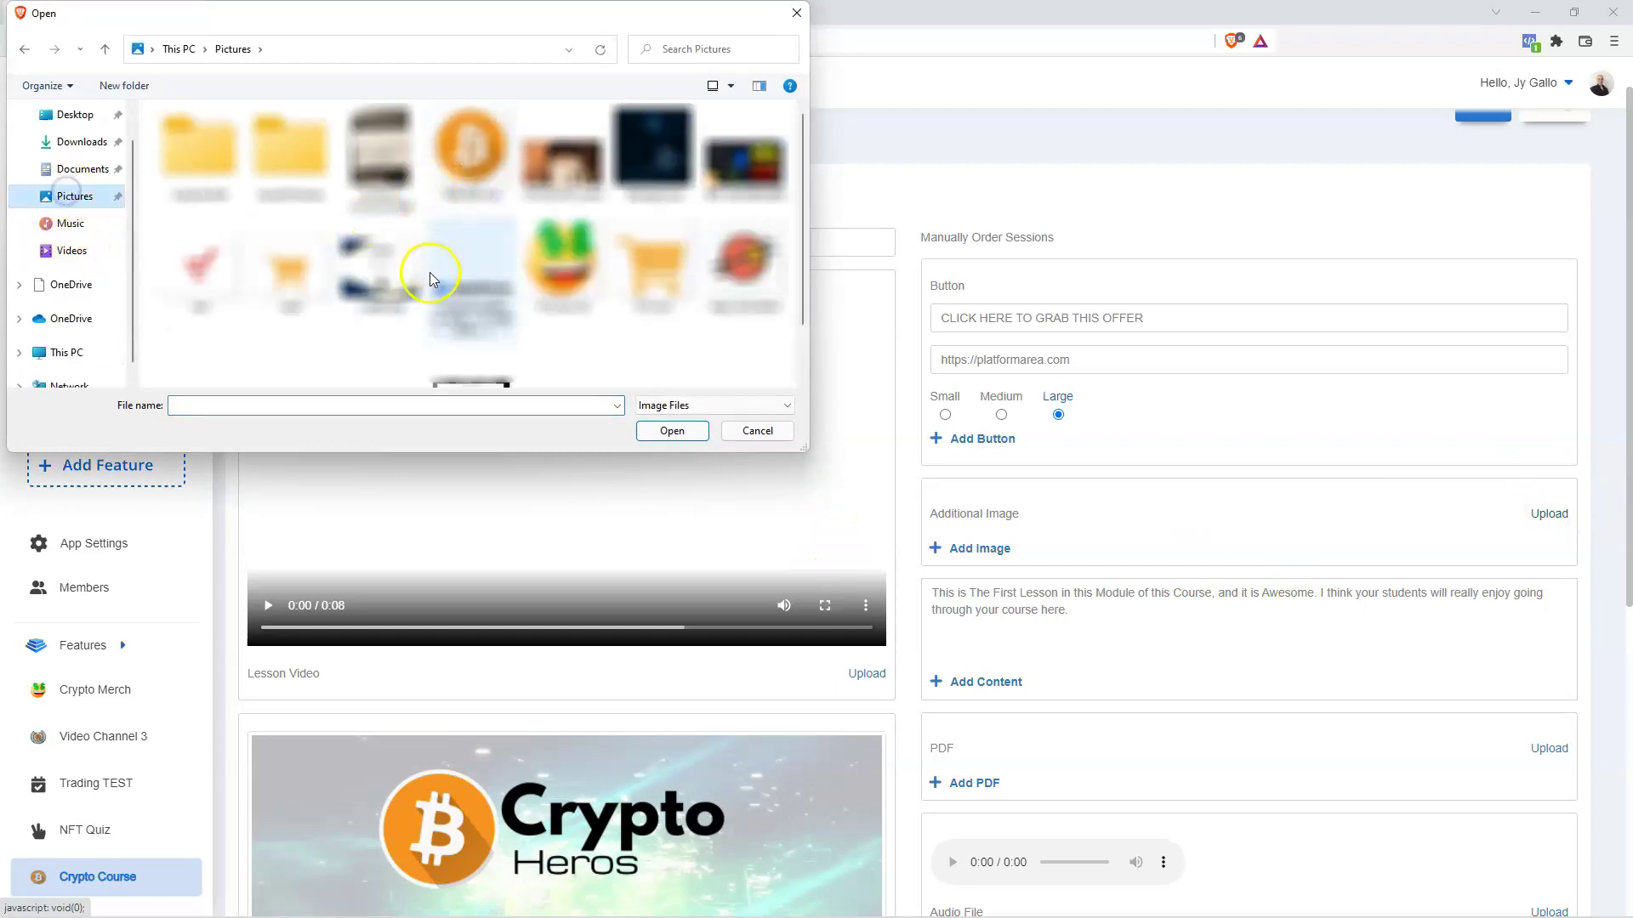
{"action": "left_click", "coordinate": [744, 153]}
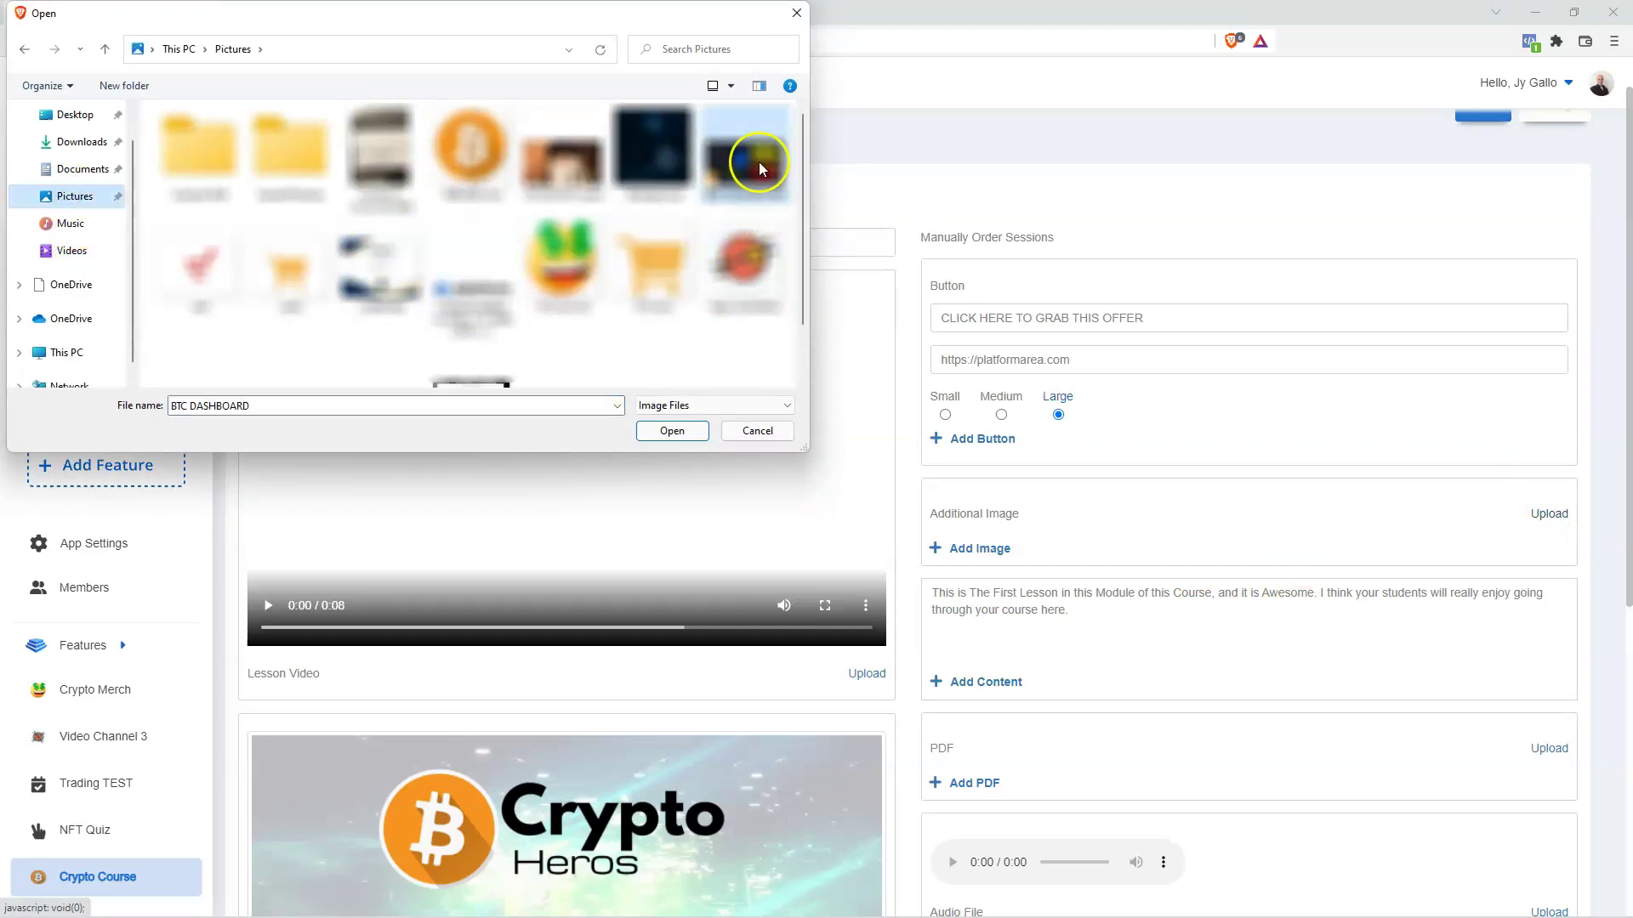
{"action": "left_click", "coordinate": [672, 431]}
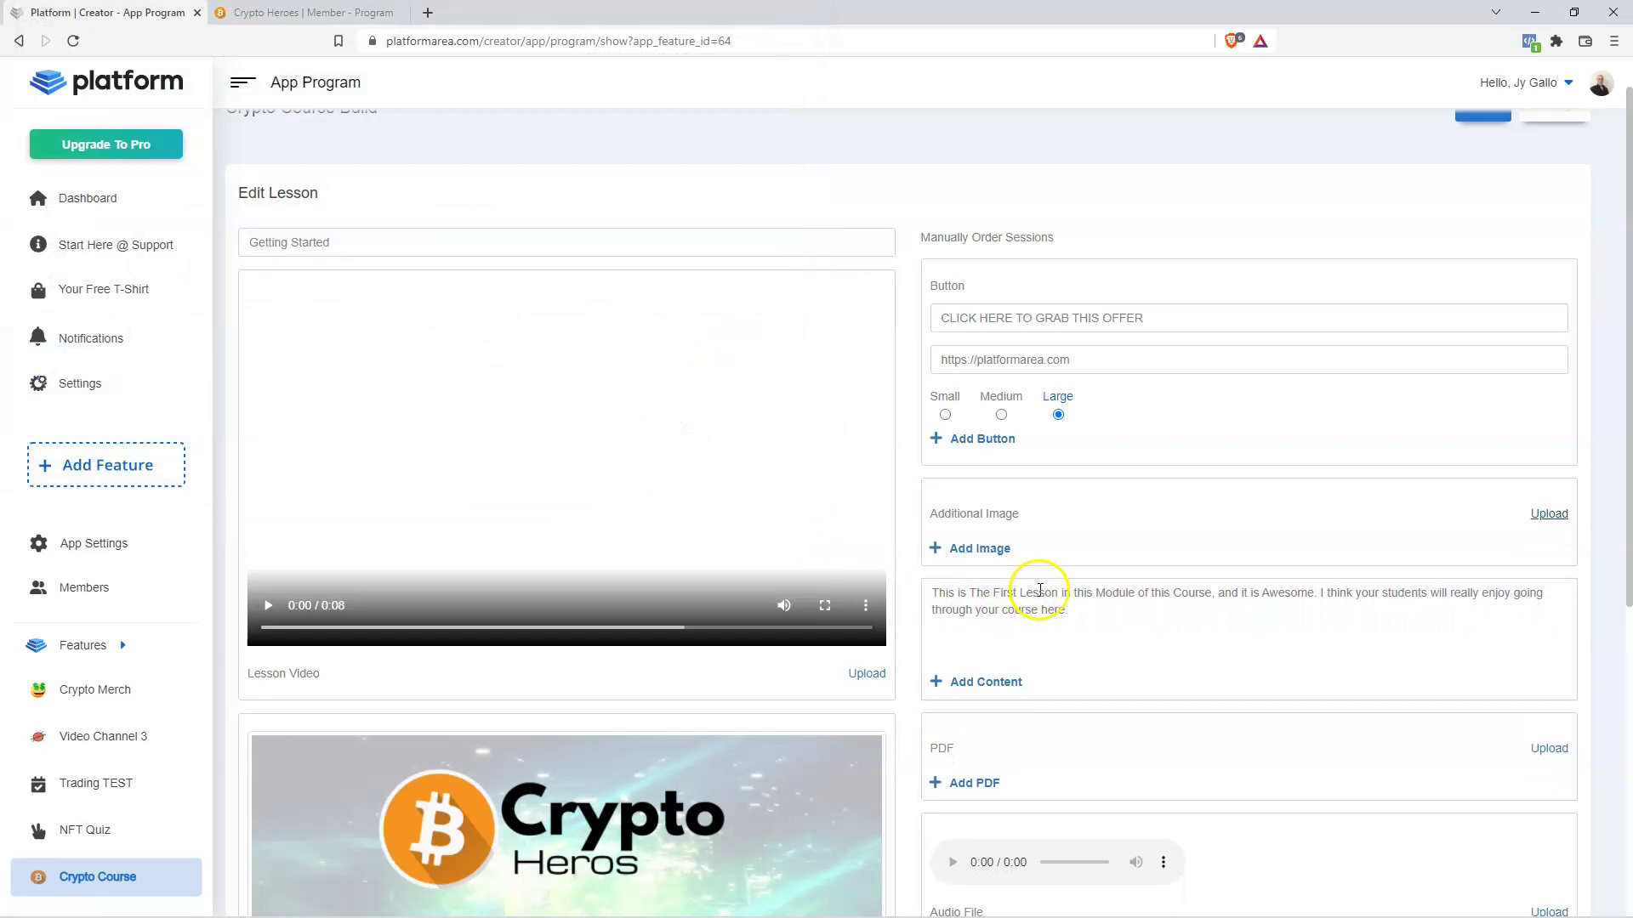
{"action": "scroll", "coordinate": [1188, 674], "scroll_direction": "down", "scroll_amount": 4}
{"action": "scroll", "coordinate": [1189, 675], "scroll_direction": "down", "scroll_amount": 3}
{"action": "left_click", "coordinate": [1552, 763]}
Reload the Crypto Heroes member page, examine the image in the Getting Started lesson, and return to Platform.
{"action": "left_click", "coordinate": [306, 13]}
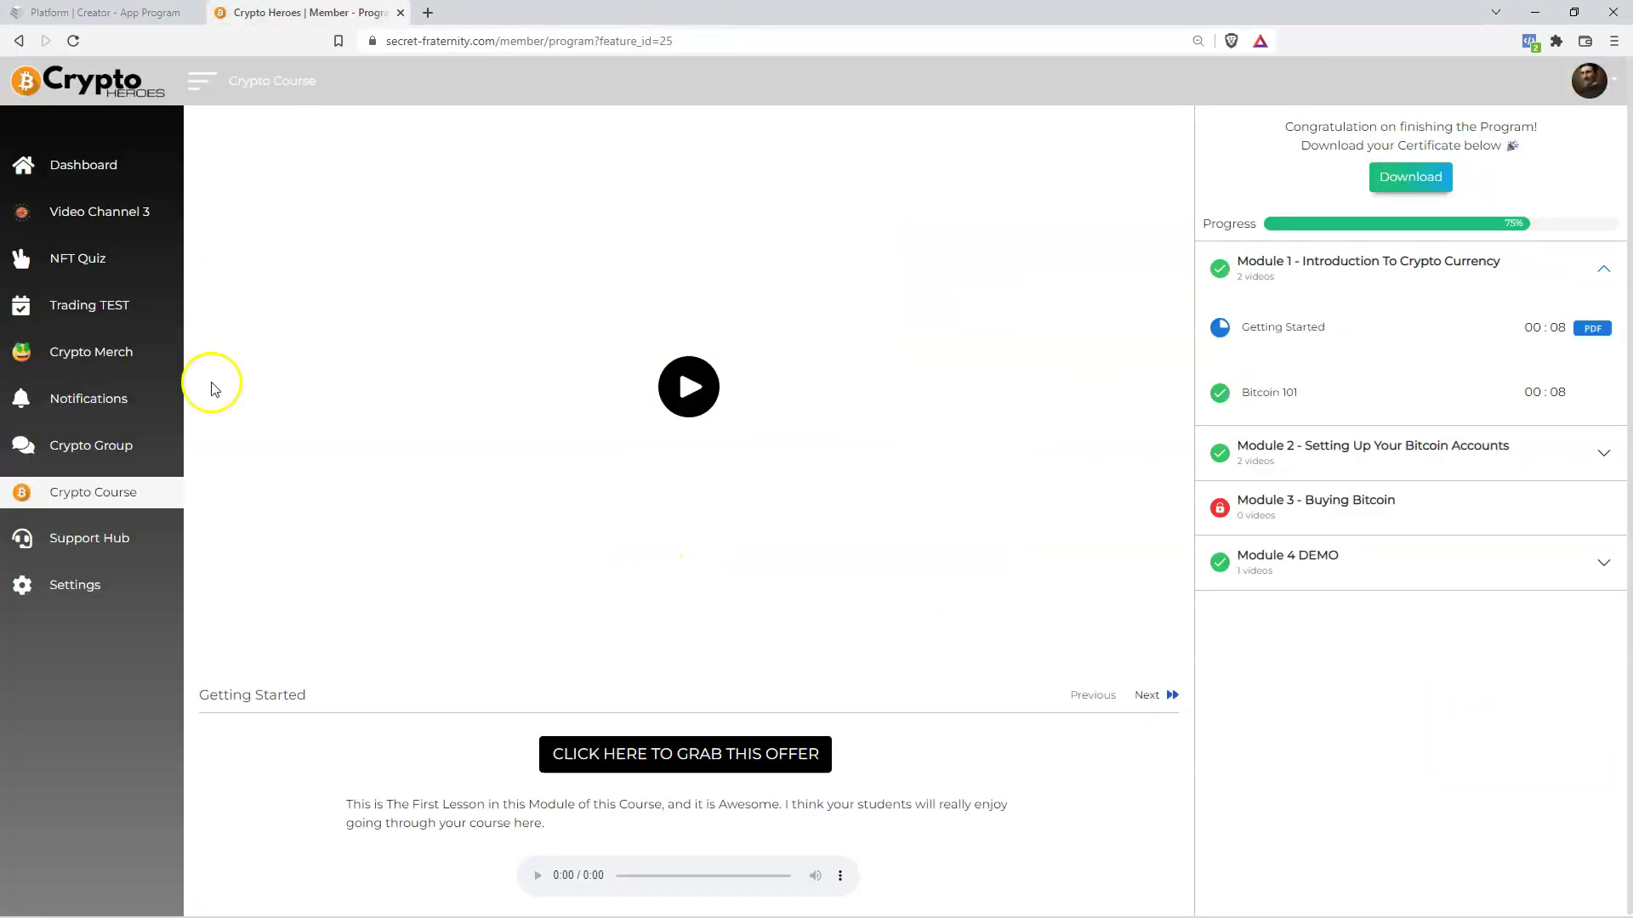
{"action": "left_click", "coordinate": [74, 41]}
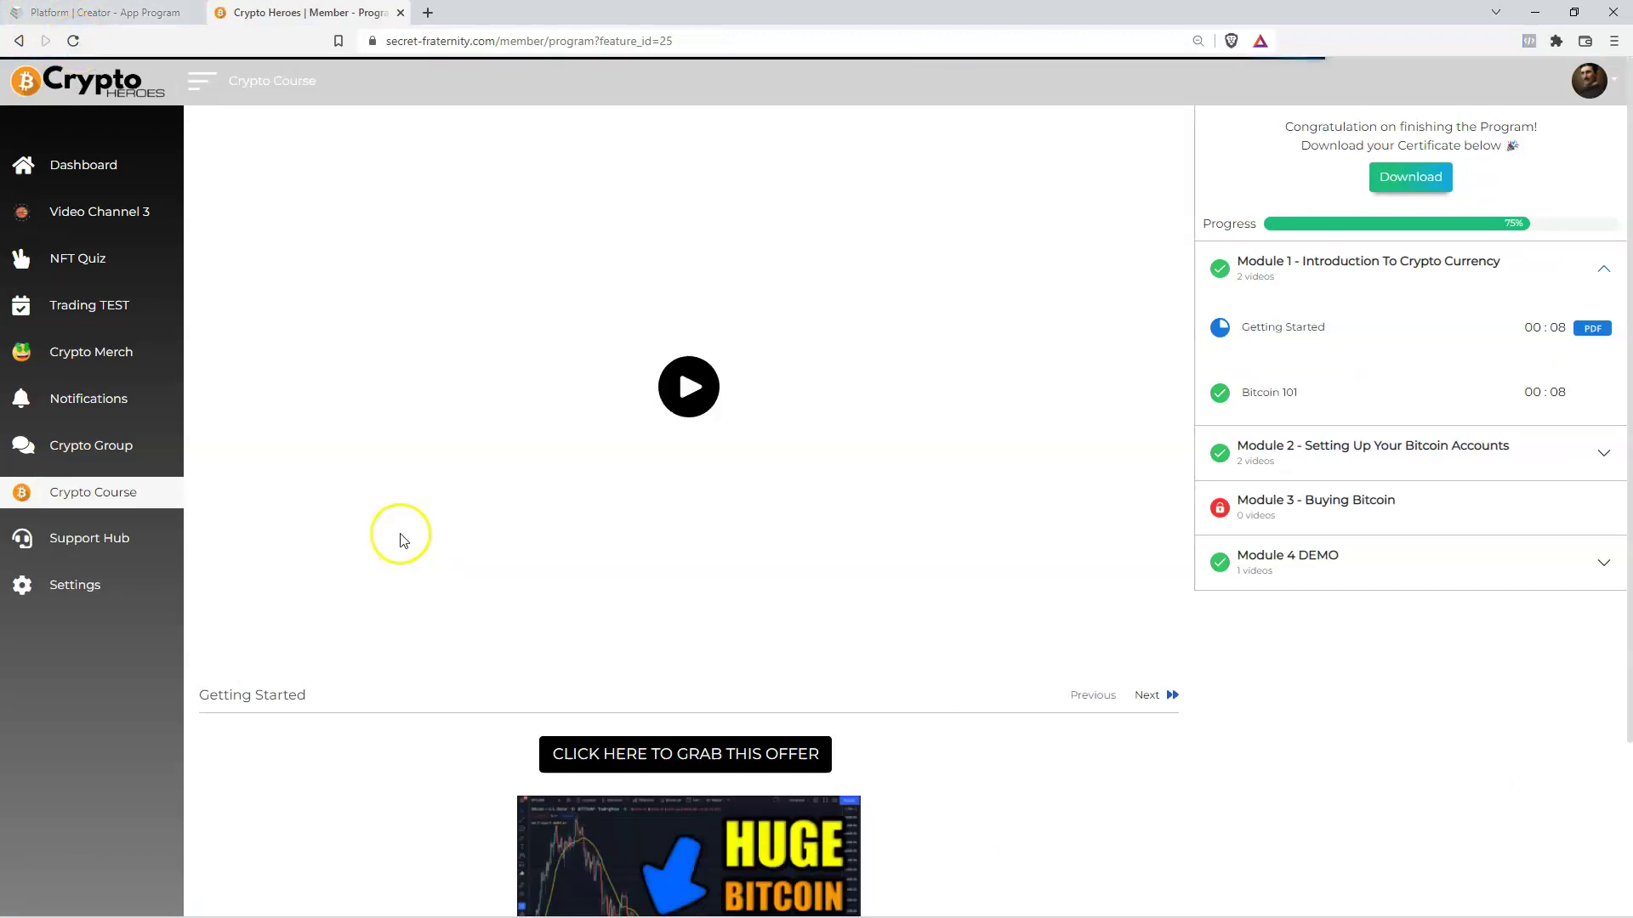
{"action": "scroll", "coordinate": [423, 740], "scroll_direction": "down", "scroll_amount": 3}
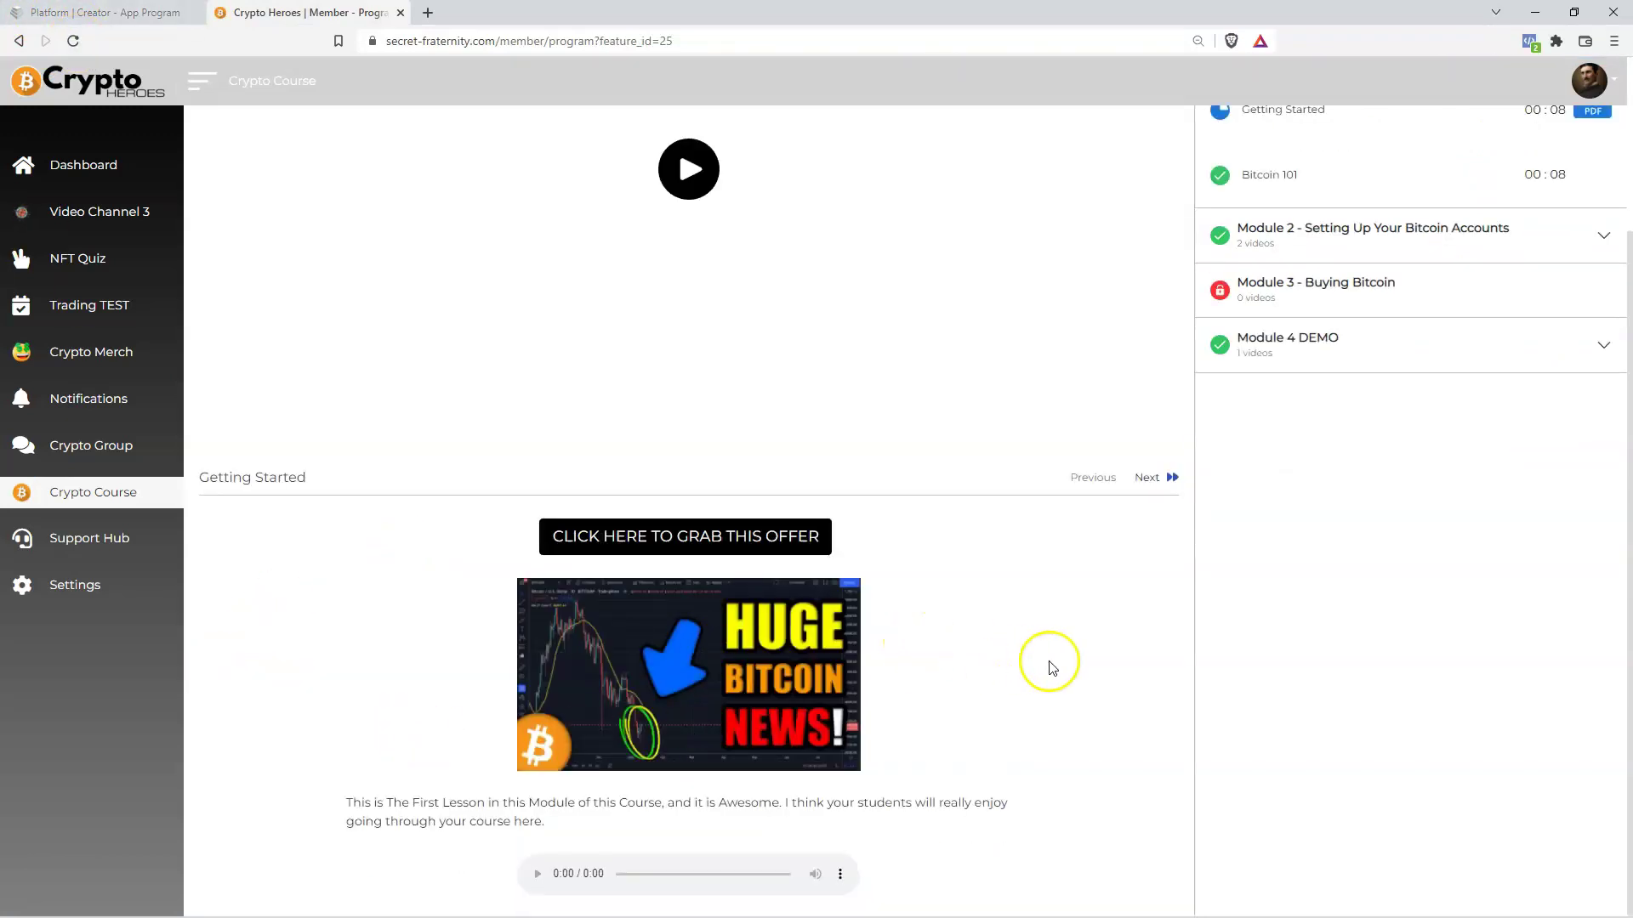
{"action": "left_click", "coordinate": [119, 13]}
Move the Additional Image section above the Button section in the lesson's order and save the lesson.
{"action": "scroll", "coordinate": [1144, 510], "scroll_direction": "up", "scroll_amount": 5}
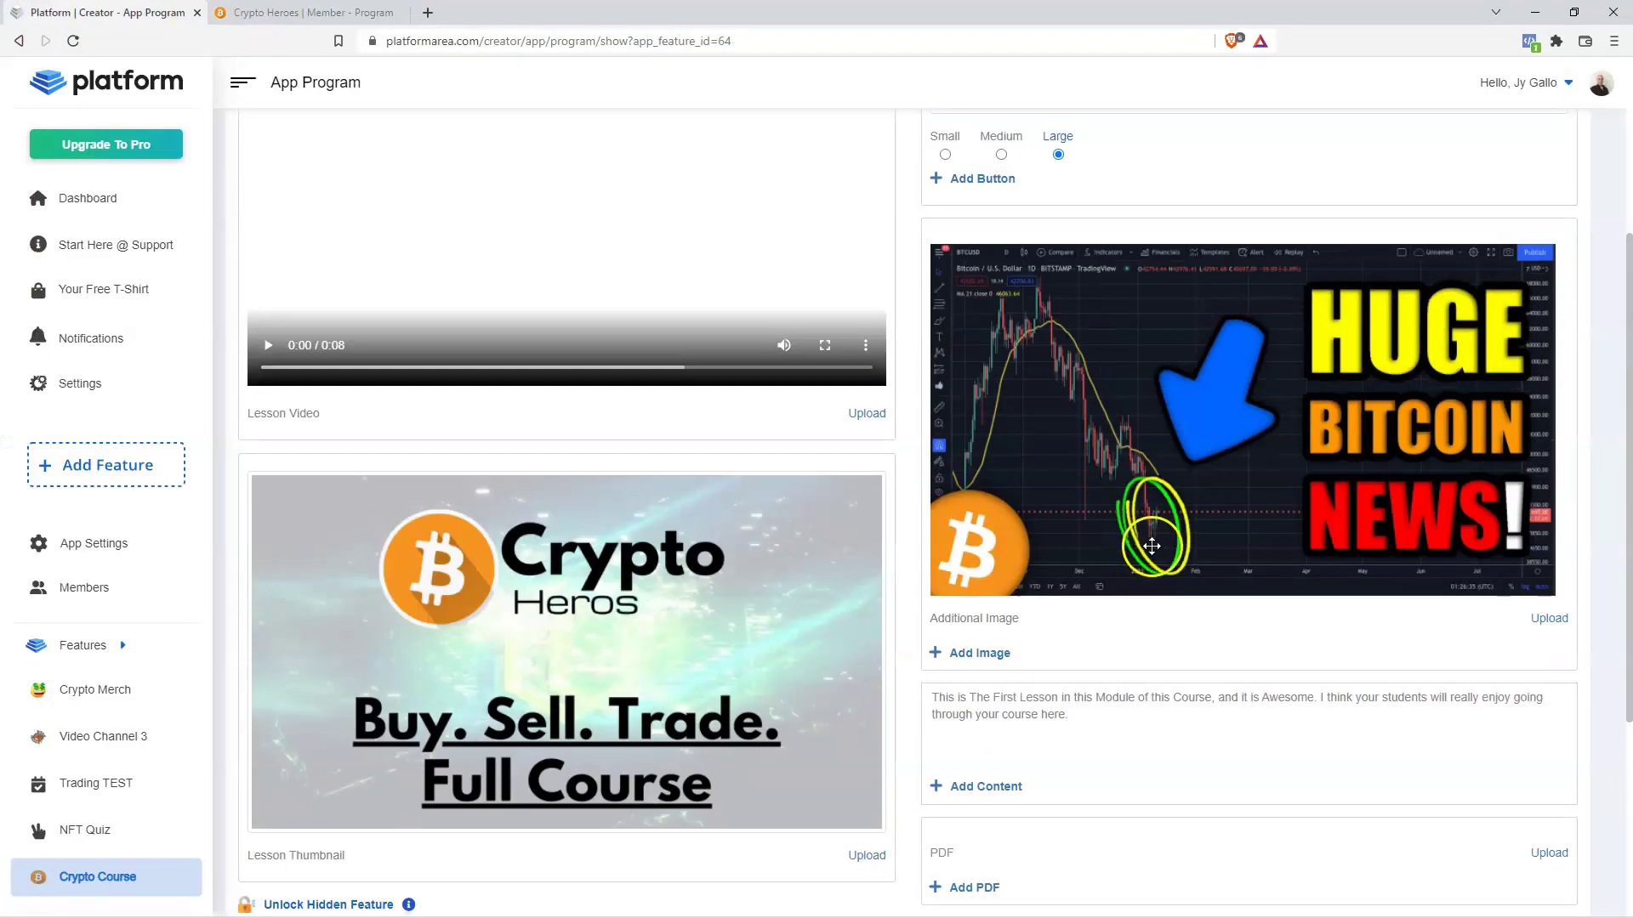
{"action": "left_click_drag", "start_coordinate": [1144, 509], "coordinate": [1149, 271]}
{"action": "scroll", "coordinate": [1147, 515], "scroll_direction": "down", "scroll_amount": 7}
{"action": "left_click", "coordinate": [1550, 759]}
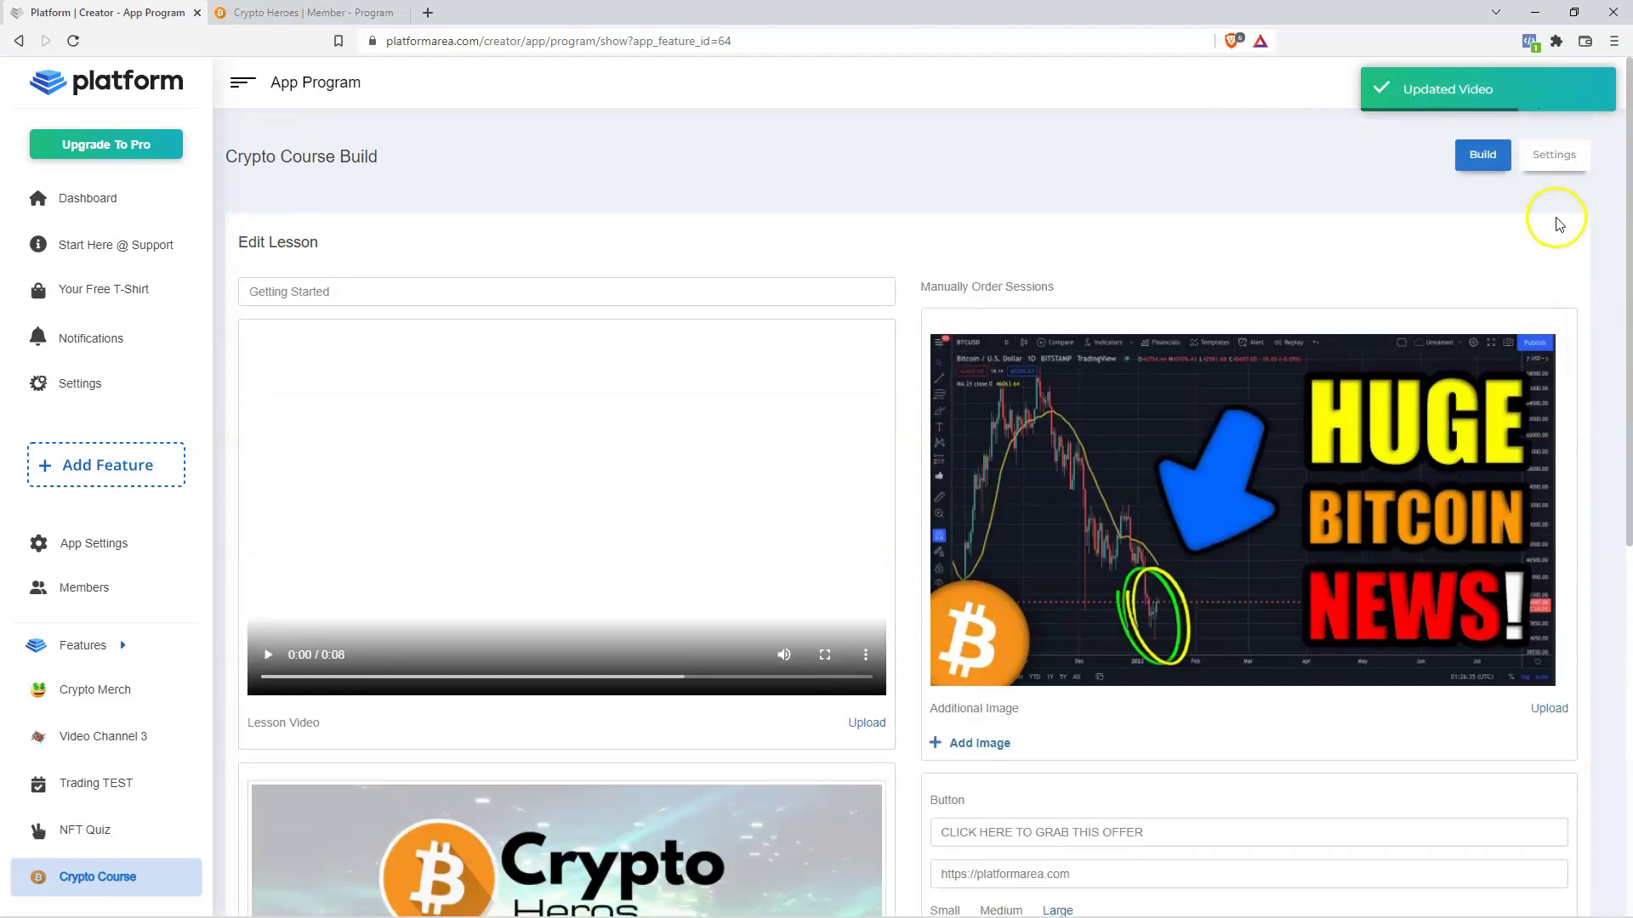
Reload the Crypto Heroes member page, check the order of the lesson's image and button, and return to Platform.
{"action": "left_click", "coordinate": [296, 12]}
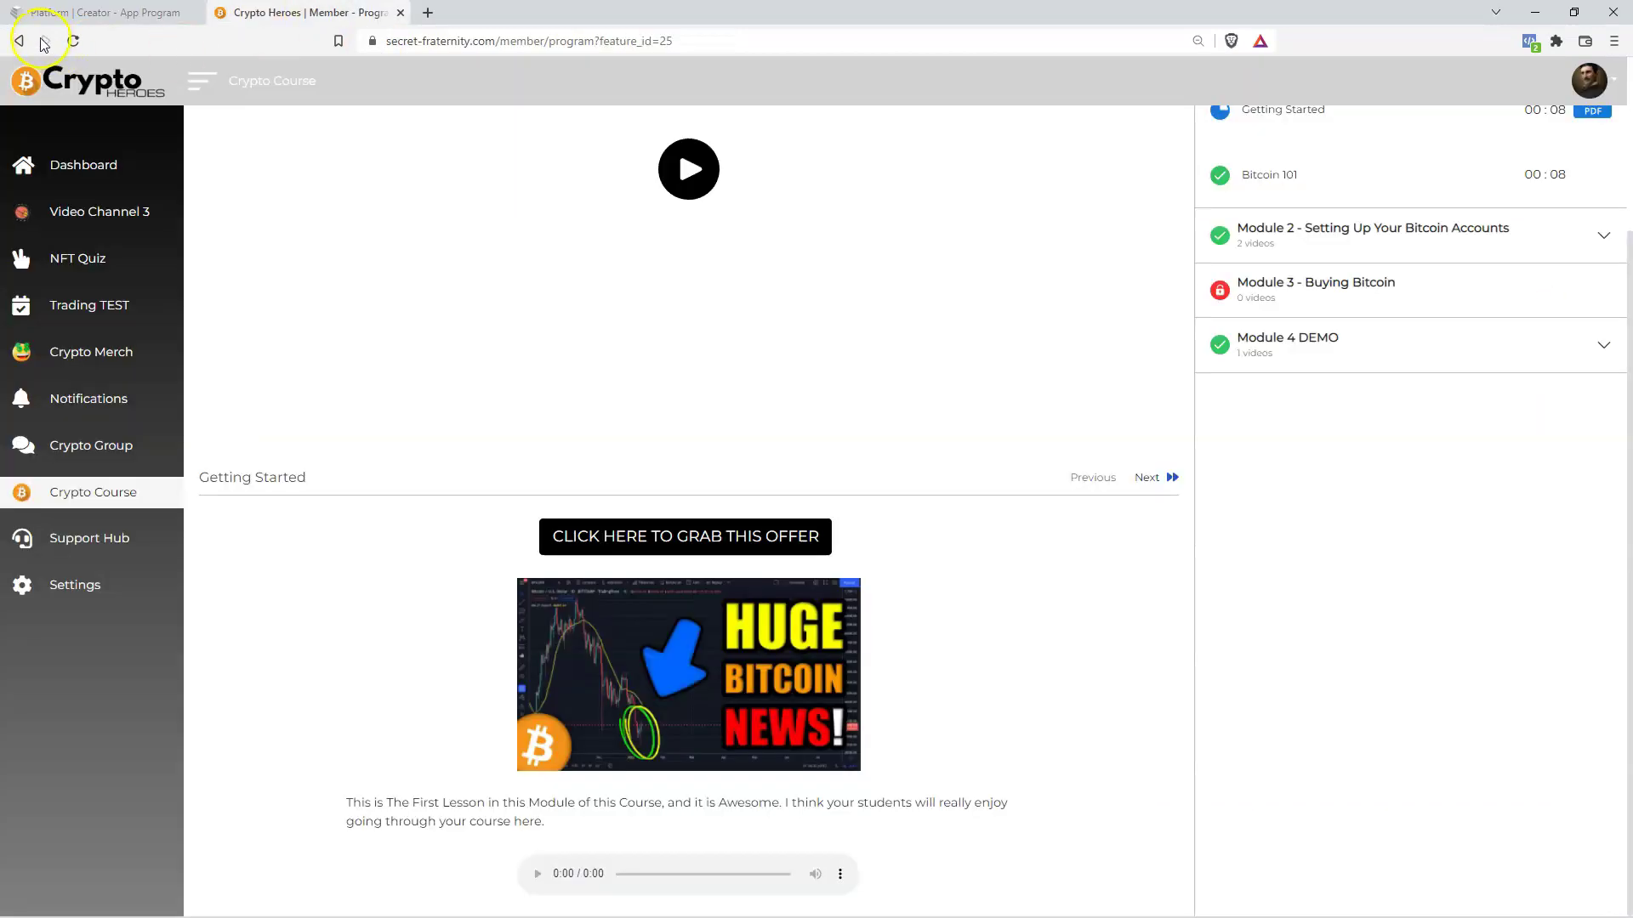
{"action": "left_click", "coordinate": [75, 40]}
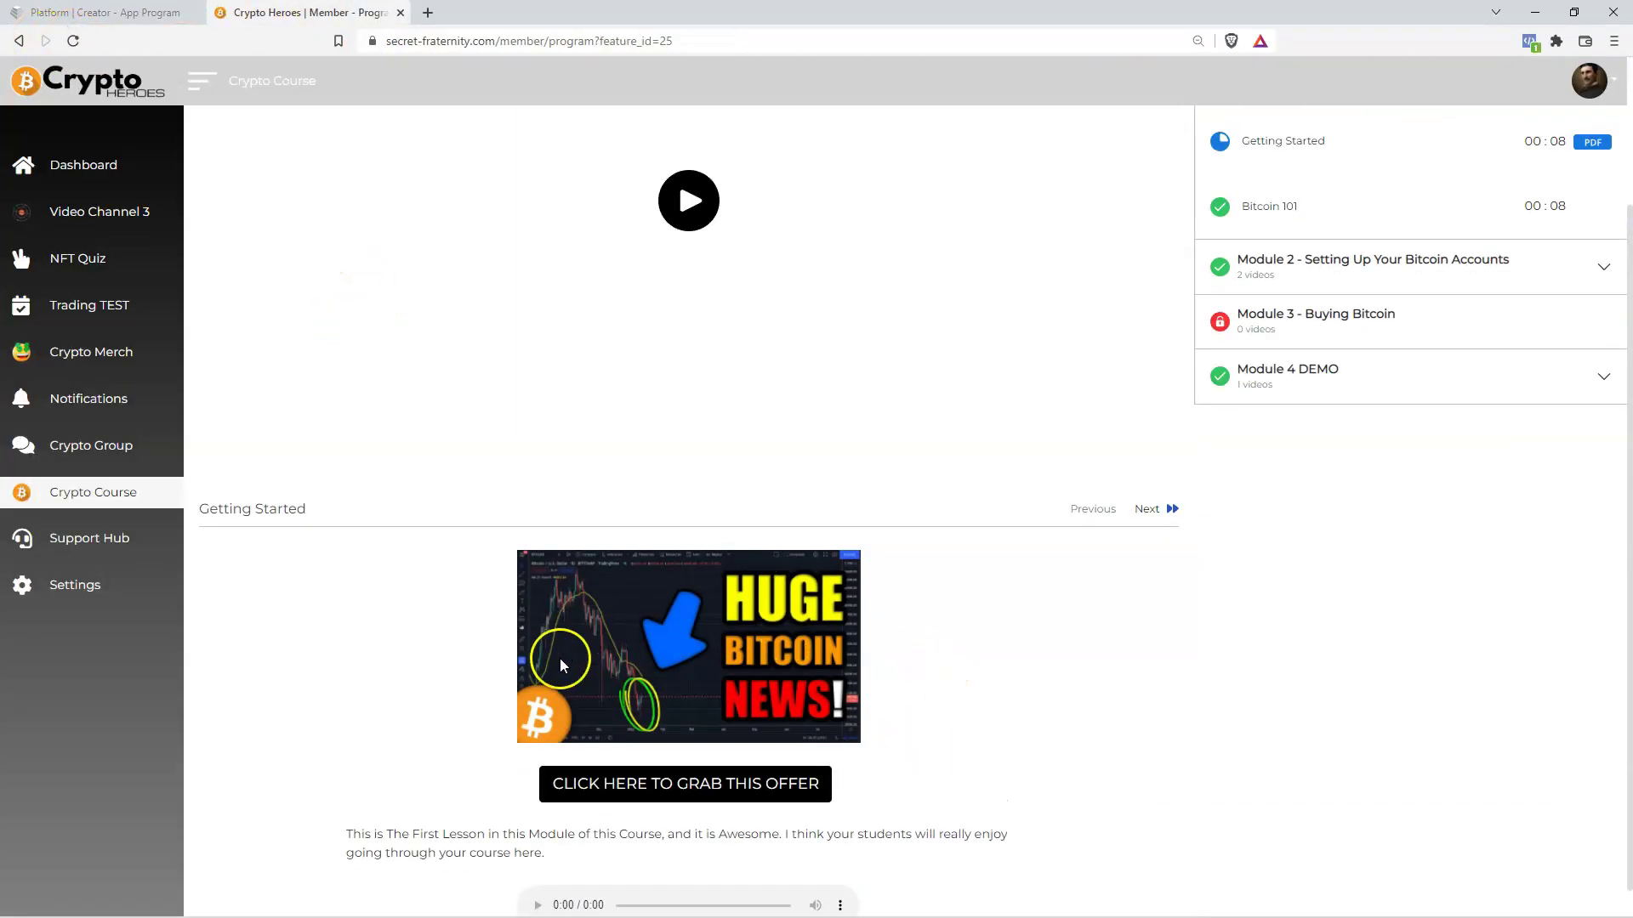
{"action": "key", "text": "ctrl+shift+Tab"}
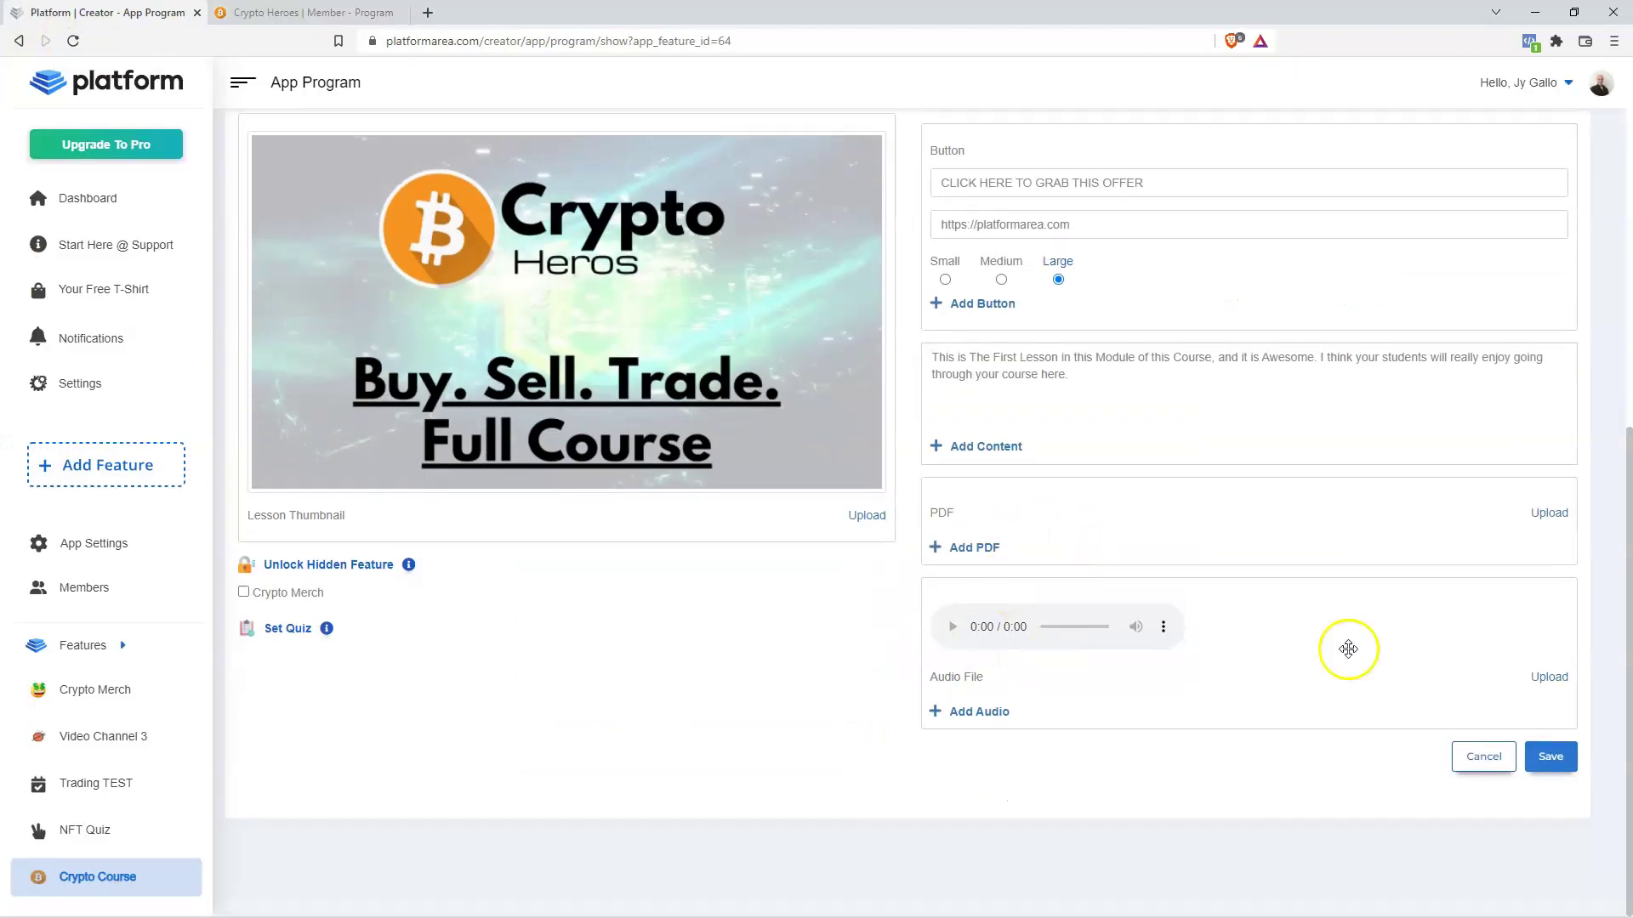
Add the line "This is all text" to the lesson content, save it, check it on the reloaded member page, and return to Platform.
{"action": "scroll", "coordinate": [1105, 476], "scroll_direction": "up", "scroll_amount": 1}
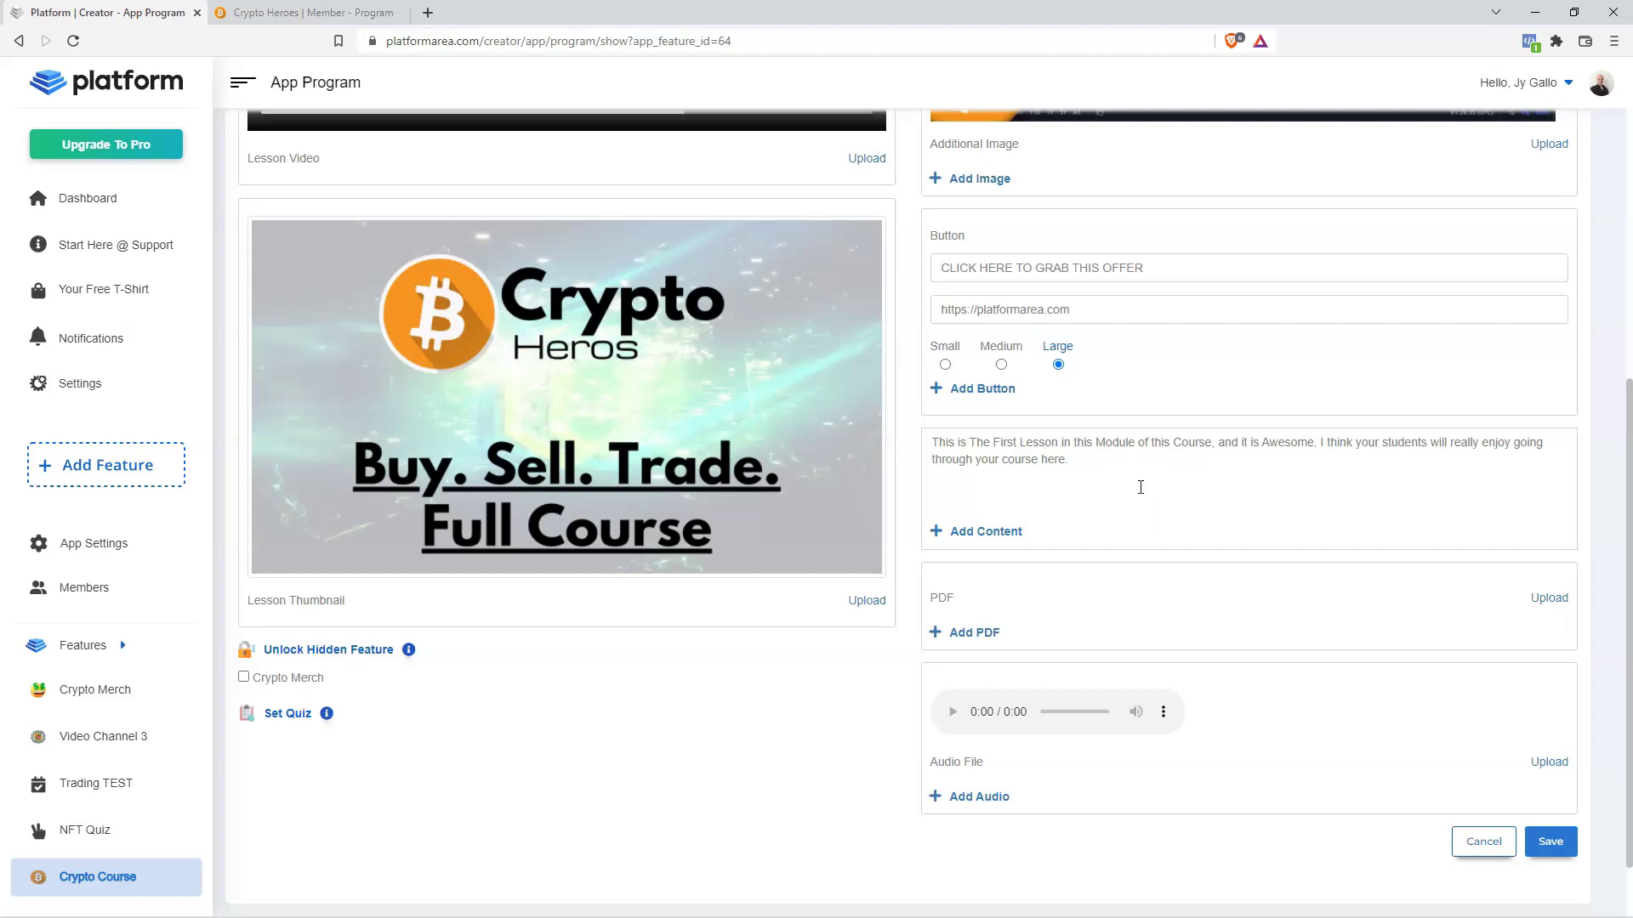
{"action": "left_click", "coordinate": [292, 145]}
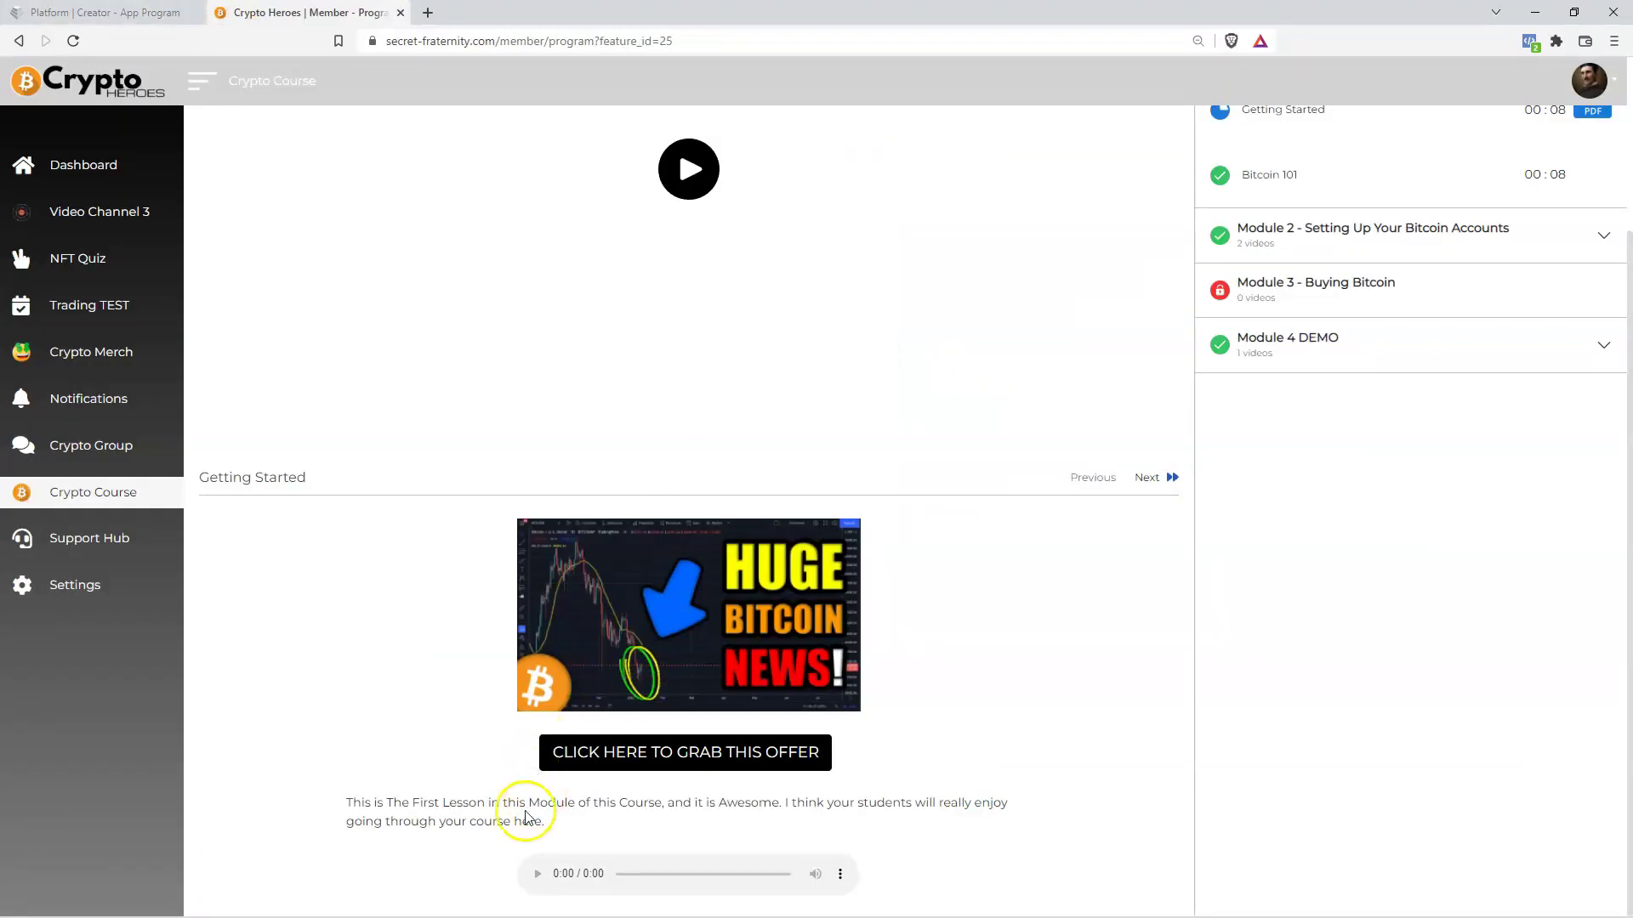
{"action": "left_click", "coordinate": [73, 41]}
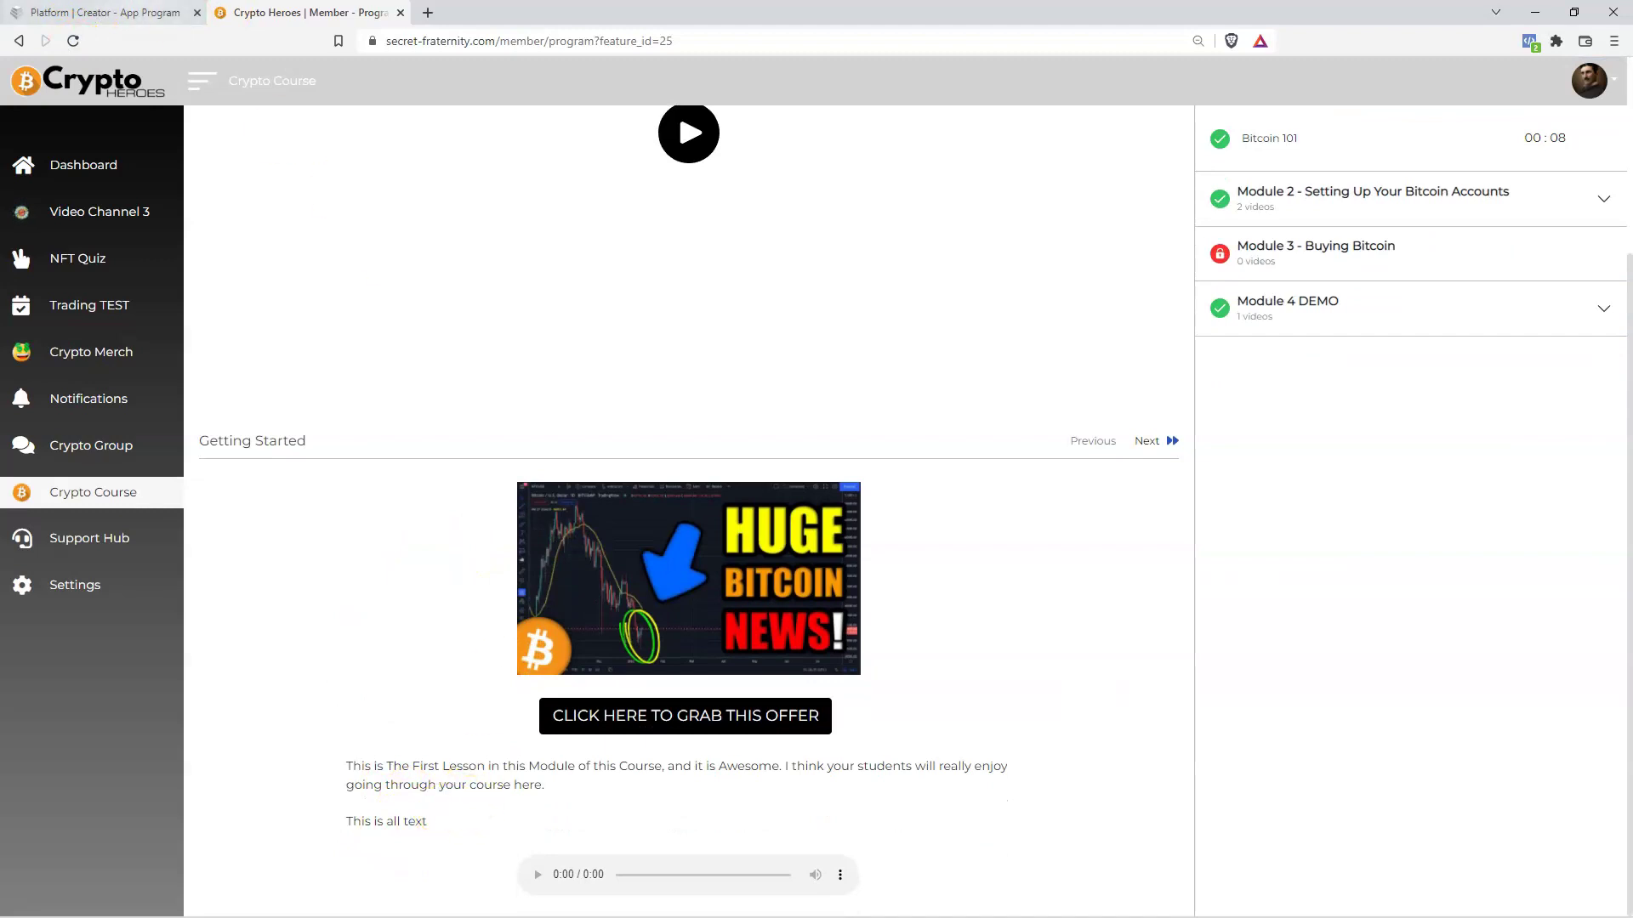
{"action": "left_click", "coordinate": [111, 11]}
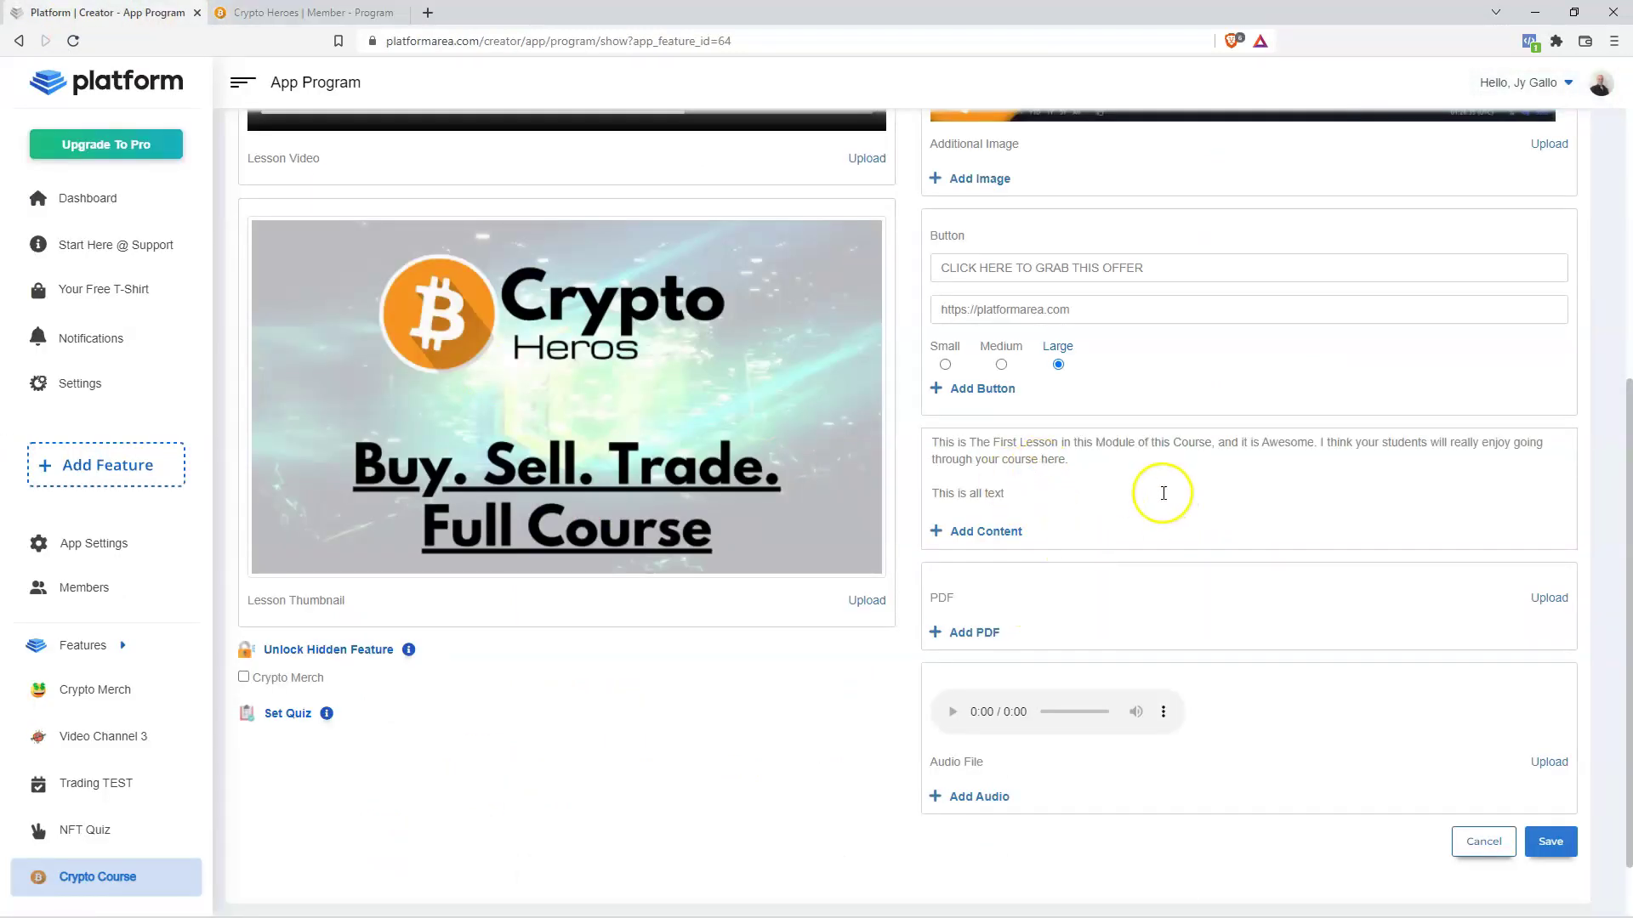
Upload the PDF file "IS THE BEST" from the Documents folder to the lesson's PDF section and save the lesson.
{"action": "scroll", "coordinate": [1180, 557], "scroll_direction": "up", "scroll_amount": 4}
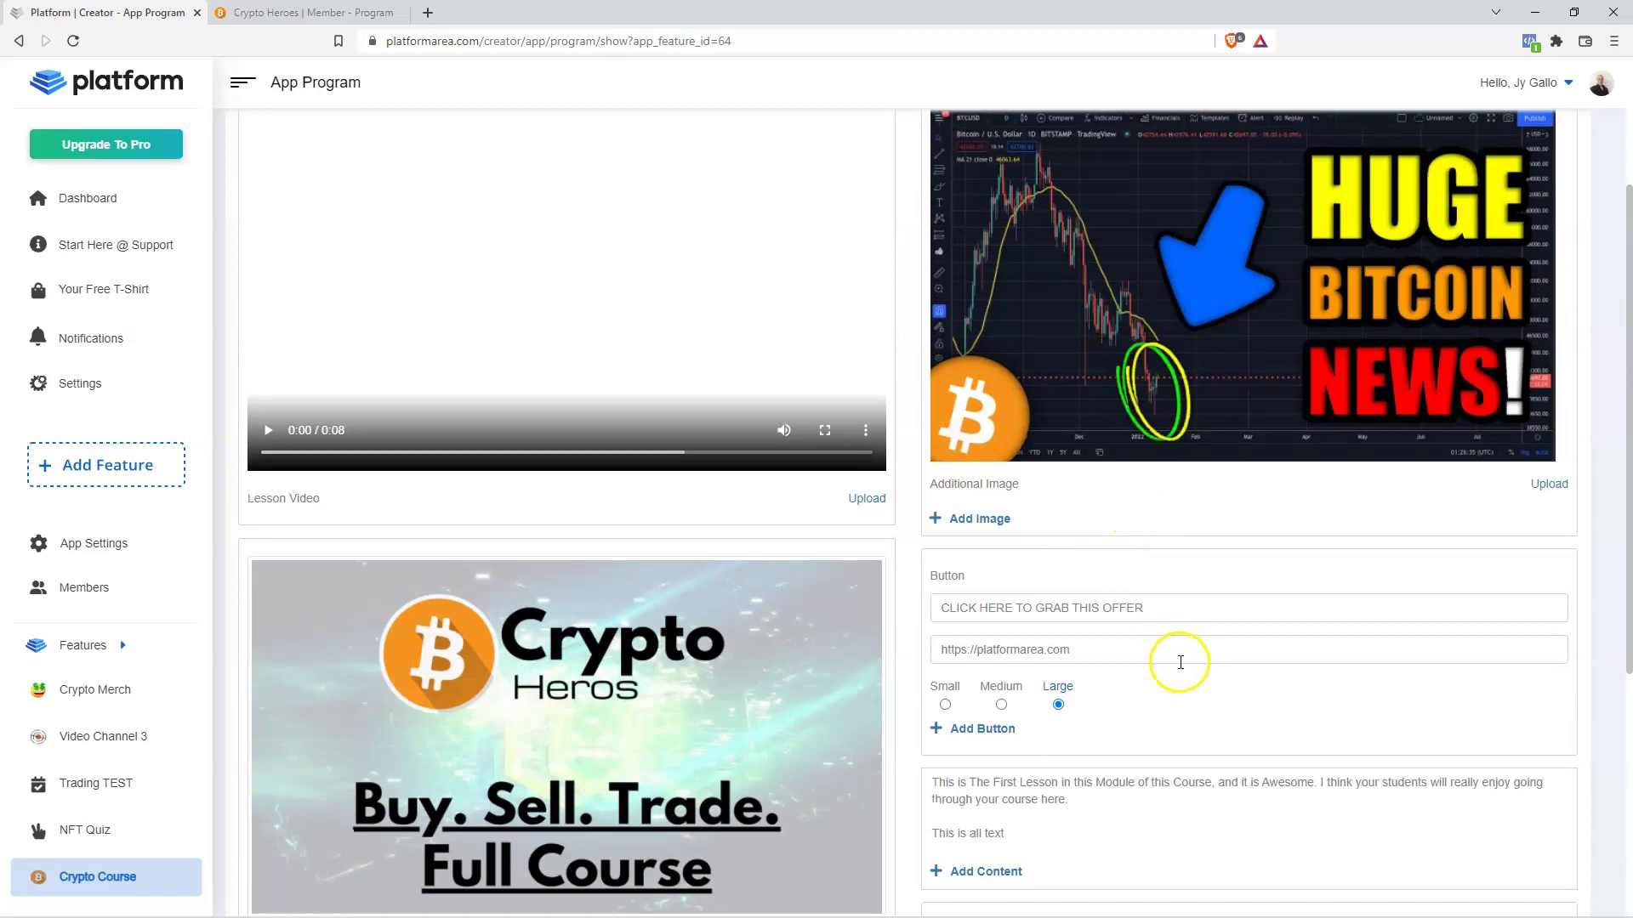
{"action": "scroll", "coordinate": [1180, 661], "scroll_direction": "down", "scroll_amount": 5}
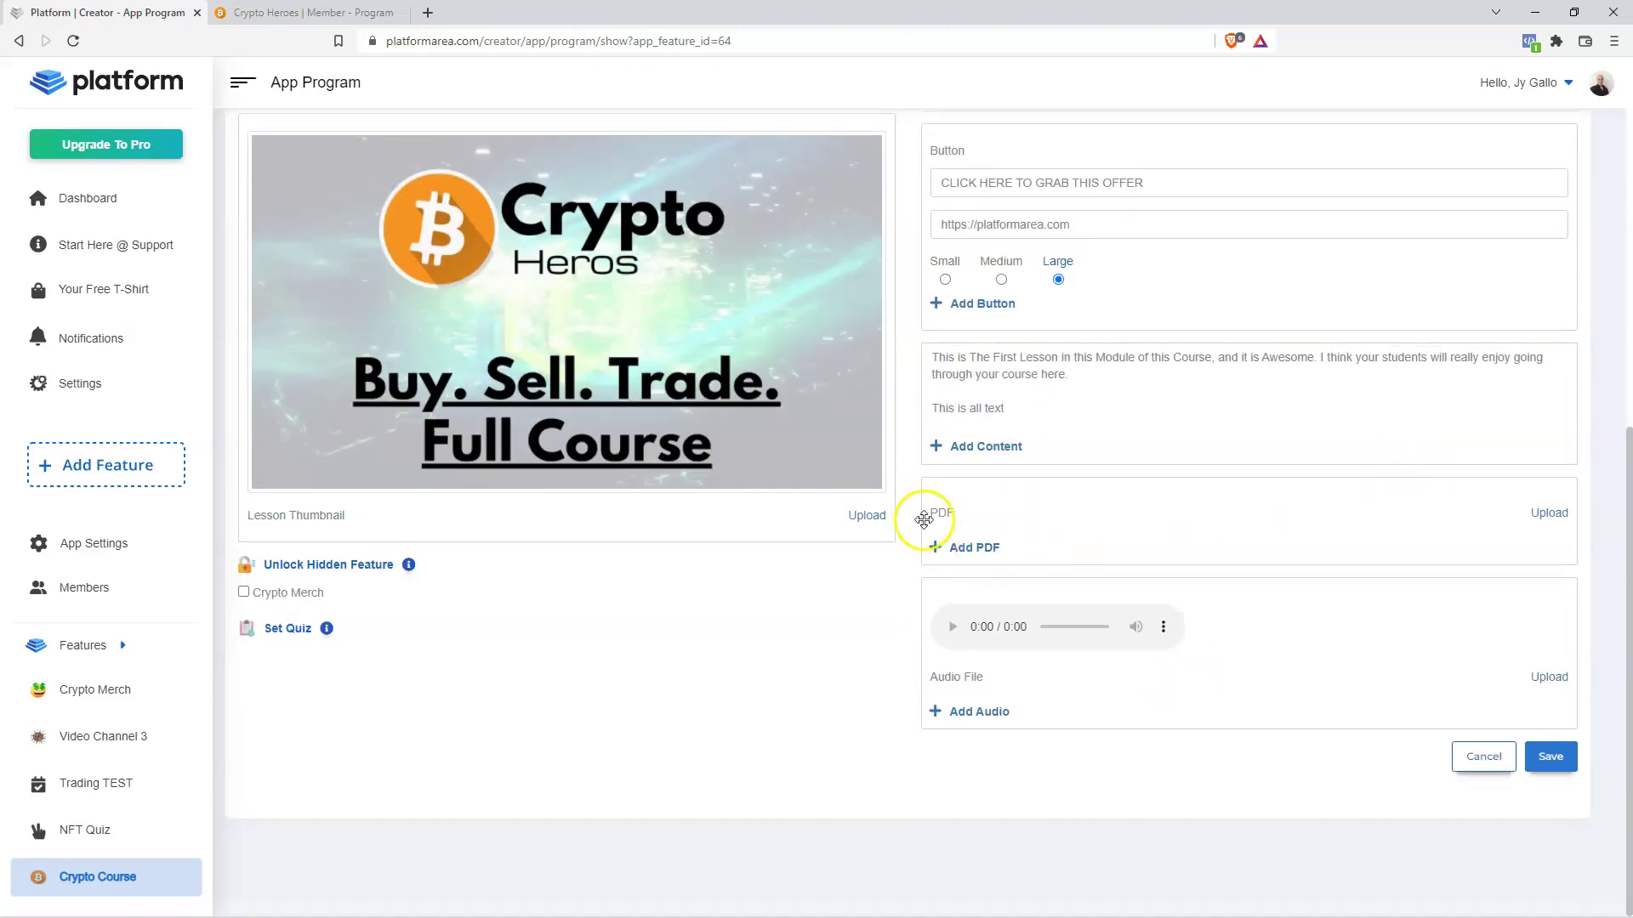
{"action": "left_click", "coordinate": [1548, 512]}
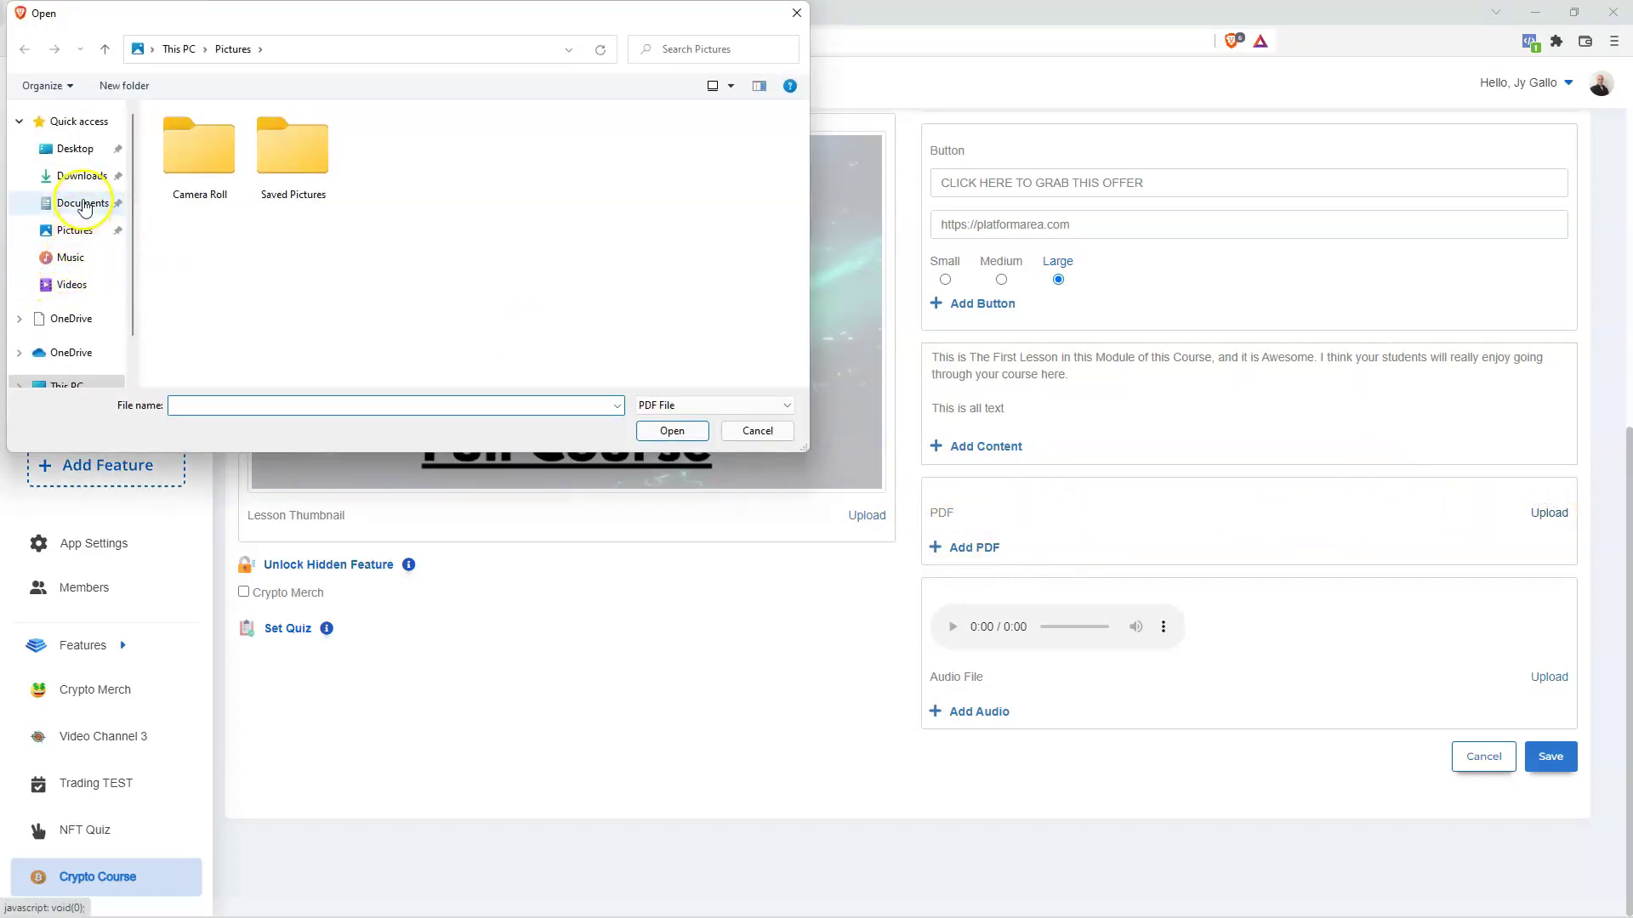
{"action": "left_click", "coordinate": [84, 205]}
{"action": "left_click", "coordinate": [204, 164]}
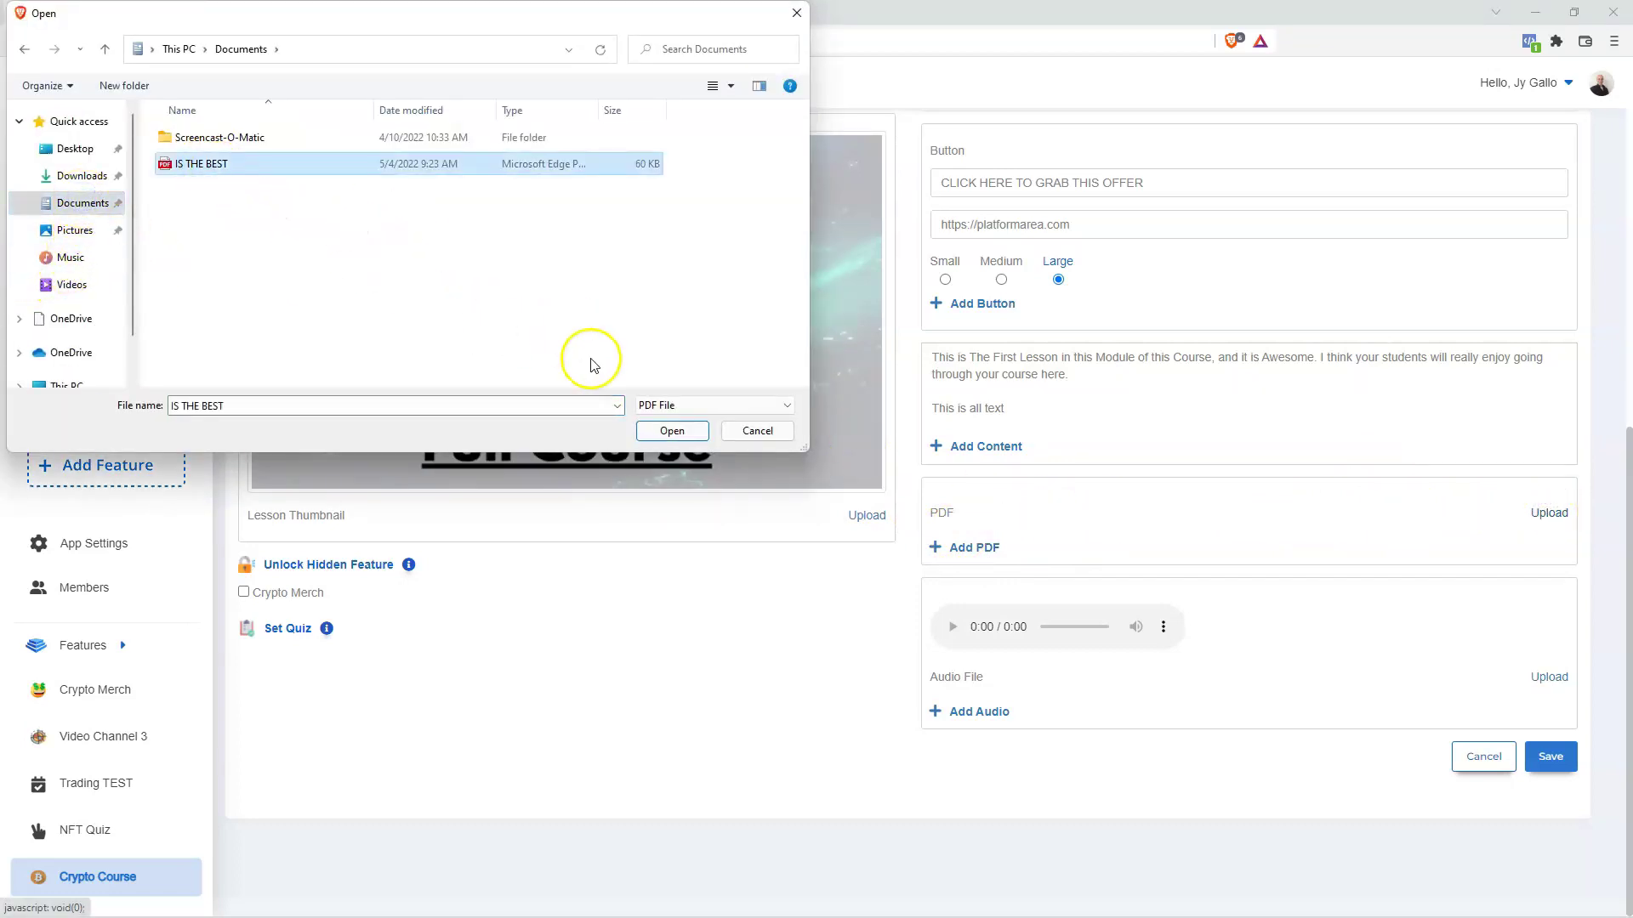
{"action": "left_click", "coordinate": [672, 430]}
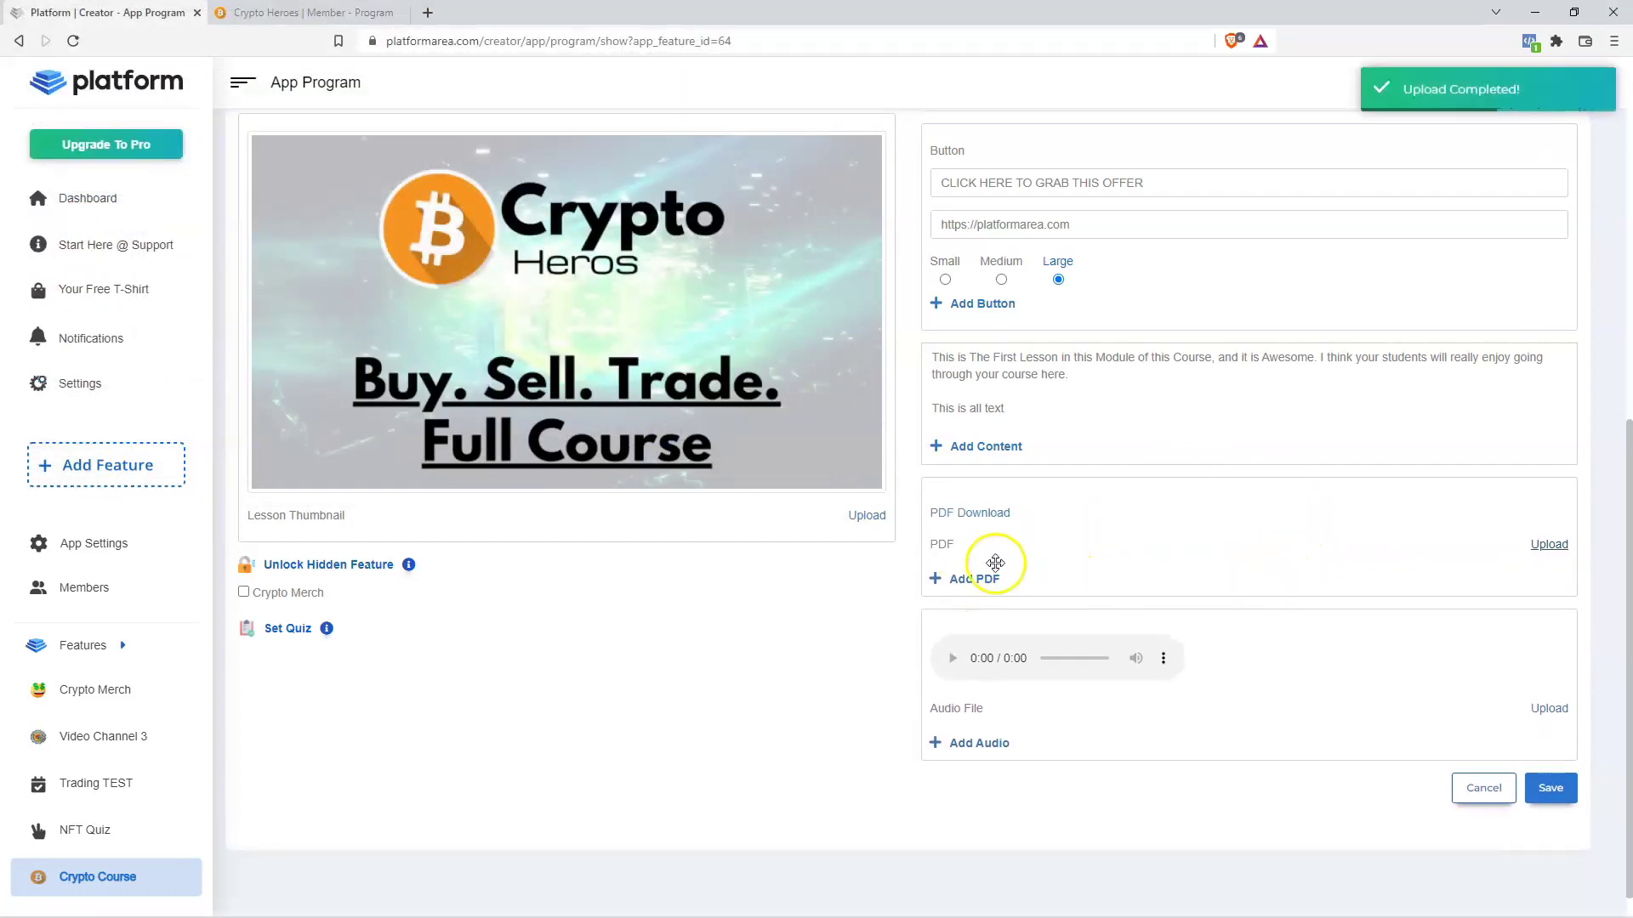
{"action": "left_click", "coordinate": [1550, 788]}
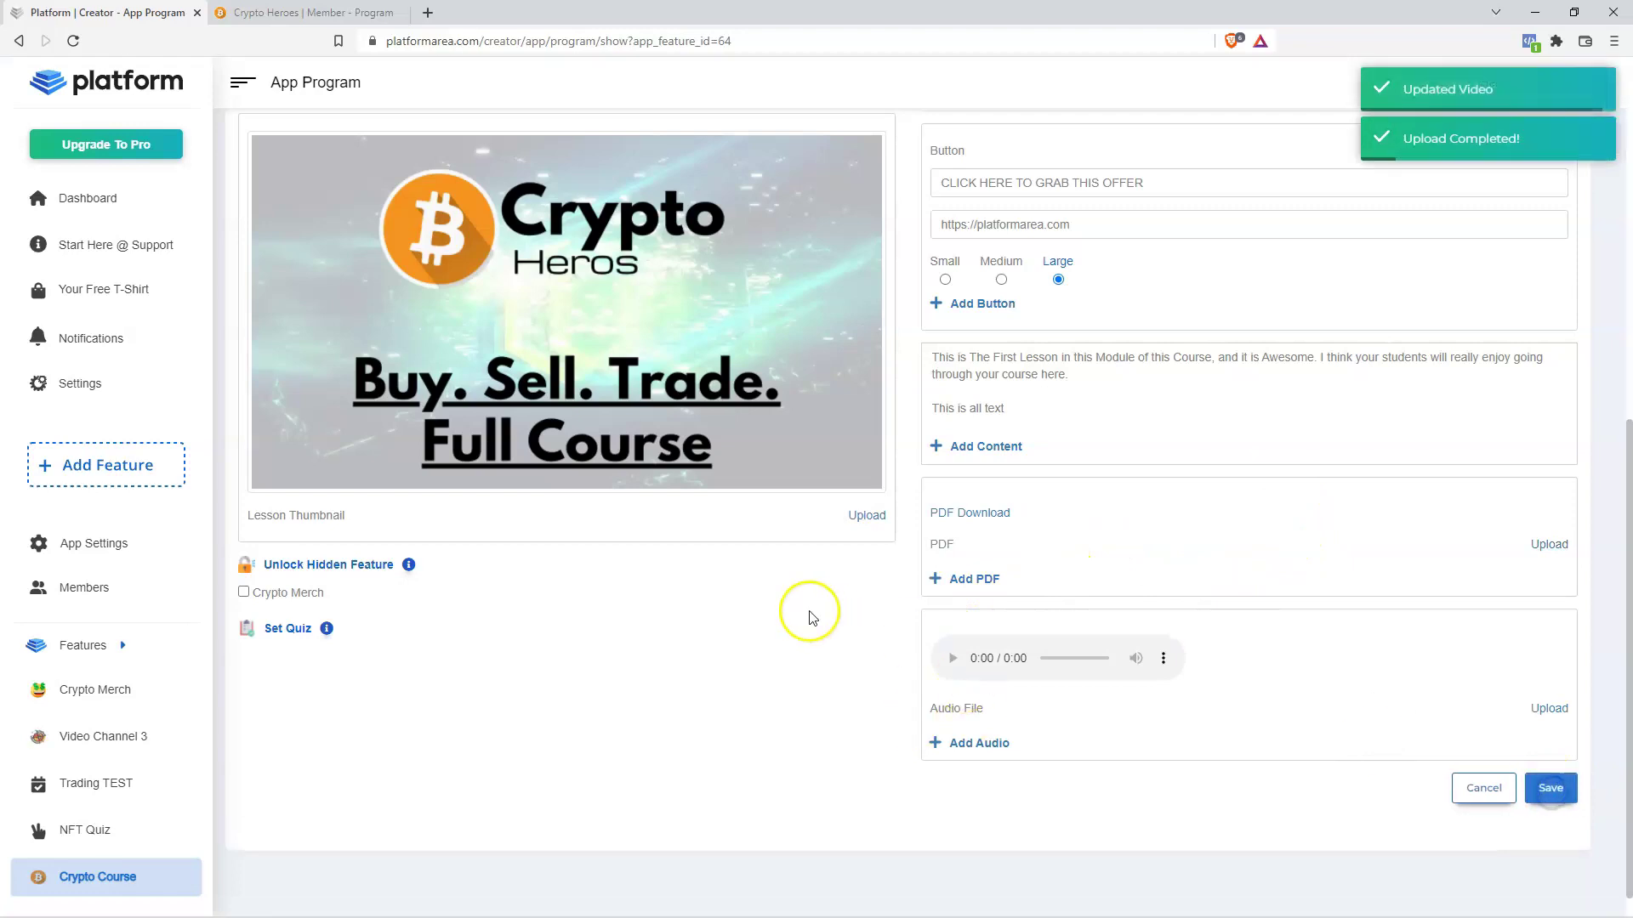
Reload the Crypto Heroes member page, open the lesson's PDF download, examine and close it, and return to Platform.
{"action": "left_click", "coordinate": [257, 11]}
{"action": "left_click", "coordinate": [71, 42]}
{"action": "scroll", "coordinate": [375, 558], "scroll_direction": "down", "scroll_amount": 2}
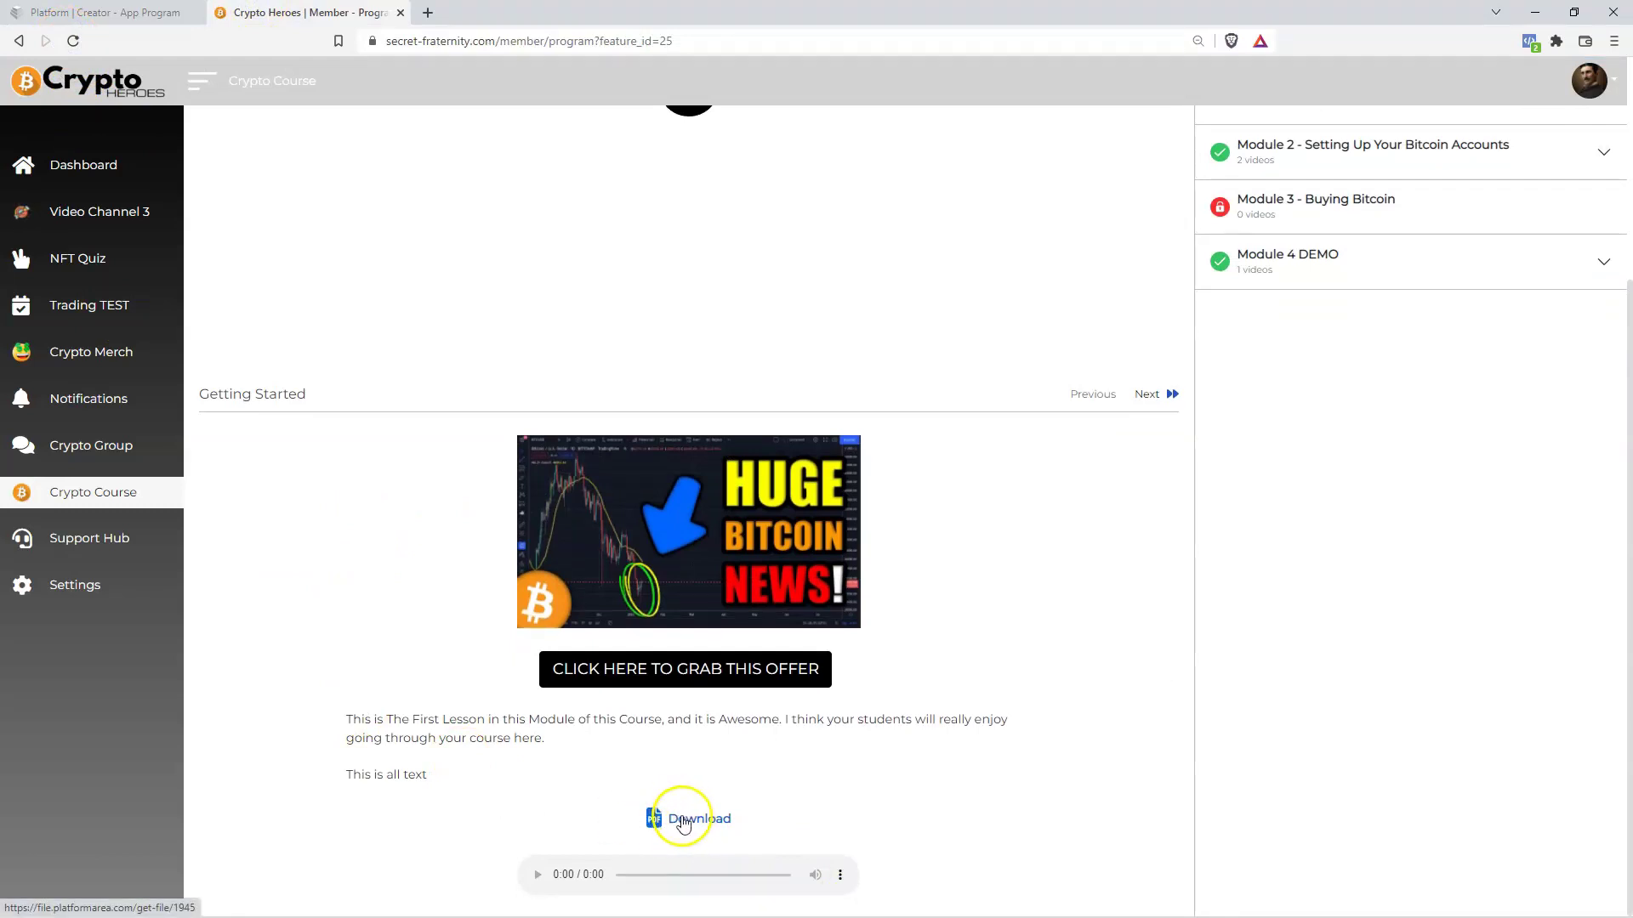
{"action": "left_click", "coordinate": [679, 820]}
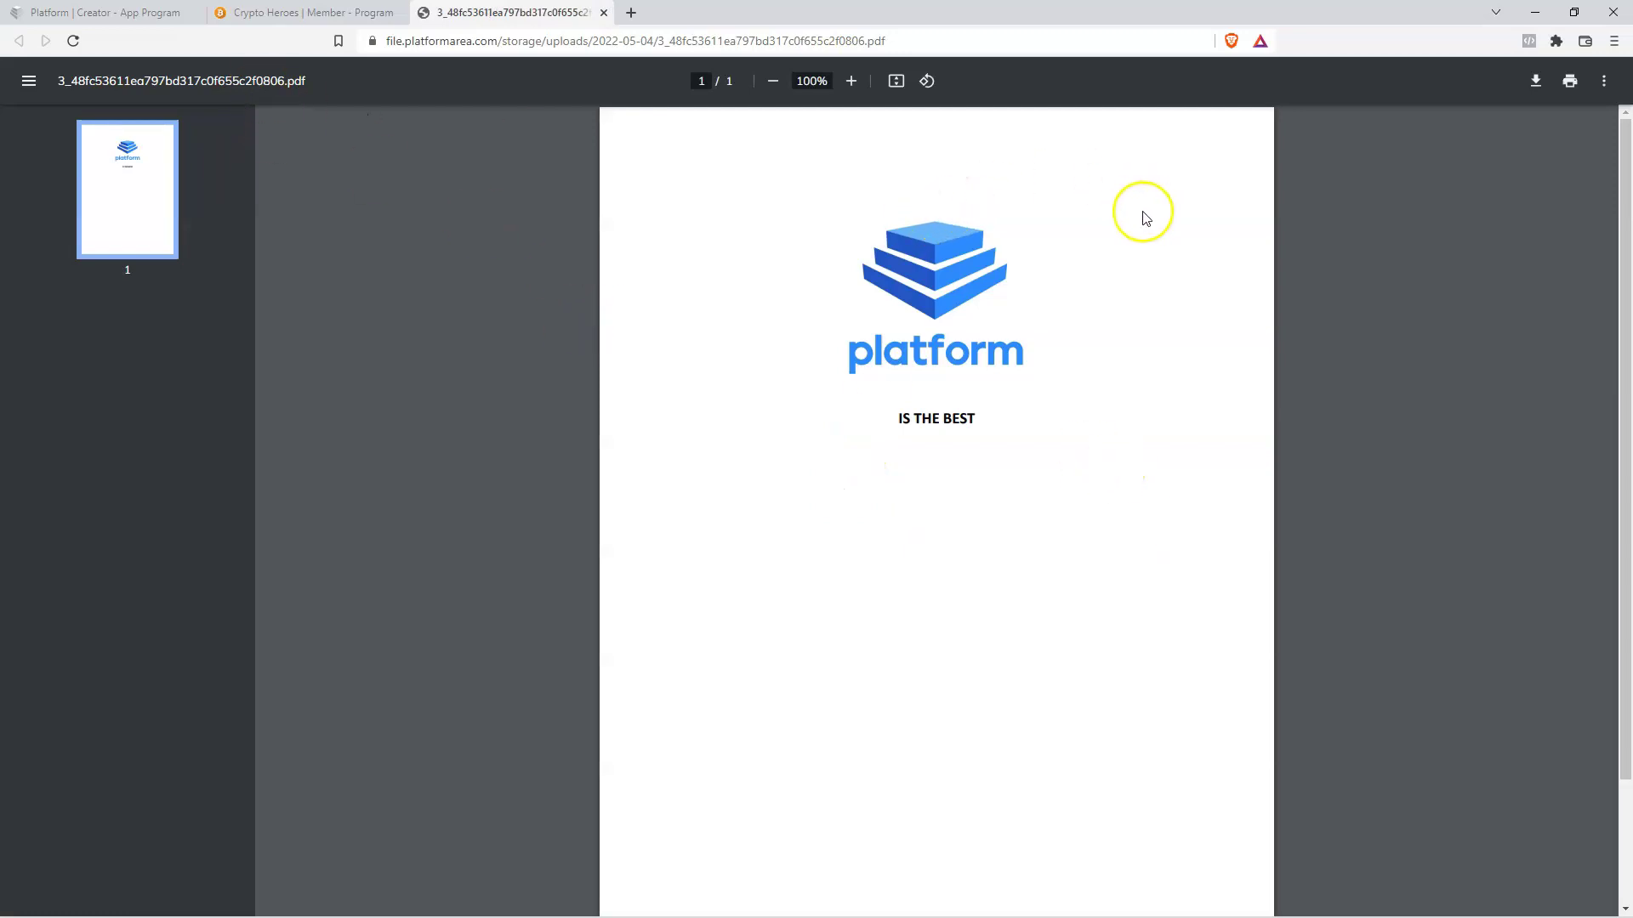
{"action": "scroll", "coordinate": [748, 587], "scroll_direction": "down", "scroll_amount": 2}
{"action": "scroll", "coordinate": [747, 594], "scroll_direction": "up", "scroll_amount": 2}
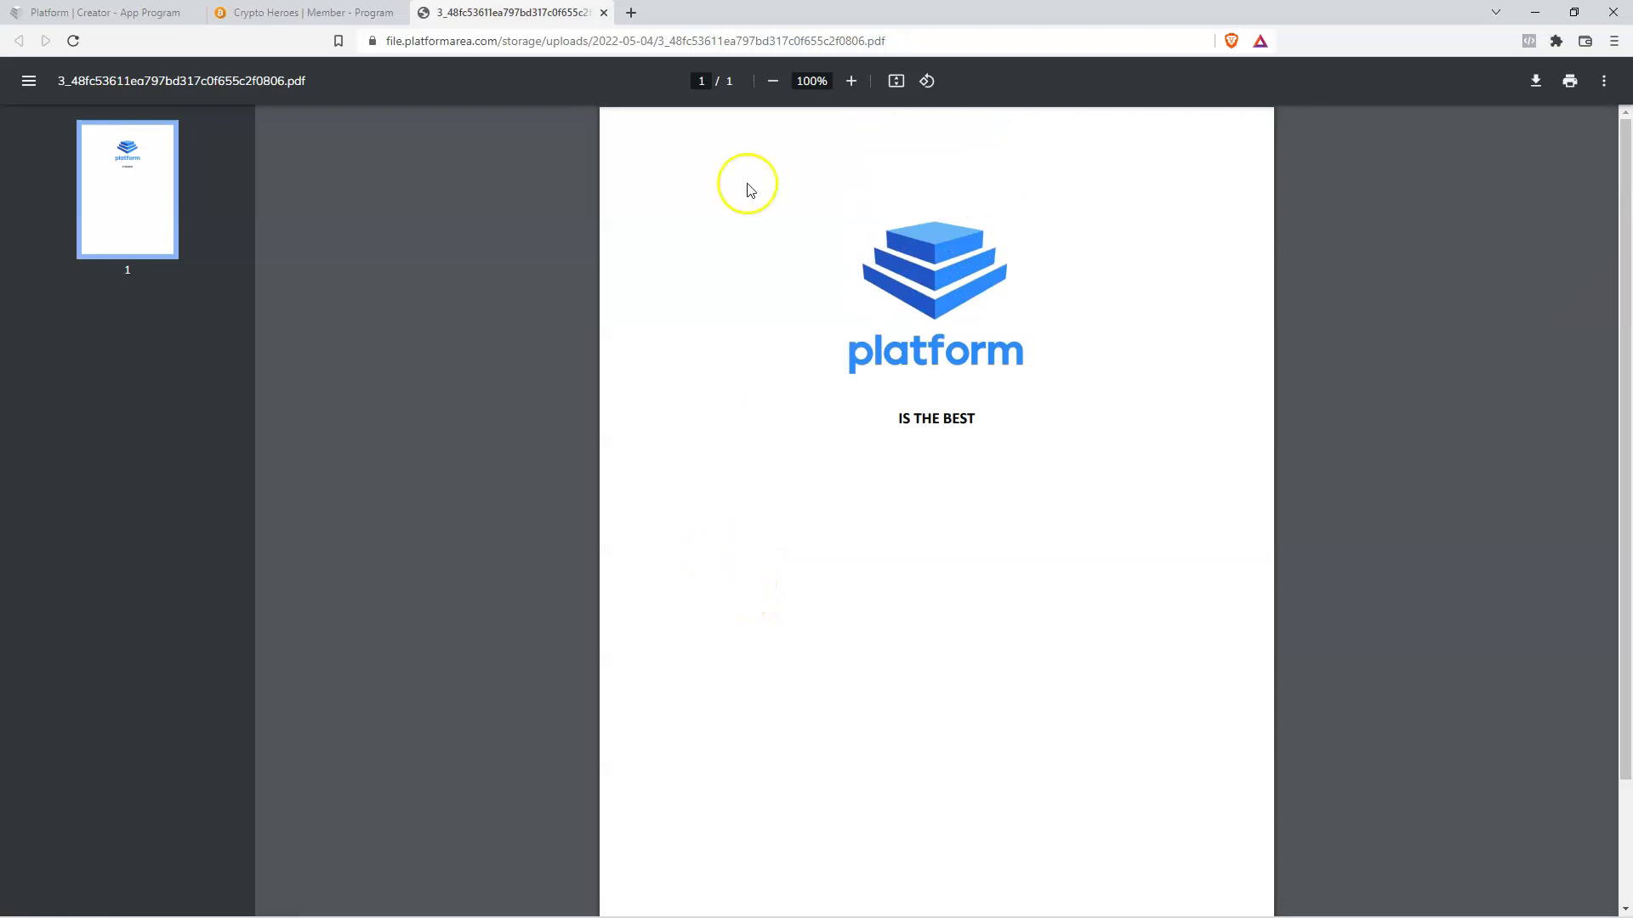
{"action": "key", "text": "ctrl+w"}
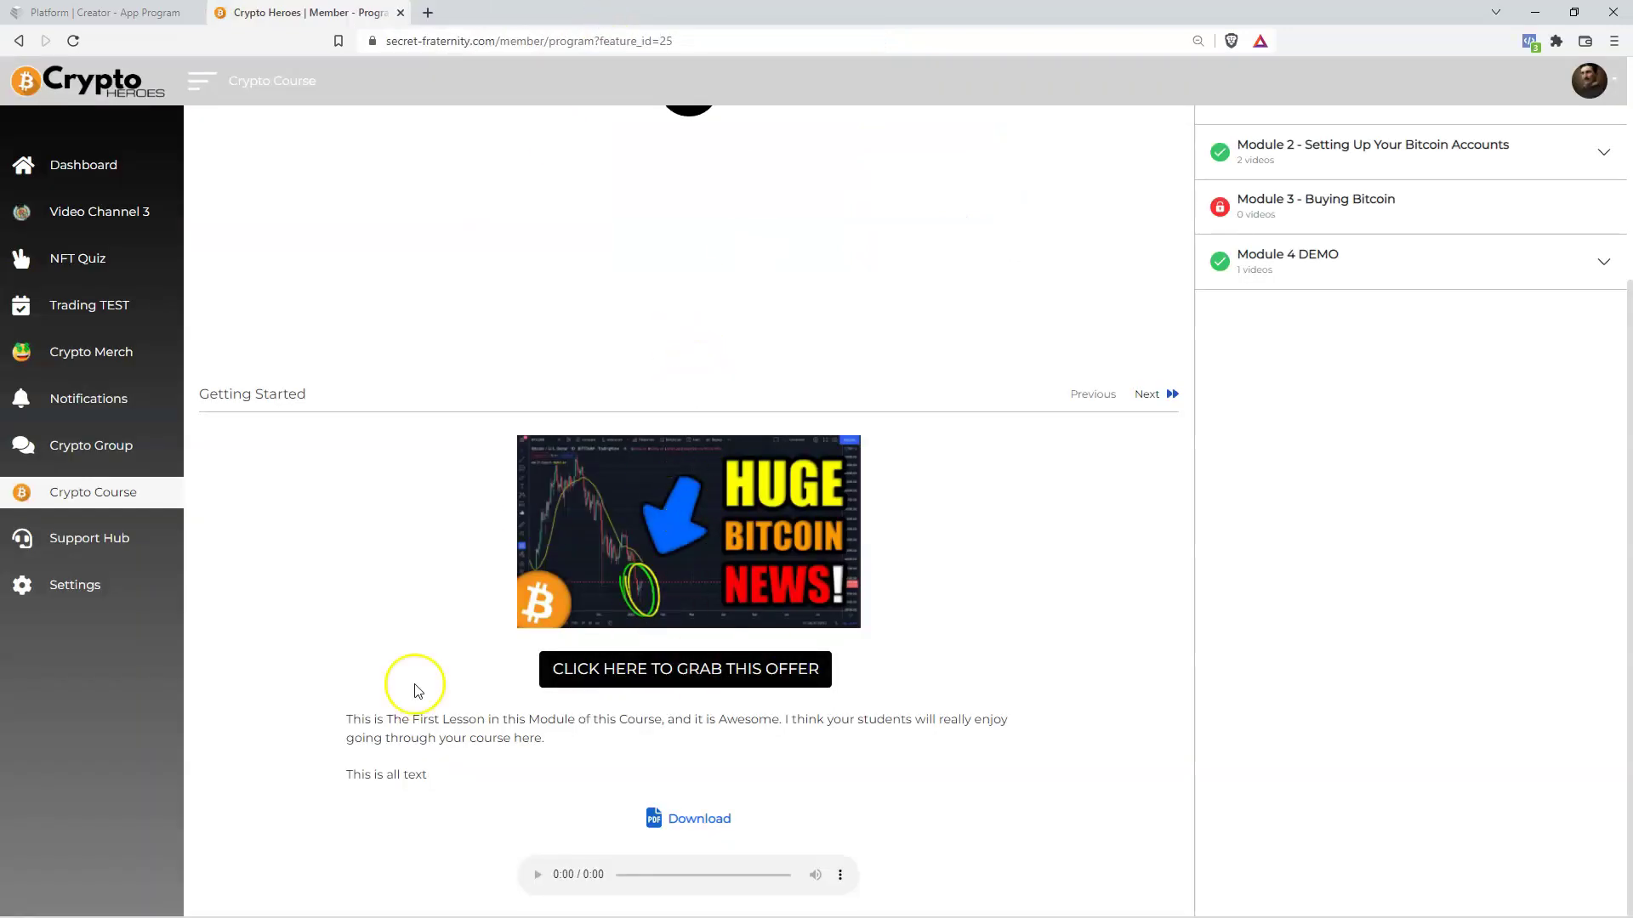
{"action": "key", "text": "ctrl+shift+Tab"}
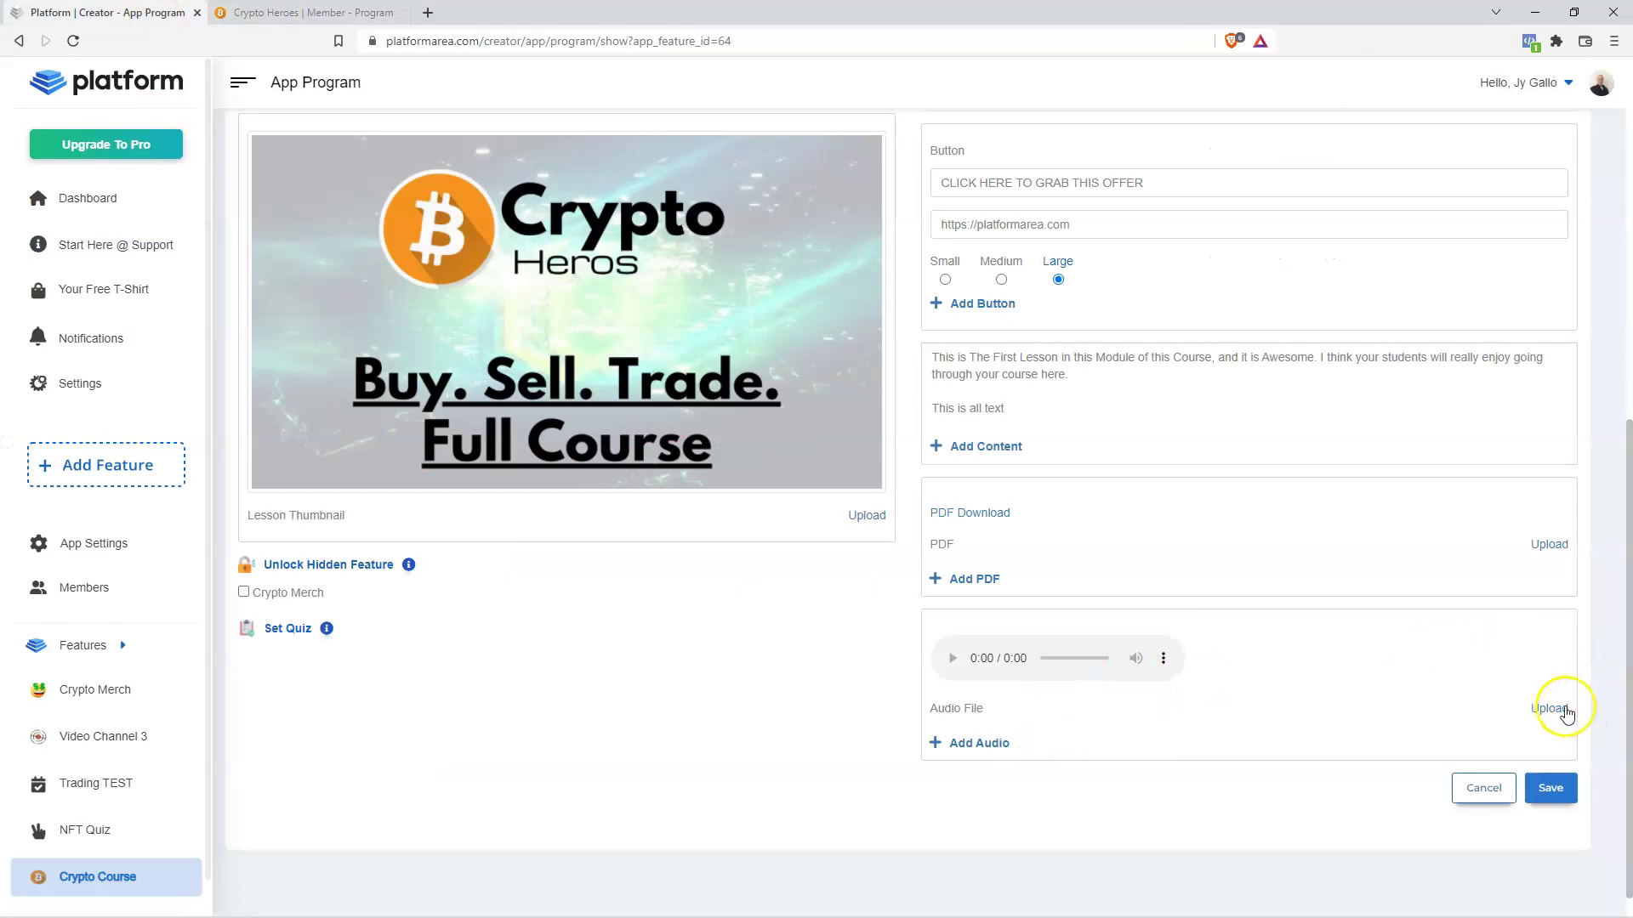
Upload the audio file "Start @ 0.00-Rock" from the Music folder to the lesson's Audio File section and save the lesson.
{"action": "left_click", "coordinate": [1536, 711]}
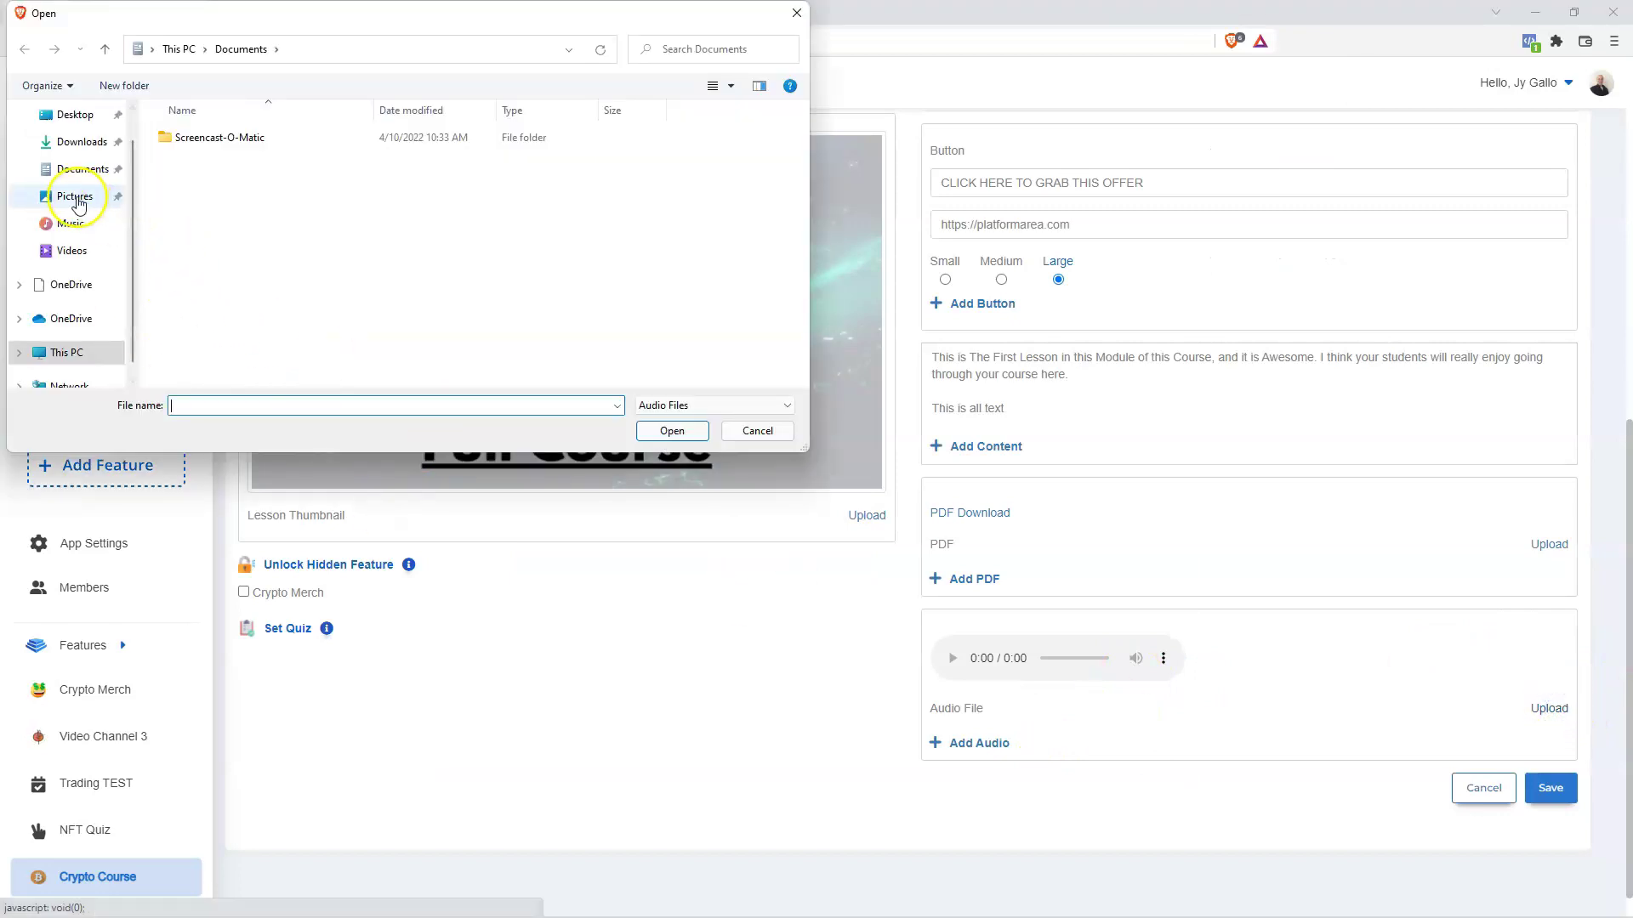
{"action": "left_click", "coordinate": [71, 224]}
{"action": "left_click", "coordinate": [240, 139]}
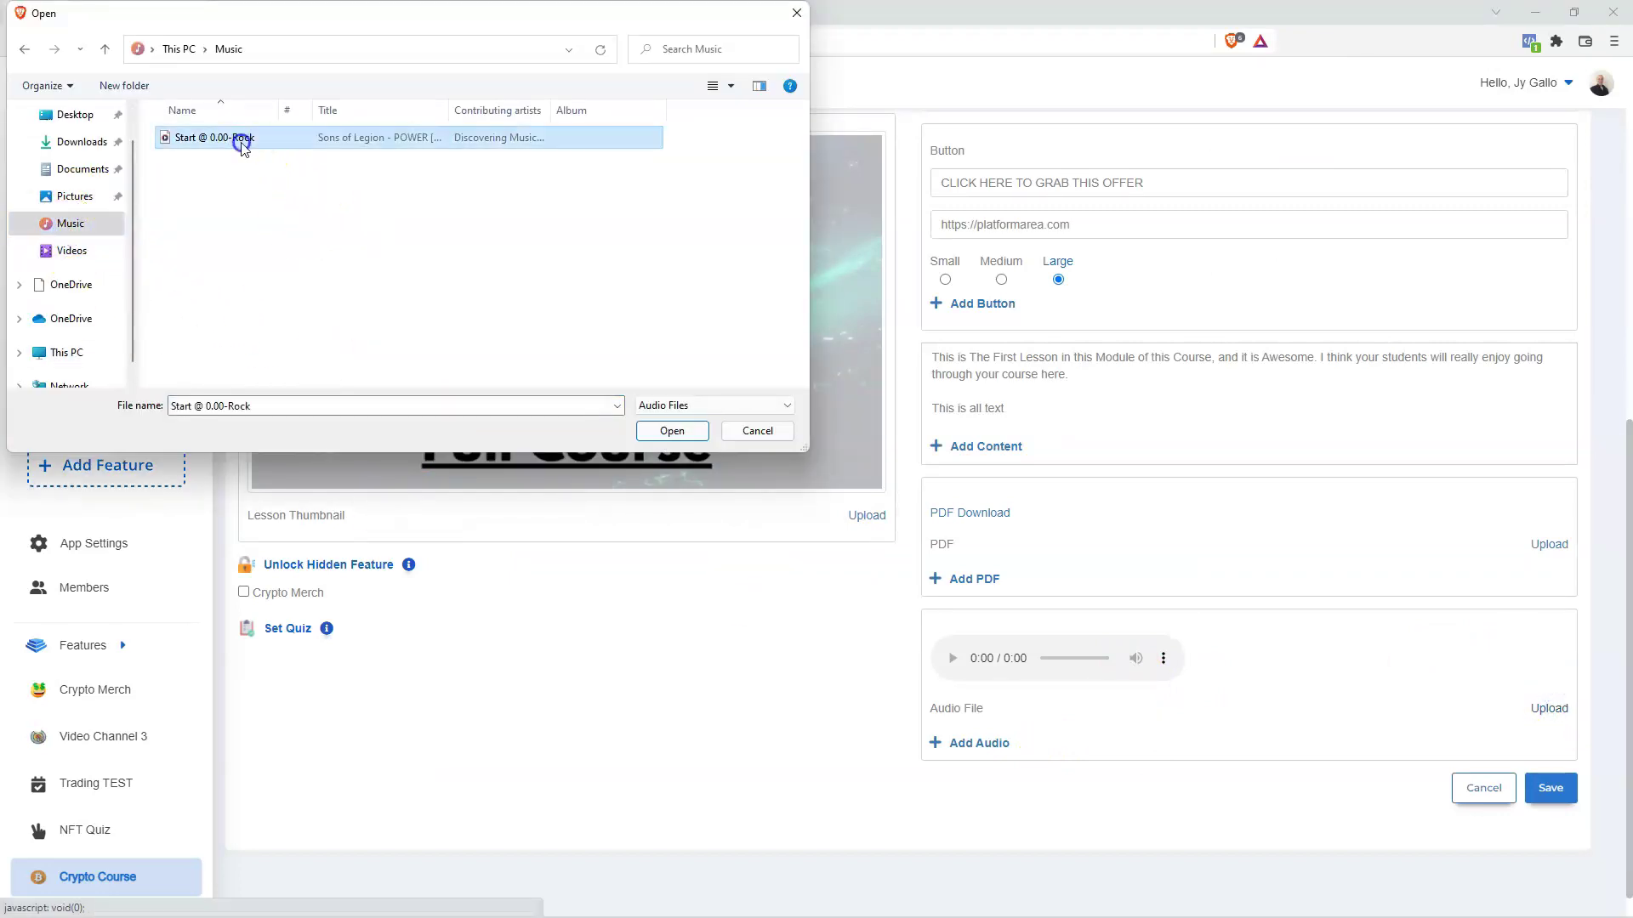
{"action": "left_click", "coordinate": [673, 431]}
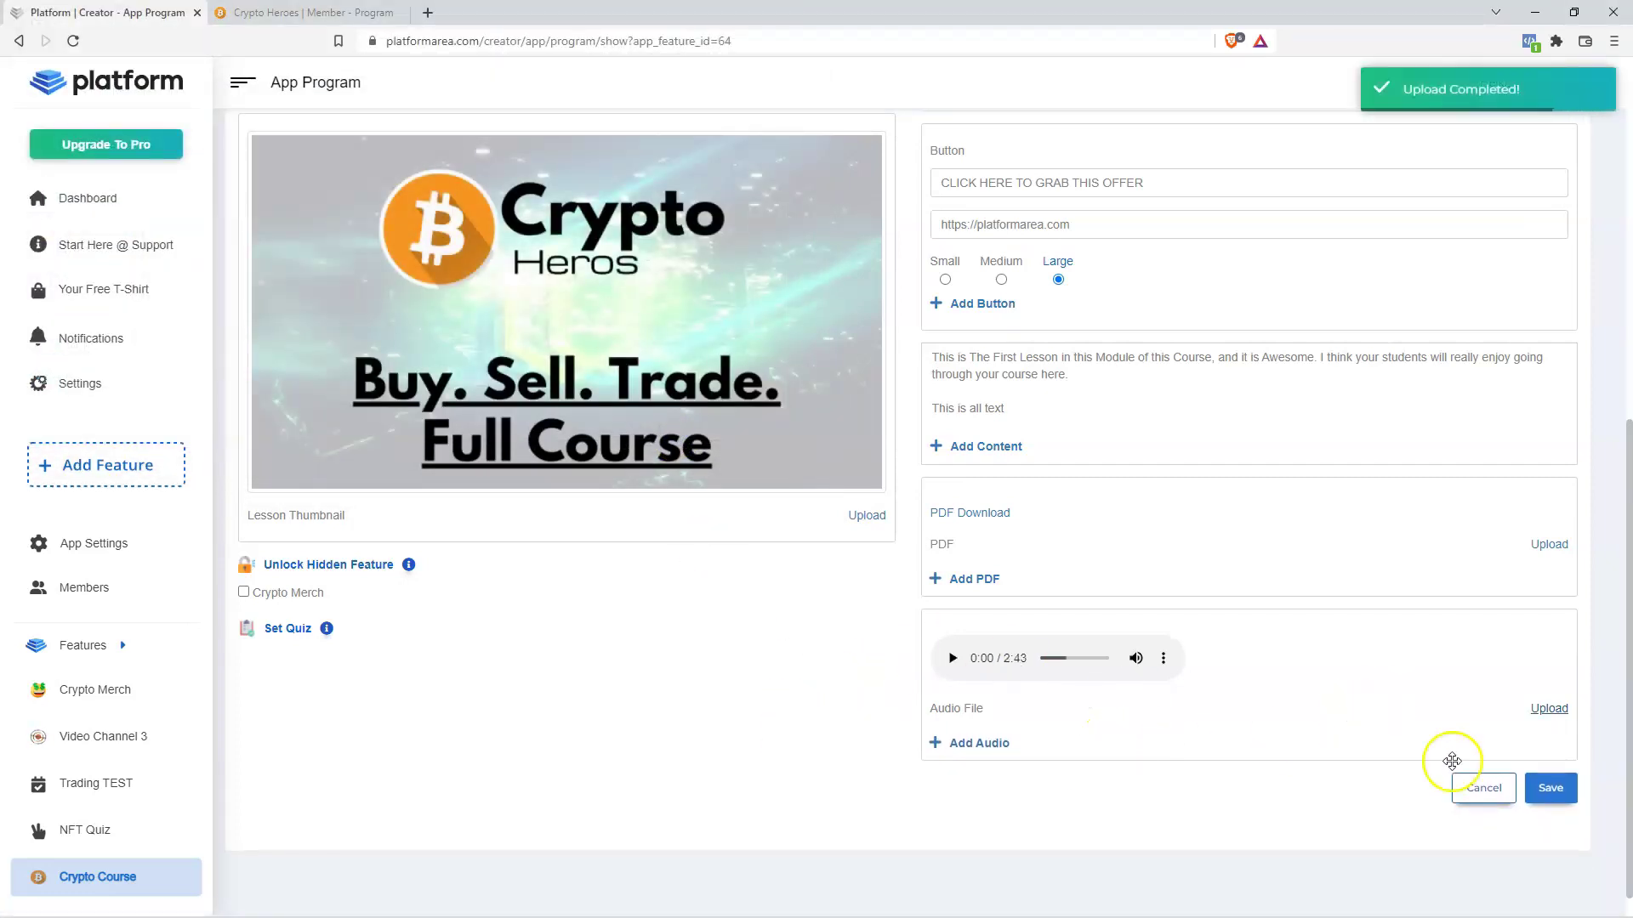
{"action": "left_click", "coordinate": [1556, 787]}
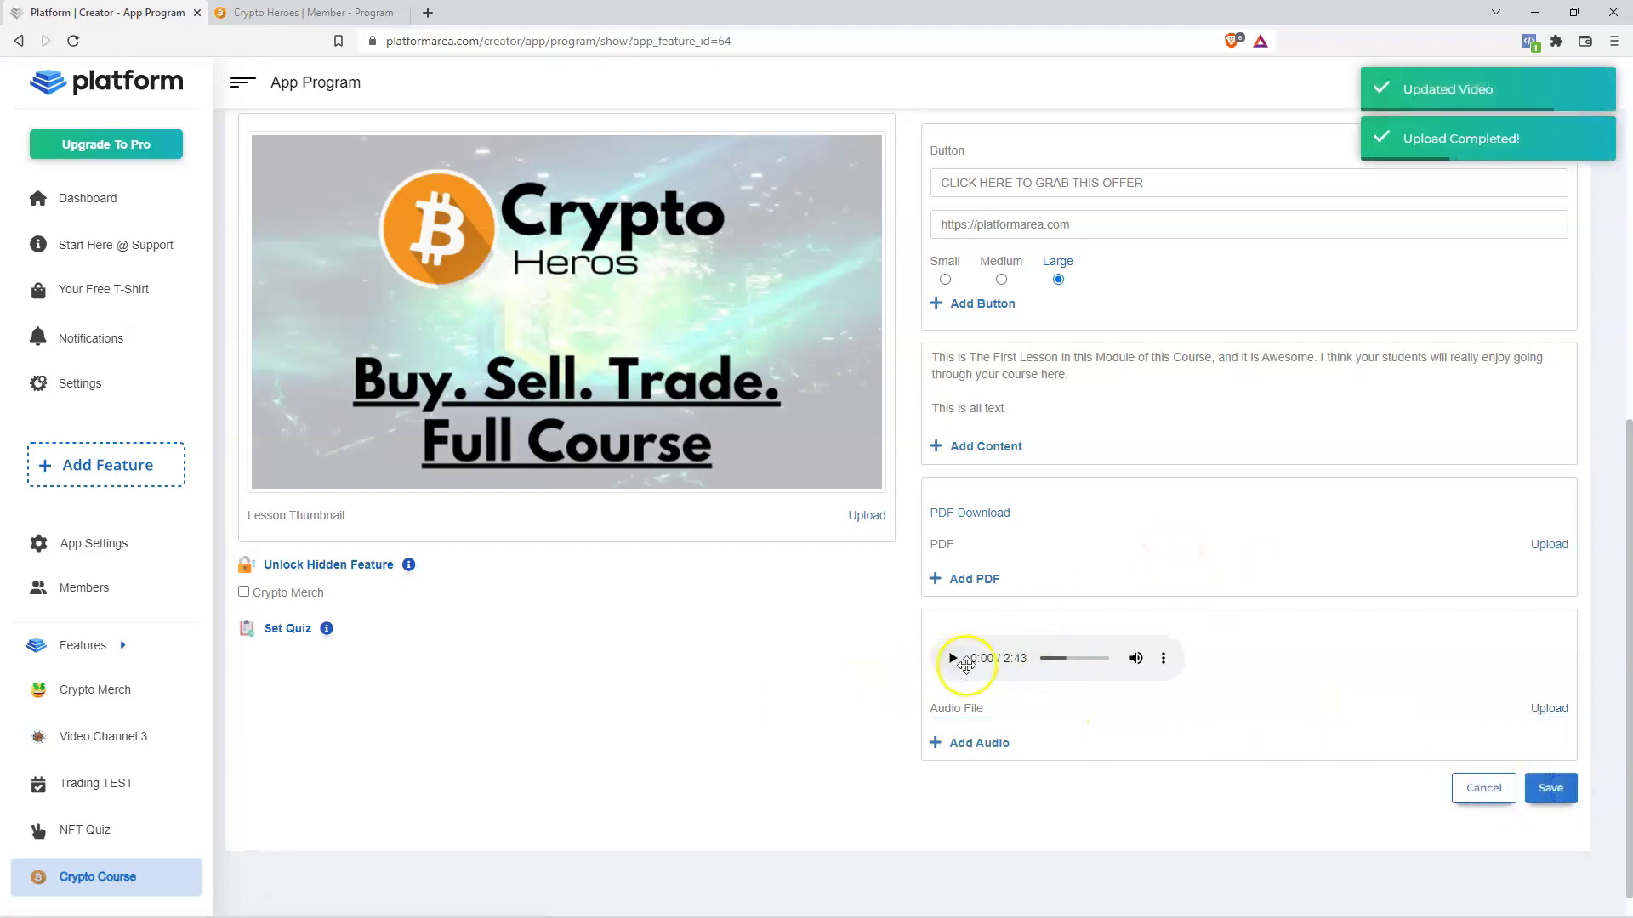
Play the uploaded audio in the lesson editor, adjust its volume, pause it, and save the lesson again.
{"action": "left_click", "coordinate": [947, 660]}
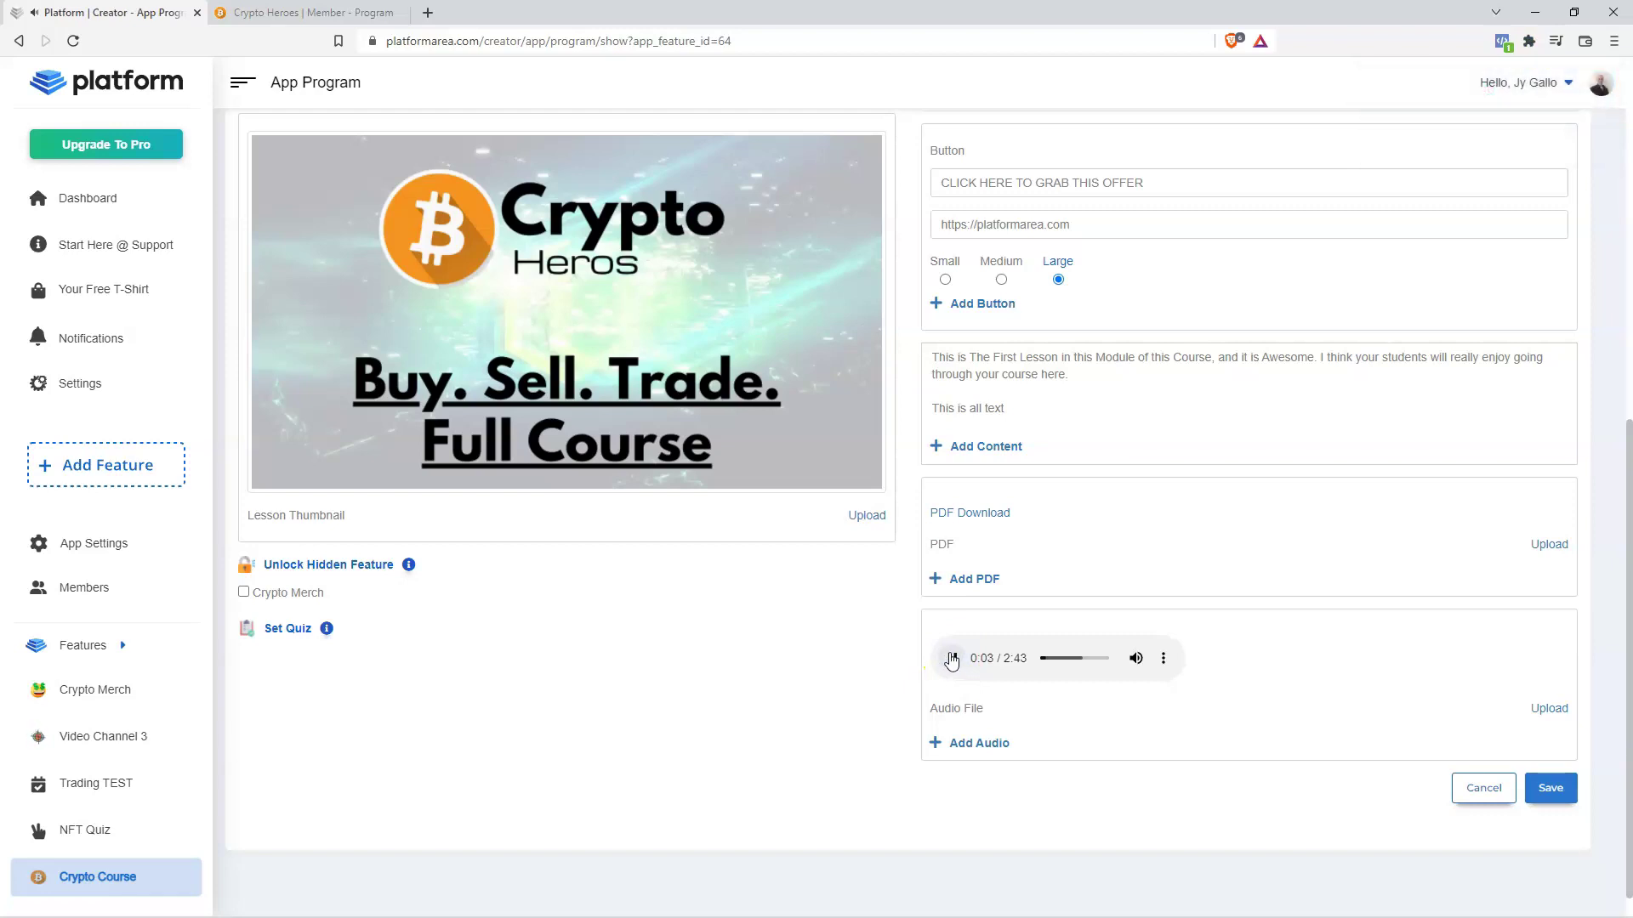
{"action": "mouse_move", "coordinate": [1136, 659]}
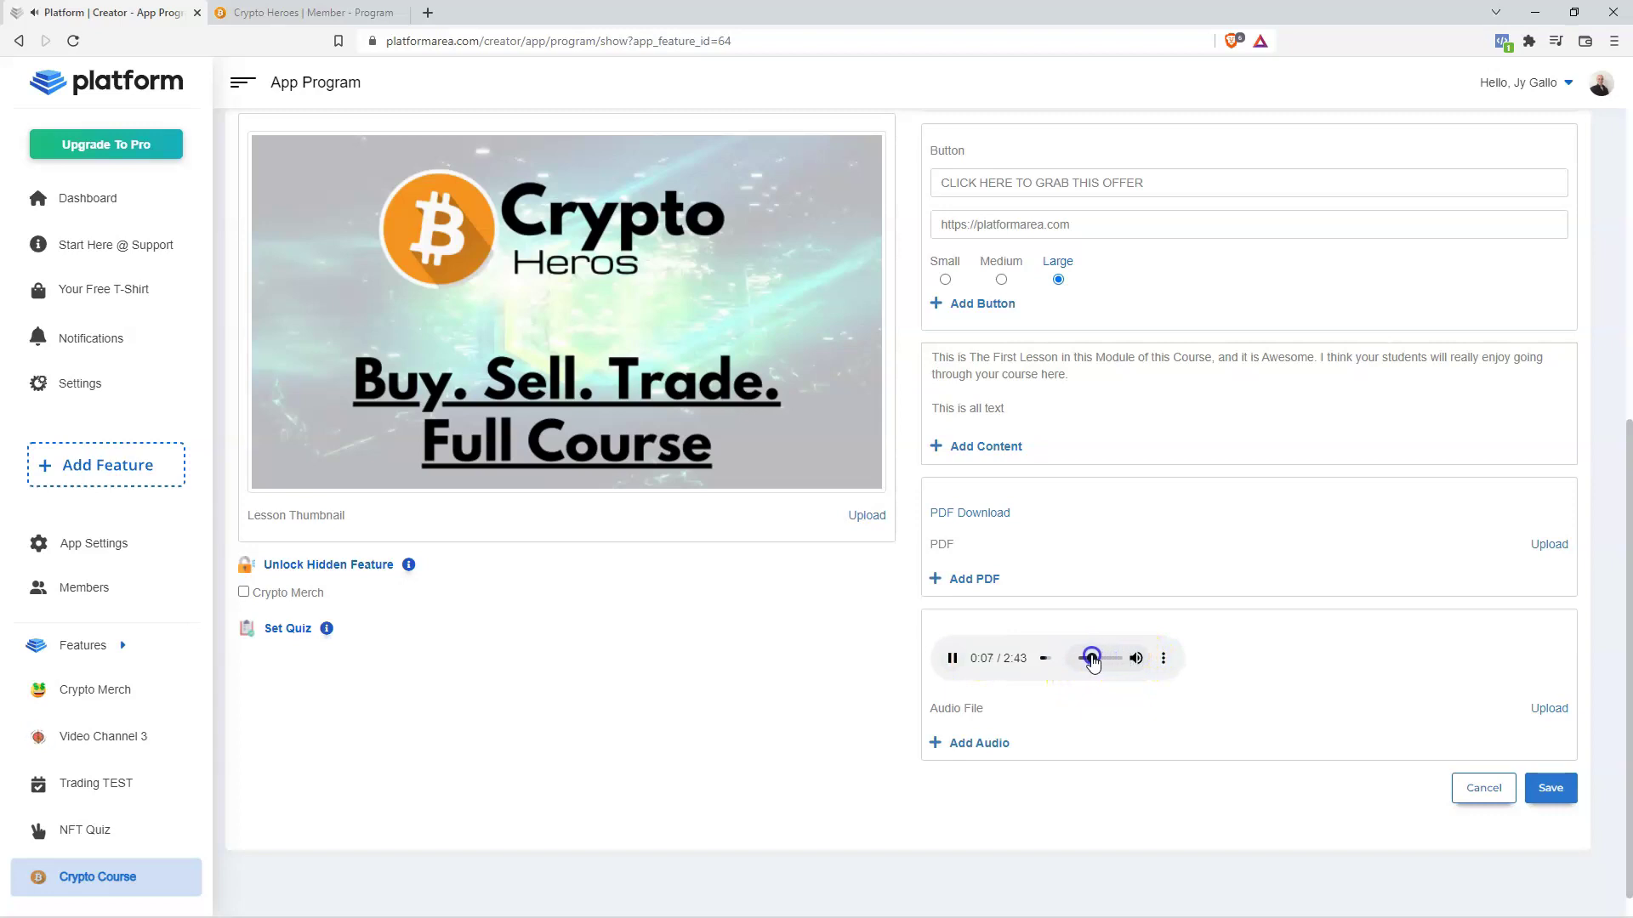
{"action": "left_click", "coordinate": [1110, 691]}
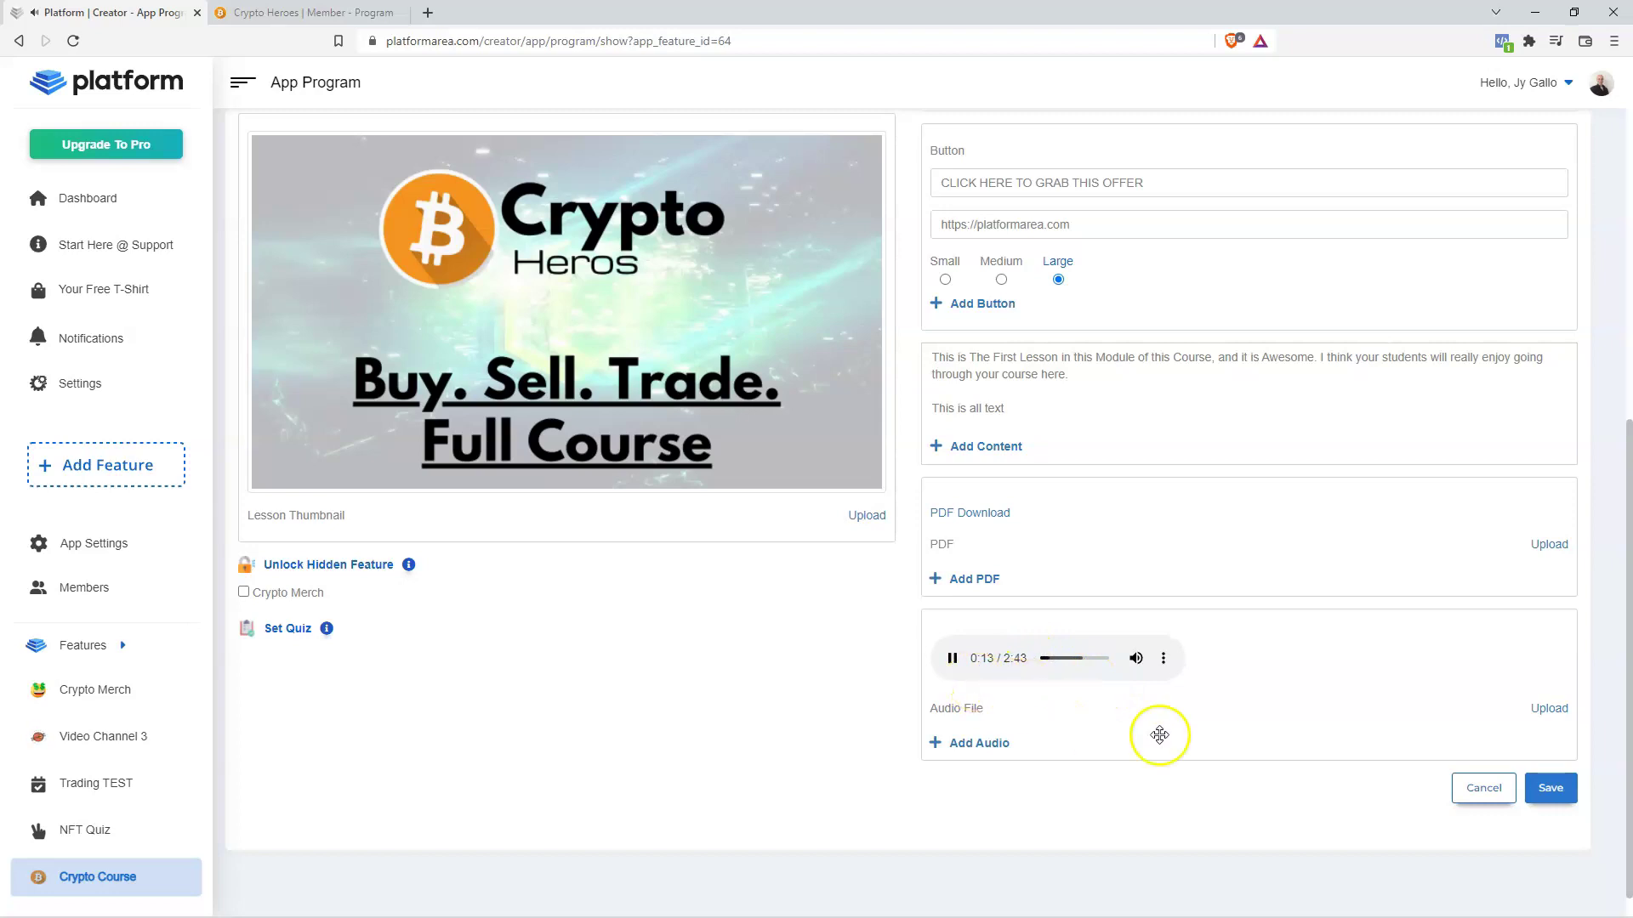
{"action": "left_click", "coordinate": [952, 659]}
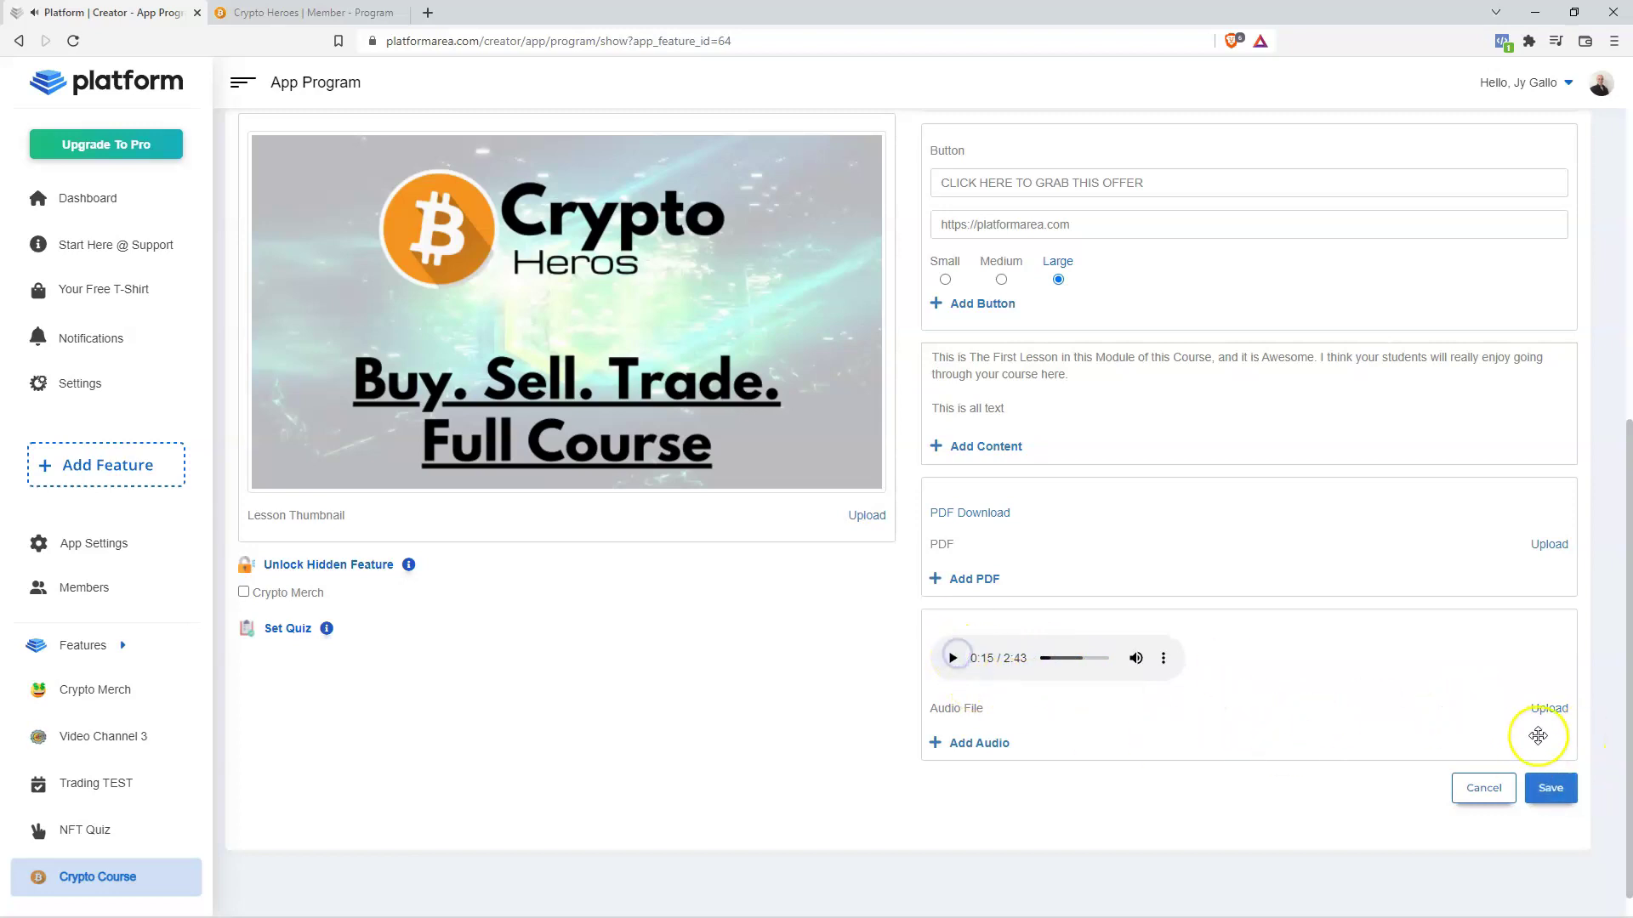
{"action": "left_click", "coordinate": [1551, 789]}
Reload the Crypto Heroes member page, play the audio in the Getting Started lesson, and return to Platform.
{"action": "left_click", "coordinate": [306, 12]}
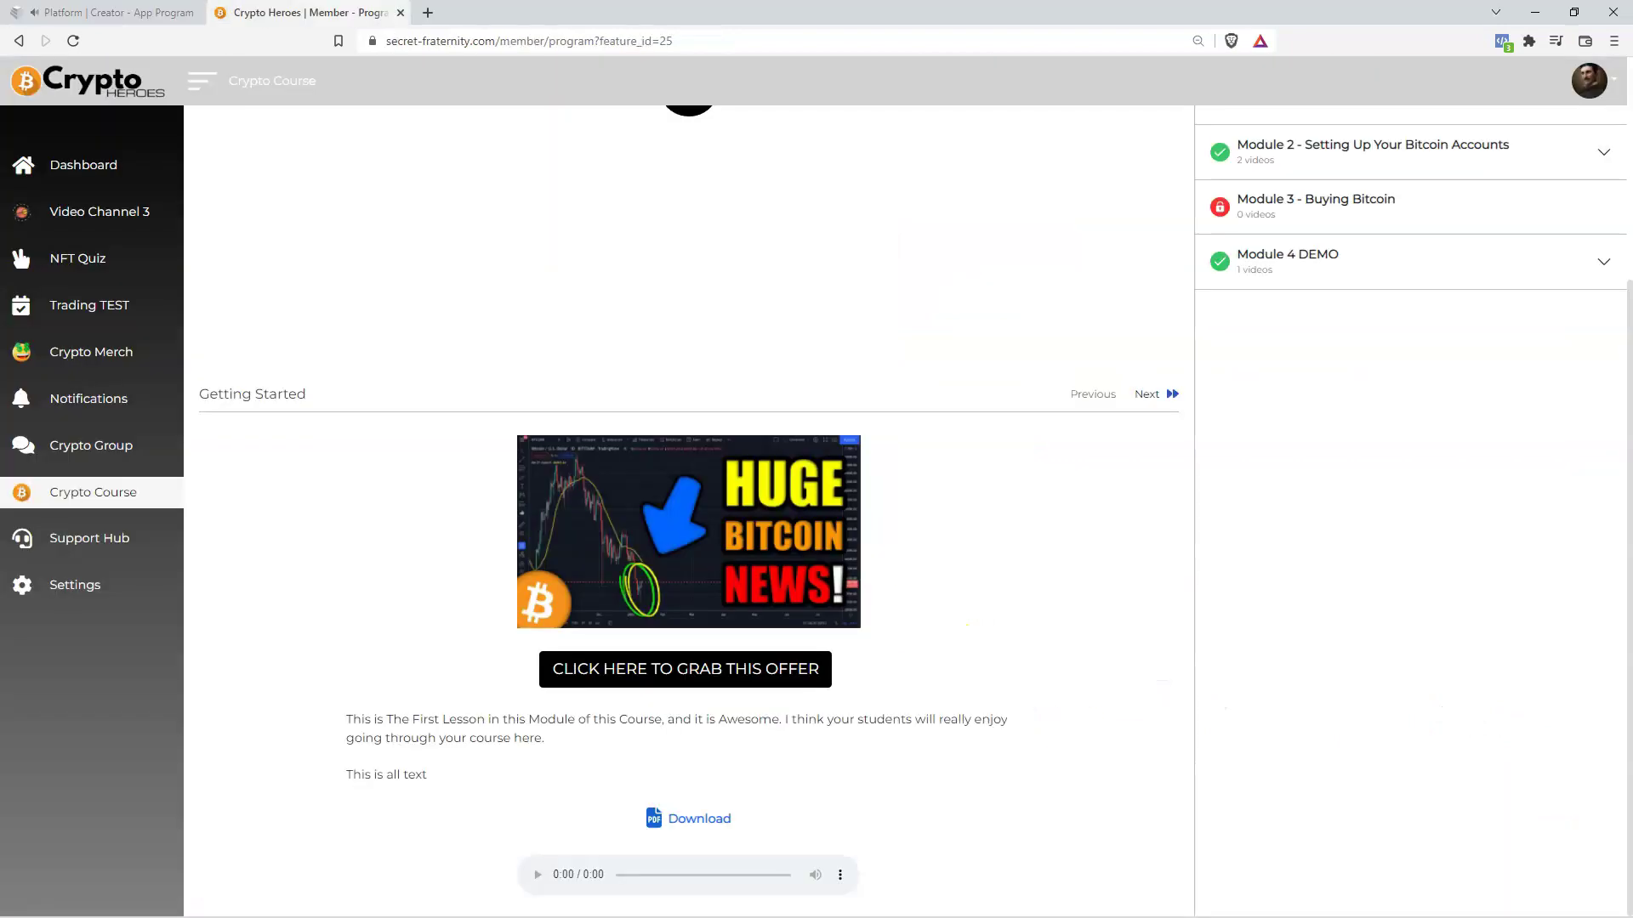
{"action": "left_click", "coordinate": [72, 41]}
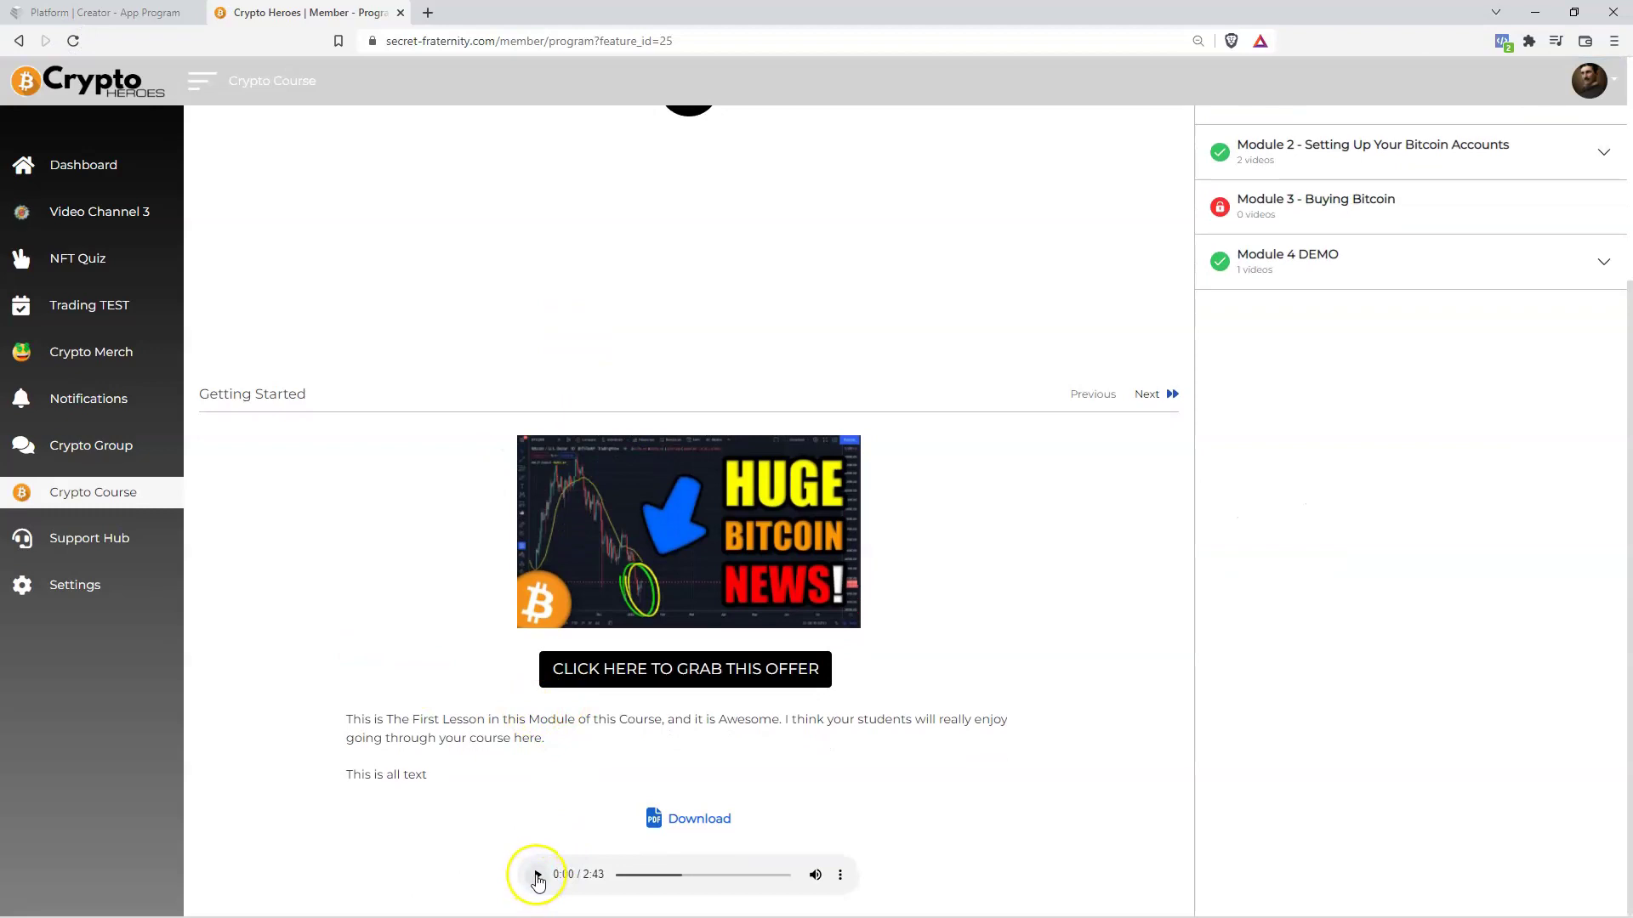
{"action": "left_click", "coordinate": [537, 876]}
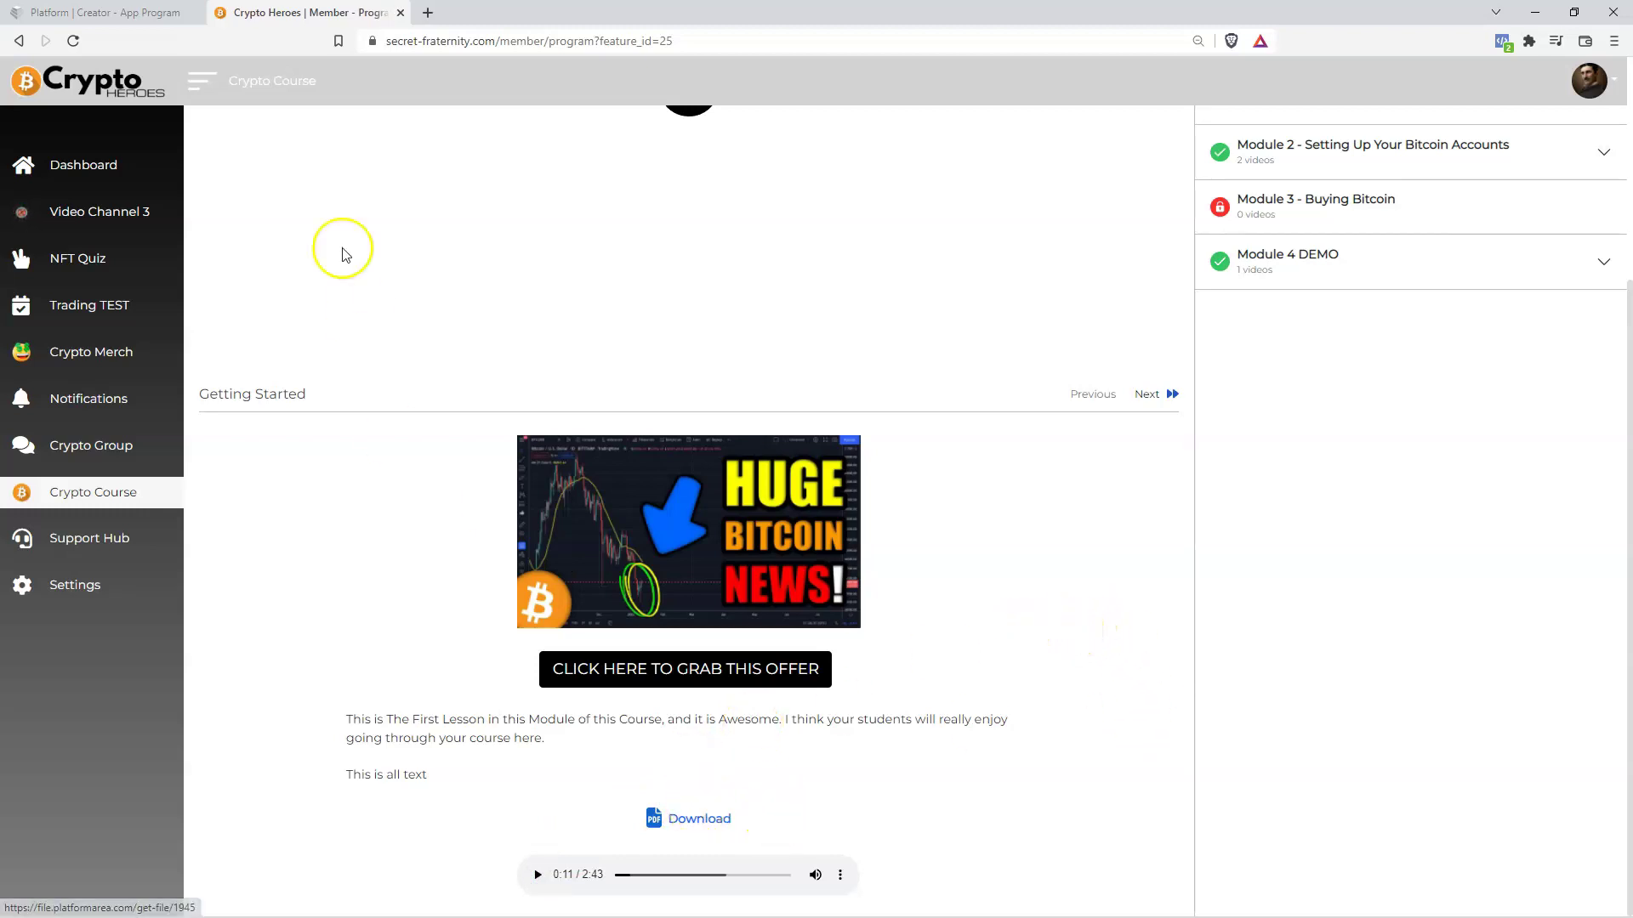
{"action": "left_click", "coordinate": [107, 13]}
Add a second audio section to the lesson, upload "Start @ 0.00-Rock" to it, and save the lesson.
{"action": "left_click", "coordinate": [993, 747]}
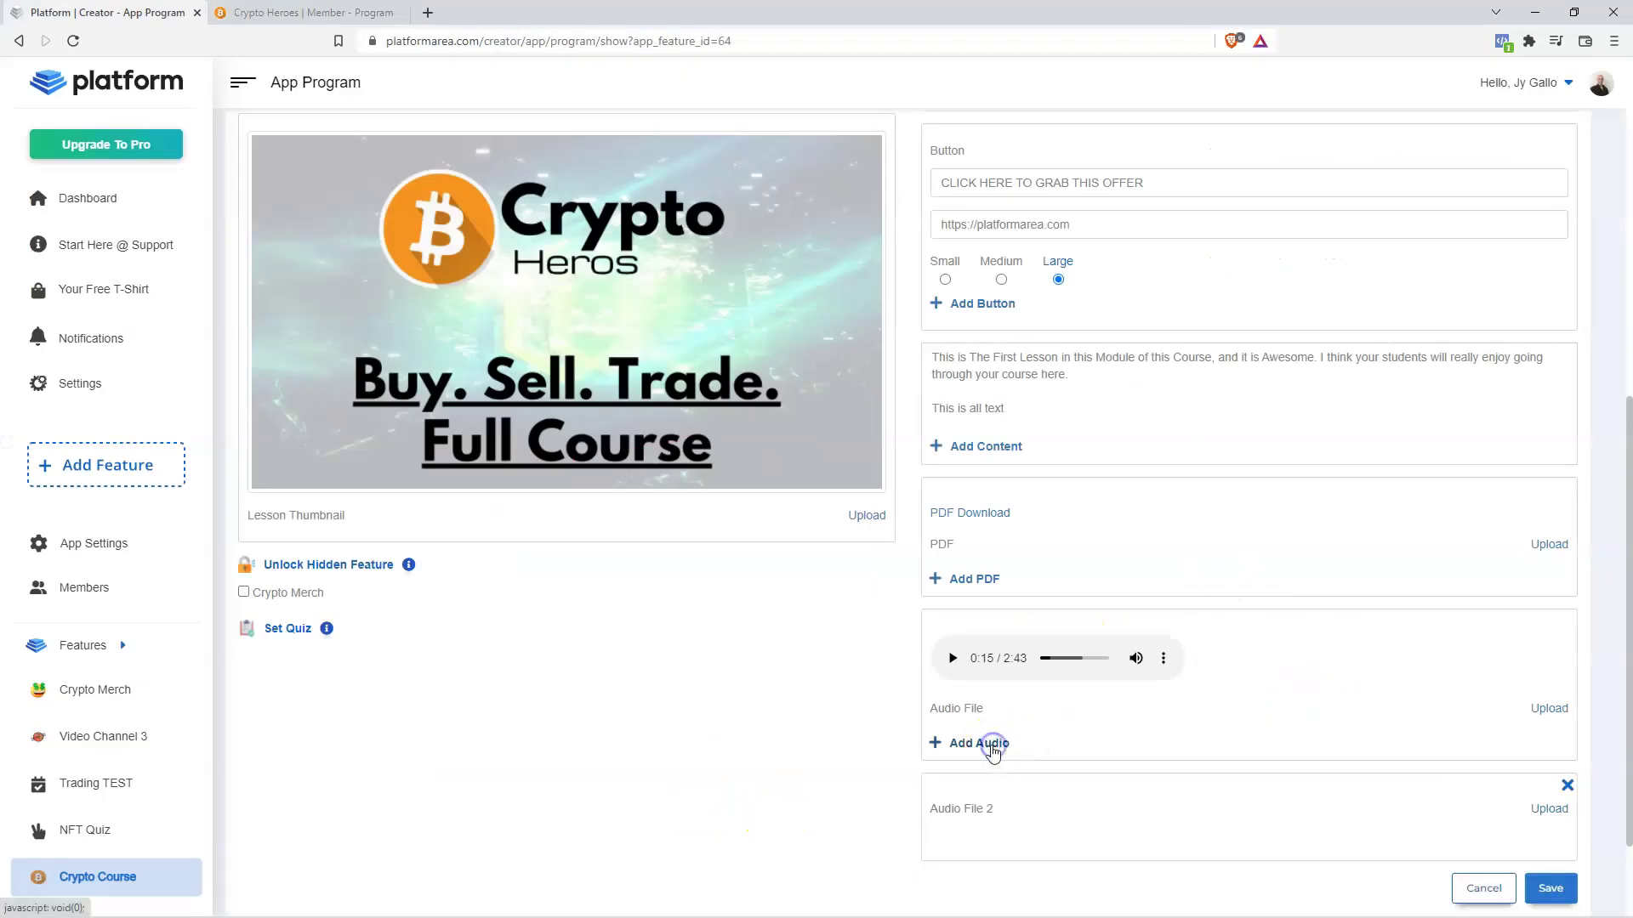
{"action": "left_click", "coordinate": [1551, 811]}
{"action": "left_click", "coordinate": [191, 137]}
{"action": "left_click", "coordinate": [669, 432]}
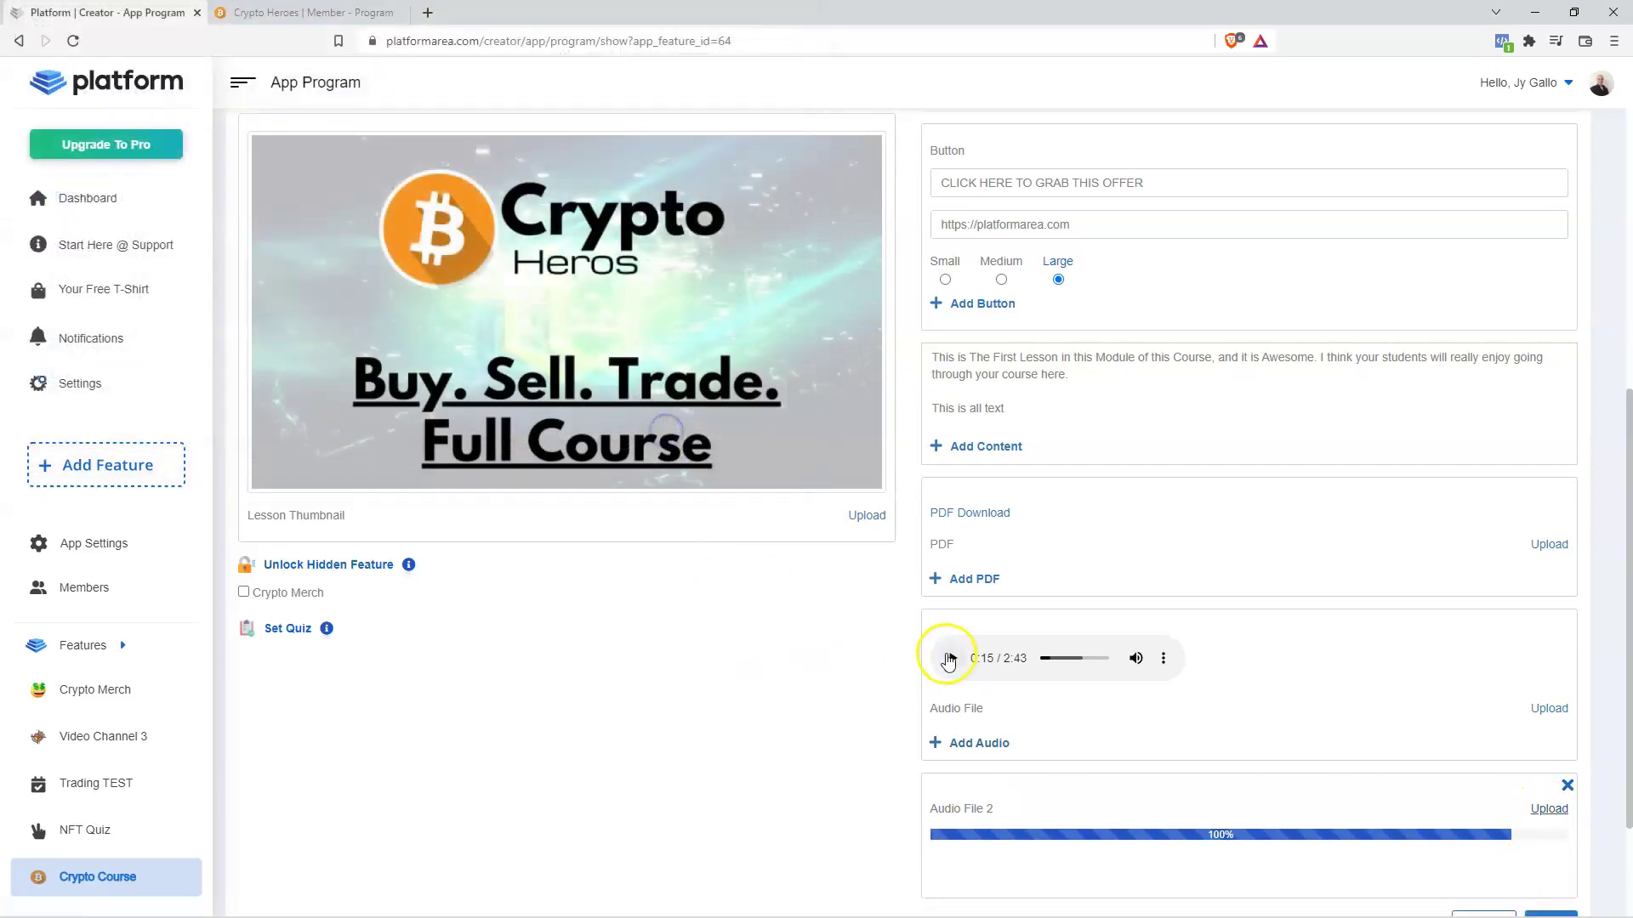
{"action": "scroll", "coordinate": [1332, 759], "scroll_direction": "down", "scroll_amount": 2}
{"action": "left_click", "coordinate": [1550, 756]}
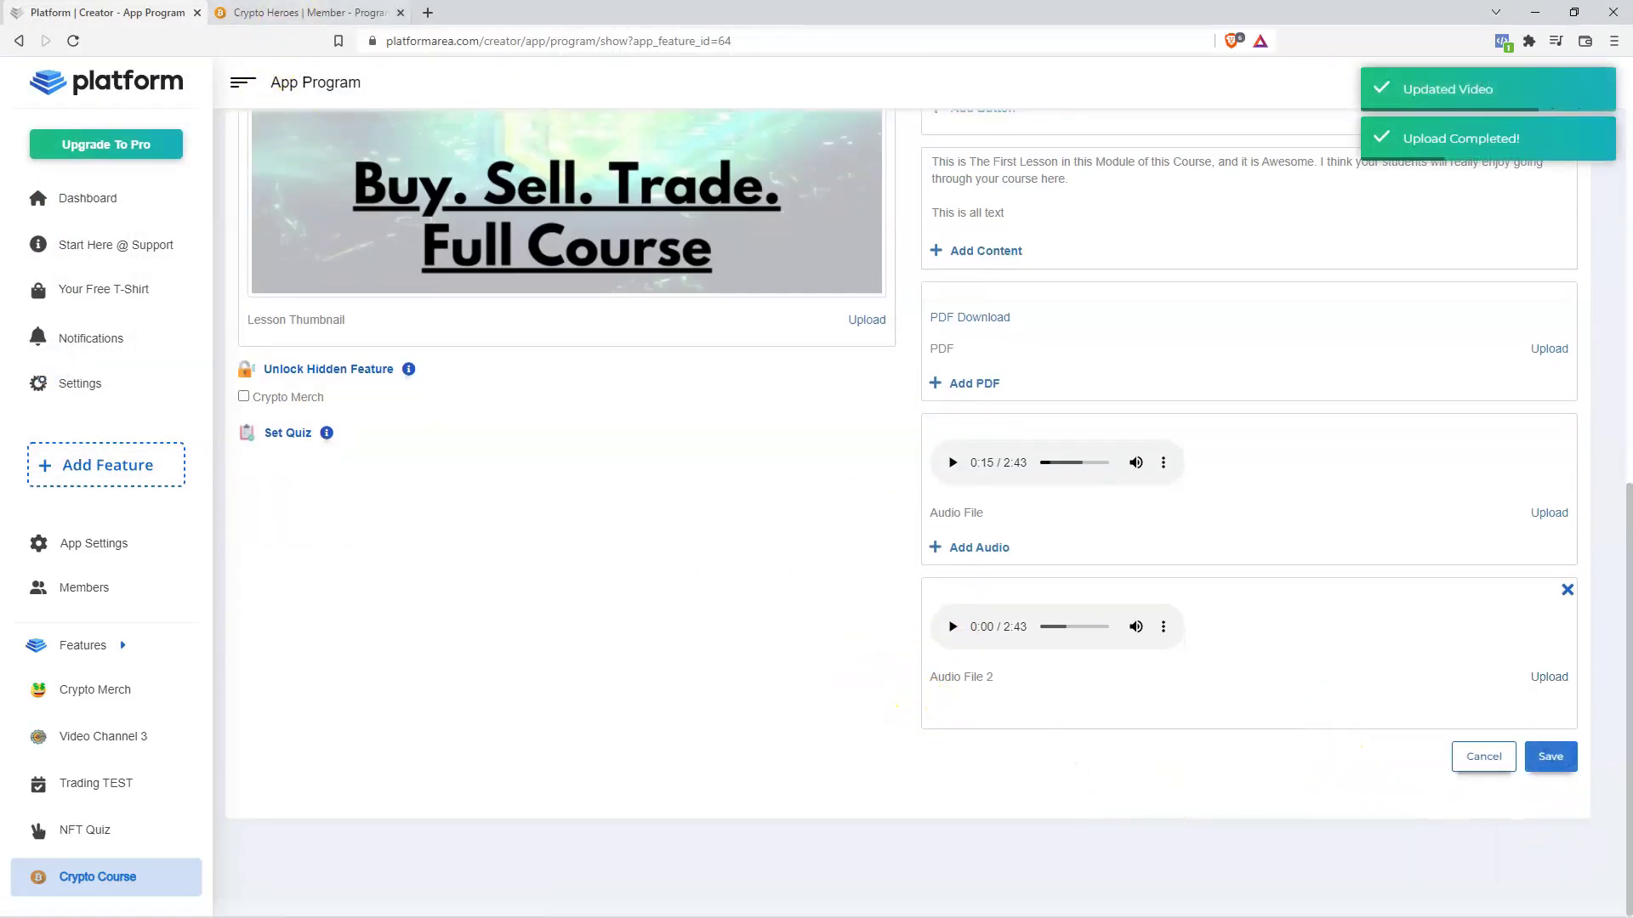
Reload the Crypto Heroes member page to view the added audio player, and return to Platform.
{"action": "left_click", "coordinate": [289, 12]}
{"action": "left_click", "coordinate": [73, 40]}
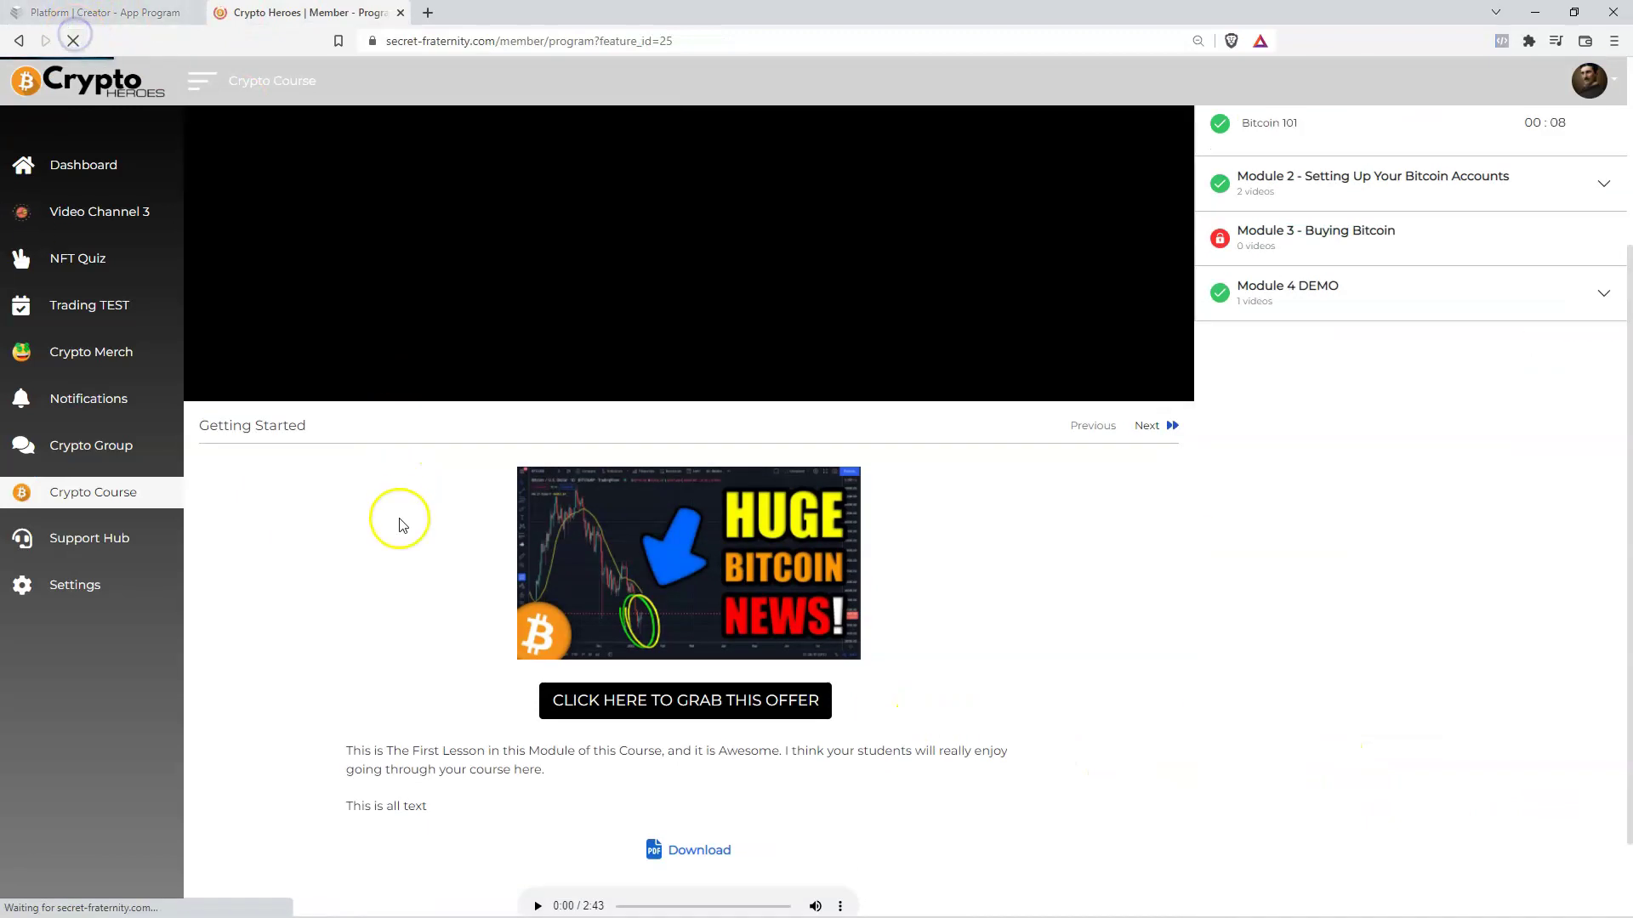
{"action": "left_click", "coordinate": [141, 18]}
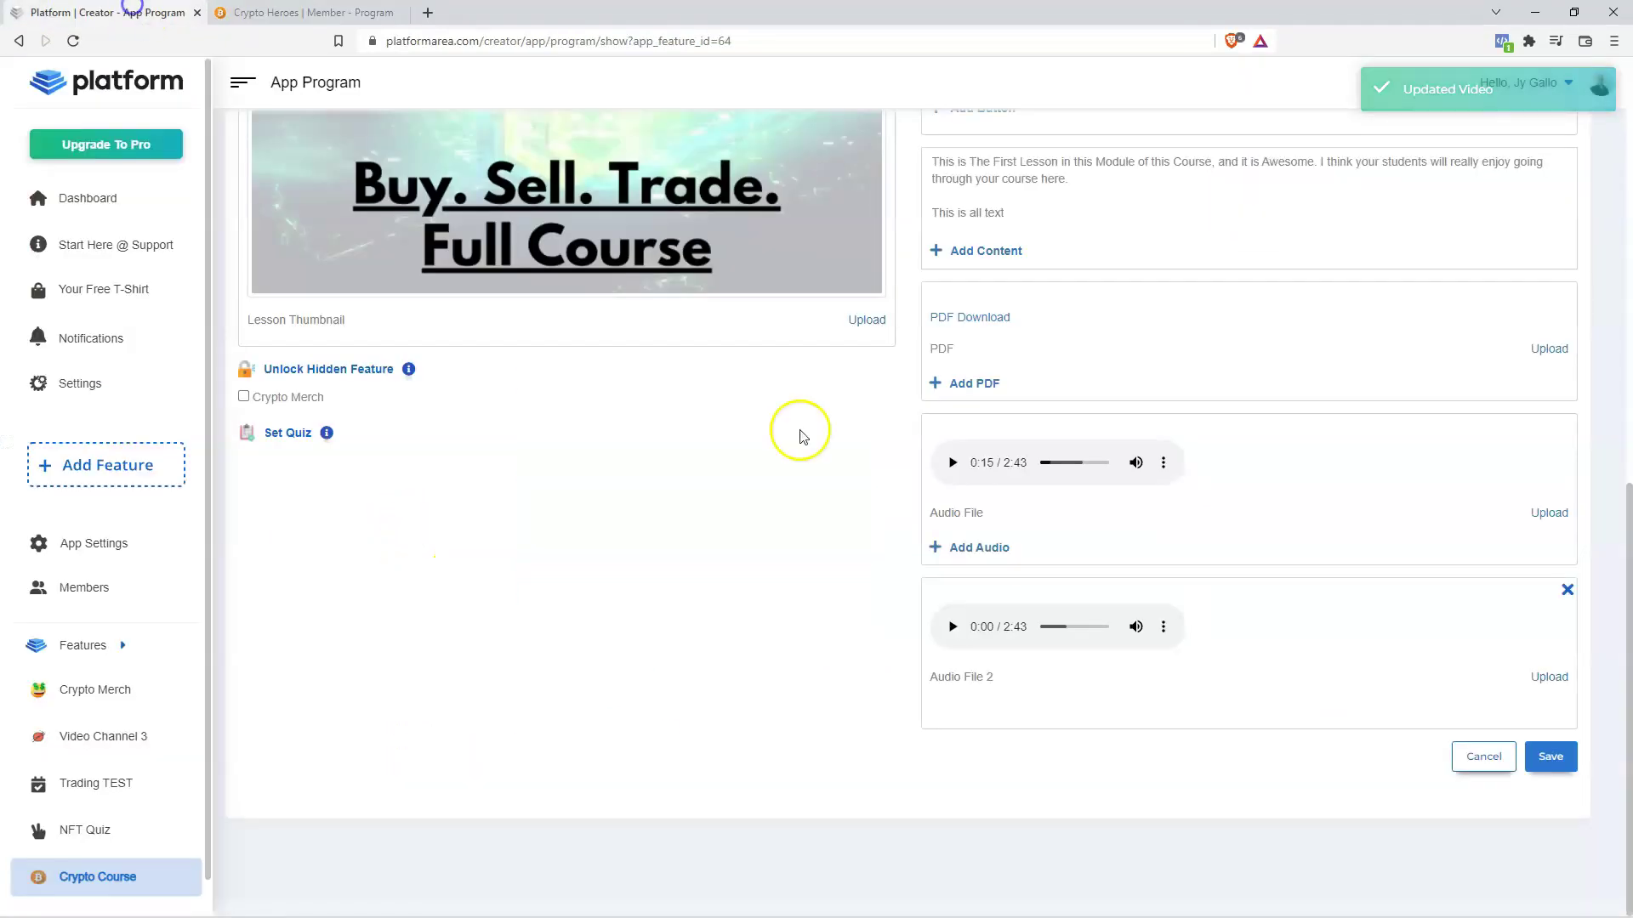
Move the first Audio File section between the Additional Image and Button sections and save the lesson.
{"action": "left_click_drag", "start_coordinate": [1294, 506], "coordinate": [1294, 336]}
{"action": "scroll", "coordinate": [1334, 620], "scroll_direction": "down", "scroll_amount": 4}
{"action": "left_click", "coordinate": [1547, 760]}
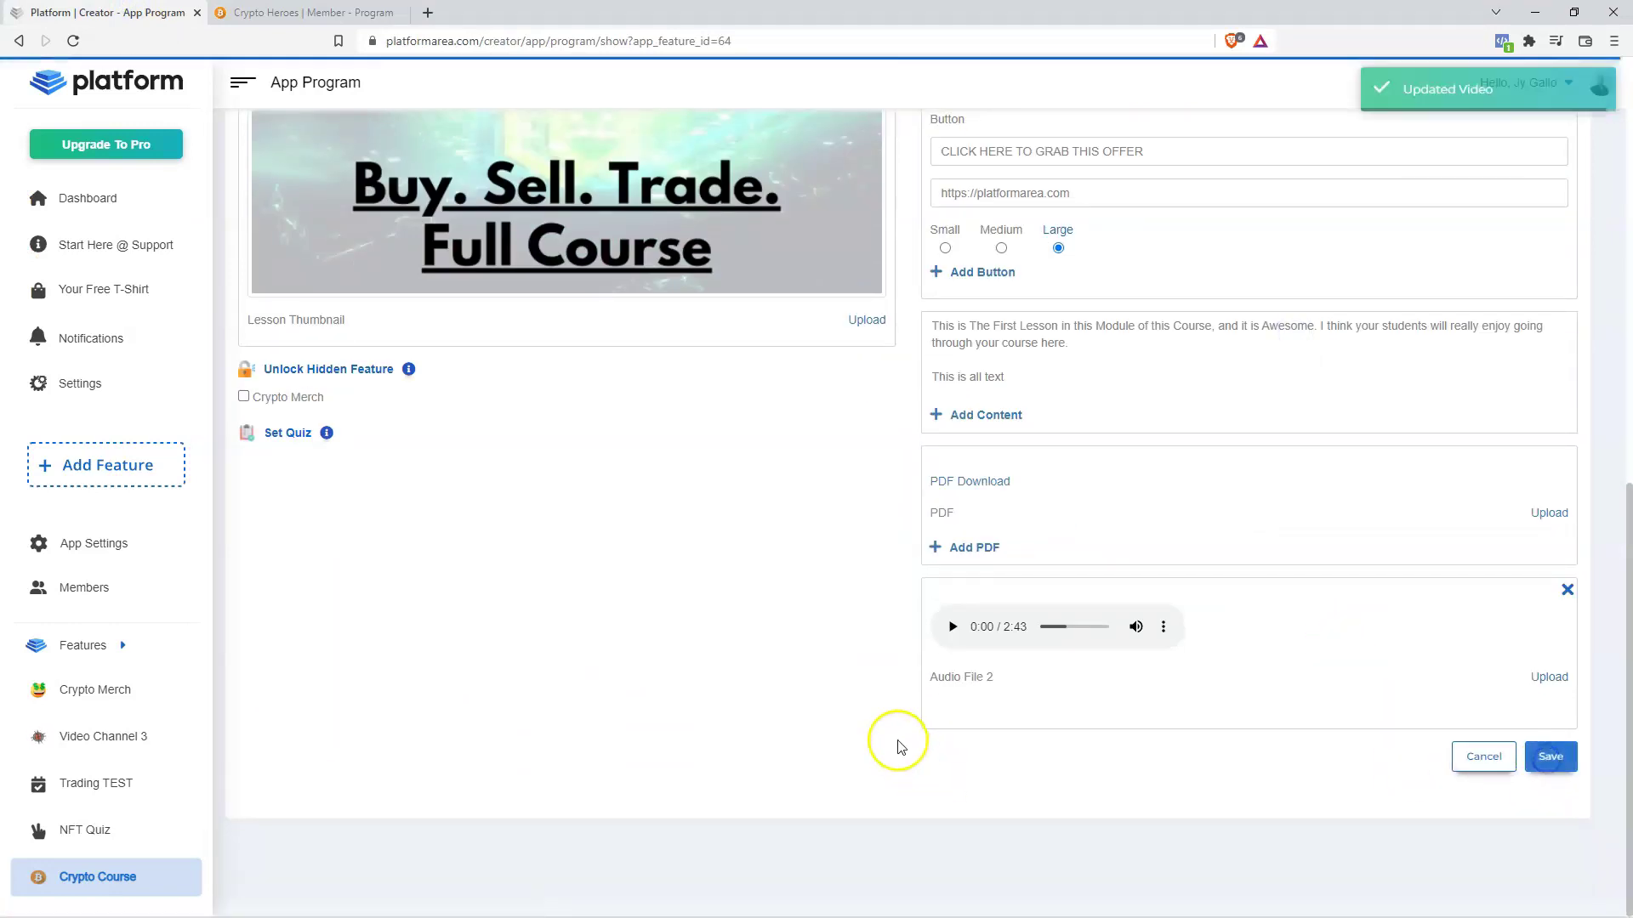
Reload the Crypto Heroes member page, check the positions of the lesson's two audio players, and return to Platform.
{"action": "key", "text": "ctrl+Tab"}
{"action": "left_click", "coordinate": [73, 41]}
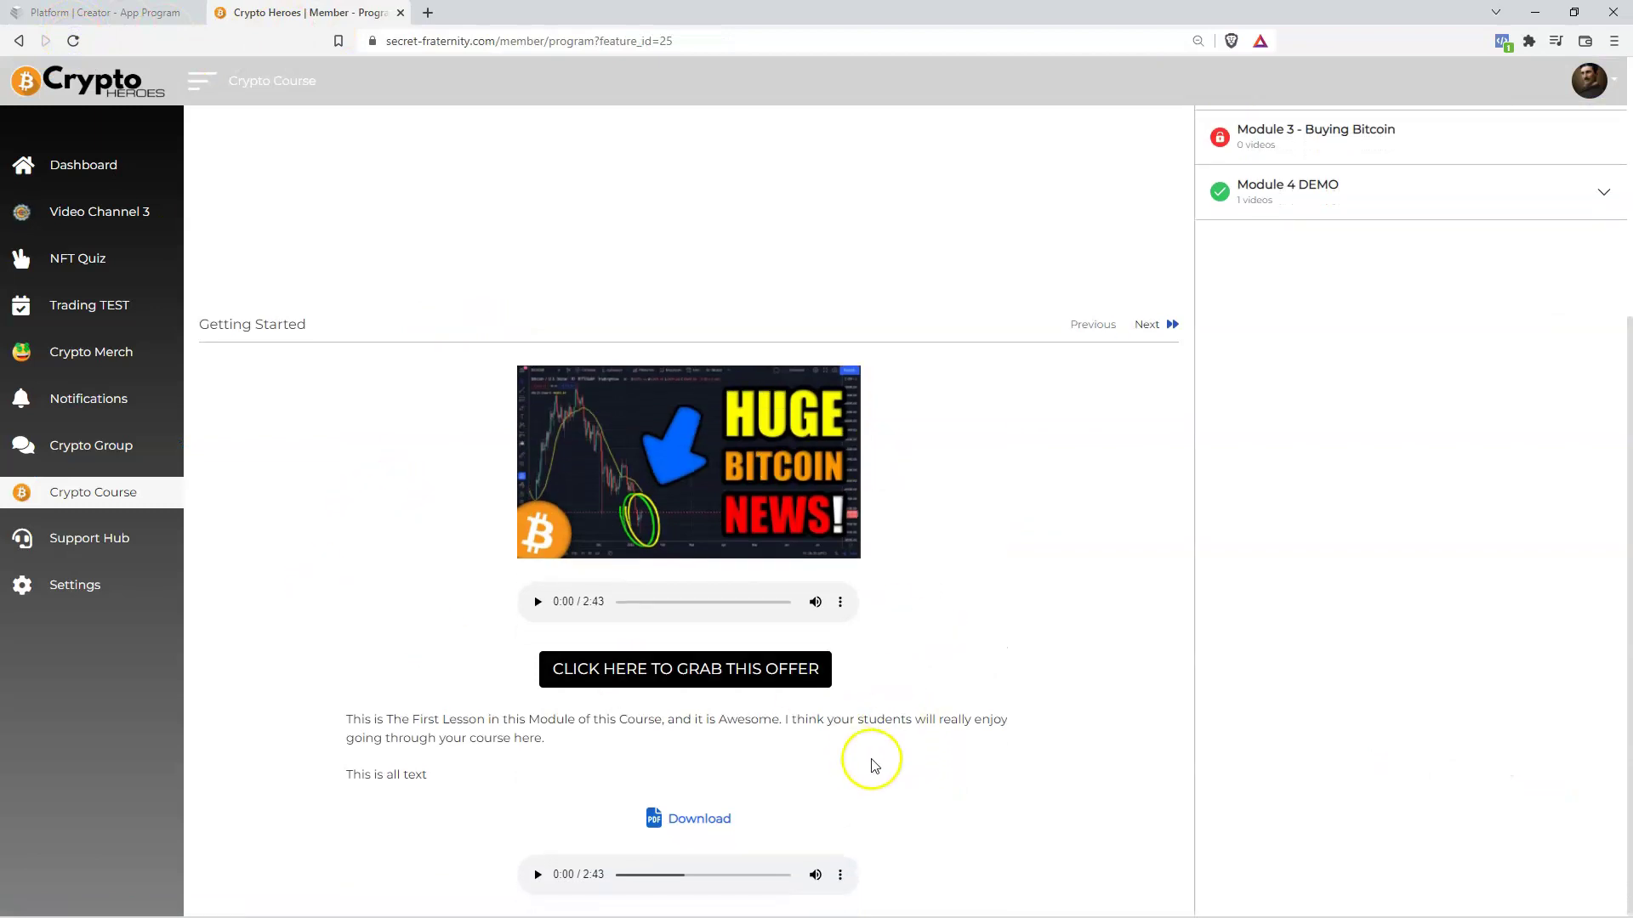
{"action": "scroll", "coordinate": [873, 783], "scroll_direction": "up", "scroll_amount": 4}
{"action": "scroll", "coordinate": [906, 602], "scroll_direction": "down", "scroll_amount": 4}
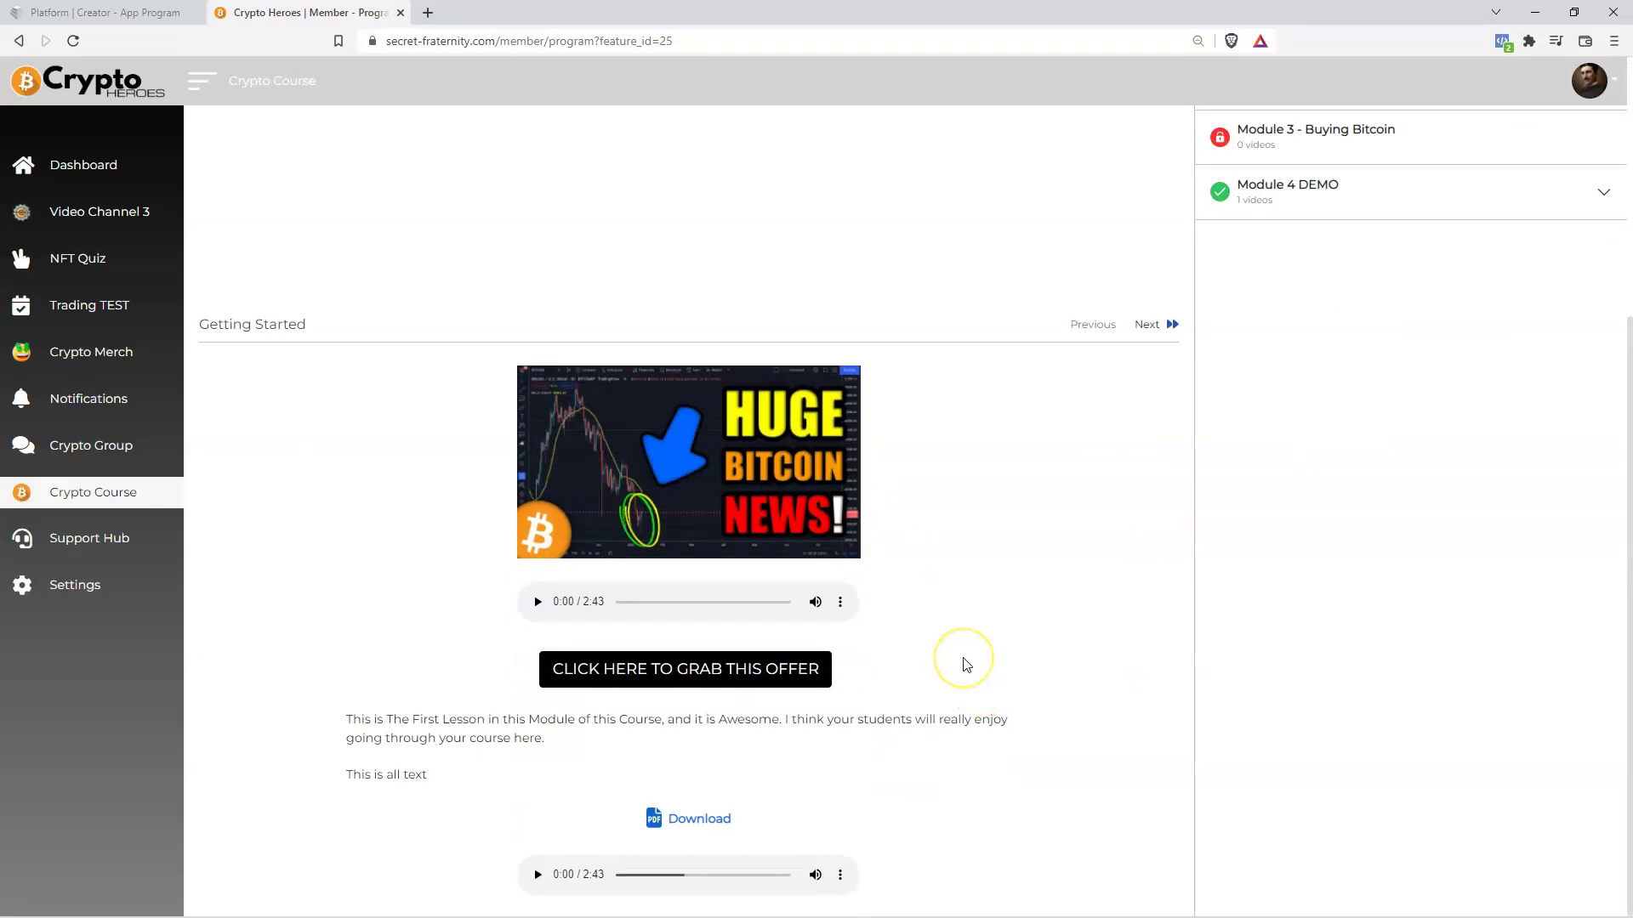
{"action": "key", "text": "ctrl+shift+Tab"}
Set up a lesson quiz with the question "Is Platform The Best?" and "Yes, It's Obvious" marked as the correct answer.
{"action": "scroll", "coordinate": [904, 510], "scroll_direction": "down", "scroll_amount": 10}
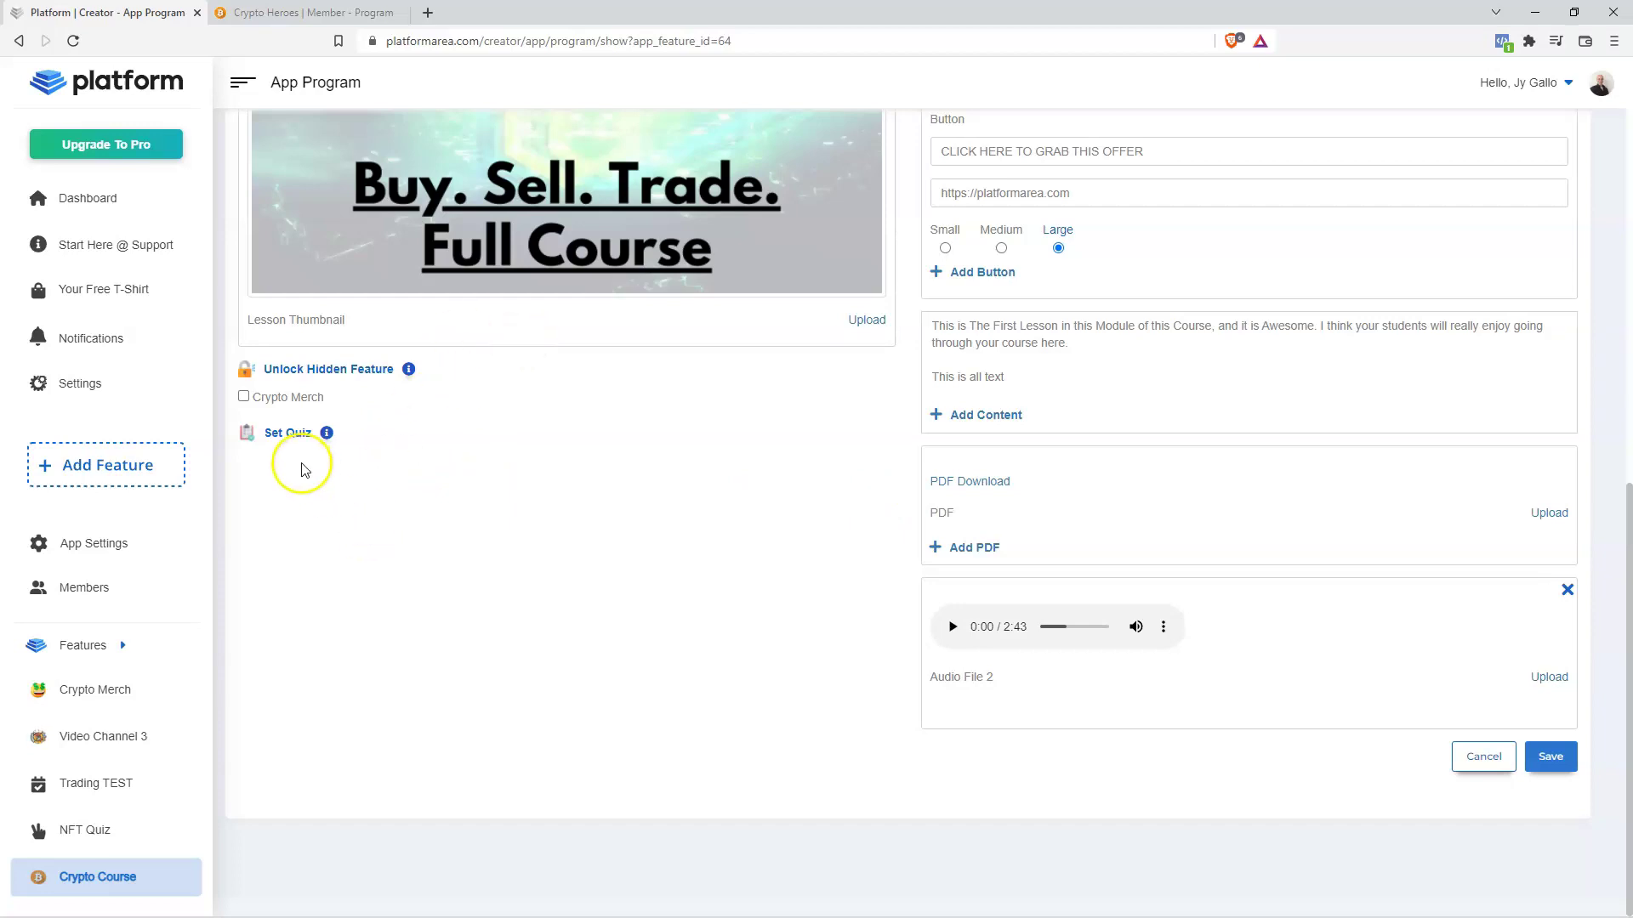
{"action": "left_click", "coordinate": [287, 432]}
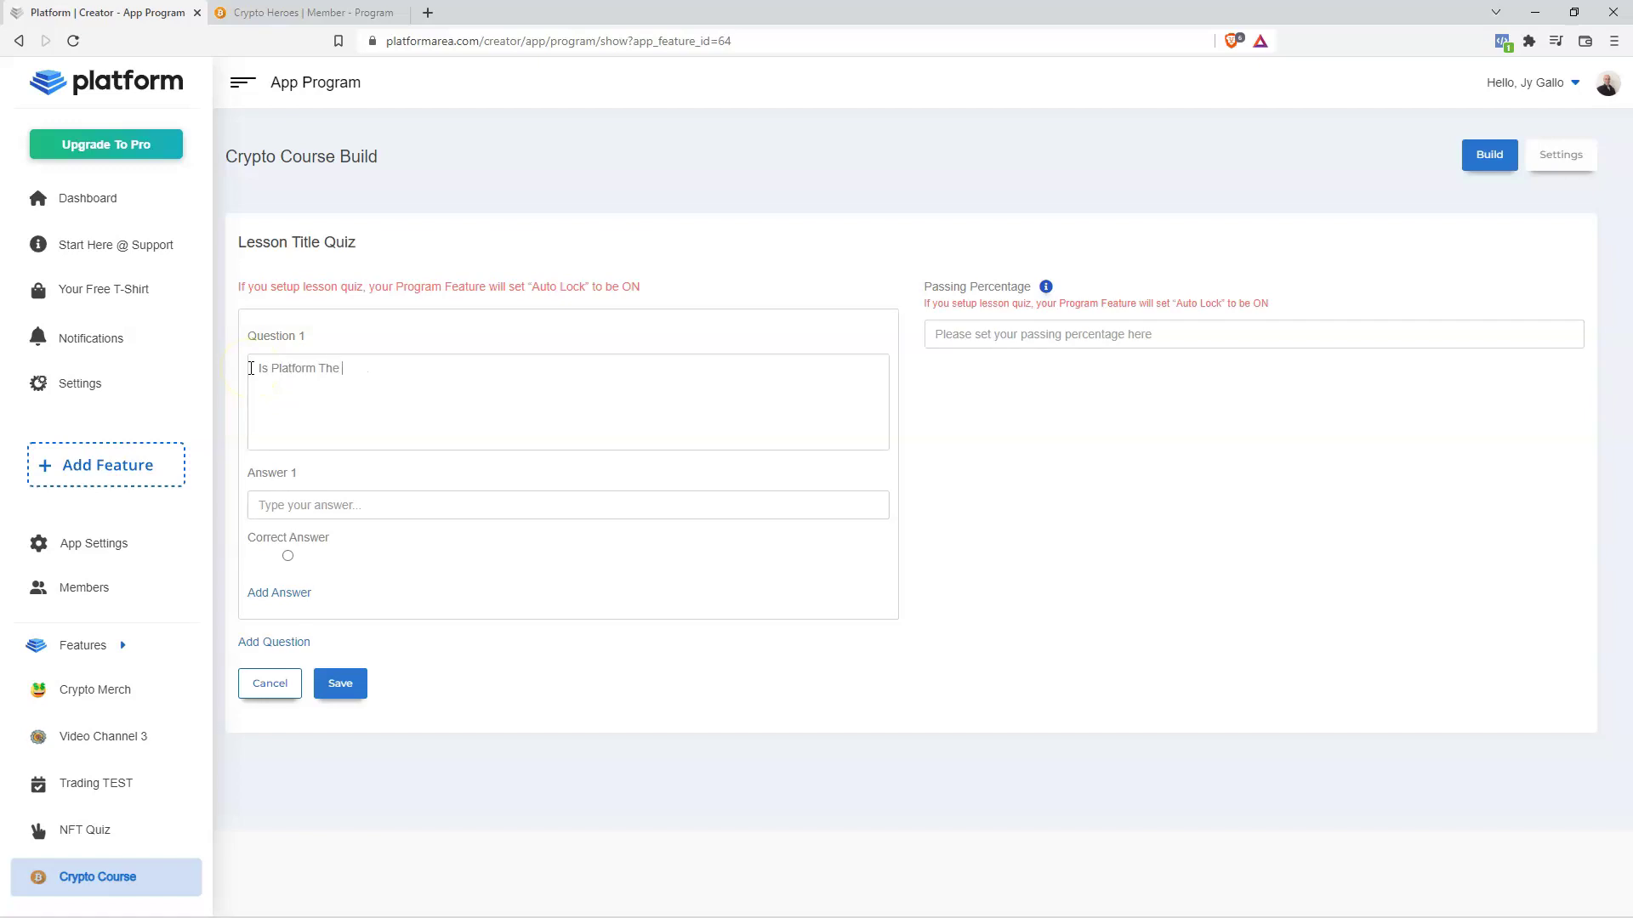
{"action": "left_click", "coordinate": [355, 505]}
{"action": "type", "text": "Yes, It's Obvious"}
{"action": "left_click", "coordinate": [288, 555]}
Add "No, I'm not very bright" as the quiz question's second answer and save the quiz.
{"action": "left_click", "coordinate": [292, 593]}
{"action": "left_click", "coordinate": [318, 627]}
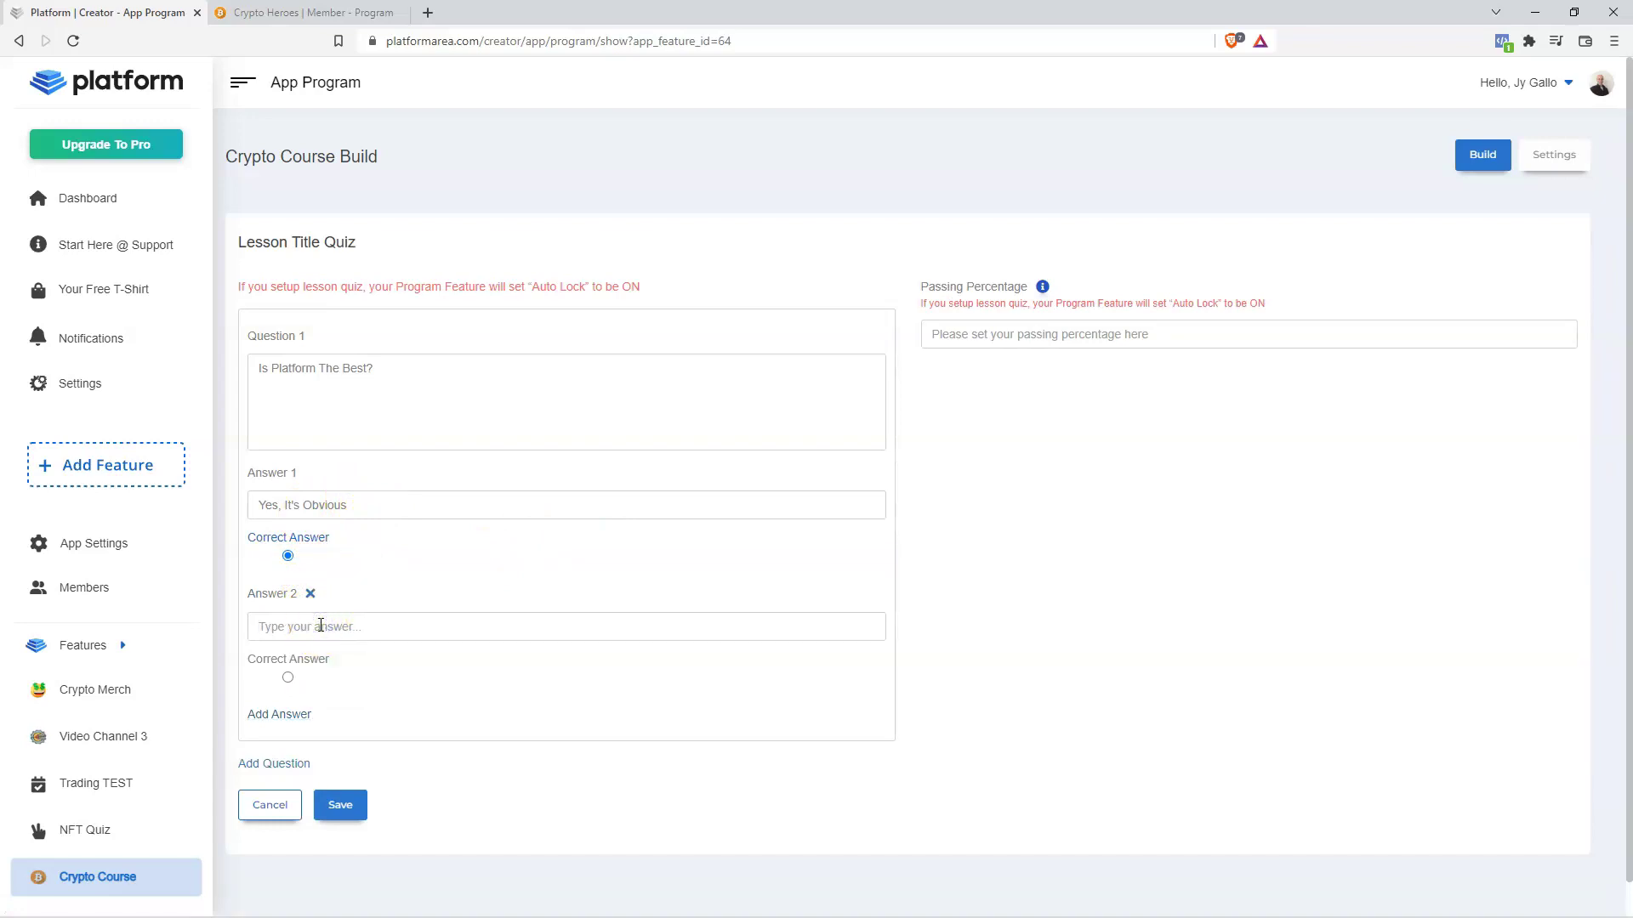
{"action": "type", "text": "No, I'm not very bright"}
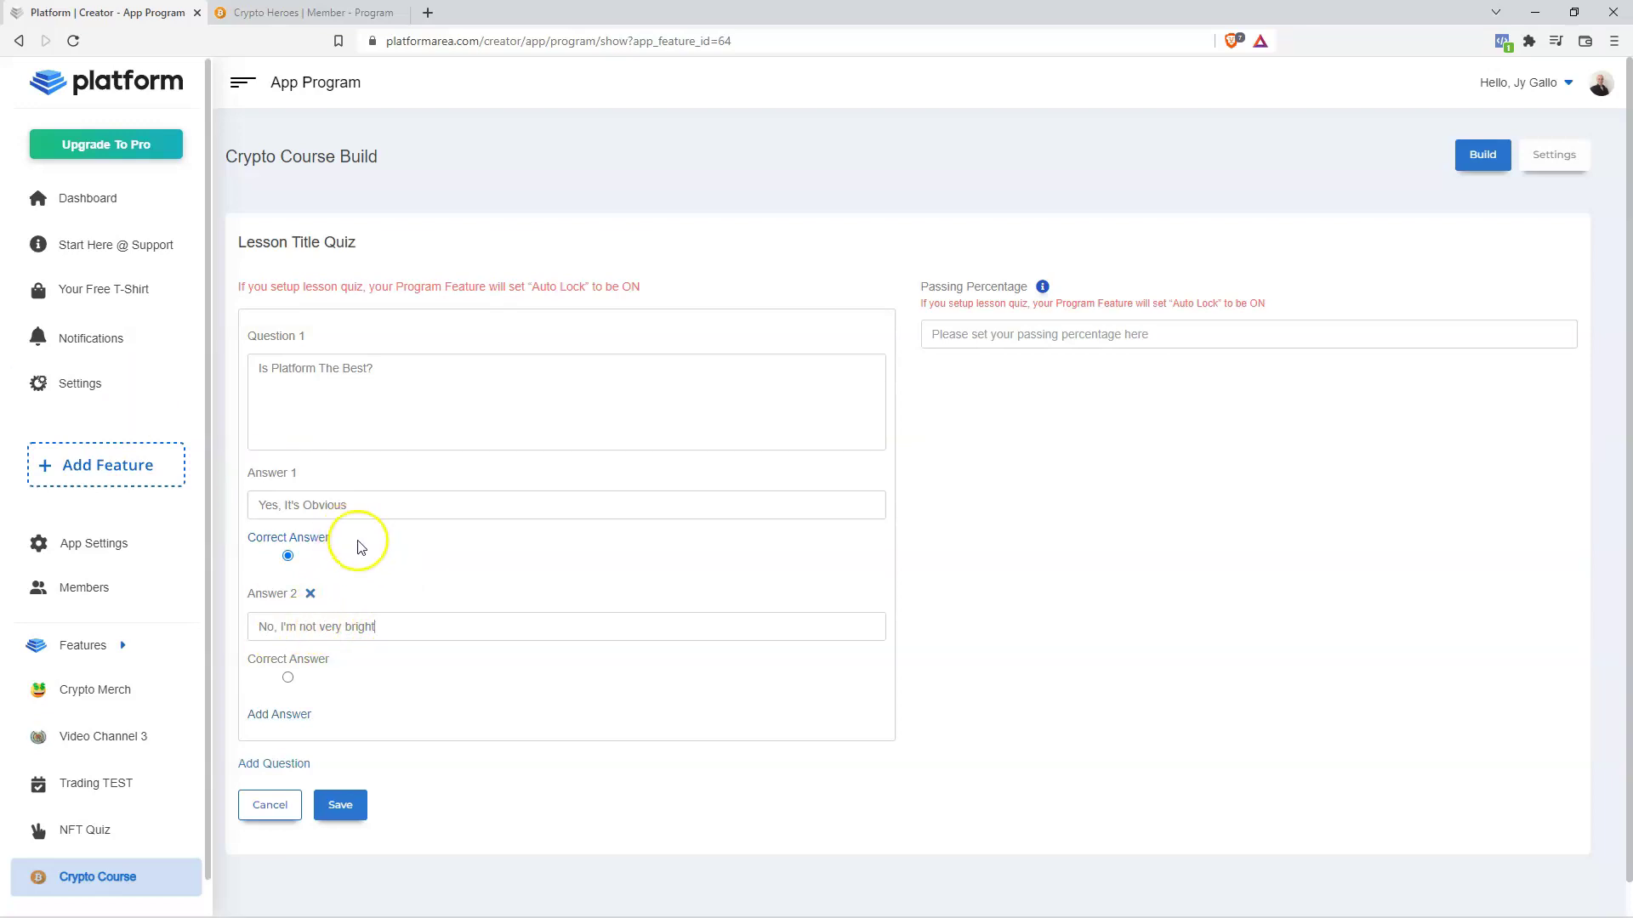
{"action": "scroll", "coordinate": [328, 573], "scroll_direction": "down", "scroll_amount": 1}
{"action": "left_click", "coordinate": [351, 768]}
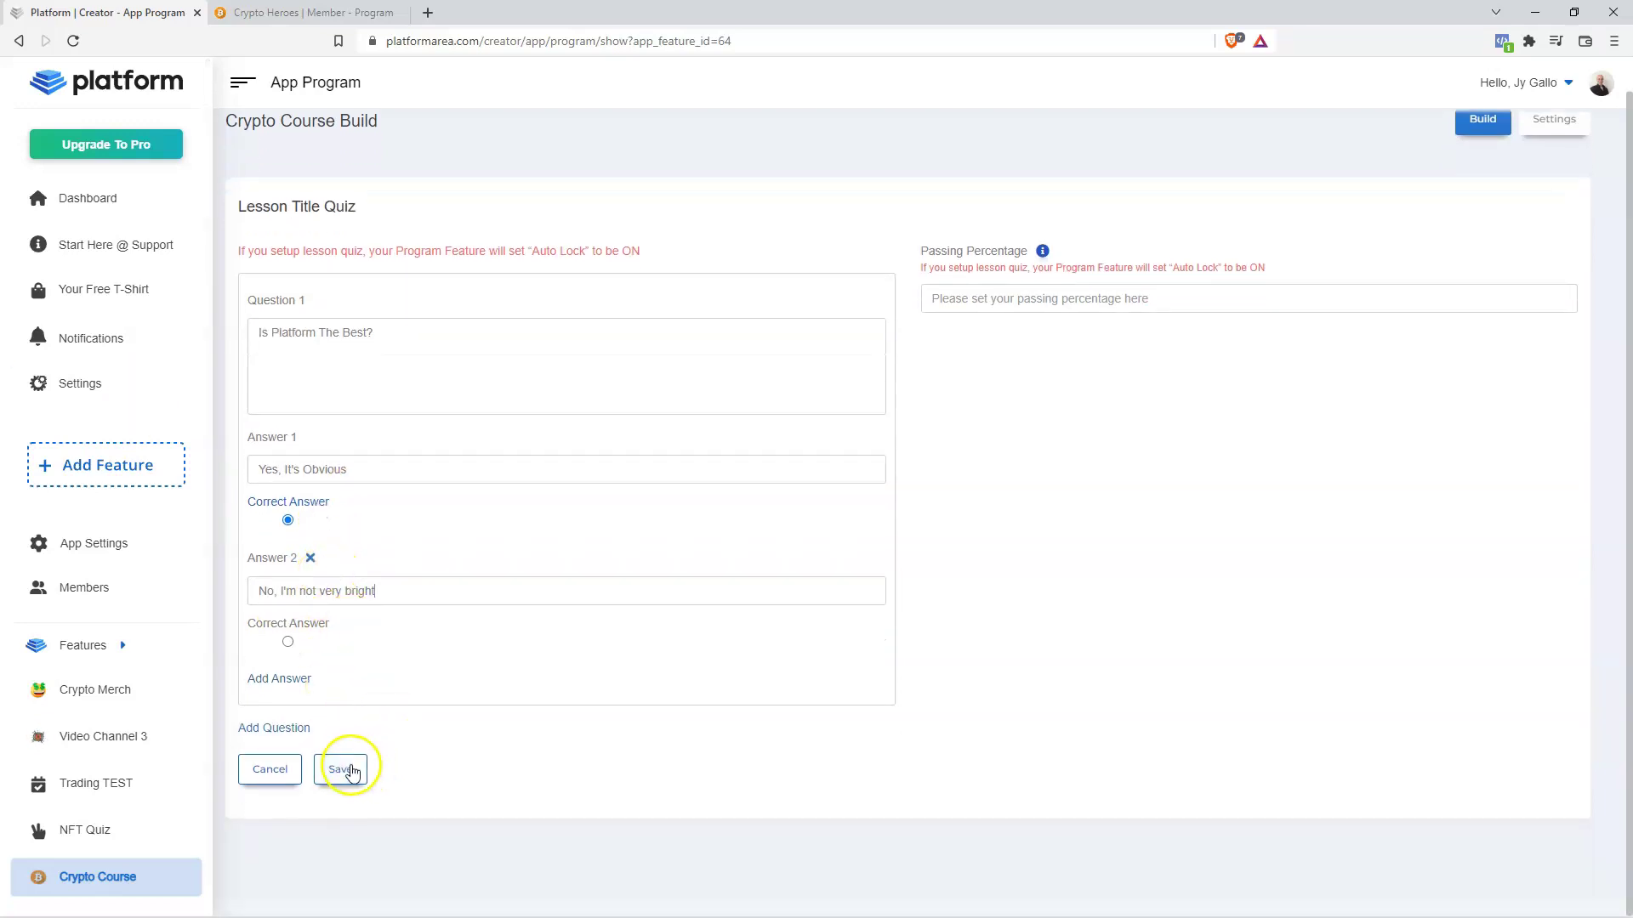
Save the Getting Started lesson's quiz, then reopen it and set its passing percentage to 100.
{"action": "left_click", "coordinate": [351, 770]}
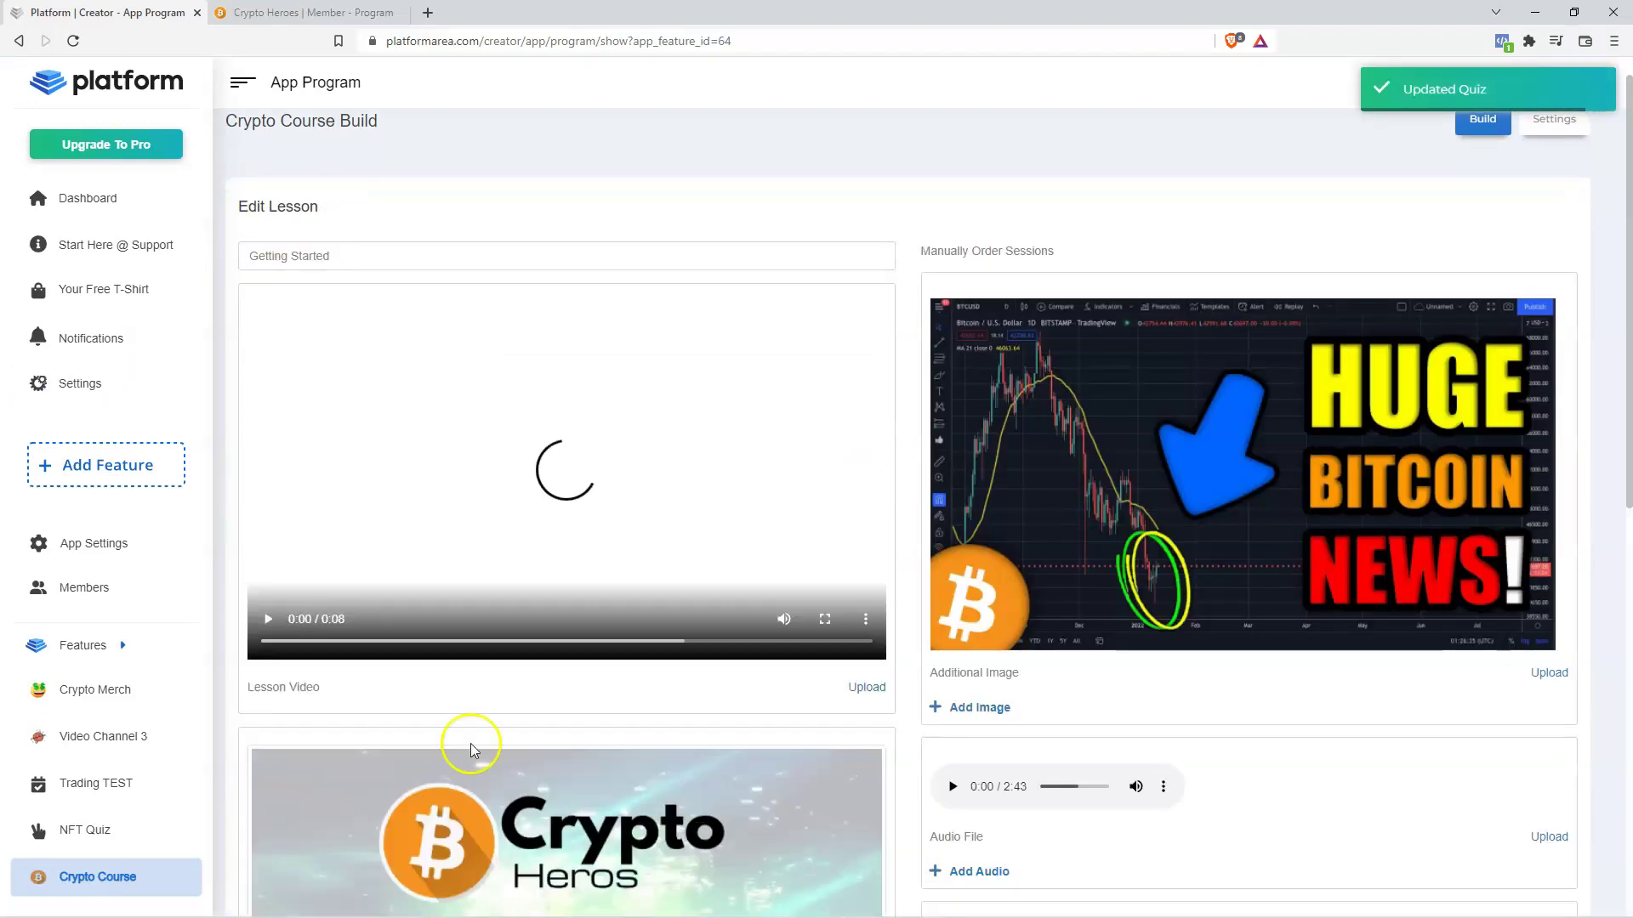
{"action": "scroll", "coordinate": [746, 455], "scroll_direction": "down", "scroll_amount": 10}
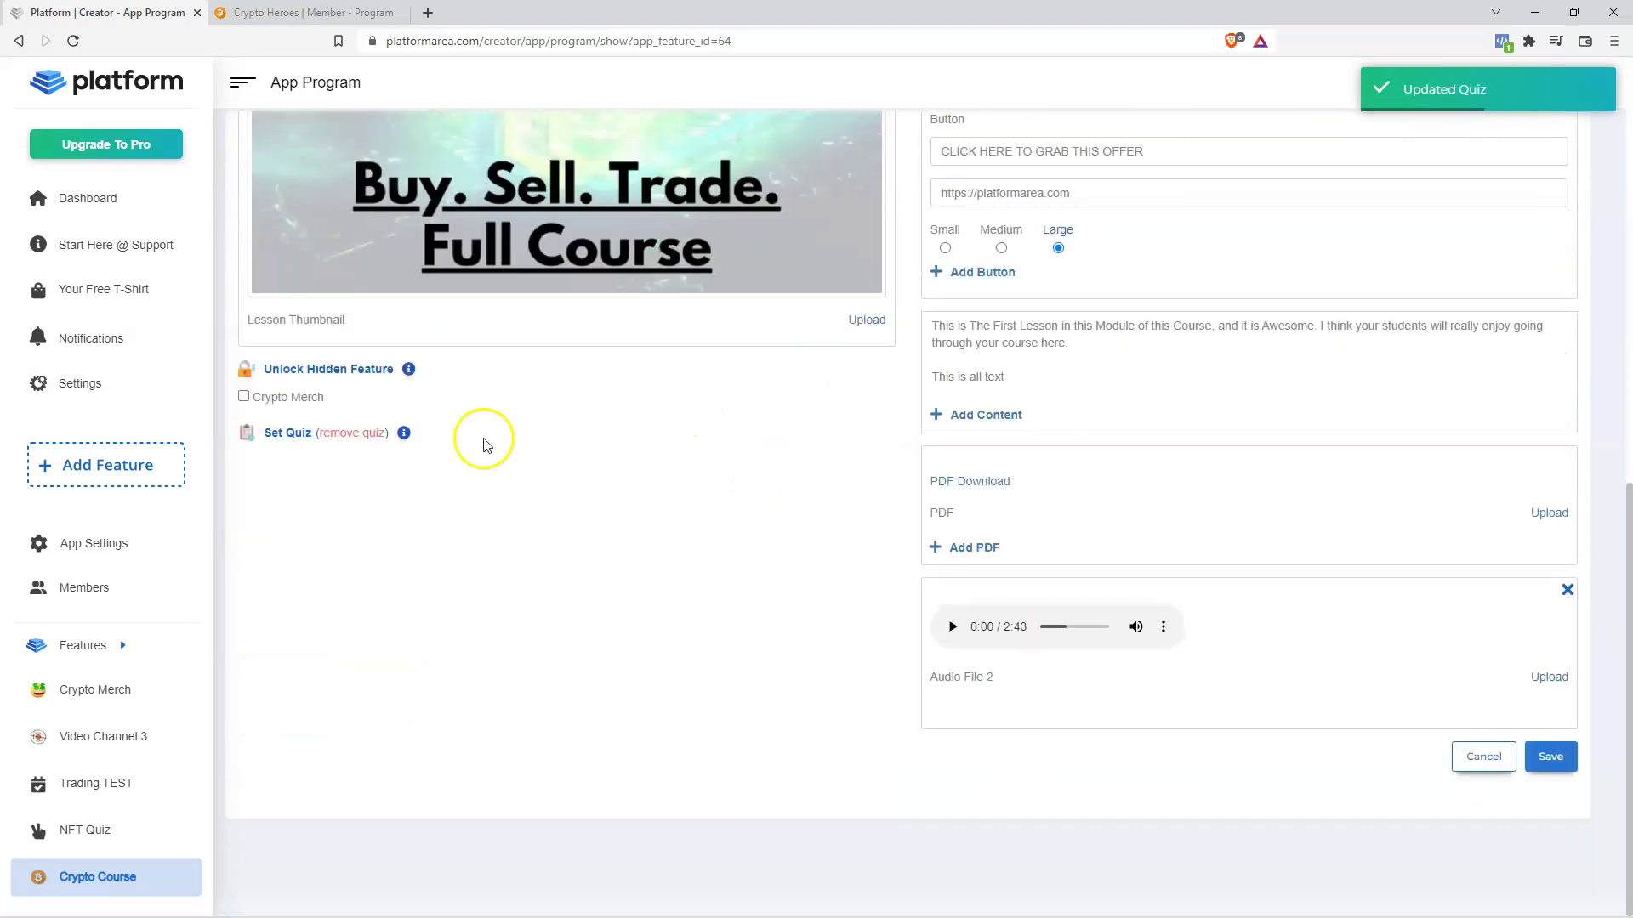
{"action": "left_click", "coordinate": [287, 435]}
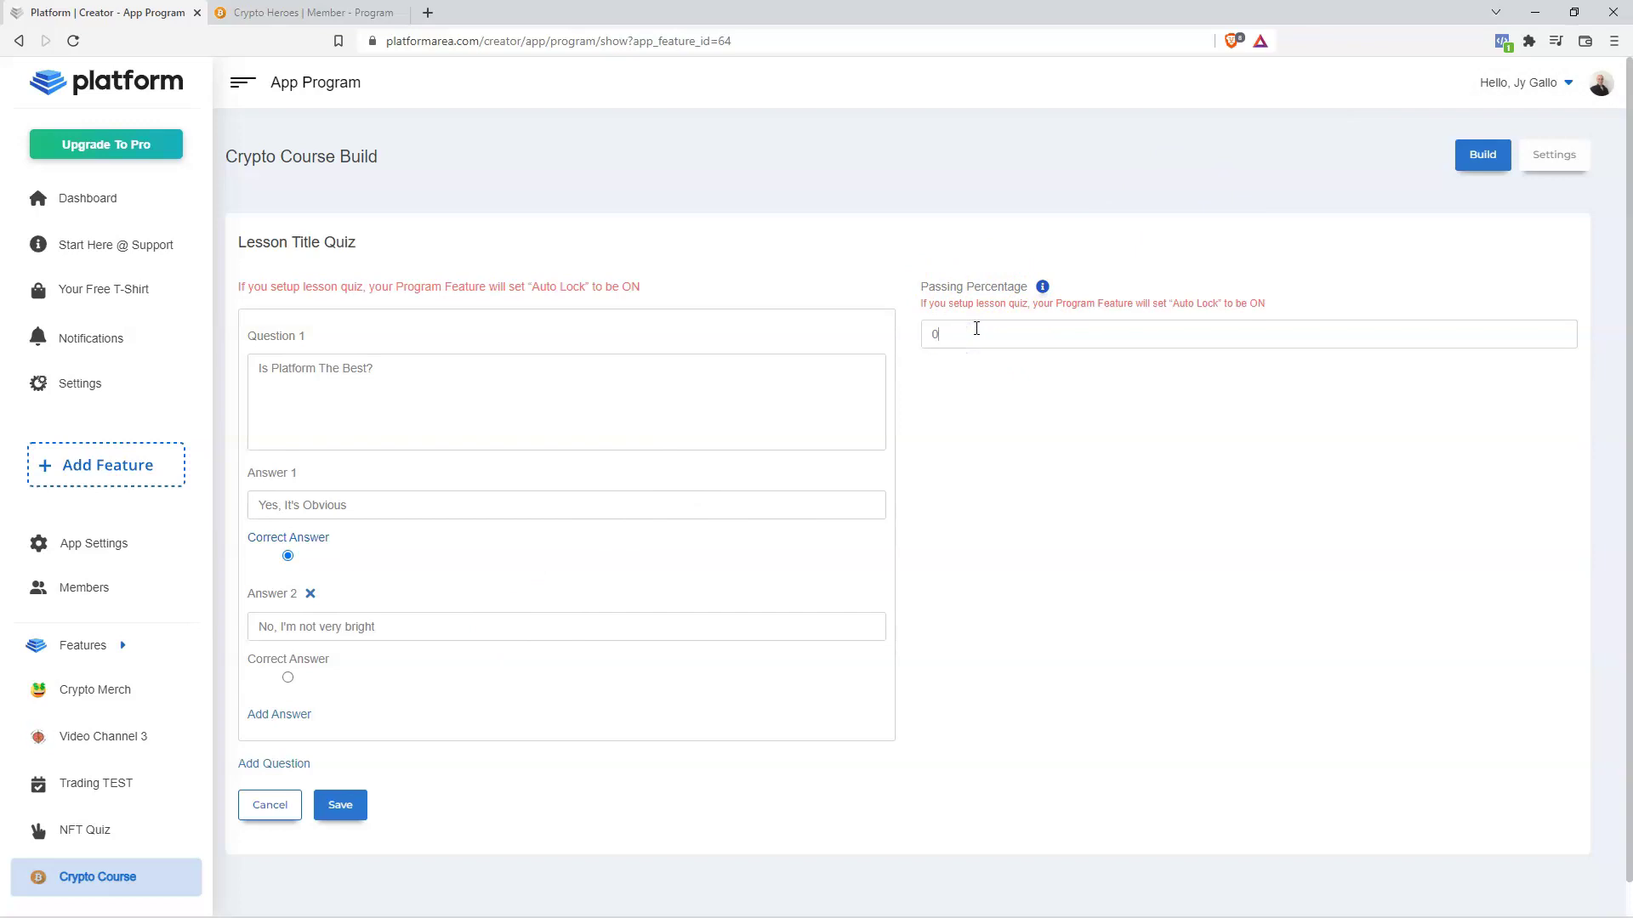
{"action": "scroll", "coordinate": [634, 450], "scroll_direction": "down", "scroll_amount": 1}
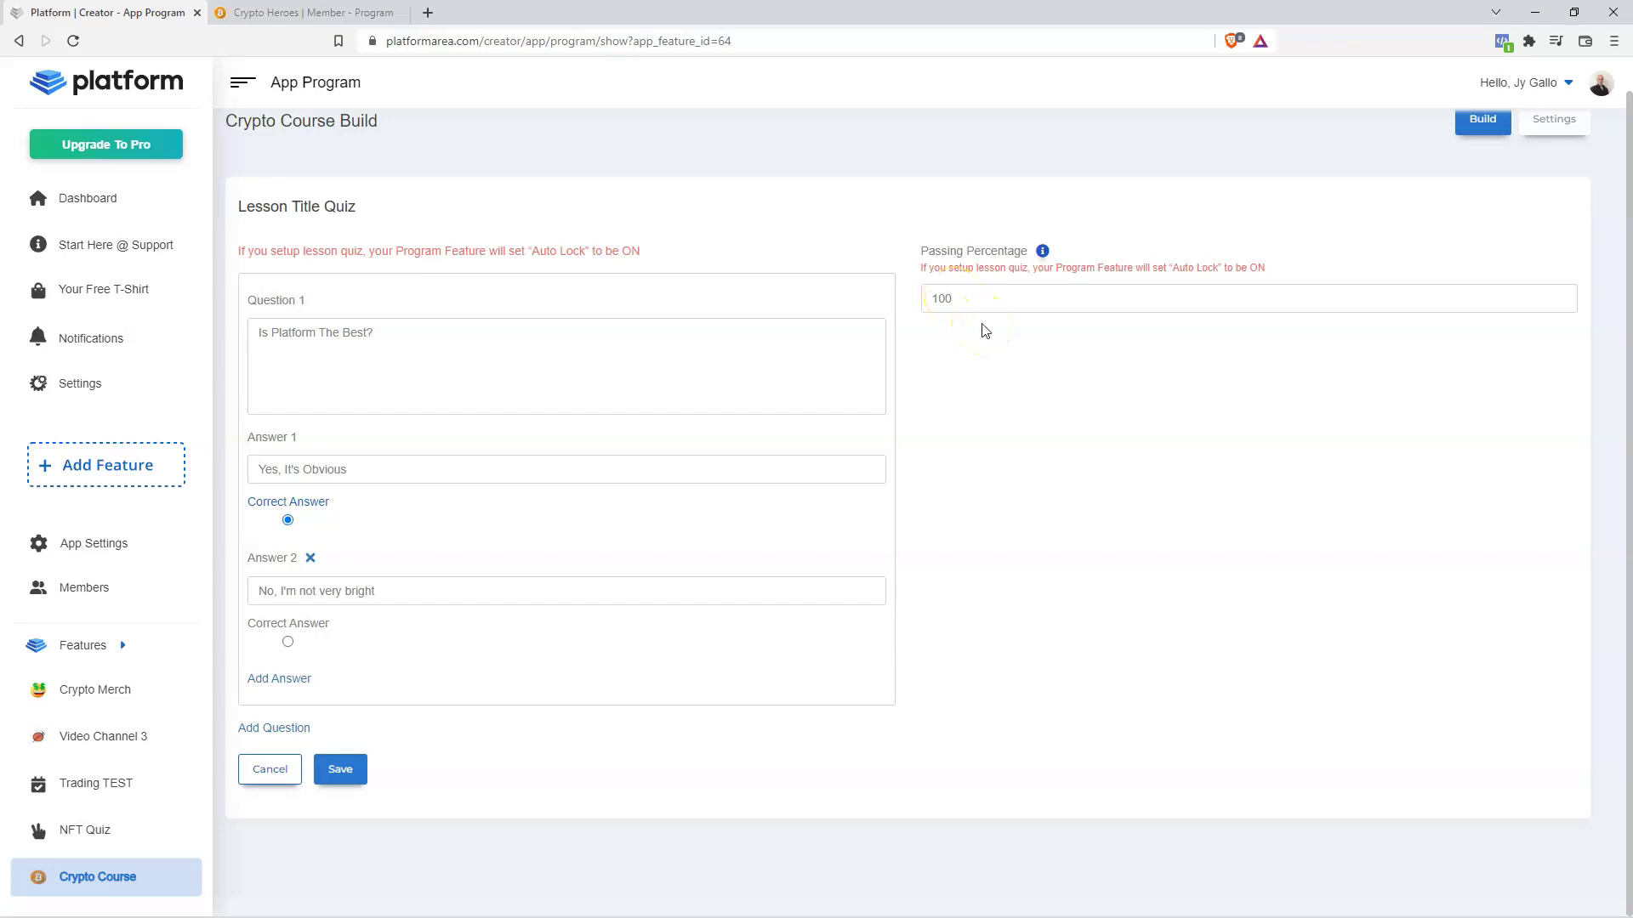
{"action": "left_click", "coordinate": [340, 768]}
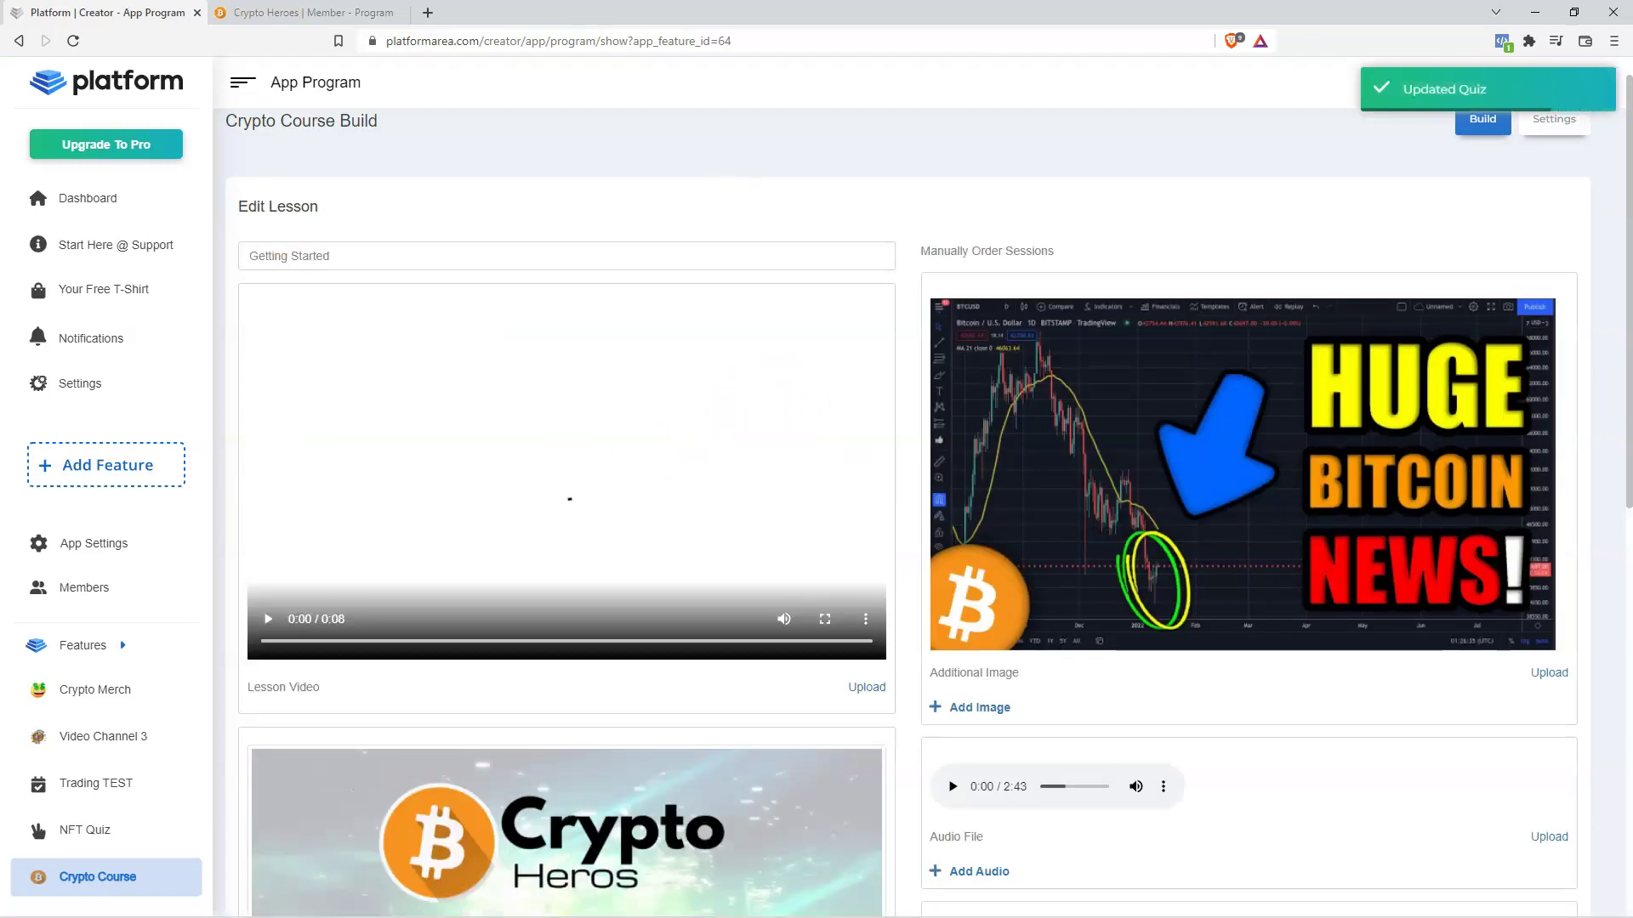
Reload the Crypto Heroes member page and play the Getting Started video through to its quiz, confirming continued watching.
{"action": "key", "text": "ctrl+Tab"}
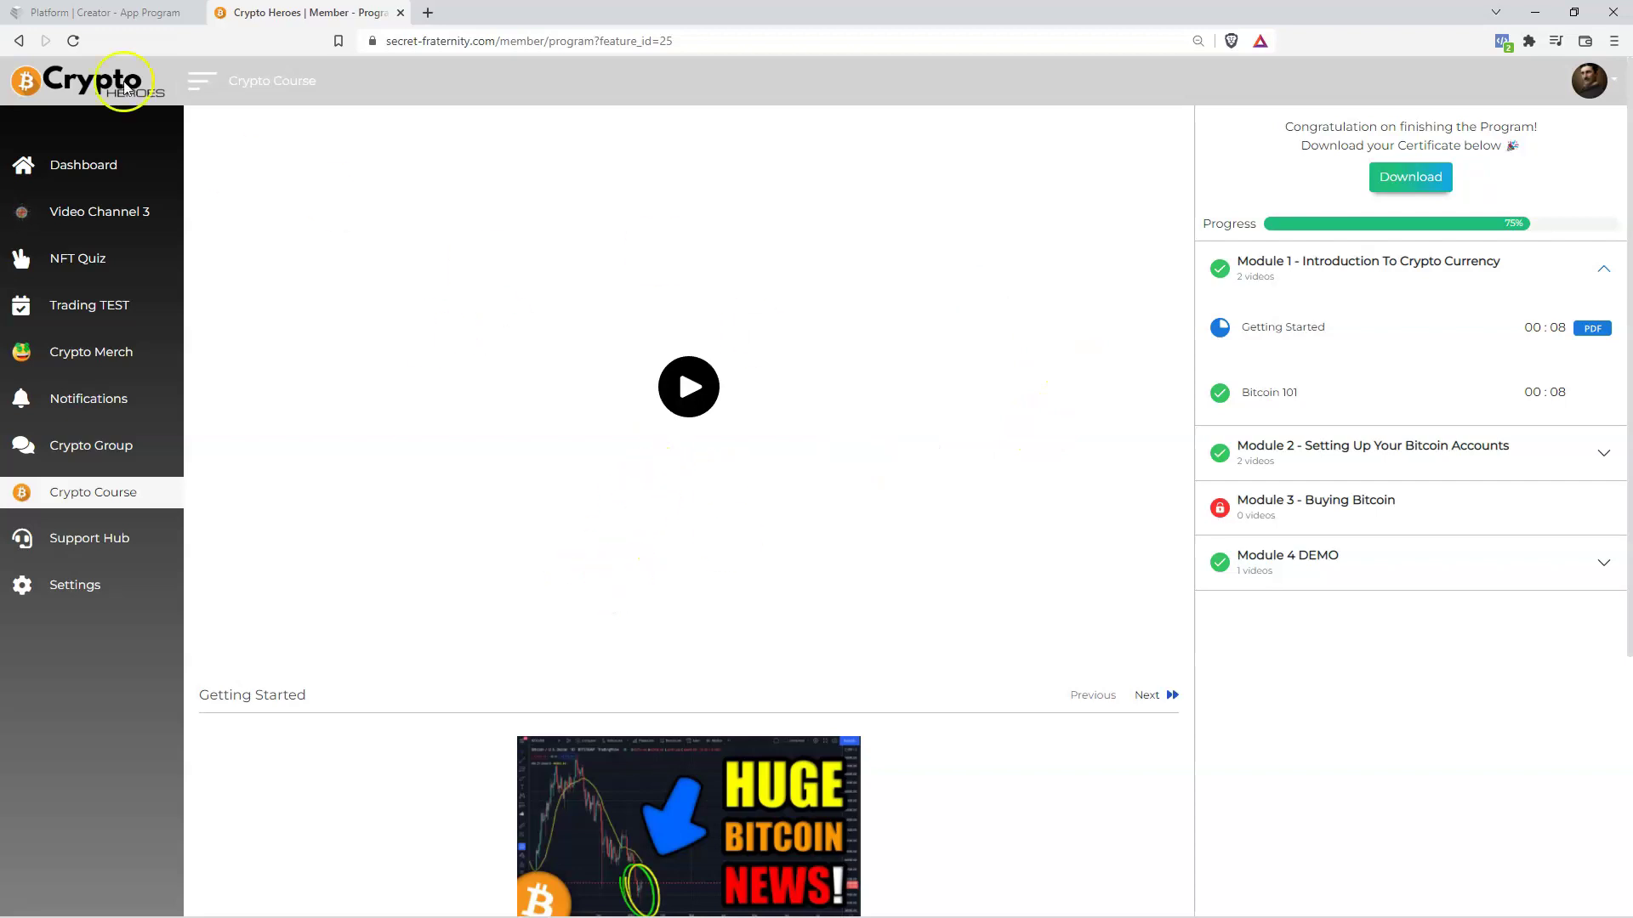
{"action": "left_click", "coordinate": [85, 42]}
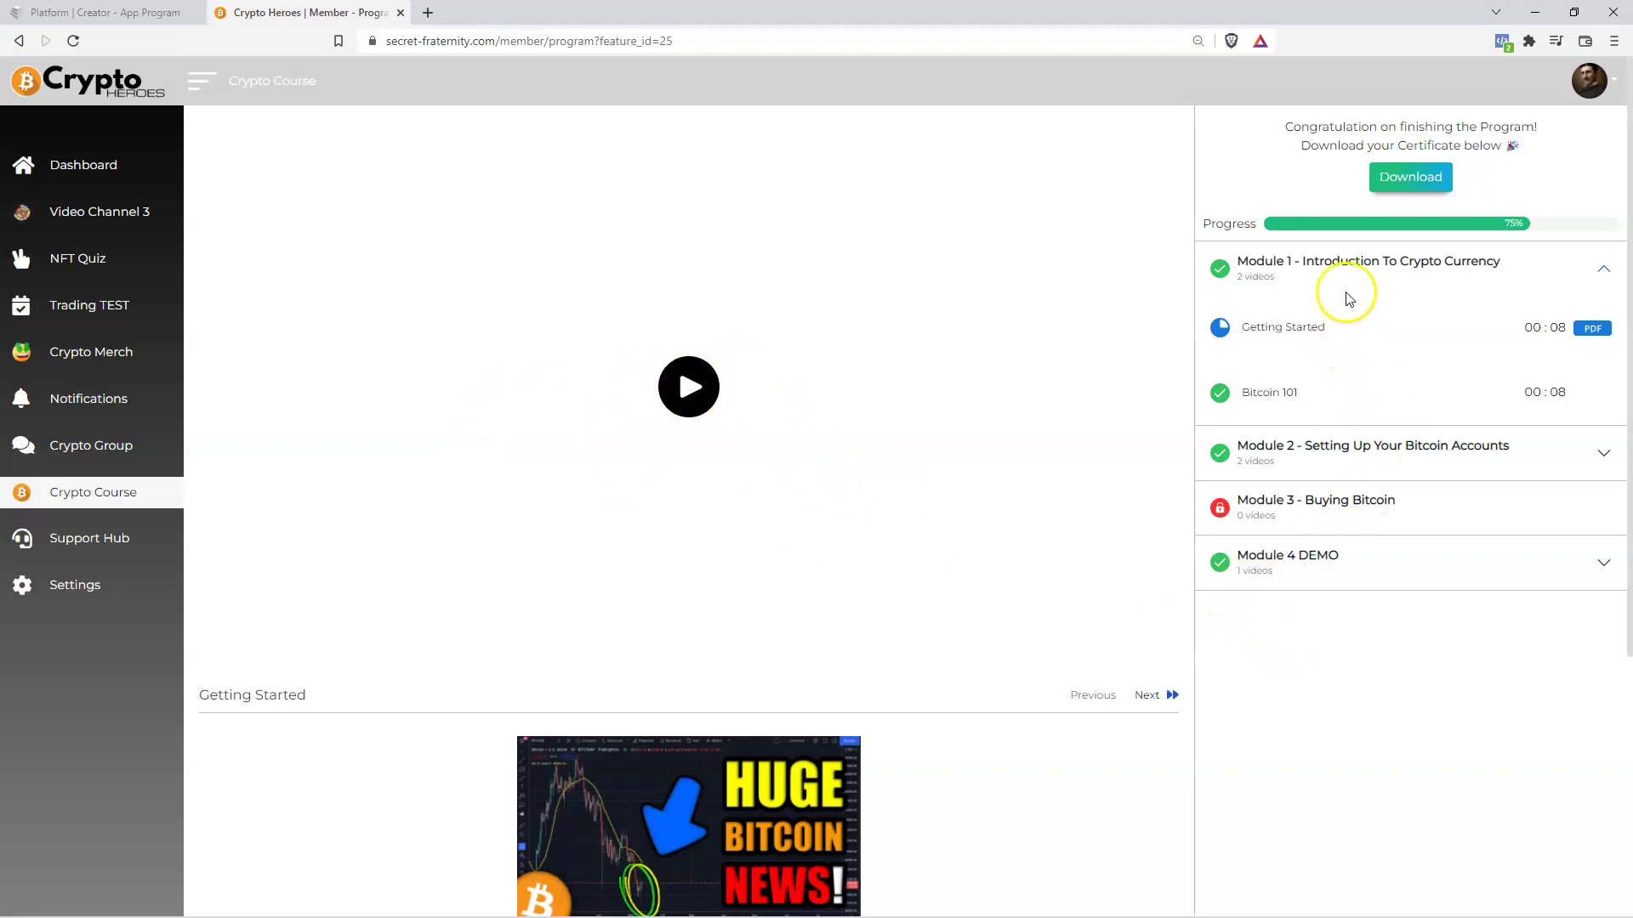
{"action": "left_click", "coordinate": [688, 387]}
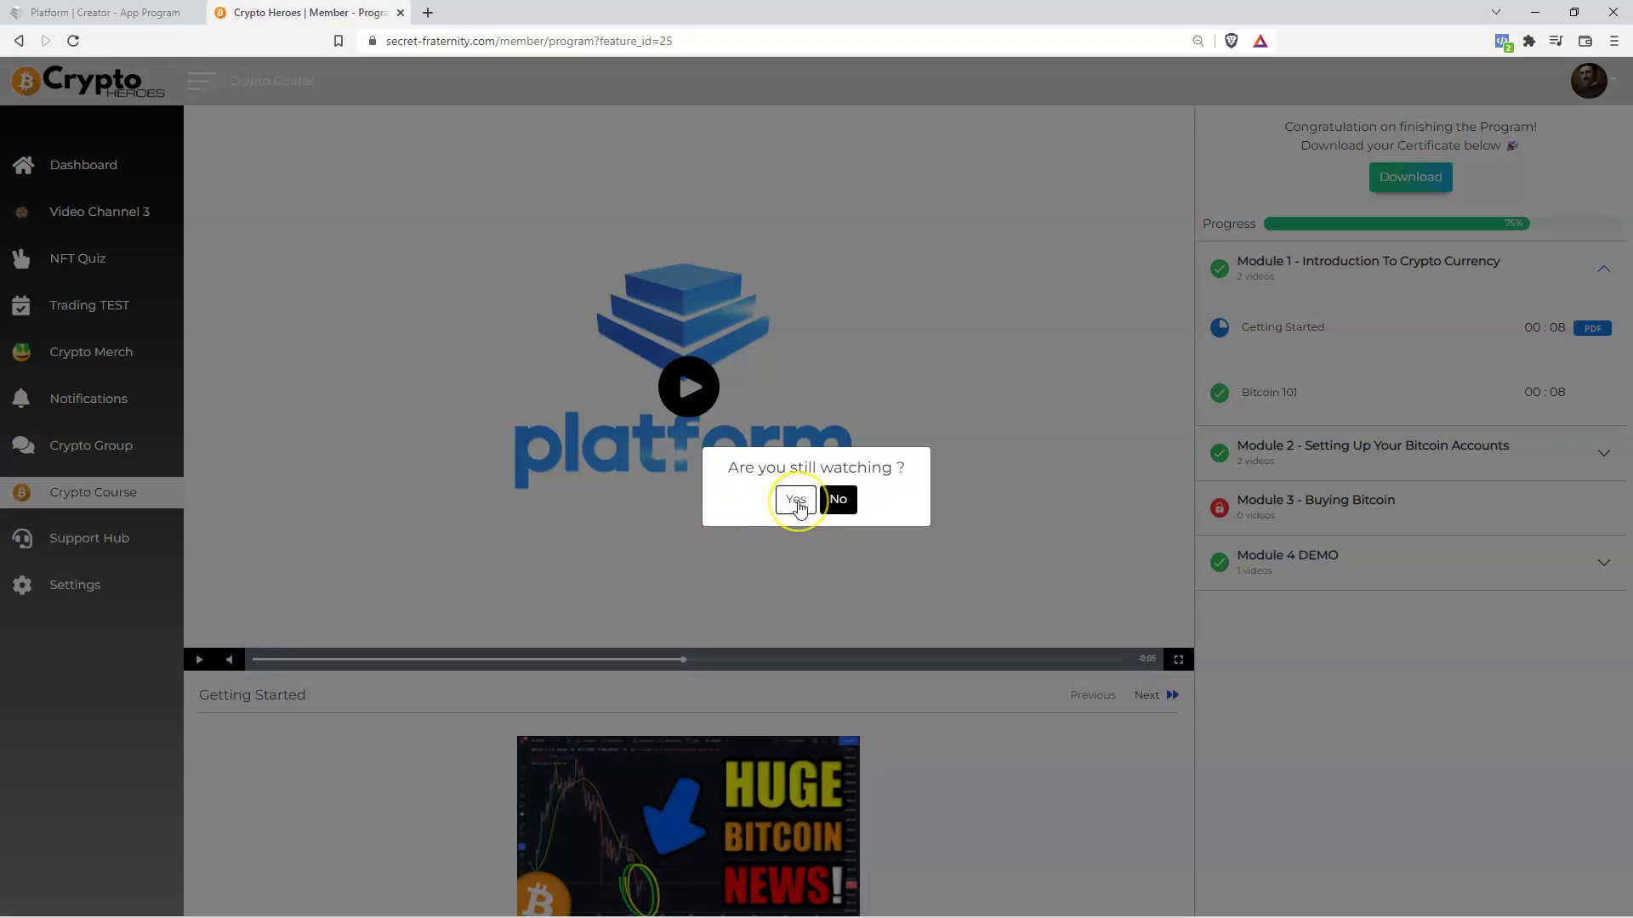
{"action": "left_click", "coordinate": [796, 504]}
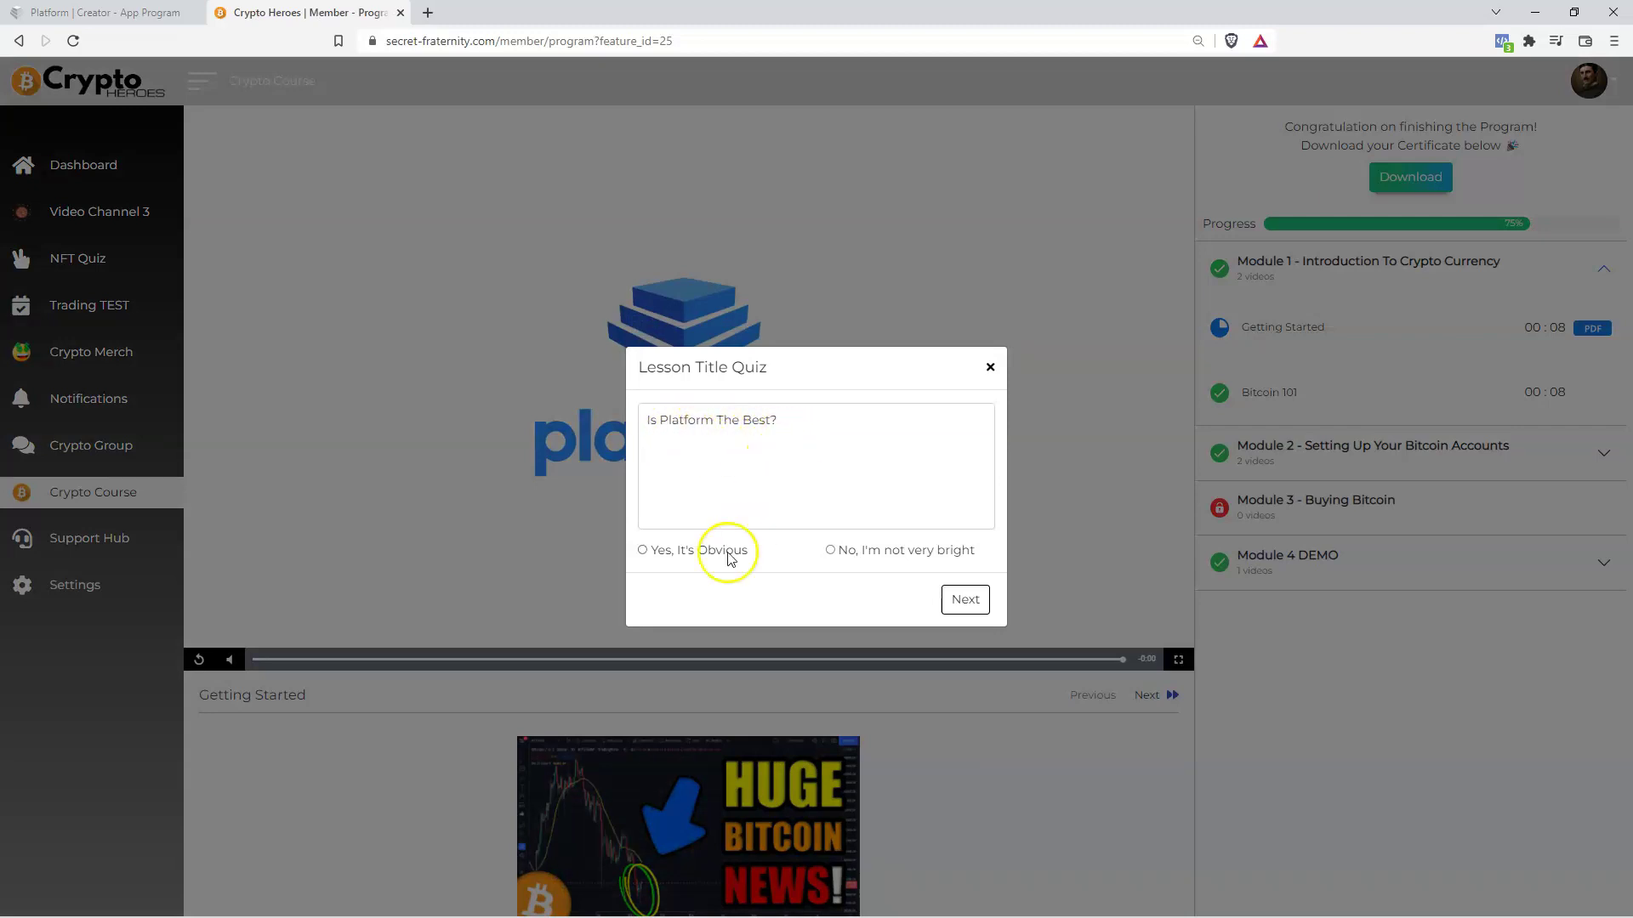
Answer the lesson quiz with "Yes, It's Obvious", submit it and finish the quiz.
{"action": "left_click", "coordinate": [645, 550]}
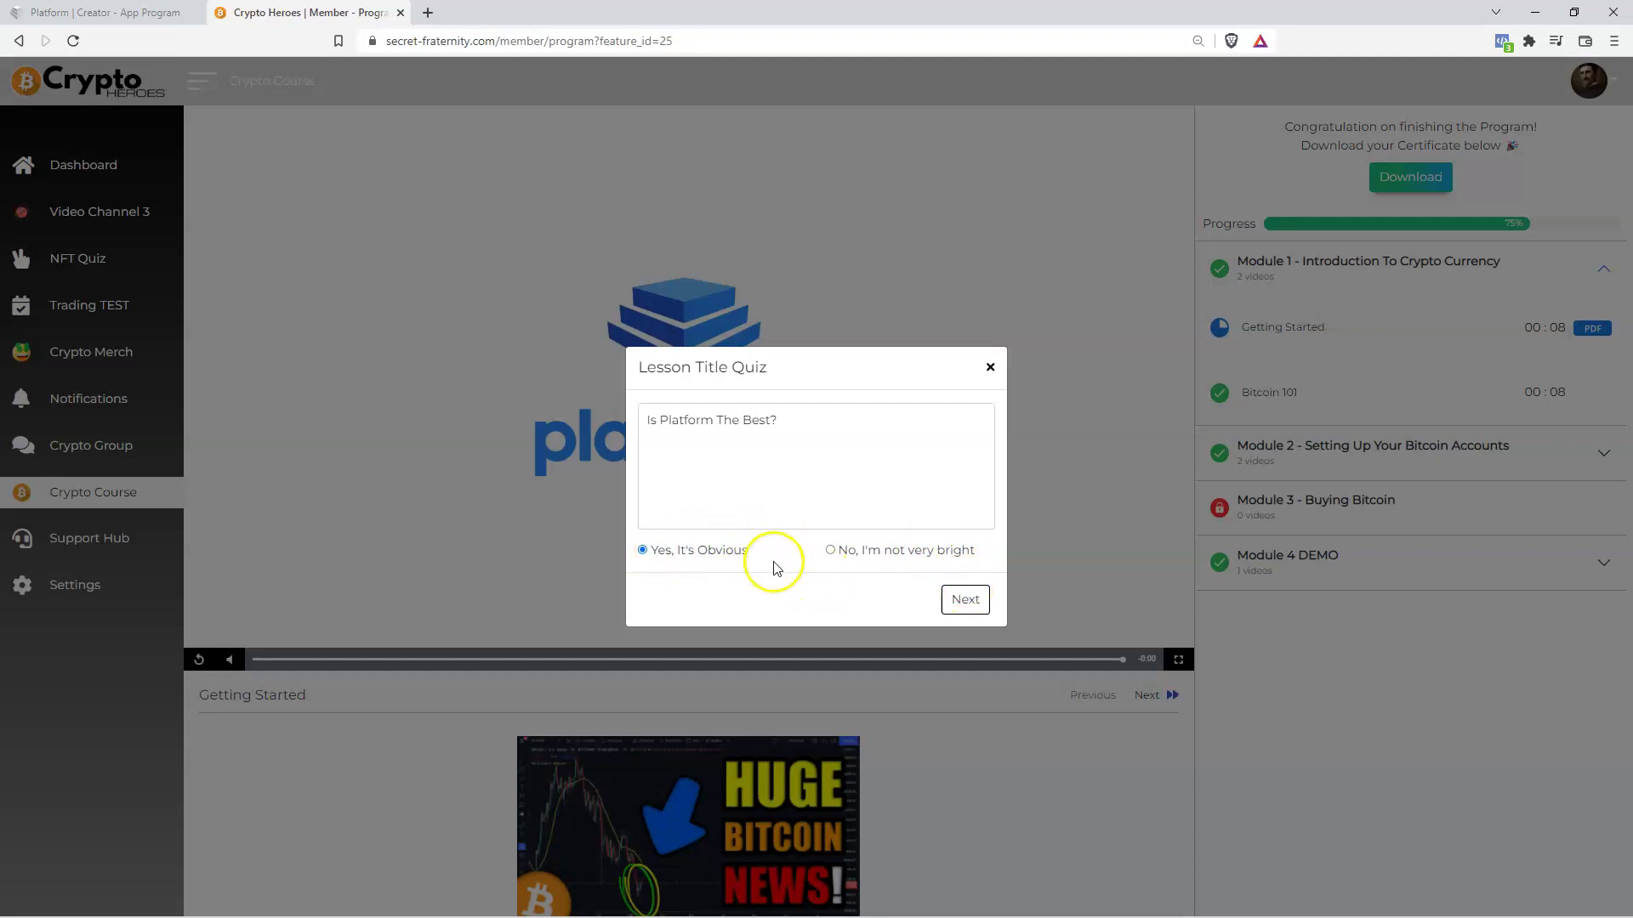
{"action": "left_click", "coordinate": [963, 607]}
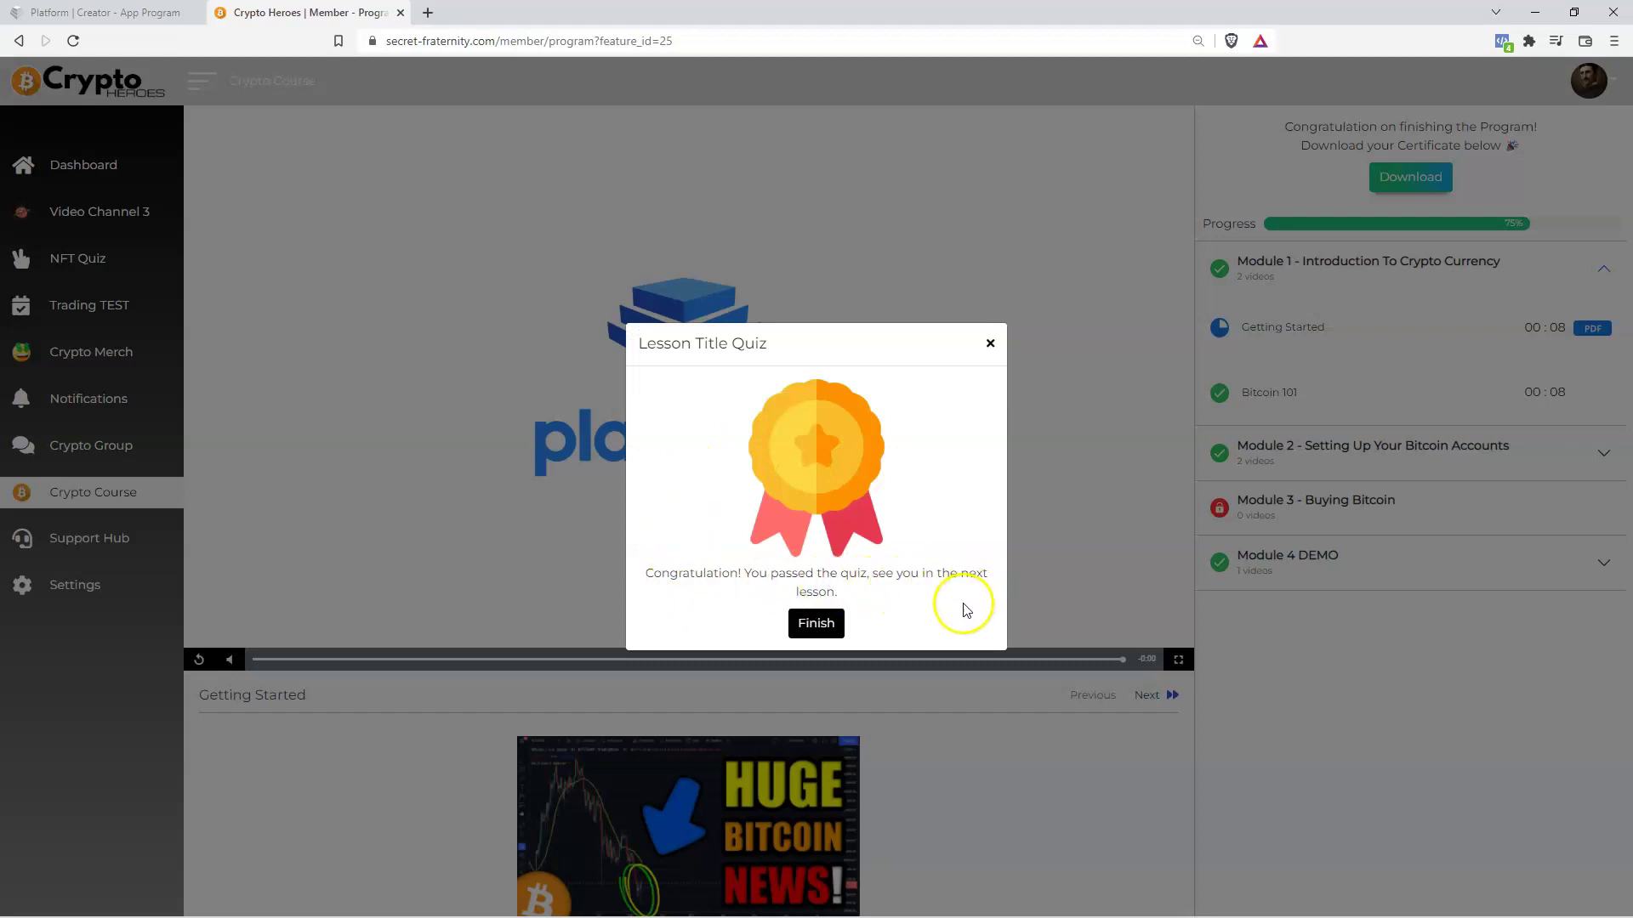
{"action": "left_click", "coordinate": [818, 625]}
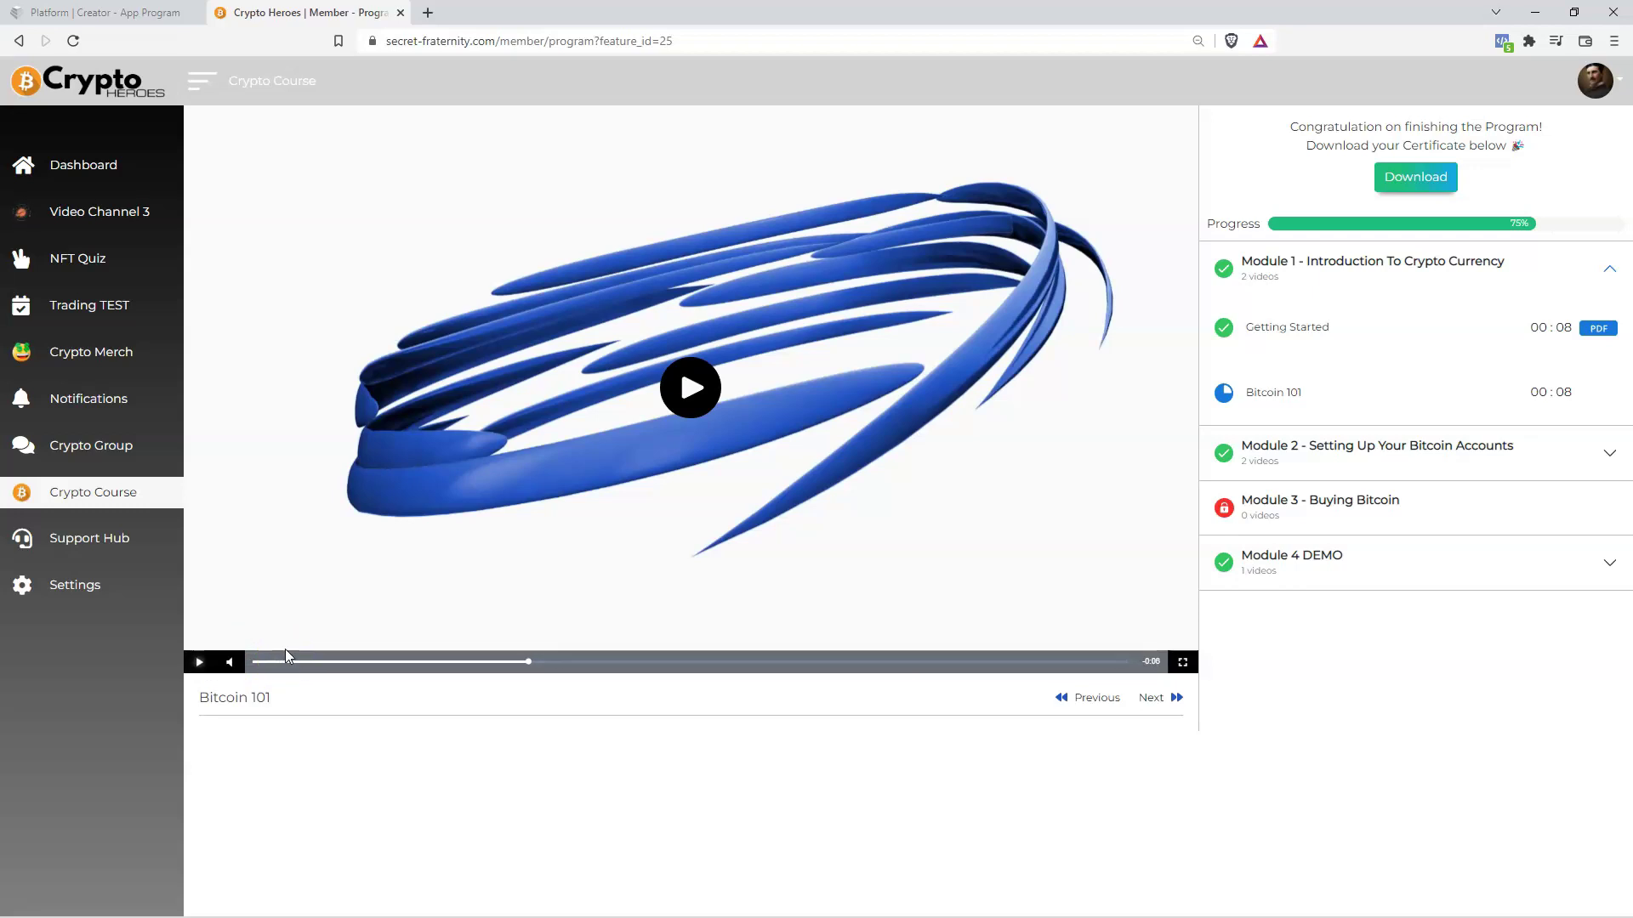
Compare the Crypto Course module and lesson list in Platform with the course on the Crypto Heroes member page.
{"action": "left_click", "coordinate": [106, 12]}
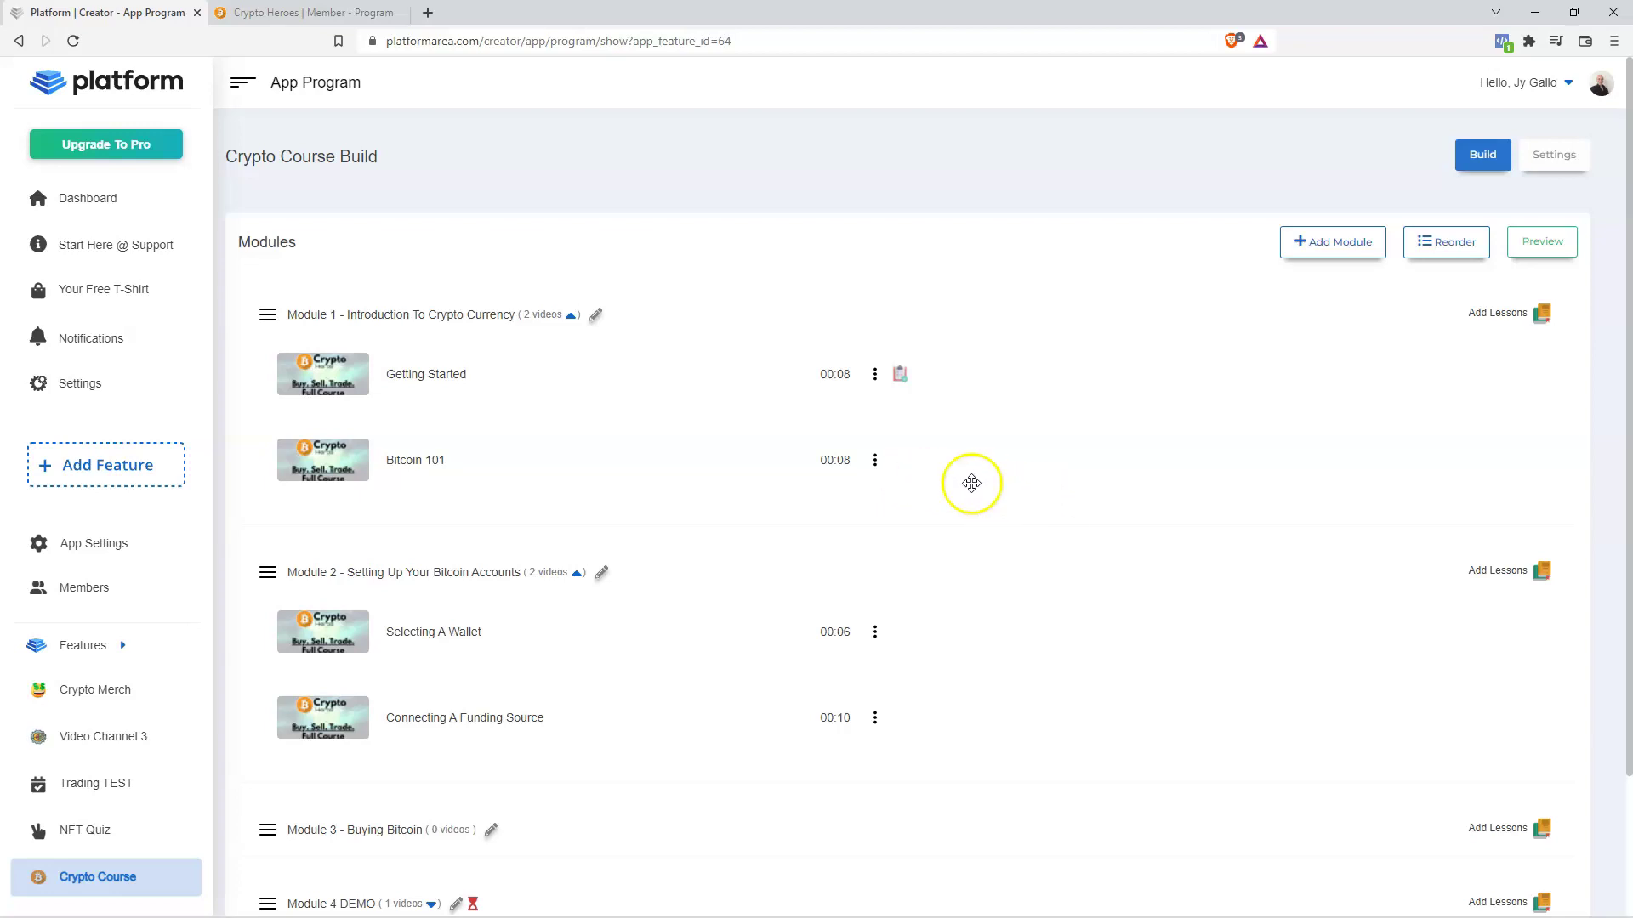
{"action": "scroll", "coordinate": [972, 484], "scroll_direction": "down", "scroll_amount": 2}
{"action": "scroll", "coordinate": [951, 526], "scroll_direction": "up", "scroll_amount": 2}
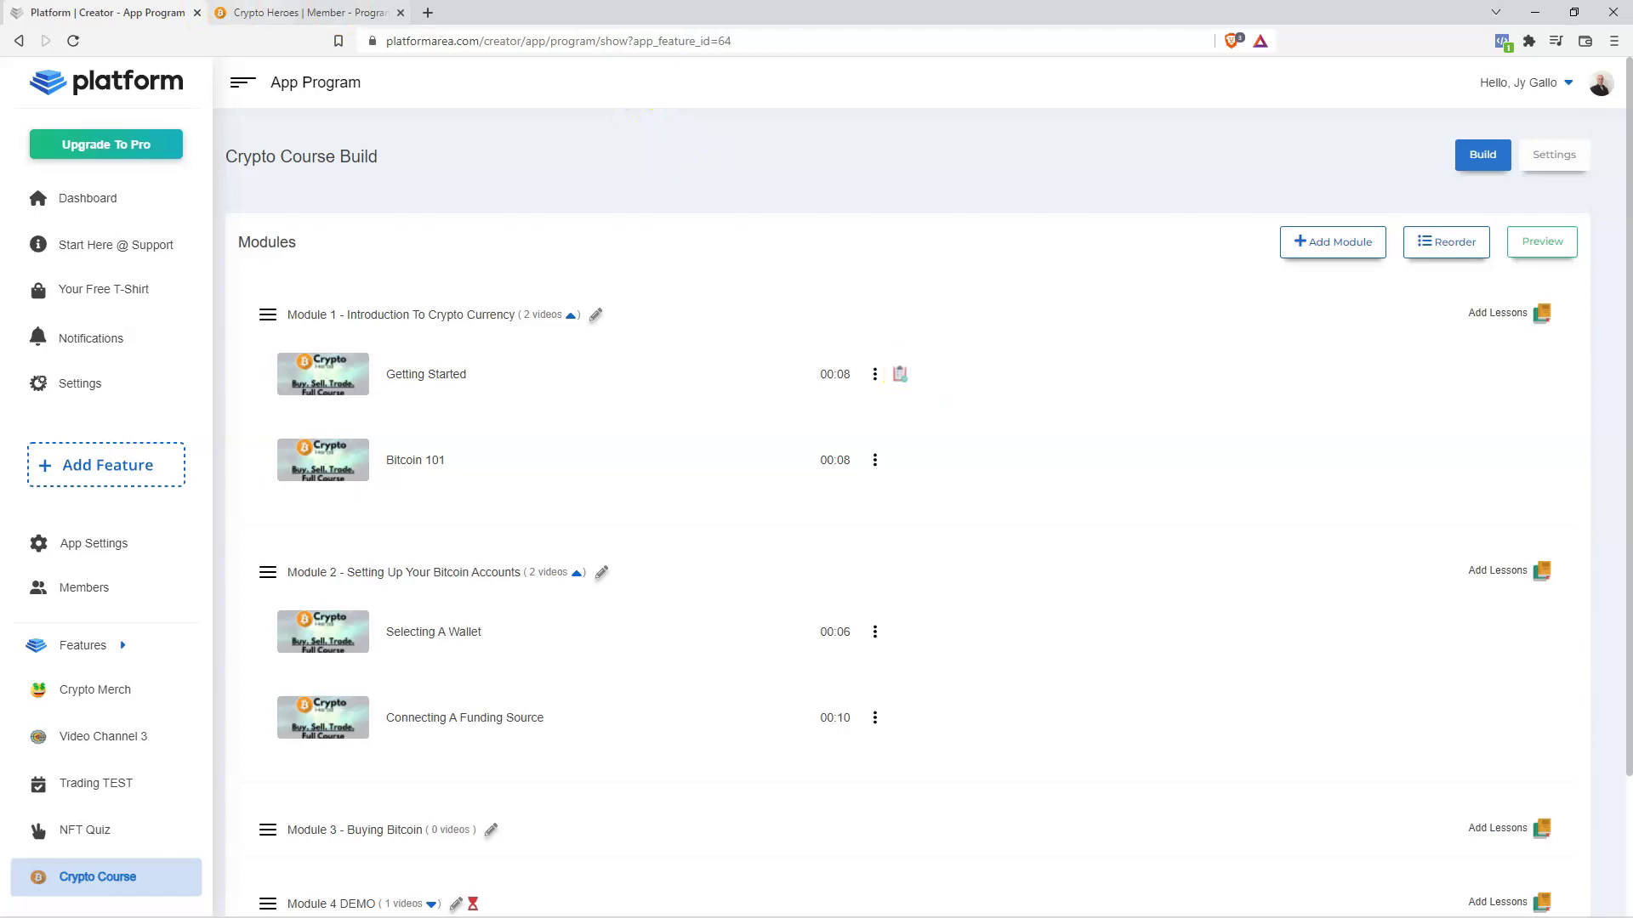
{"action": "left_click", "coordinate": [280, 13]}
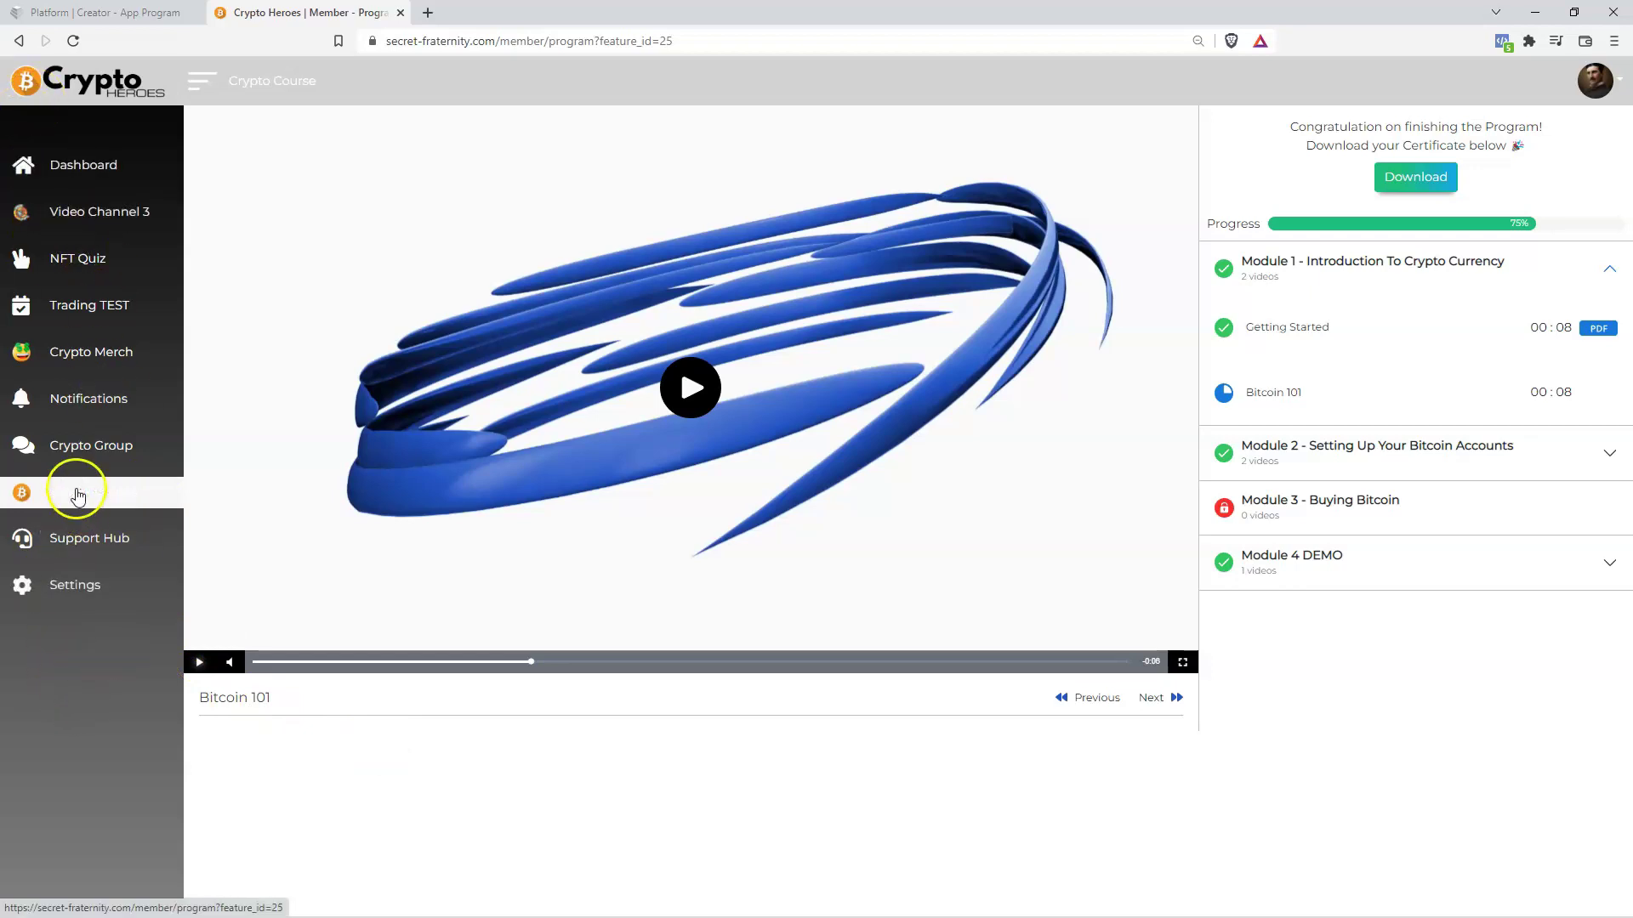
{"action": "left_click", "coordinate": [110, 13]}
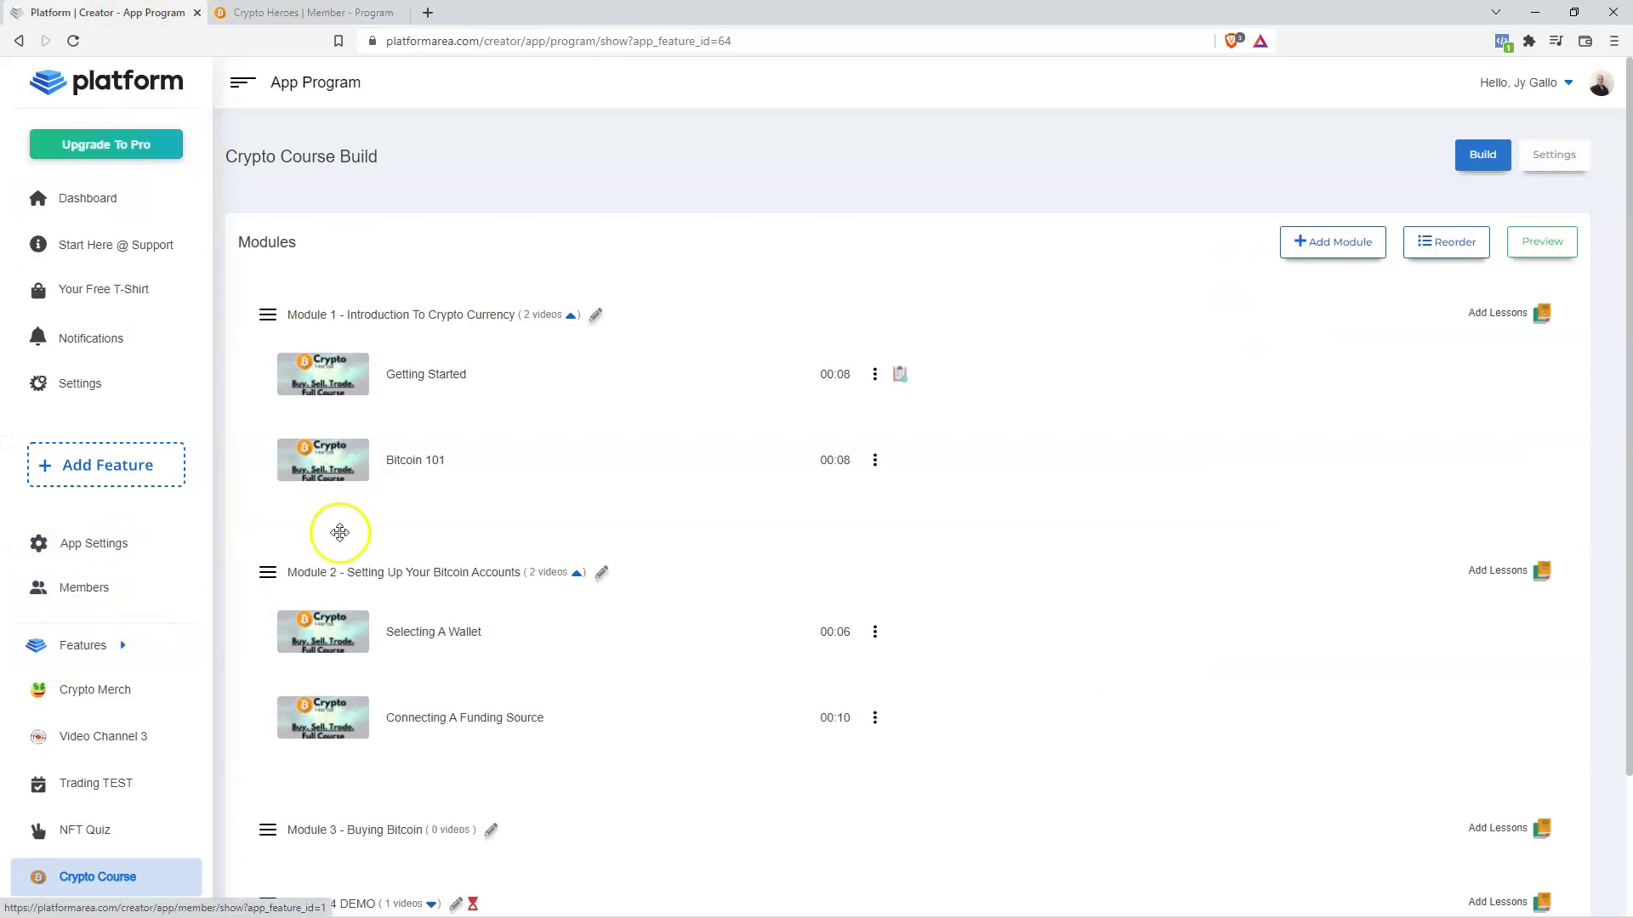
{"action": "left_click", "coordinate": [293, 13]}
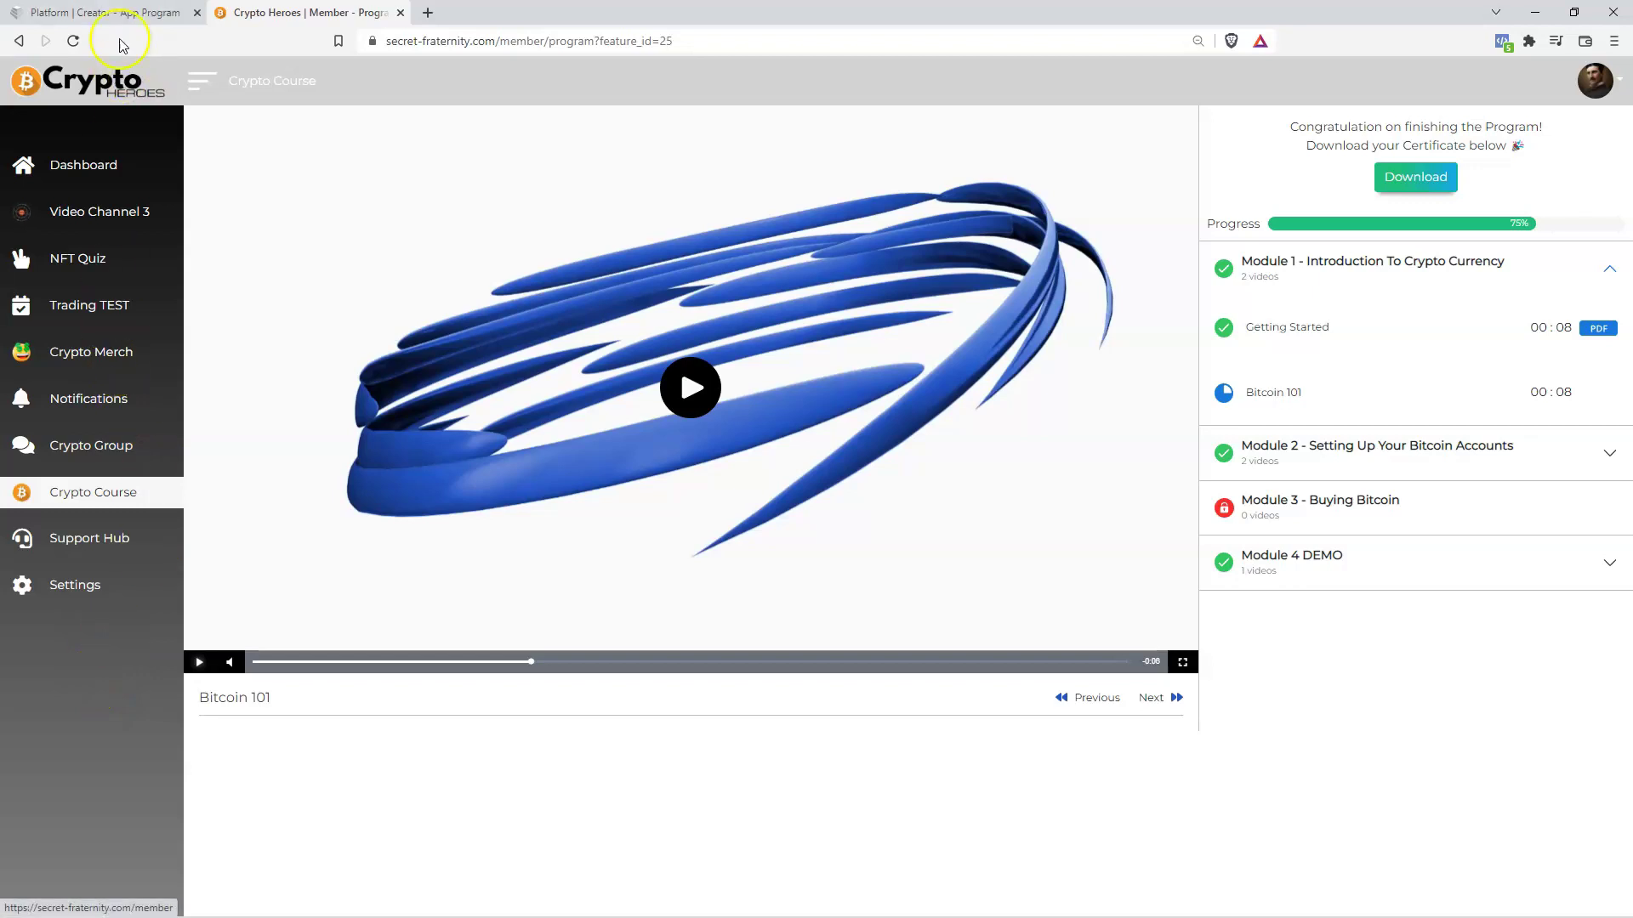
{"action": "left_click", "coordinate": [122, 16]}
{"action": "scroll", "coordinate": [554, 599], "scroll_direction": "down", "scroll_amount": 2}
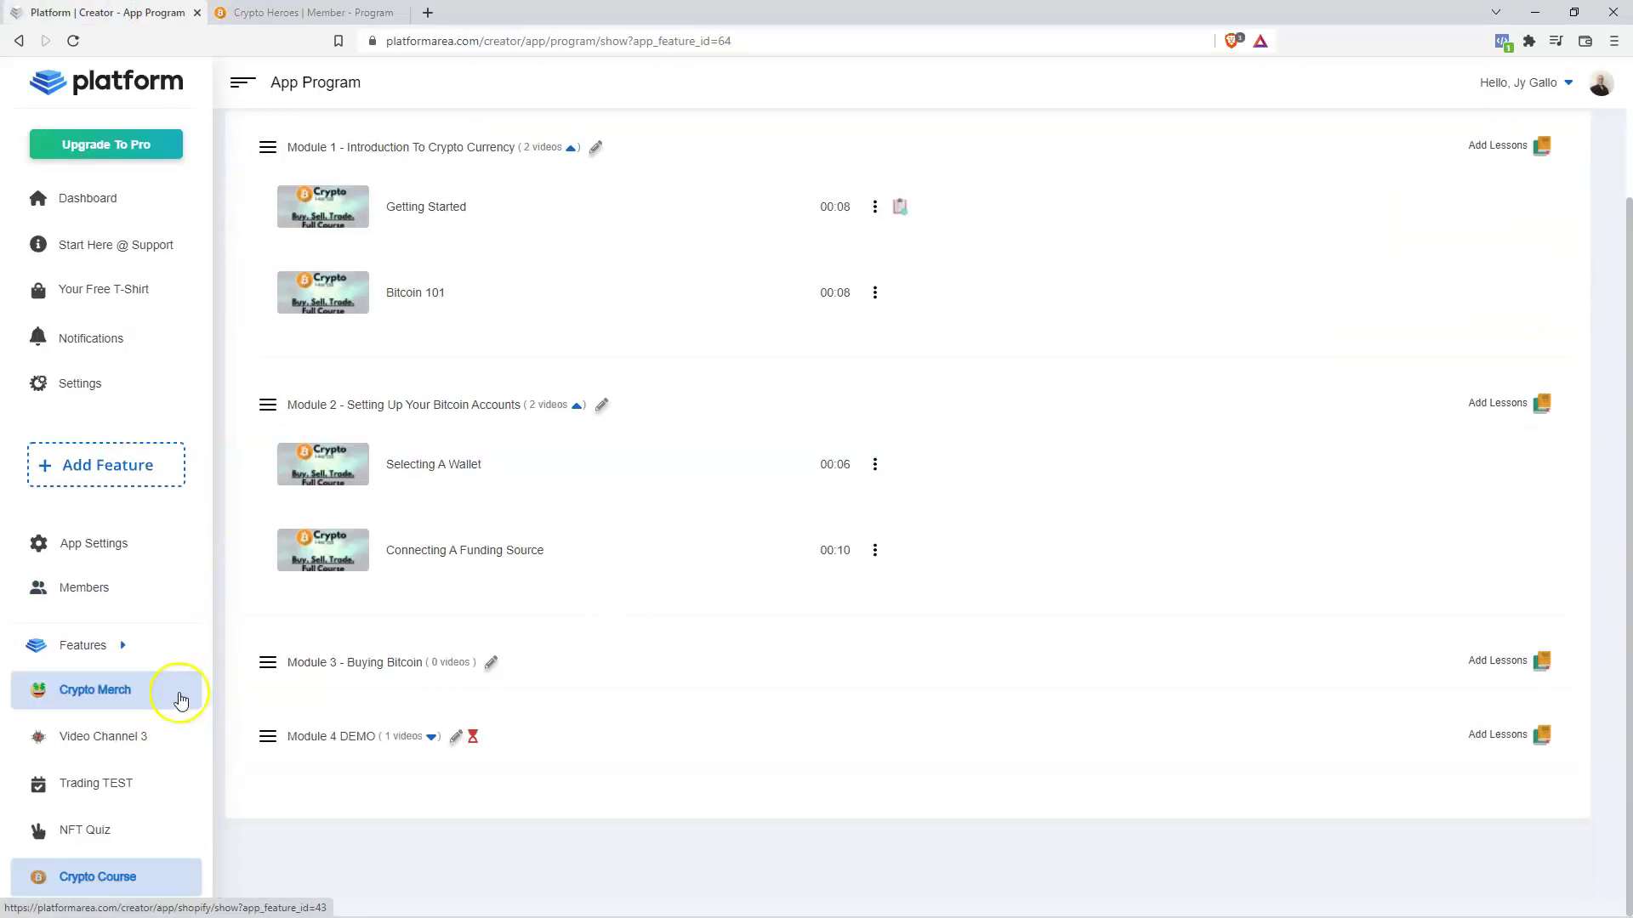
{"action": "scroll", "coordinate": [564, 602], "scroll_direction": "up", "scroll_amount": 2}
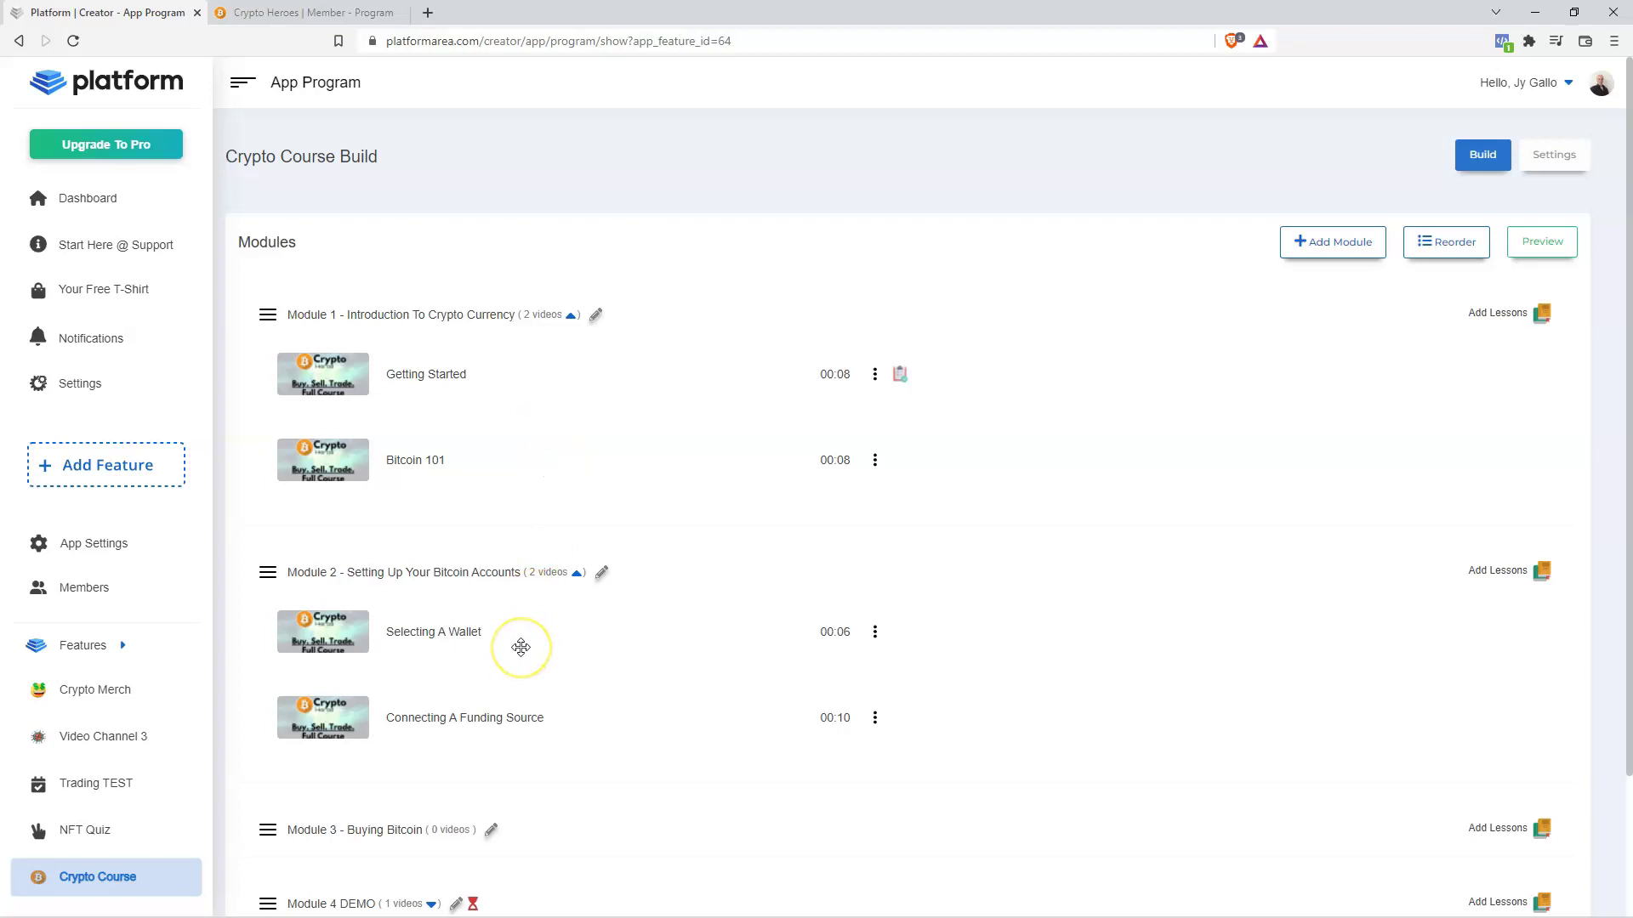
Review the Crypto Course settings and its module list, and switch to the Crypto Heroes member page.
{"action": "left_click", "coordinate": [1560, 160]}
{"action": "scroll", "coordinate": [503, 412], "scroll_direction": "down", "scroll_amount": 5}
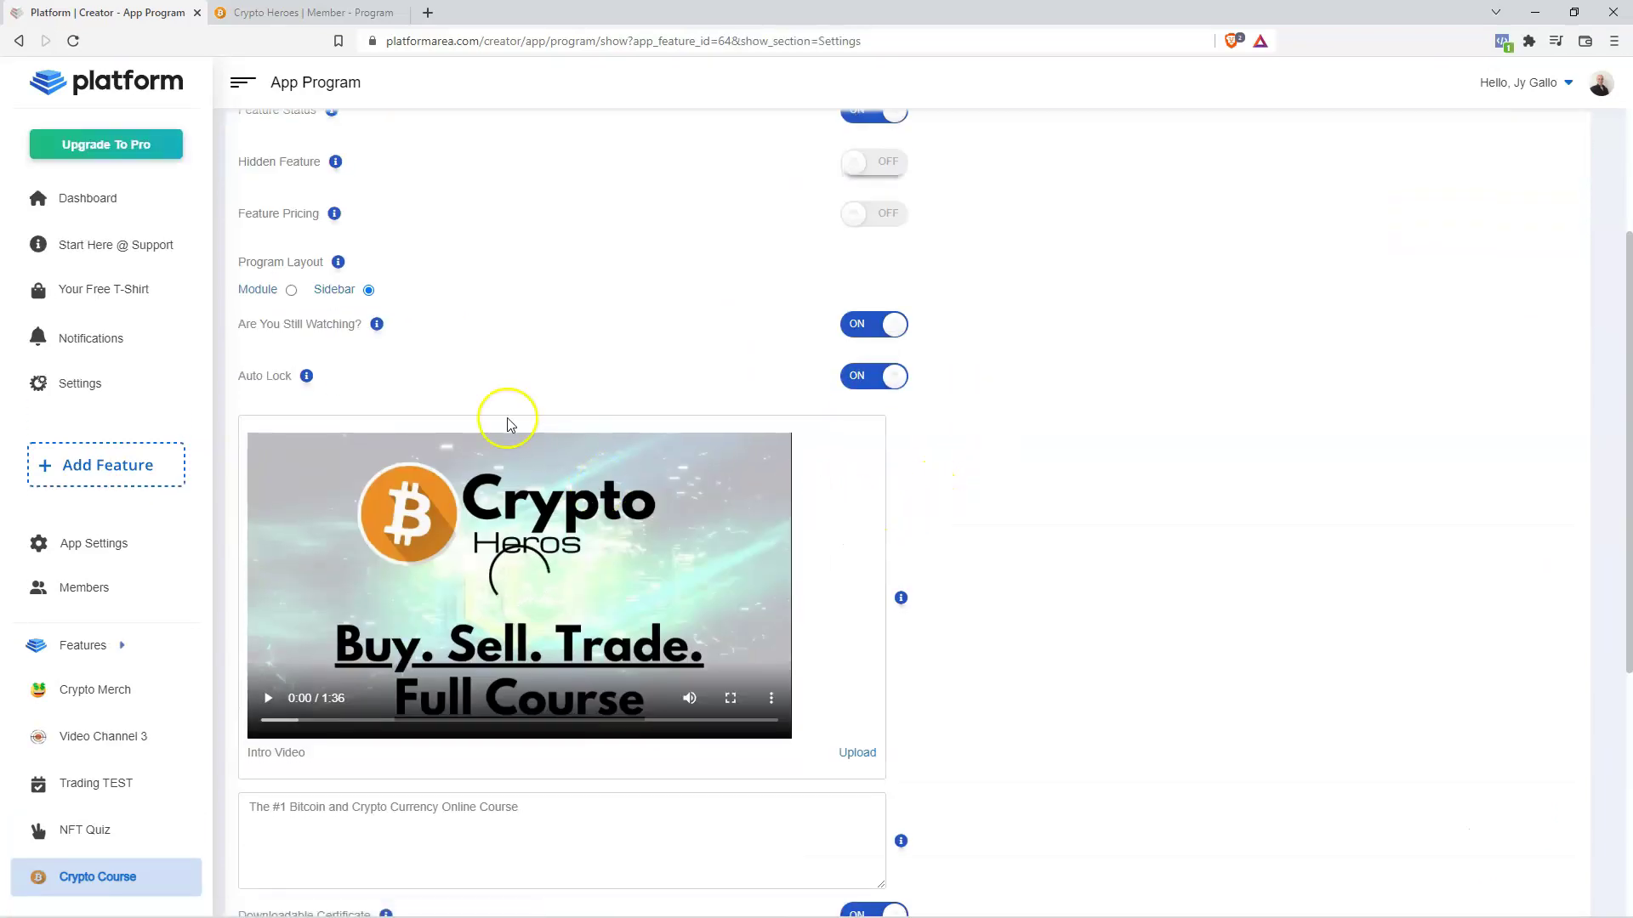
{"action": "scroll", "coordinate": [511, 470], "scroll_direction": "down", "scroll_amount": 3}
{"action": "scroll", "coordinate": [466, 715], "scroll_direction": "up", "scroll_amount": 8}
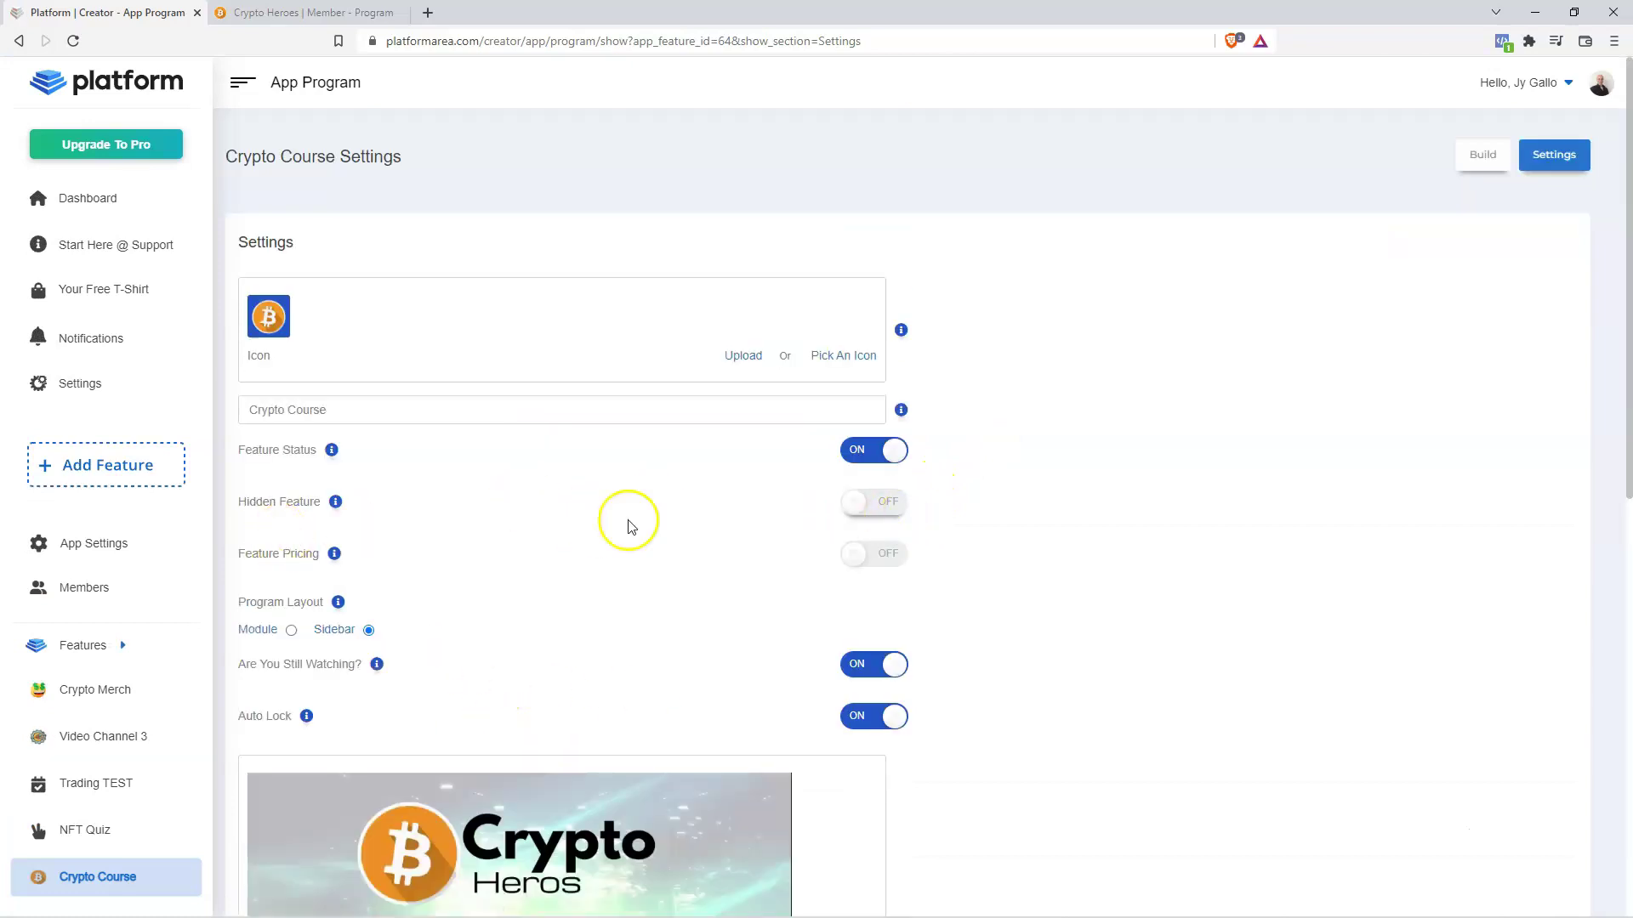
{"action": "left_click", "coordinate": [883, 510]}
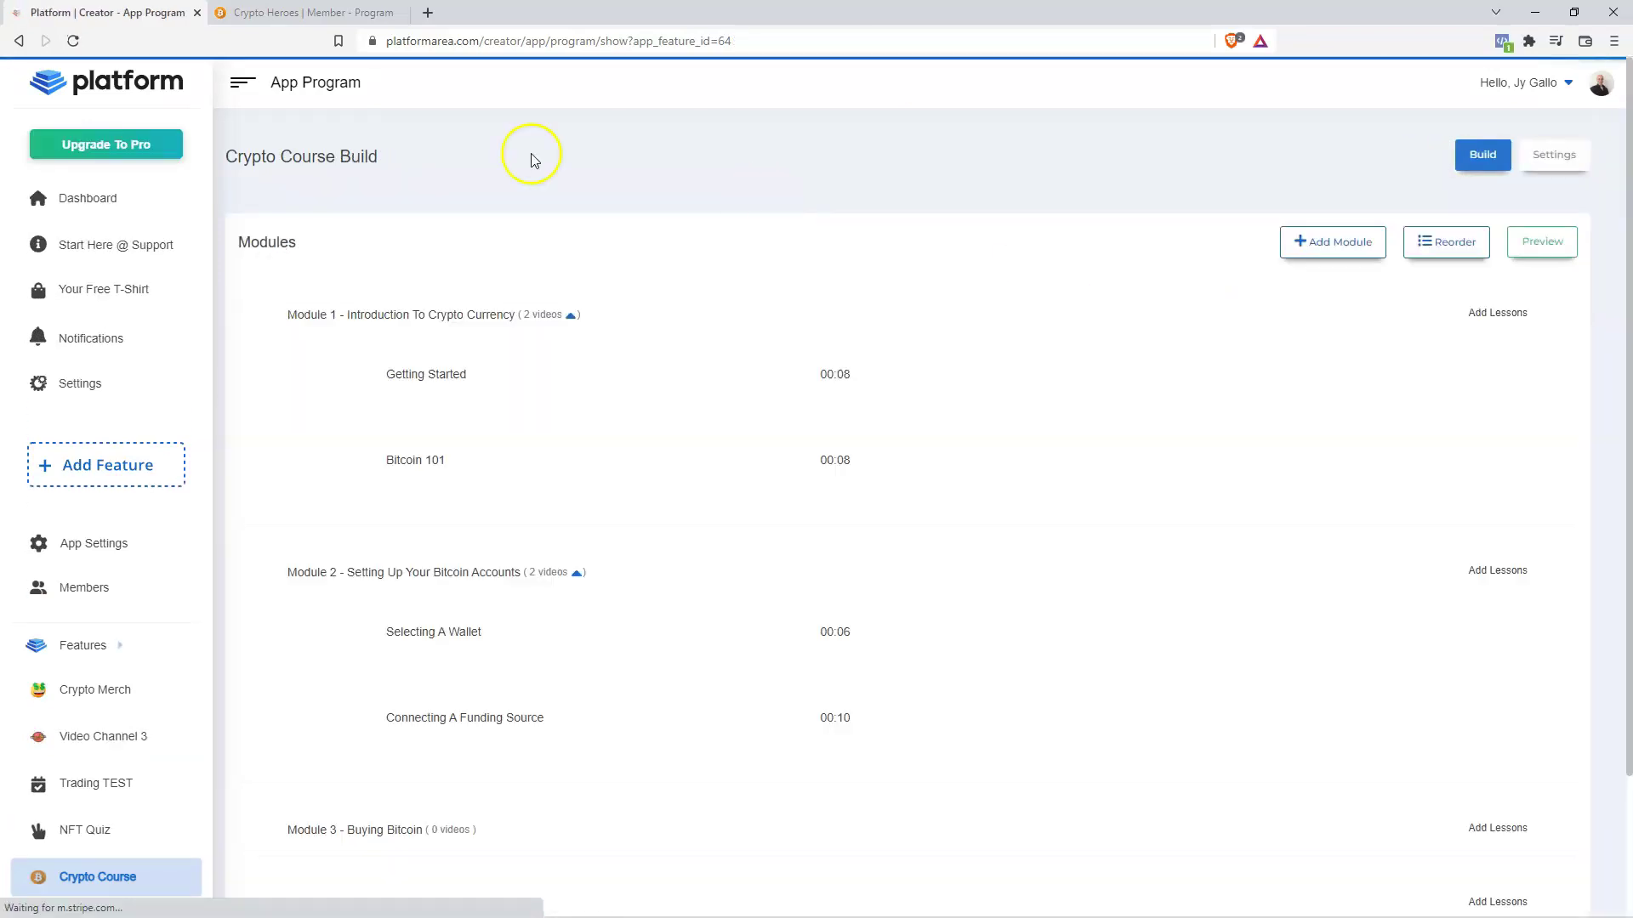
{"action": "scroll", "coordinate": [590, 554], "scroll_direction": "down", "scroll_amount": 2}
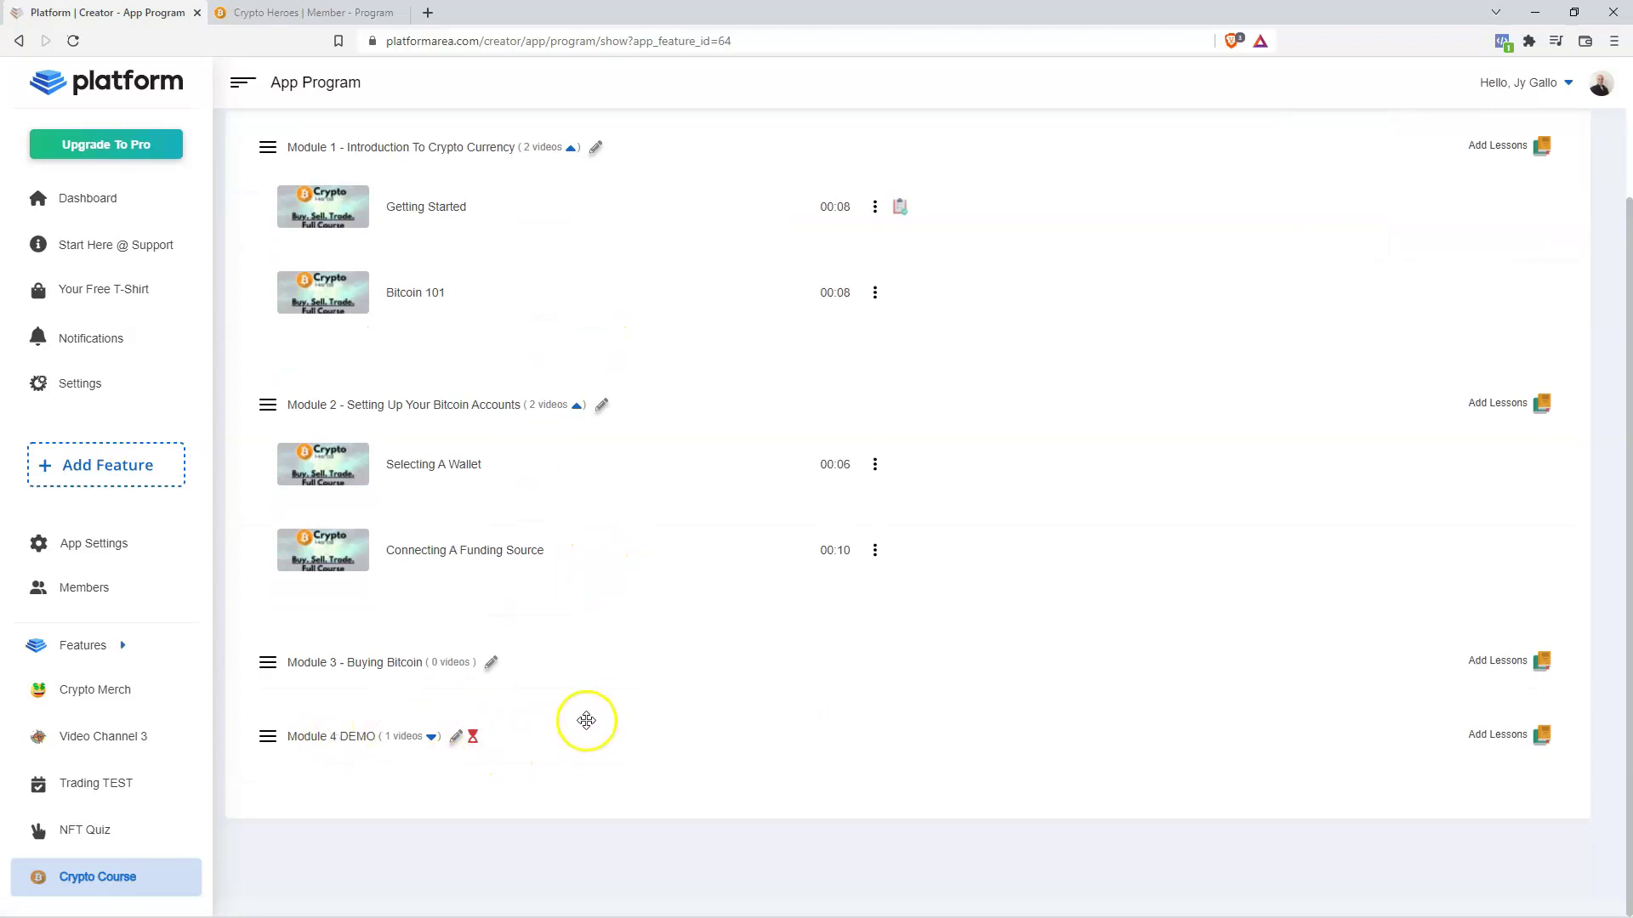
{"action": "scroll", "coordinate": [620, 554], "scroll_direction": "up", "scroll_amount": 1}
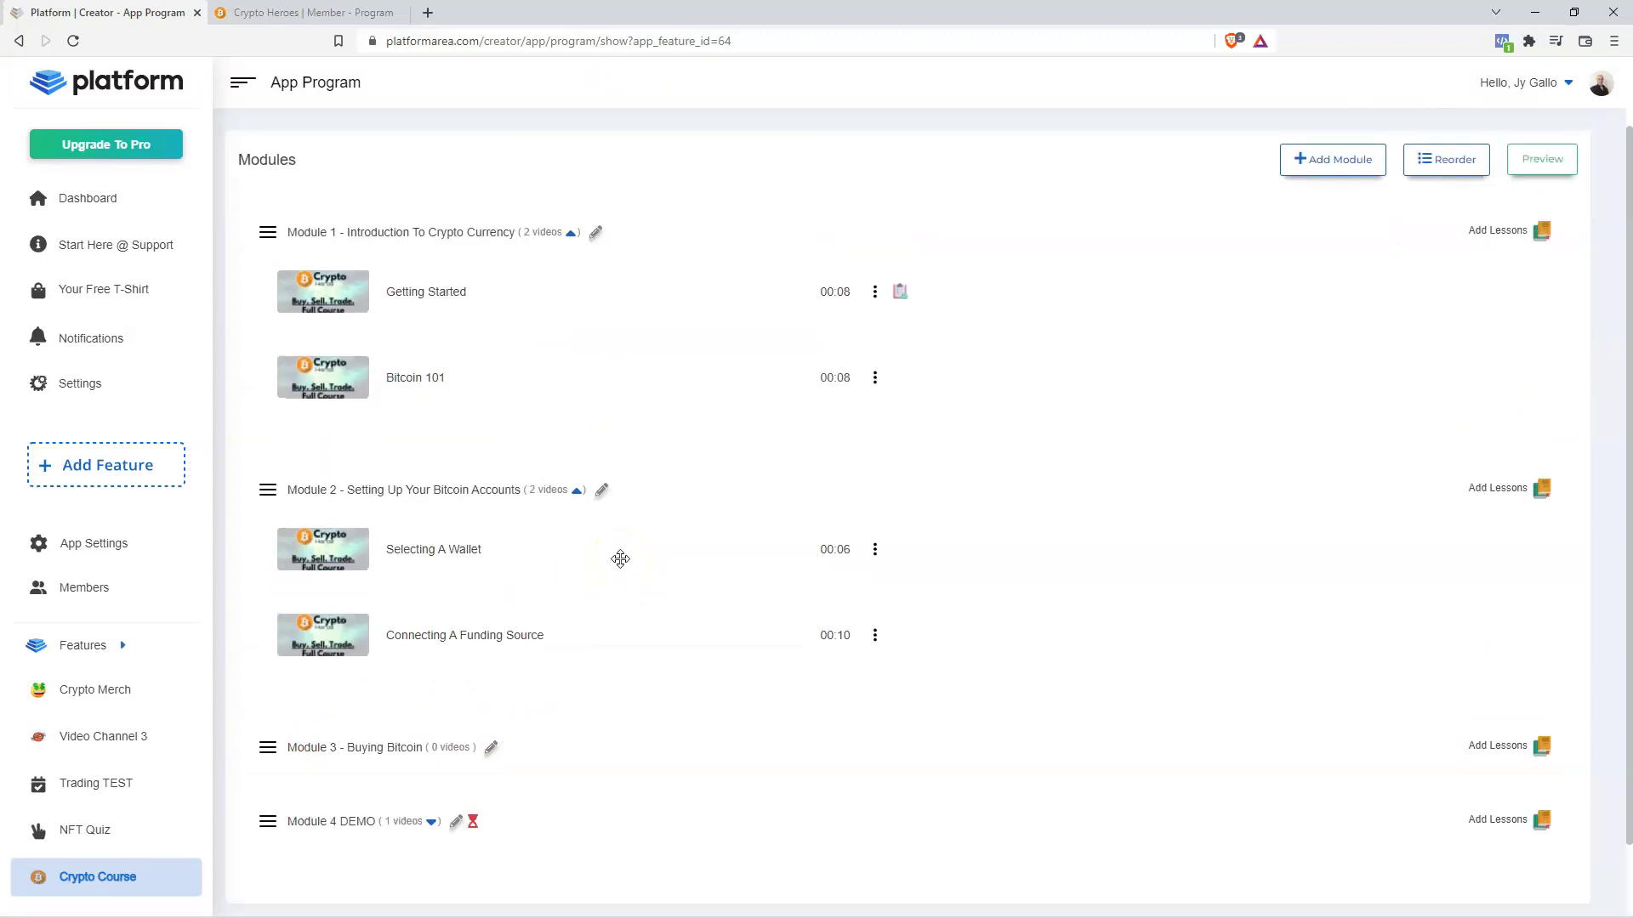
{"action": "scroll", "coordinate": [619, 559], "scroll_direction": "up", "scroll_amount": 1}
{"action": "key", "text": "ctrl+Tab"}
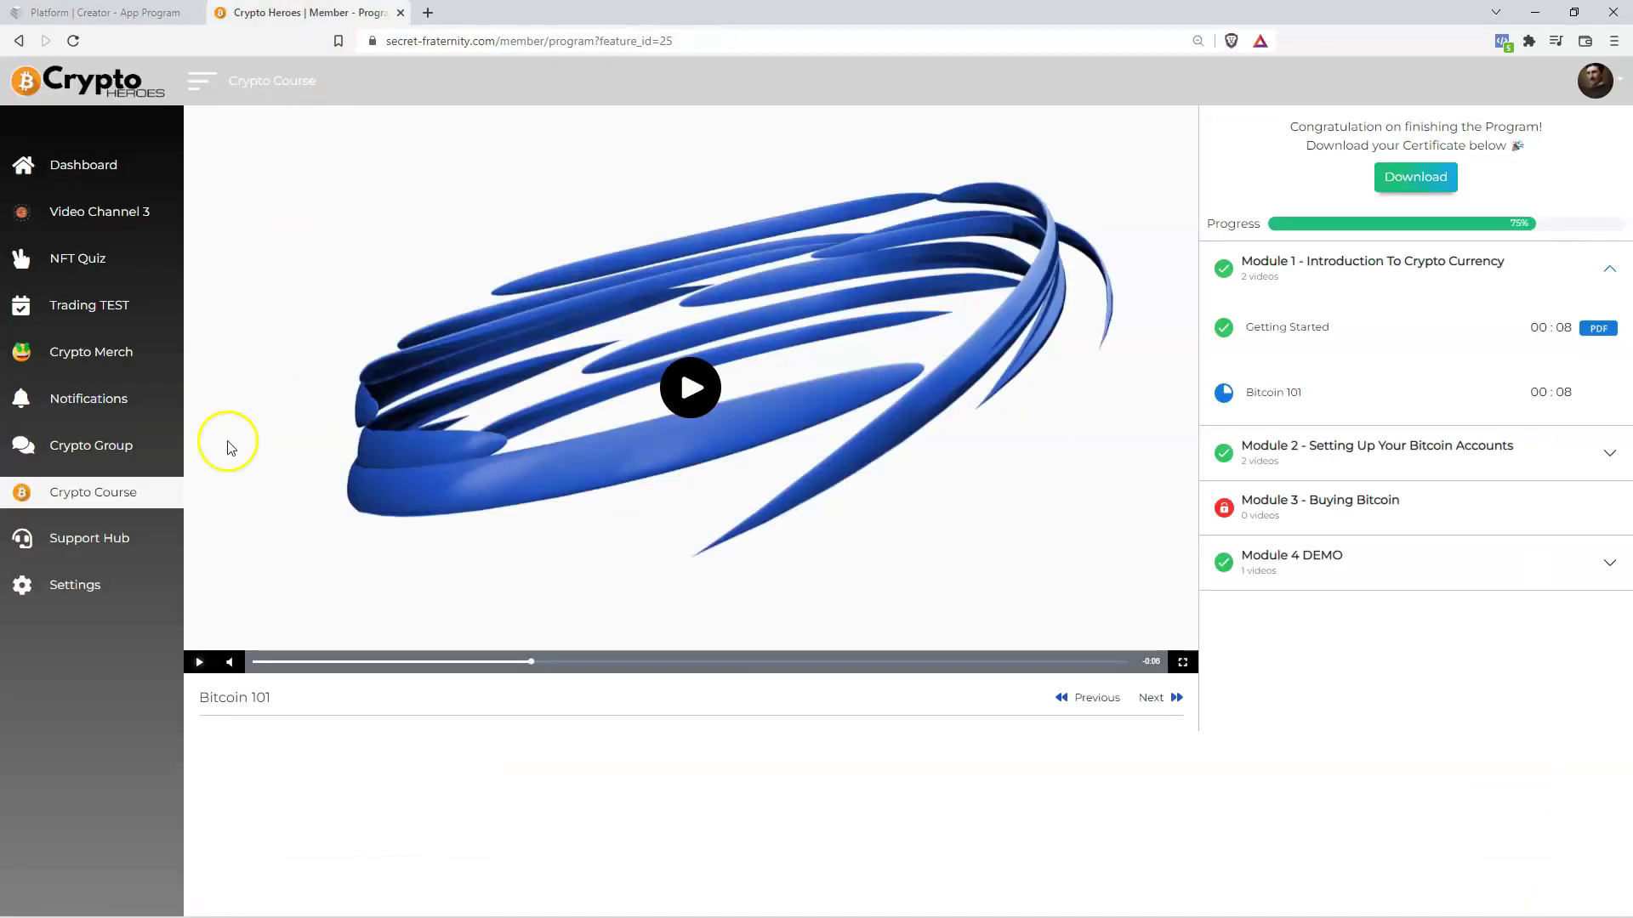
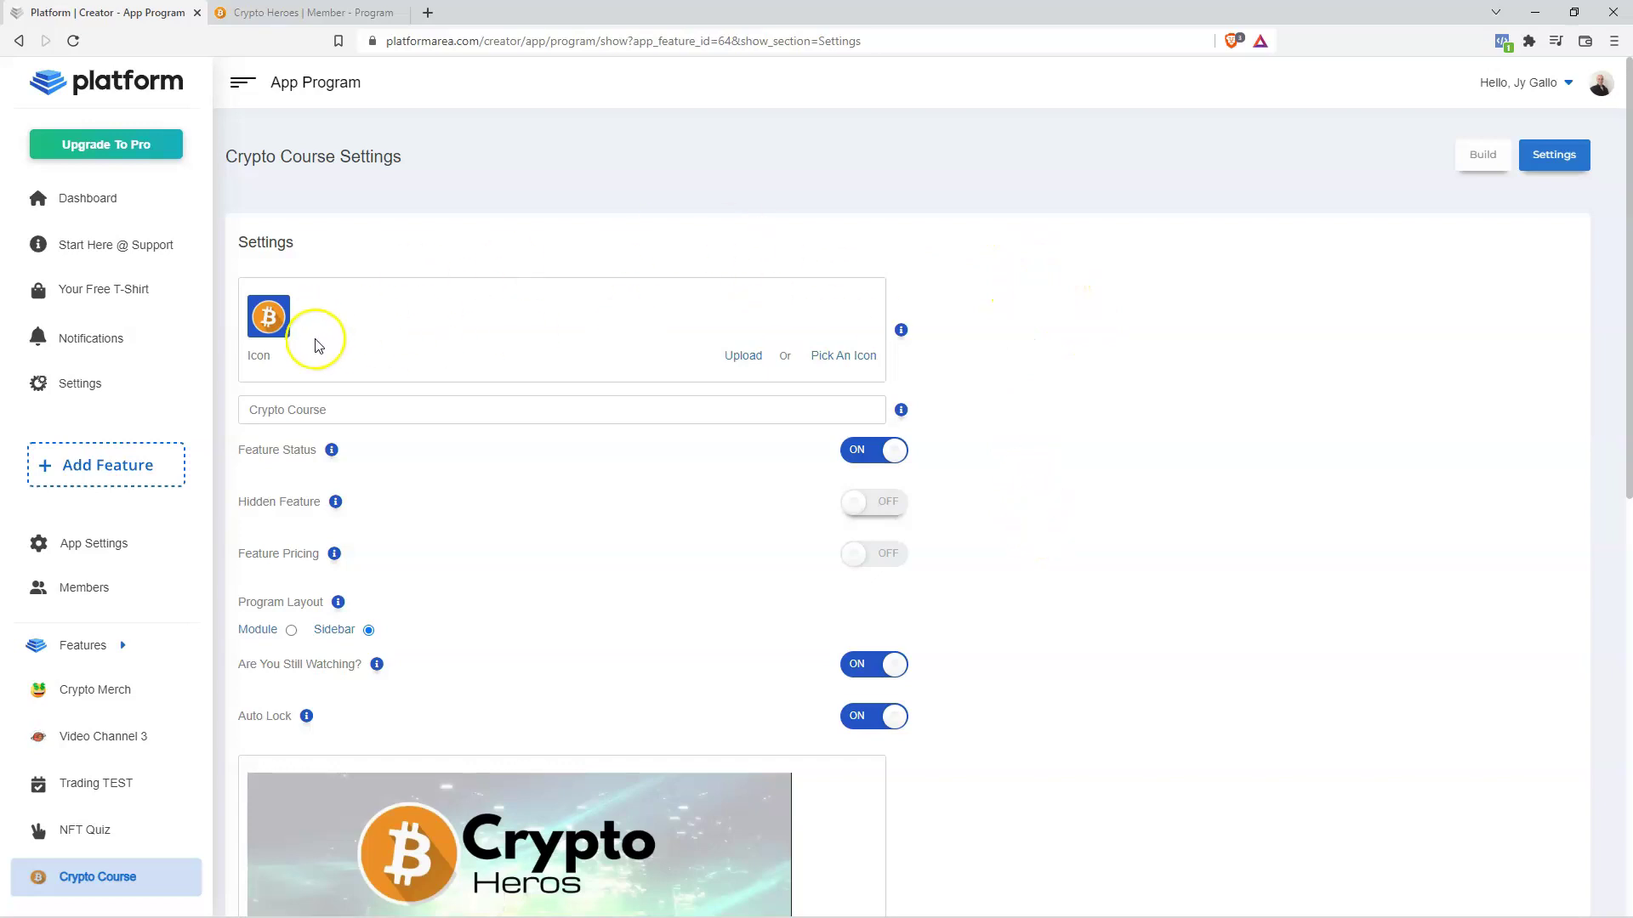
Open the image upload for the course icon in Platform, cancel it, and check where the icon appears for members.
{"action": "left_click", "coordinate": [750, 364]}
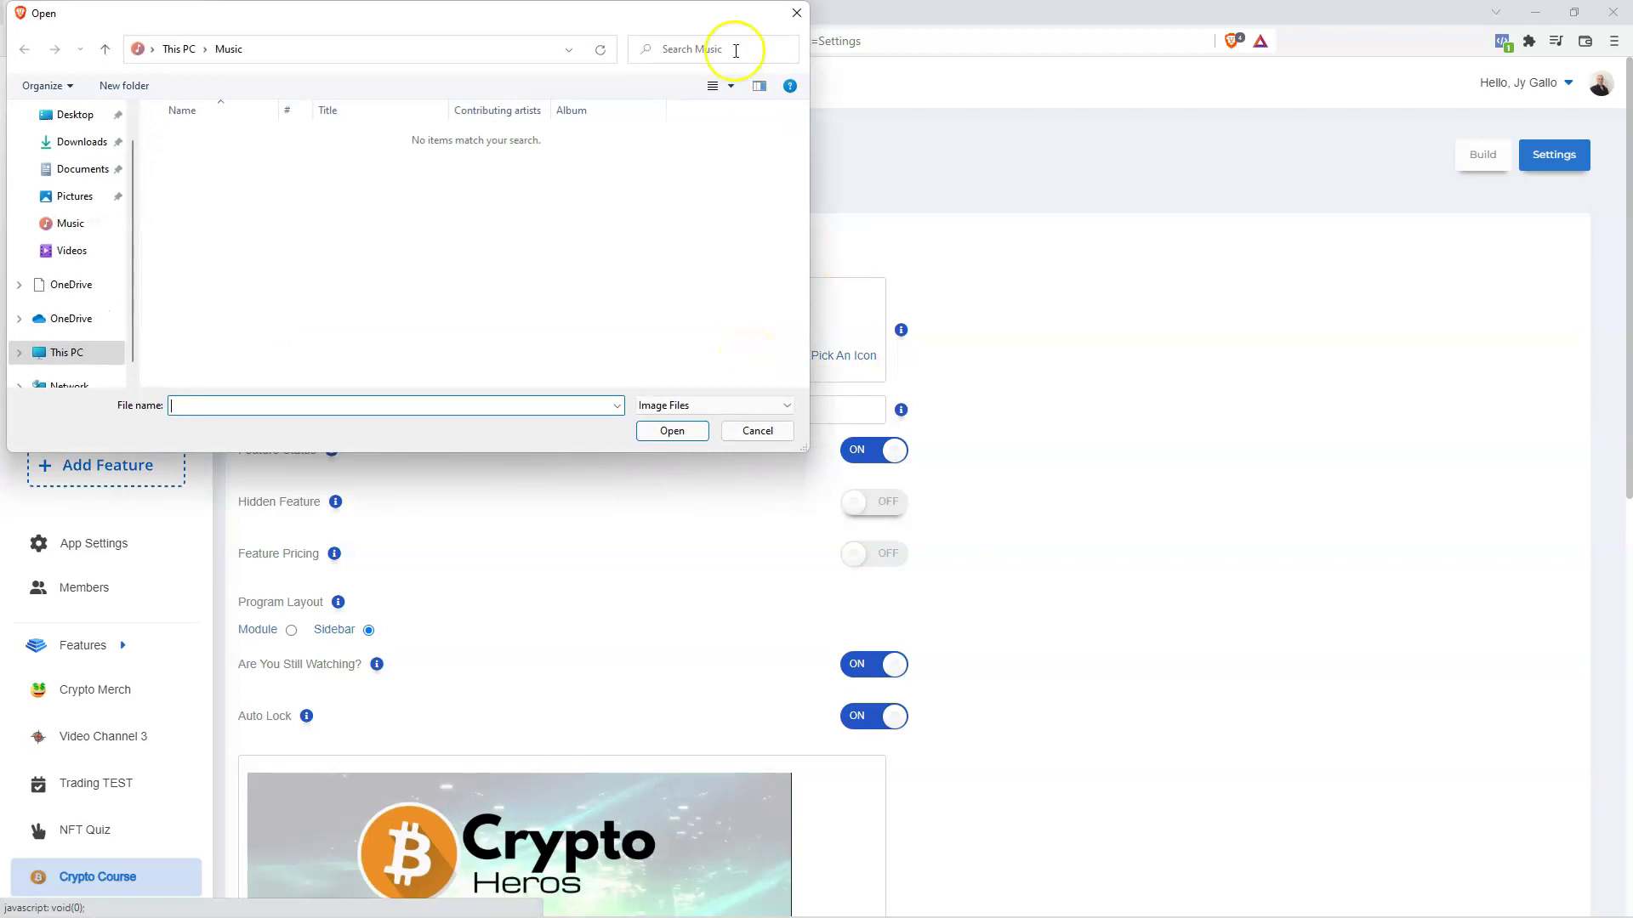
{"action": "left_click", "coordinate": [791, 12]}
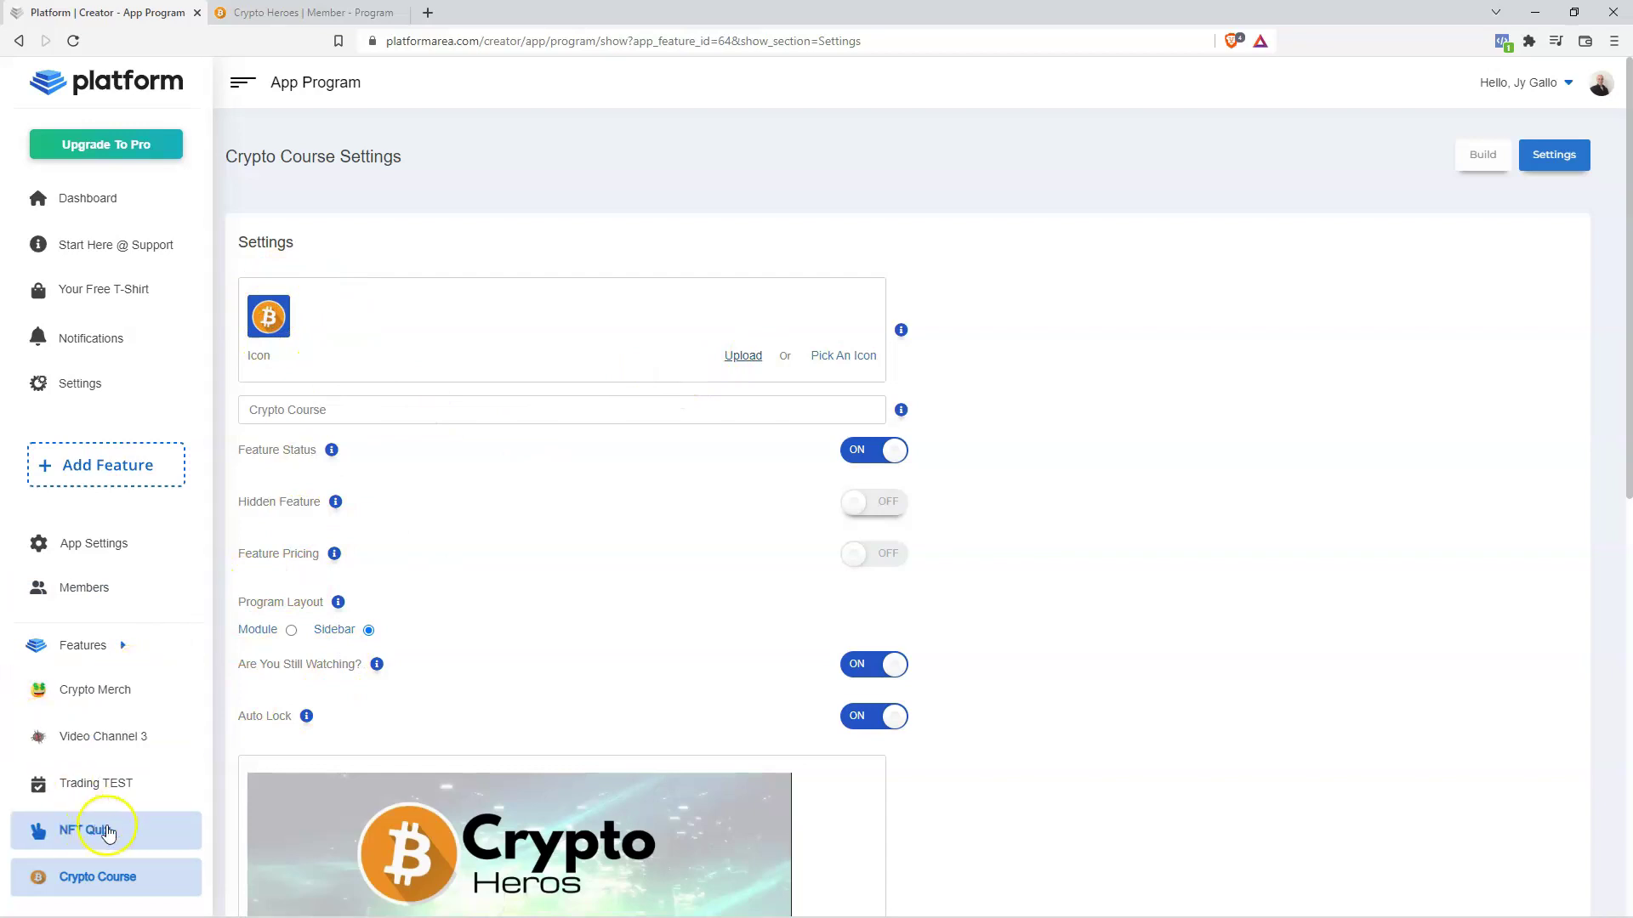
{"action": "left_click", "coordinate": [310, 12]}
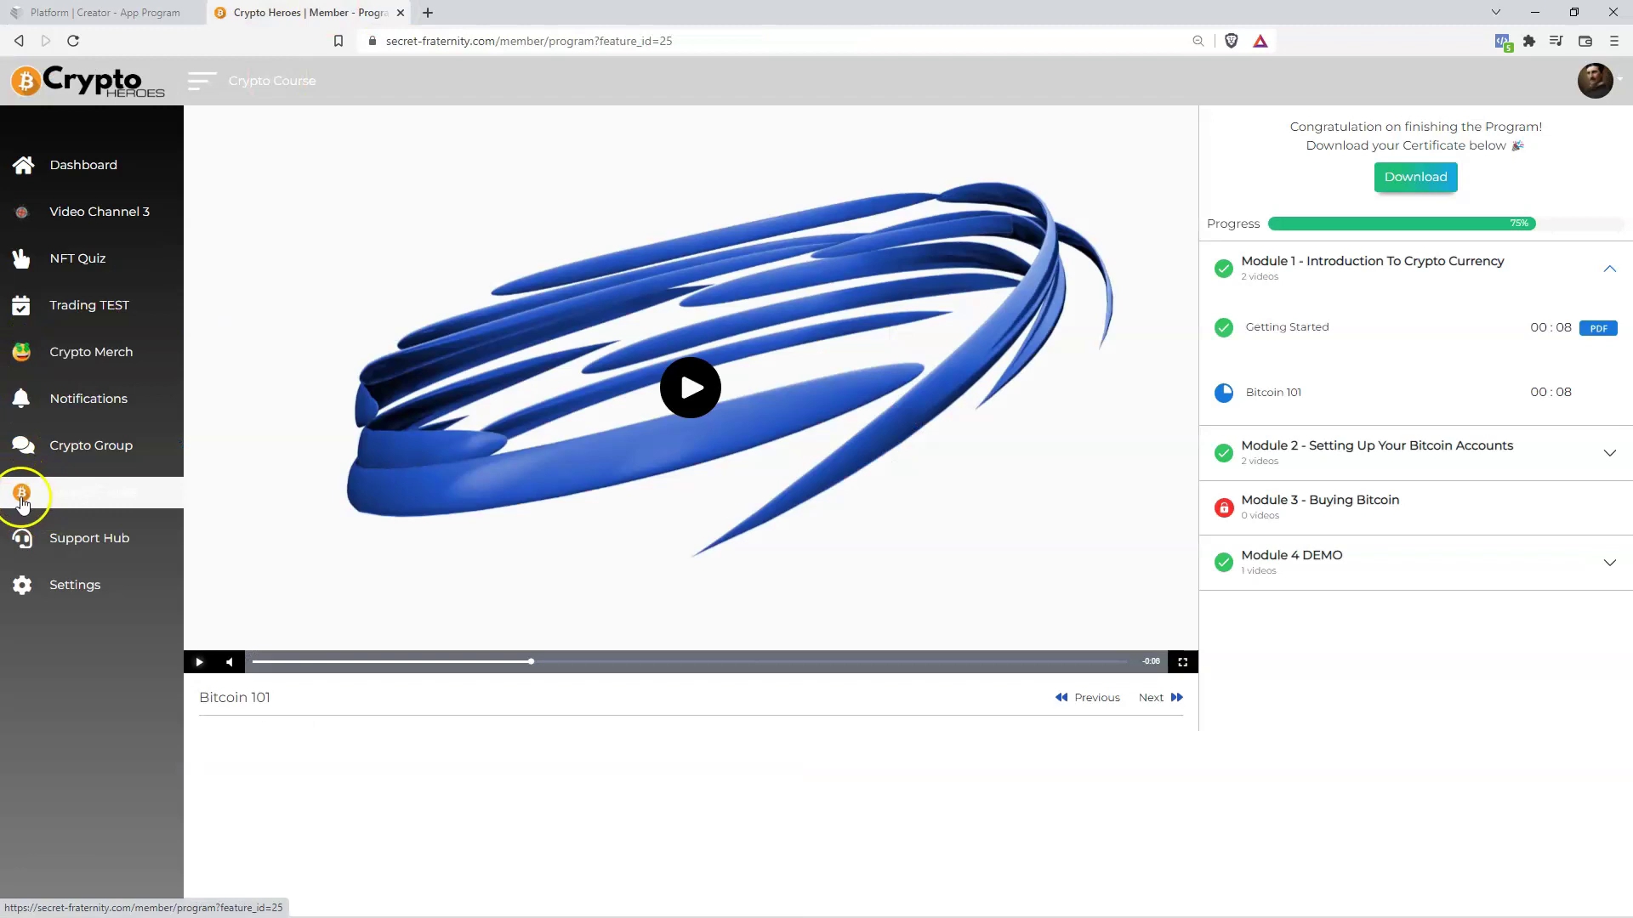
{"action": "left_click", "coordinate": [198, 11]}
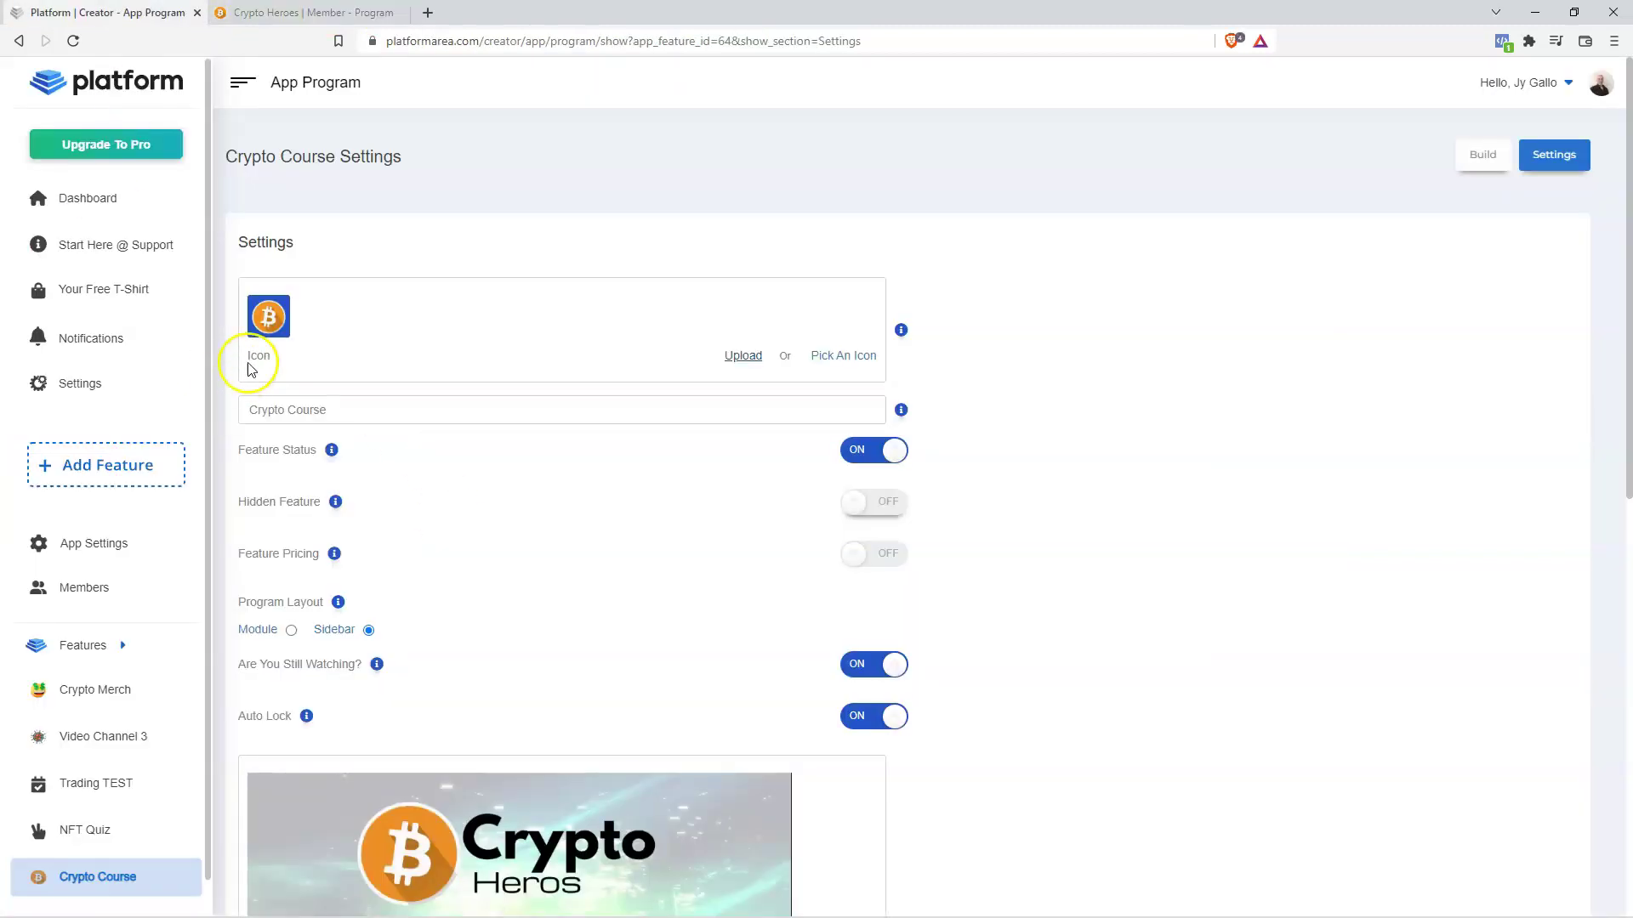
Rename the course as "Crypto Course 1", save the settings, and check the name on the reloaded Crypto Heroes member page.
{"action": "scroll", "coordinate": [170, 684], "scroll_direction": "down", "scroll_amount": 2}
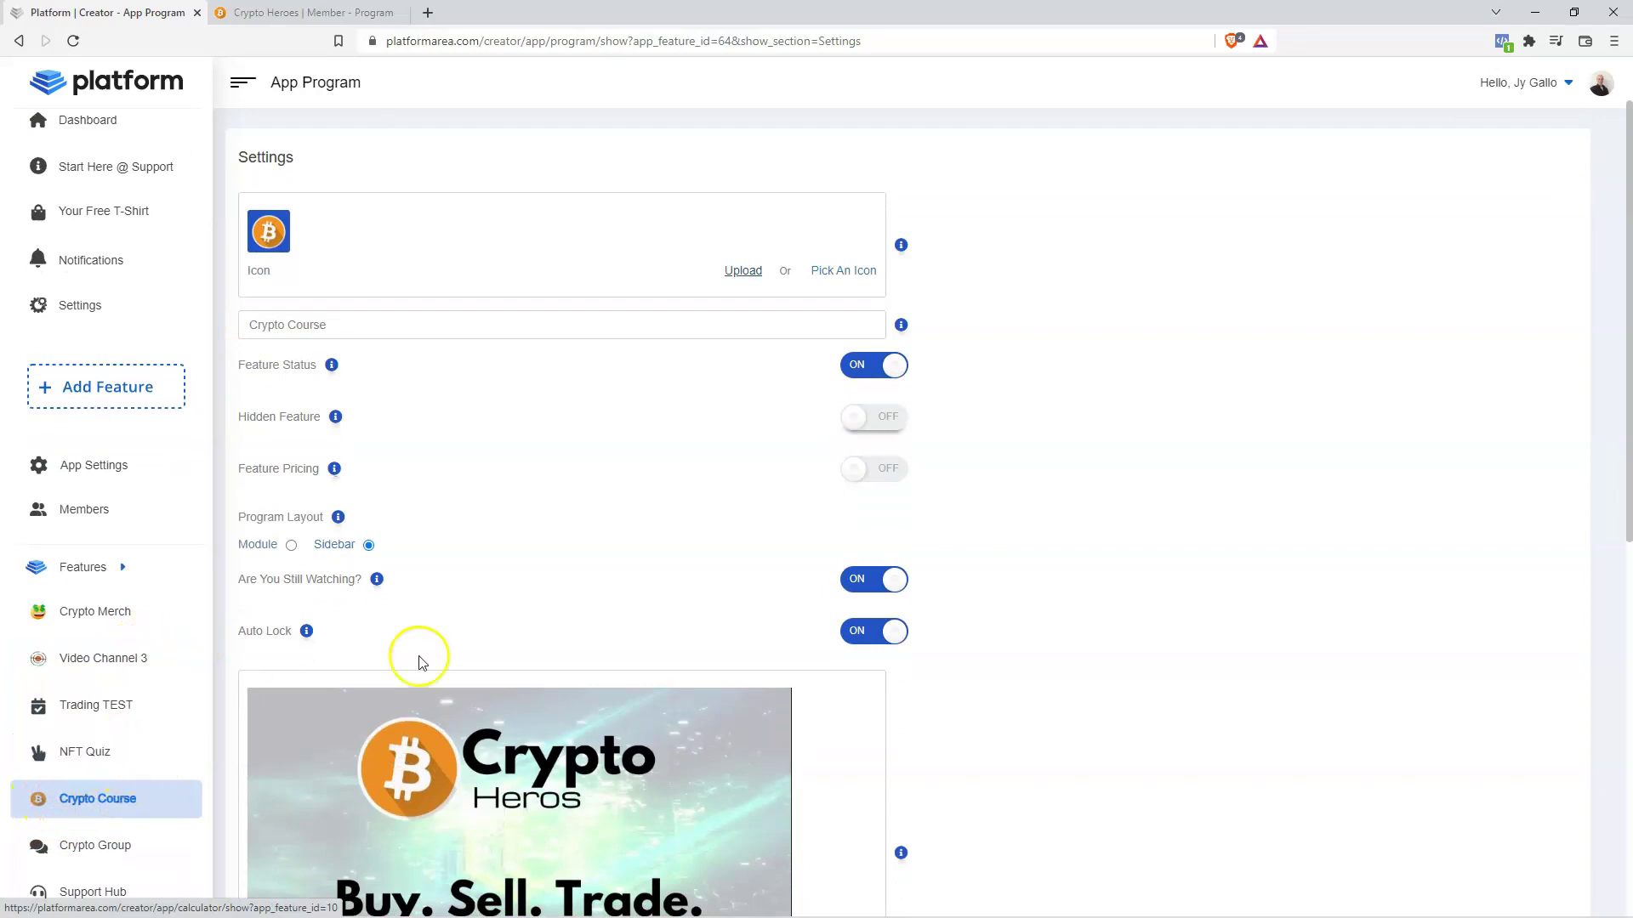
{"action": "scroll", "coordinate": [477, 638], "scroll_direction": "up", "scroll_amount": 1}
{"action": "left_click", "coordinate": [583, 410]}
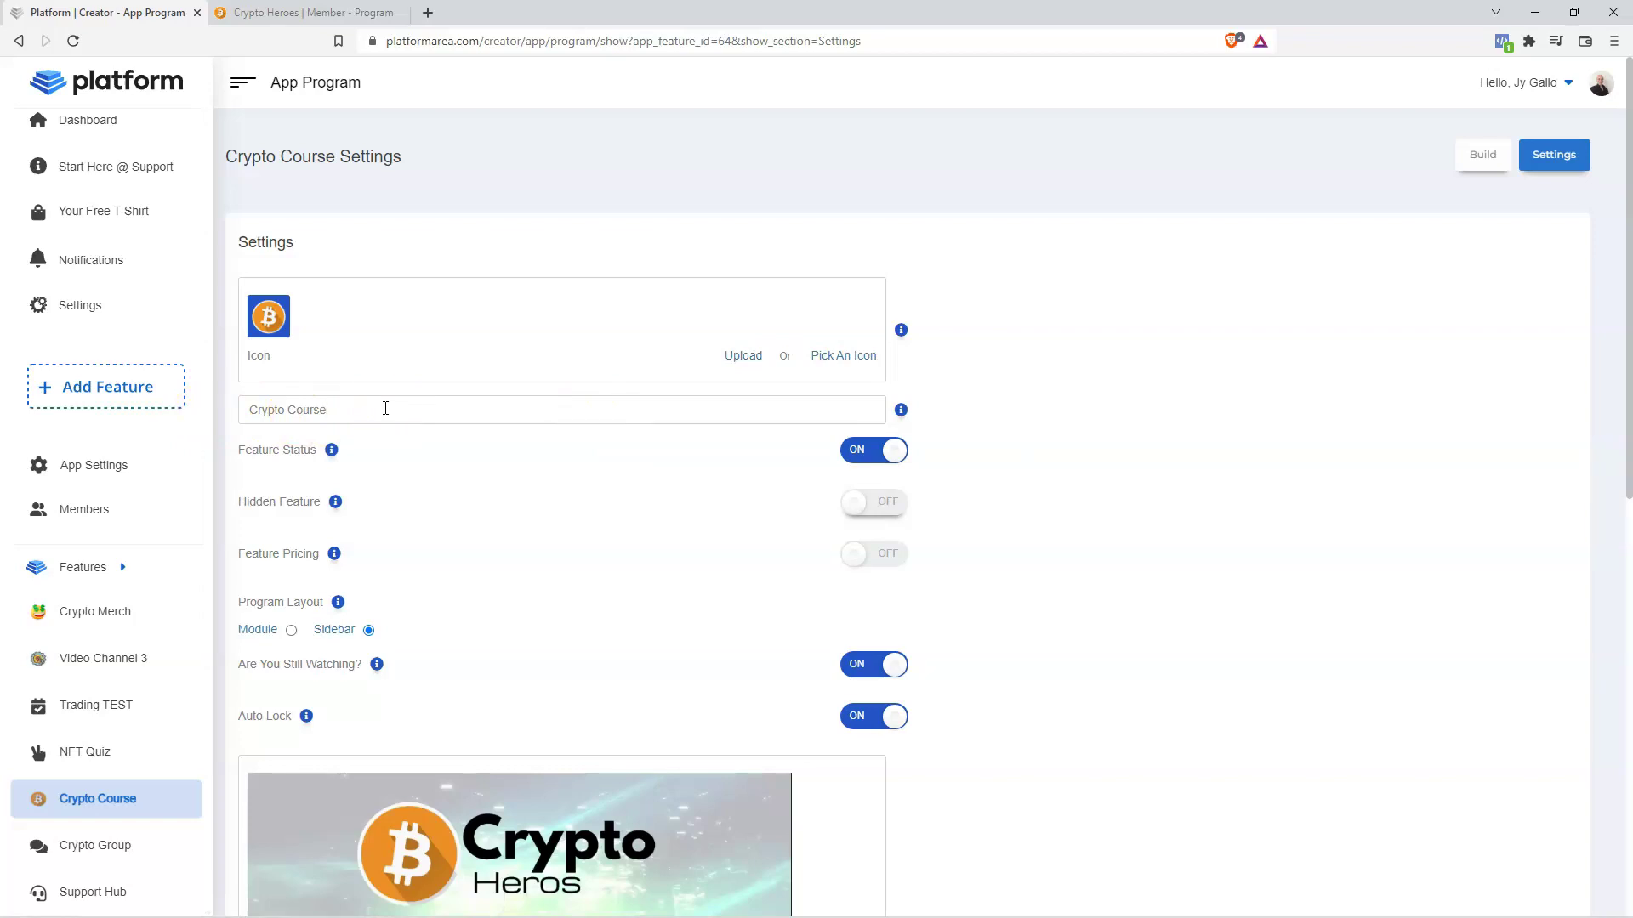
{"action": "type", "text": "1"}
{"action": "scroll", "coordinate": [958, 572], "scroll_direction": "down", "scroll_amount": 10}
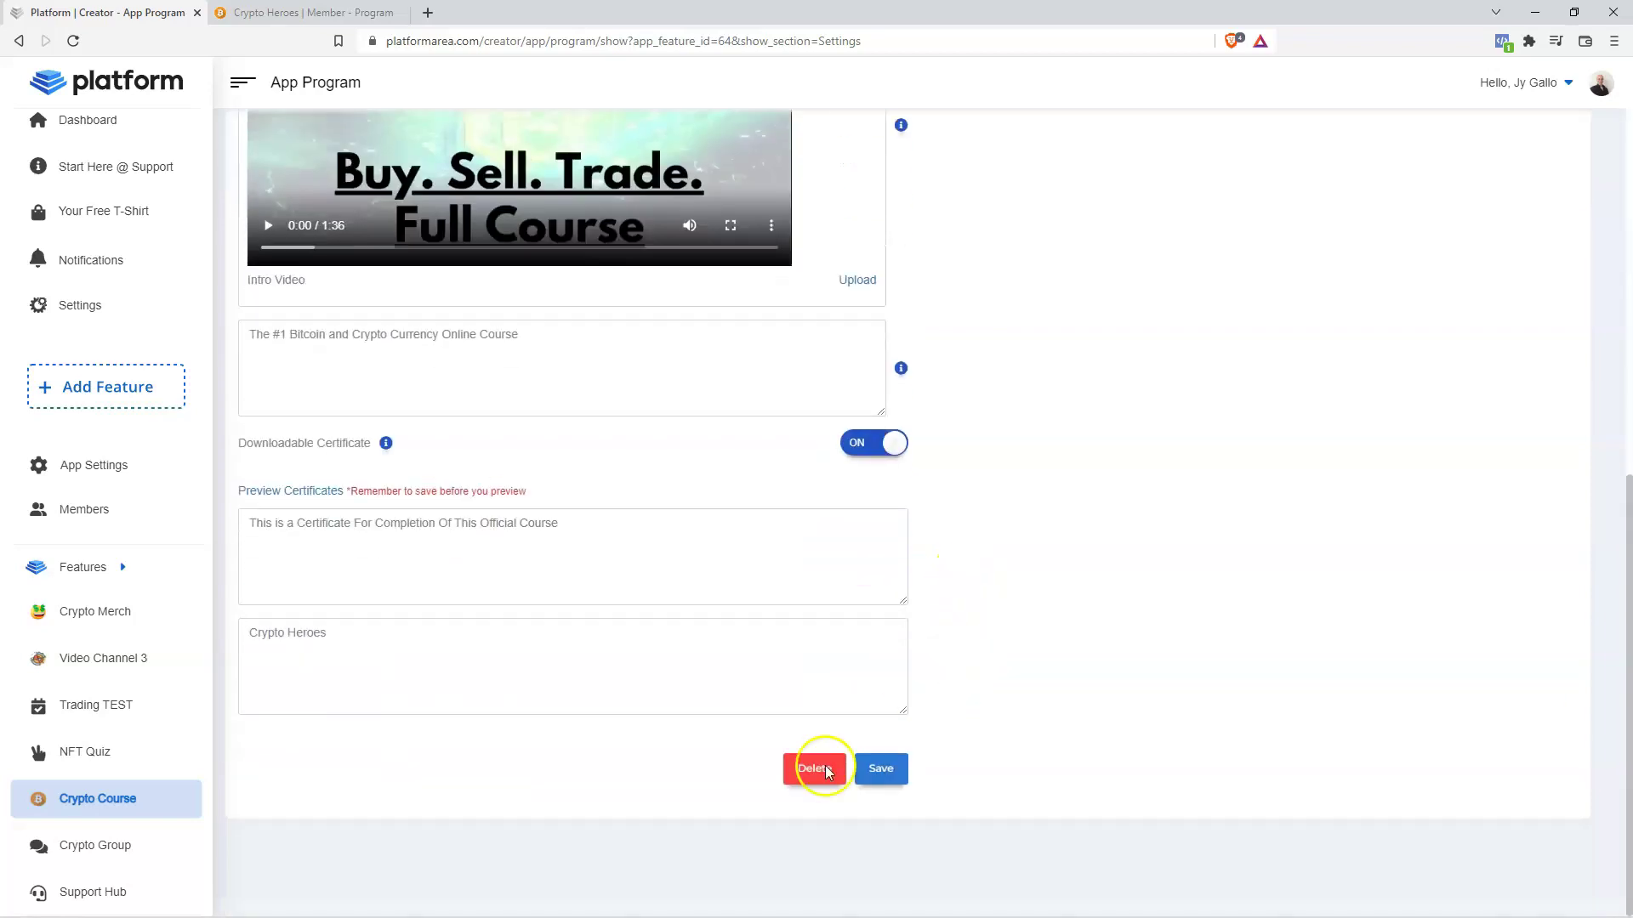
{"action": "left_click", "coordinate": [878, 773]}
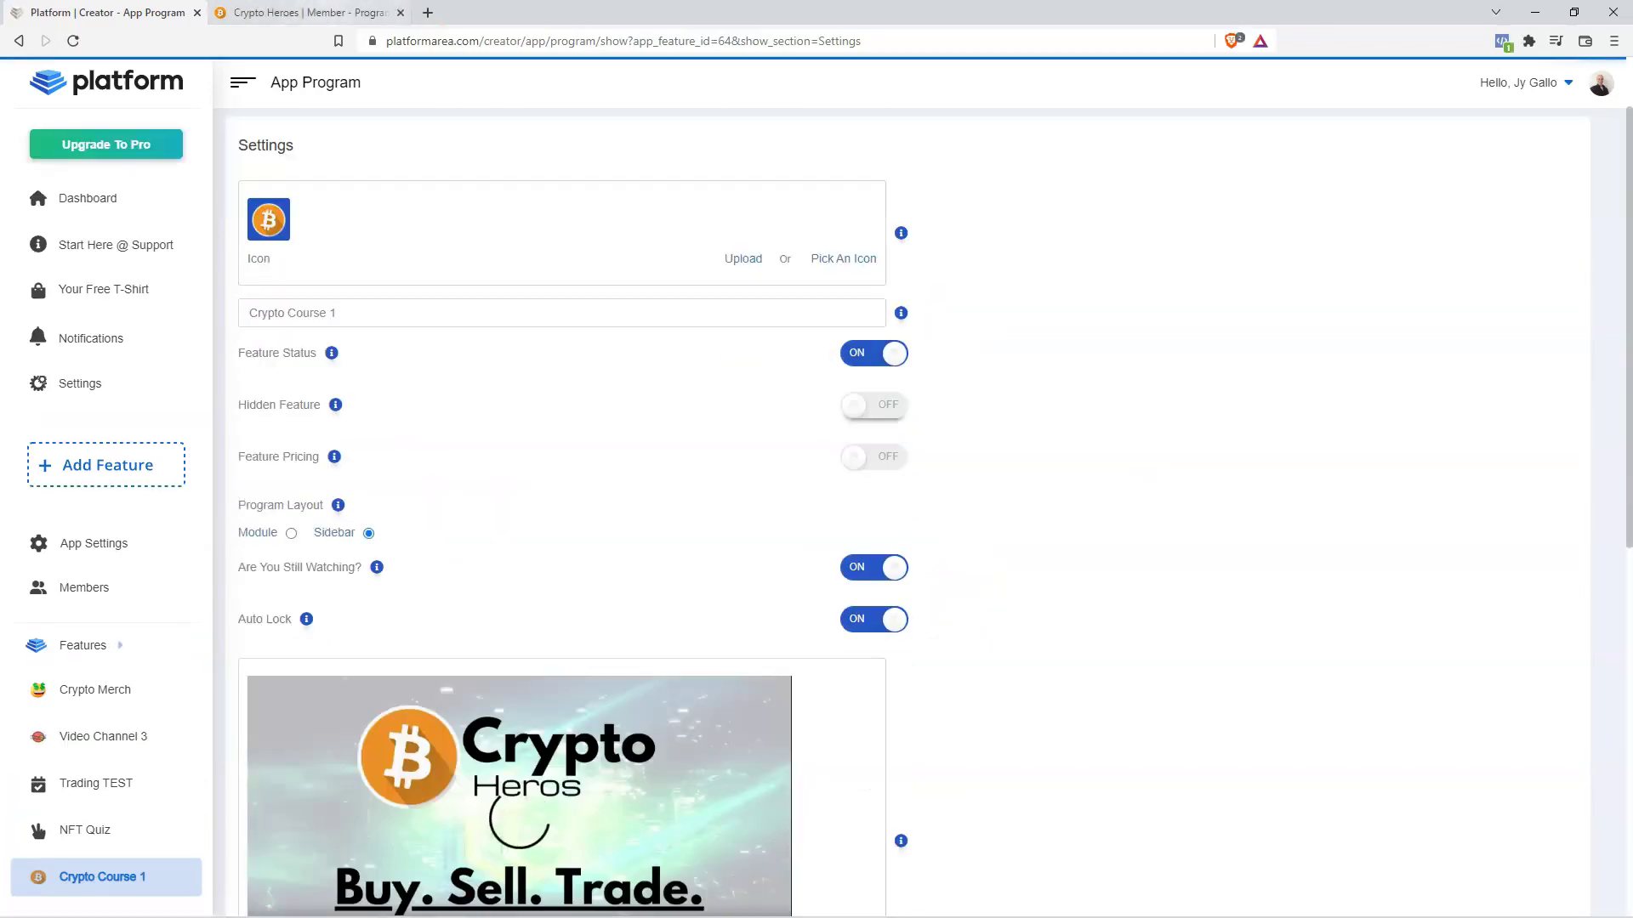
{"action": "left_click", "coordinate": [306, 12]}
{"action": "left_click", "coordinate": [74, 41]}
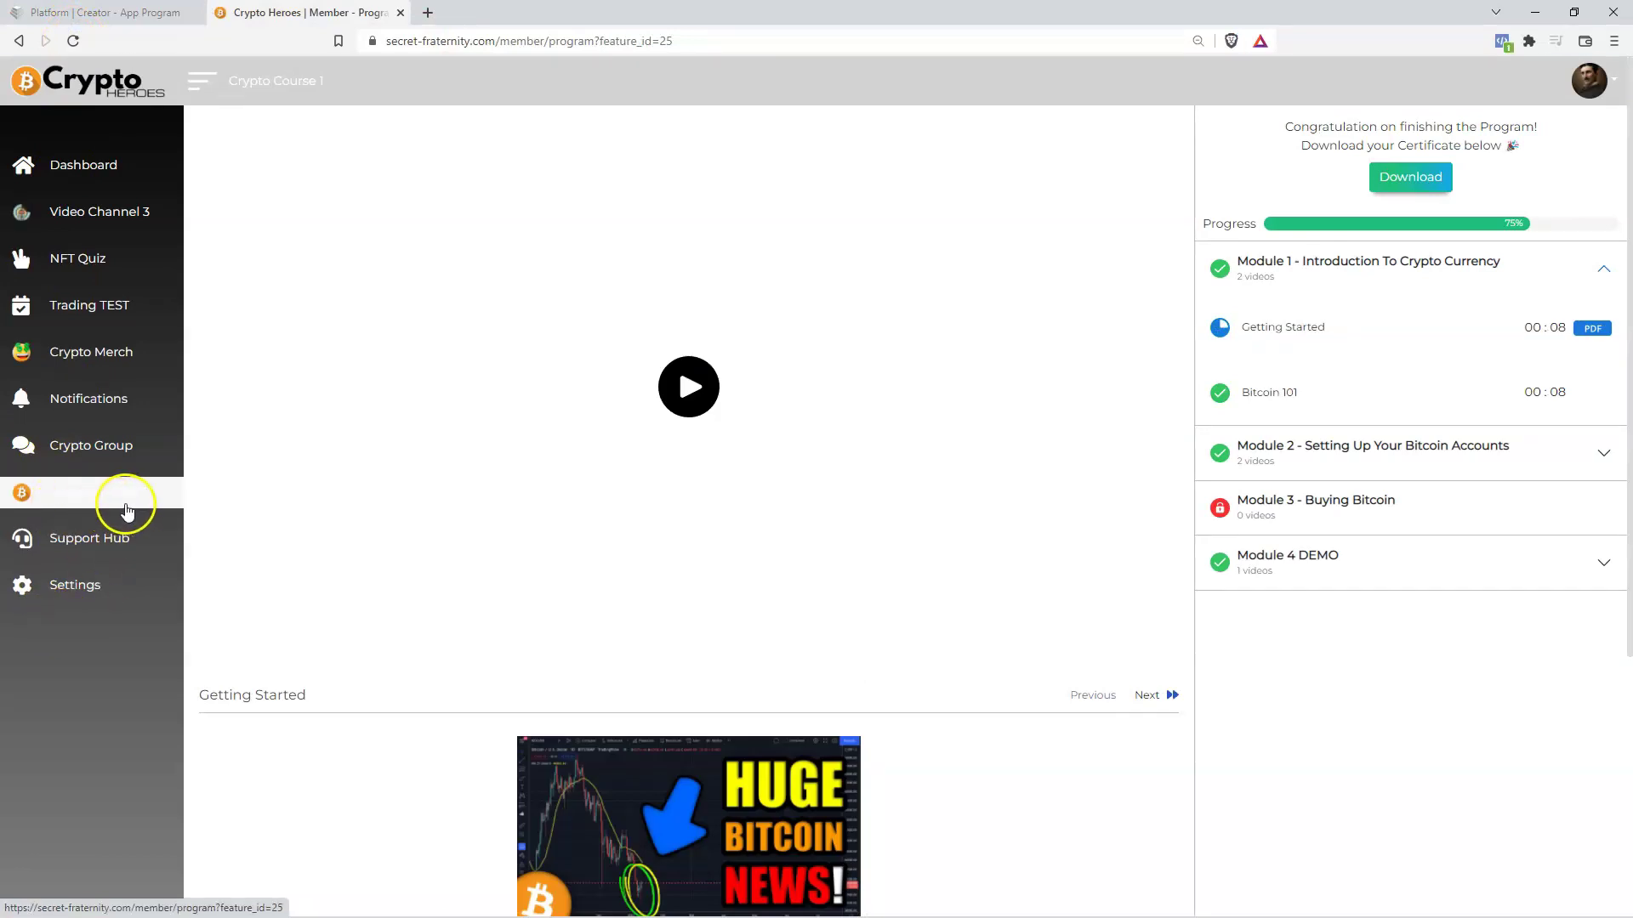
Turn off Feature Status for Crypto Course 1 in Platform and look at the course's entry on the Crypto Heroes member page.
{"action": "left_click", "coordinate": [105, 13]}
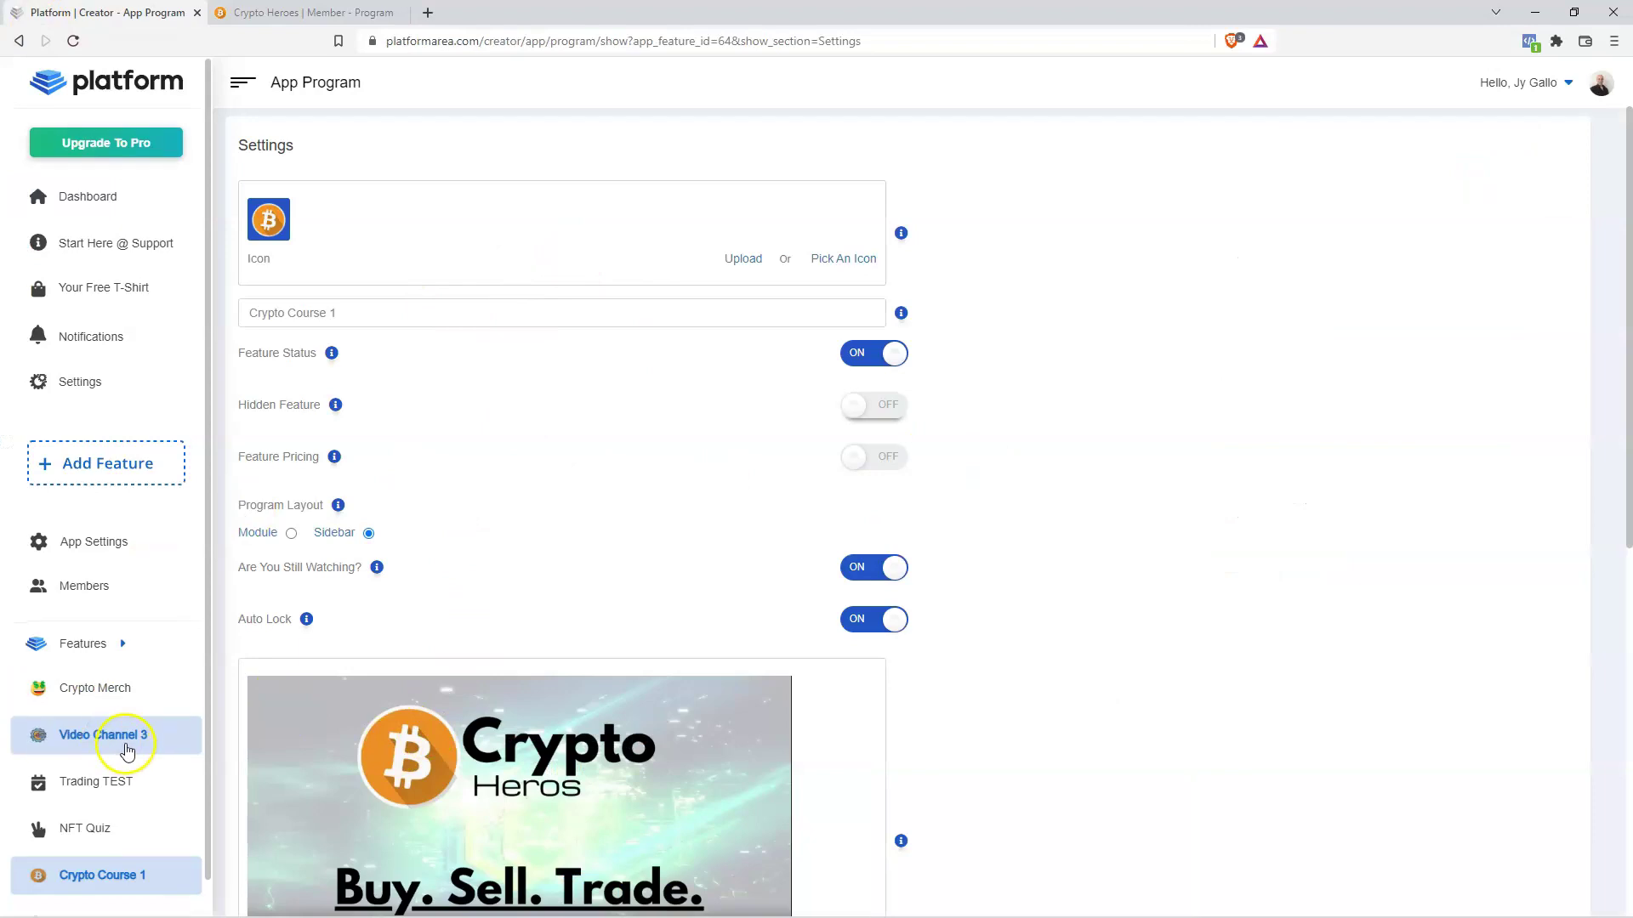
{"action": "scroll", "coordinate": [128, 740], "scroll_direction": "down", "scroll_amount": 1}
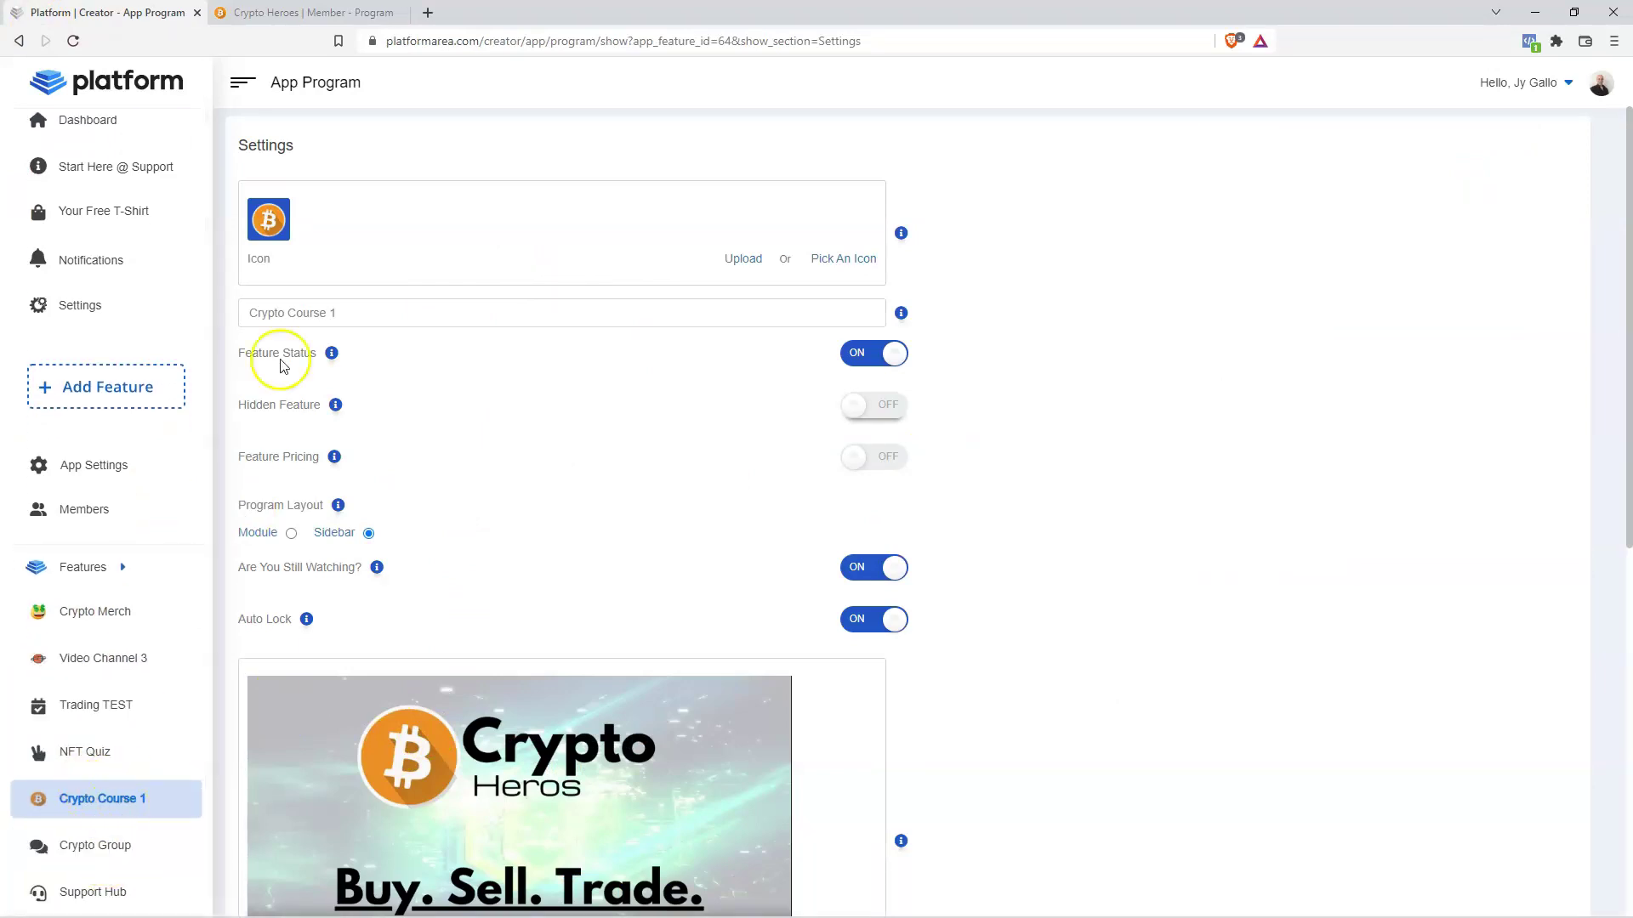
{"action": "left_click", "coordinate": [890, 362]}
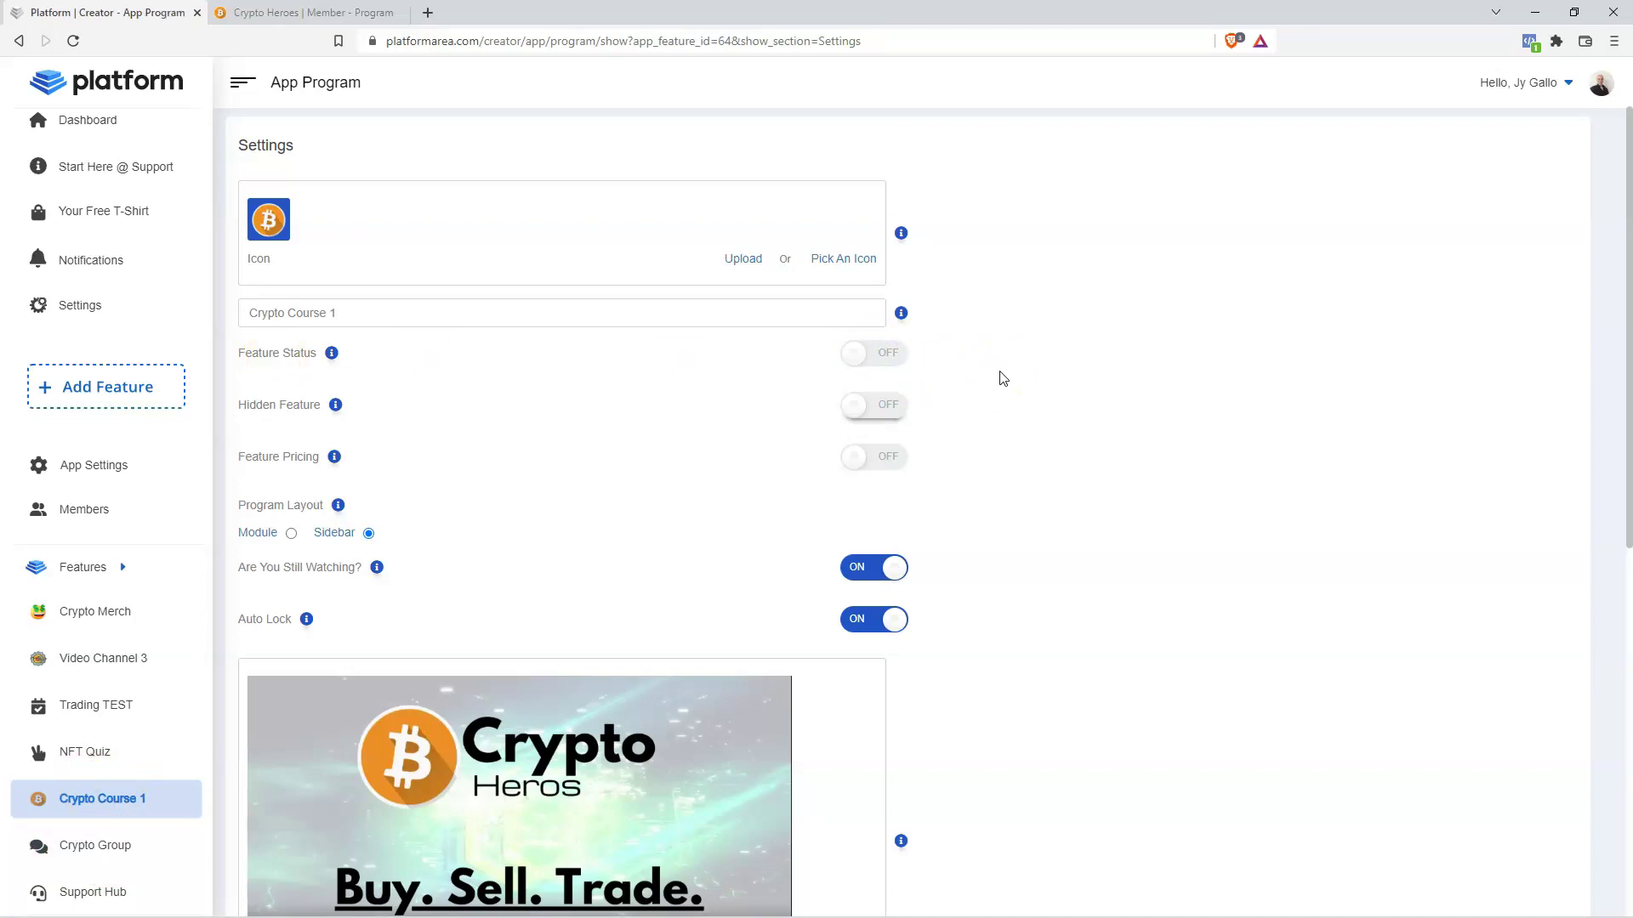
{"action": "left_click", "coordinate": [985, 368]}
{"action": "left_click", "coordinate": [324, 18]}
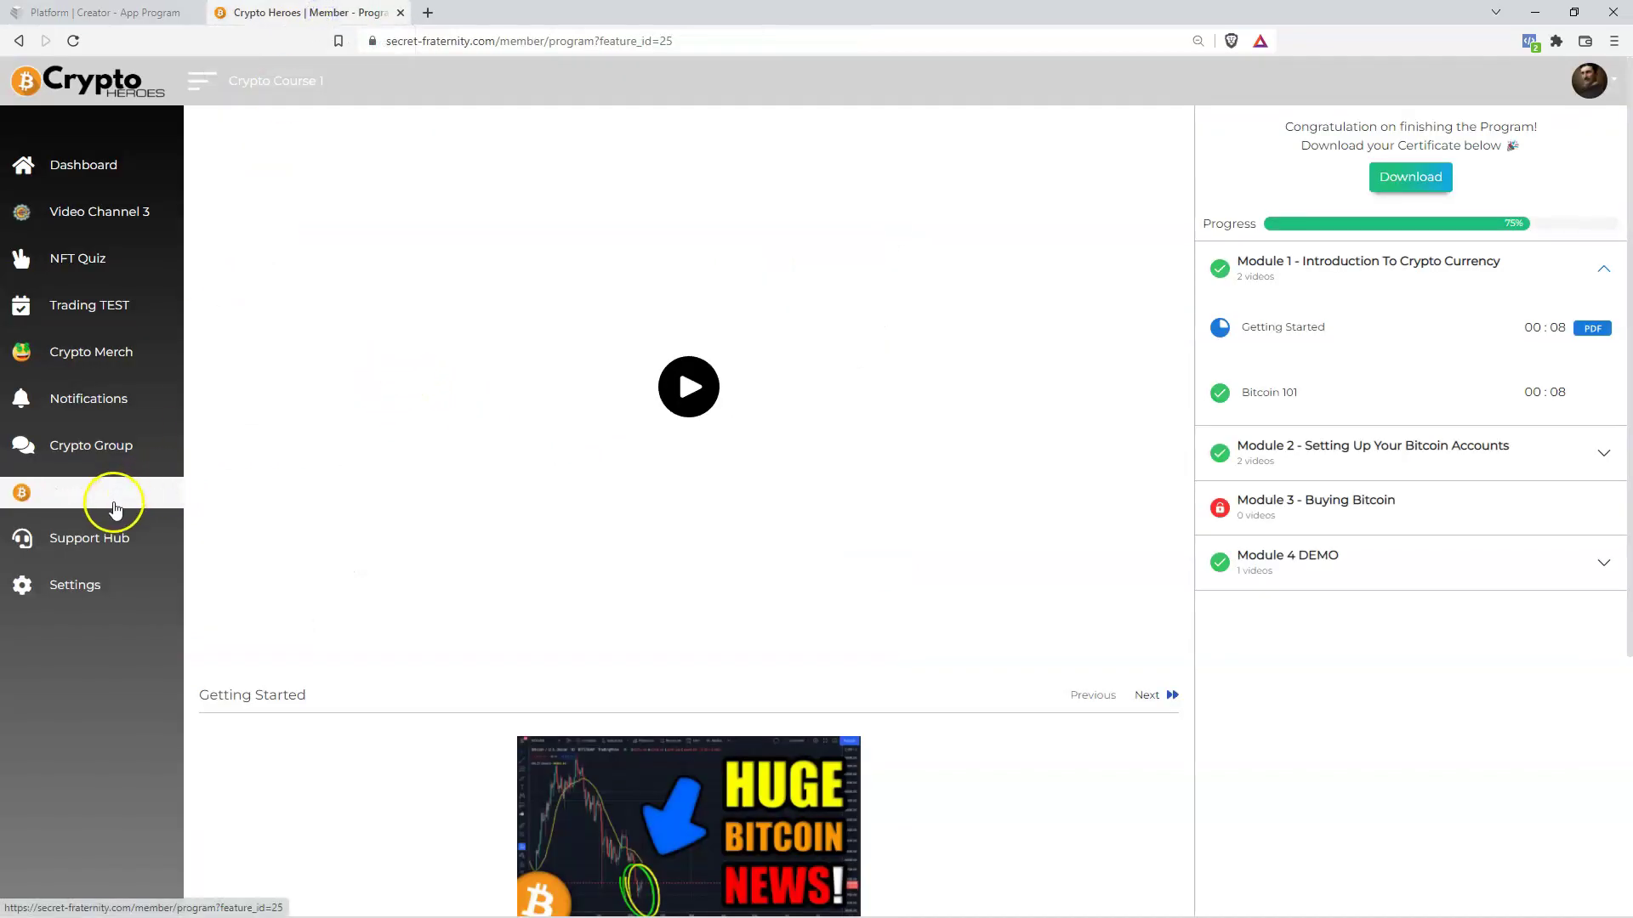
Check the Feature Pricing option in the course settings in Platform against the course's entry on the Crypto Heroes member page.
{"action": "left_click", "coordinate": [143, 12]}
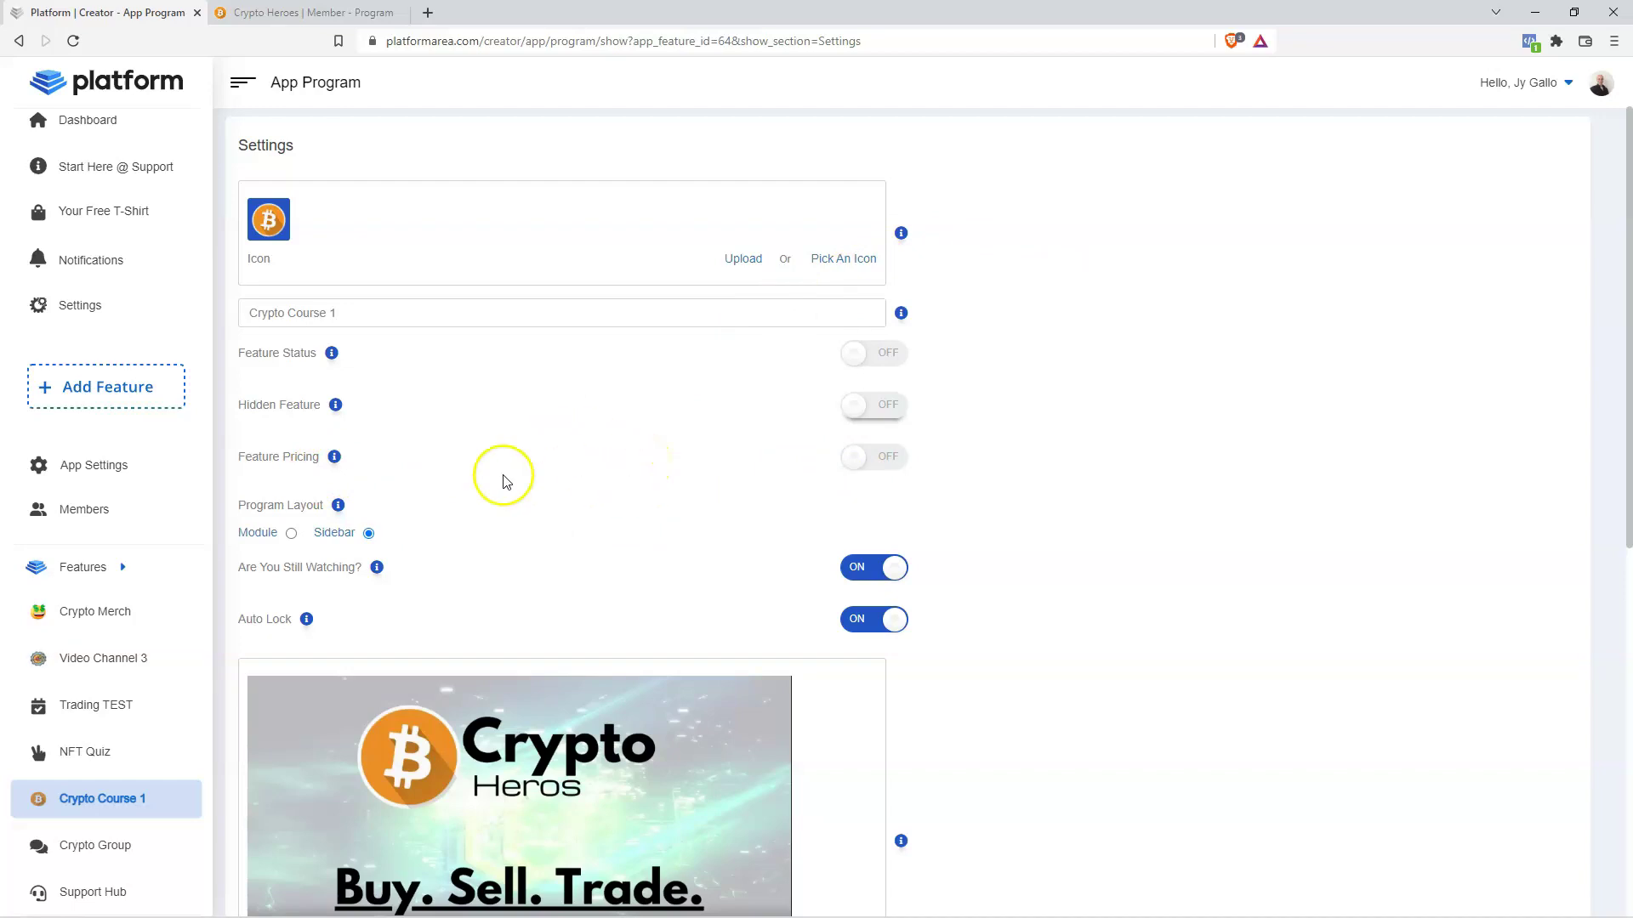
{"action": "mouse_move", "coordinate": [340, 458]}
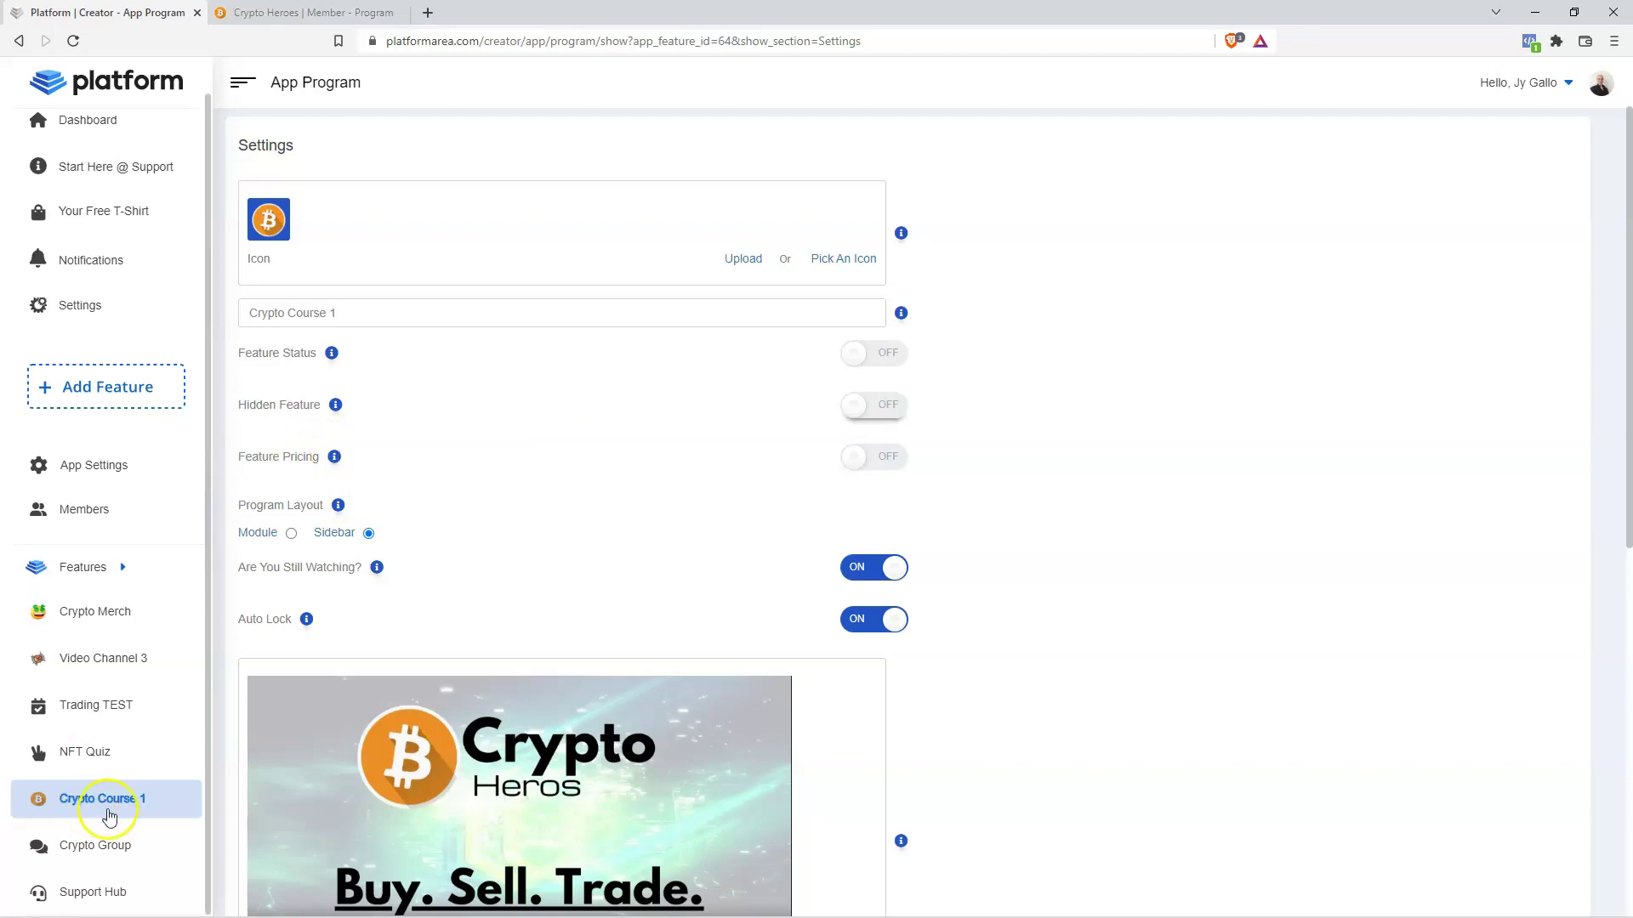
{"action": "key", "text": "ctrl+Tab"}
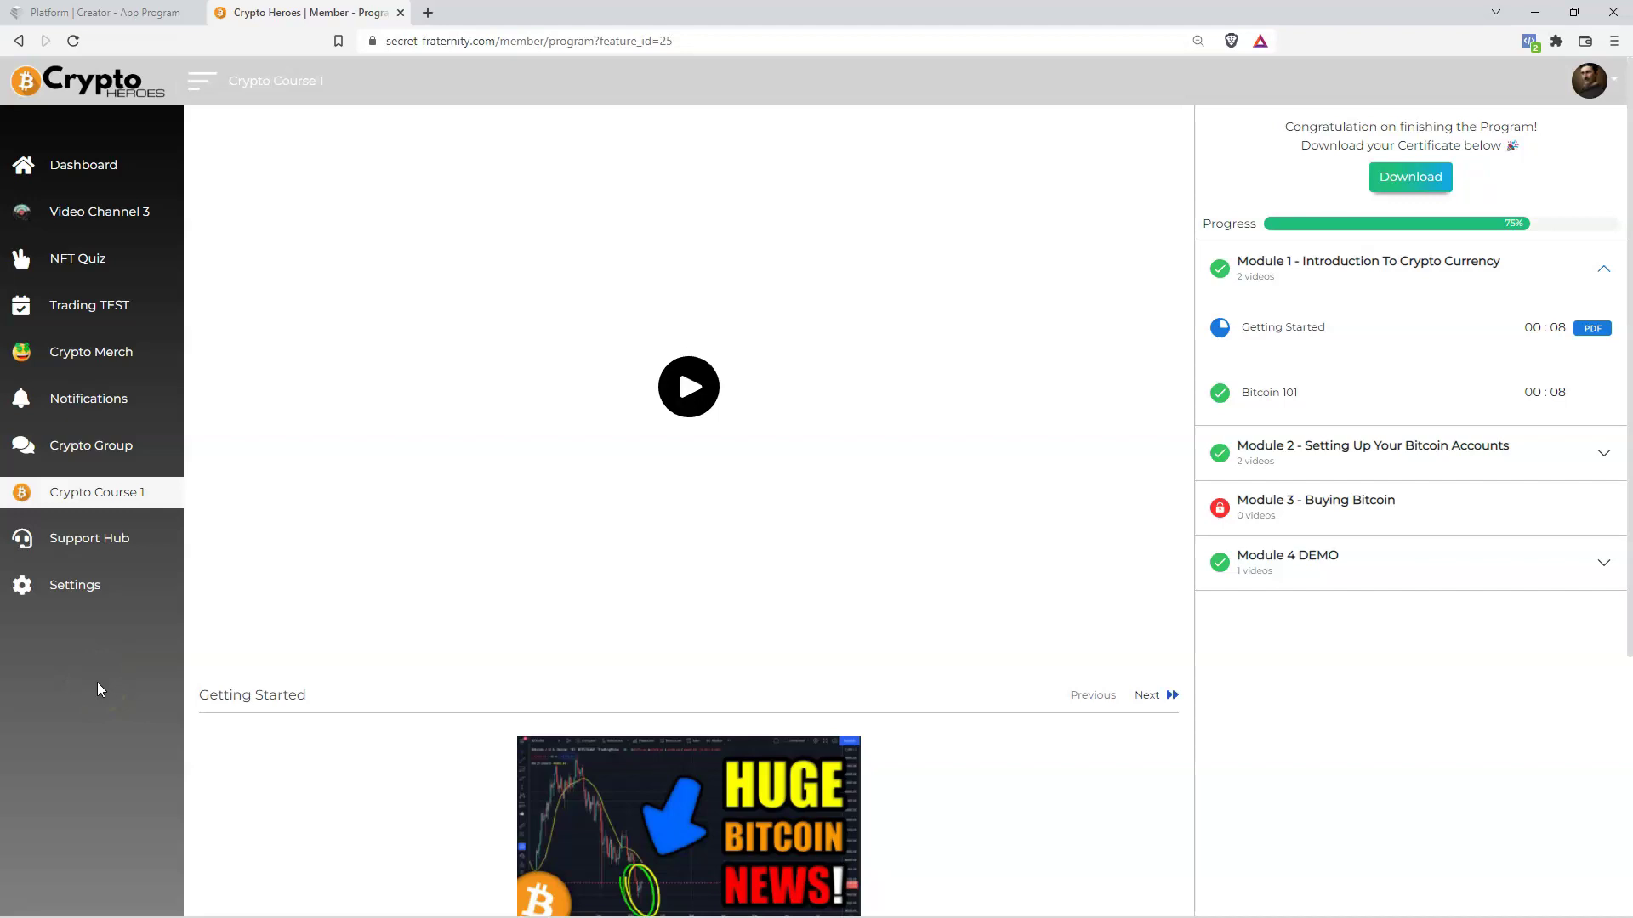
{"action": "left_click", "coordinate": [106, 12]}
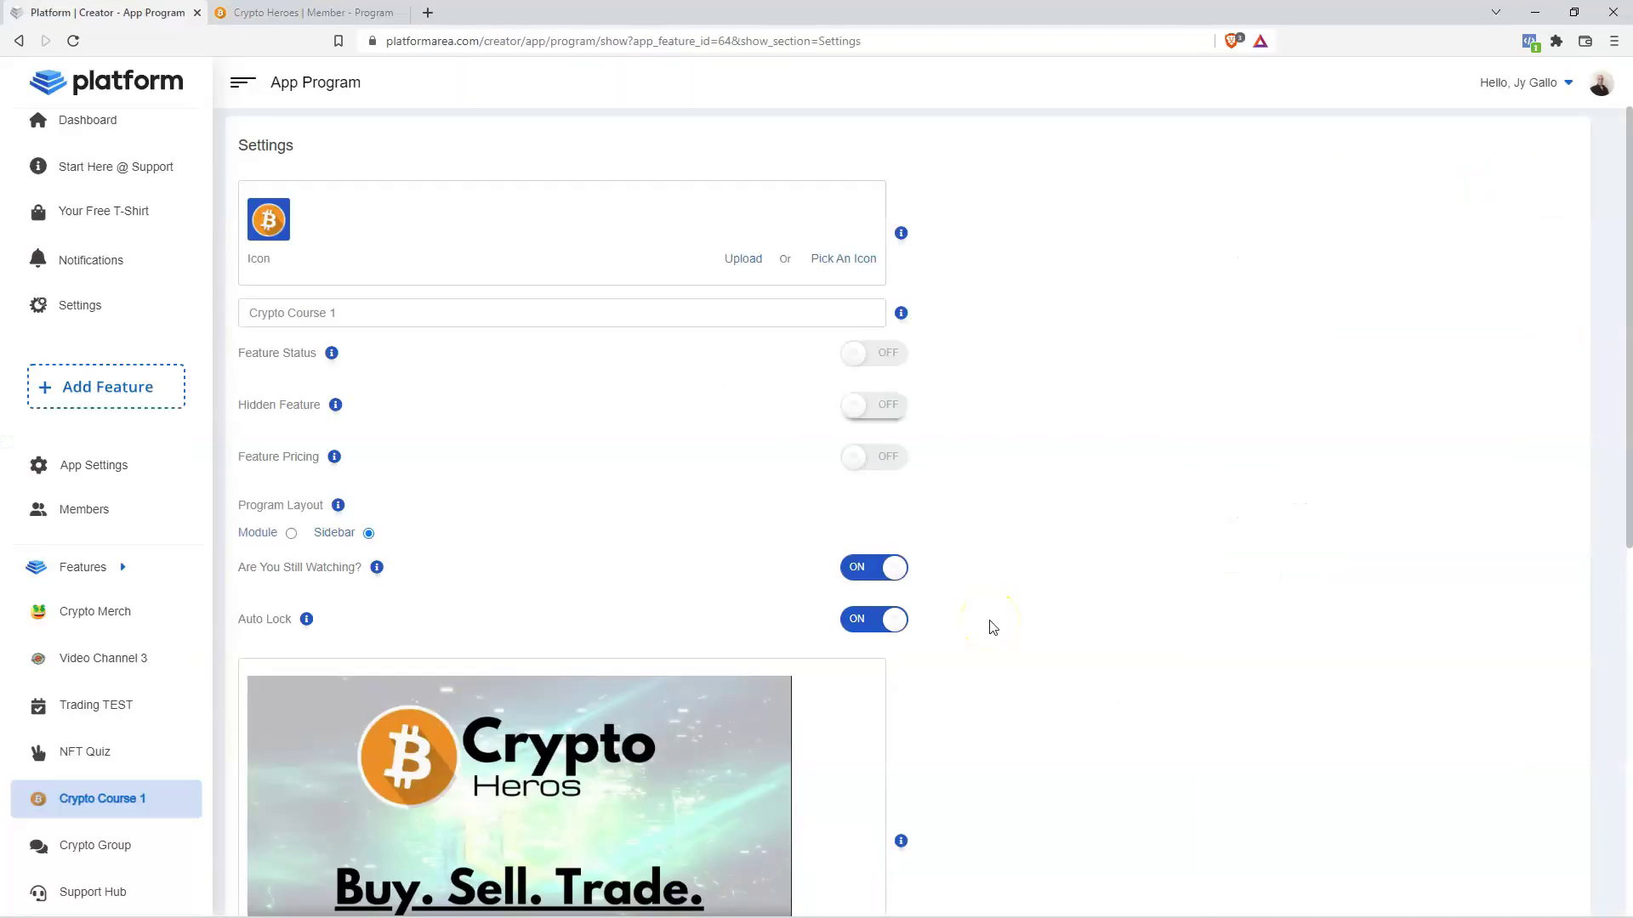
Set the Program Layout of Crypto Course 1 to Module and save the course settings.
{"action": "scroll", "coordinate": [994, 627], "scroll_direction": "down", "scroll_amount": 2}
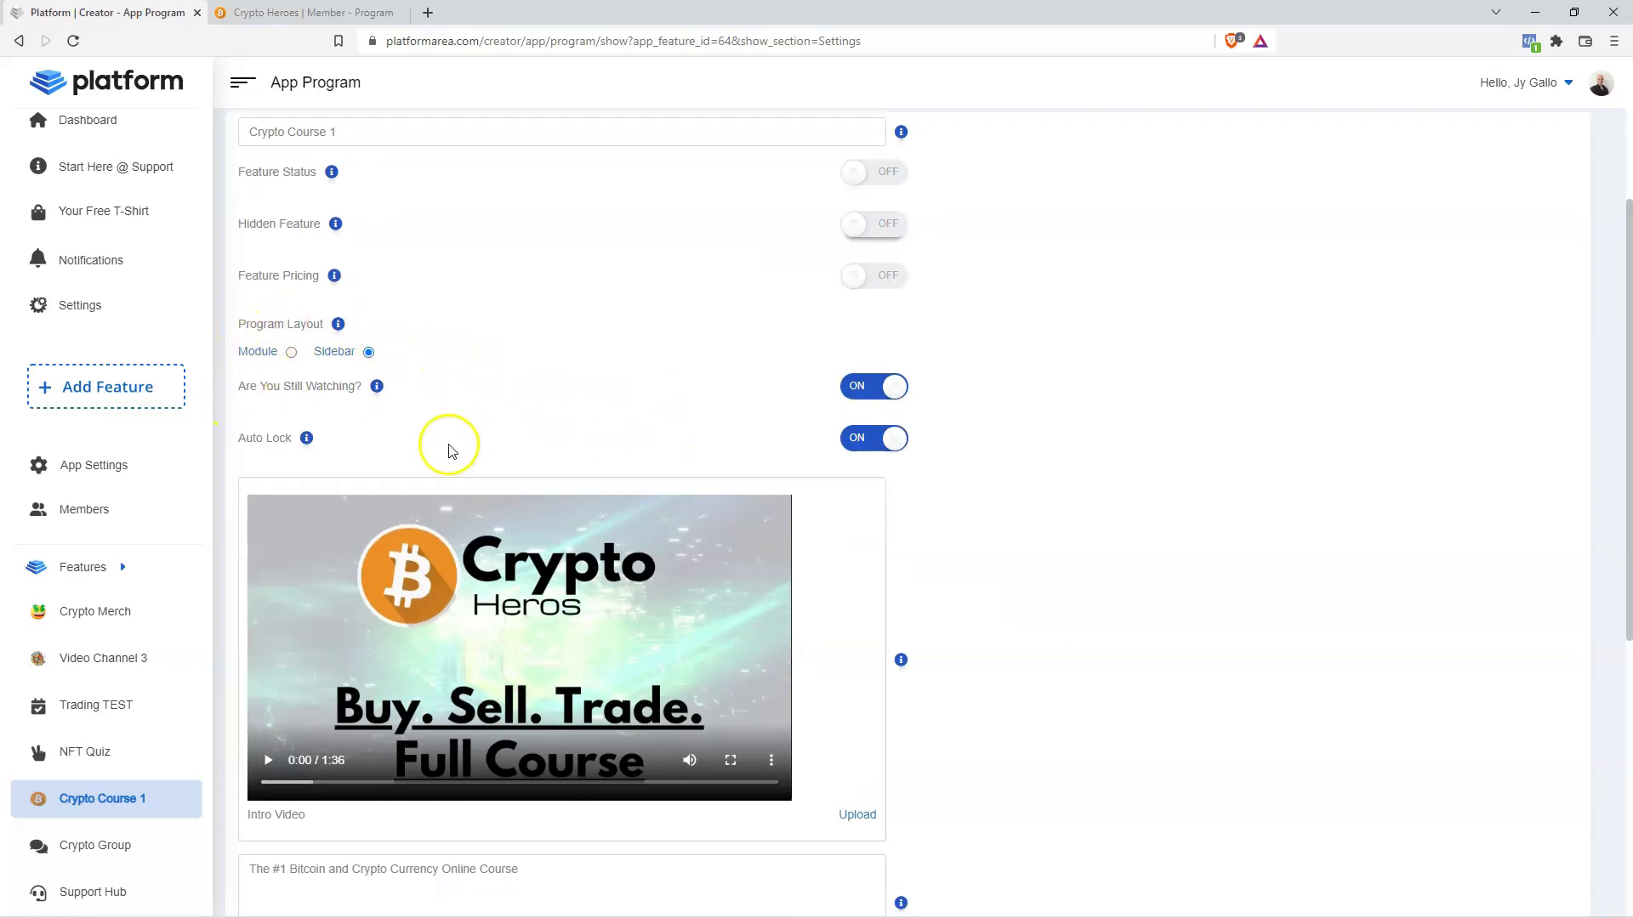
{"action": "scroll", "coordinate": [445, 441], "scroll_direction": "down", "scroll_amount": 2}
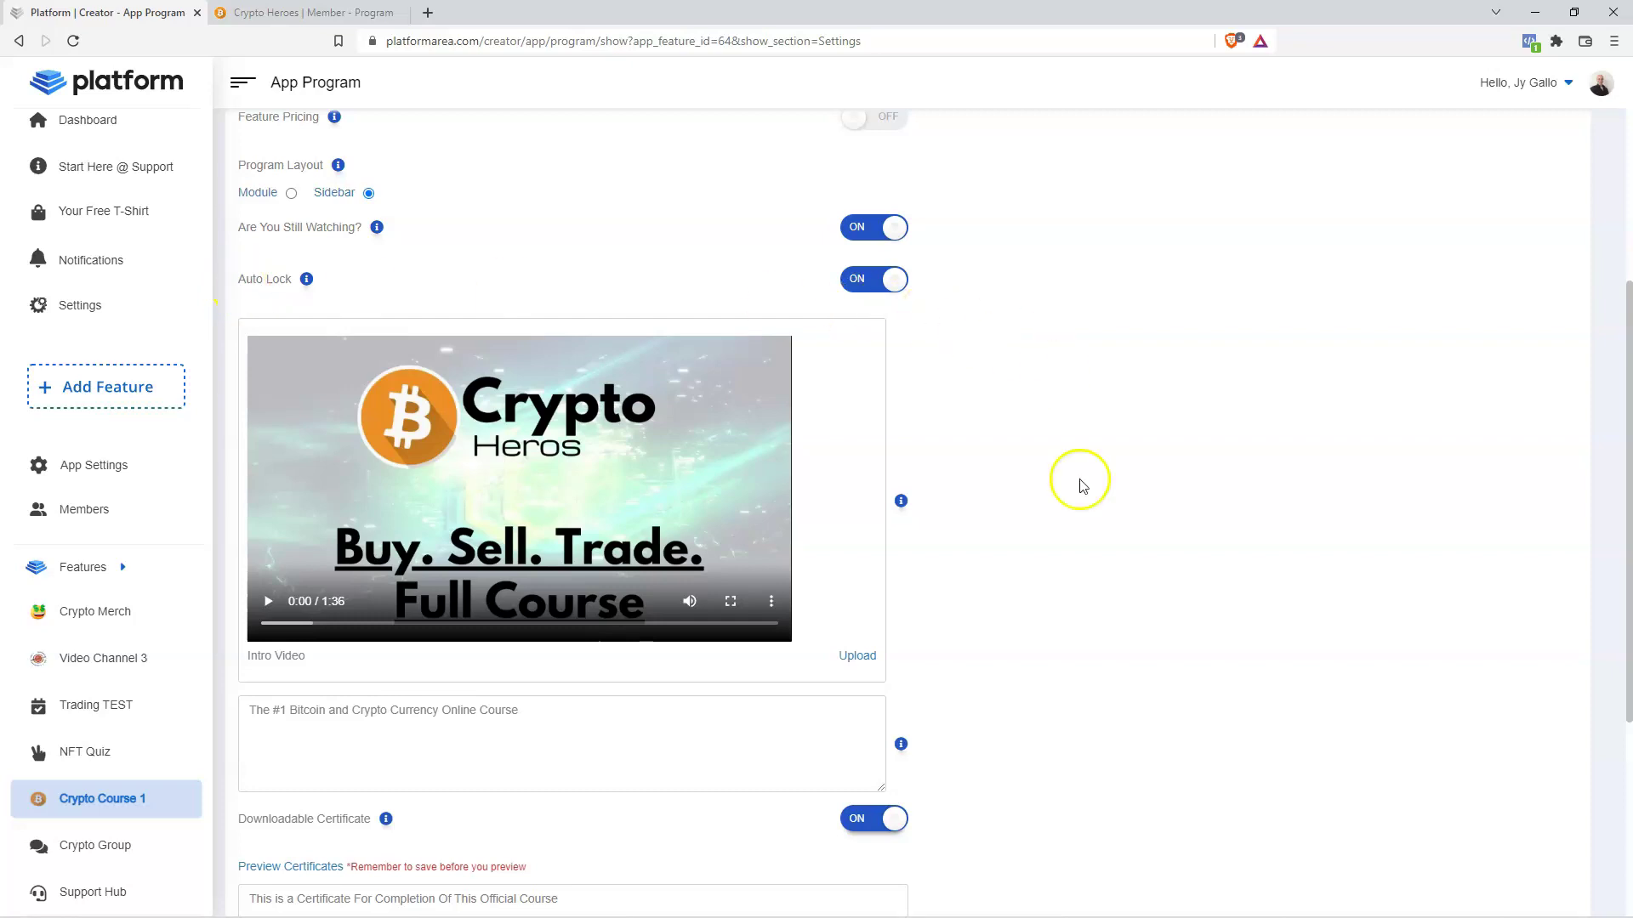
{"action": "scroll", "coordinate": [1076, 557], "scroll_direction": "down", "scroll_amount": 2}
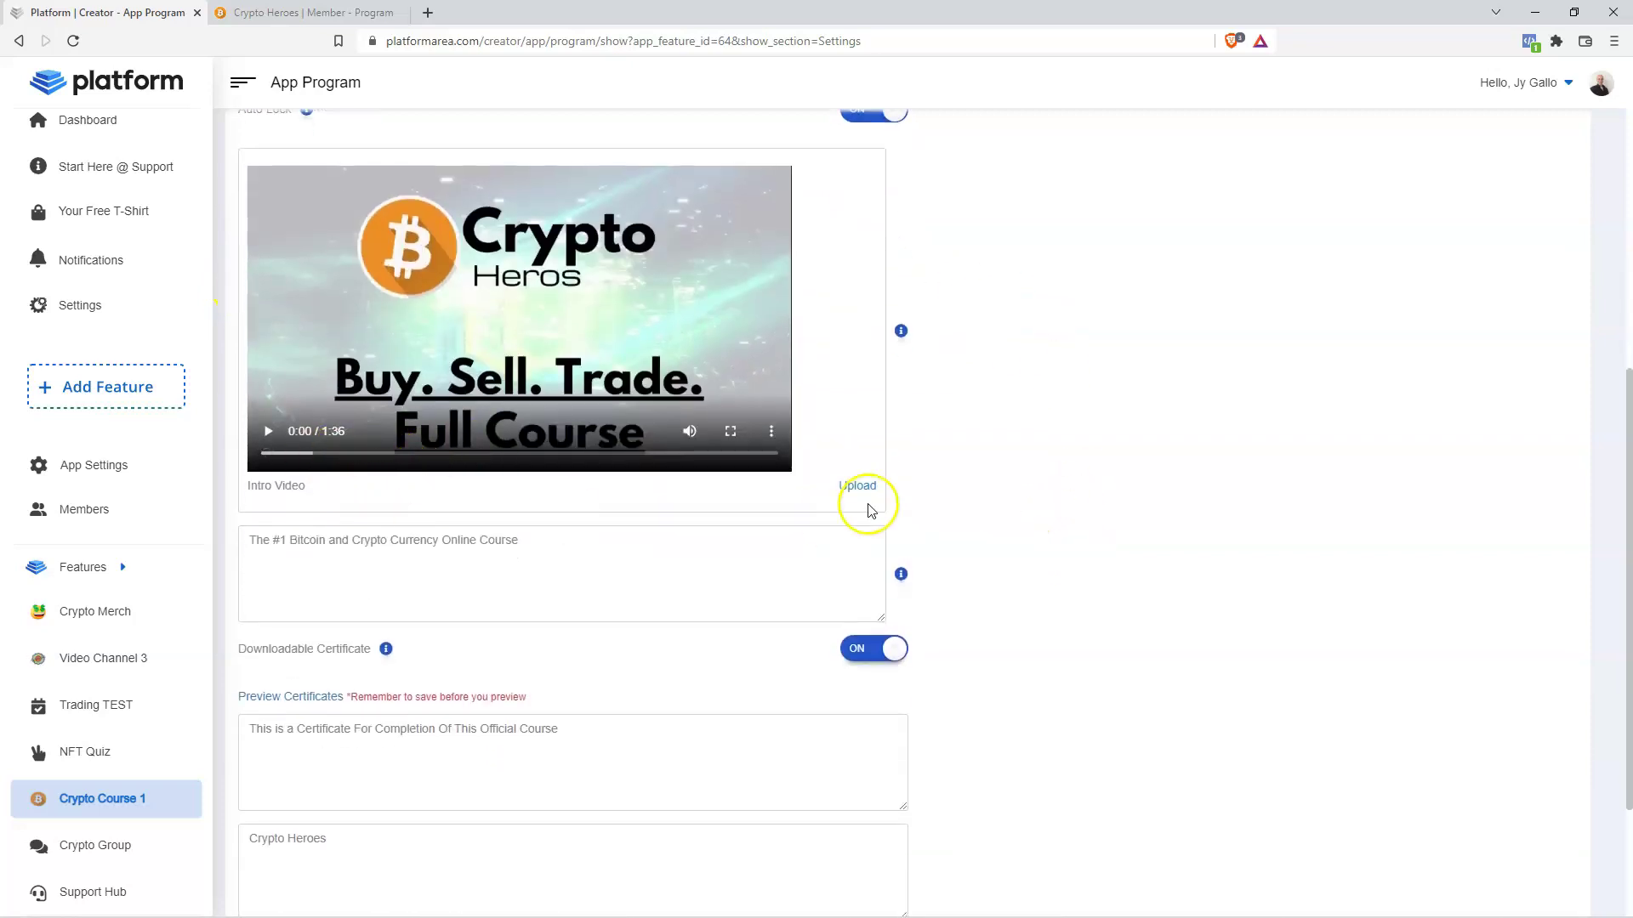
{"action": "scroll", "coordinate": [329, 412], "scroll_direction": "up", "scroll_amount": 6}
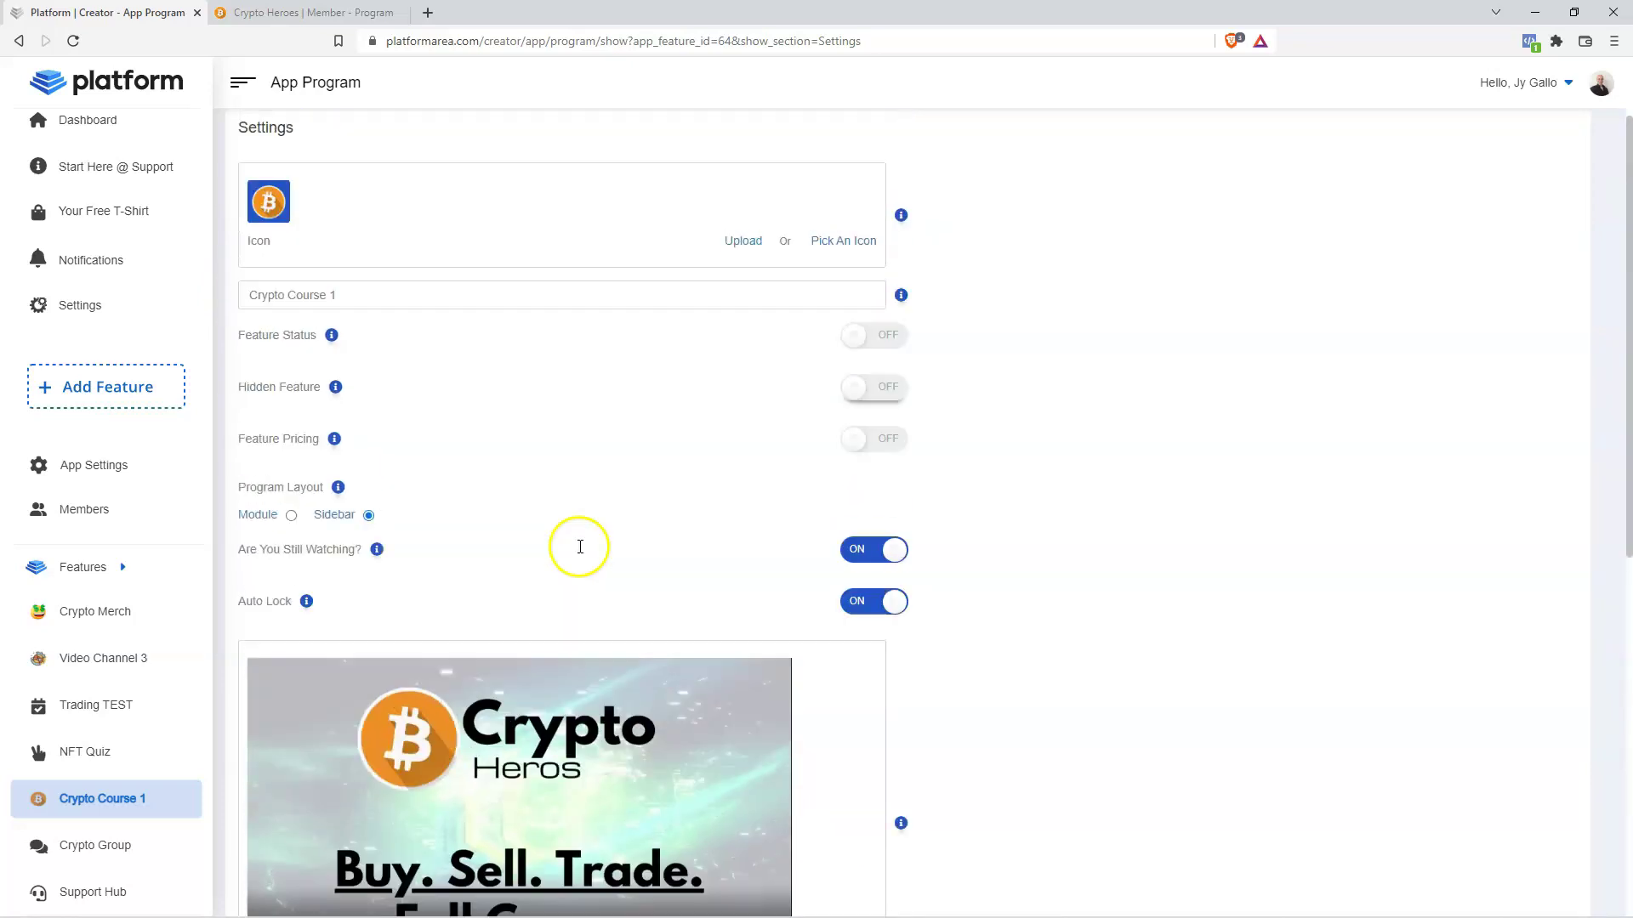
{"action": "left_click", "coordinate": [291, 534]}
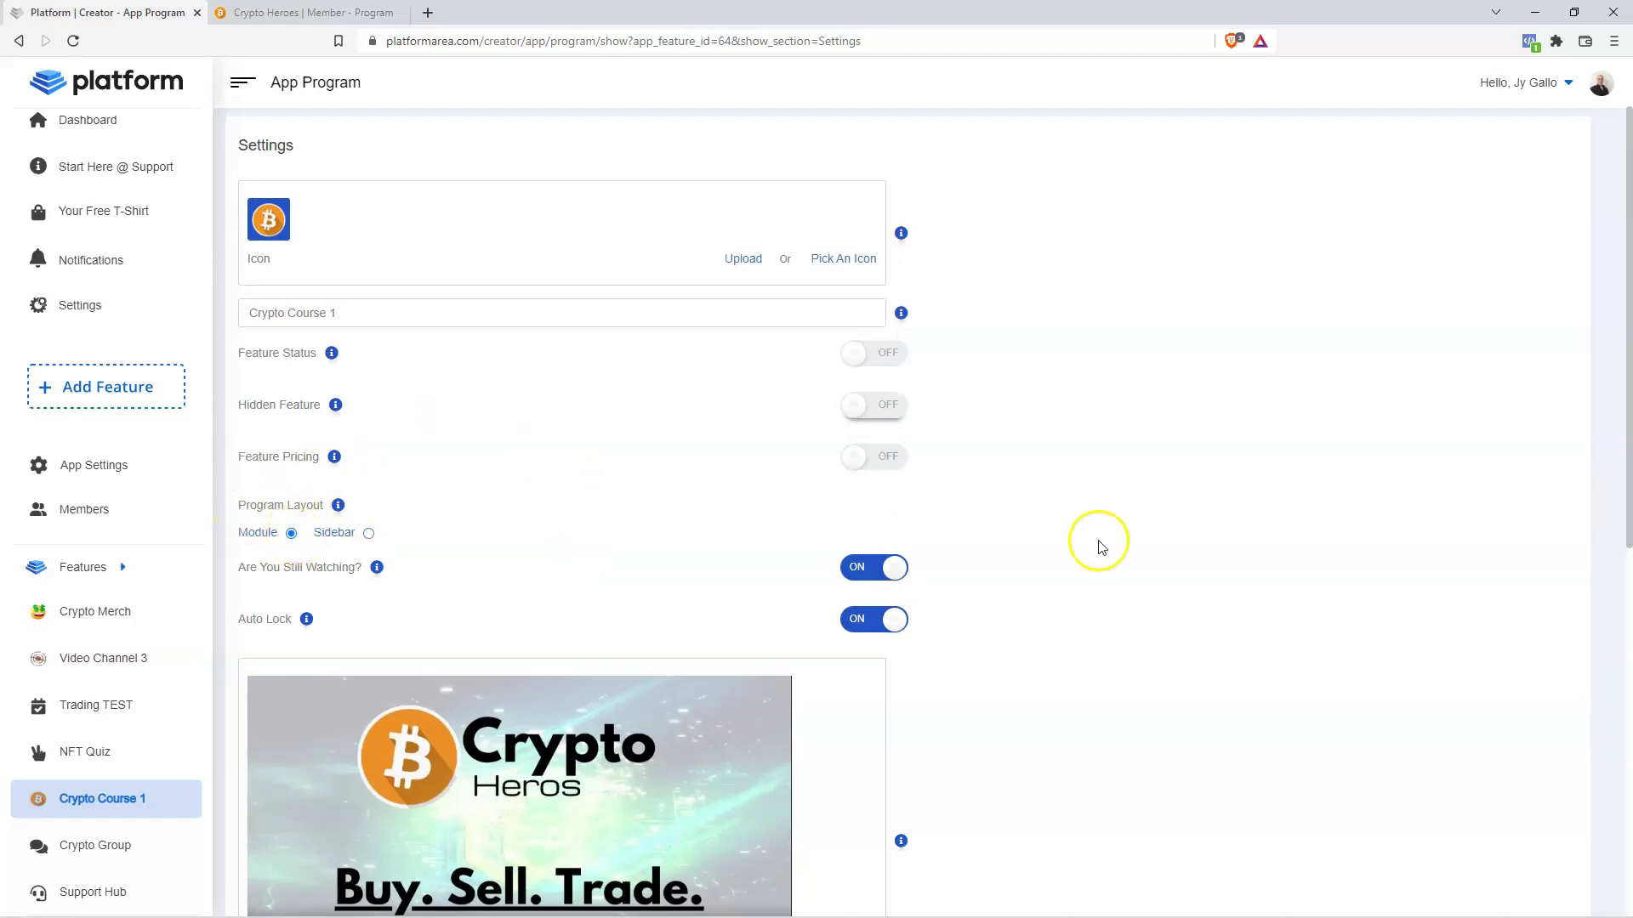
{"action": "scroll", "coordinate": [1137, 612], "scroll_direction": "down", "scroll_amount": 5}
{"action": "scroll", "coordinate": [1063, 680], "scroll_direction": "down", "scroll_amount": 5}
{"action": "left_click", "coordinate": [881, 770]}
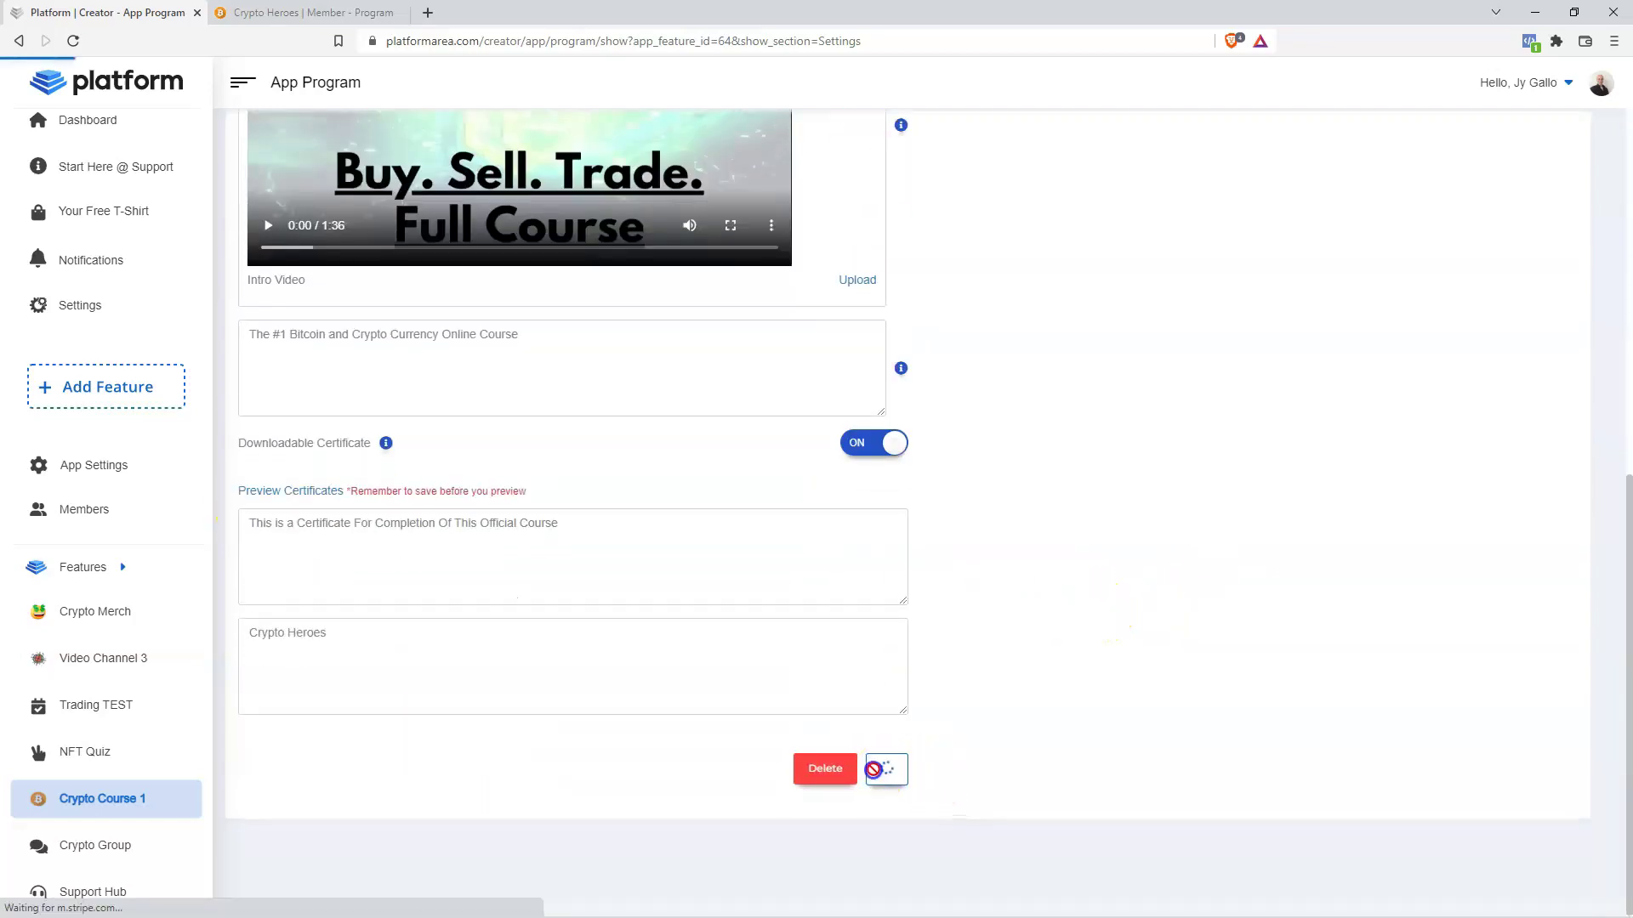
Reload the Crypto Heroes member page, open Crypto Course 1, and review its page layout and module list.
{"action": "left_click", "coordinate": [306, 12]}
{"action": "left_click", "coordinate": [73, 41]}
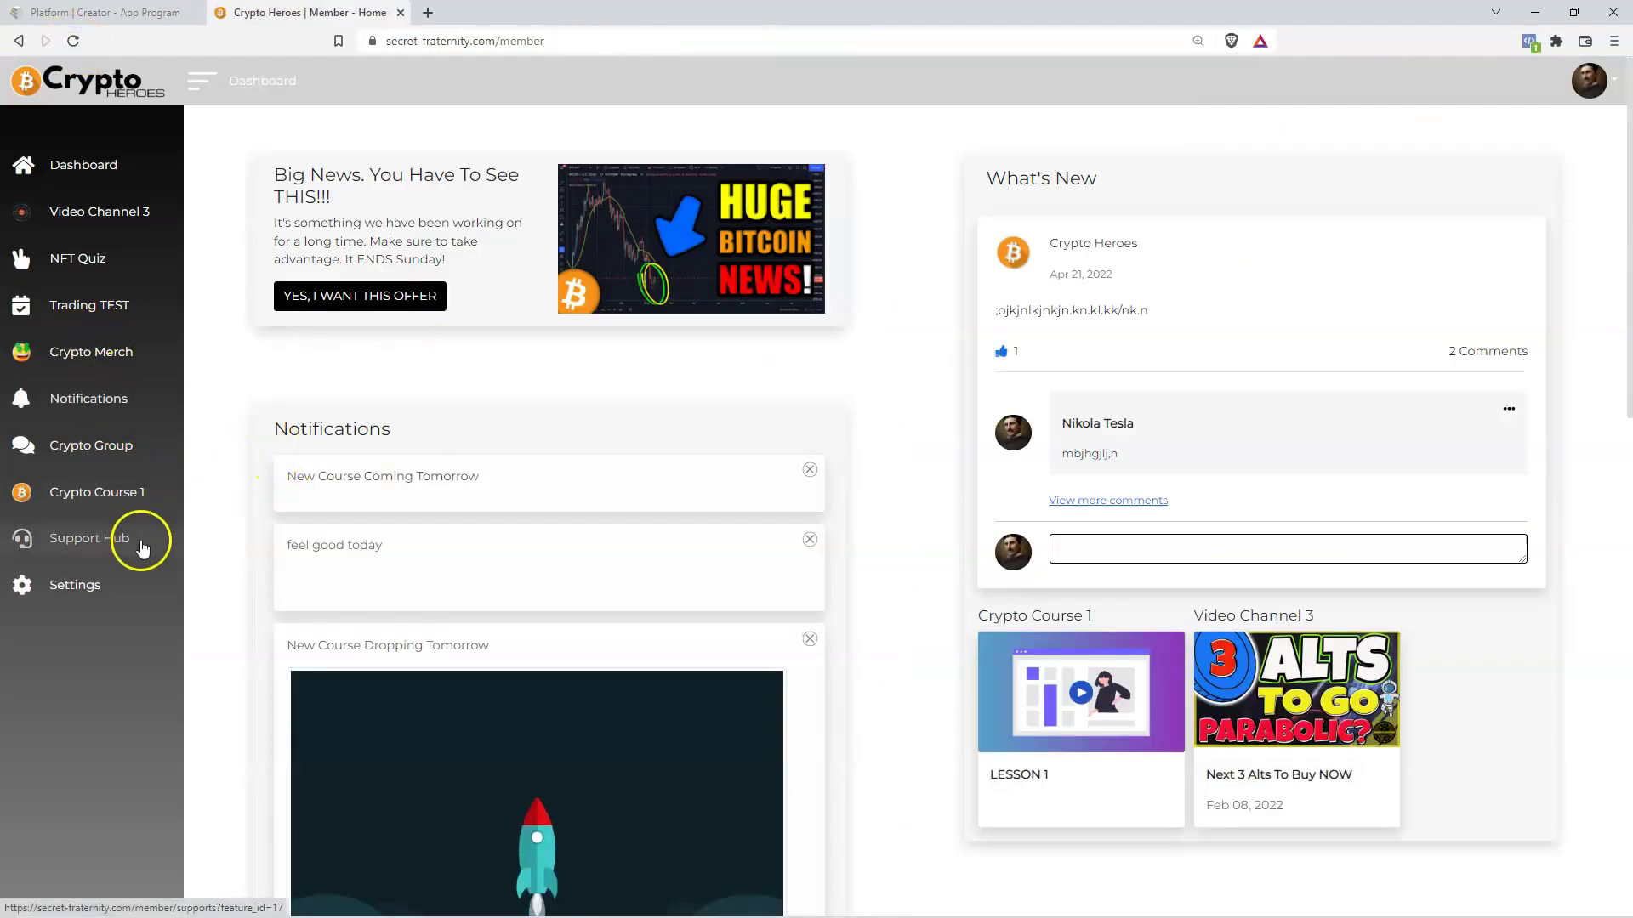
{"action": "left_click", "coordinate": [108, 500]}
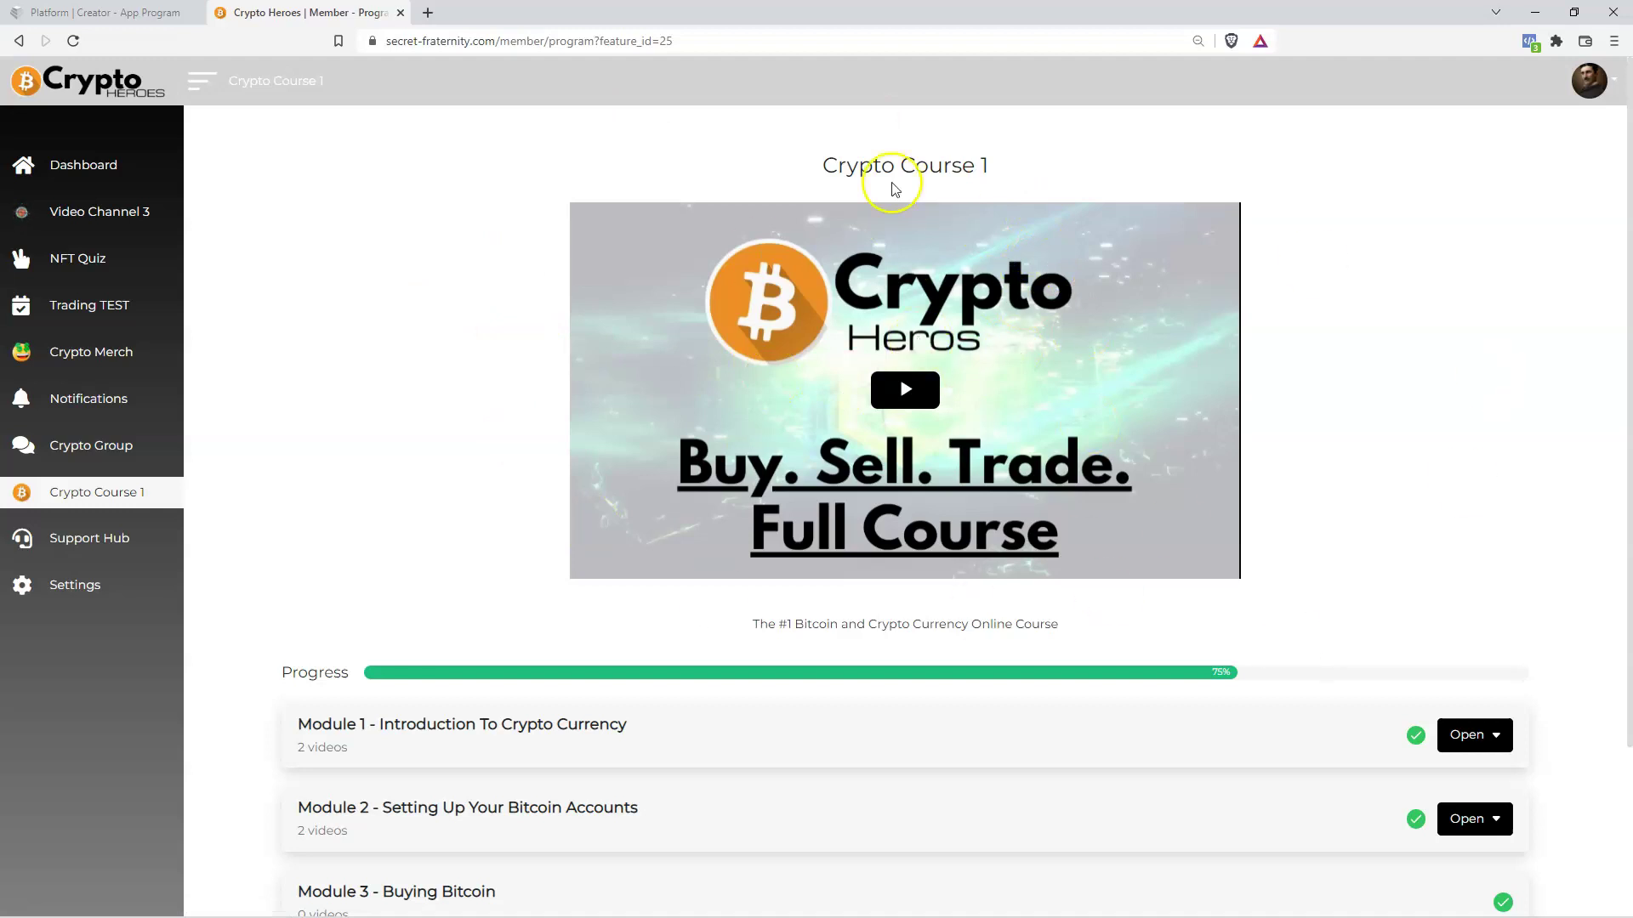
{"action": "scroll", "coordinate": [527, 561], "scroll_direction": "down", "scroll_amount": 3}
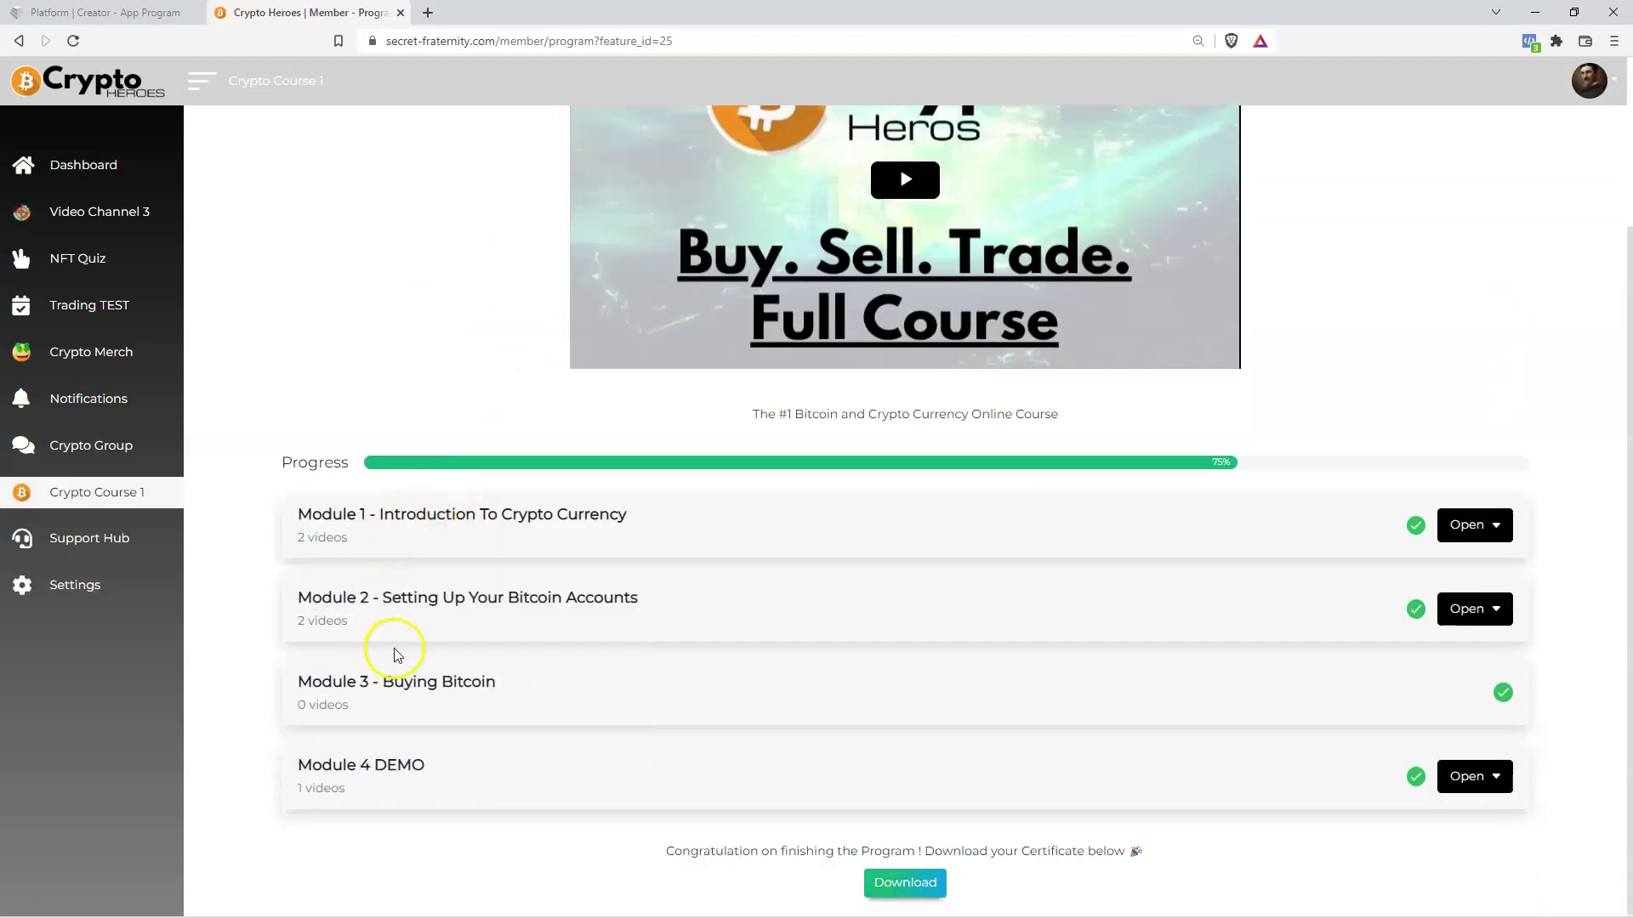
{"action": "scroll", "coordinate": [544, 613], "scroll_direction": "up", "scroll_amount": 3}
Play the course's intro video on the member page and in the Crypto Course 1 settings in Platform.
{"action": "left_click", "coordinate": [923, 400]}
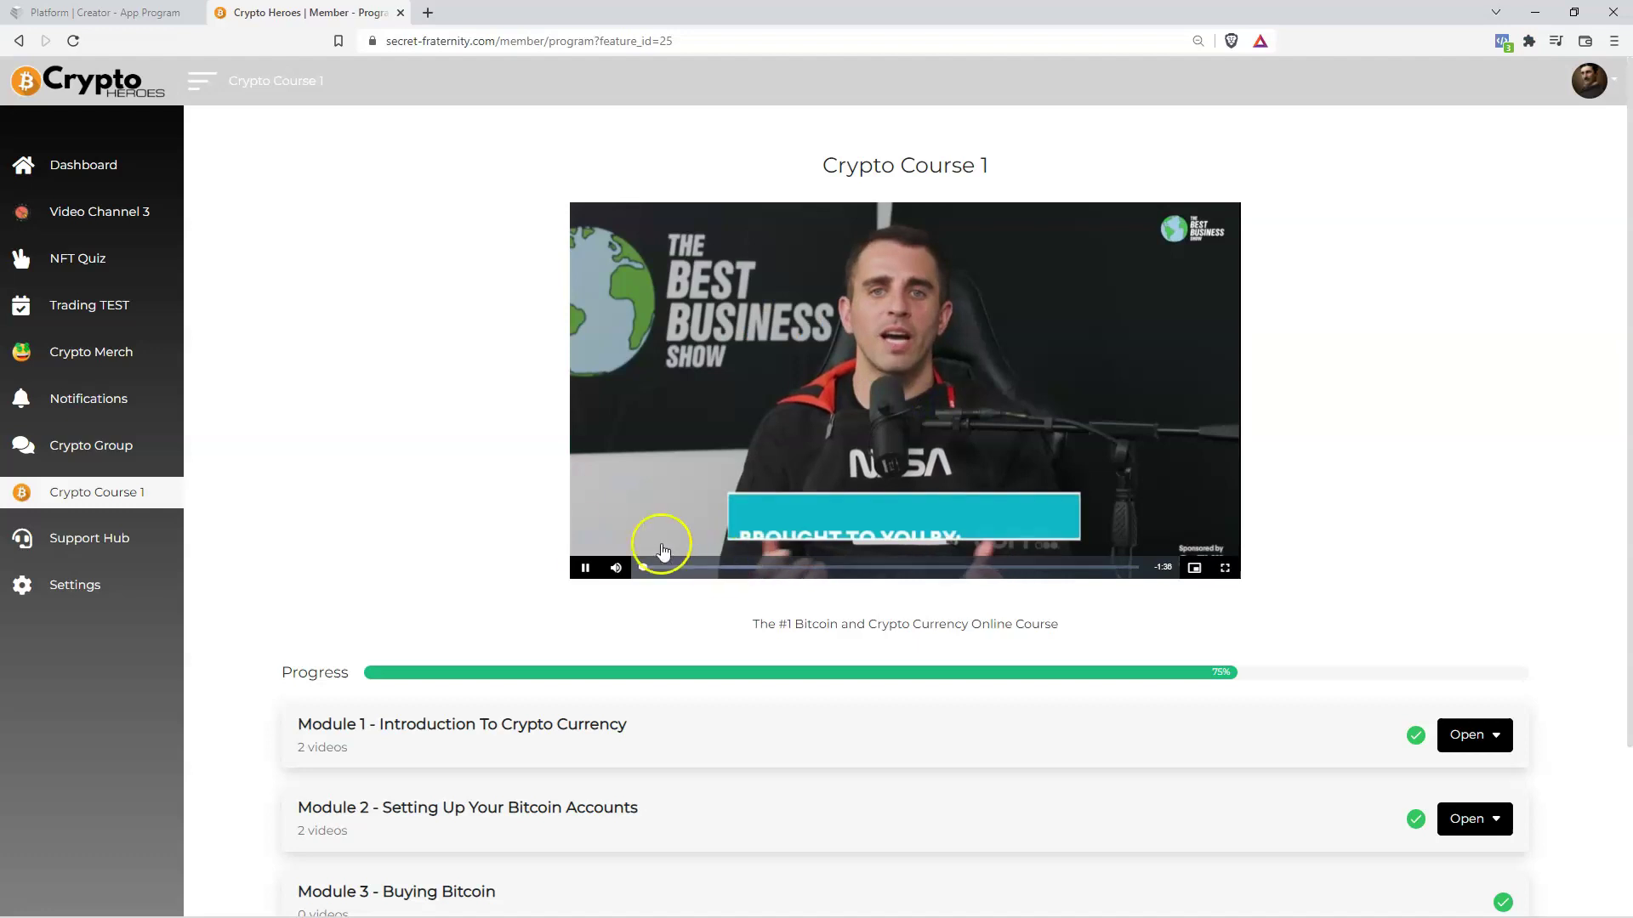
{"action": "key", "text": "ctrl+shift+Tab"}
{"action": "scroll", "coordinate": [1097, 644], "scroll_direction": "down", "scroll_amount": 5}
{"action": "left_click", "coordinate": [269, 516]}
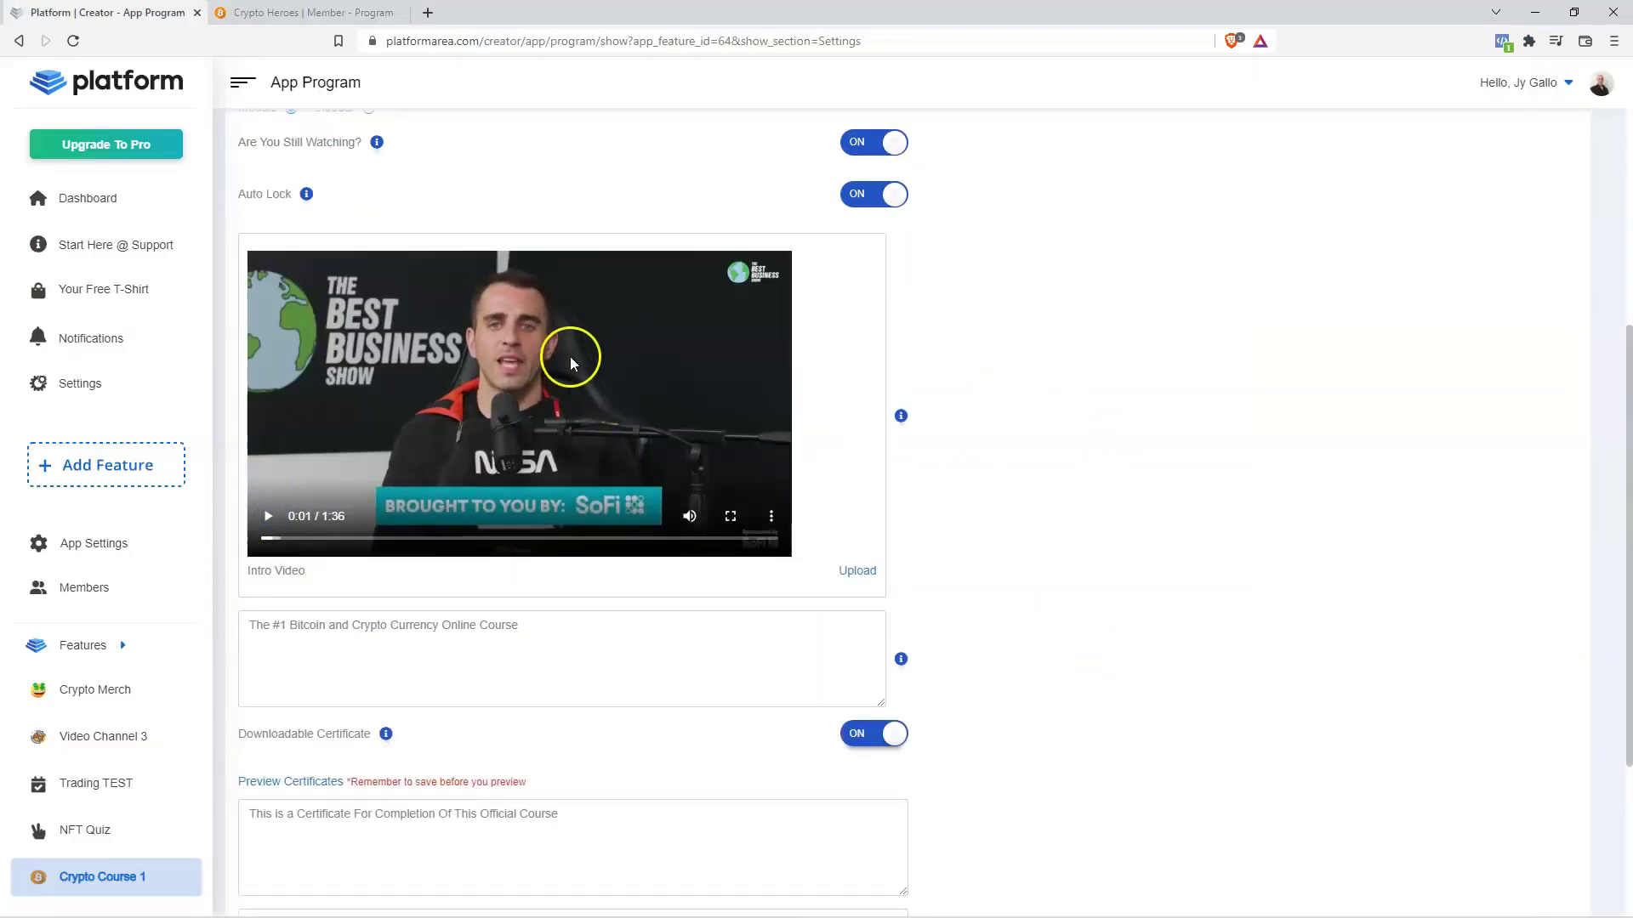
Compare the course description in the Platform settings with the text below the intro video on the Crypto Heroes member page.
{"action": "scroll", "coordinate": [859, 515], "scroll_direction": "down", "scroll_amount": 2}
{"action": "left_click_drag", "start_coordinate": [528, 456], "coordinate": [247, 434]}
{"action": "key", "text": "ctrl+Tab"}
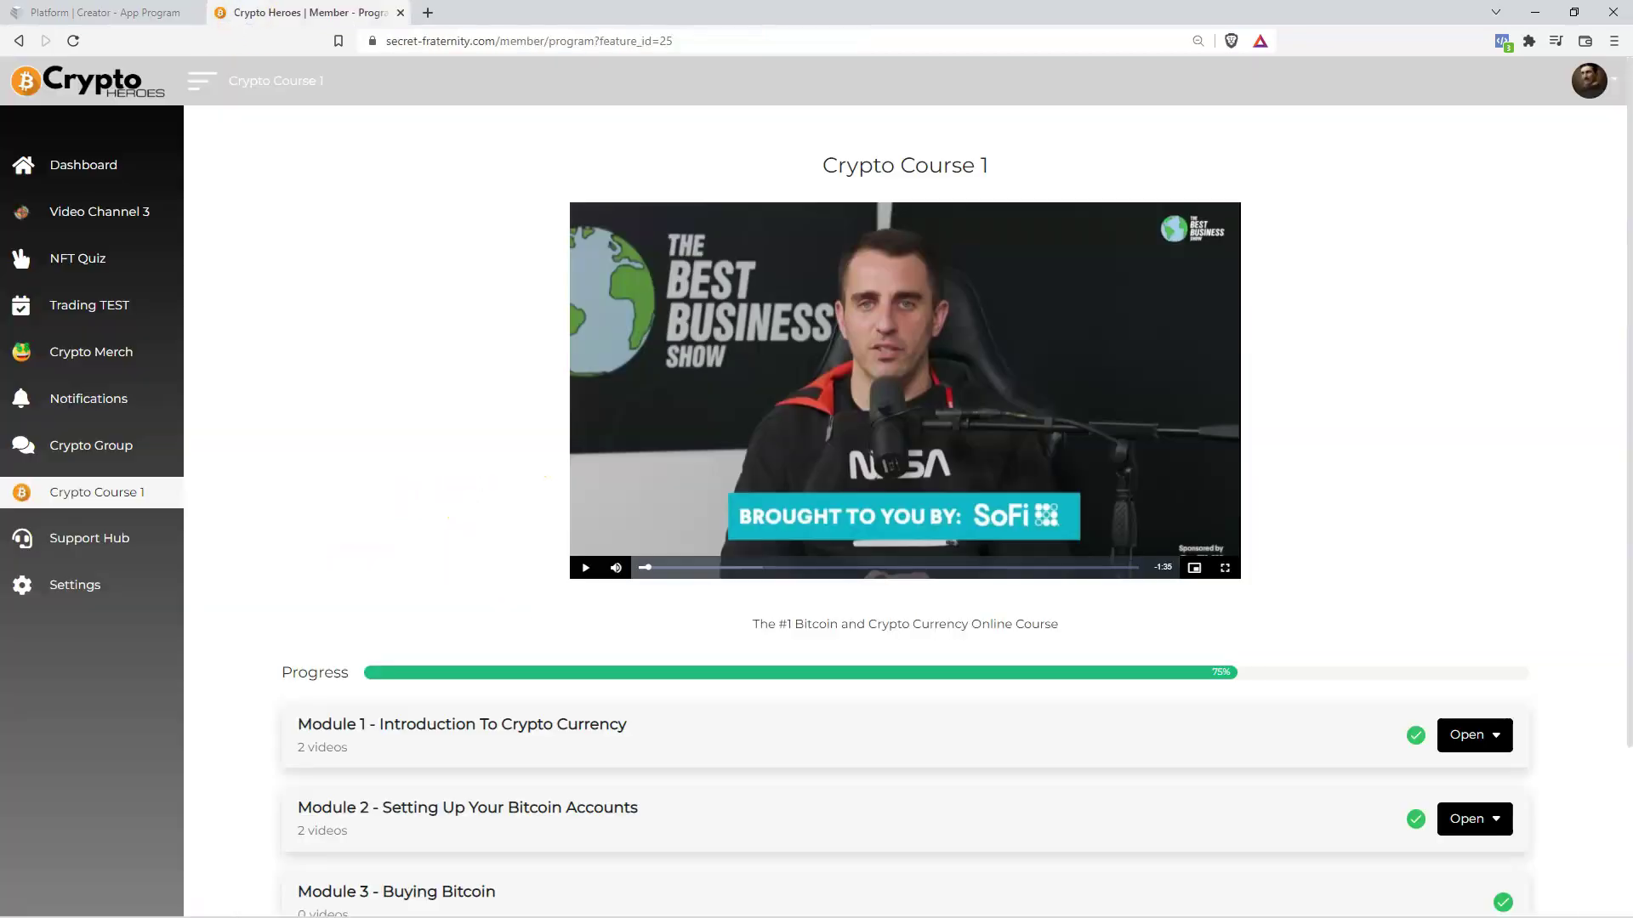
{"action": "left_click_drag", "start_coordinate": [1071, 625], "coordinate": [732, 623]}
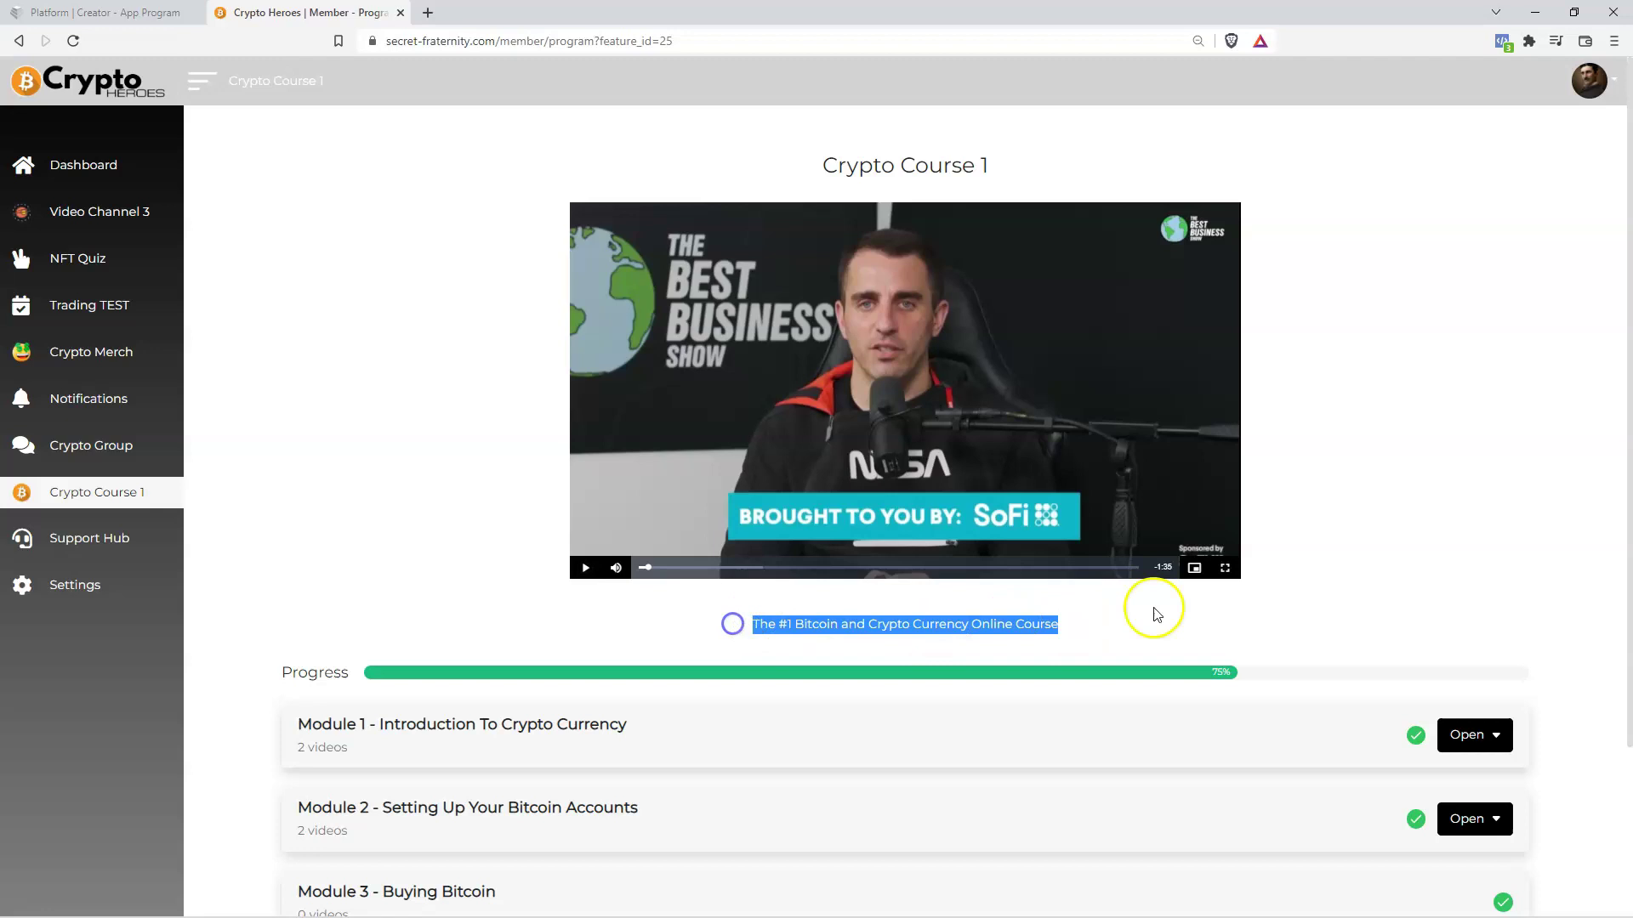
Review the certificate options in the Crypto Course 1 settings in Platform and open the course's Build page.
{"action": "key", "text": "ctrl+shift+Tab"}
{"action": "scroll", "coordinate": [981, 569], "scroll_direction": "down", "scroll_amount": 2}
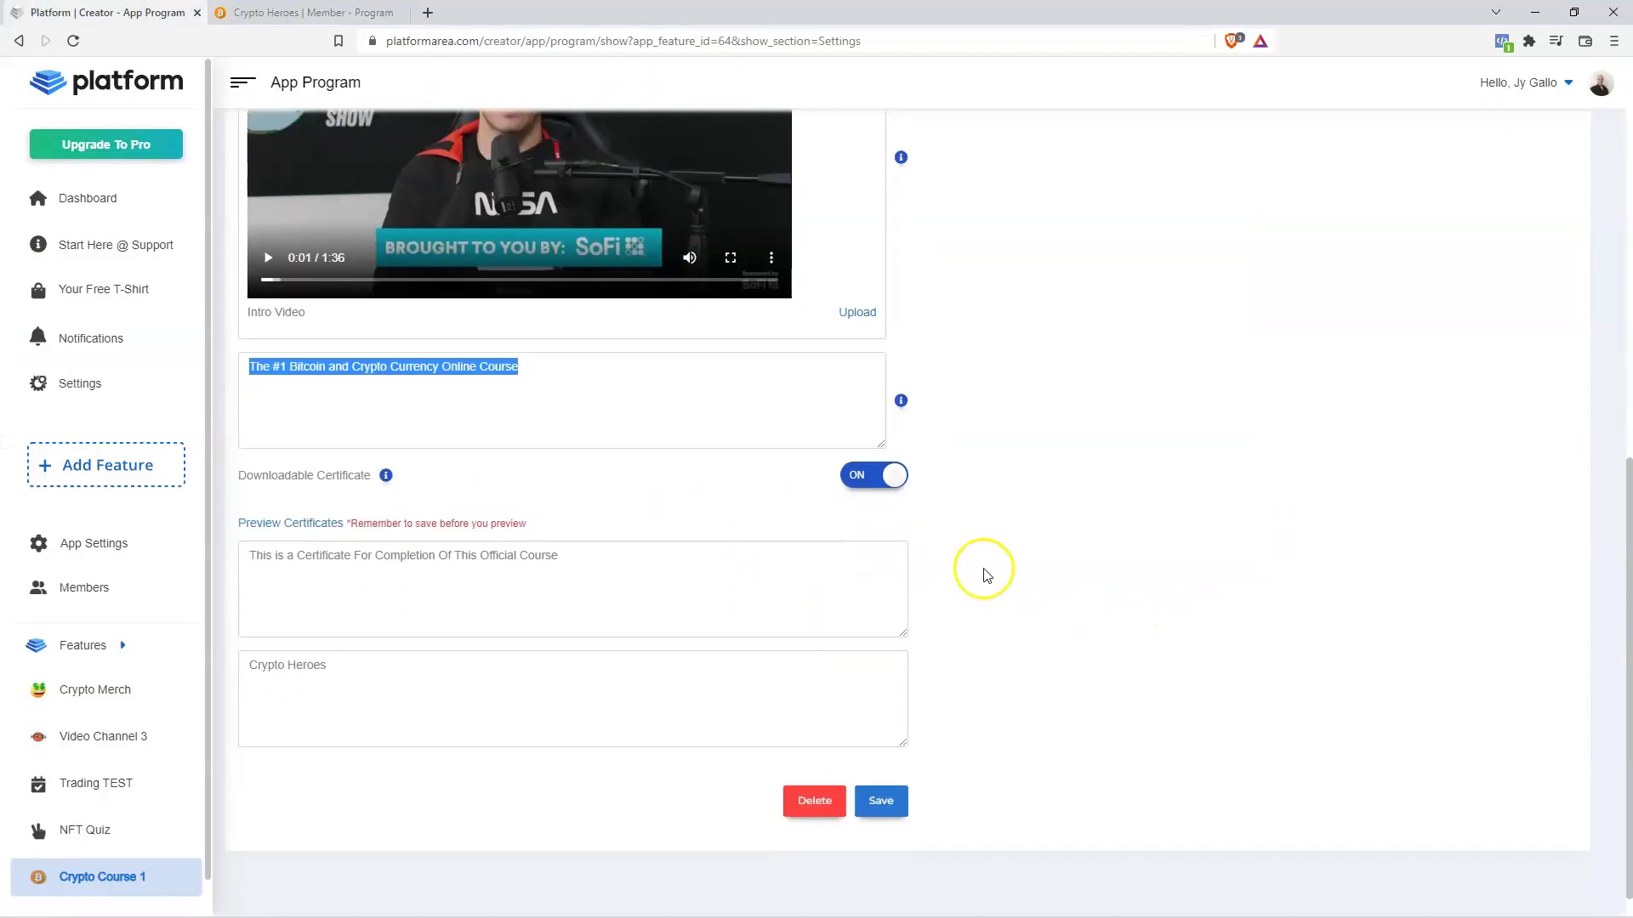
{"action": "left_click", "coordinate": [1128, 515]}
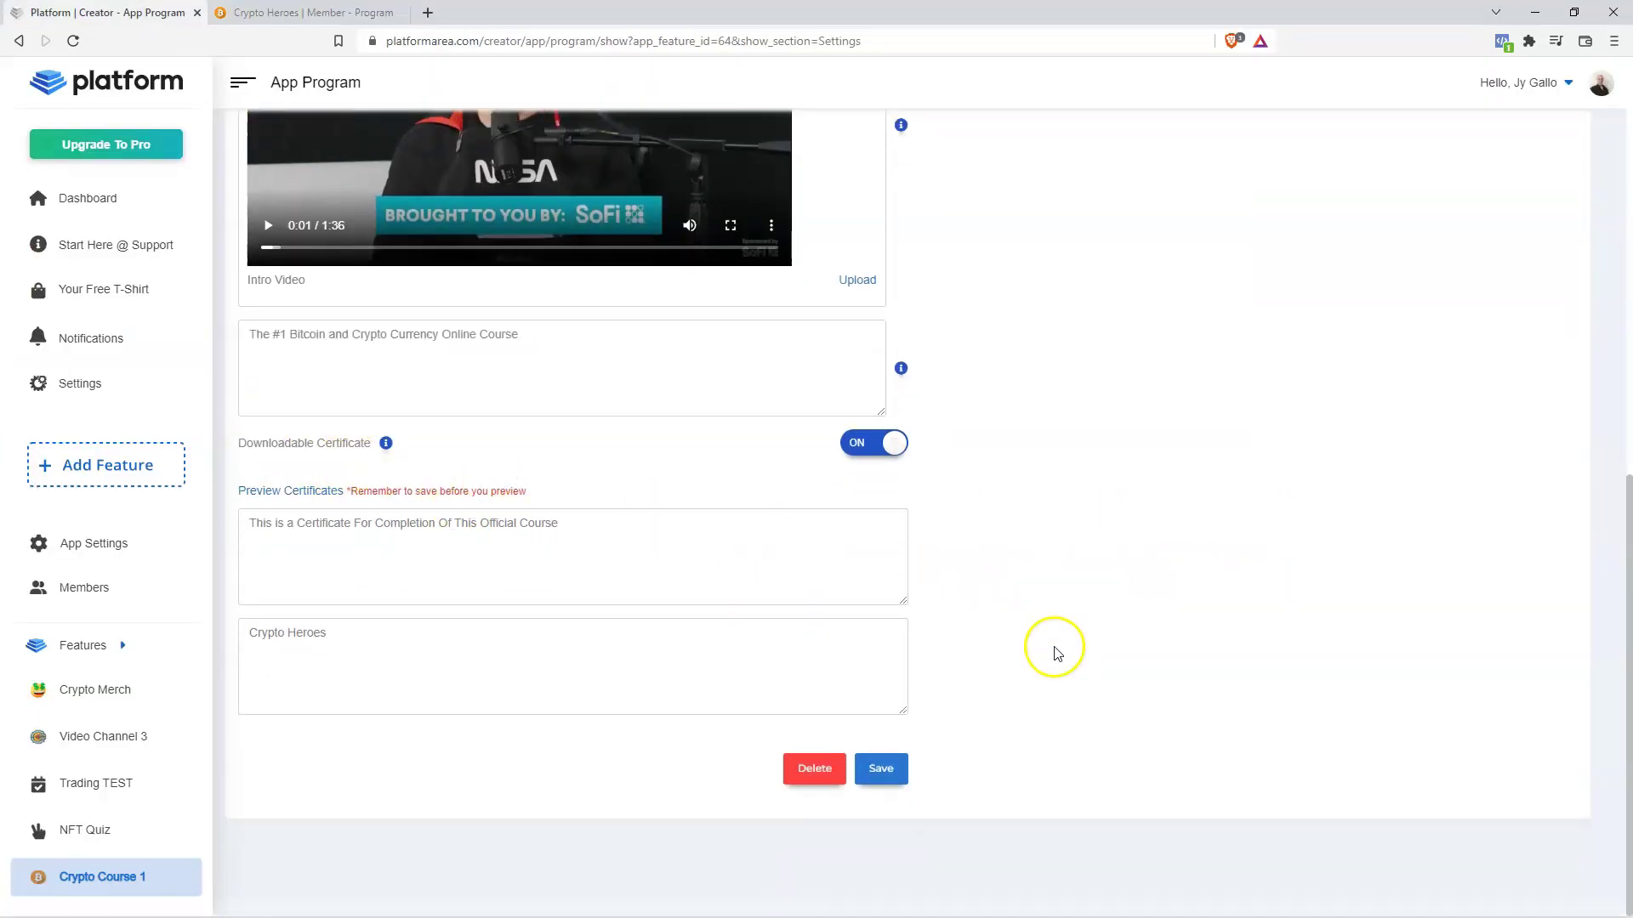
{"action": "scroll", "coordinate": [1054, 649], "scroll_direction": "up", "scroll_amount": 8}
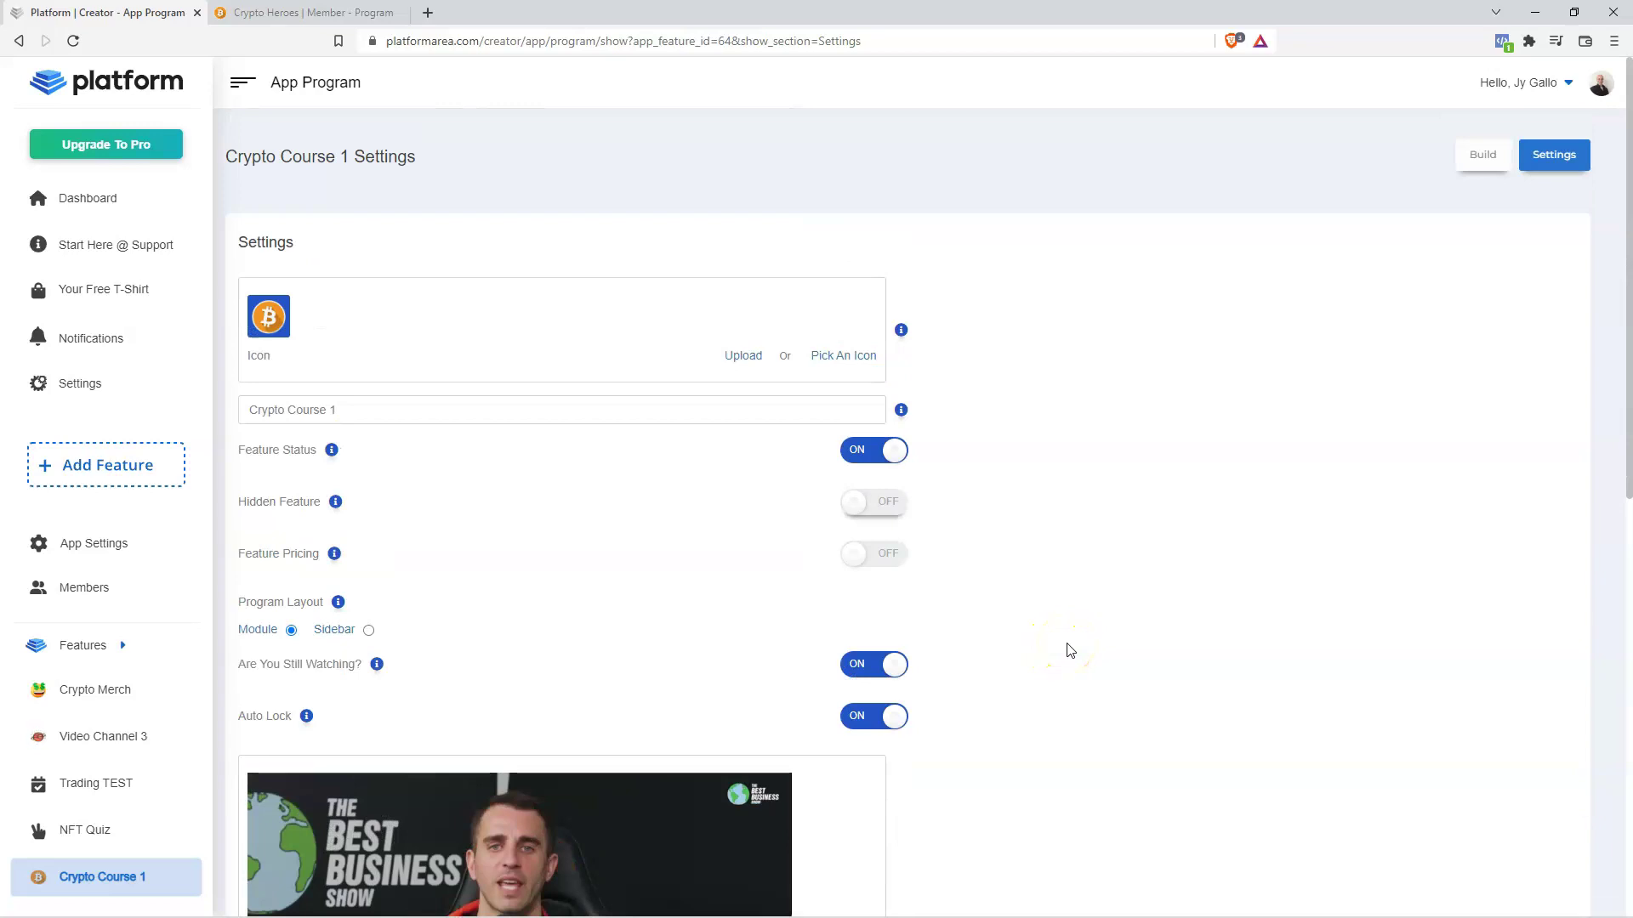
{"action": "left_click", "coordinate": [1471, 159]}
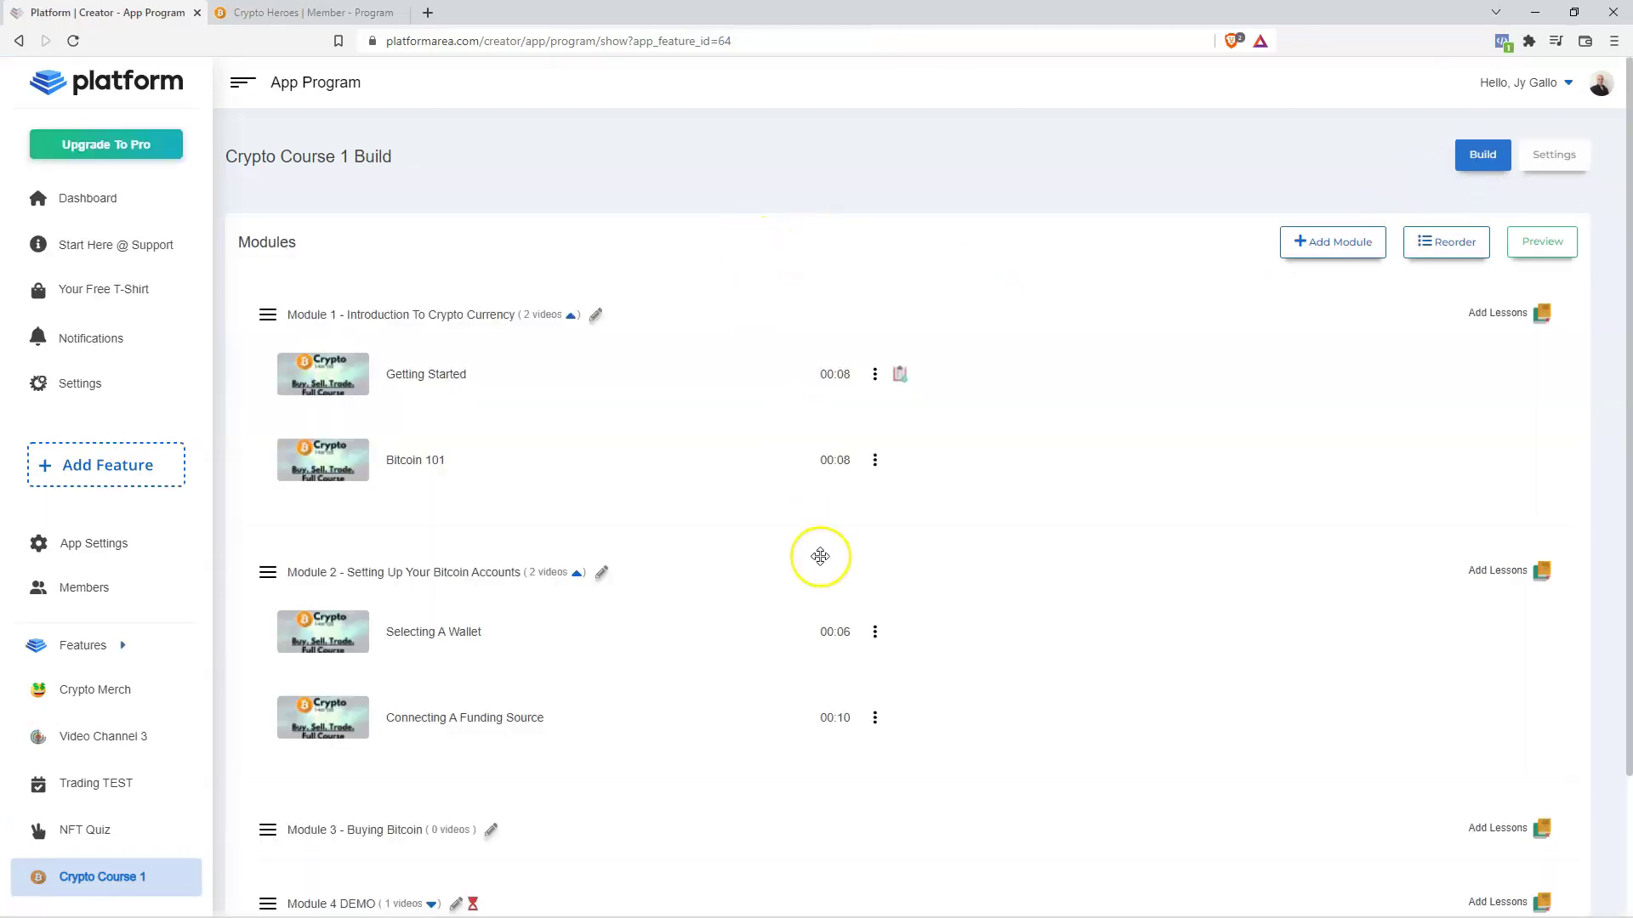